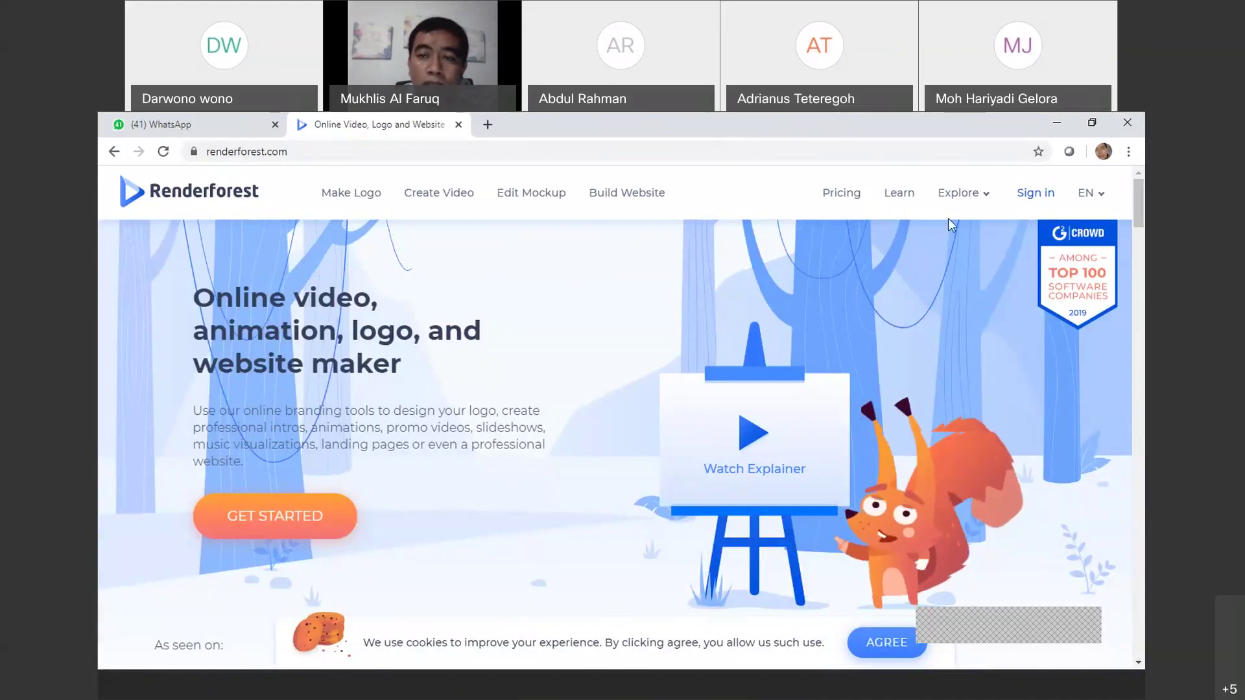
Sign in to Renderforest with the Google account
{"action": "left_click", "coordinate": [1032, 194]}
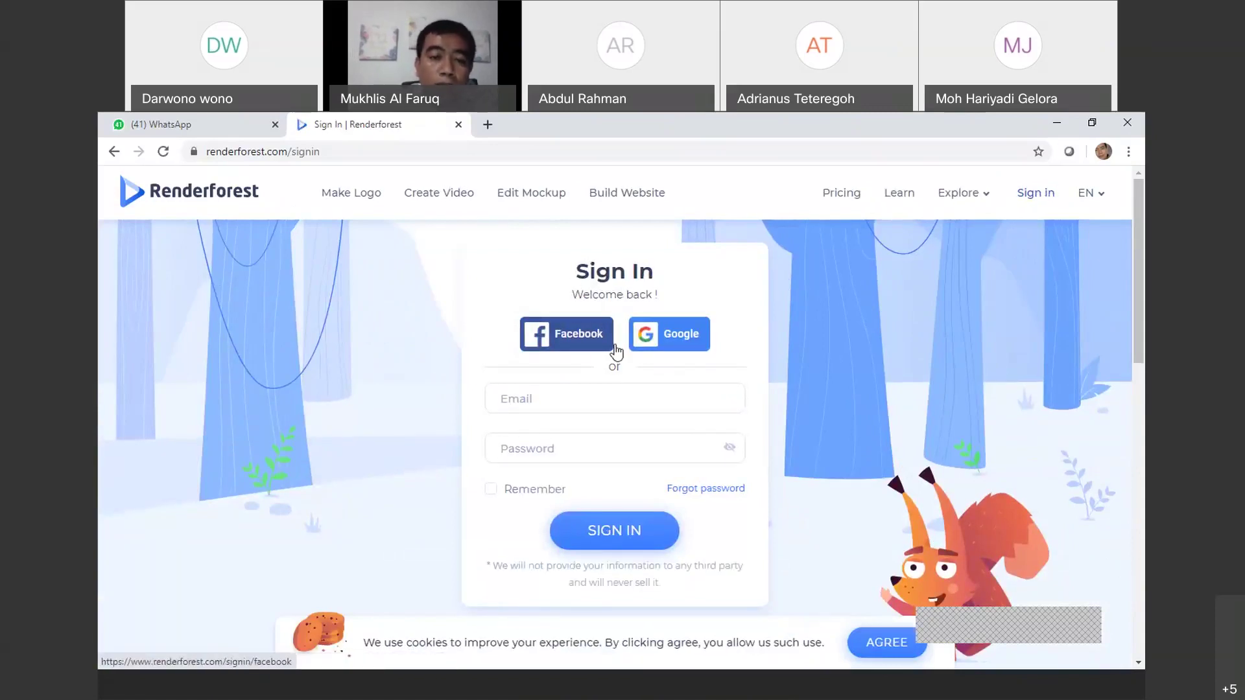
{"action": "left_click", "coordinate": [681, 343]}
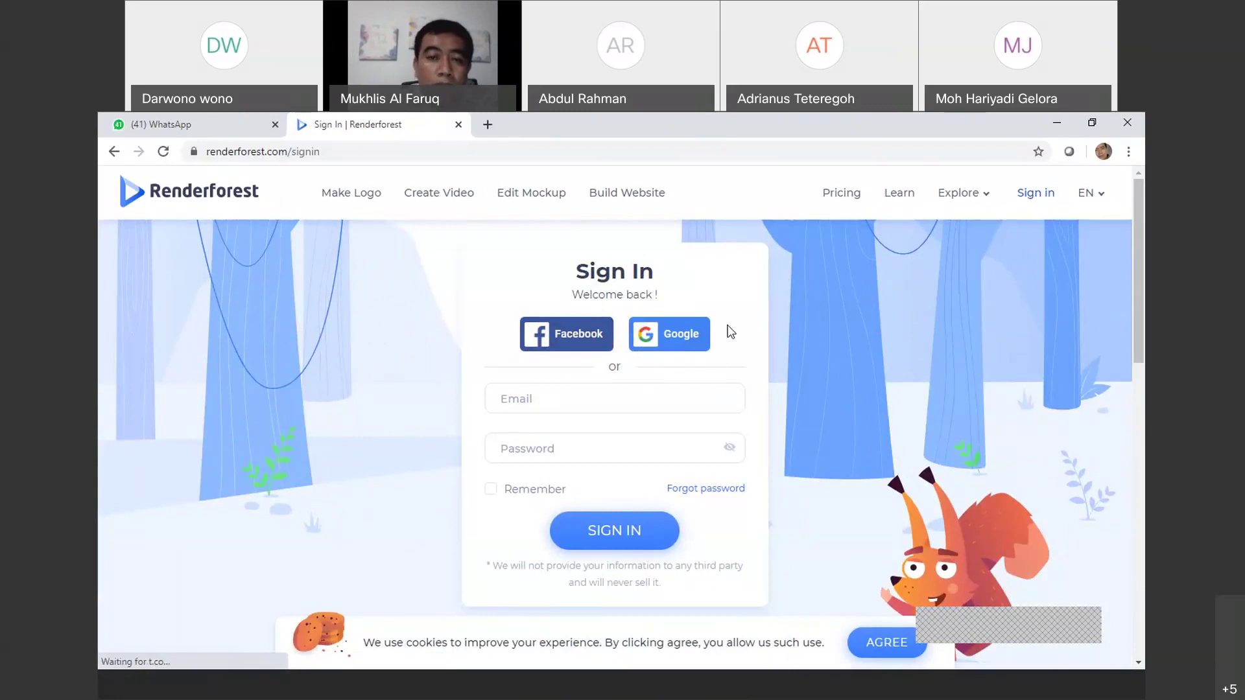
{"action": "left_click", "coordinate": [678, 343]}
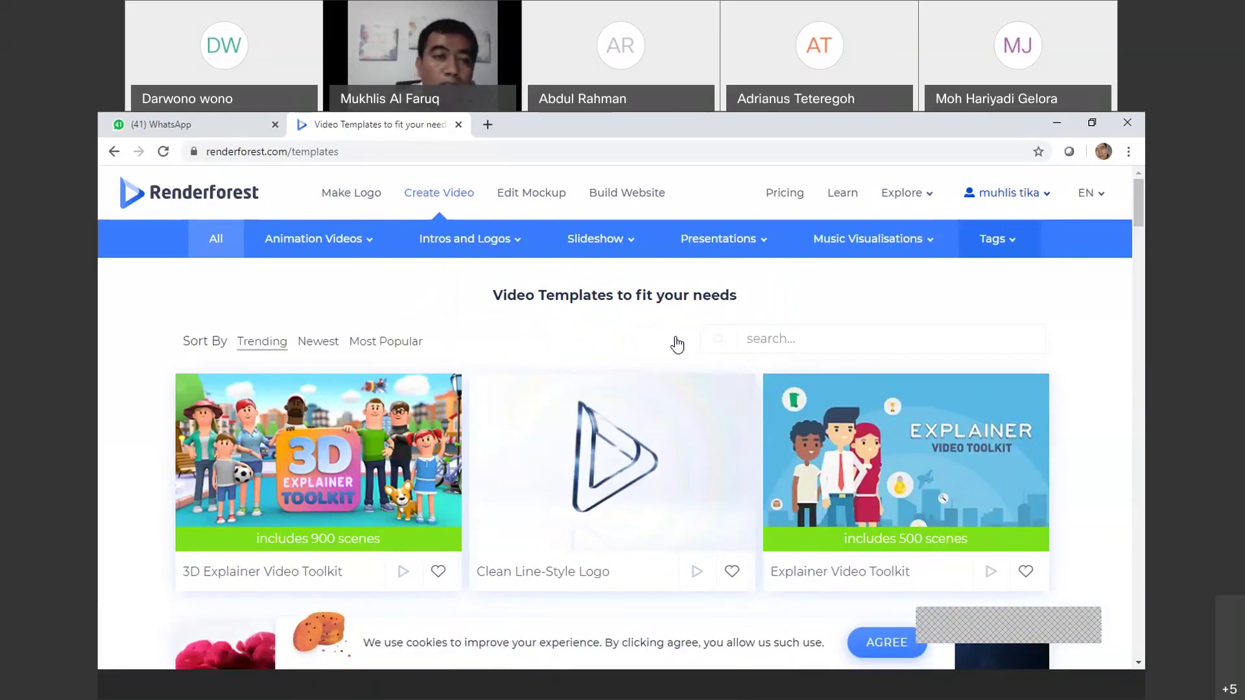
Open the logo maker and start a new logo with the presenter's first name as the brand name
{"action": "mouse_move", "coordinate": [370, 238]}
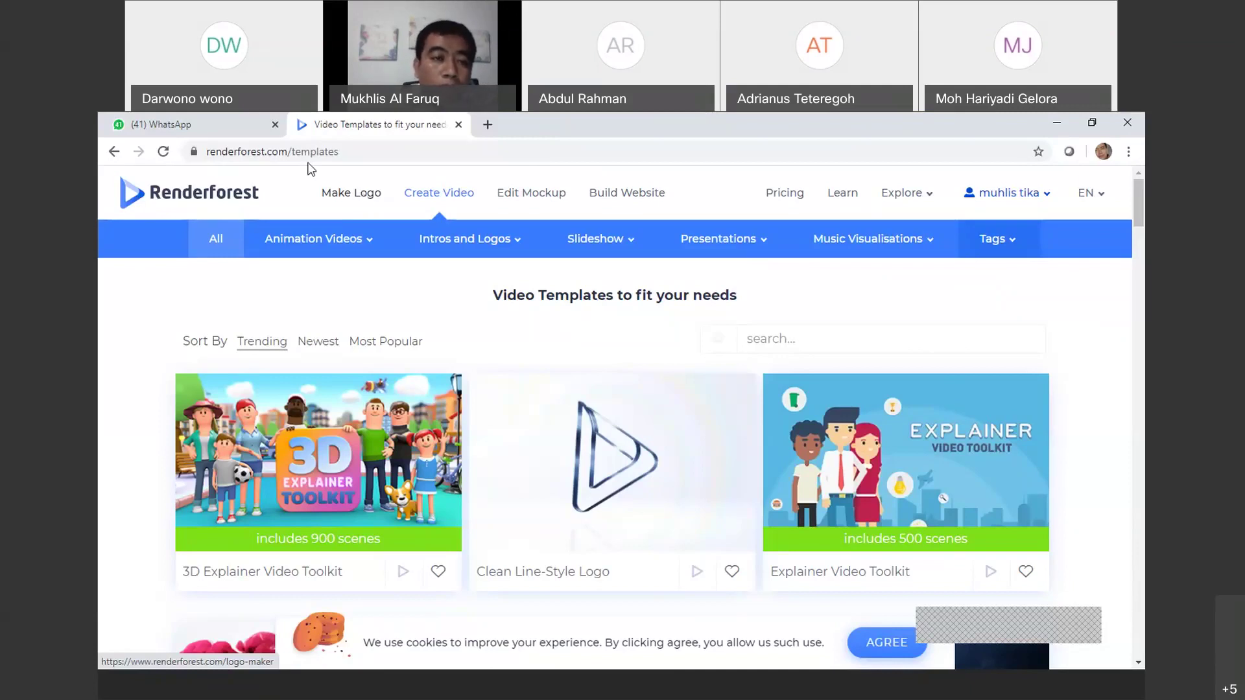
{"action": "left_click", "coordinate": [349, 196]}
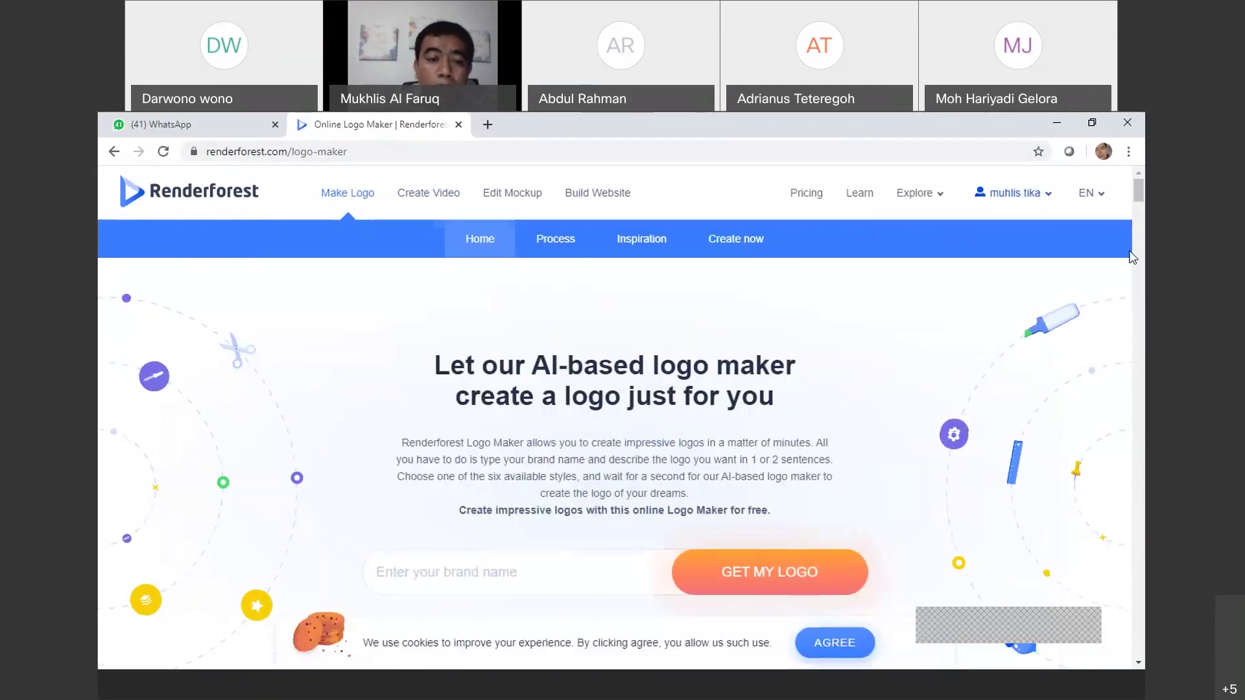
{"action": "key", "text": "ctrl+a"}
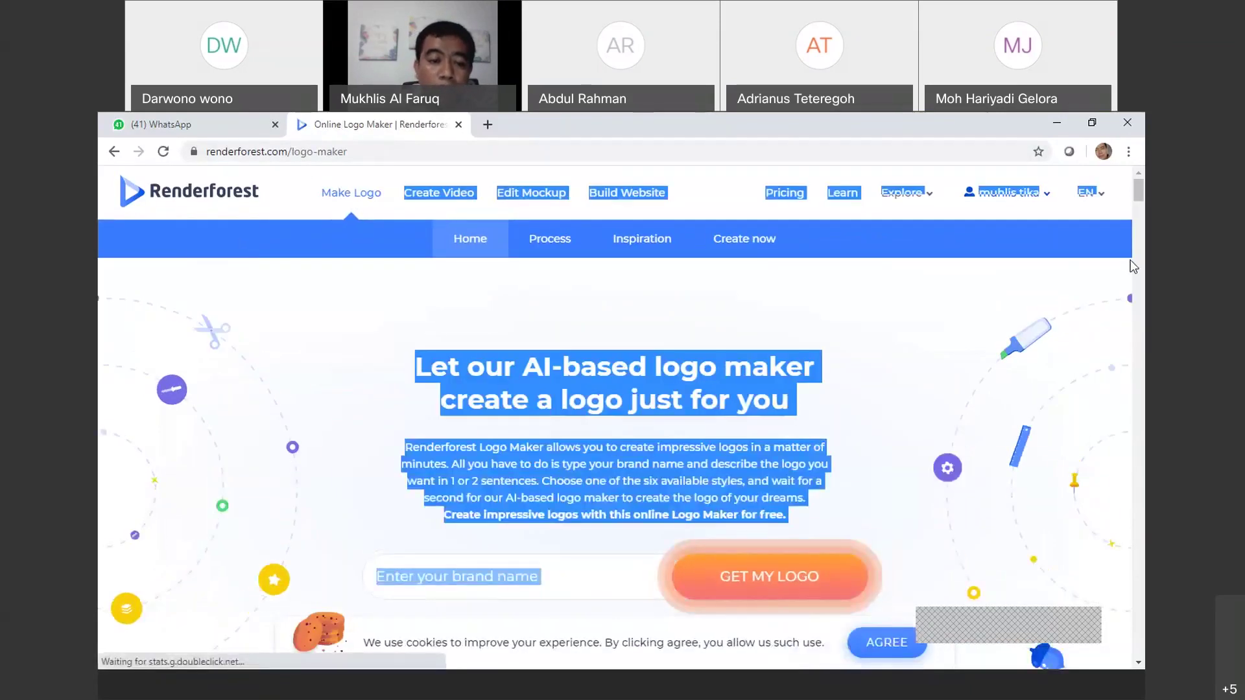
{"action": "left_click", "coordinate": [541, 572]}
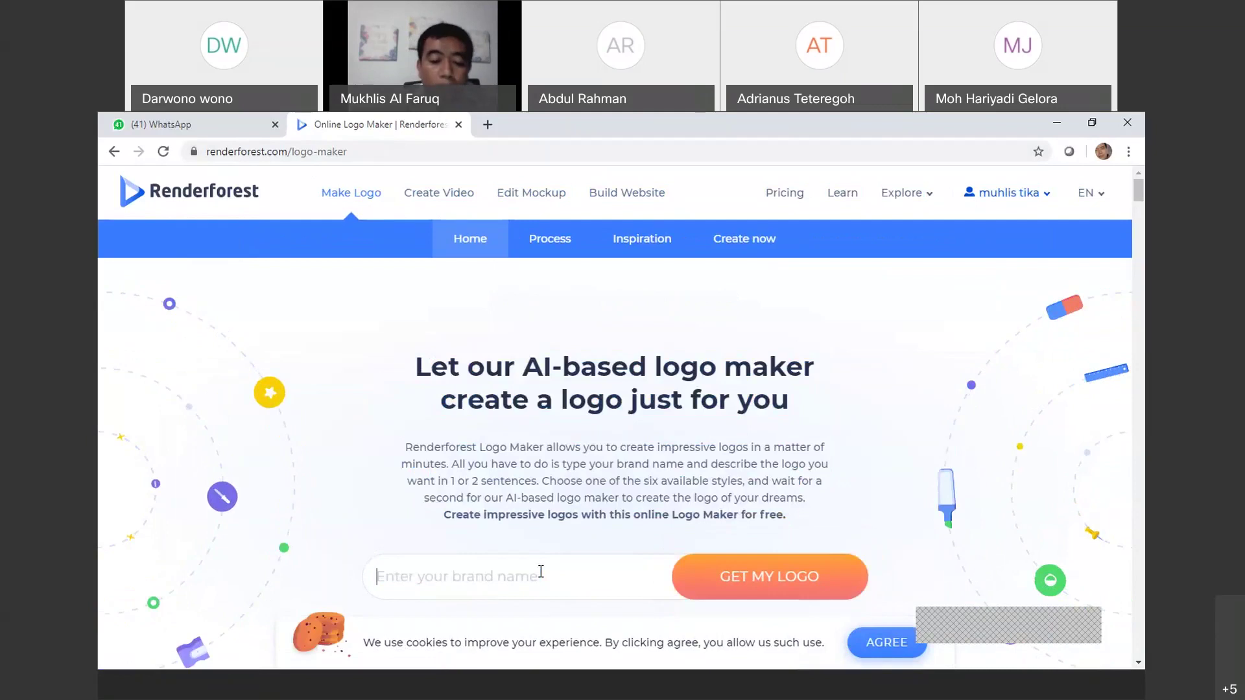
{"action": "type", "text": "Muk"}
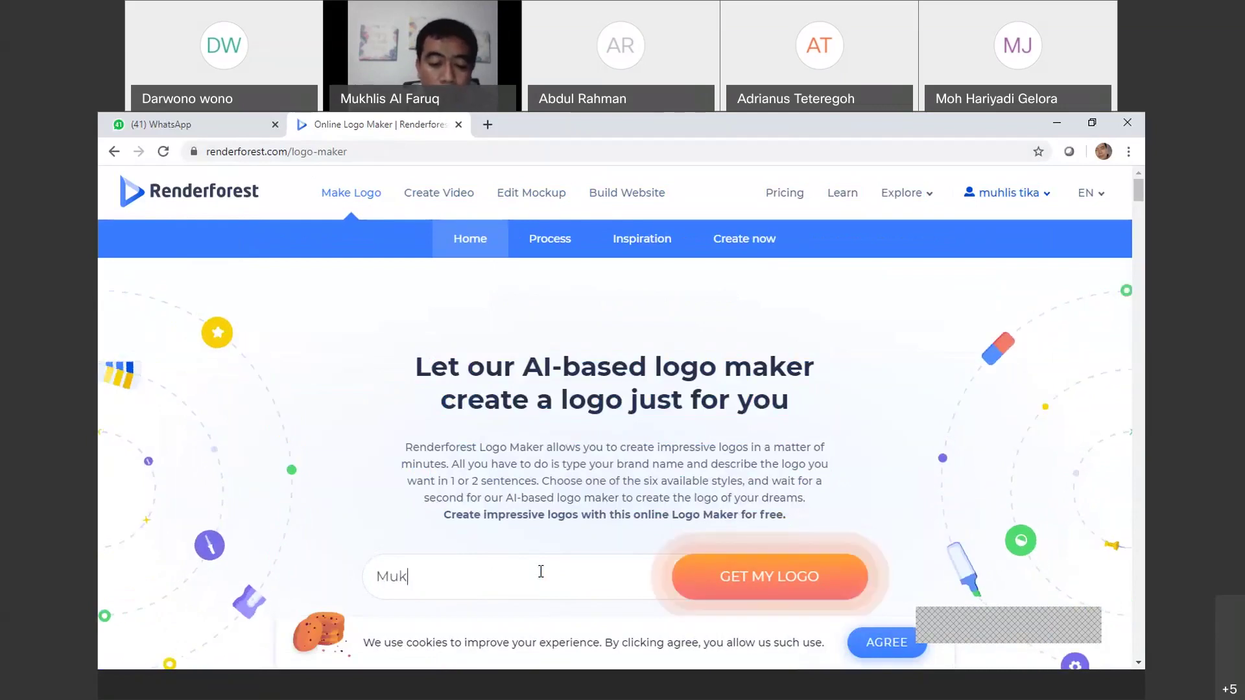
{"action": "type", "text": "hlis"}
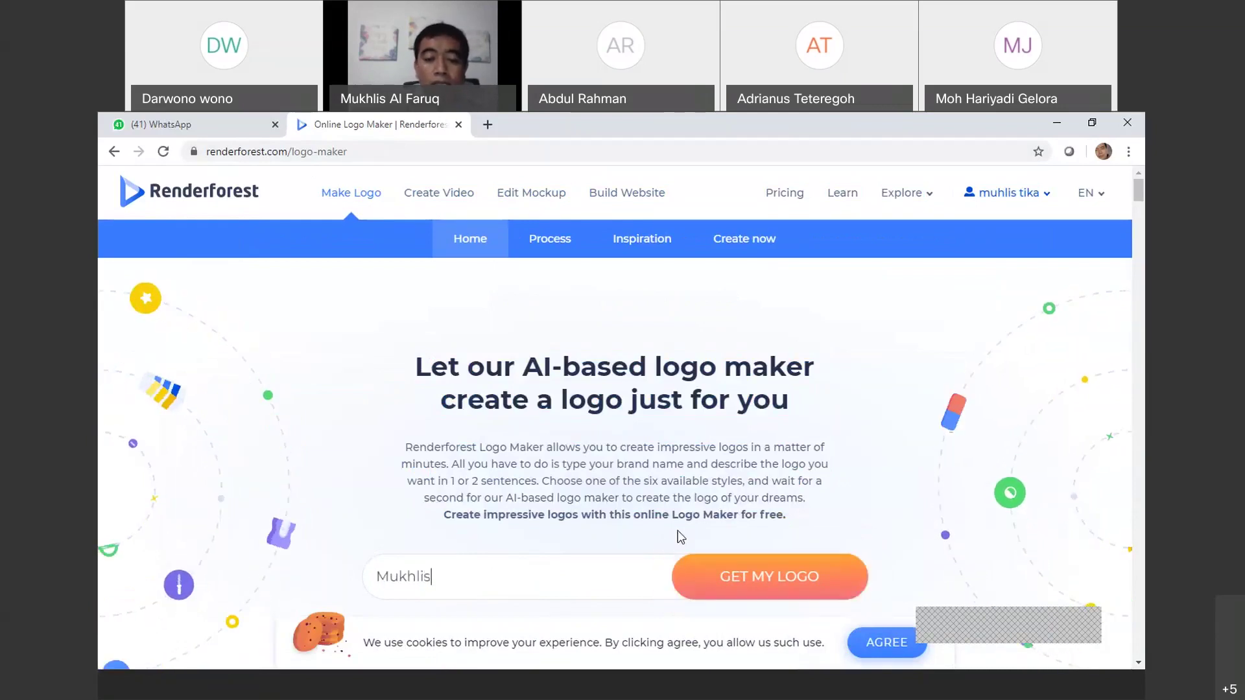
{"action": "left_click", "coordinate": [769, 578]}
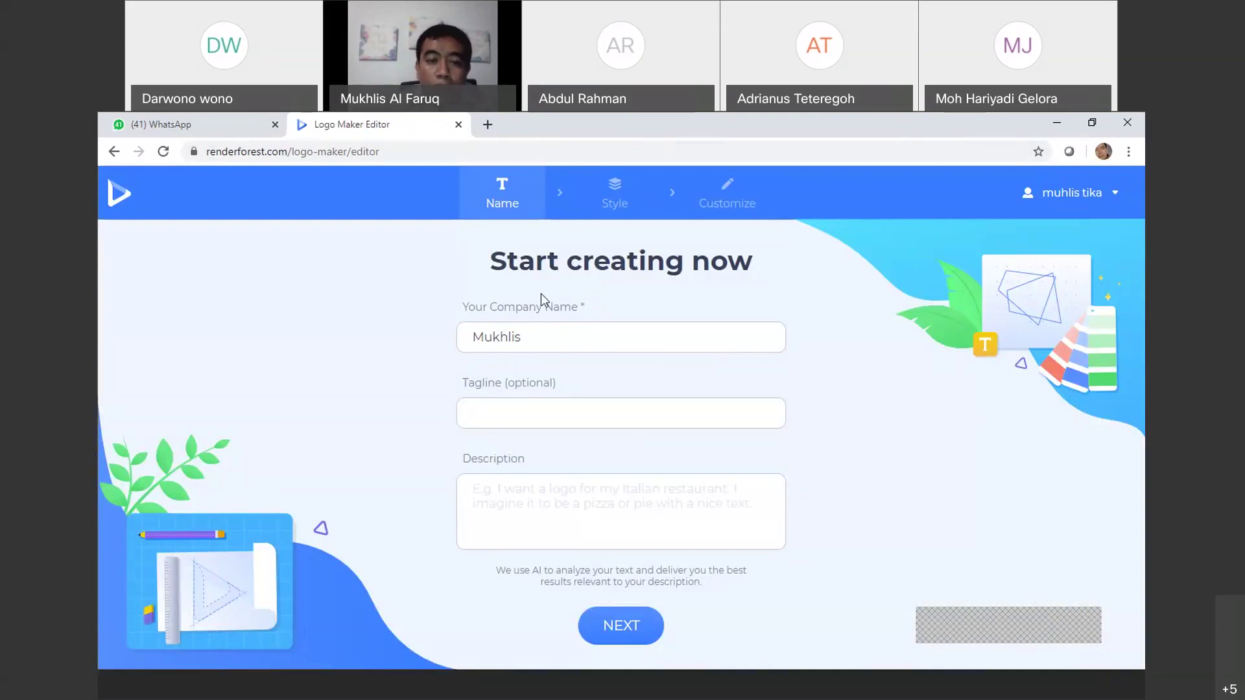
Enter "Sehat dan terus Berkarya" as the logo's tagline
{"action": "left_click", "coordinate": [533, 337]}
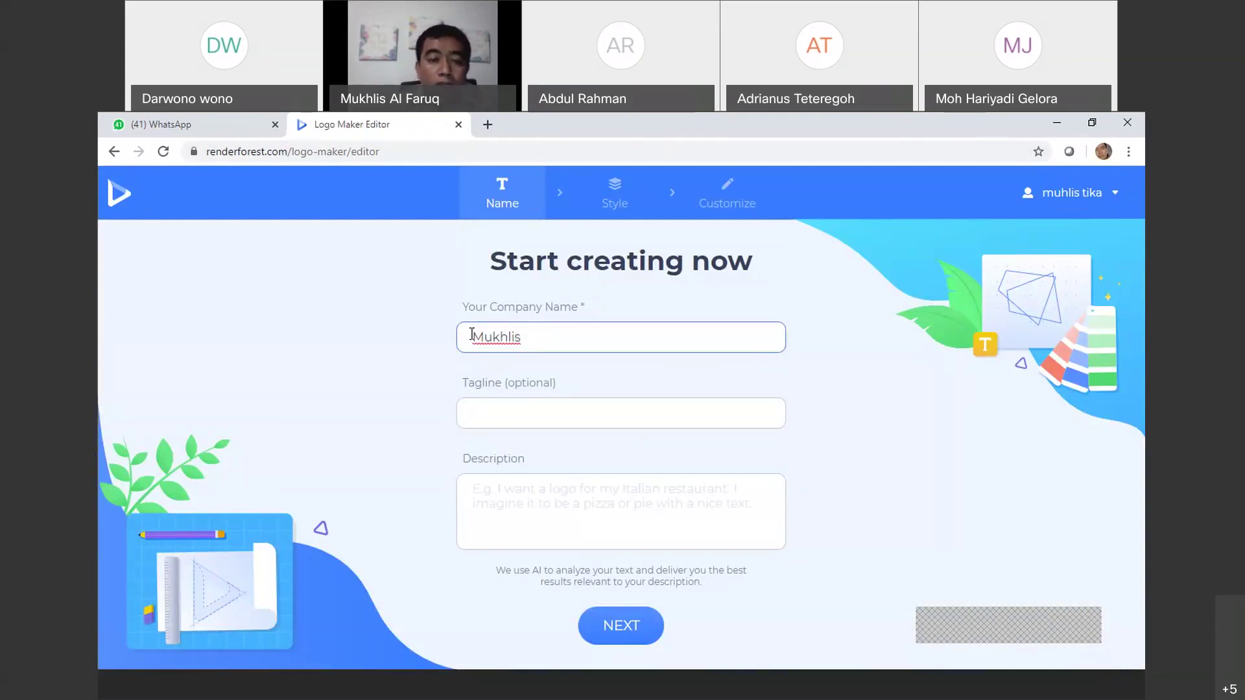
{"action": "left_click_drag", "start_coordinate": [471, 334], "coordinate": [528, 339]}
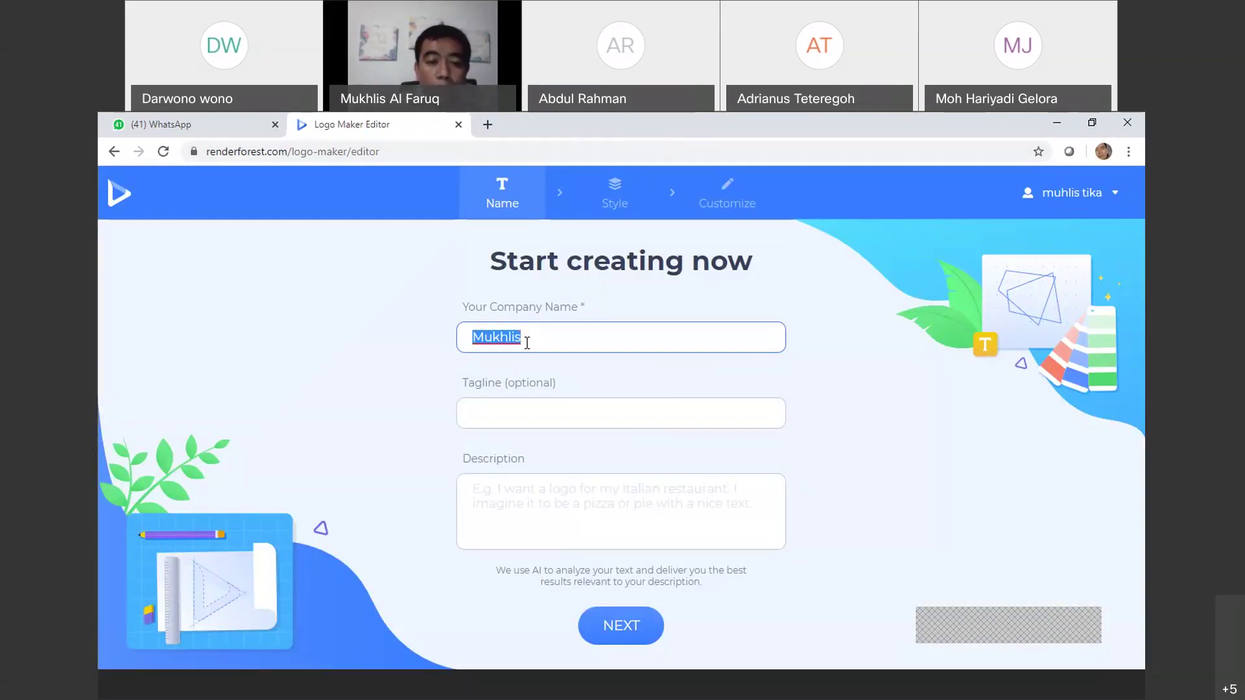
{"action": "left_click", "coordinate": [490, 401]}
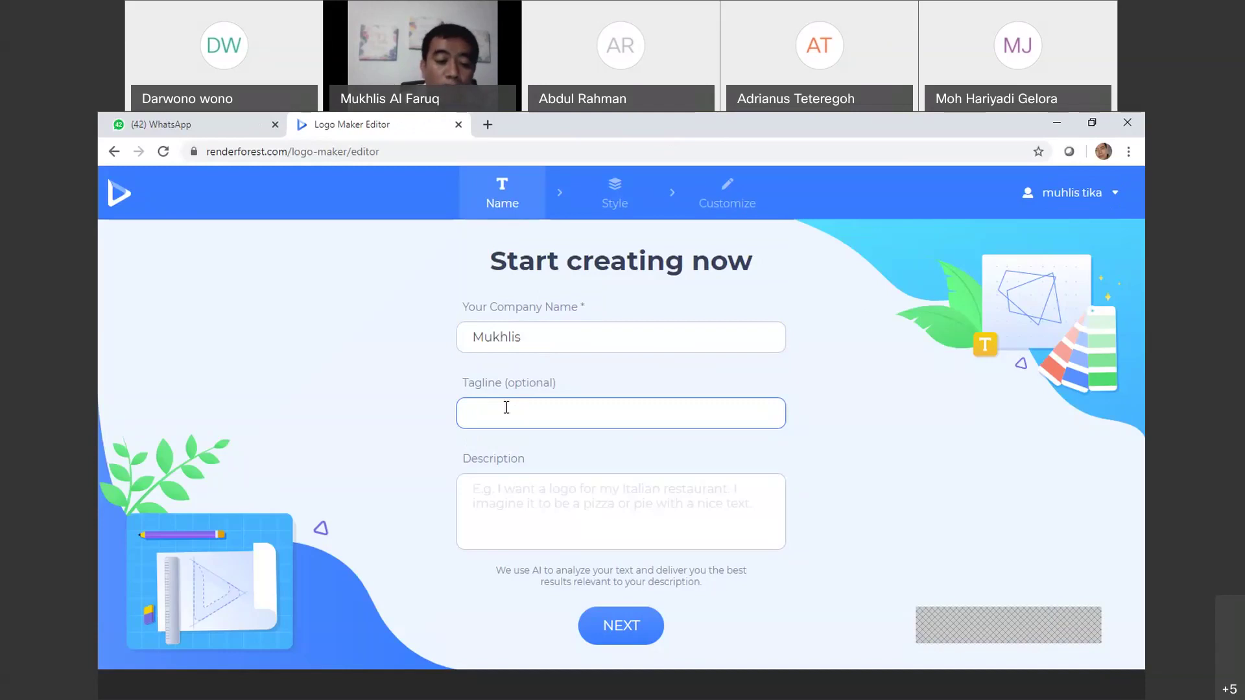
{"action": "type", "text": "Sehat dan te"}
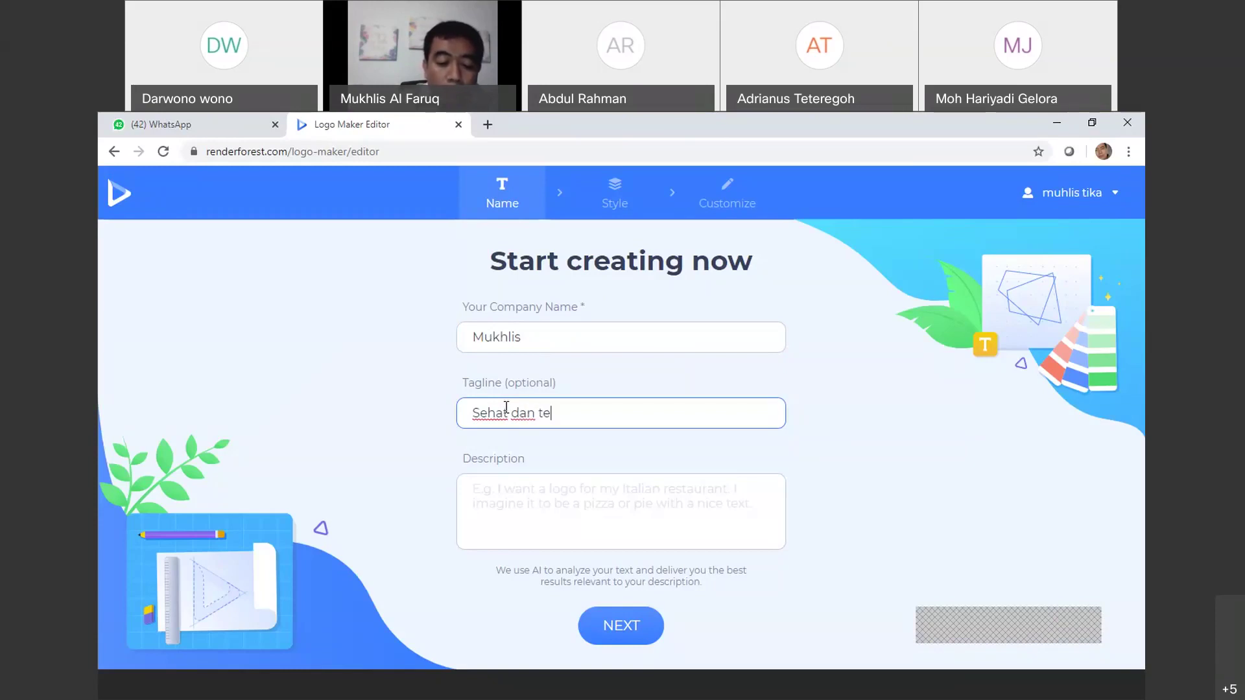
{"action": "type", "text": "rus Ber"}
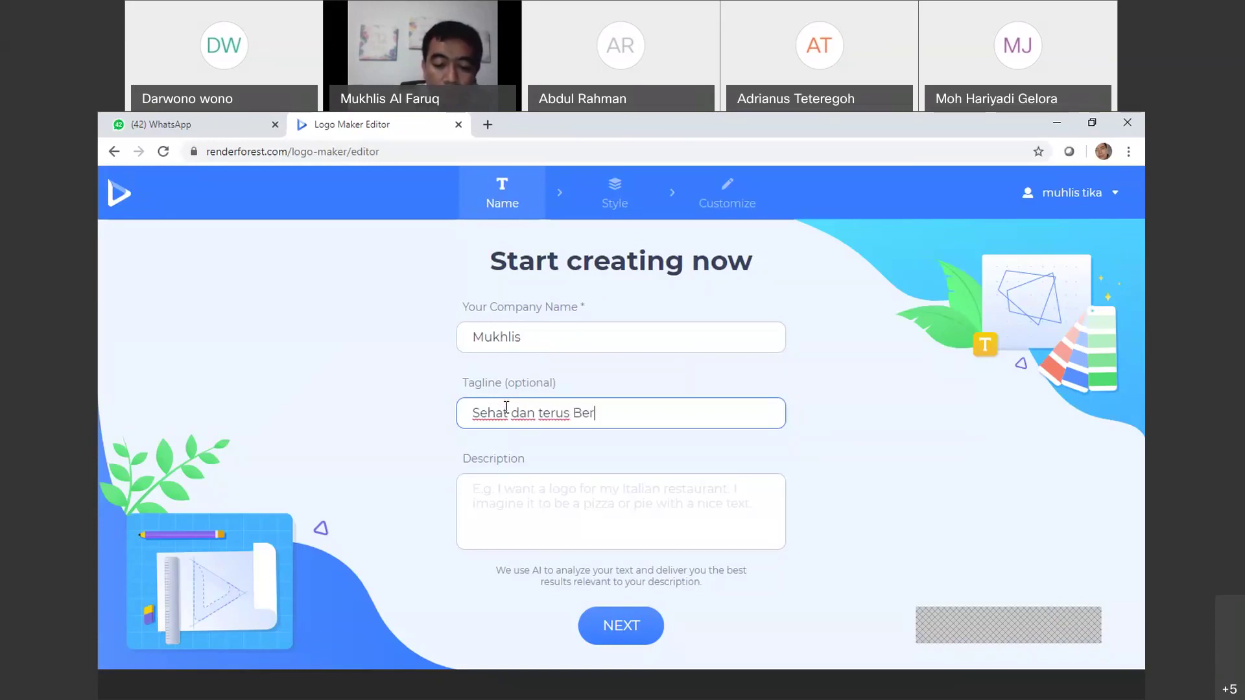
{"action": "type", "text": "karya"}
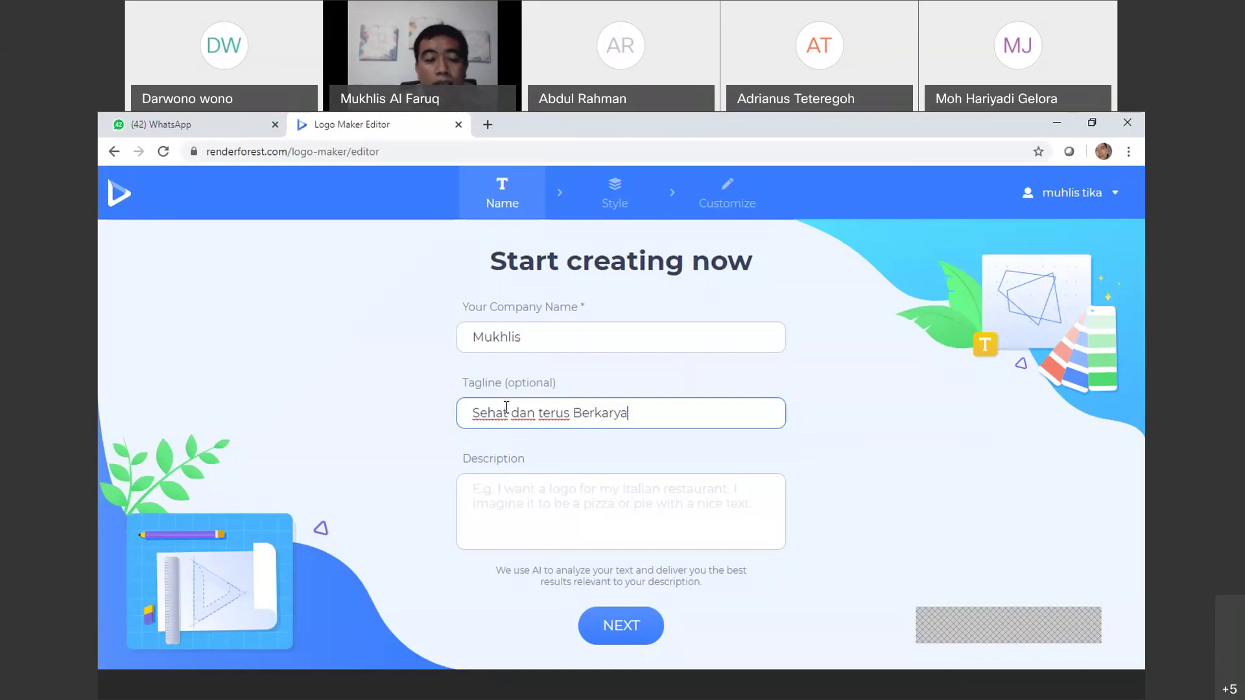
Describe the logo as "Pada Masa Pandemic Covid 19 terus menjaga Protokol kesehatan" and continue to the style selection
{"action": "left_click", "coordinate": [511, 482]}
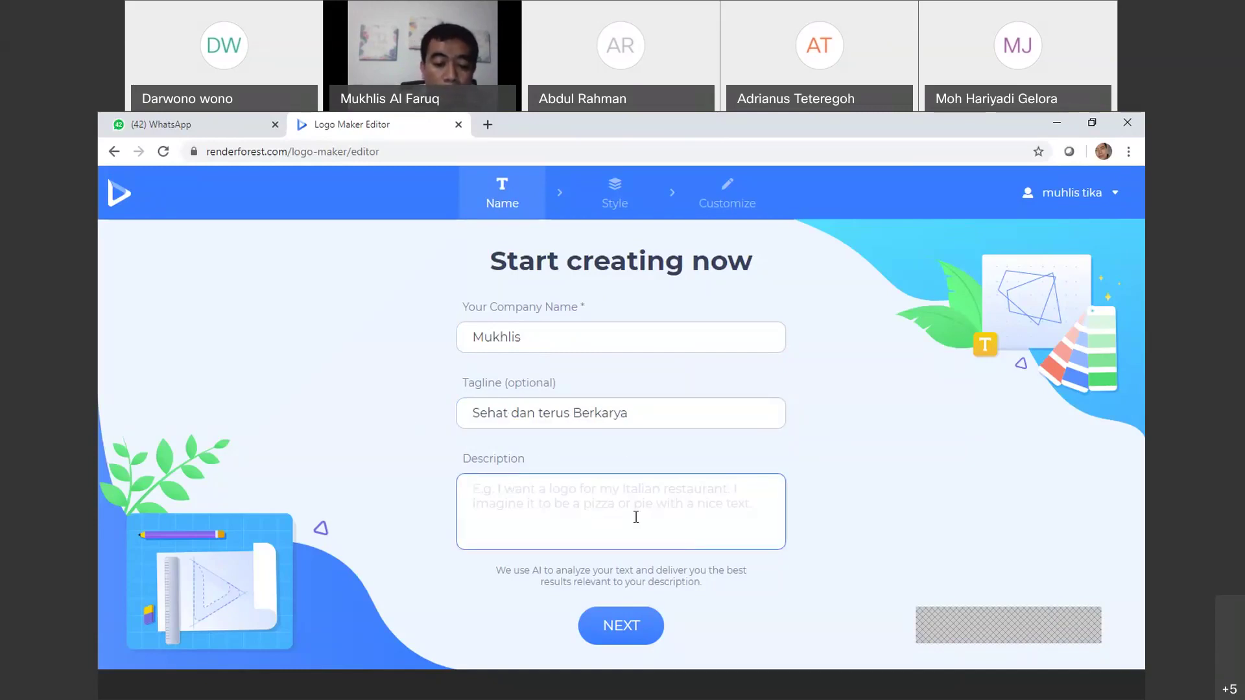
{"action": "type", "text": "Pada M"}
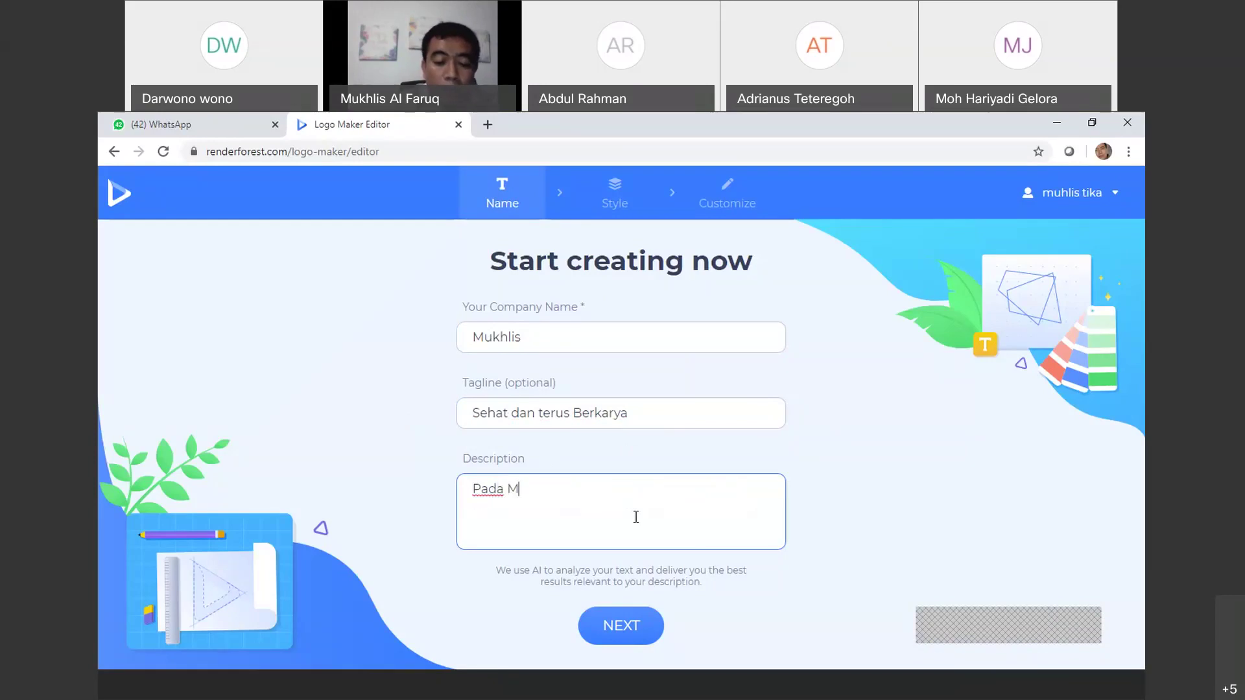
{"action": "type", "text": "asa Pande"}
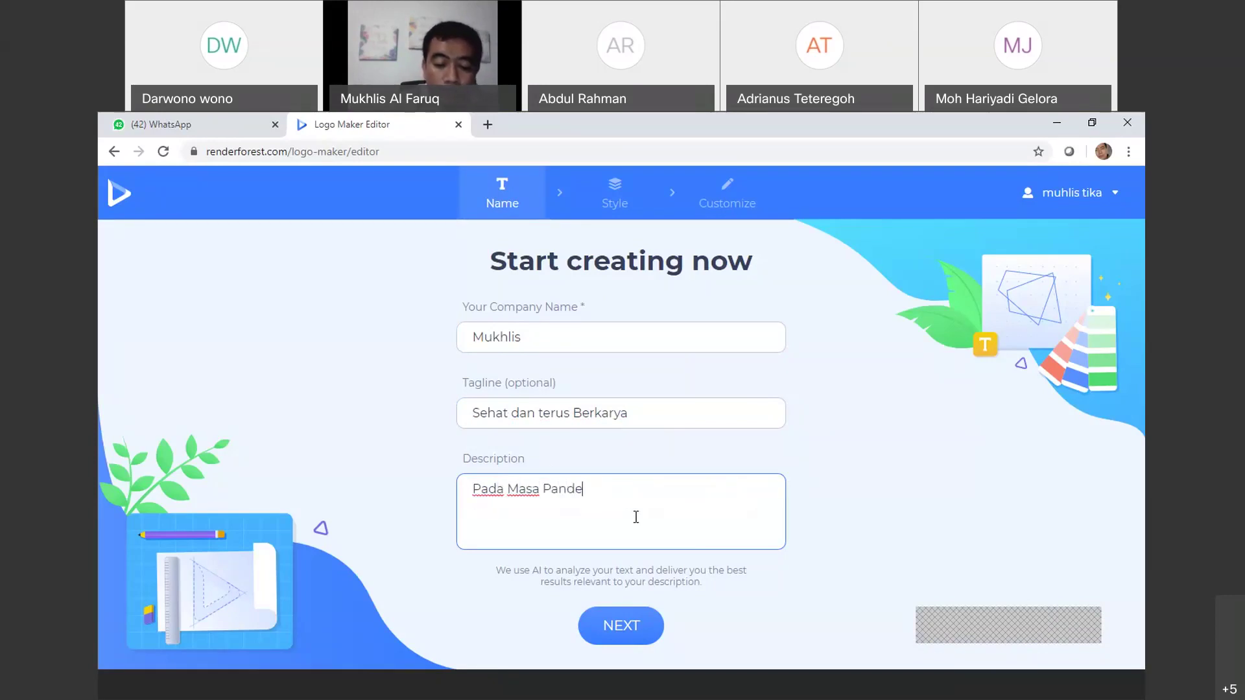
{"action": "type", "text": "mic Co"}
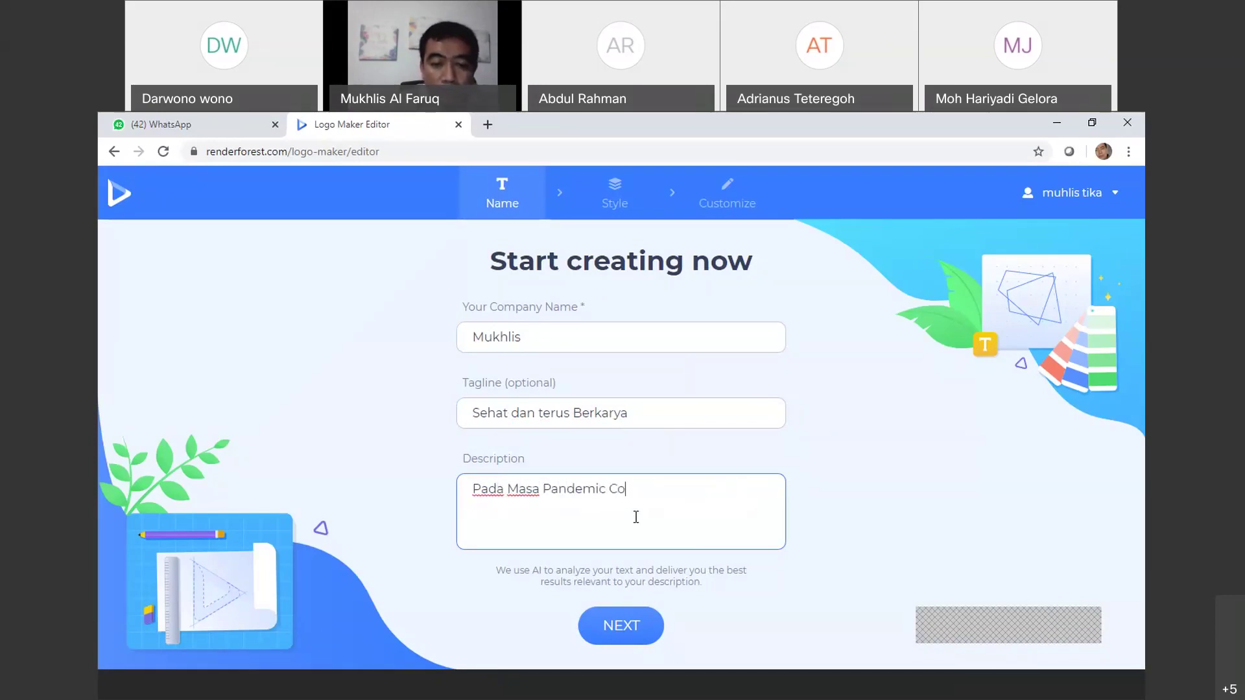
{"action": "type", "text": "vid"}
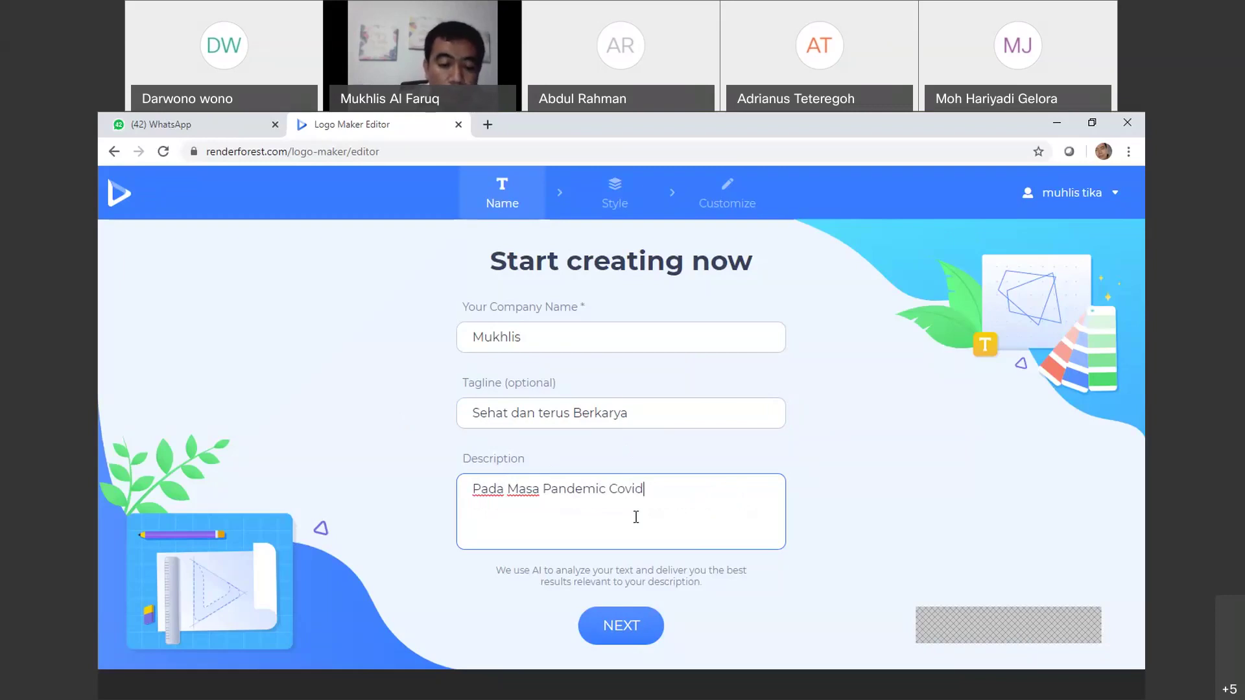
{"action": "type", "text": " 19 "}
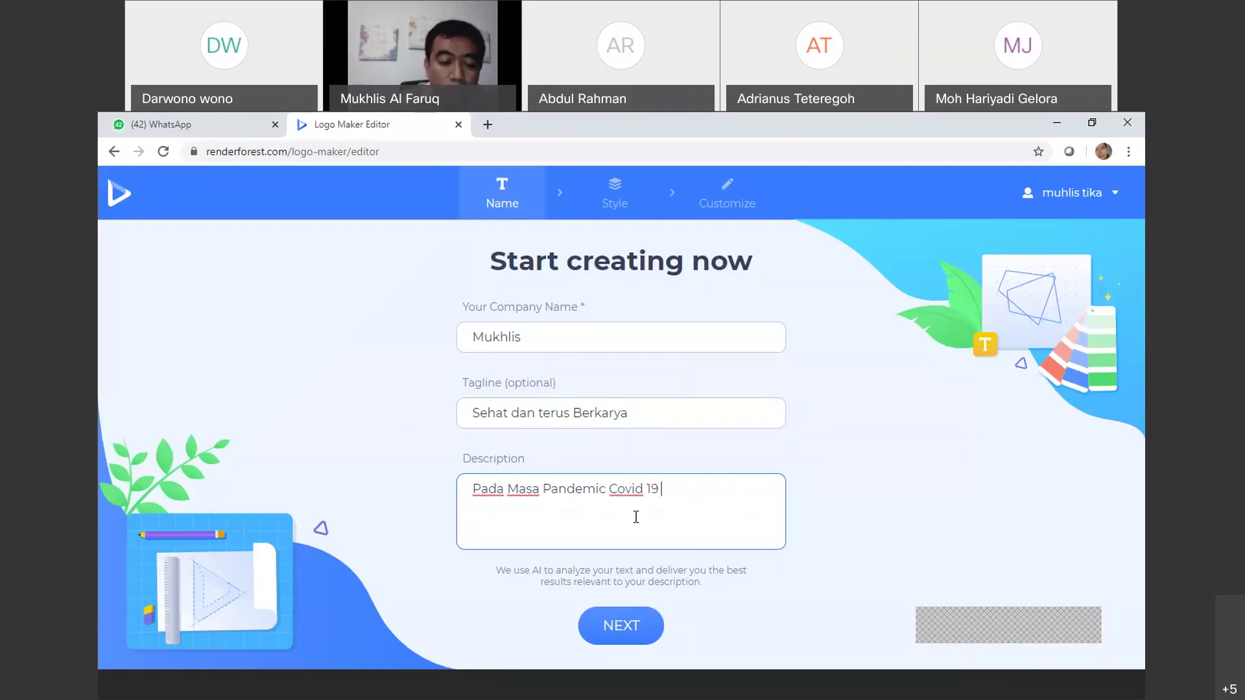
{"action": "type", "text": "terus menjaga Protokol"}
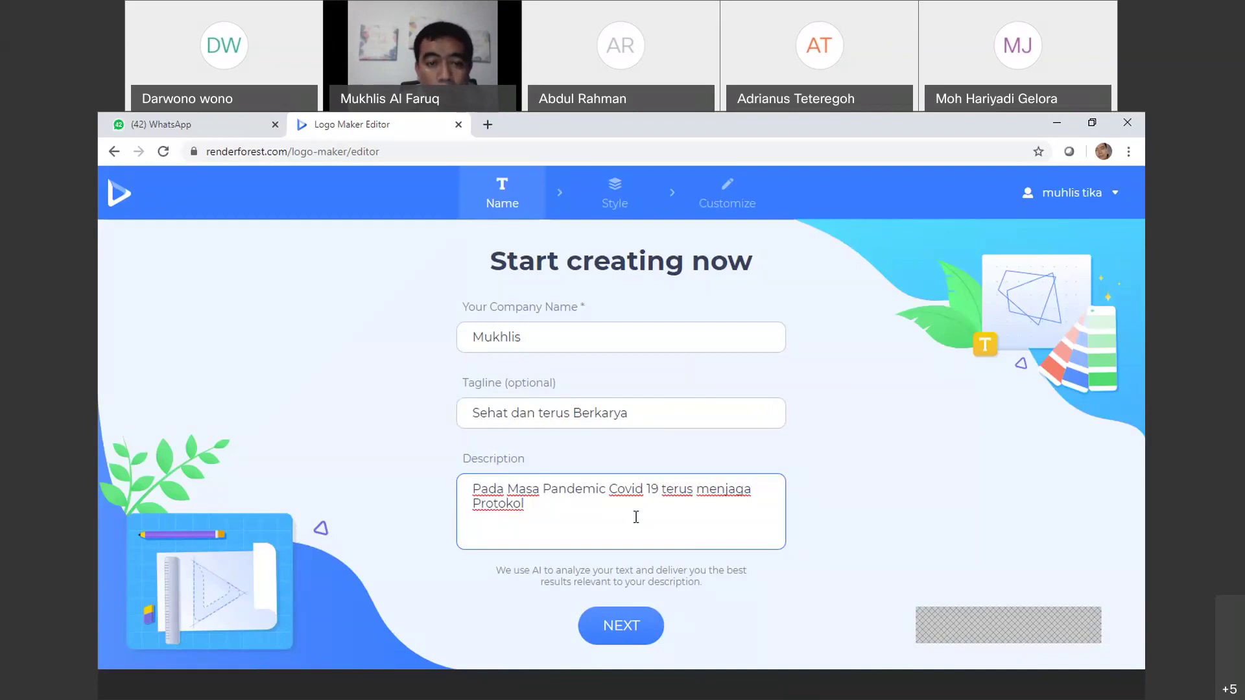
{"action": "type", "text": "kesehatan"}
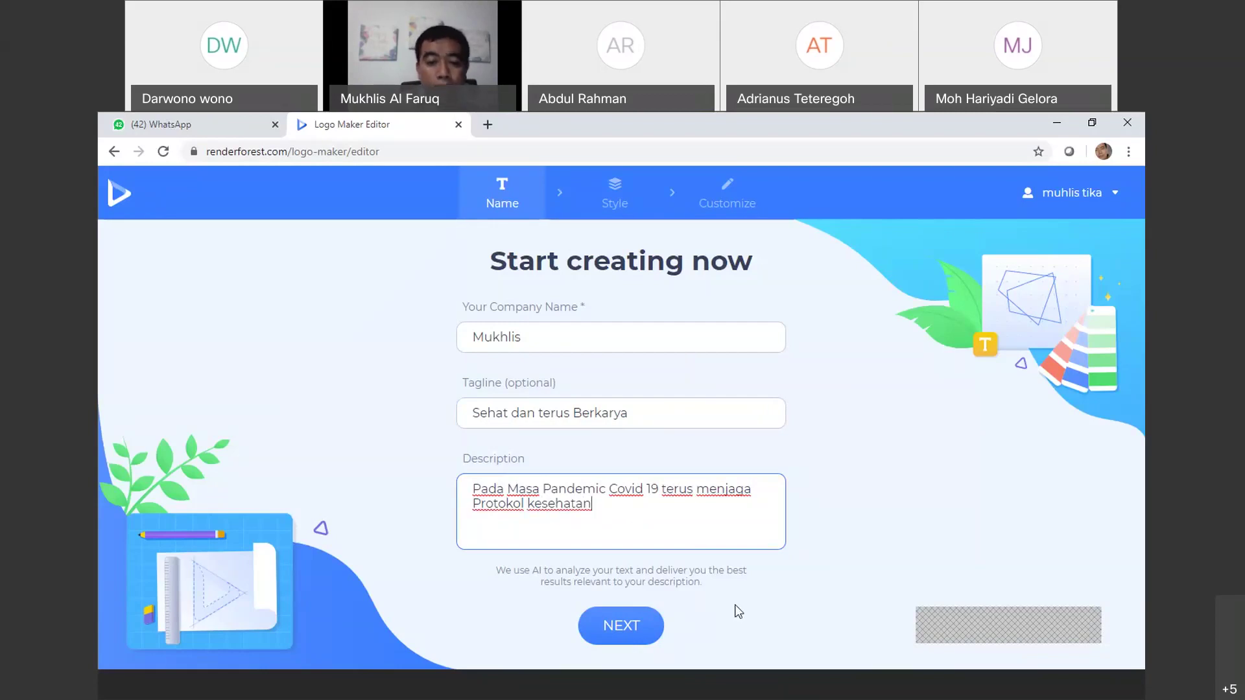
{"action": "left_click", "coordinate": [647, 624]}
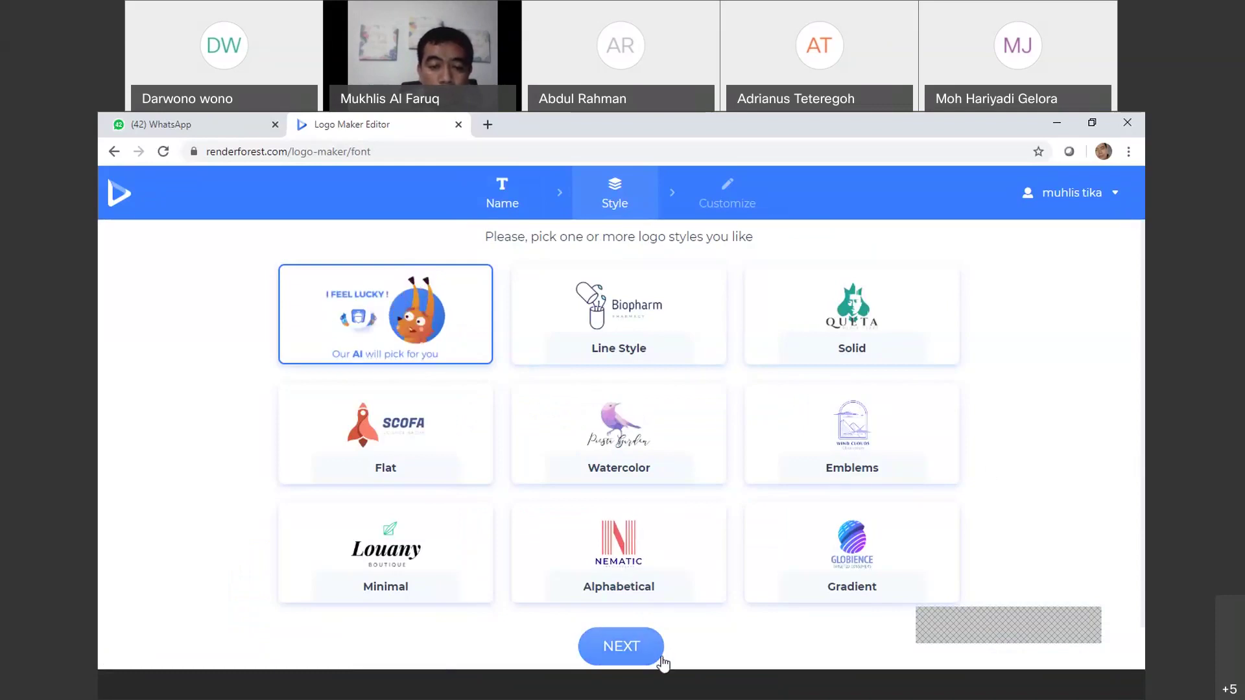
Accept the AI-picked logo style and open the orange M monogram design from the suggestions for customization
{"action": "left_click", "coordinate": [634, 648]}
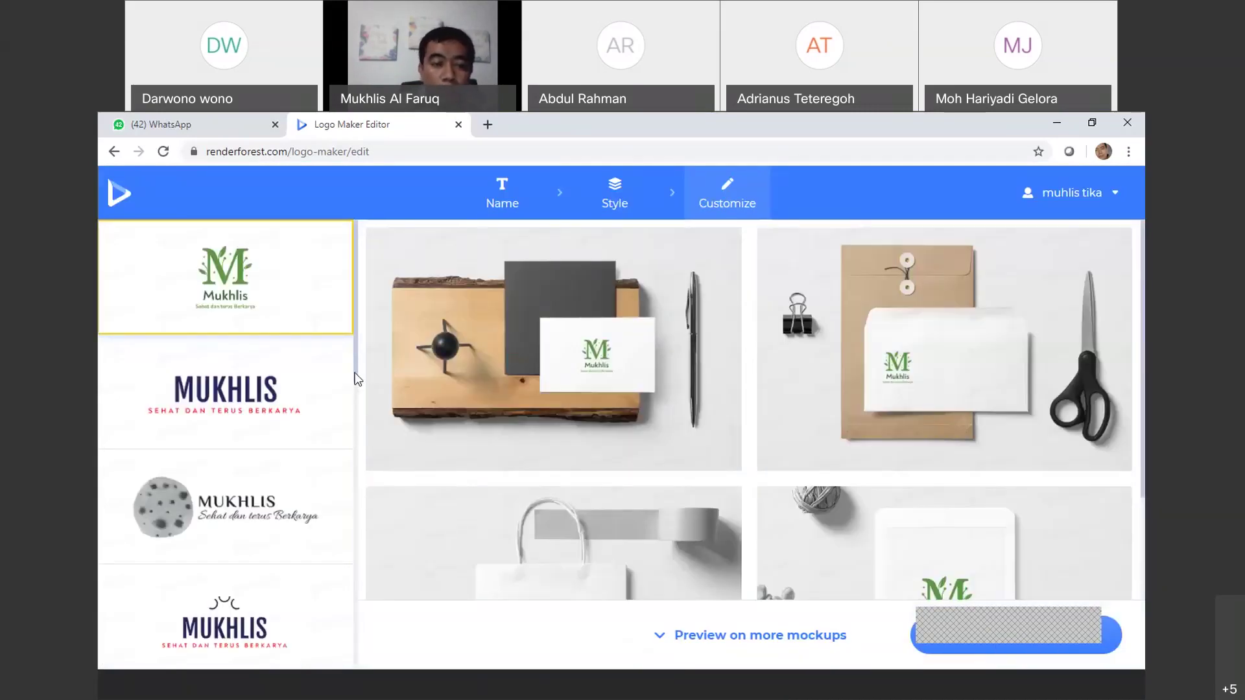
{"action": "left_click_drag", "start_coordinate": [356, 379], "coordinate": [354, 490]}
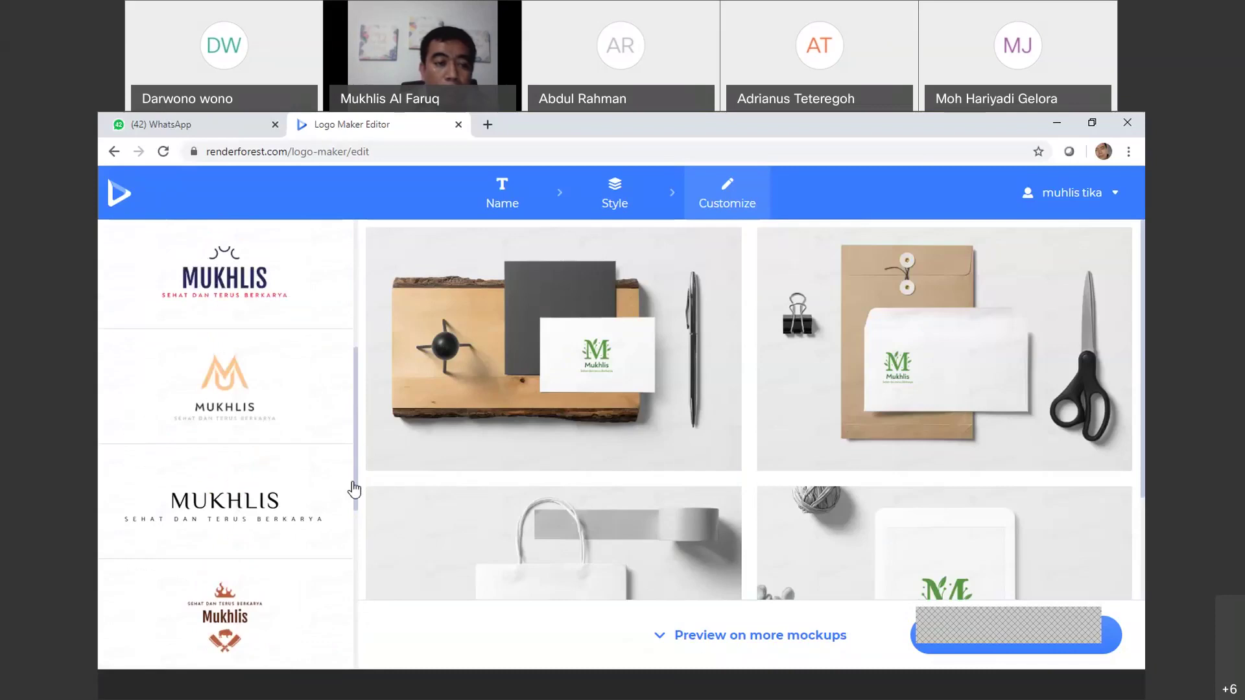
{"action": "left_click", "coordinate": [238, 396]}
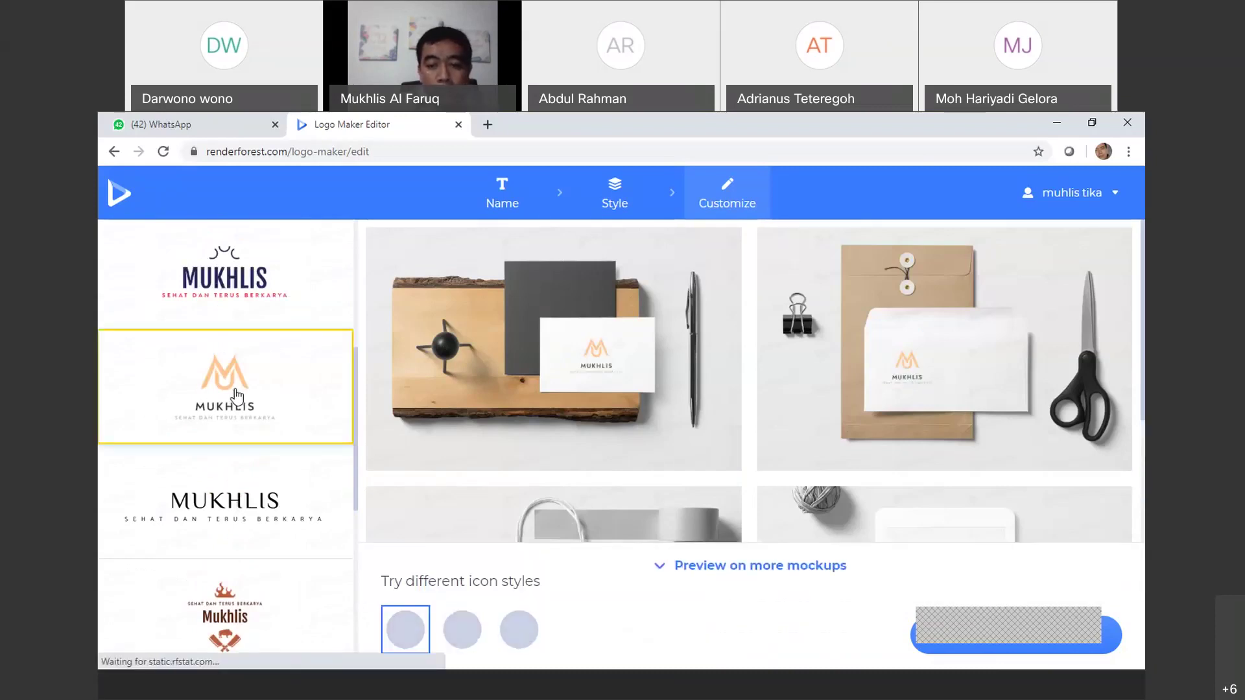
{"action": "left_click", "coordinate": [937, 634]}
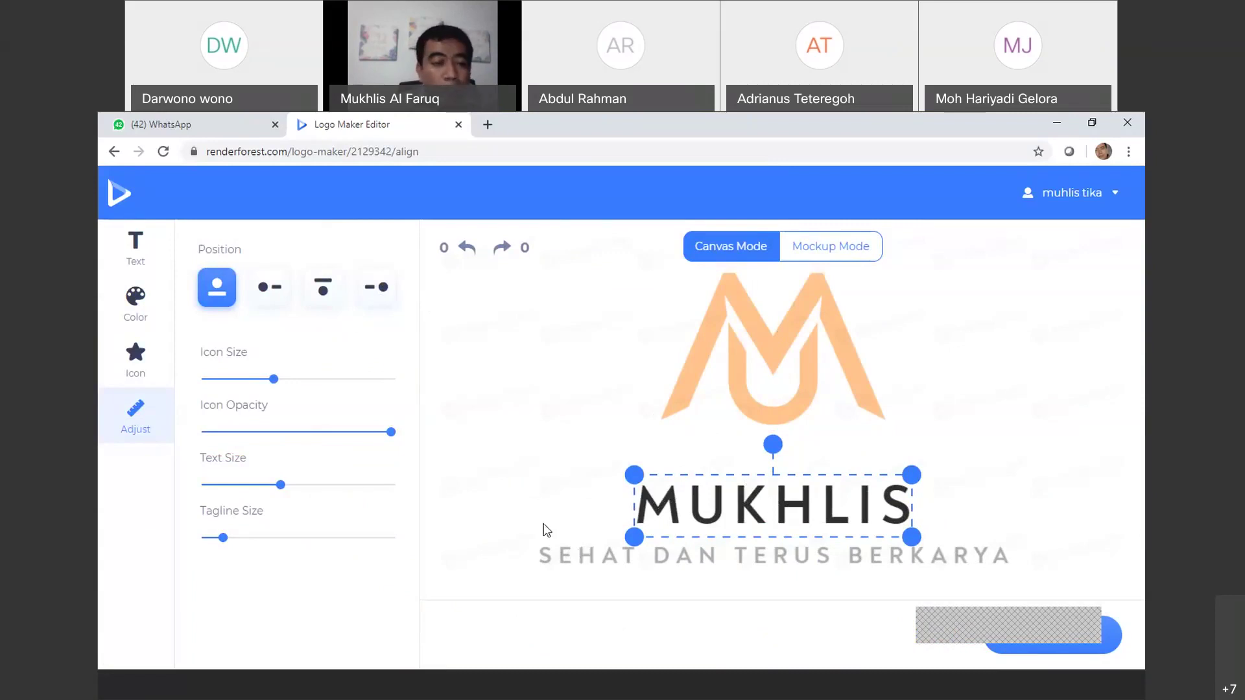
Try the alternative logo layouts and settle on the one with the icon below the company name and tagline
{"action": "left_click", "coordinate": [270, 303]}
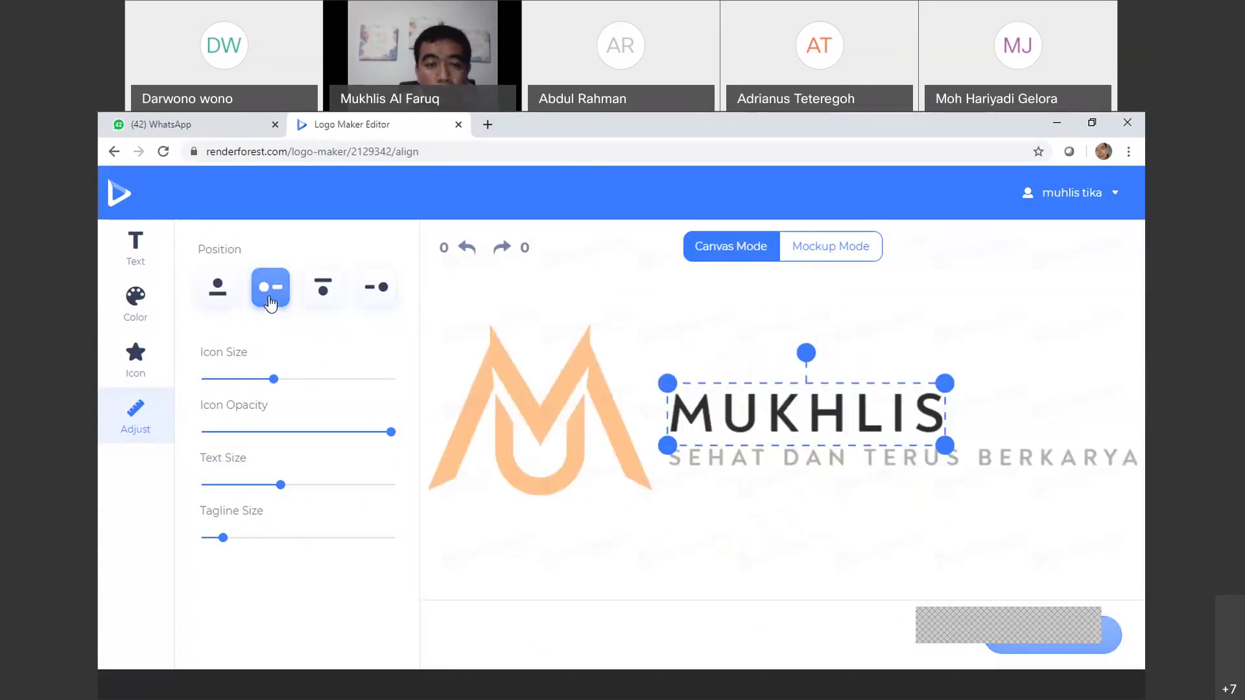
{"action": "left_click", "coordinate": [325, 299]}
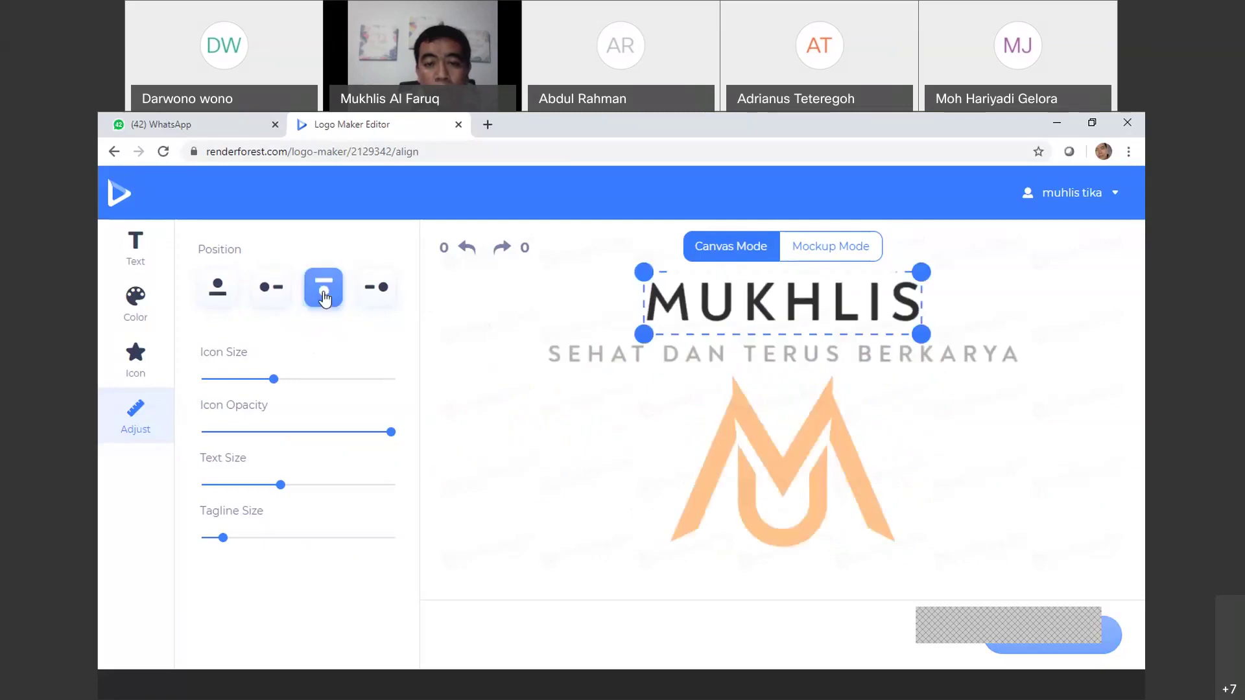
{"action": "left_click", "coordinate": [376, 292]}
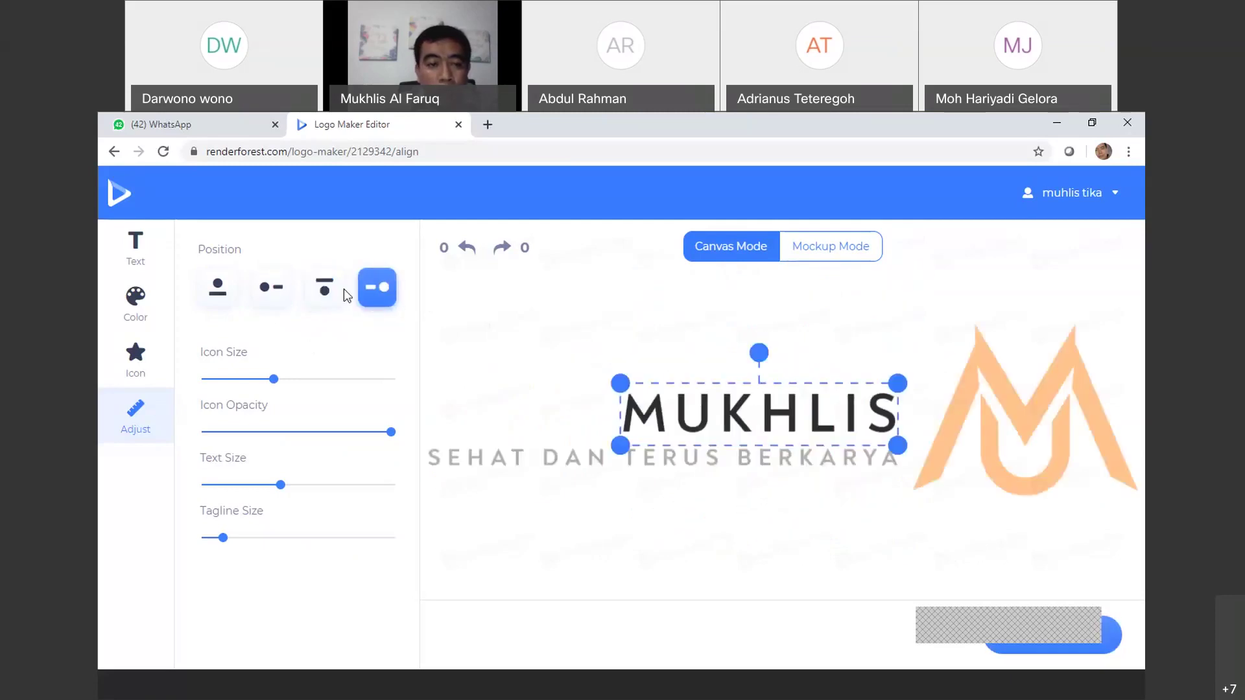
{"action": "left_click", "coordinate": [327, 293]}
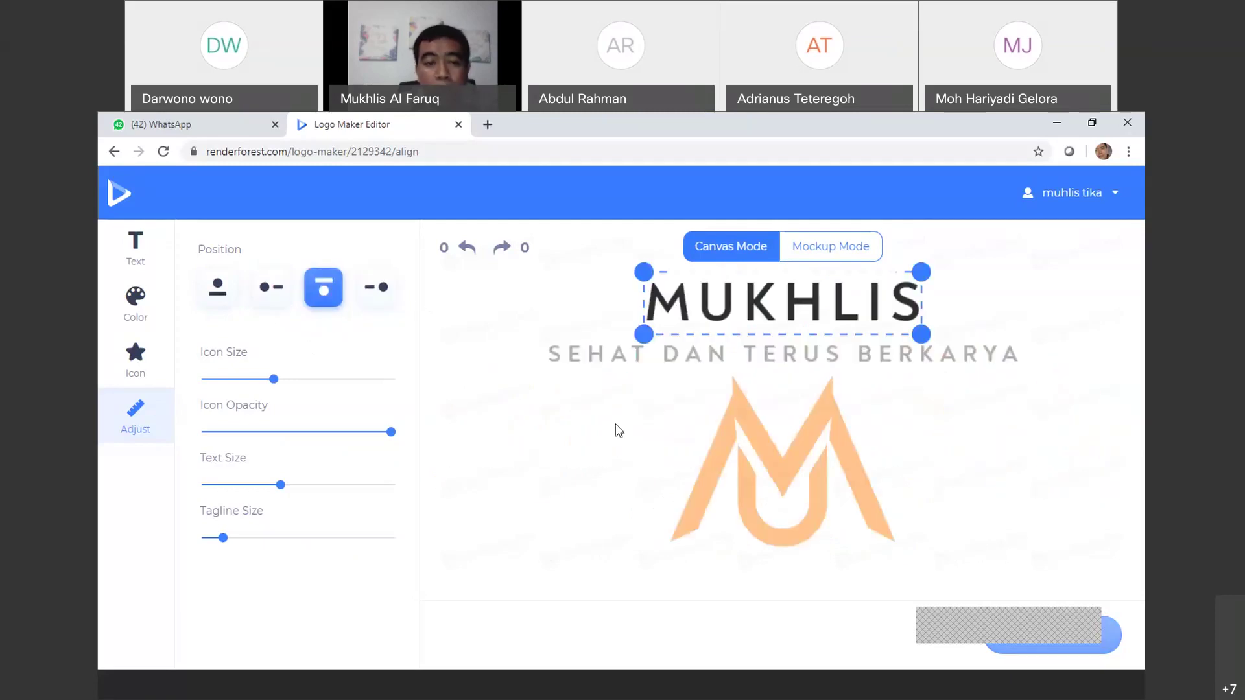
Set the company name in the ornate decorative serif font and the tagline in the thin handwritten font
{"action": "left_click", "coordinate": [137, 259]}
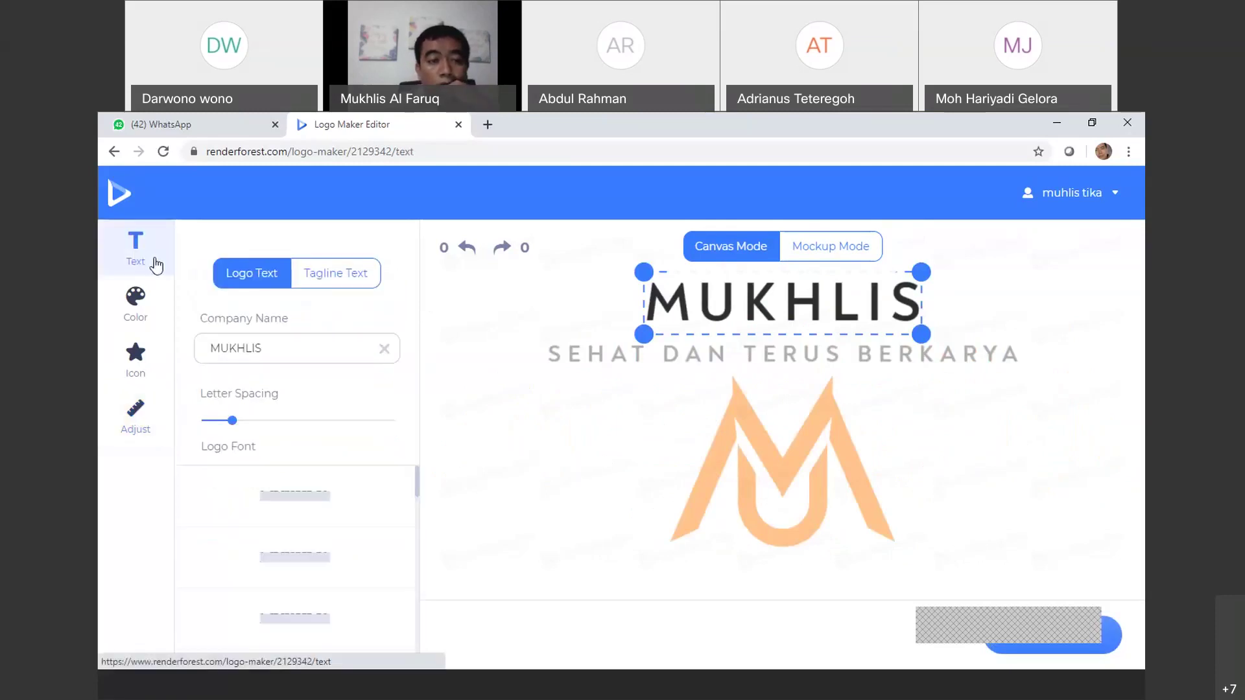
{"action": "left_click_drag", "start_coordinate": [417, 468], "coordinate": [411, 463]}
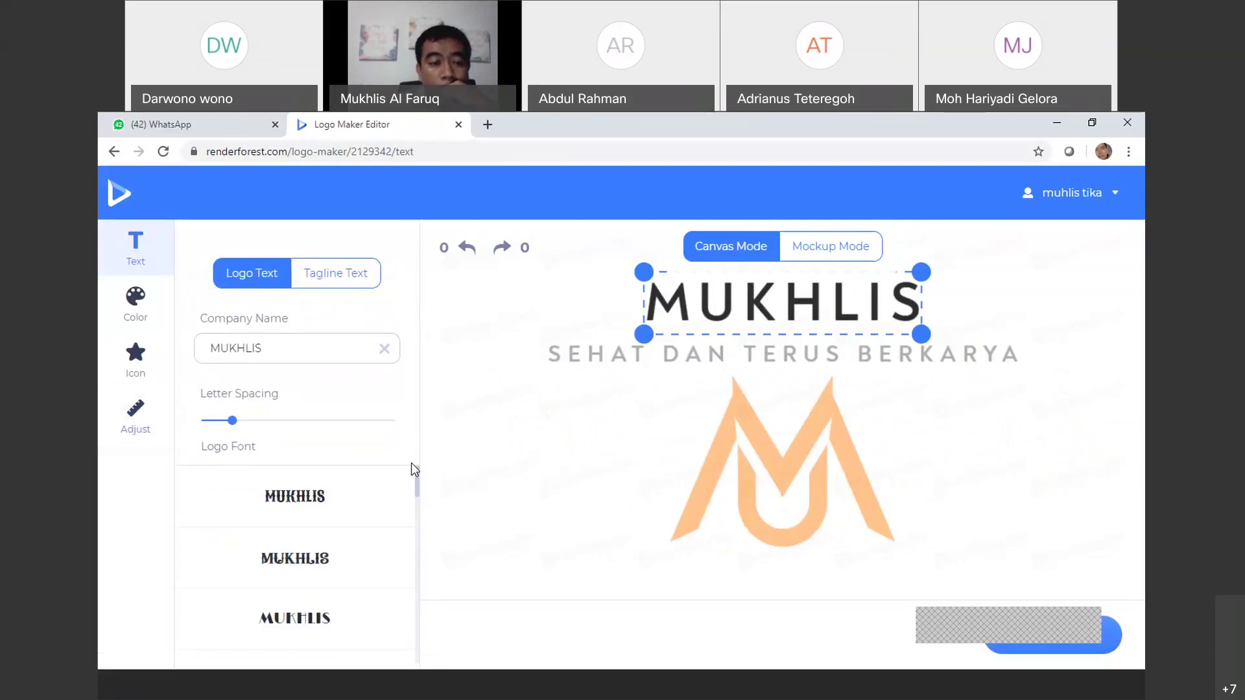
{"action": "left_click", "coordinate": [329, 559]}
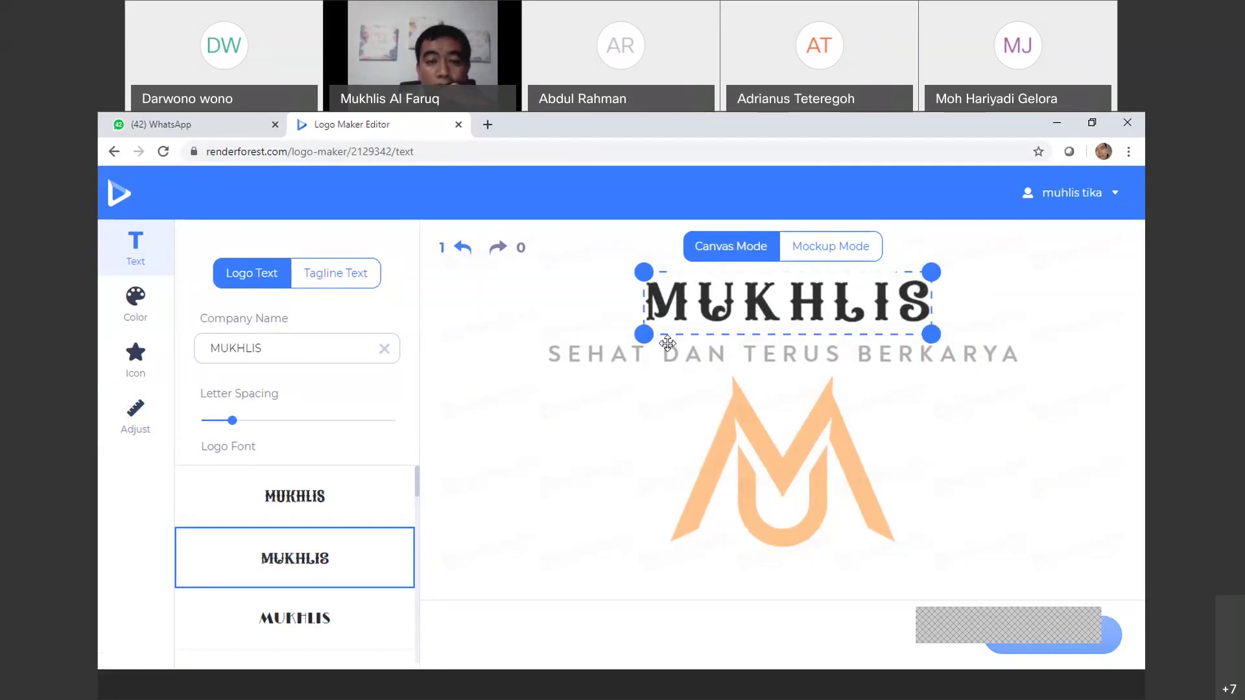
{"action": "left_click", "coordinate": [647, 356]}
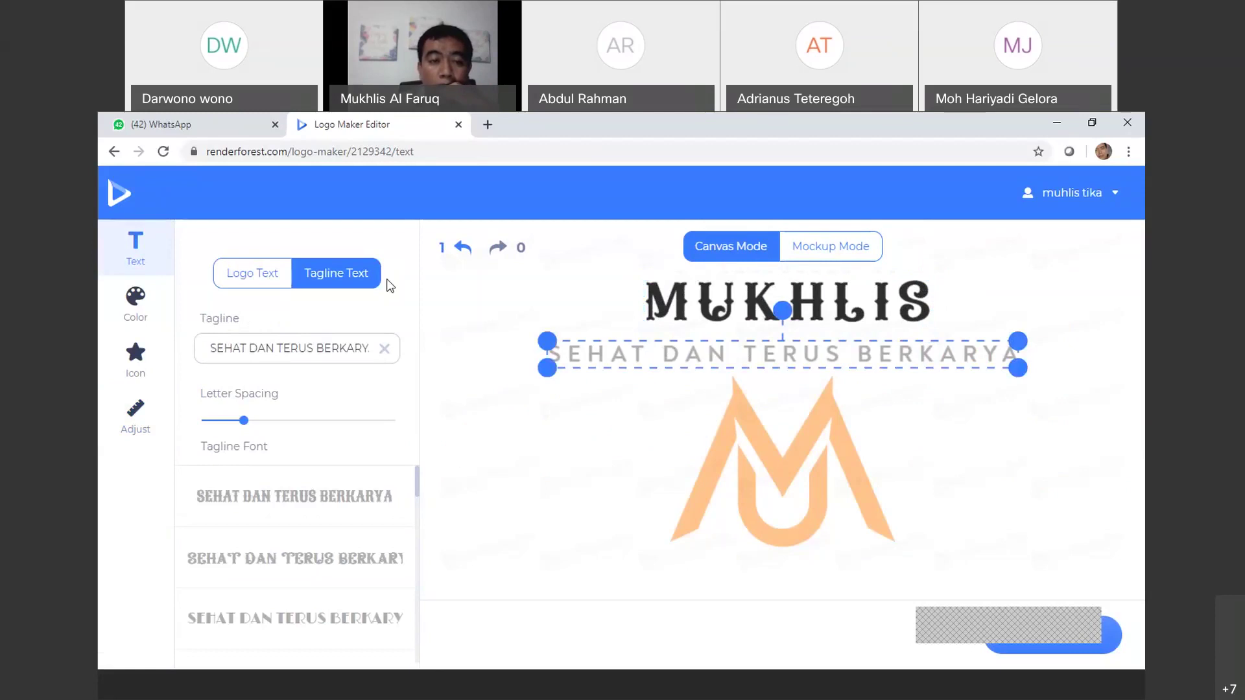
{"action": "left_click_drag", "start_coordinate": [418, 483], "coordinate": [415, 530]}
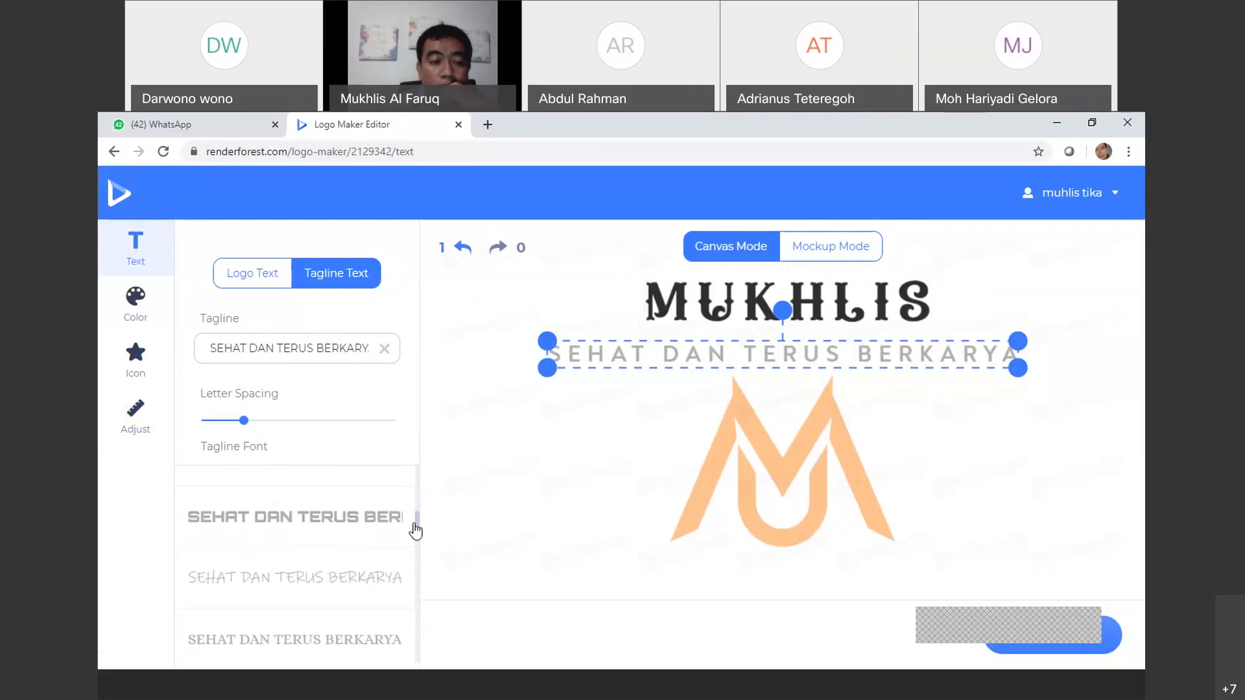
{"action": "left_click", "coordinate": [375, 580]}
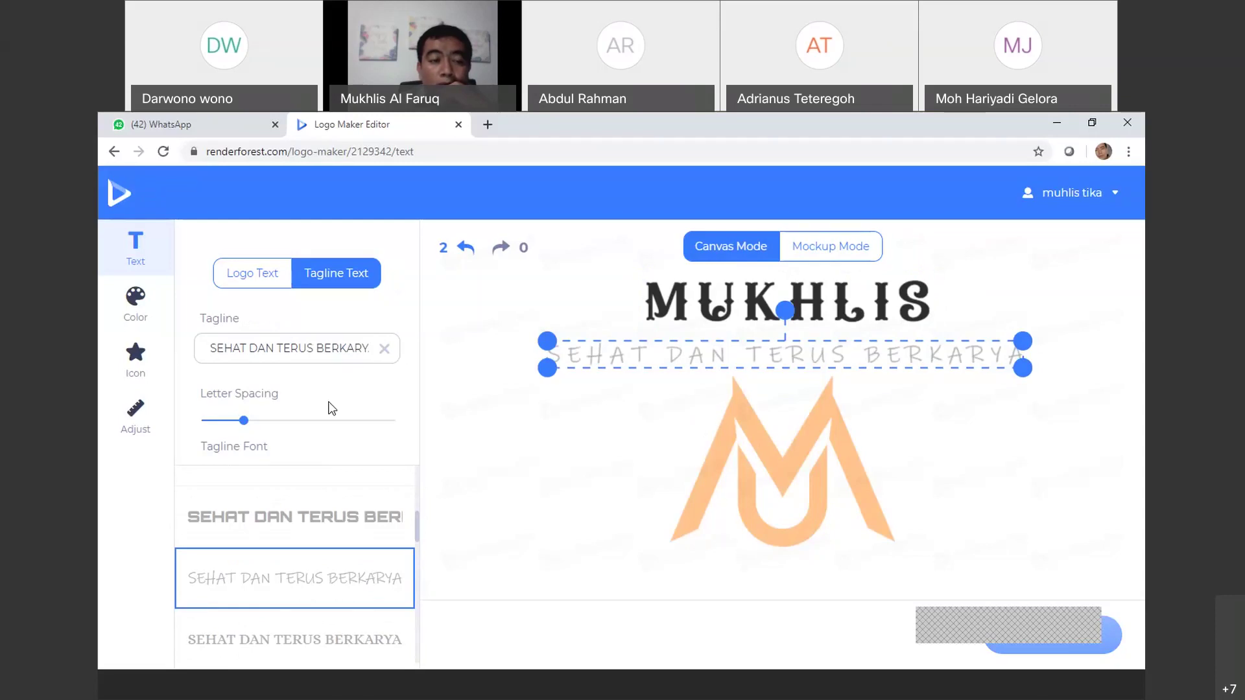
Try the suggested color palettes on the logo and settle on the orange-red, dusty pink and brown one
{"action": "left_click", "coordinate": [146, 312]}
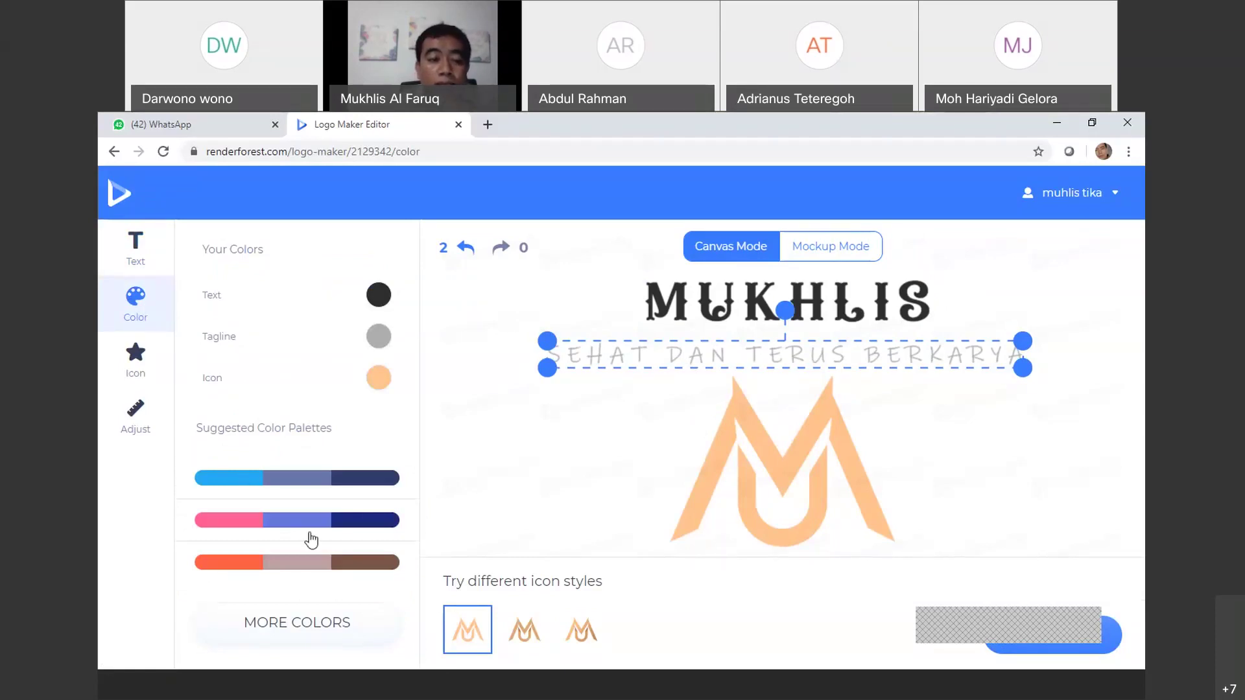
{"action": "left_click", "coordinate": [281, 484]}
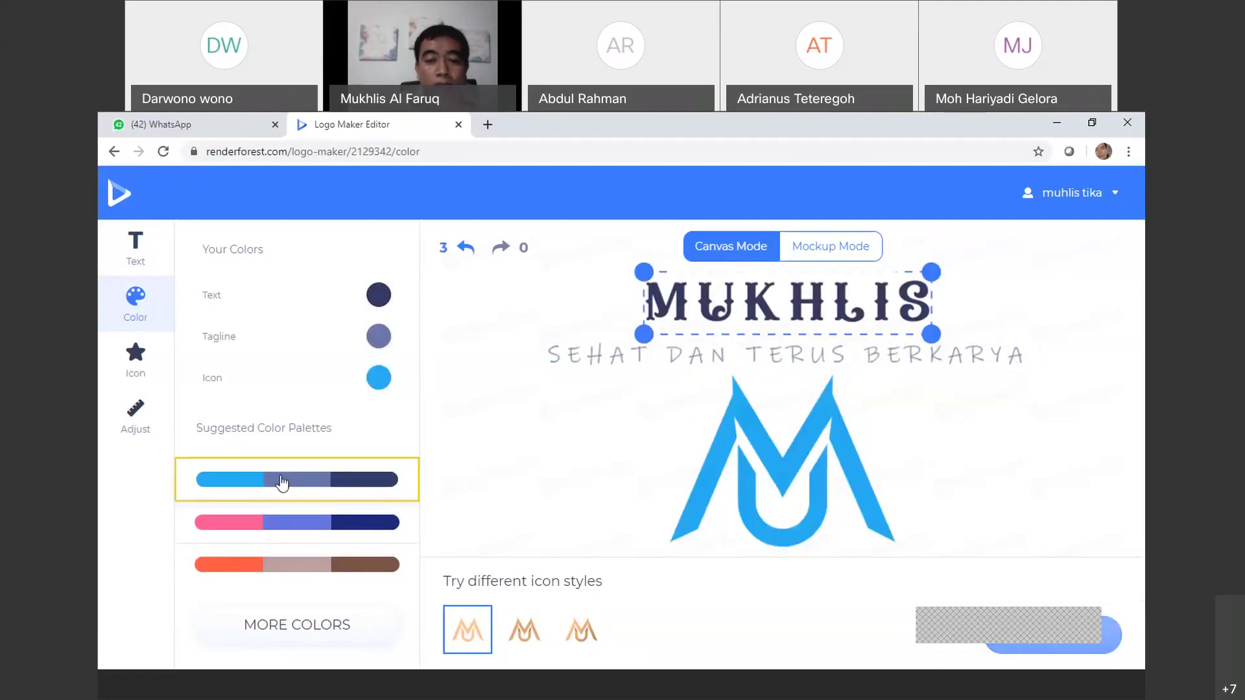
{"action": "left_click", "coordinate": [316, 563]}
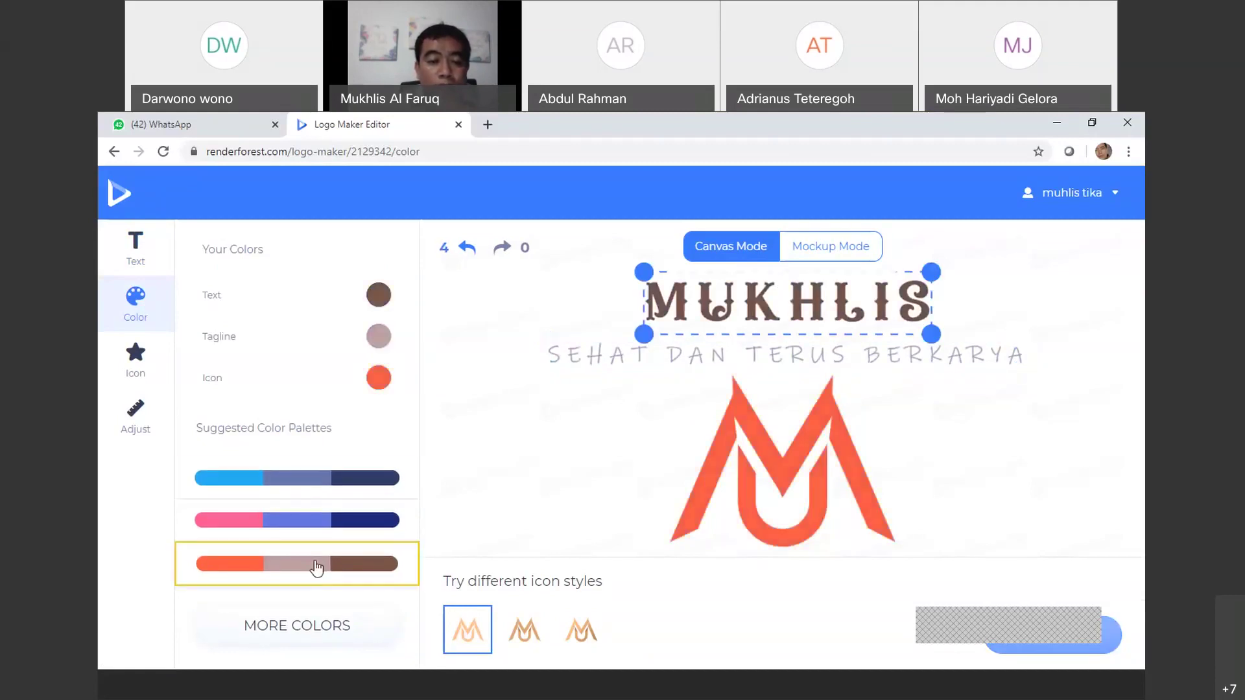
{"action": "left_click", "coordinate": [300, 522]}
{"action": "left_click", "coordinate": [300, 563]}
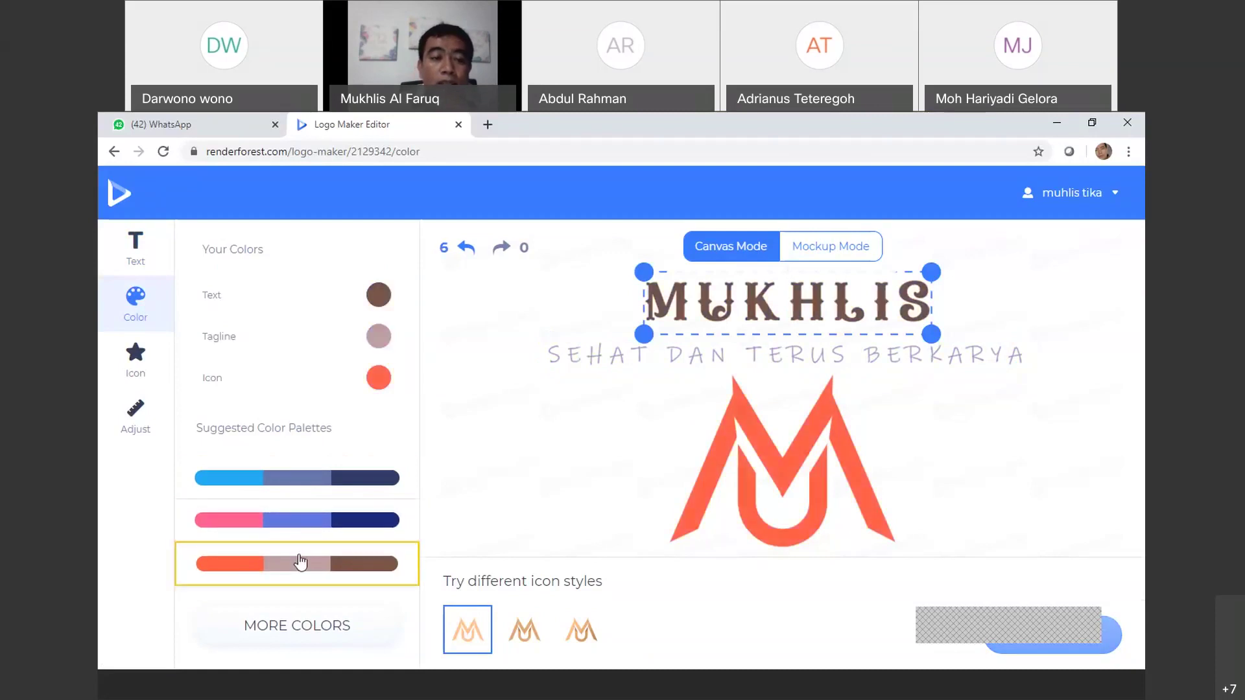
Recolor the company name to violet-blue #420DEE and the logo icon to bright green #62FF43
{"action": "left_click", "coordinate": [378, 299]}
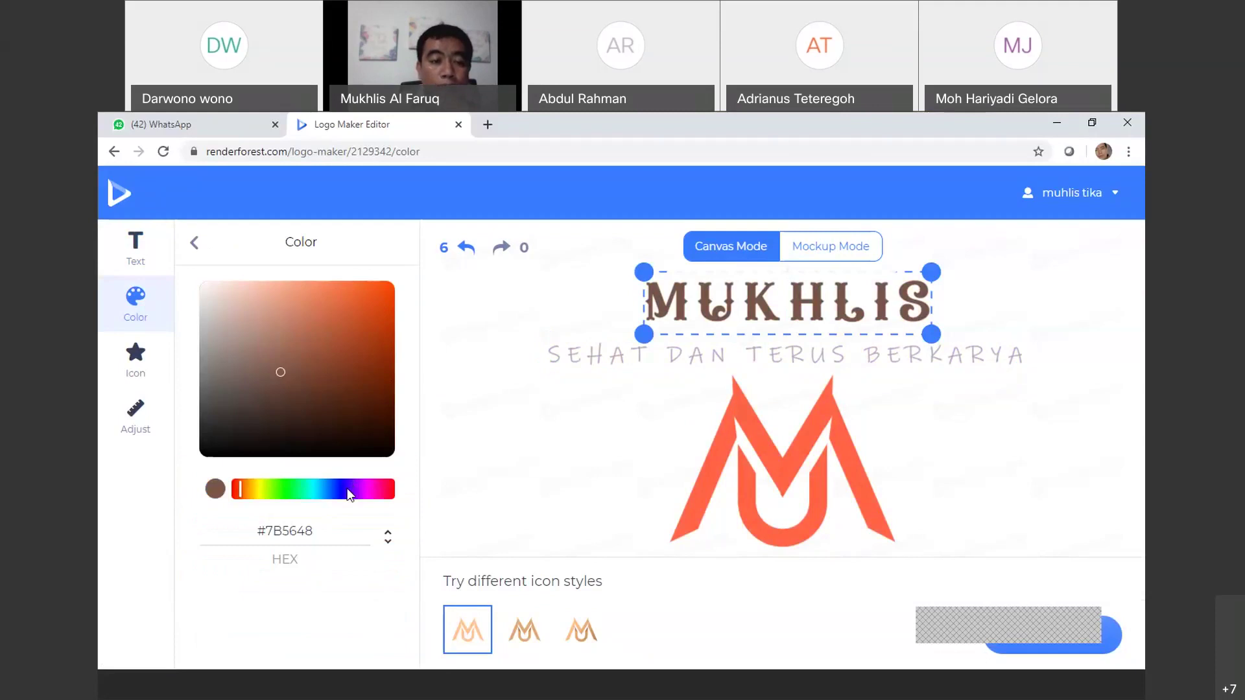
{"action": "left_click", "coordinate": [349, 490]}
{"action": "left_click", "coordinate": [385, 292]}
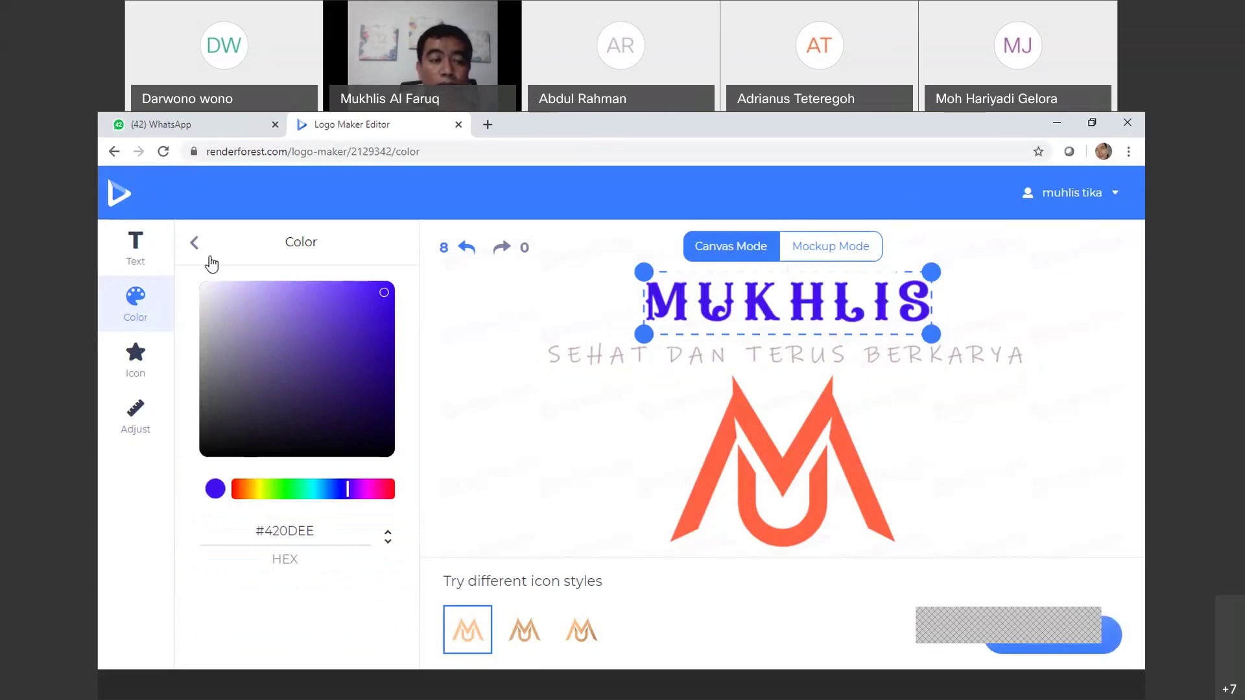
{"action": "left_click", "coordinate": [195, 244]}
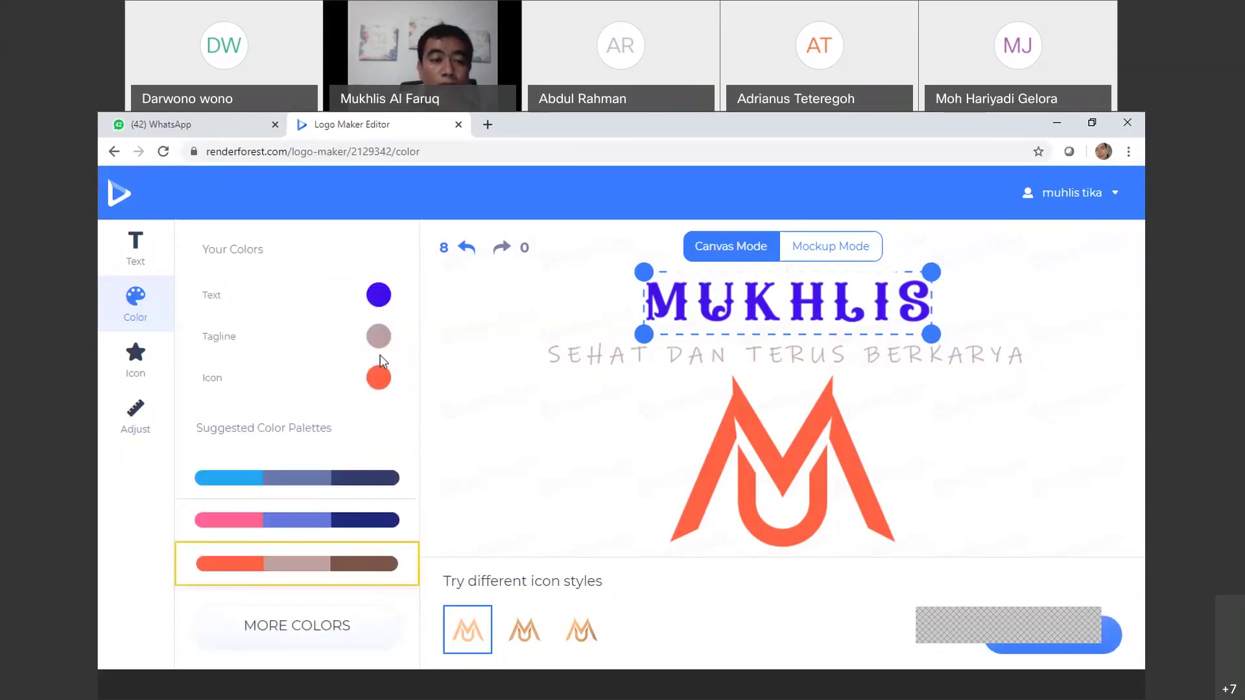
{"action": "left_click", "coordinate": [379, 378]}
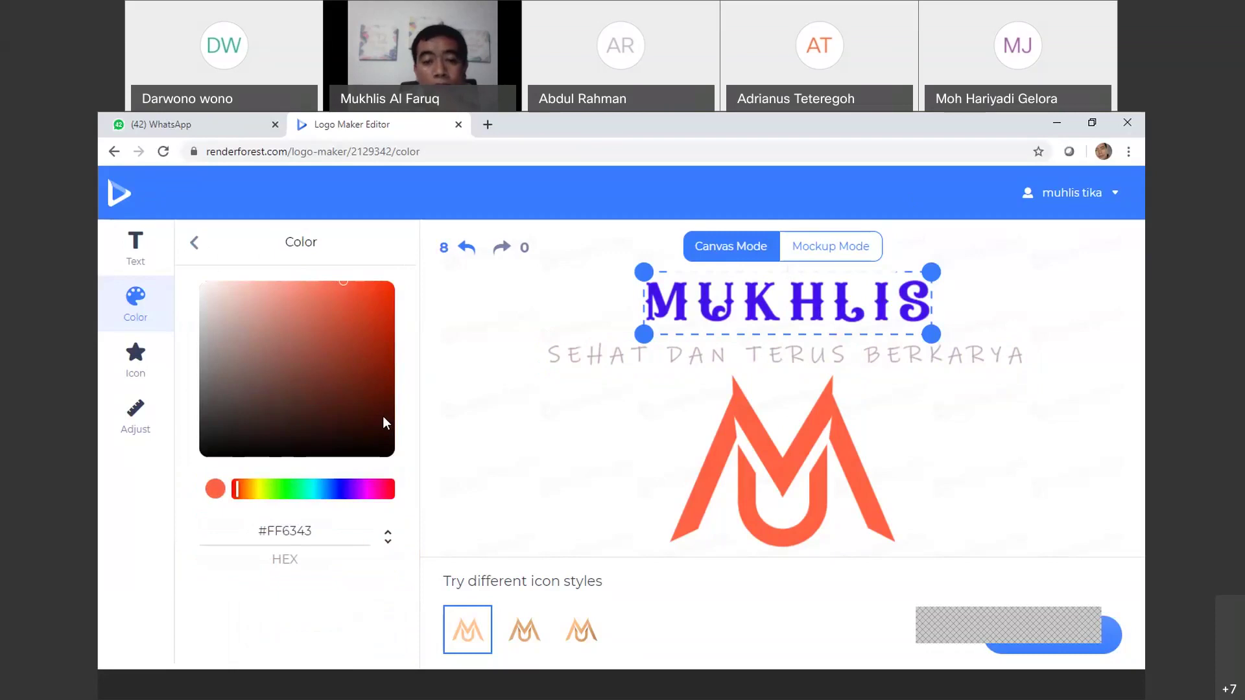
{"action": "left_click", "coordinate": [283, 489]}
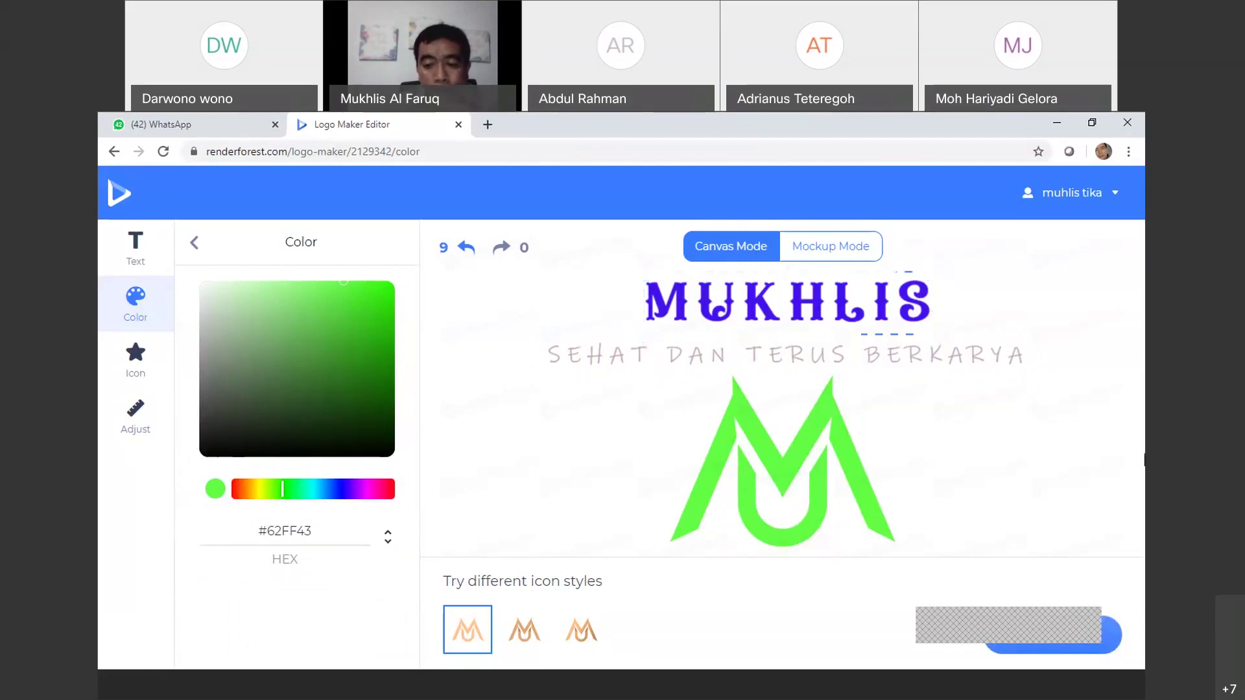
Finish the logo with the Free plan and download its low quality PNG from the logo projects
{"action": "left_click", "coordinate": [1003, 644]}
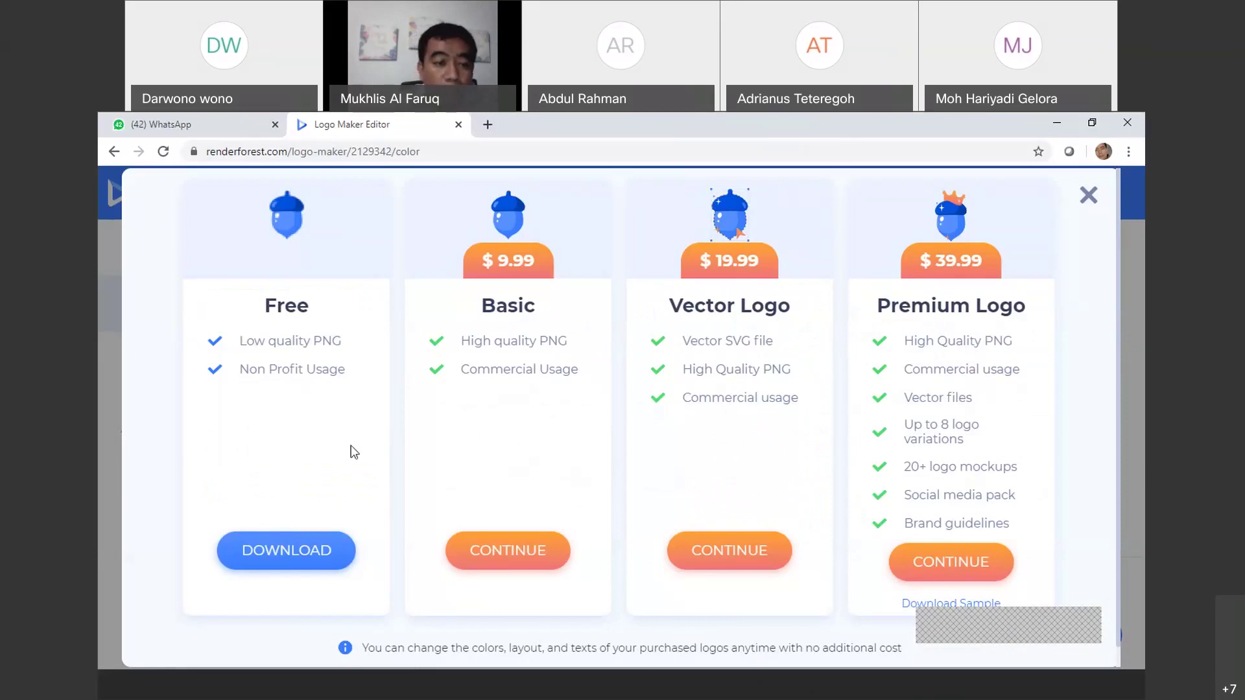
{"action": "left_click", "coordinate": [312, 548]}
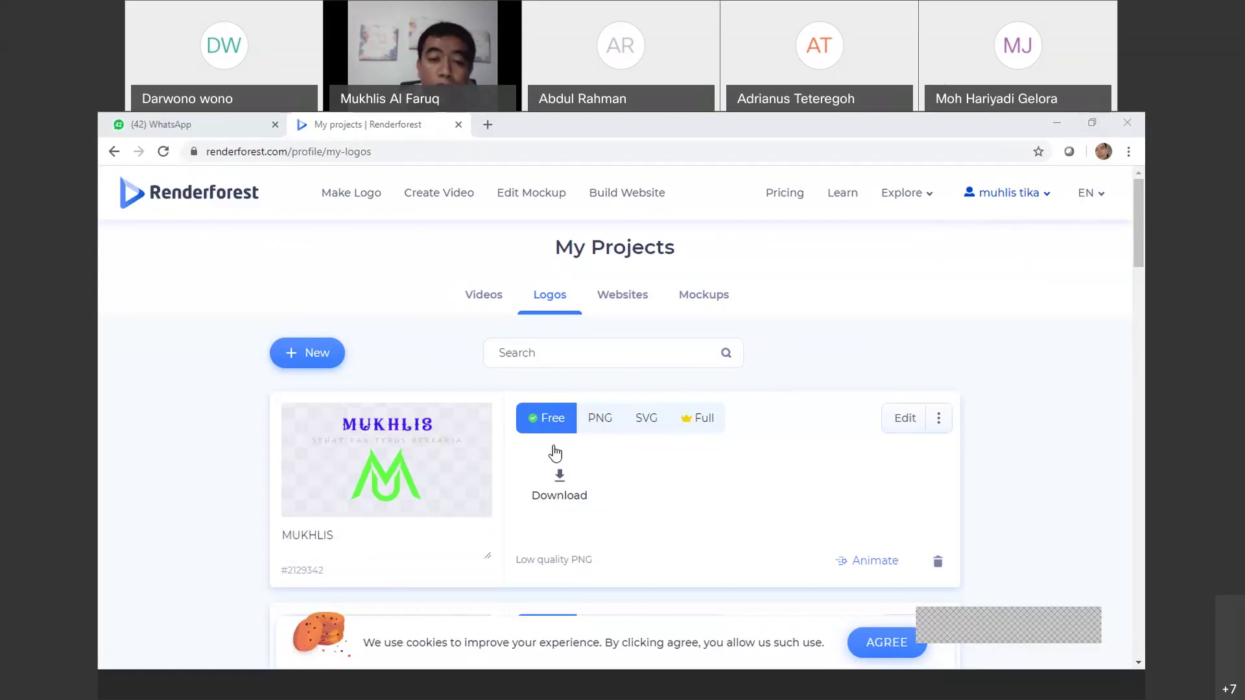
{"action": "left_click", "coordinate": [558, 496]}
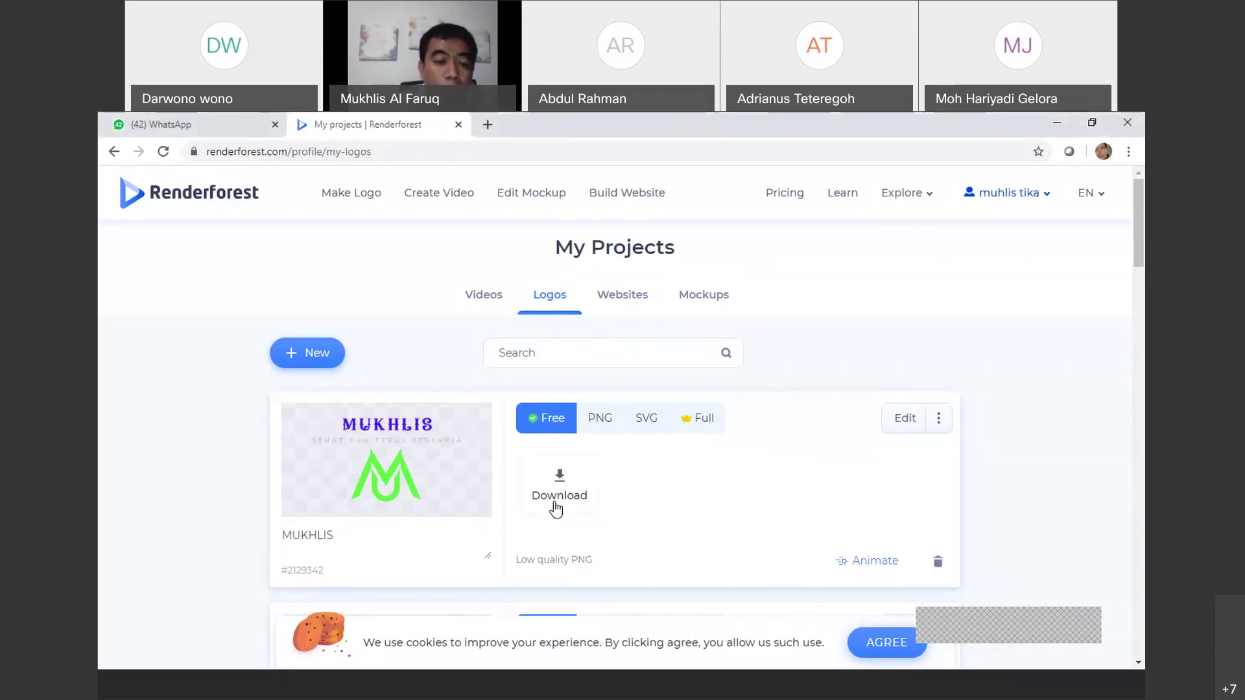
{"action": "left_click", "coordinate": [567, 504]}
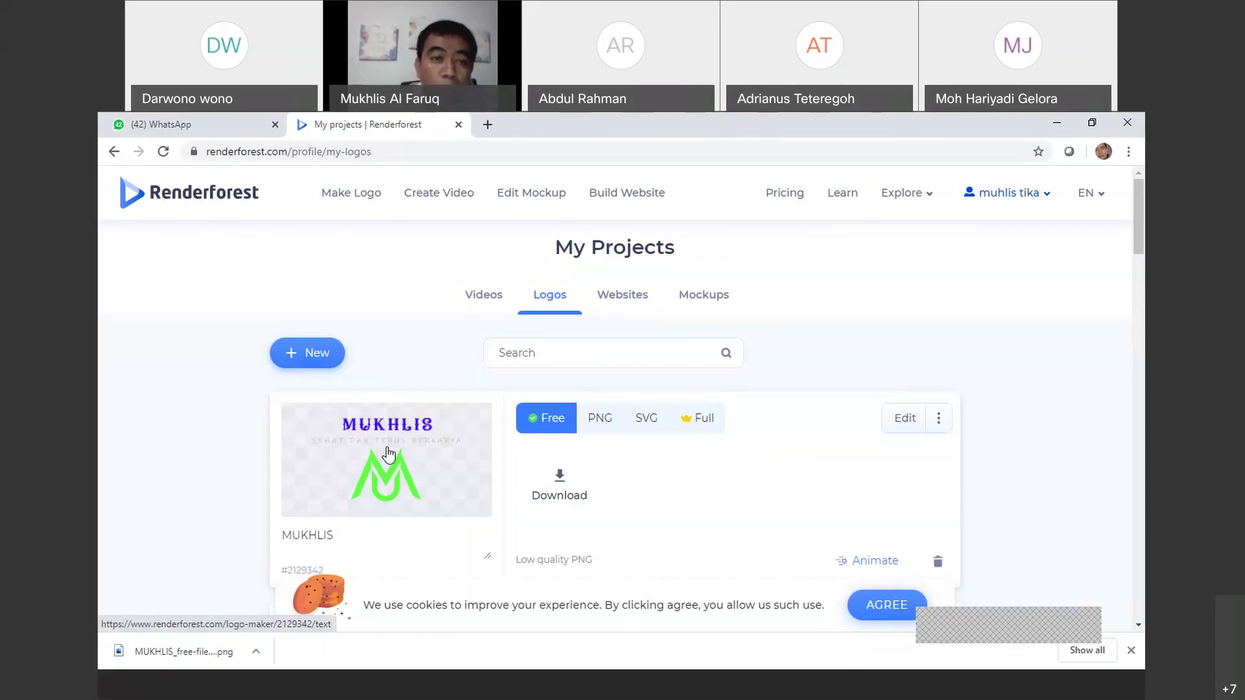
Browse the video templates for creating a video and open the Explainer Video Toolkit template
{"action": "left_click", "coordinate": [428, 203]}
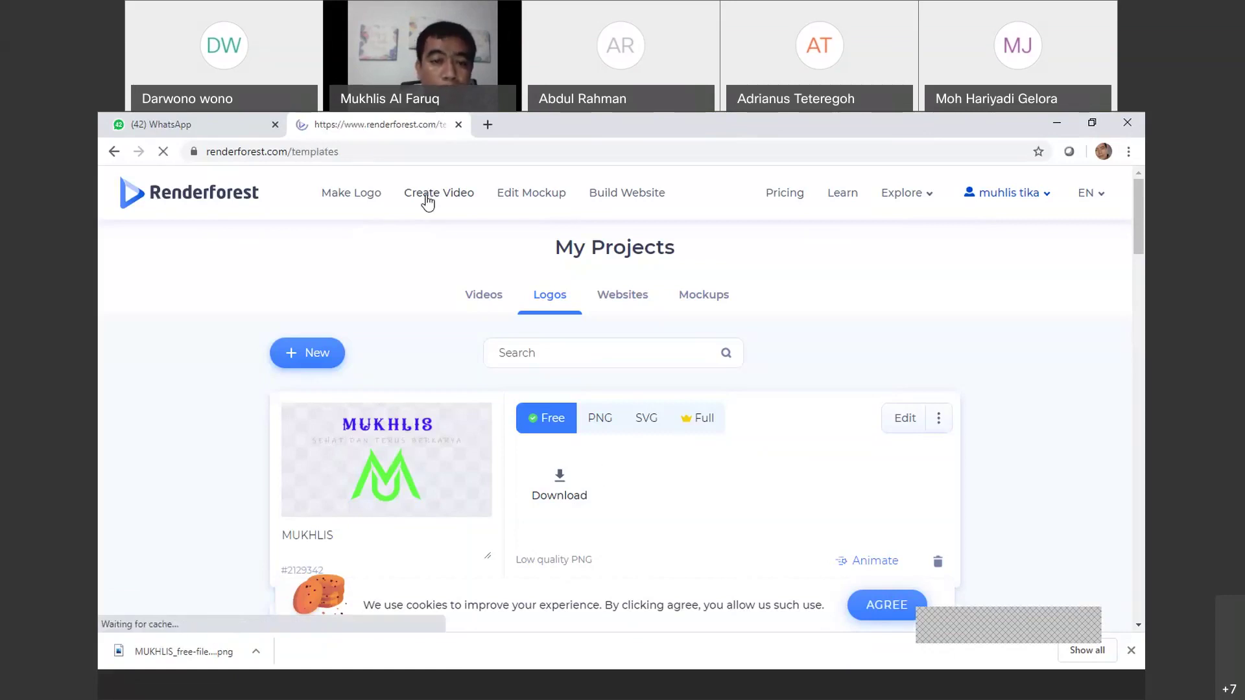
{"action": "mouse_move", "coordinate": [943, 255]}
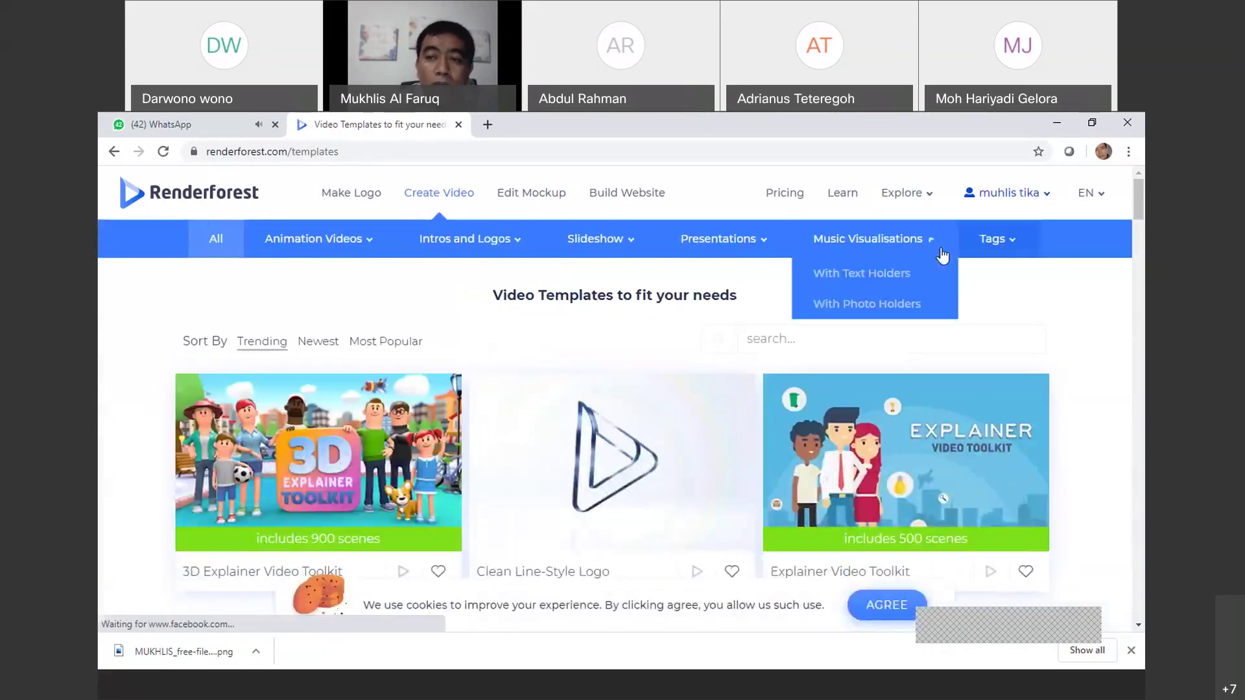
{"action": "scroll", "coordinate": [1138, 204], "scroll_direction": "down", "scroll_amount": 4}
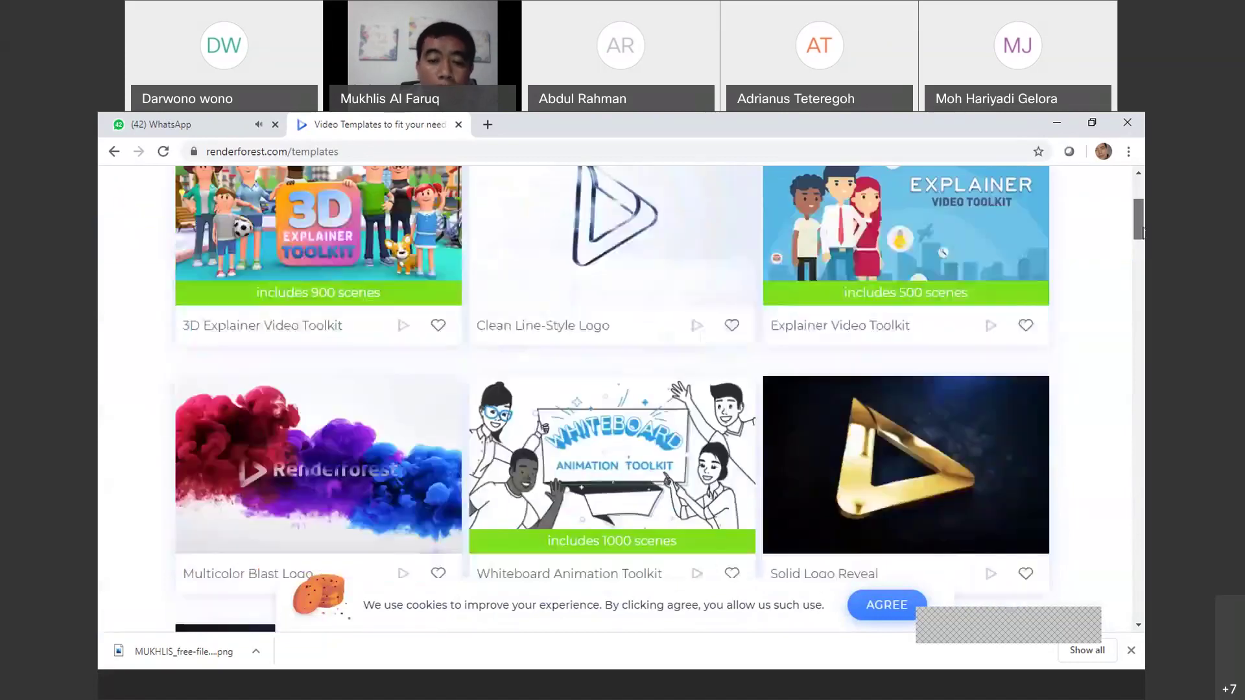
{"action": "left_click_drag", "start_coordinate": [1143, 233], "coordinate": [1141, 201]}
{"action": "mouse_move", "coordinate": [437, 245]}
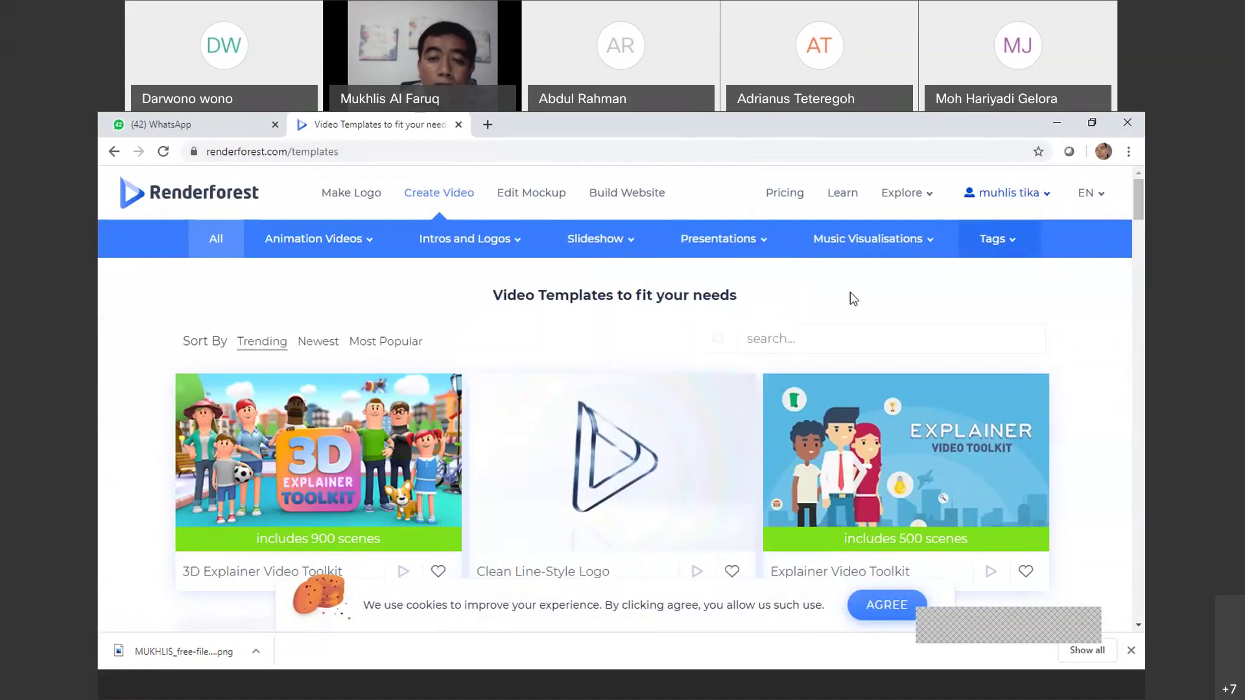
{"action": "left_click_drag", "start_coordinate": [1137, 210], "coordinate": [1139, 200]}
{"action": "mouse_move", "coordinate": [940, 509]}
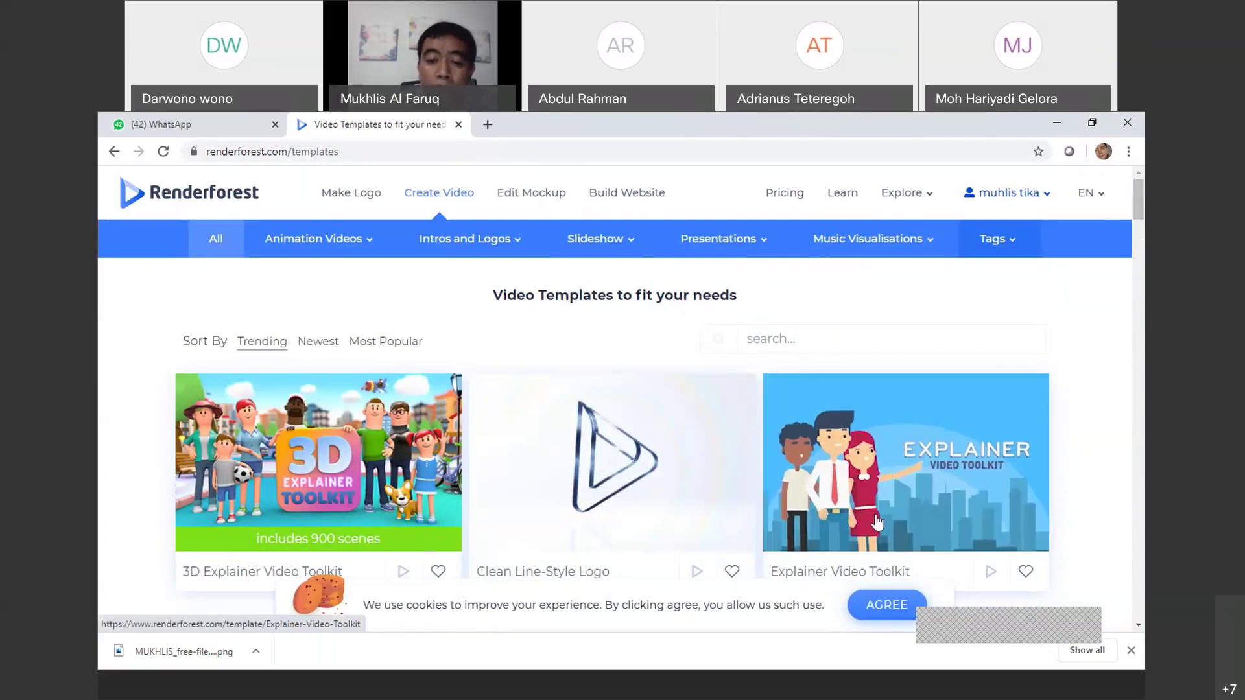
{"action": "left_click", "coordinate": [878, 522]}
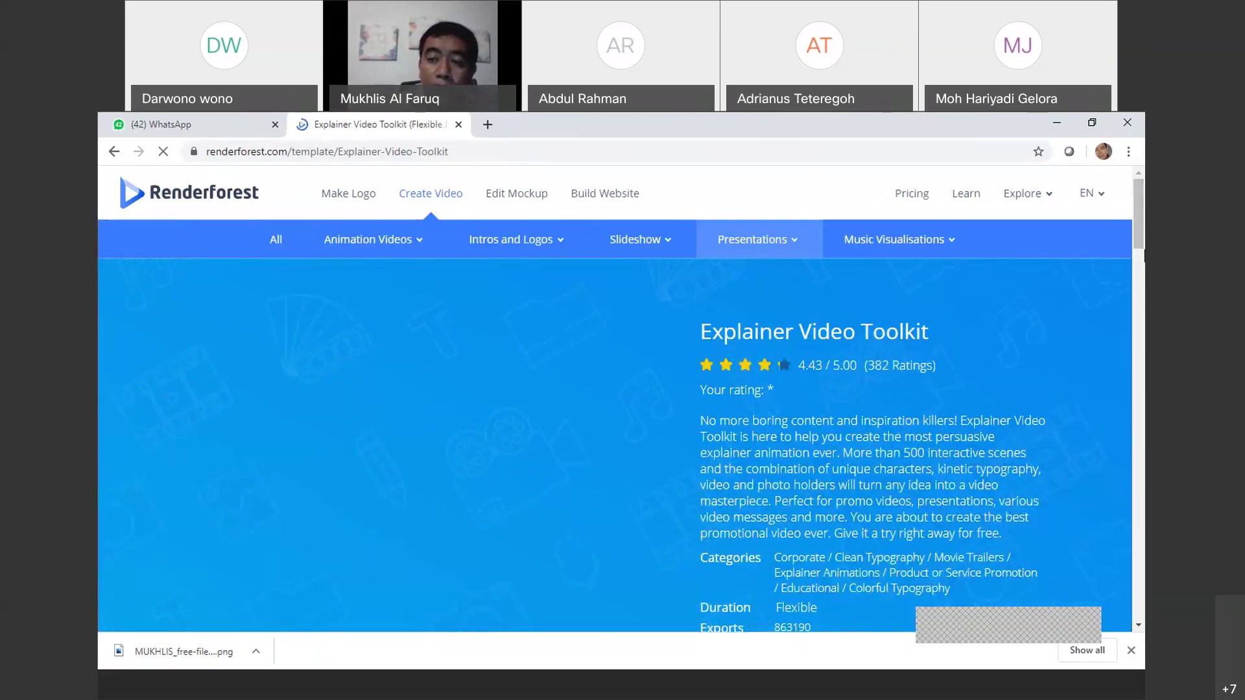
Look over the Explainer Video Toolkit details and start a new video project from the template
{"action": "scroll", "coordinate": [1134, 203], "scroll_direction": "down", "scroll_amount": 3}
{"action": "scroll", "coordinate": [1134, 204], "scroll_direction": "up", "scroll_amount": 3}
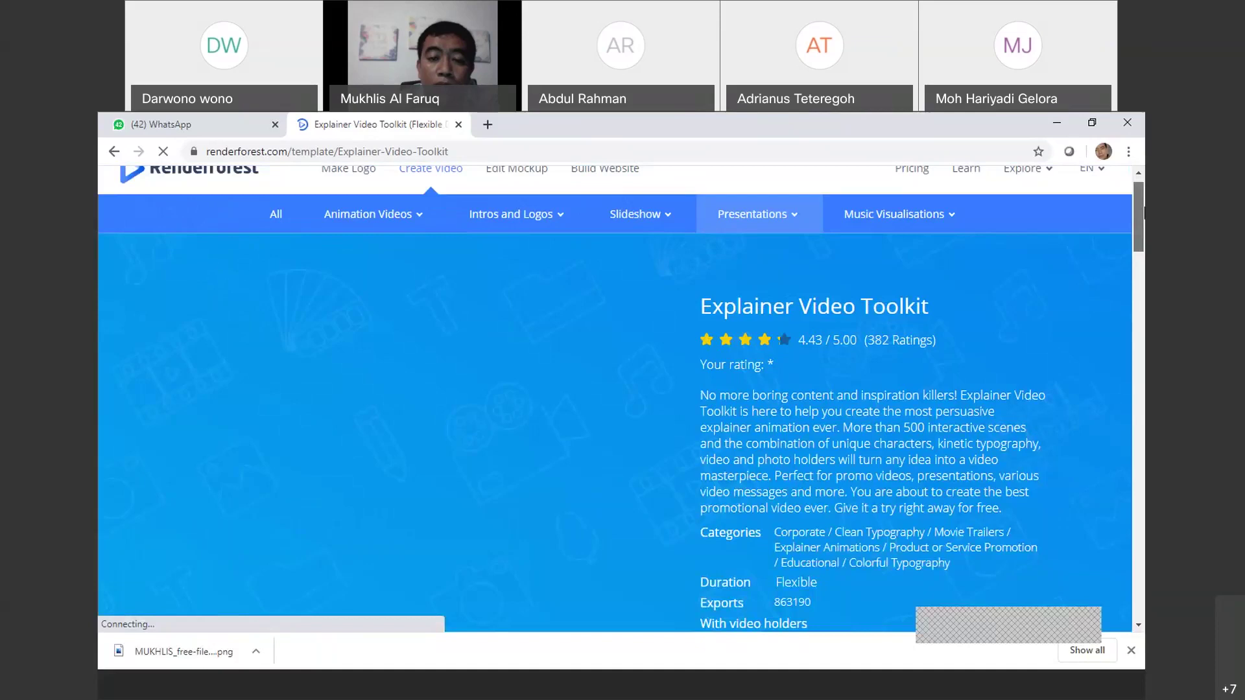
{"action": "scroll", "coordinate": [1144, 212], "scroll_direction": "down", "scroll_amount": 5}
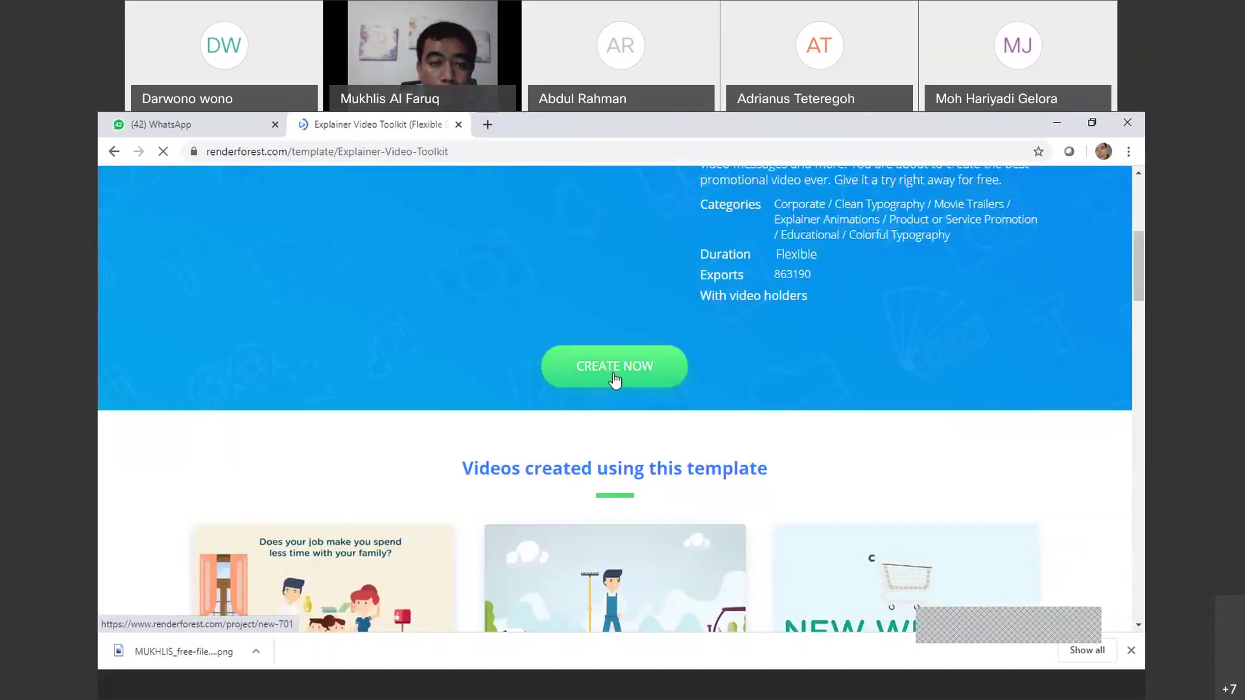
{"action": "left_click", "coordinate": [616, 380]}
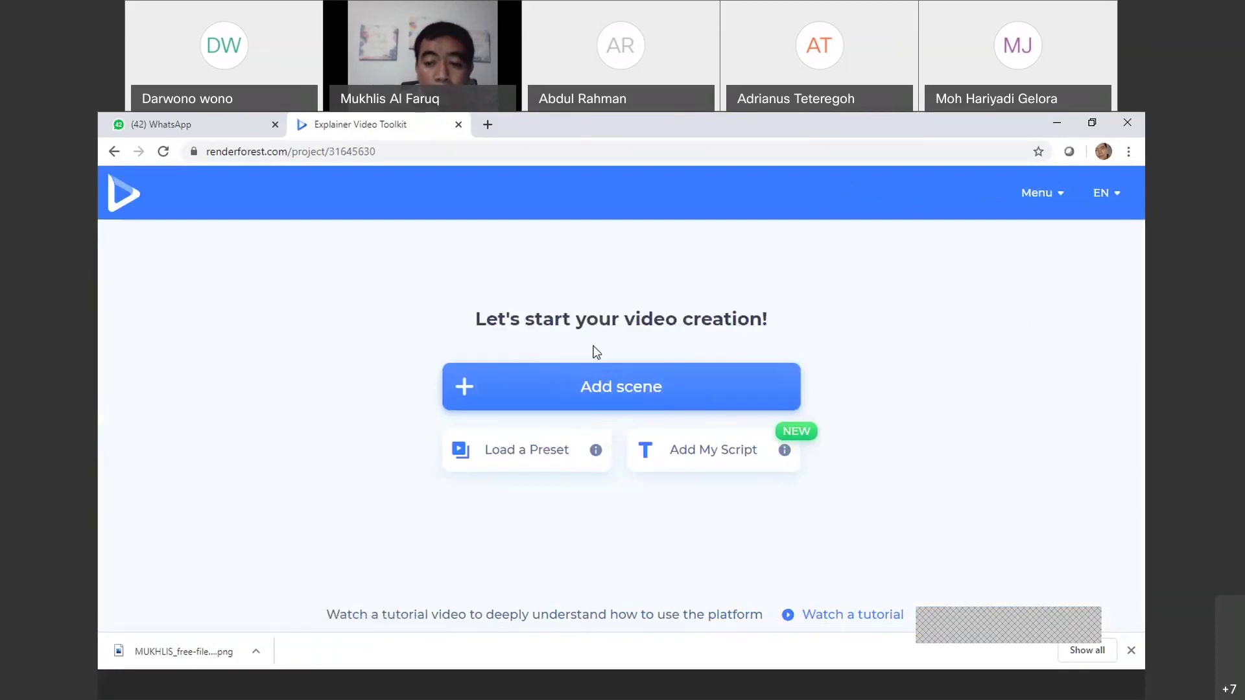
Open the scene library for adding scenes and browse the character, character group and background animation categories
{"action": "left_click", "coordinate": [491, 385]}
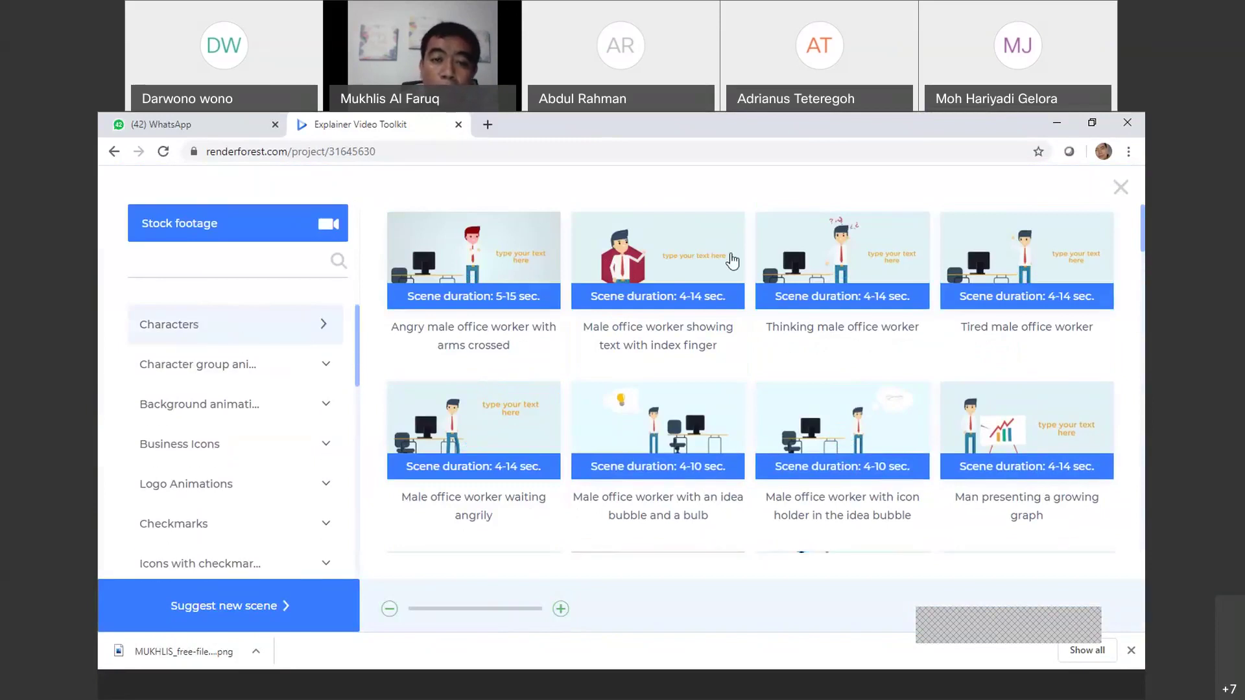
{"action": "mouse_move", "coordinate": [507, 275]}
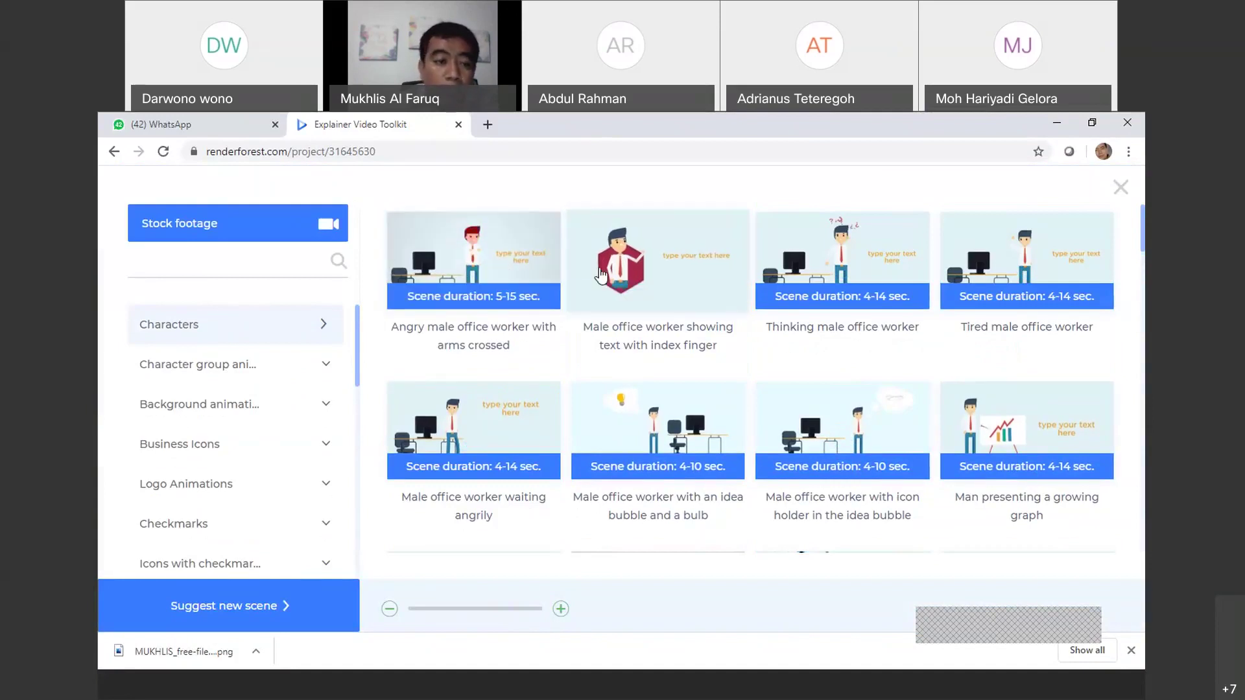
{"action": "left_click", "coordinate": [232, 367]}
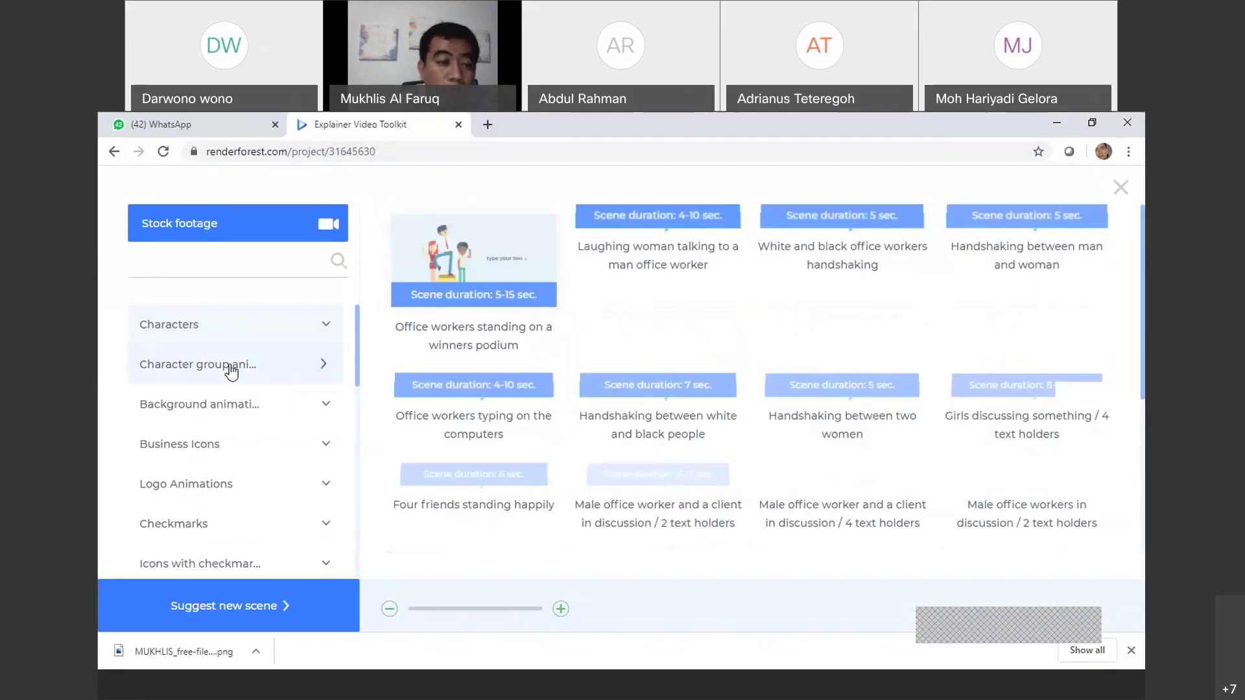
{"action": "left_click", "coordinate": [209, 406]}
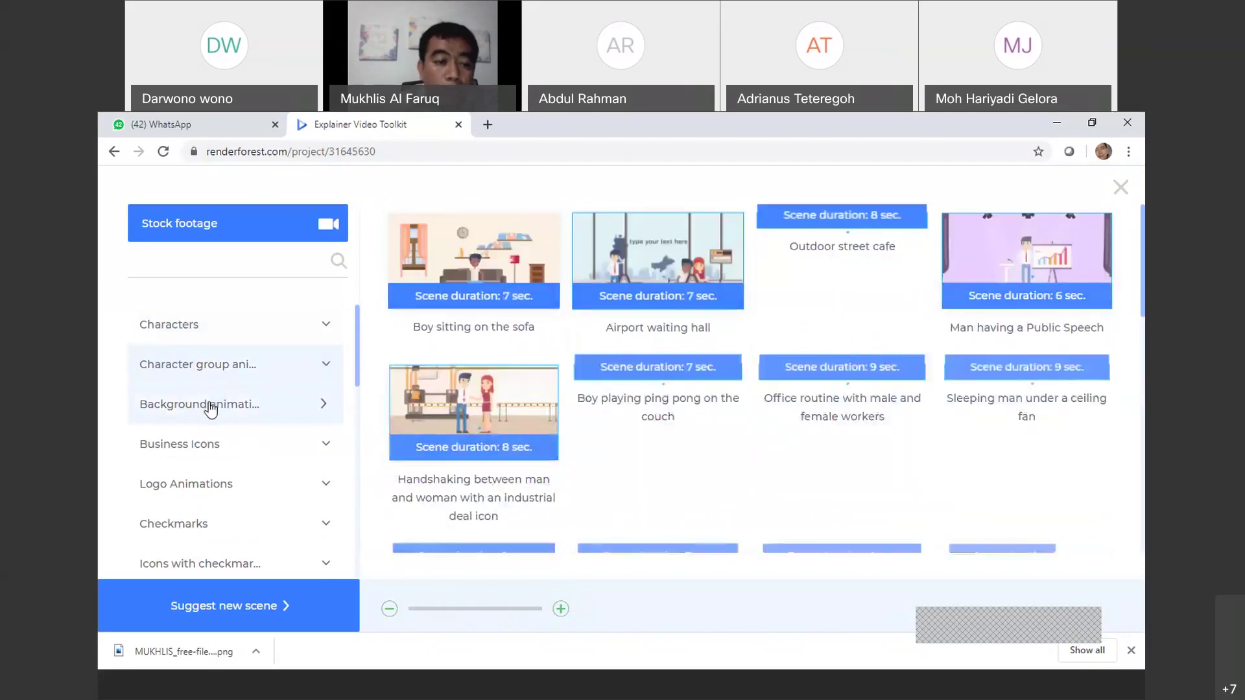
{"action": "left_click_drag", "start_coordinate": [358, 364], "coordinate": [356, 417]}
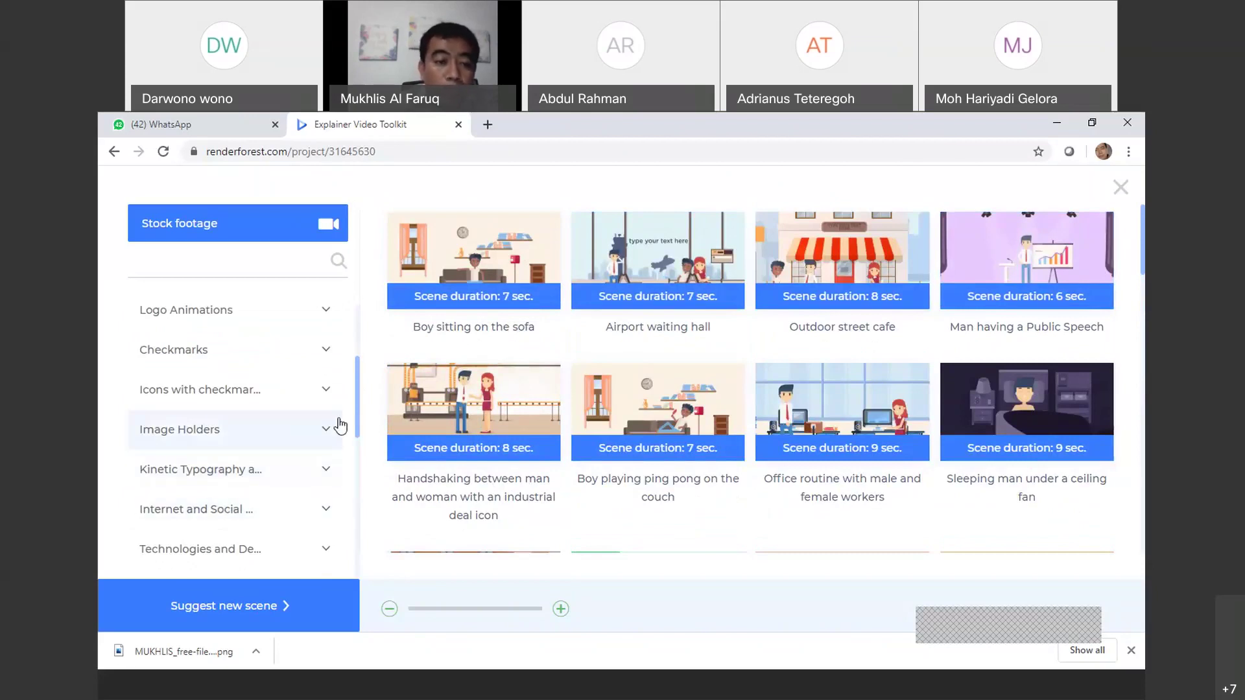
{"action": "left_click_drag", "start_coordinate": [361, 428], "coordinate": [361, 381]}
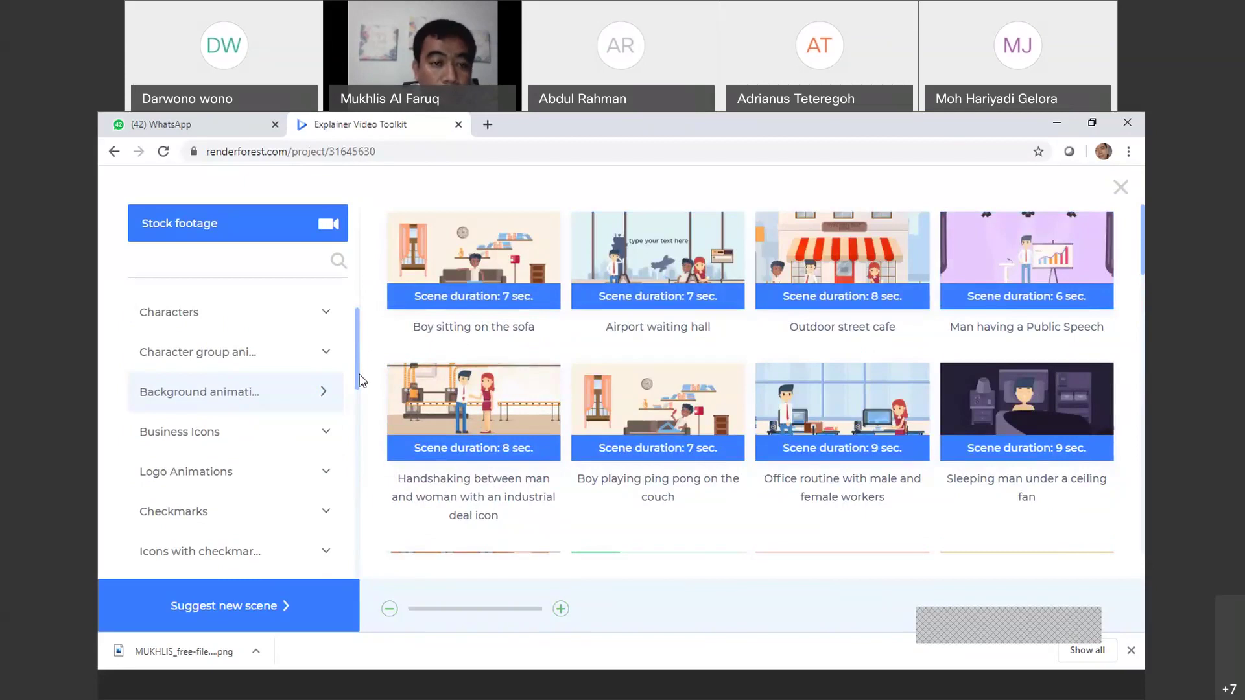
{"action": "scroll", "coordinate": [358, 332], "scroll_direction": "up", "scroll_amount": 1}
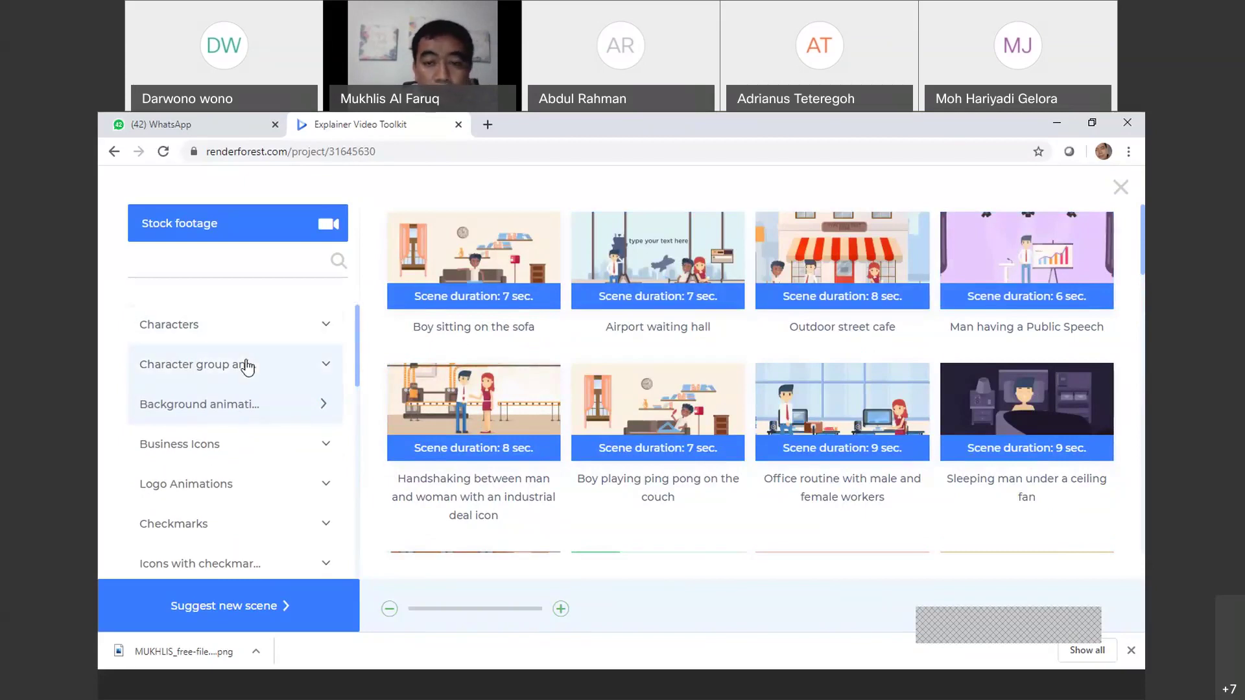
Select "Male office worker and a client in discussion / 2 text holders" and "Handshaking between white and black people" from the character group scenes
{"action": "left_click", "coordinate": [247, 367]}
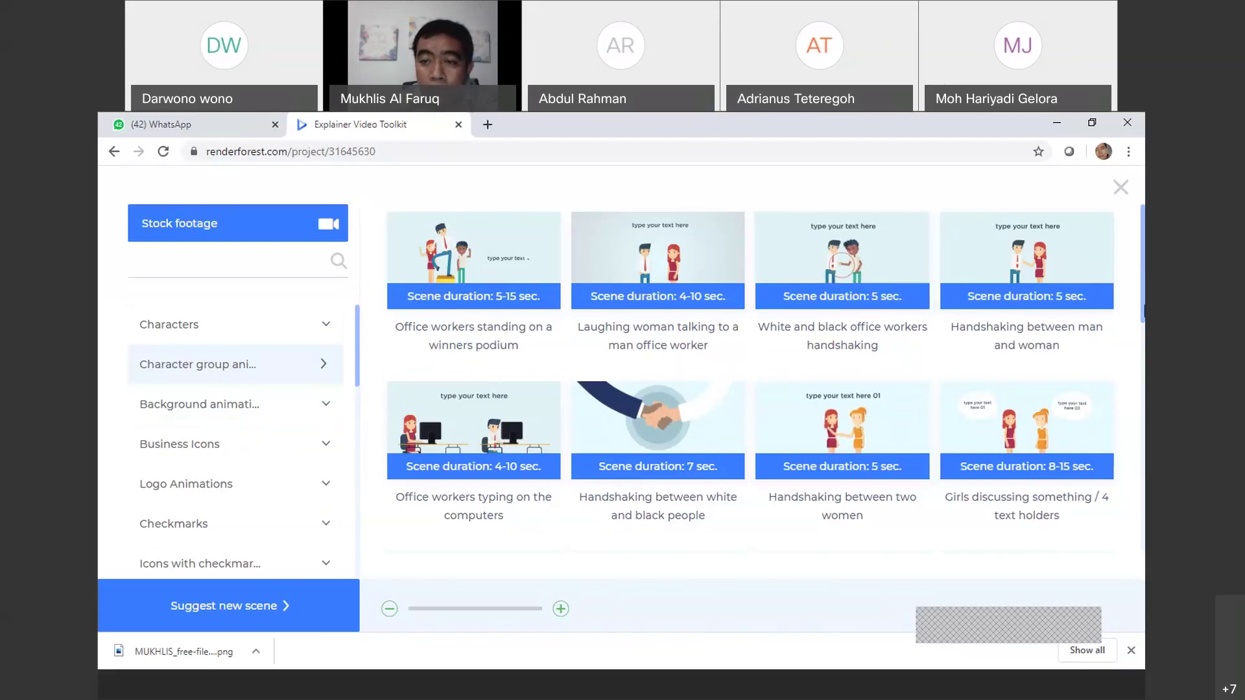
{"action": "scroll", "coordinate": [784, 368], "scroll_direction": "down", "scroll_amount": 3}
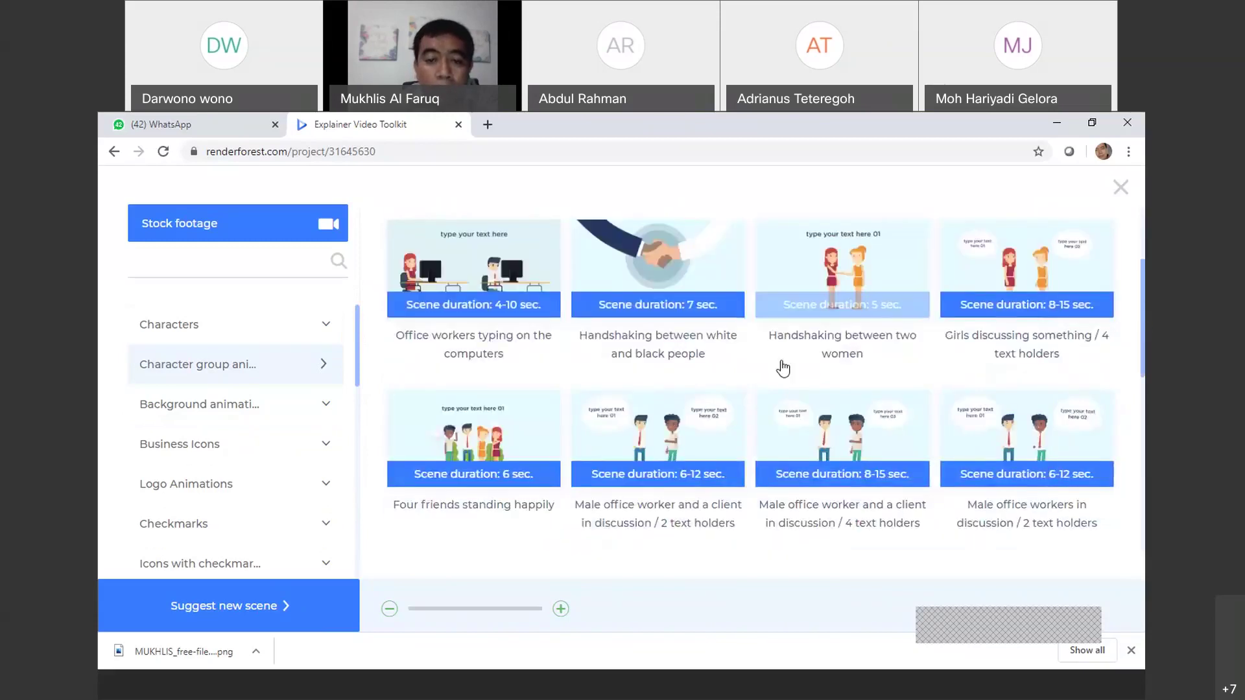
{"action": "left_click", "coordinate": [701, 428]}
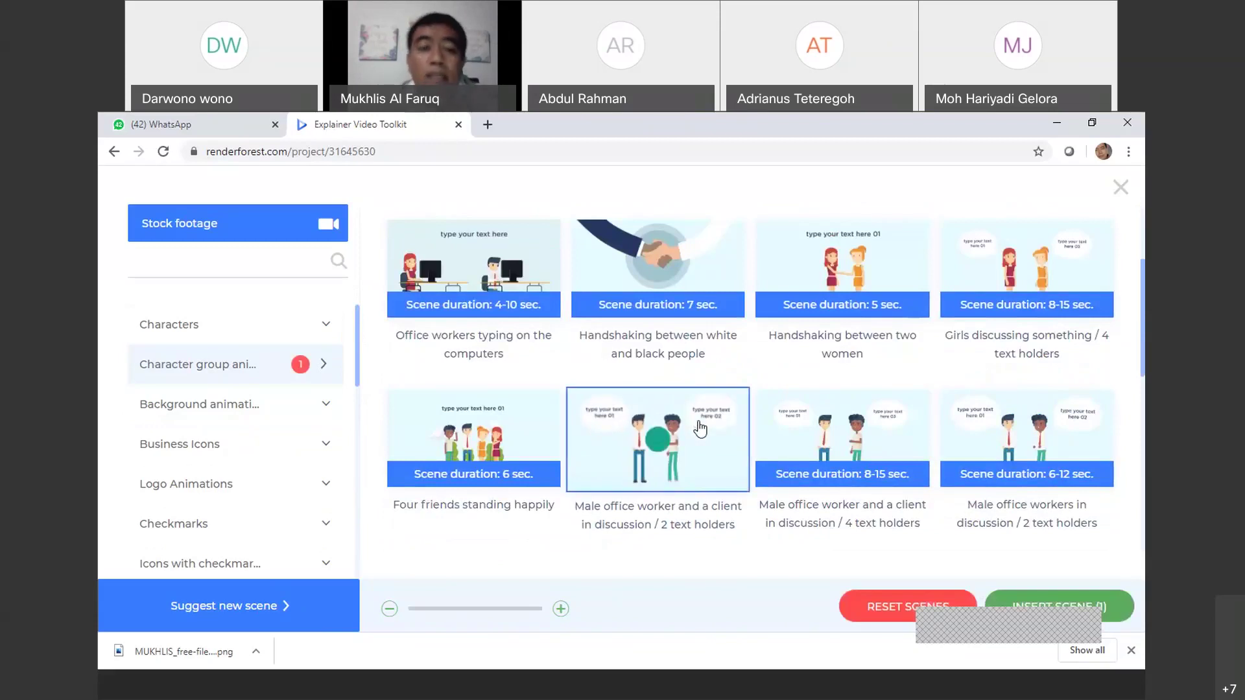
{"action": "left_click", "coordinate": [689, 225]}
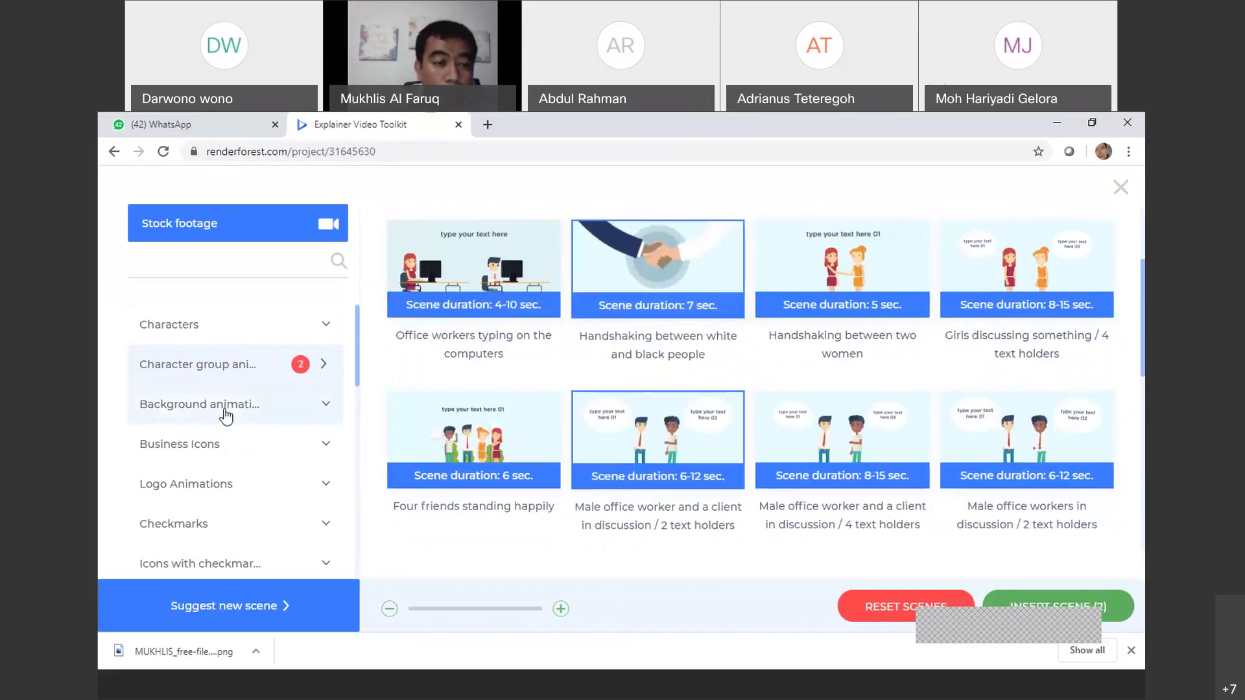
Add the "Darts icon with 1 text holder" scene from the Business Icons category to the selection
{"action": "left_click_drag", "start_coordinate": [356, 359], "coordinate": [356, 387]}
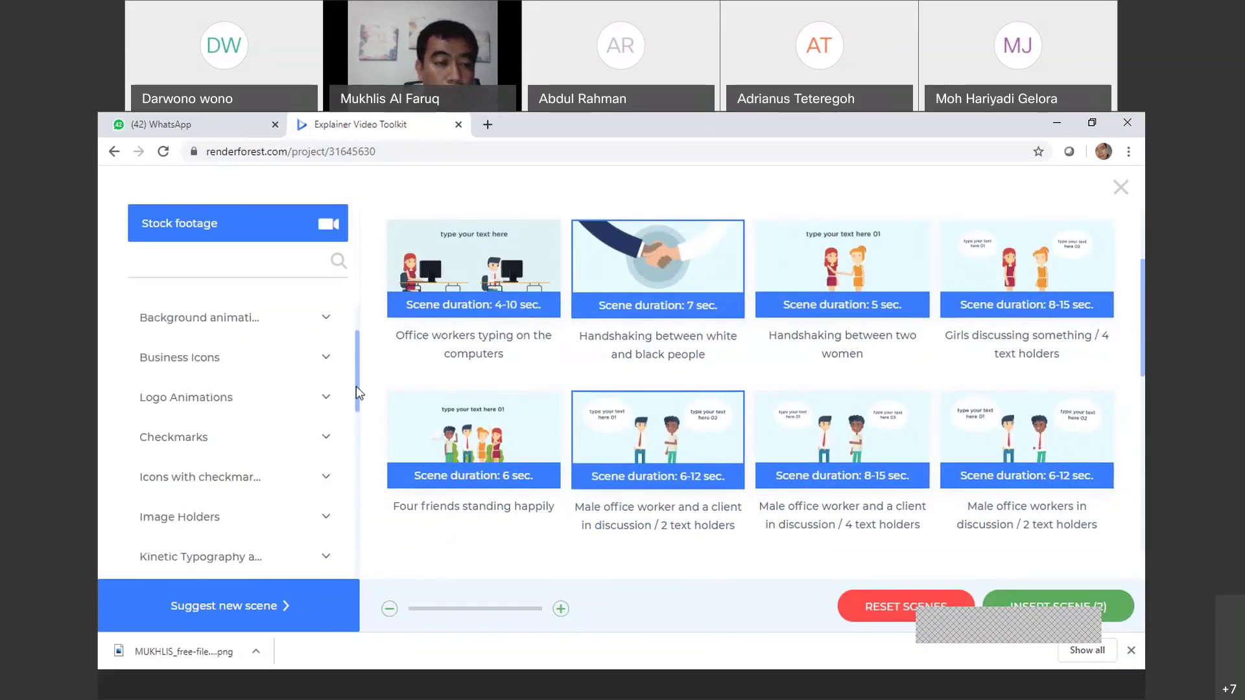
{"action": "left_click", "coordinate": [201, 371]}
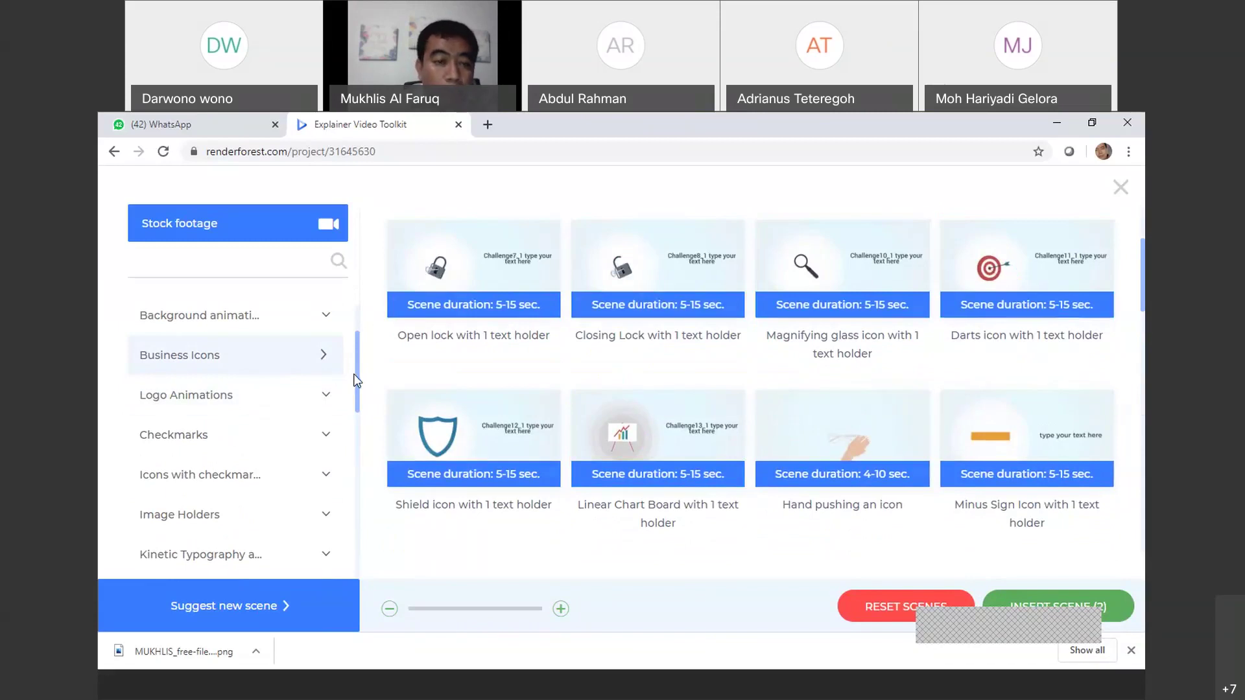
{"action": "left_click_drag", "start_coordinate": [355, 376], "coordinate": [356, 393]}
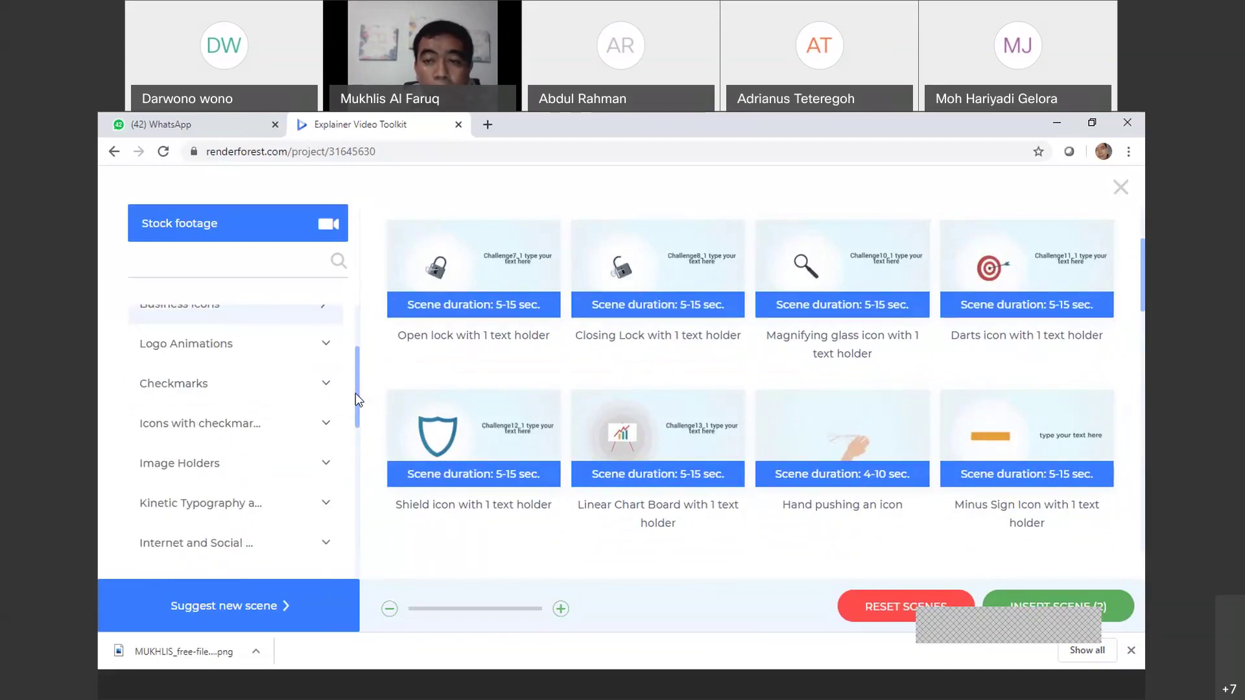
{"action": "left_click", "coordinate": [1032, 274]}
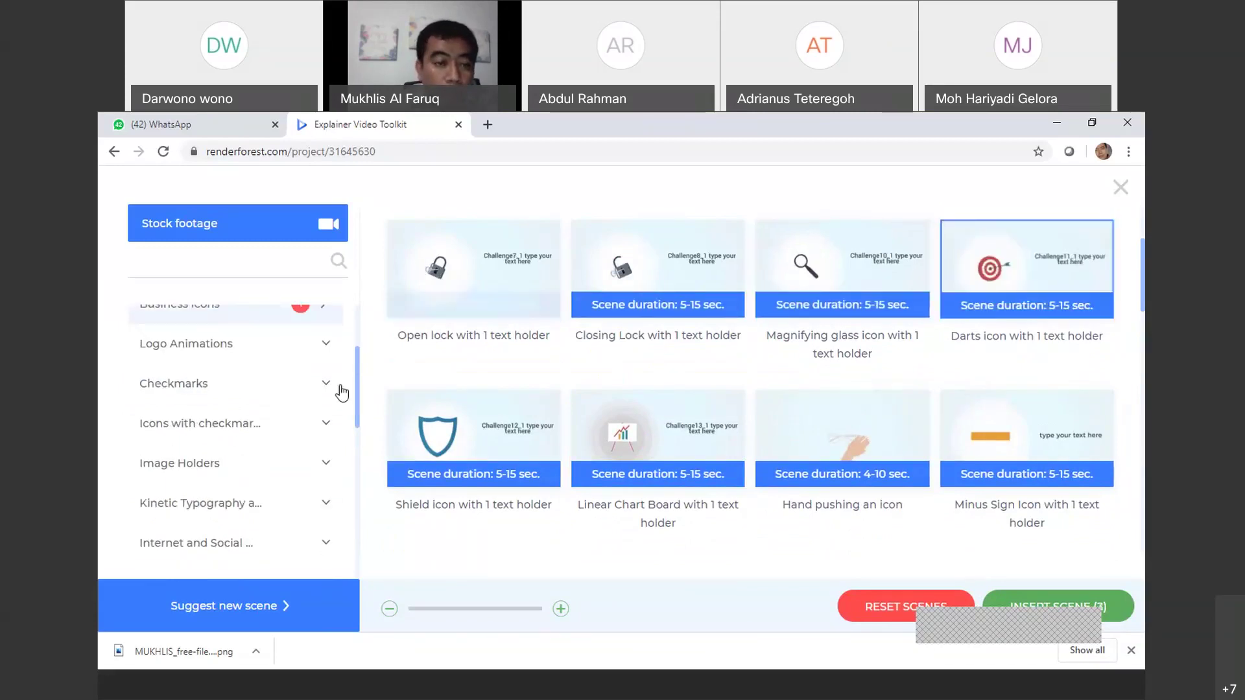
Select "Male office worker pointing out the image /1 image holder" from Image Holders and "Play Button with 1 text holder" from Video Holders
{"action": "left_click_drag", "start_coordinate": [355, 385], "coordinate": [353, 433]}
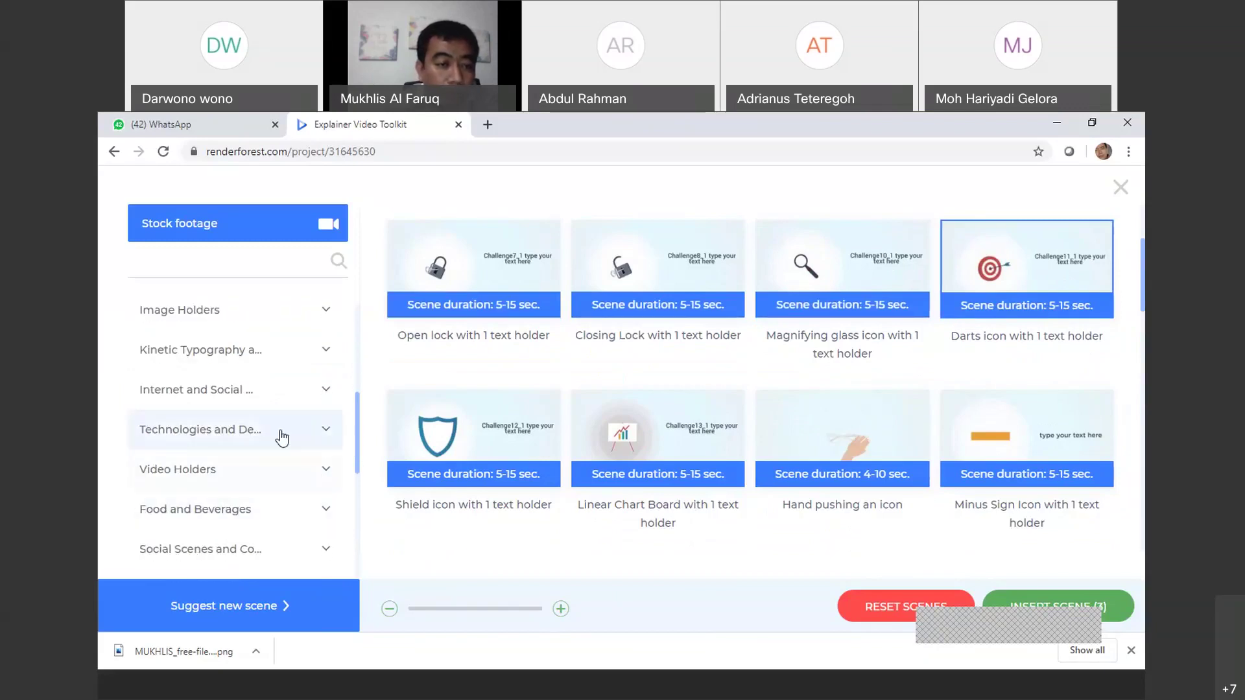
{"action": "left_click", "coordinate": [189, 319]}
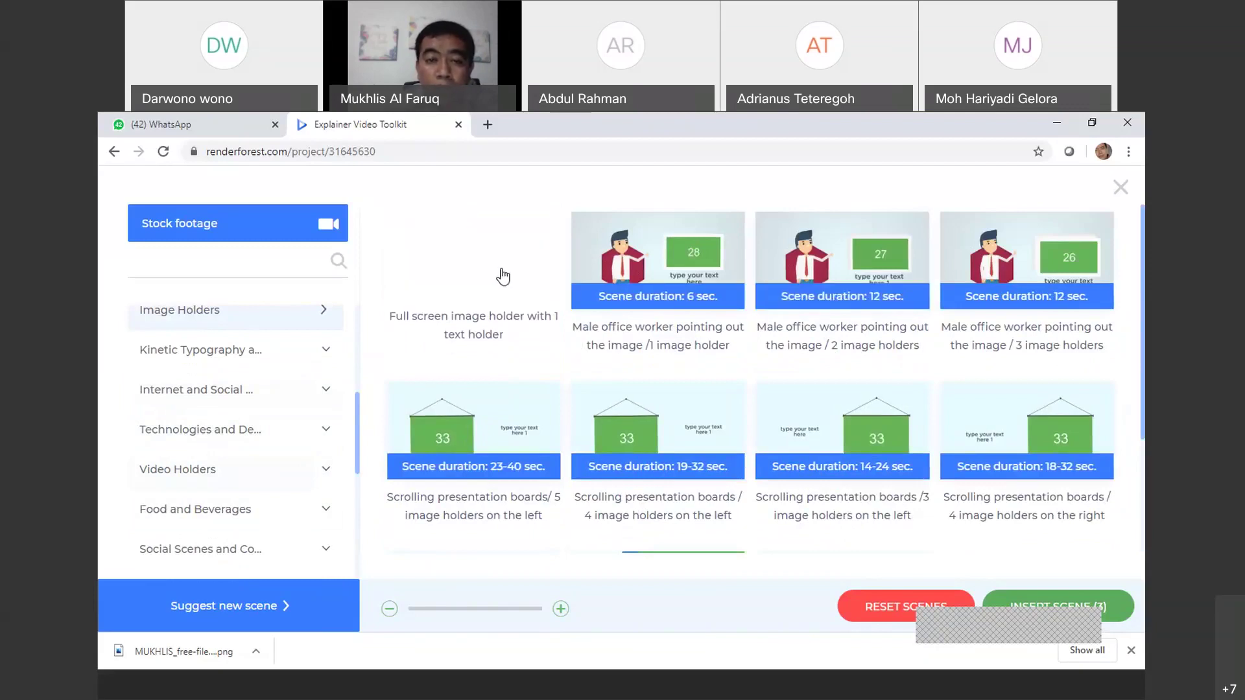
{"action": "left_click", "coordinate": [578, 269]}
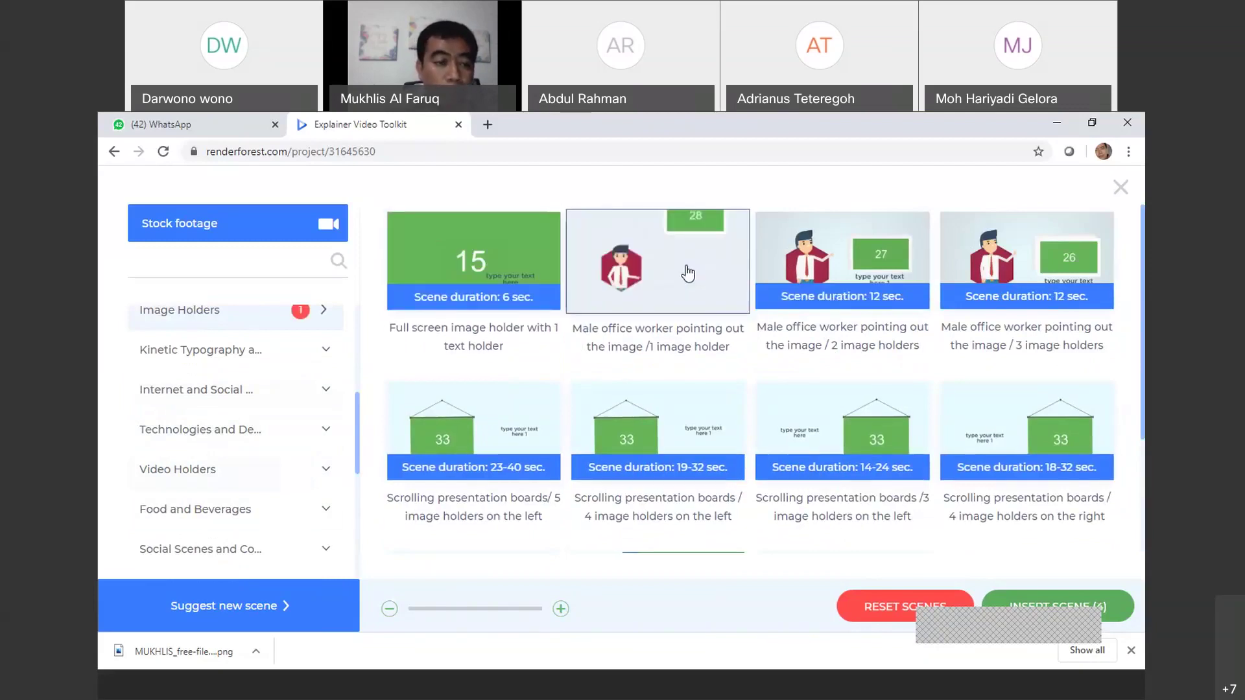
{"action": "left_click_drag", "start_coordinate": [356, 415], "coordinate": [356, 422]}
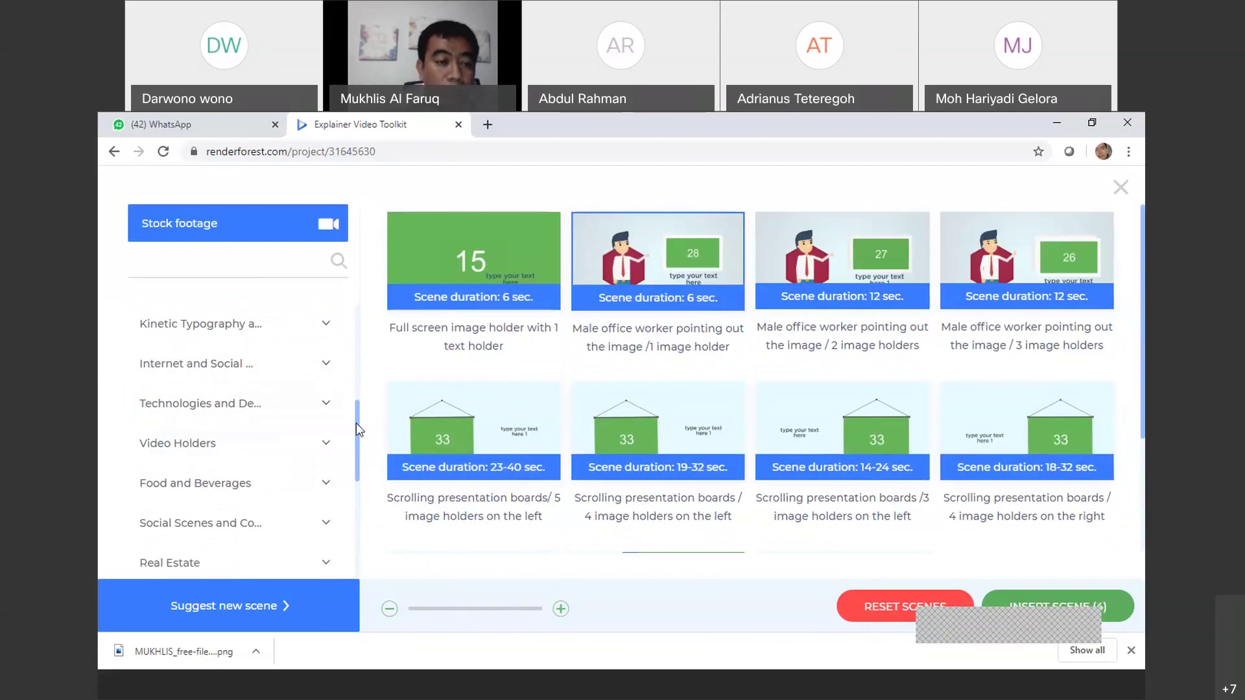
{"action": "left_click", "coordinate": [201, 447]}
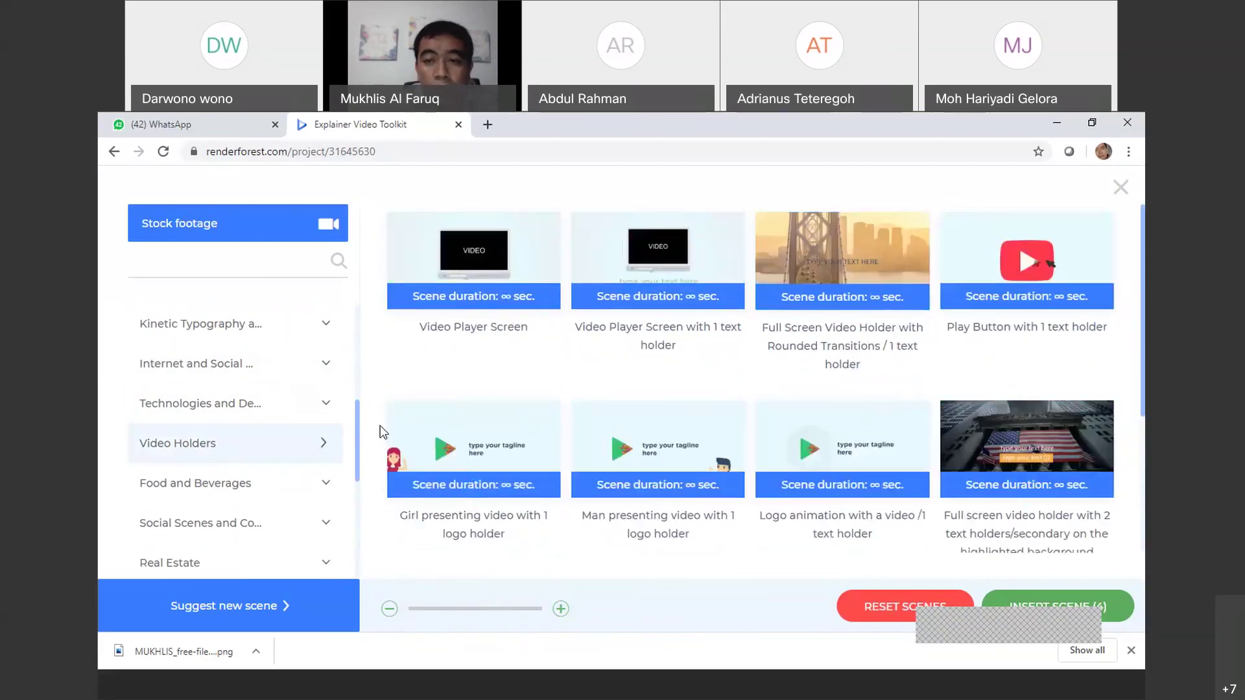
{"action": "left_click", "coordinate": [1033, 268]}
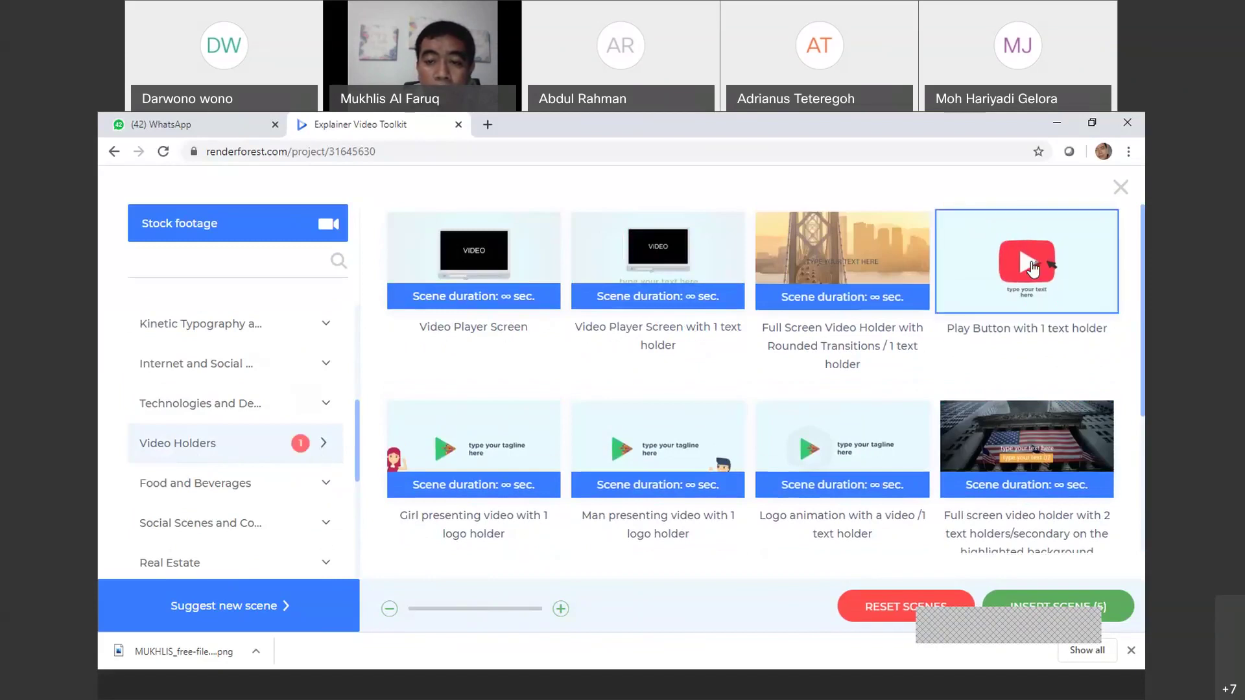
Select the Rocket scene from the Transportation category and insert all the selected scenes into the video project
{"action": "left_click_drag", "start_coordinate": [357, 421], "coordinate": [356, 512]}
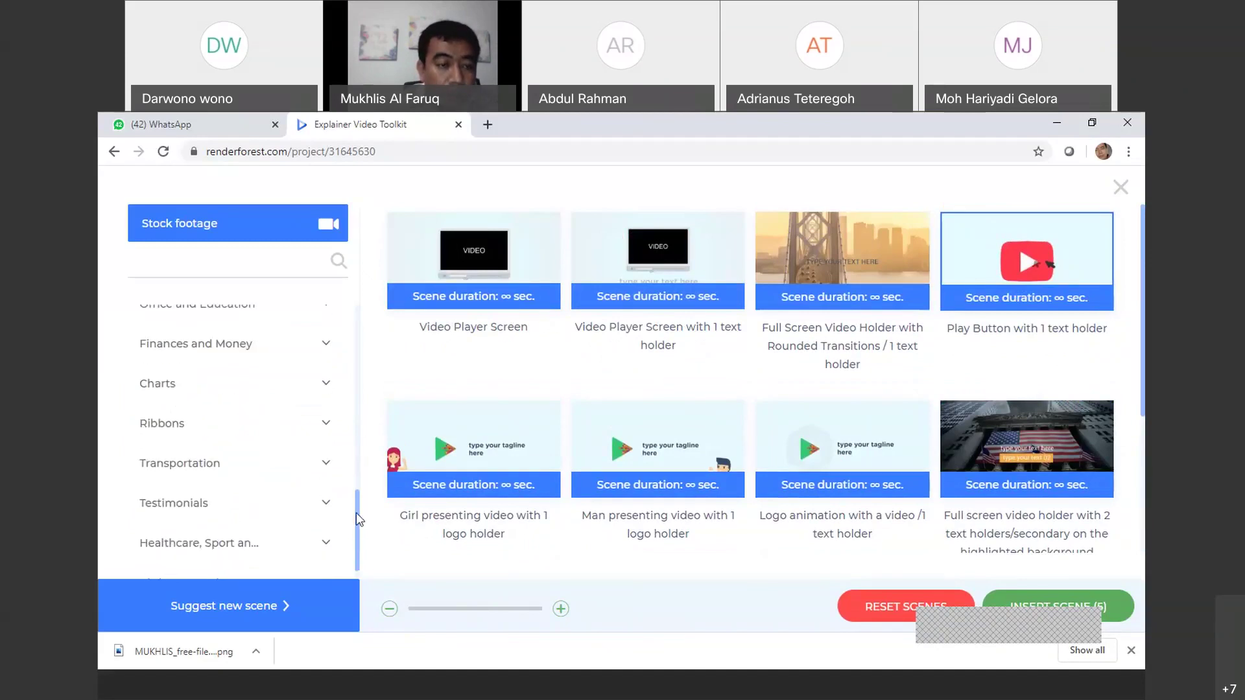
{"action": "left_click", "coordinate": [232, 458]}
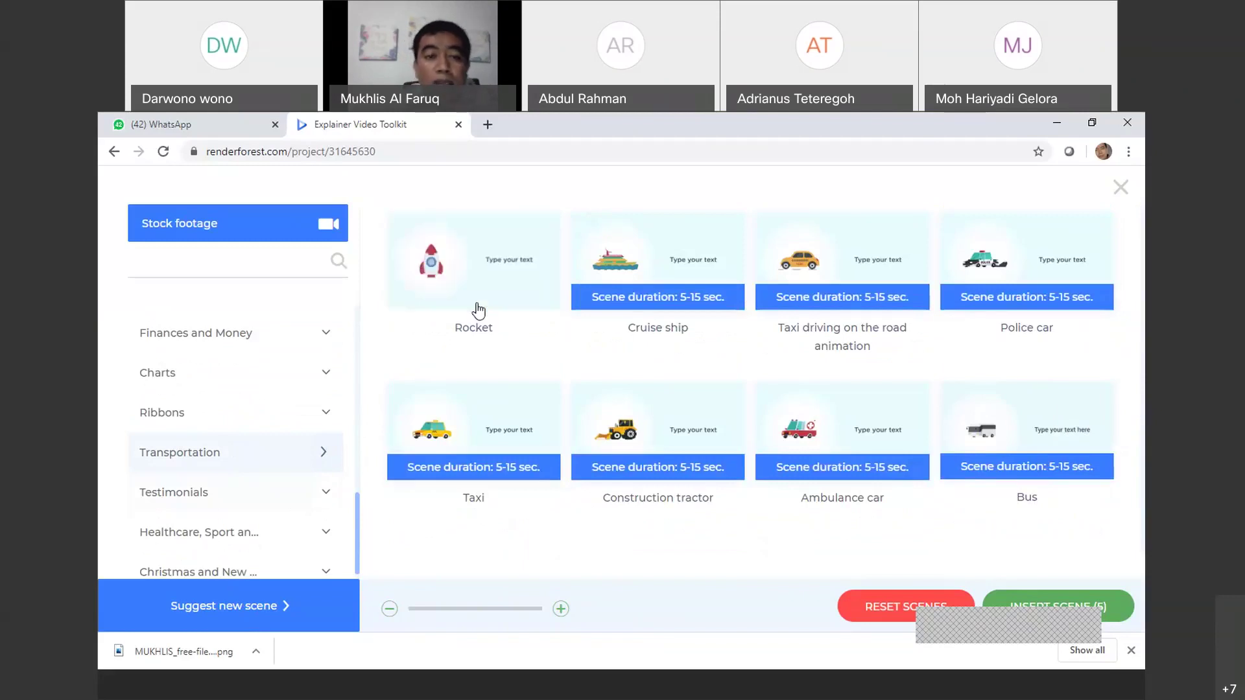
{"action": "left_click", "coordinate": [462, 289]}
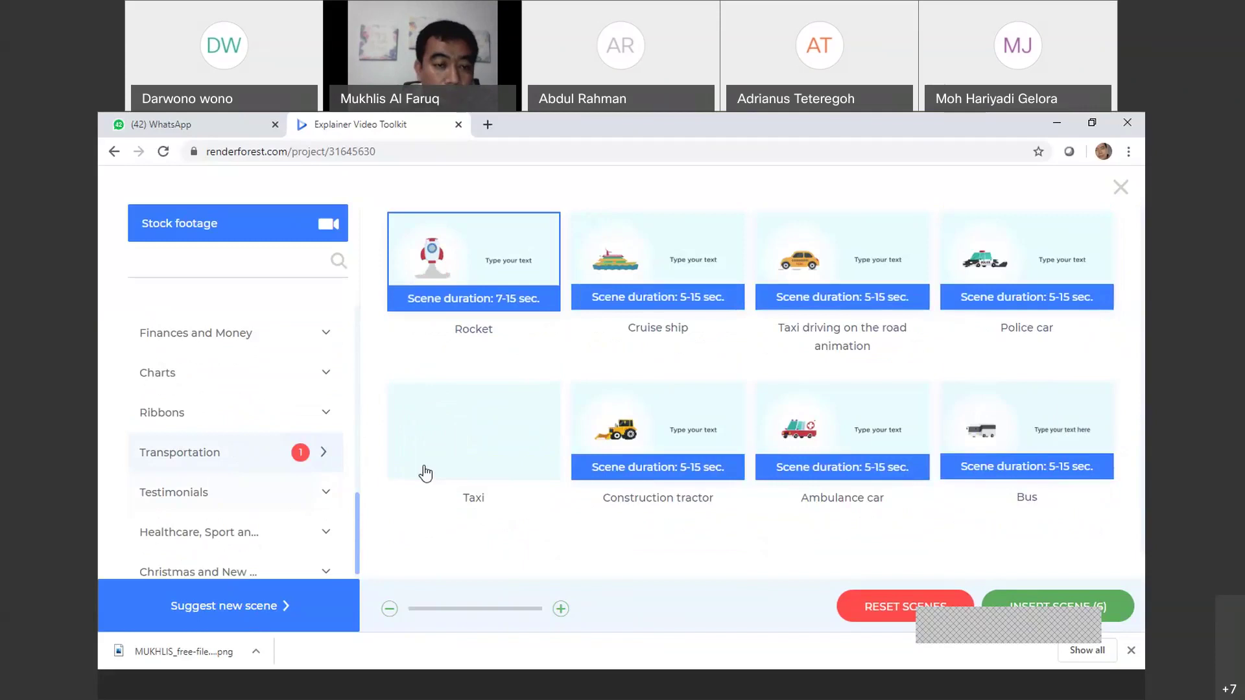
{"action": "left_click_drag", "start_coordinate": [356, 517], "coordinate": [356, 309]}
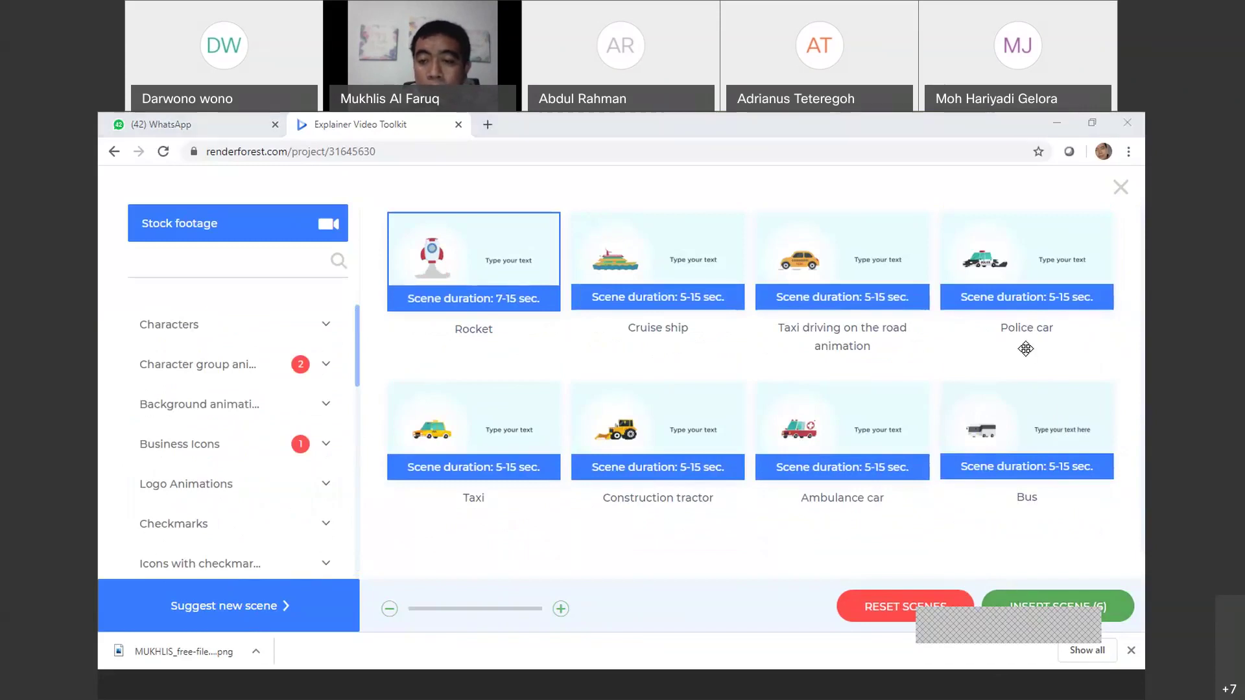
{"action": "left_click", "coordinate": [1034, 614]}
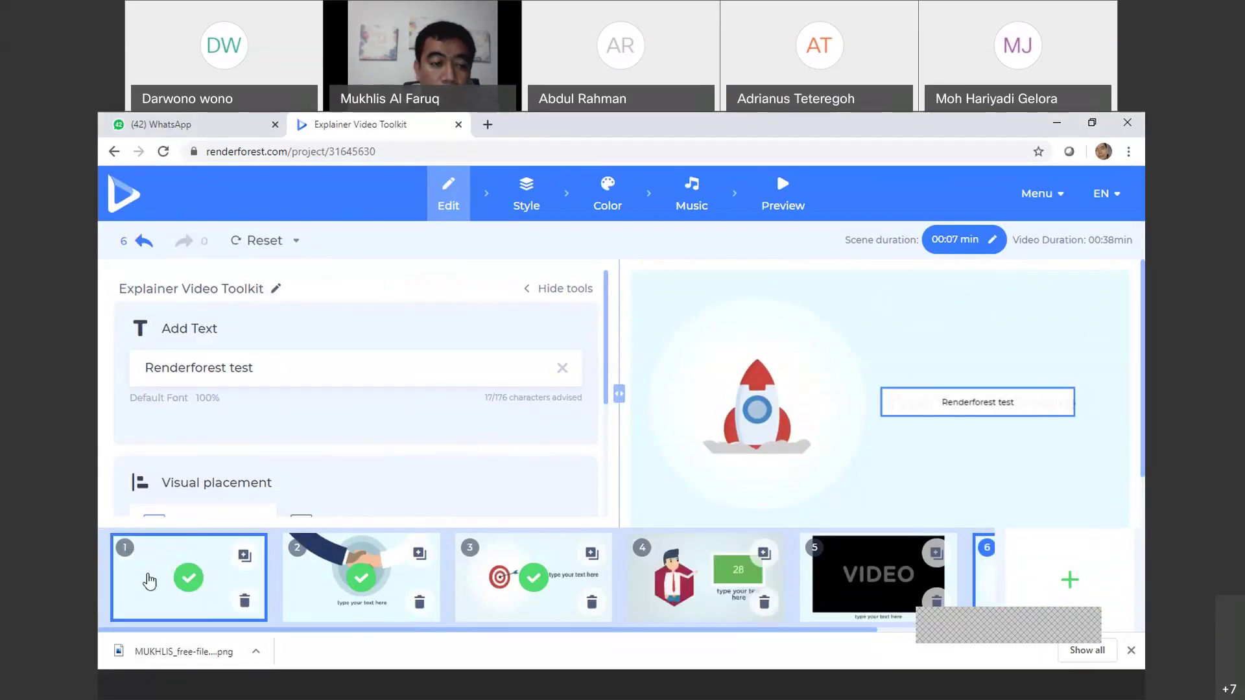
Set the first speech bubble's text in scene 1 to "Tau Nggak Sih tentang Tata Surya?" and save it
{"action": "left_click", "coordinate": [150, 581]}
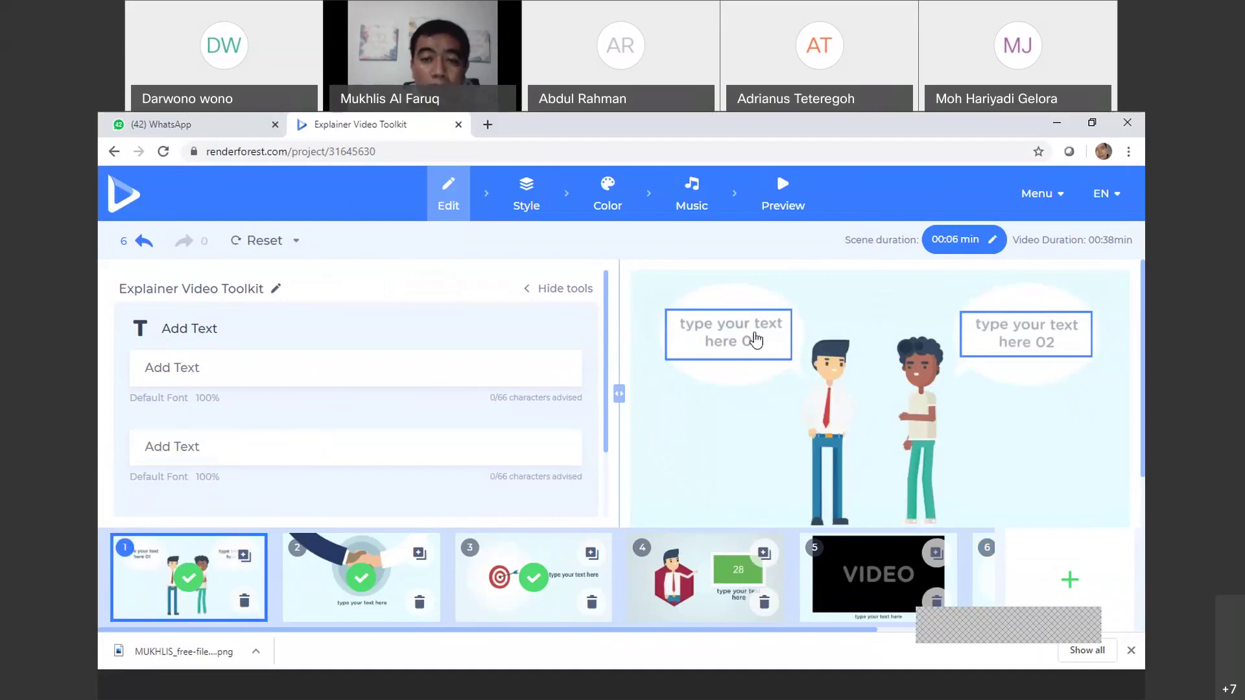
{"action": "left_click", "coordinate": [755, 339]}
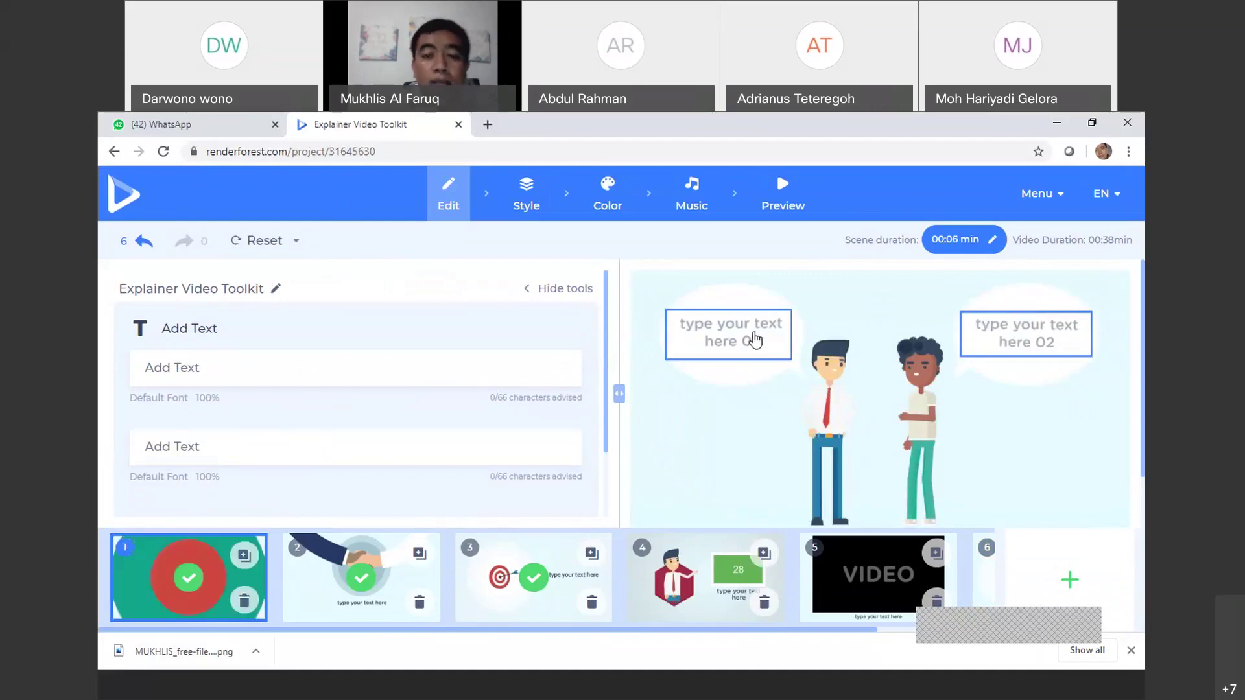
{"action": "left_click", "coordinate": [521, 385]}
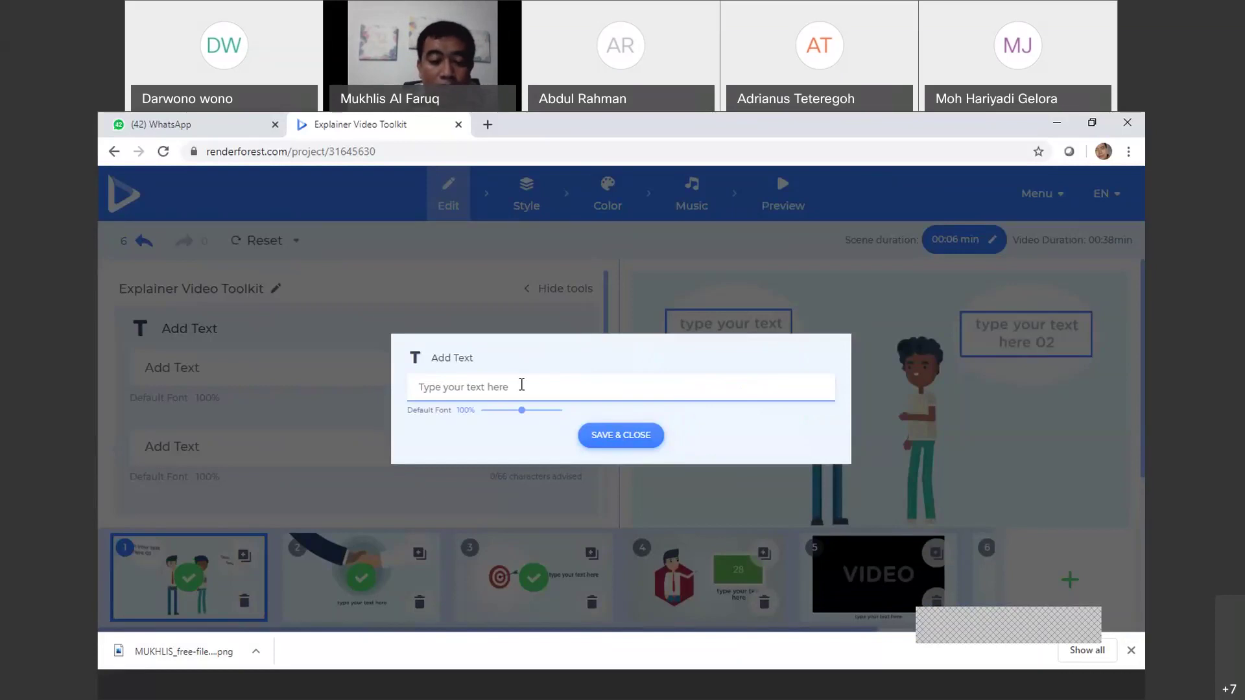
{"action": "type", "text": "Tau Ng"}
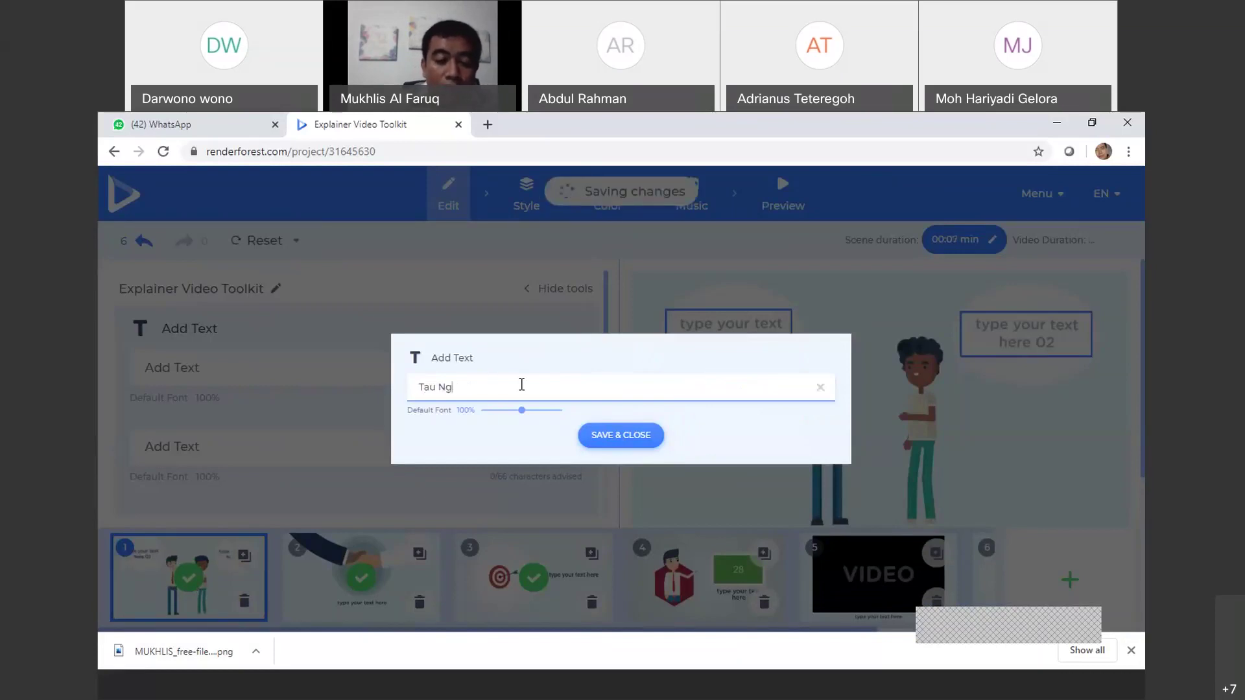
{"action": "type", "text": "gak"}
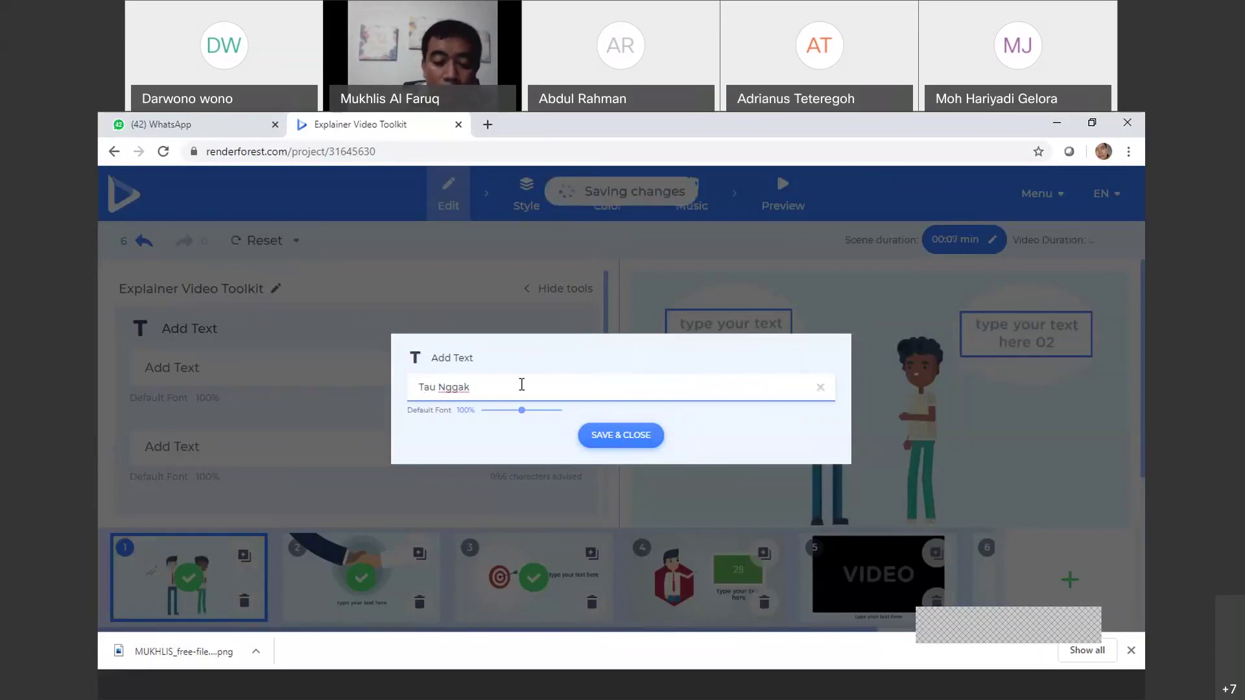
{"action": "type", "text": " Sih te"}
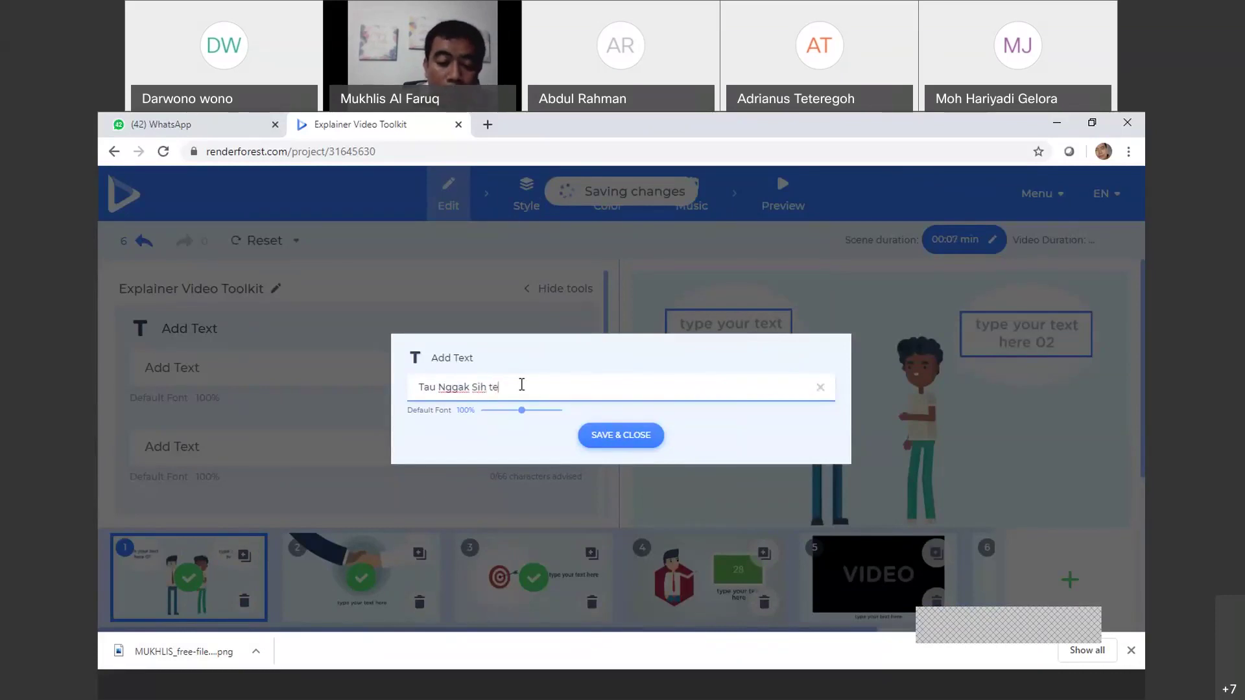
{"action": "type", "text": "ntang Tata"}
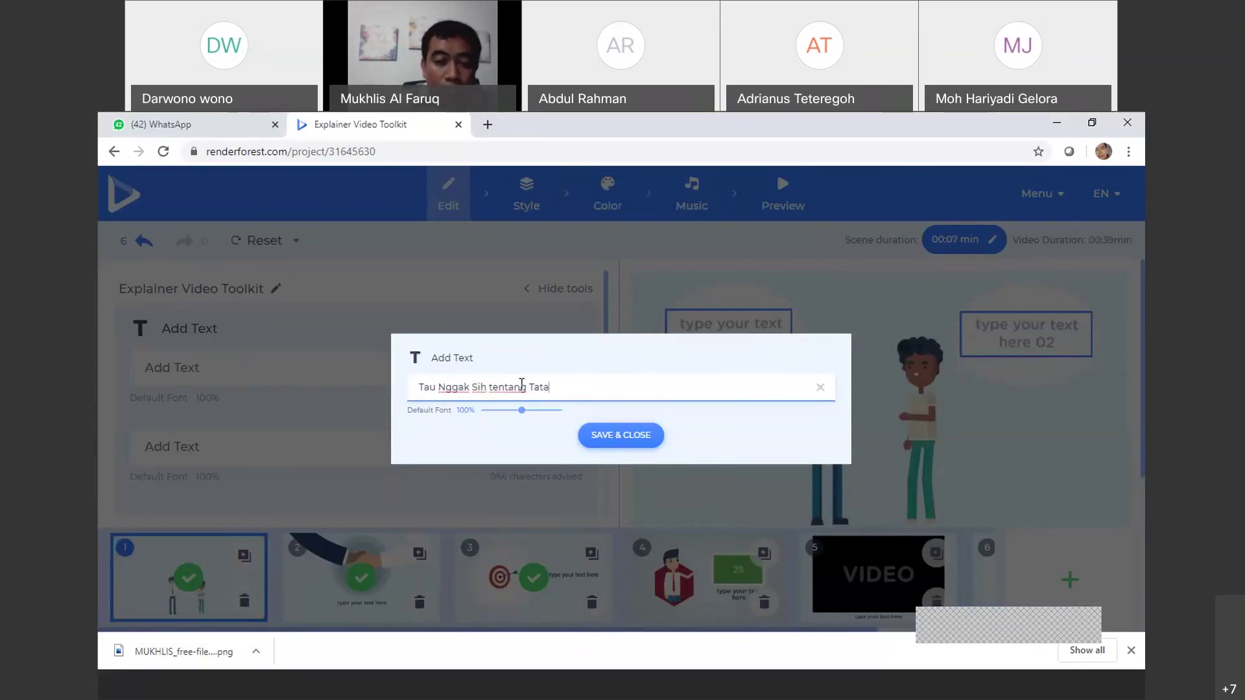
{"action": "type", "text": " Surya?"}
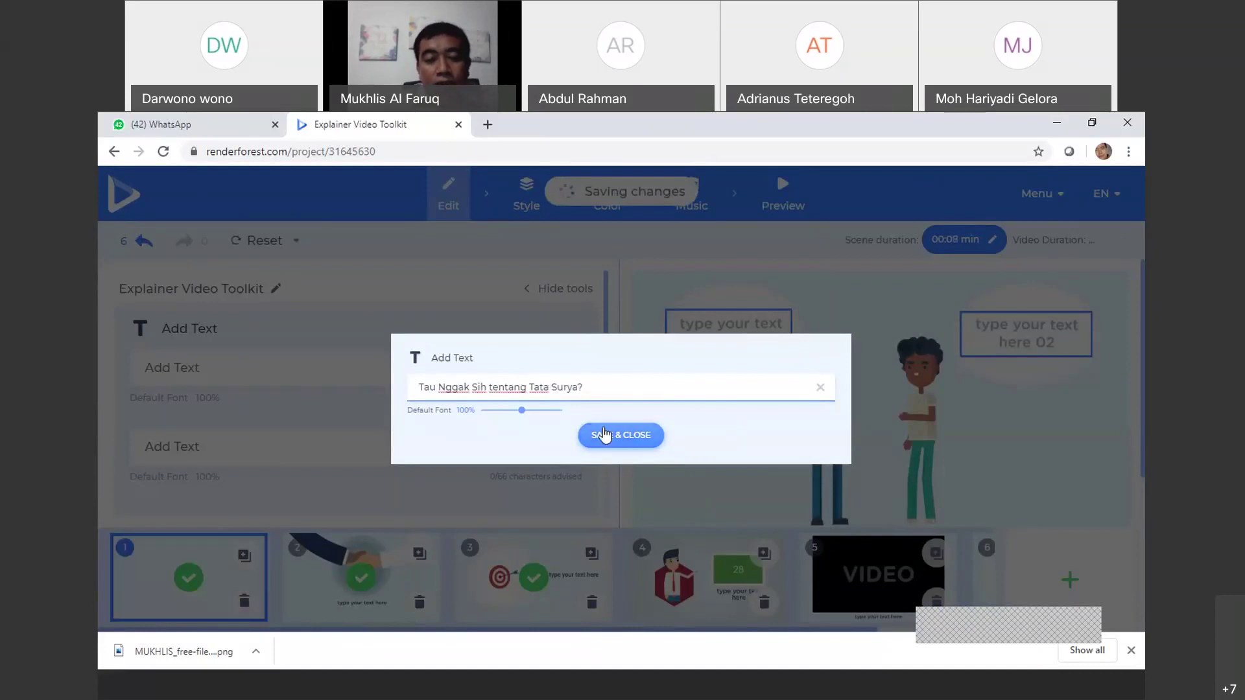
{"action": "left_click", "coordinate": [605, 435]}
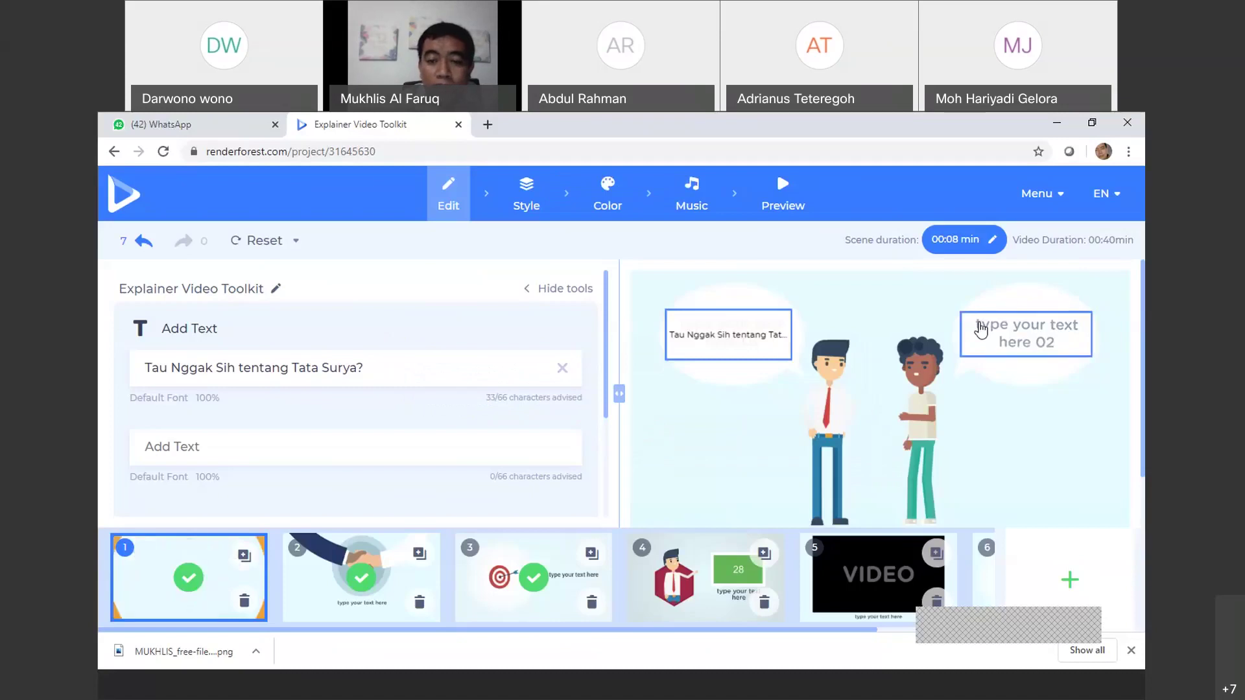
Set the second speech bubble's text in scene 1 to "Saya Kurang Paham Loh Tentang Tata Surya" and save it
{"action": "left_click", "coordinate": [981, 331]}
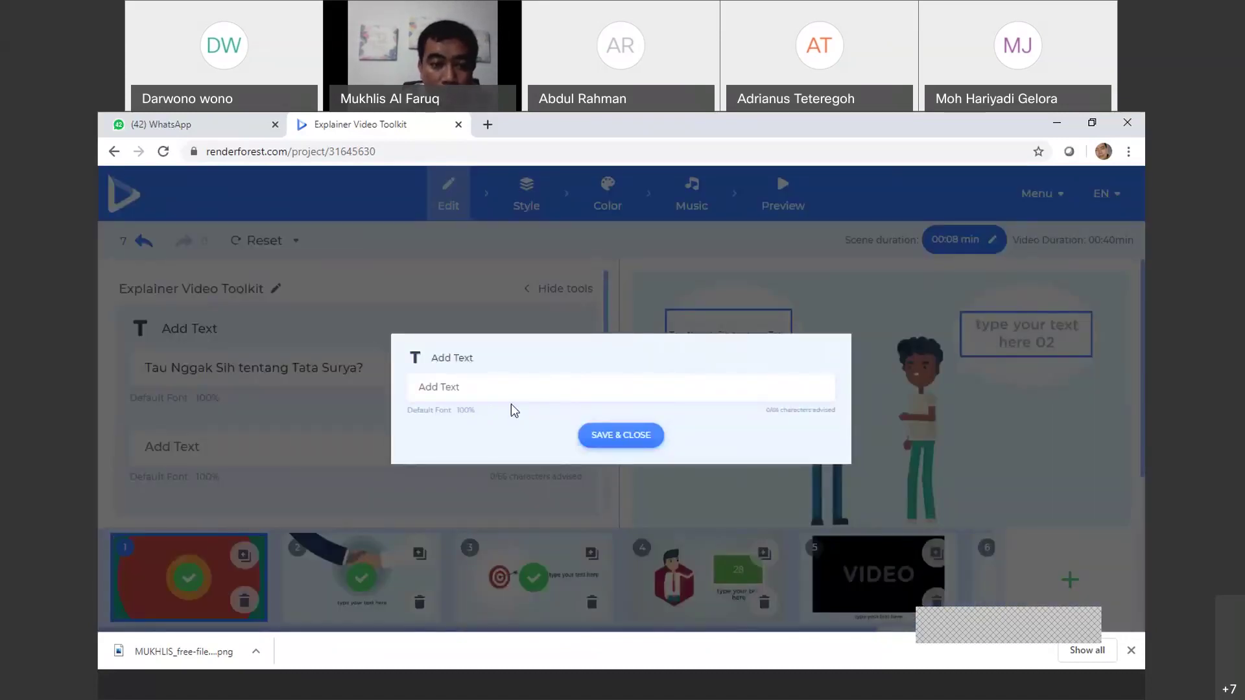
{"action": "left_click", "coordinate": [499, 383]}
{"action": "type", "text": "Sa"}
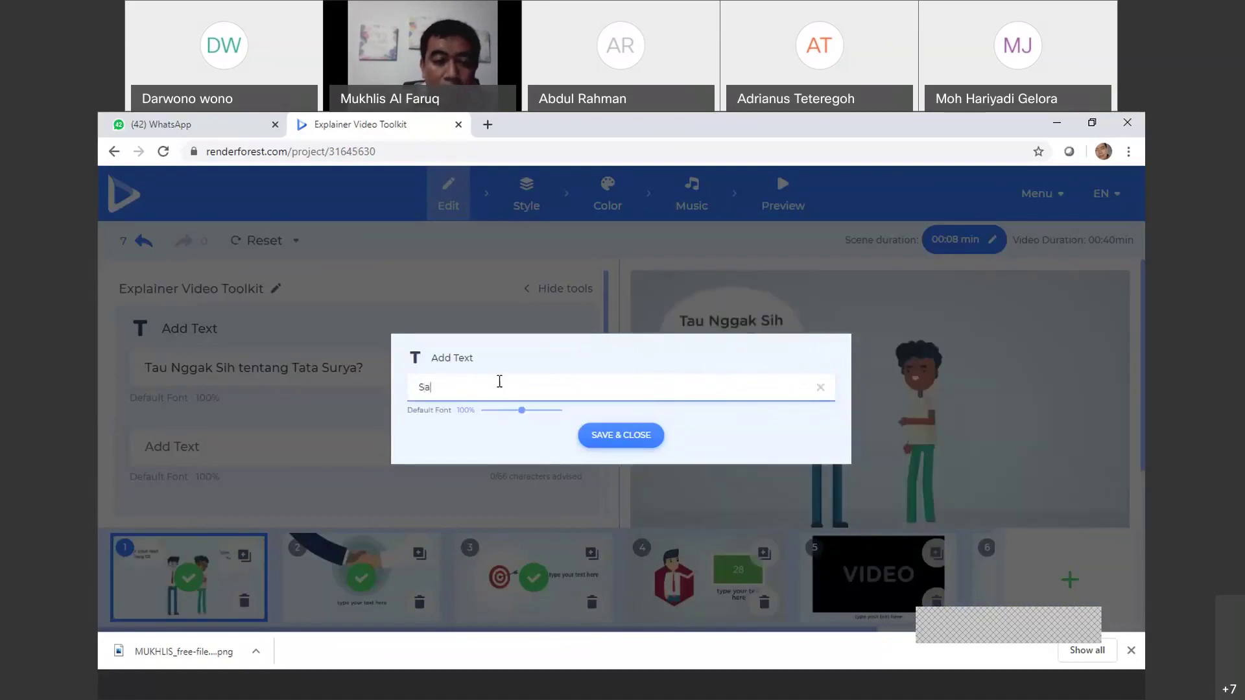
{"action": "type", "text": "ya Kur"}
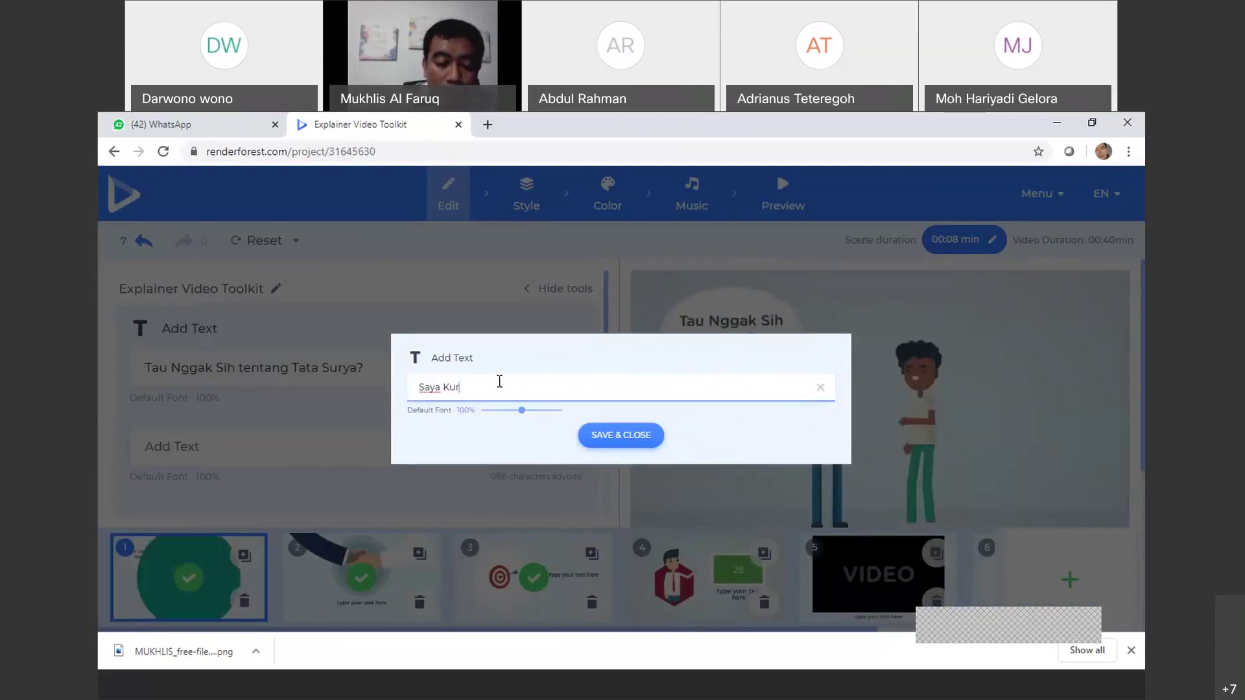
{"action": "type", "text": "ang Paham L"}
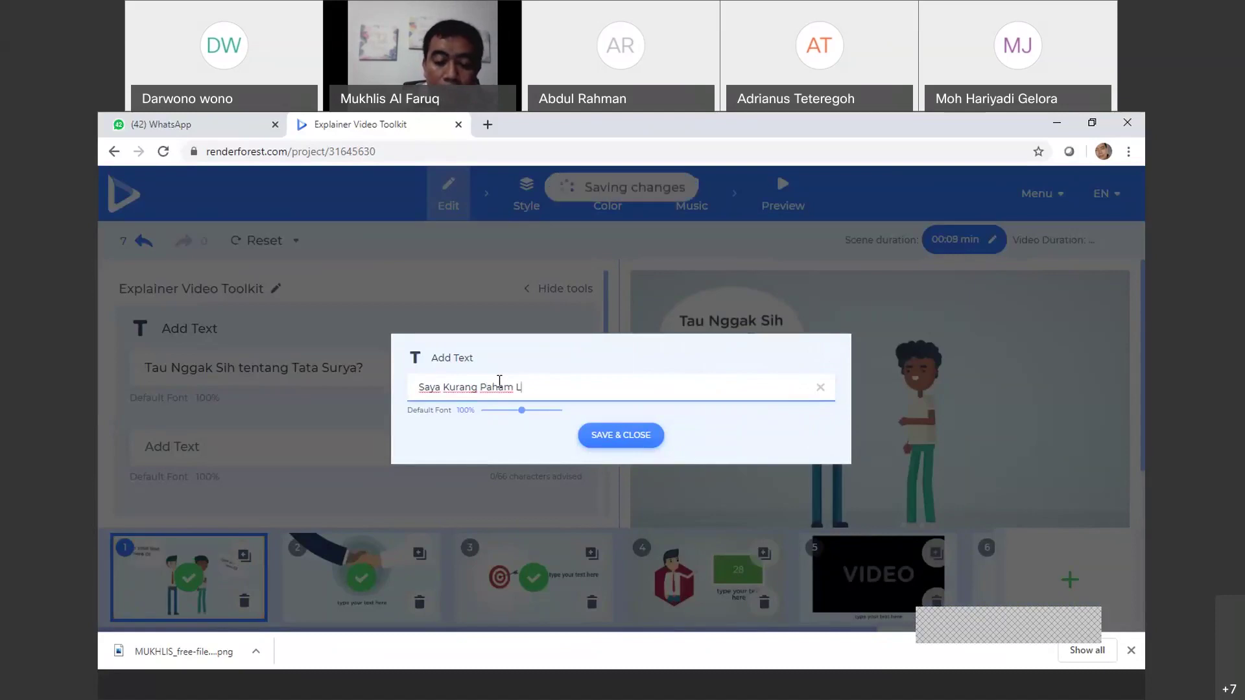
{"action": "type", "text": "oh Tentang Tata"}
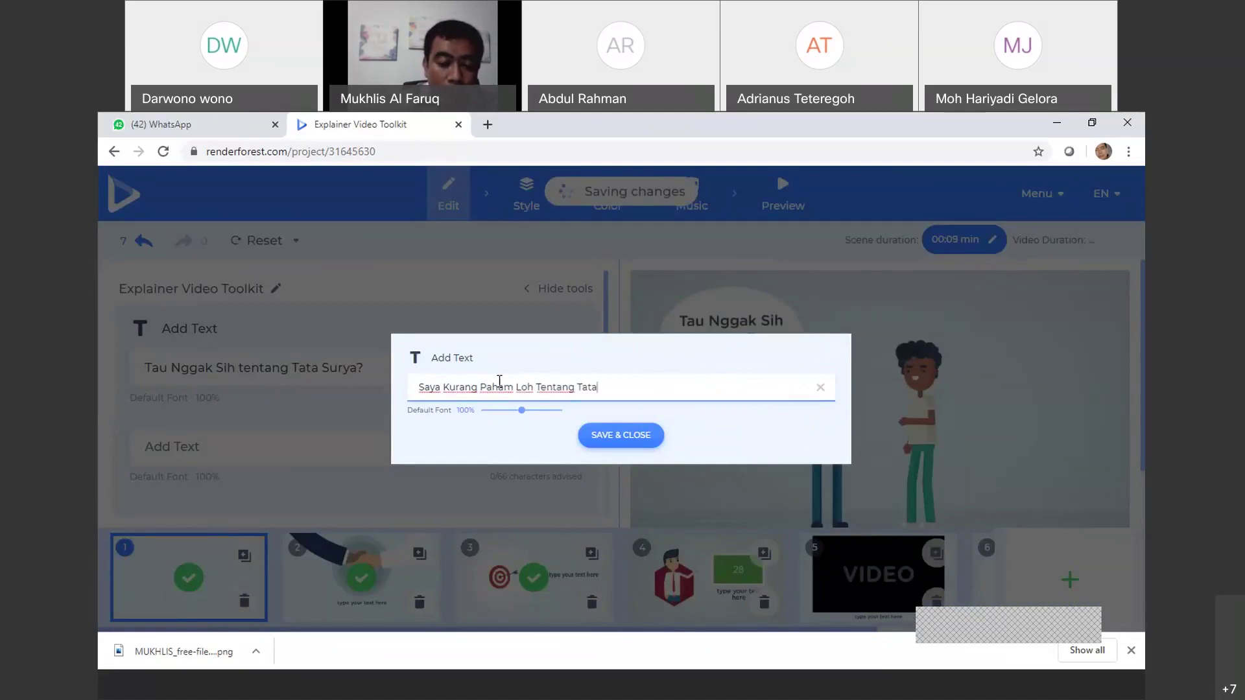
{"action": "type", "text": " Sur"}
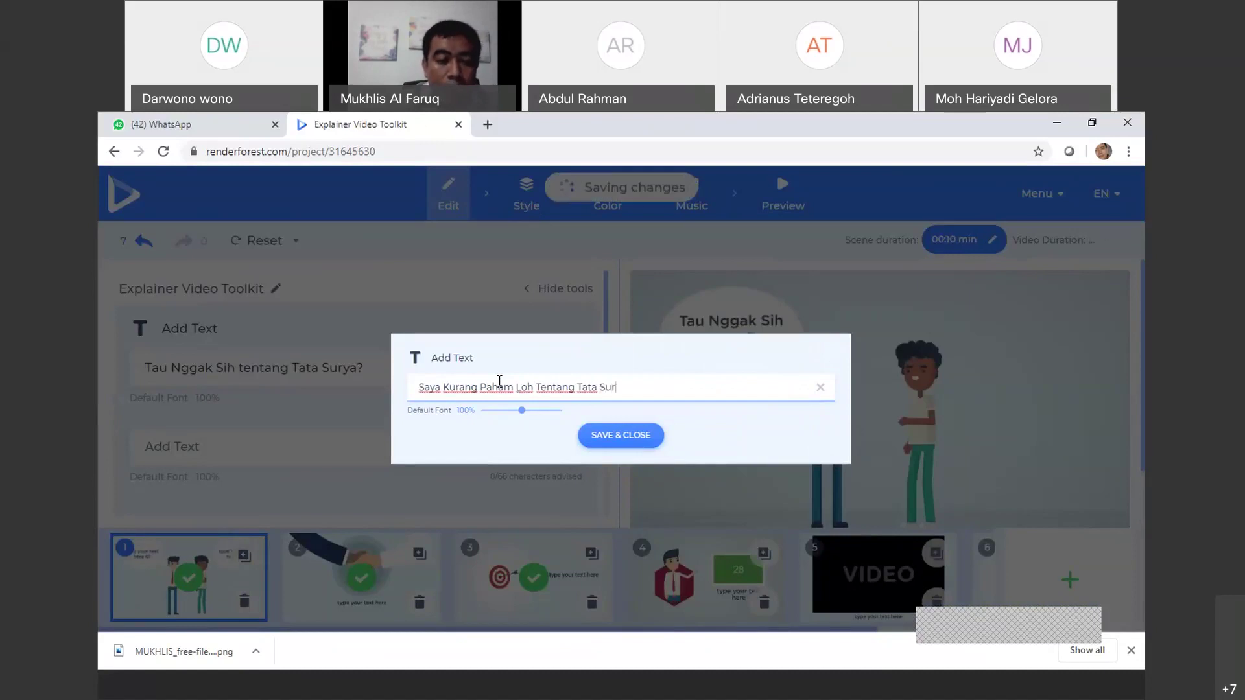
{"action": "type", "text": "ya"}
{"action": "left_click", "coordinate": [629, 444]}
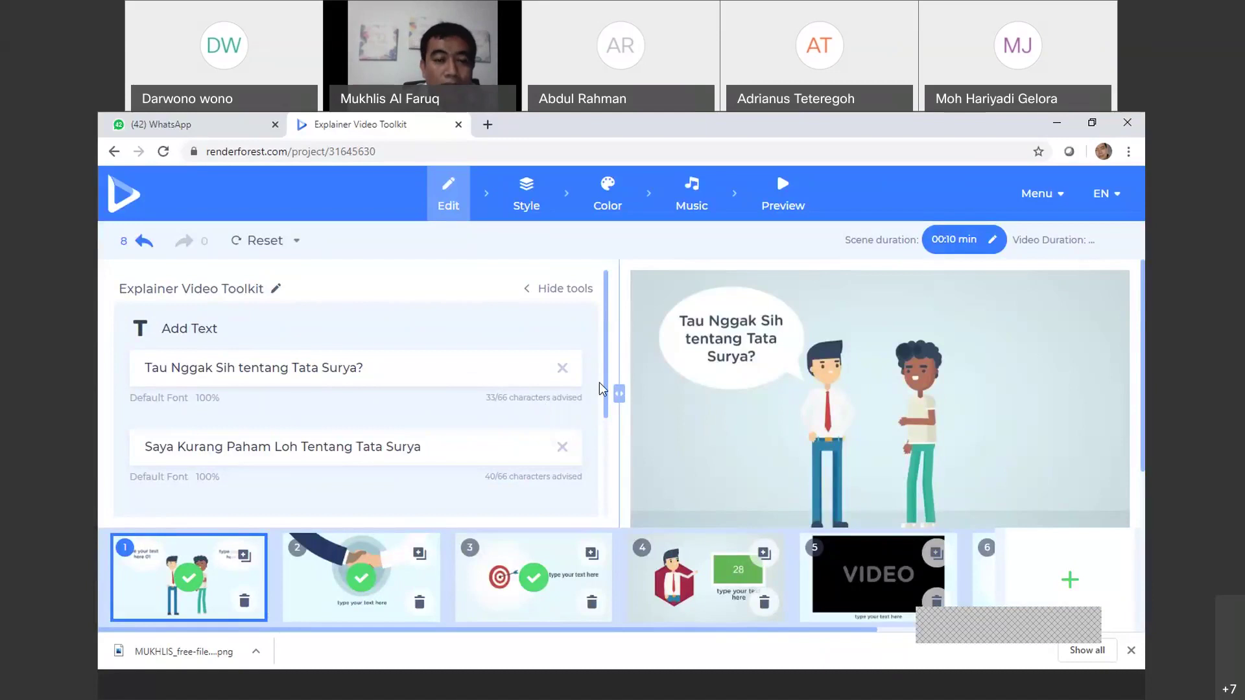
{"action": "scroll", "coordinate": [599, 383], "scroll_direction": "down", "scroll_amount": 1}
{"action": "scroll", "coordinate": [605, 383], "scroll_direction": "down", "scroll_amount": 1}
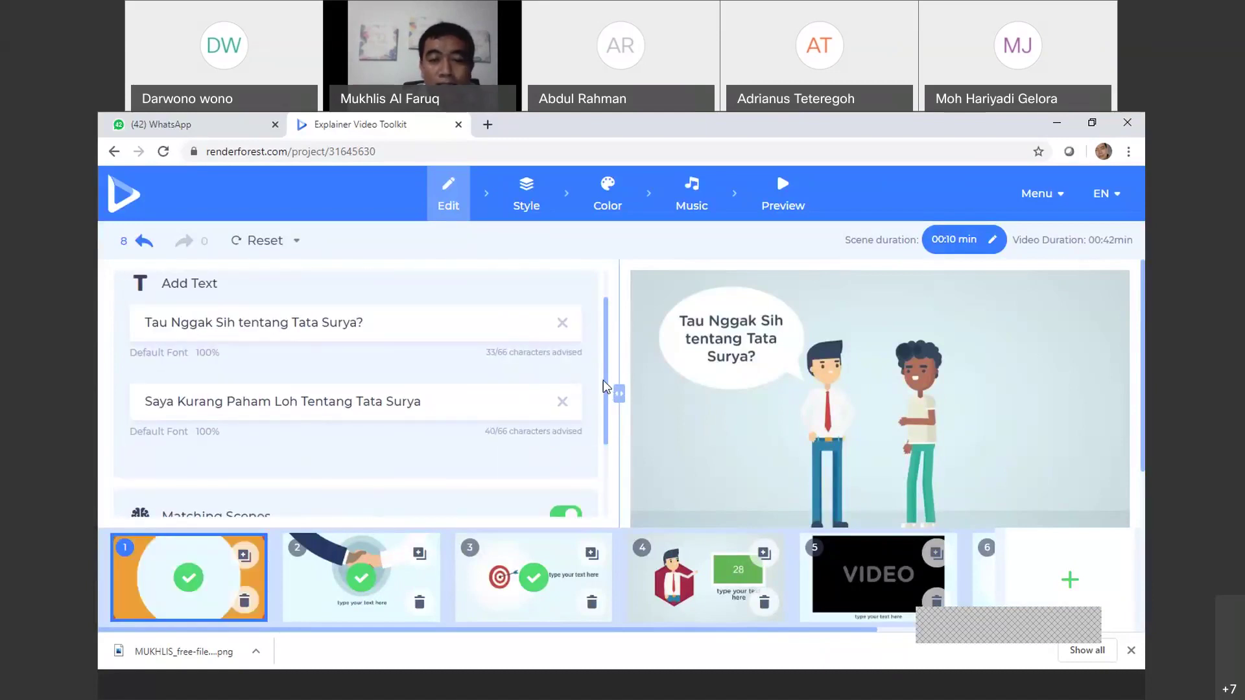
{"action": "scroll", "coordinate": [603, 380], "scroll_direction": "up", "scroll_amount": 2}
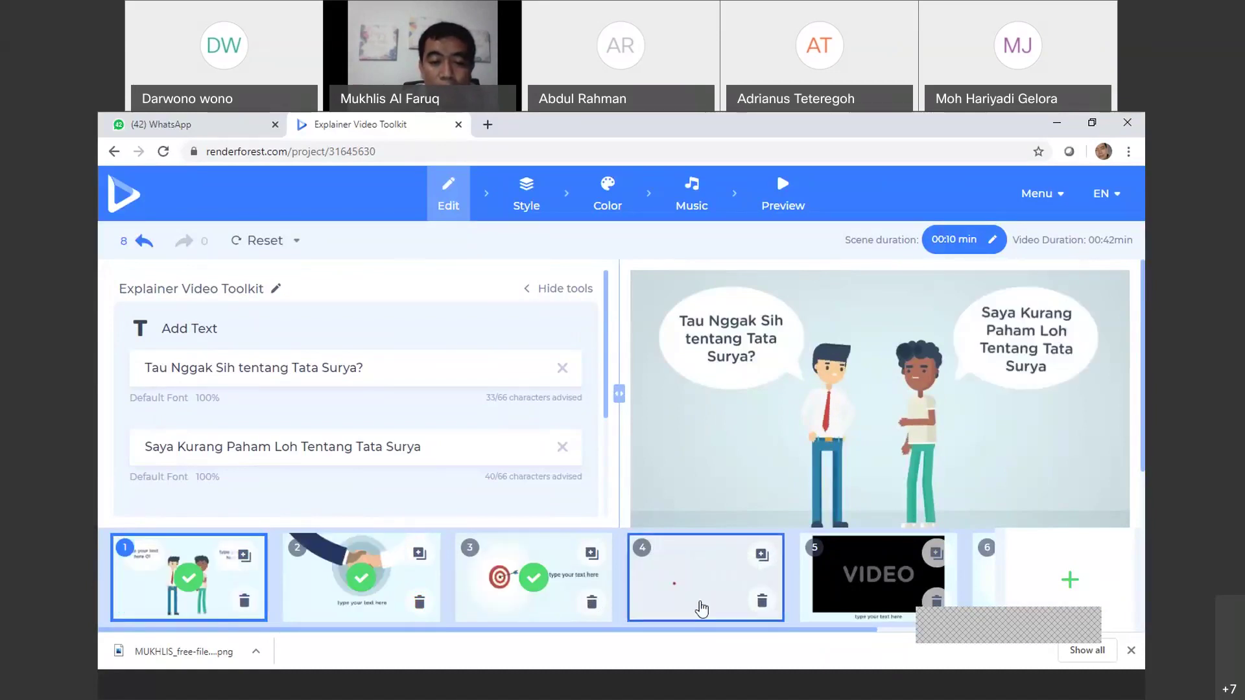
Move the scene of the office worker pointing at the image to second place and set its text to "Yuuk Belajar Tentang Tata Surya"
{"action": "left_click_drag", "start_coordinate": [700, 605], "coordinate": [319, 573]}
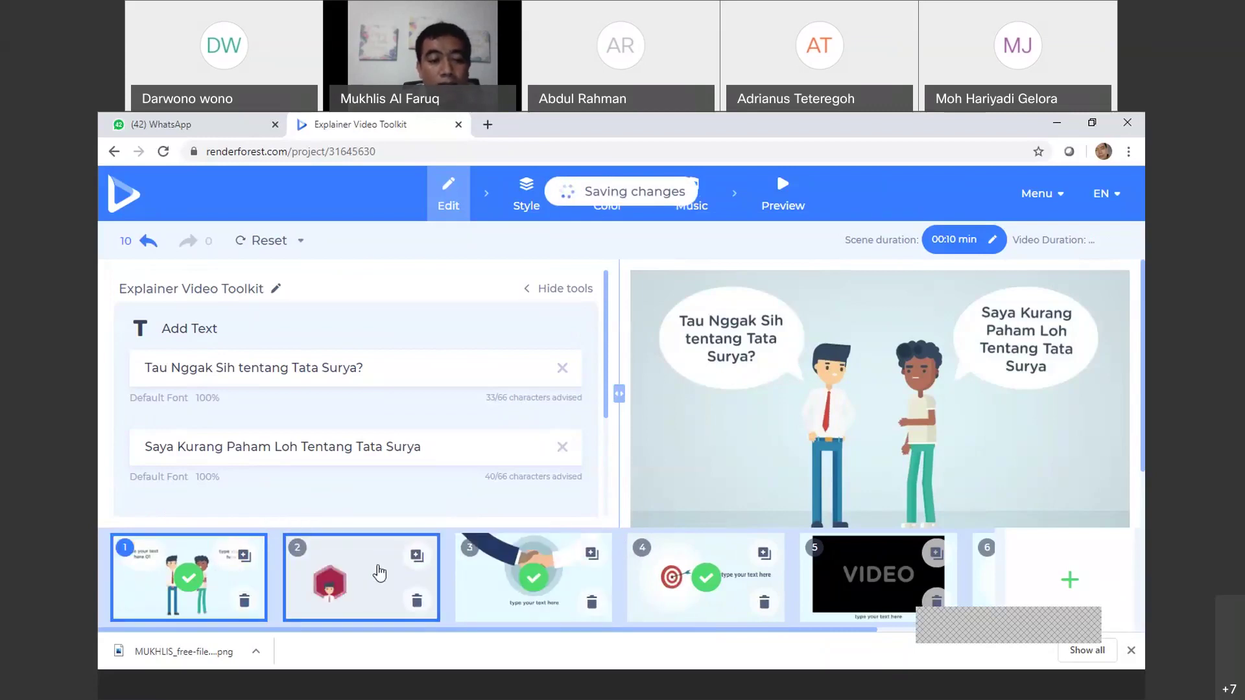
{"action": "left_click", "coordinate": [356, 578]}
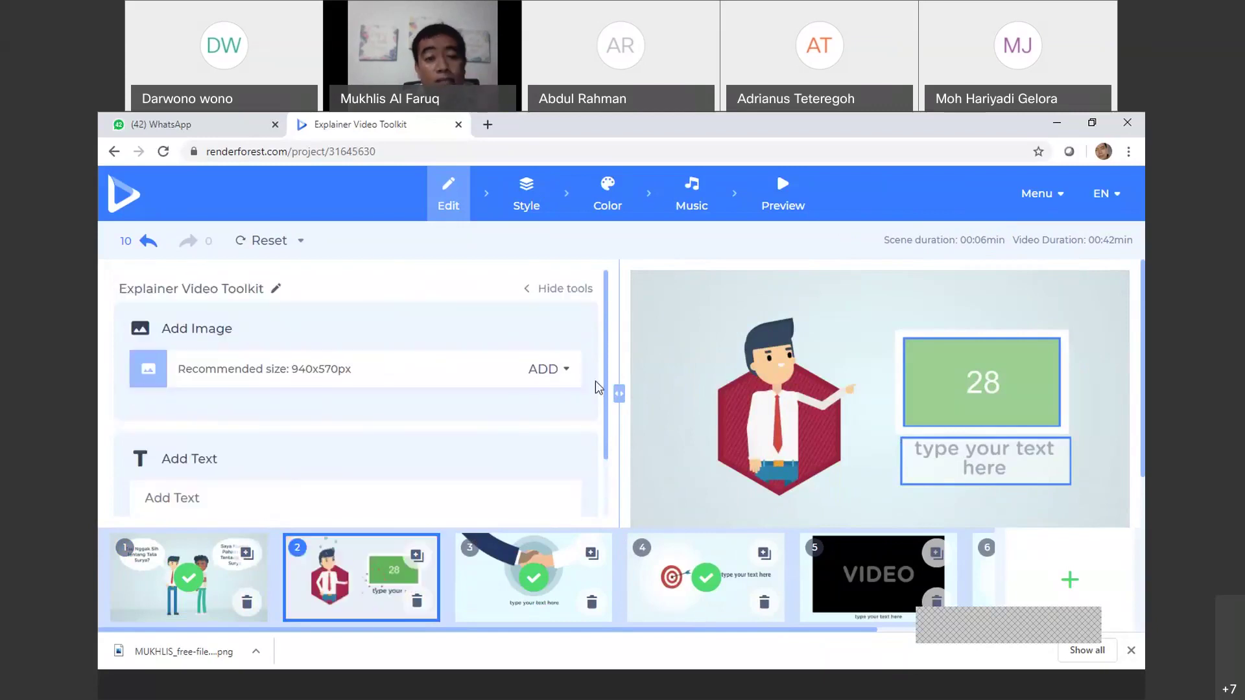
{"action": "left_click", "coordinate": [260, 496]}
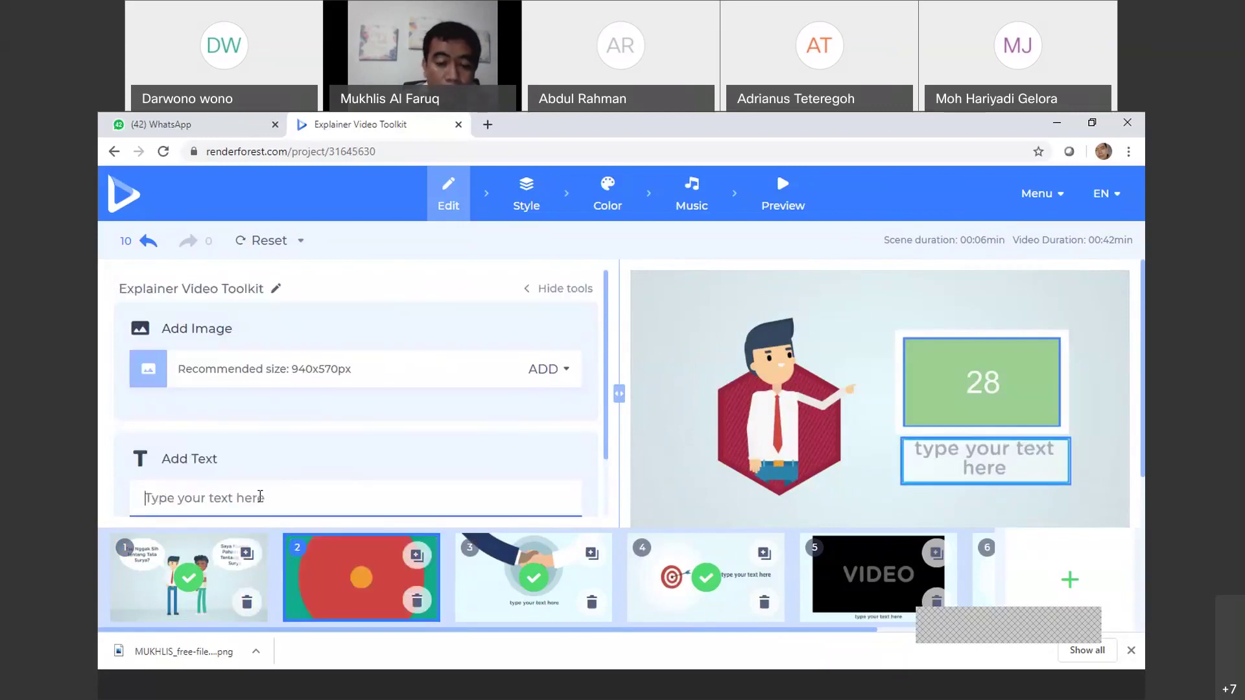
{"action": "type", "text": "Yuuk "}
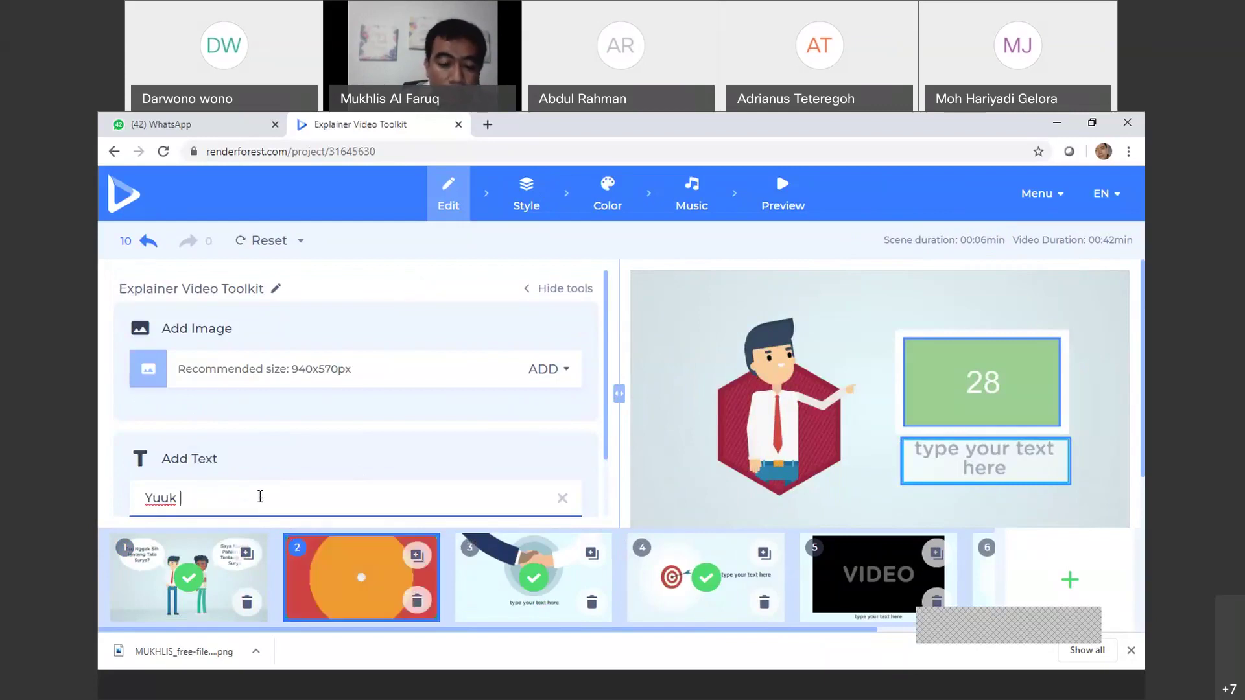
{"action": "type", "text": "Belajar "}
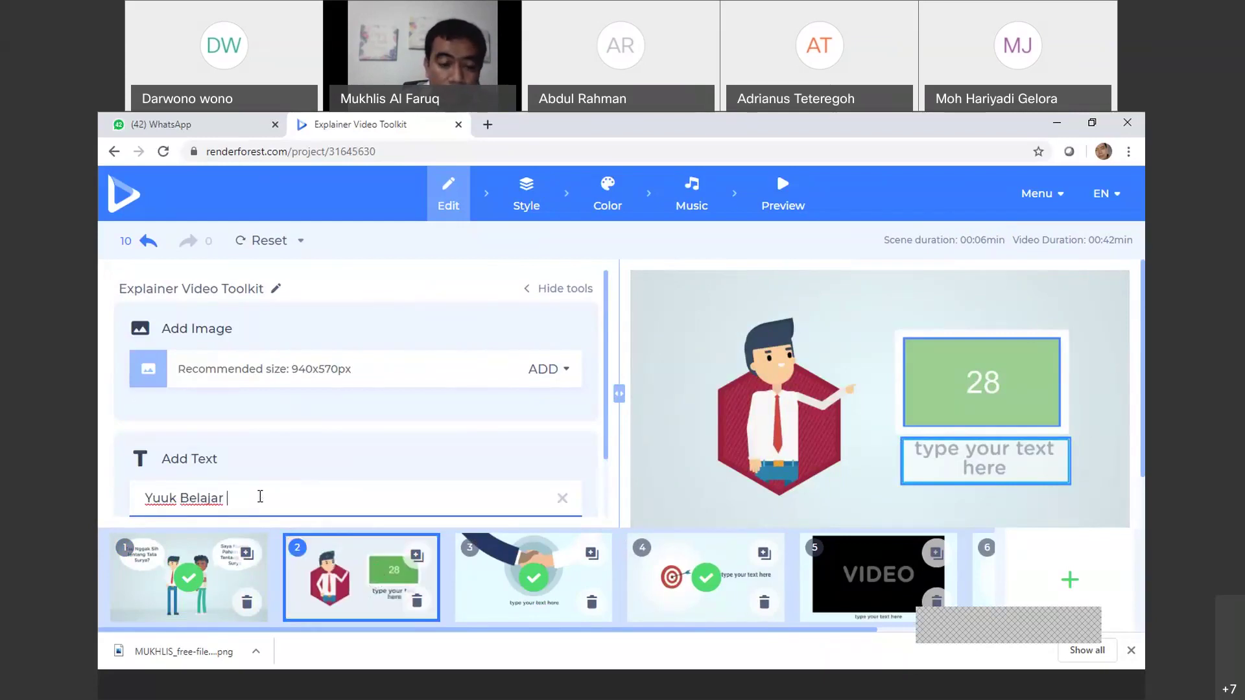
{"action": "type", "text": "Tentang "}
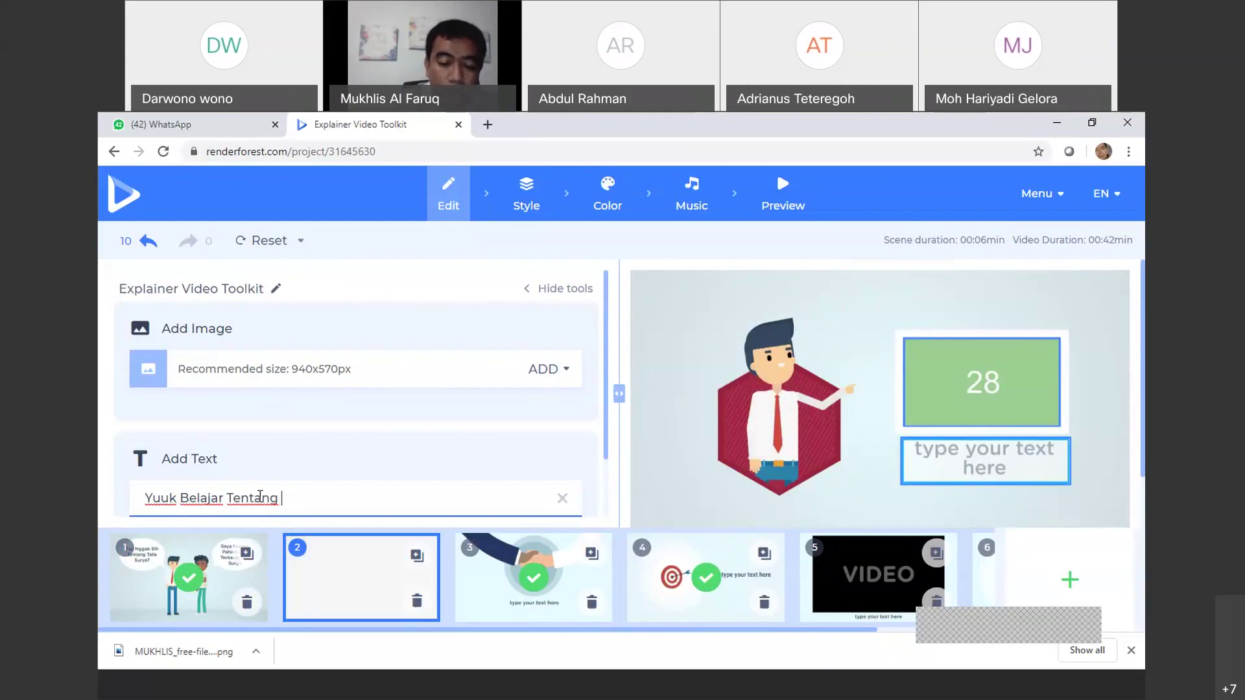
{"action": "type", "text": "Tata Surya"}
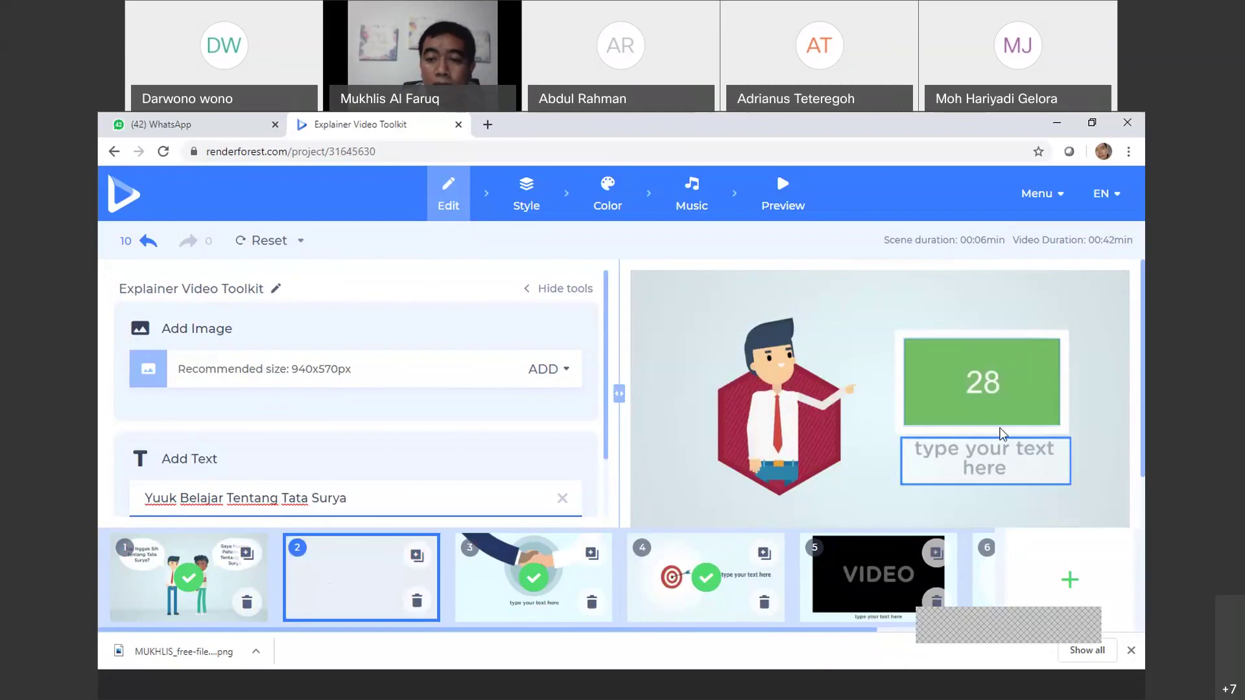
Upload the Tata Surya picture from the Video Ceate folder in REnderForest New on drive D into scene 2's image holder
{"action": "left_click", "coordinate": [982, 391]}
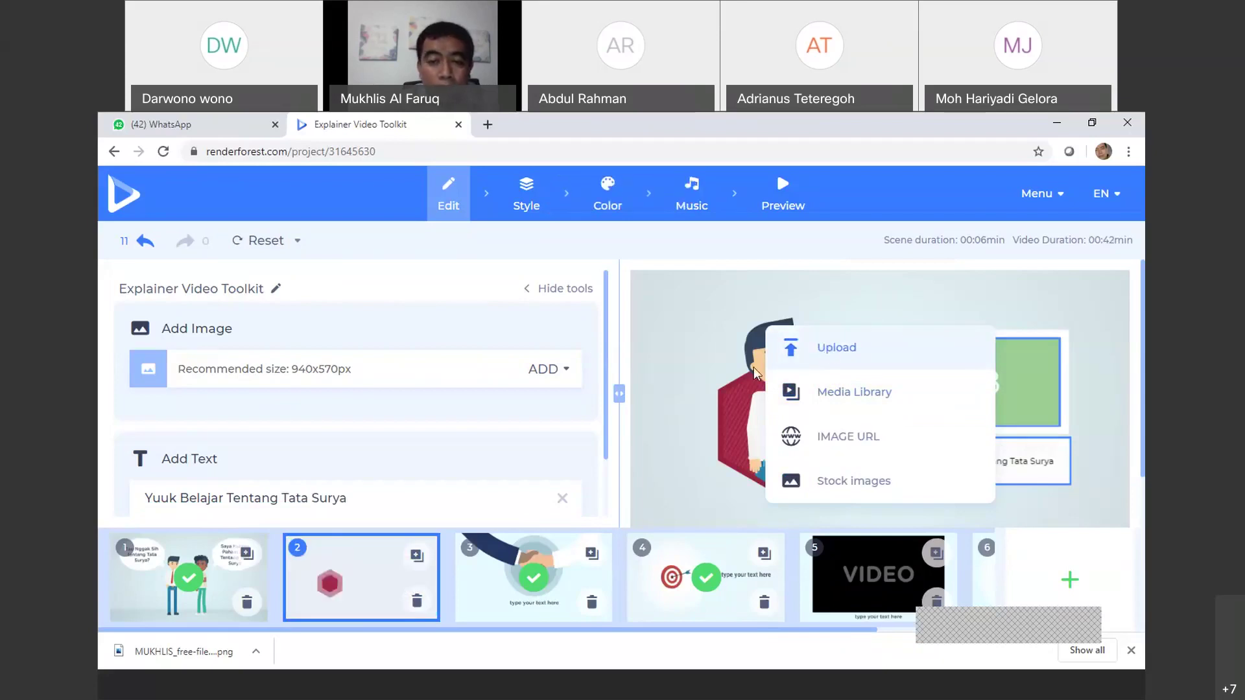
{"action": "left_click", "coordinate": [833, 351]}
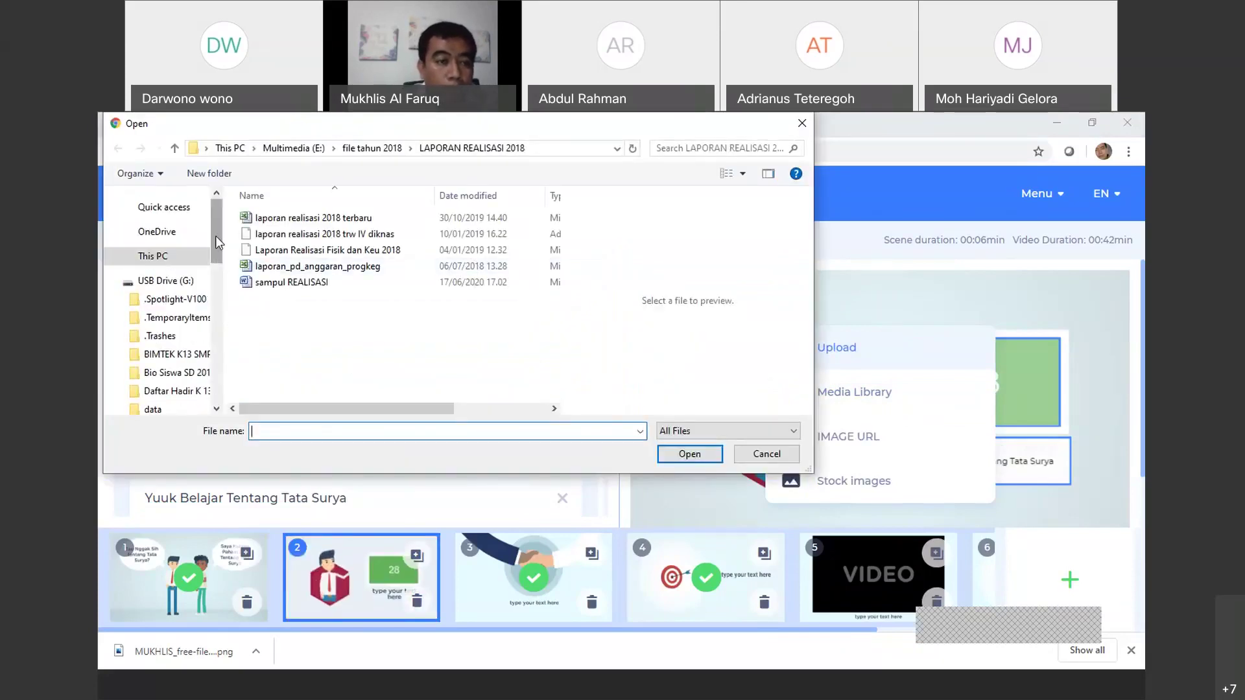
{"action": "left_click", "coordinate": [166, 256]}
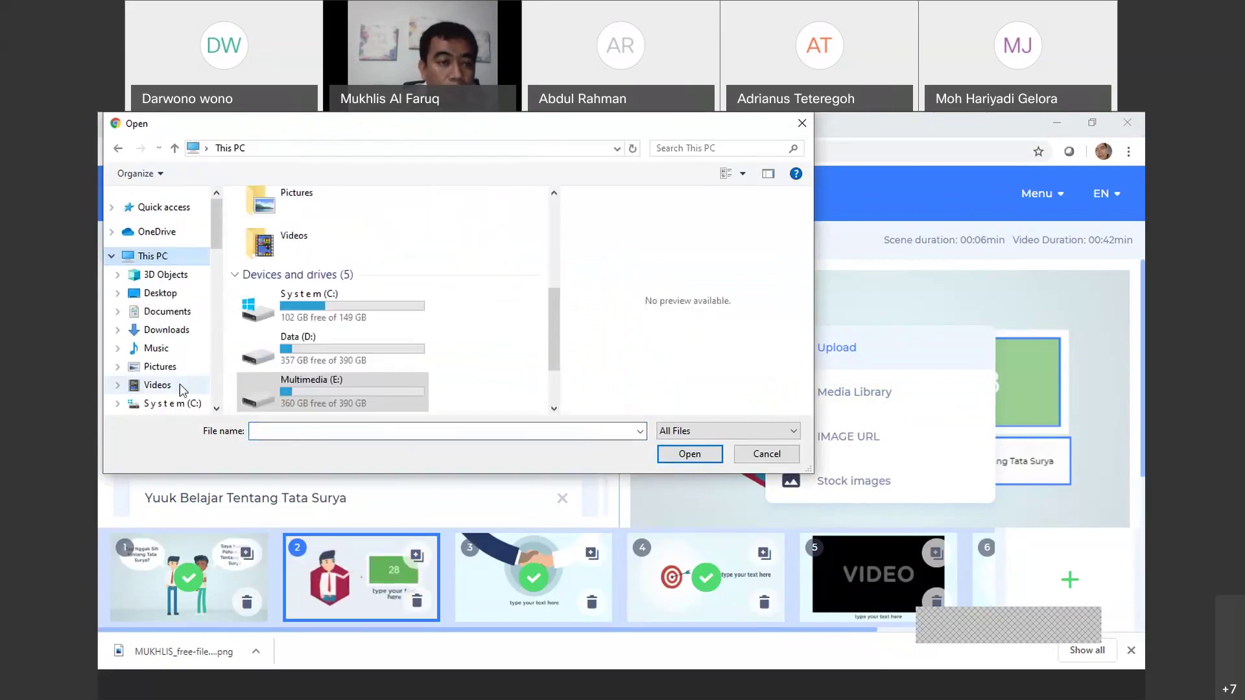
{"action": "left_click_drag", "start_coordinate": [218, 241], "coordinate": [215, 289]}
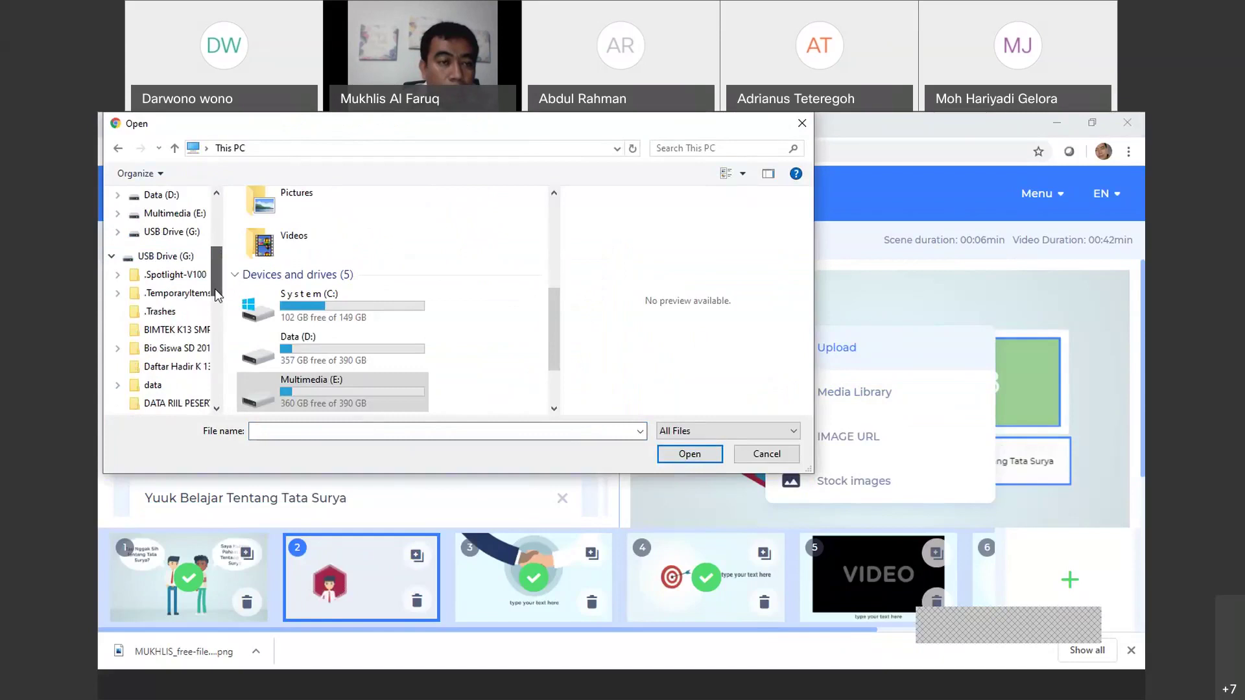
{"action": "scroll", "coordinate": [192, 240], "scroll_direction": "up", "scroll_amount": 1}
{"action": "left_click", "coordinate": [189, 234]}
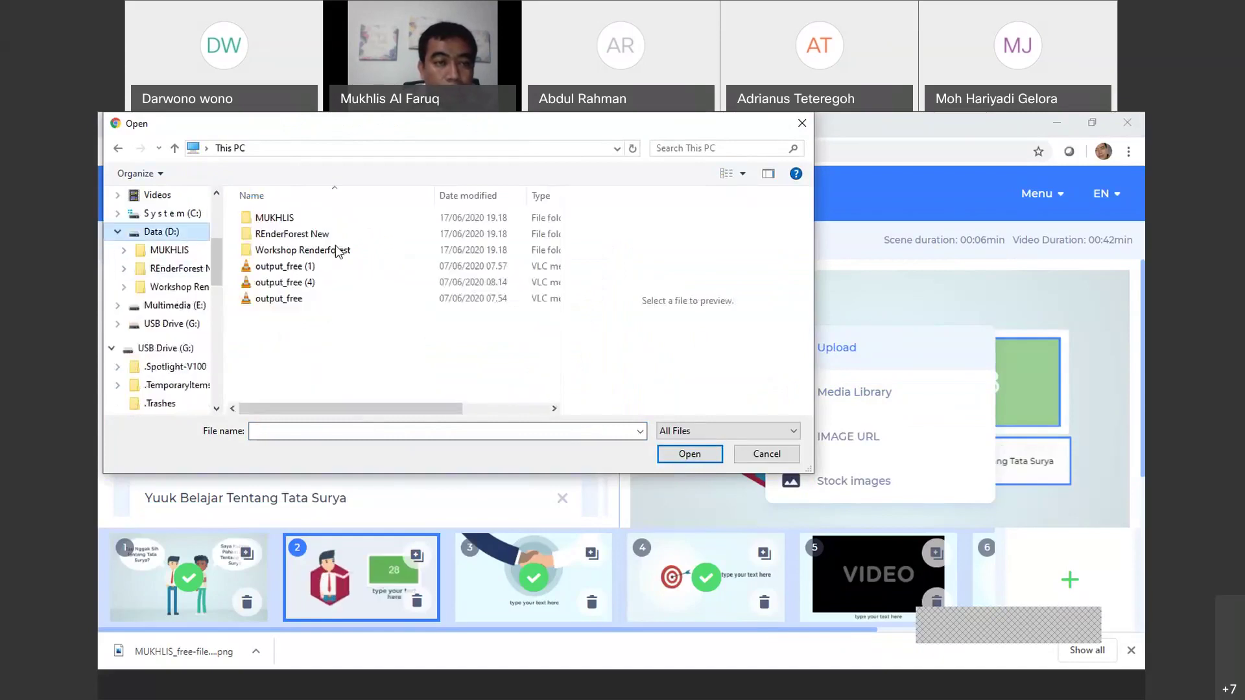
{"action": "double_click", "coordinate": [305, 235]}
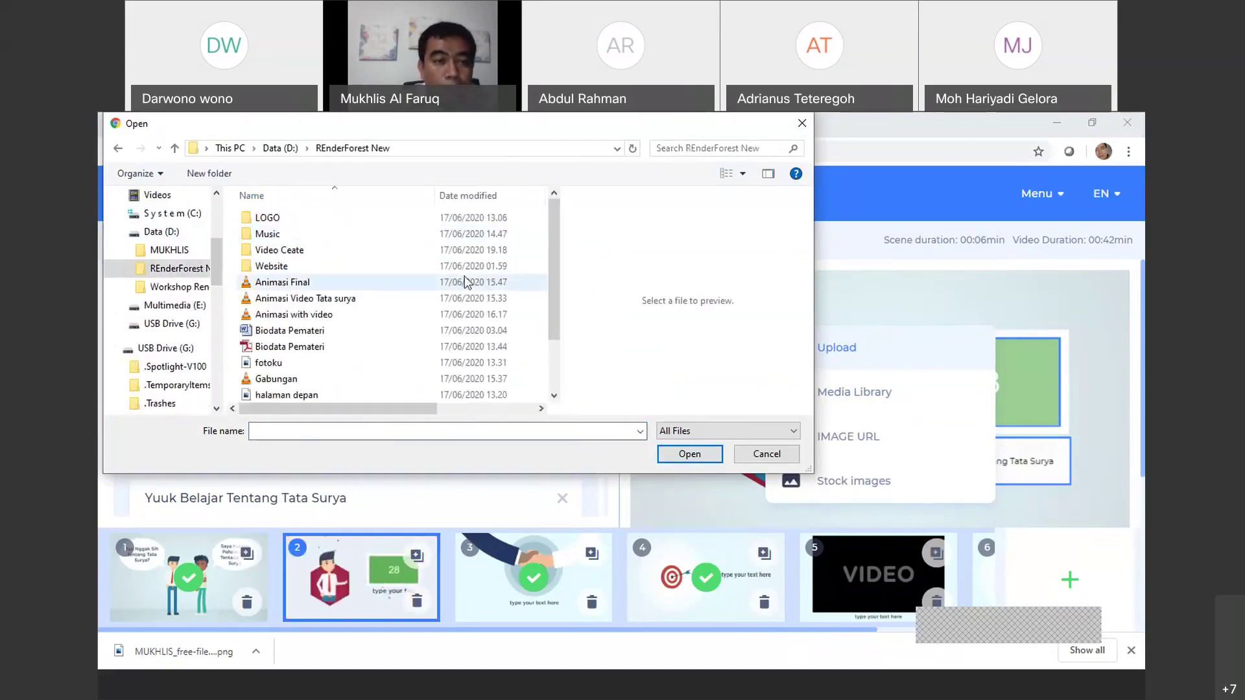
{"action": "double_click", "coordinate": [285, 251]}
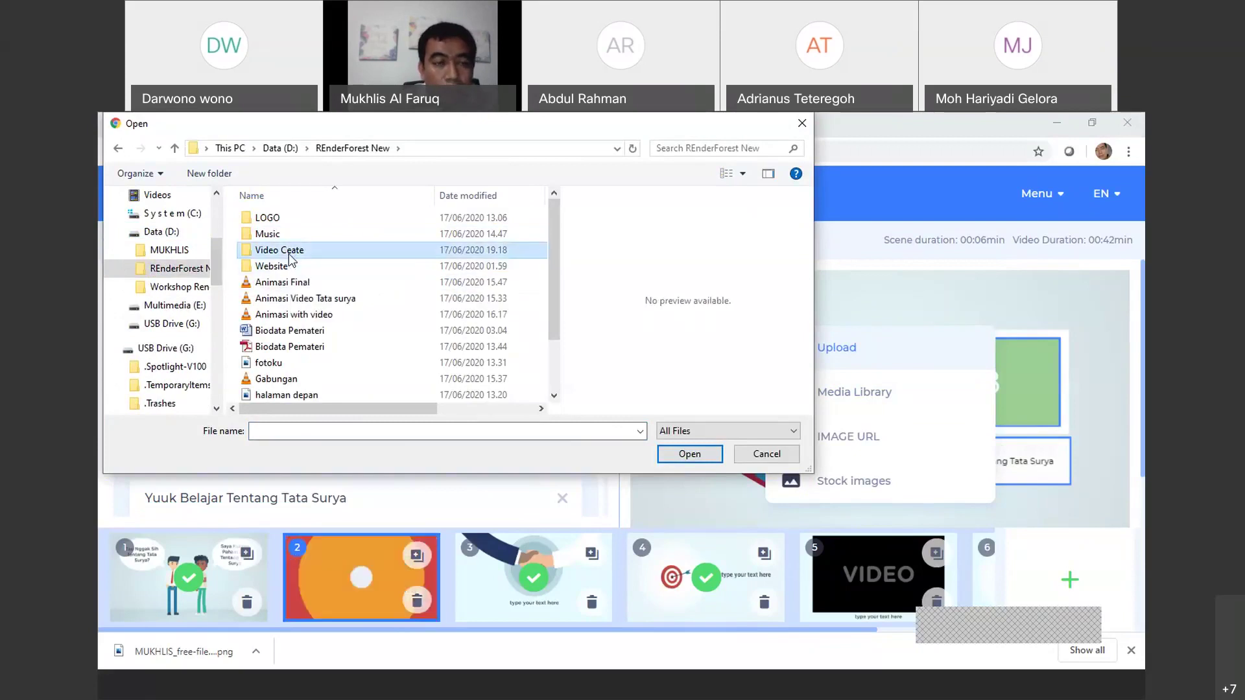
{"action": "left_click_drag", "start_coordinate": [552, 262], "coordinate": [555, 344]}
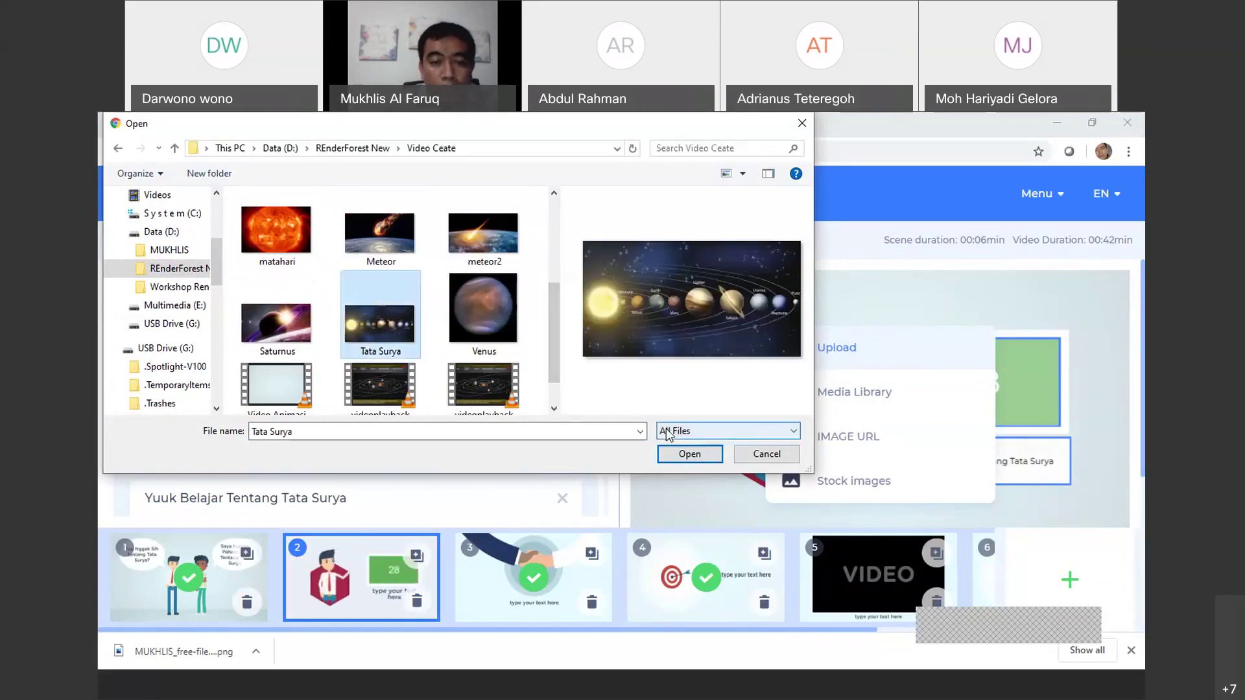
{"action": "left_click", "coordinate": [683, 458]}
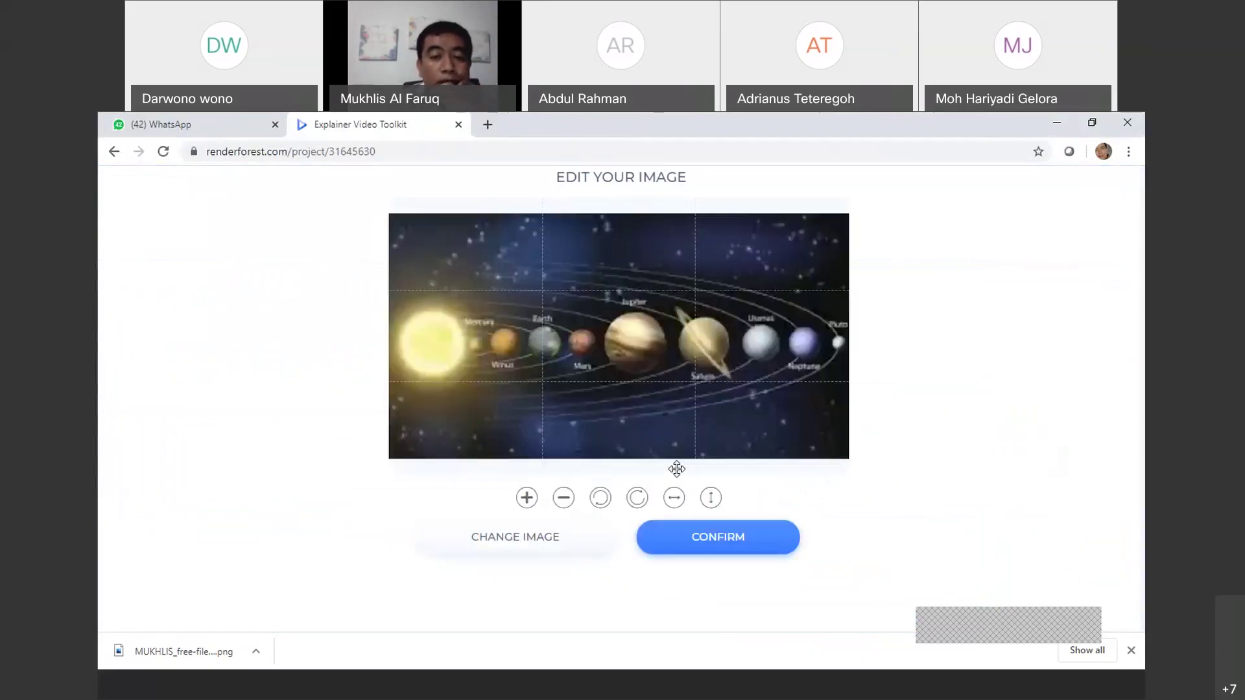
Zoom the solar system picture out and back in within its crop frame, and confirm the image
{"action": "left_click", "coordinate": [563, 504]}
{"action": "left_click", "coordinate": [527, 500]}
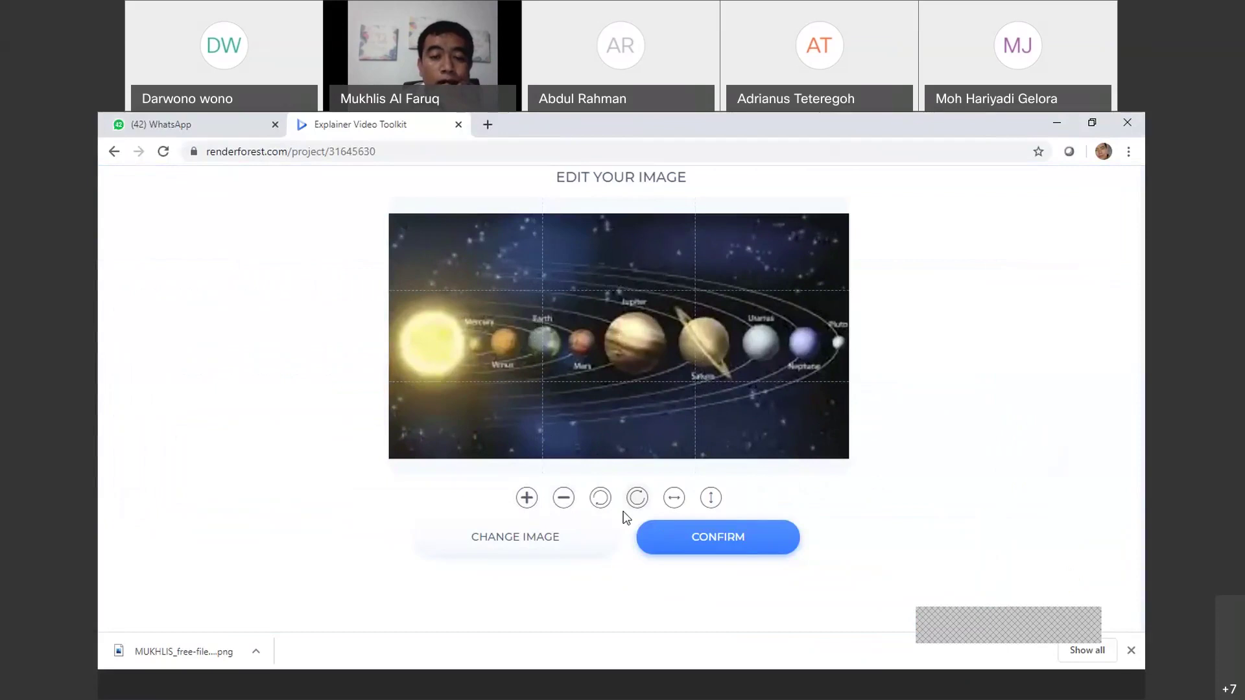
{"action": "left_click", "coordinate": [720, 542]}
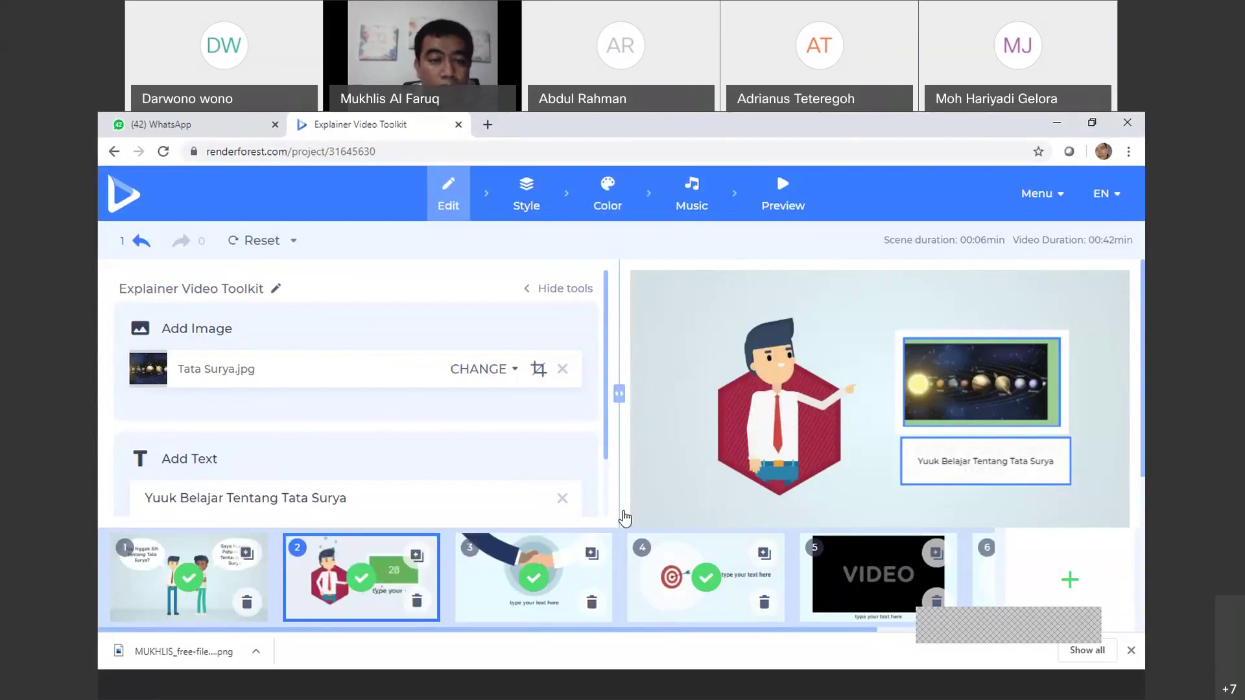
Set the text of scene 3, the handshake scene, to "Yukk Belajar Bareng"
{"action": "left_click", "coordinate": [509, 596]}
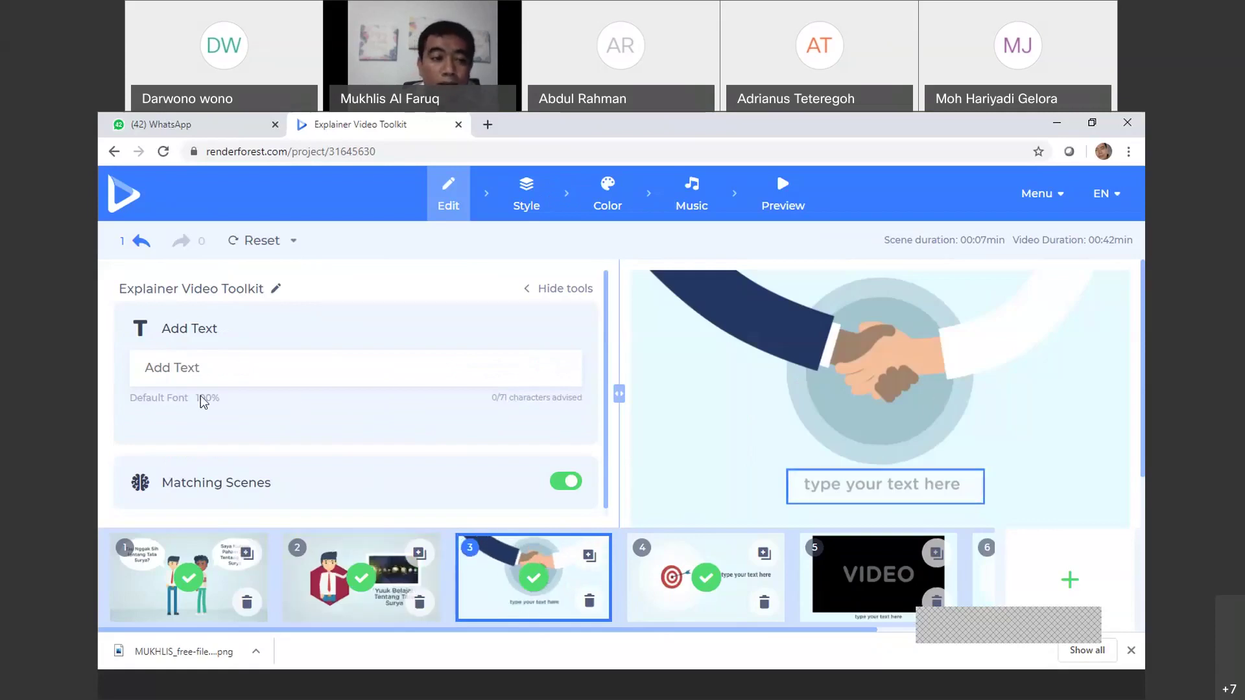
{"action": "left_click", "coordinate": [195, 369]}
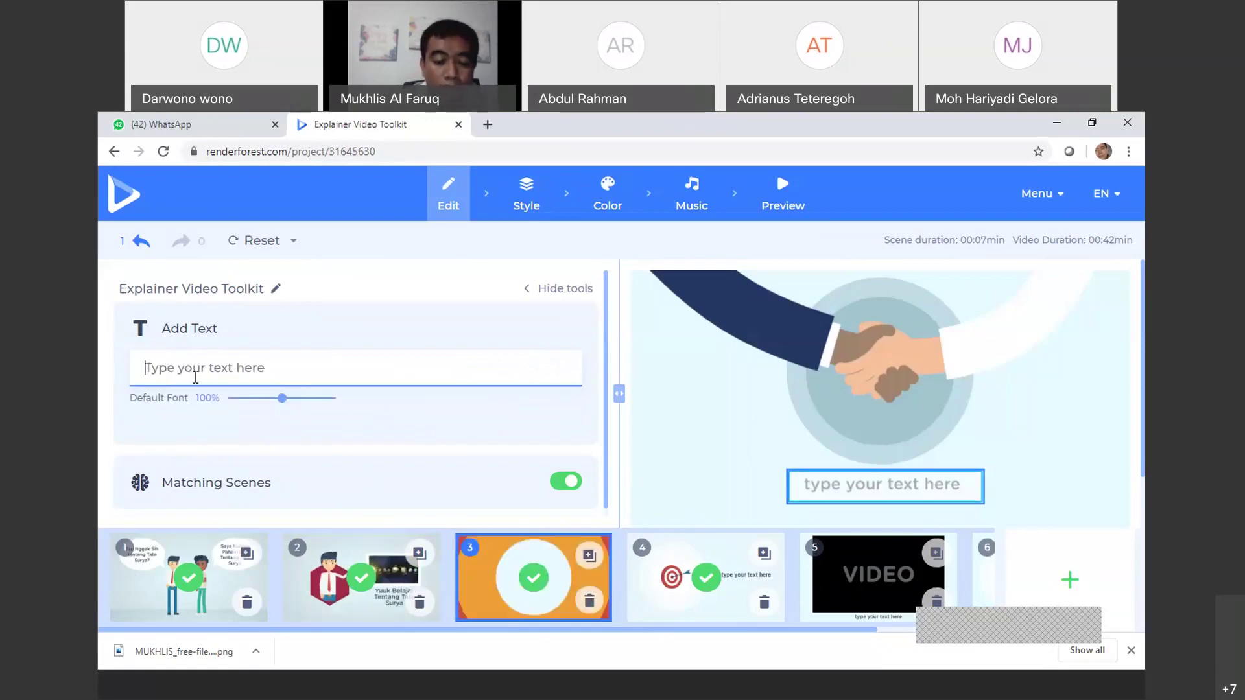
{"action": "type", "text": "Yu"}
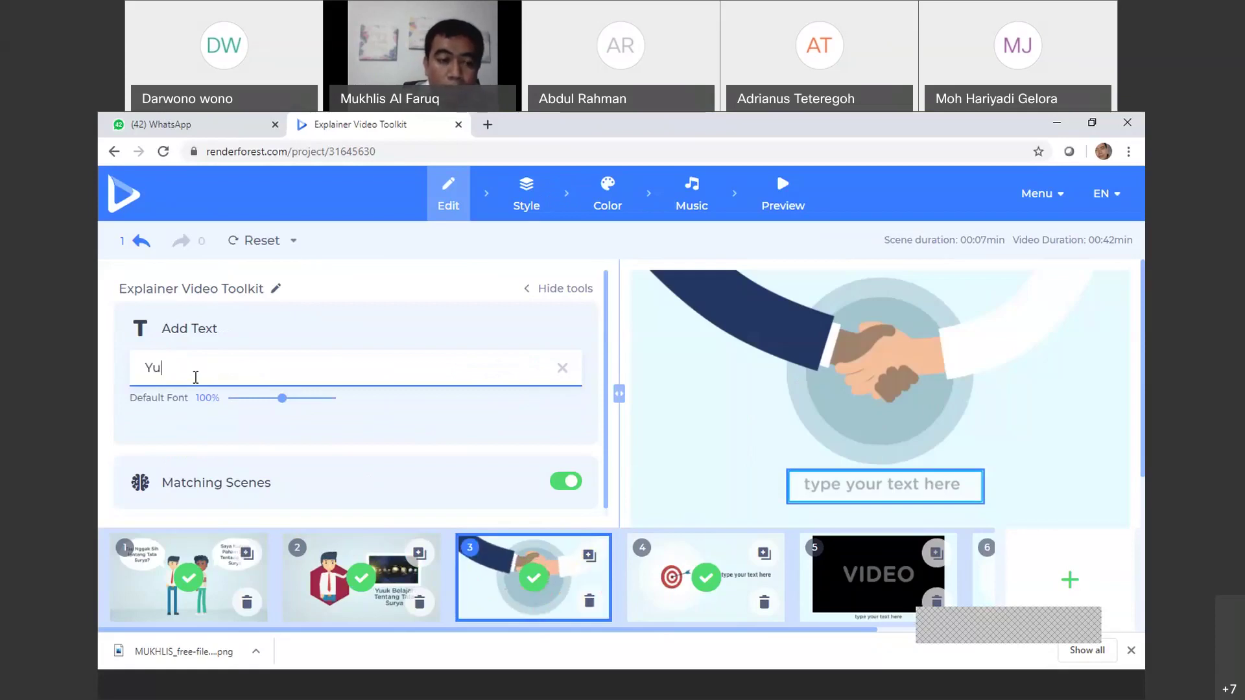
{"action": "type", "text": "kk Bel"}
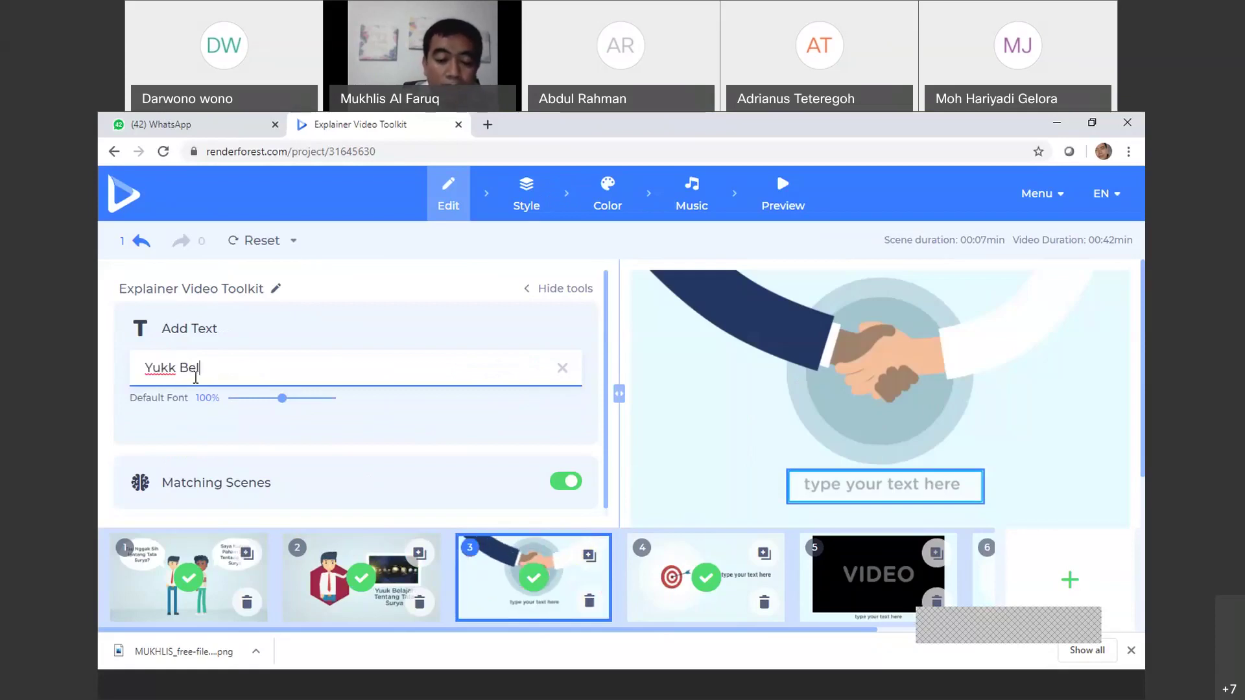
{"action": "type", "text": "ajar Bareng"}
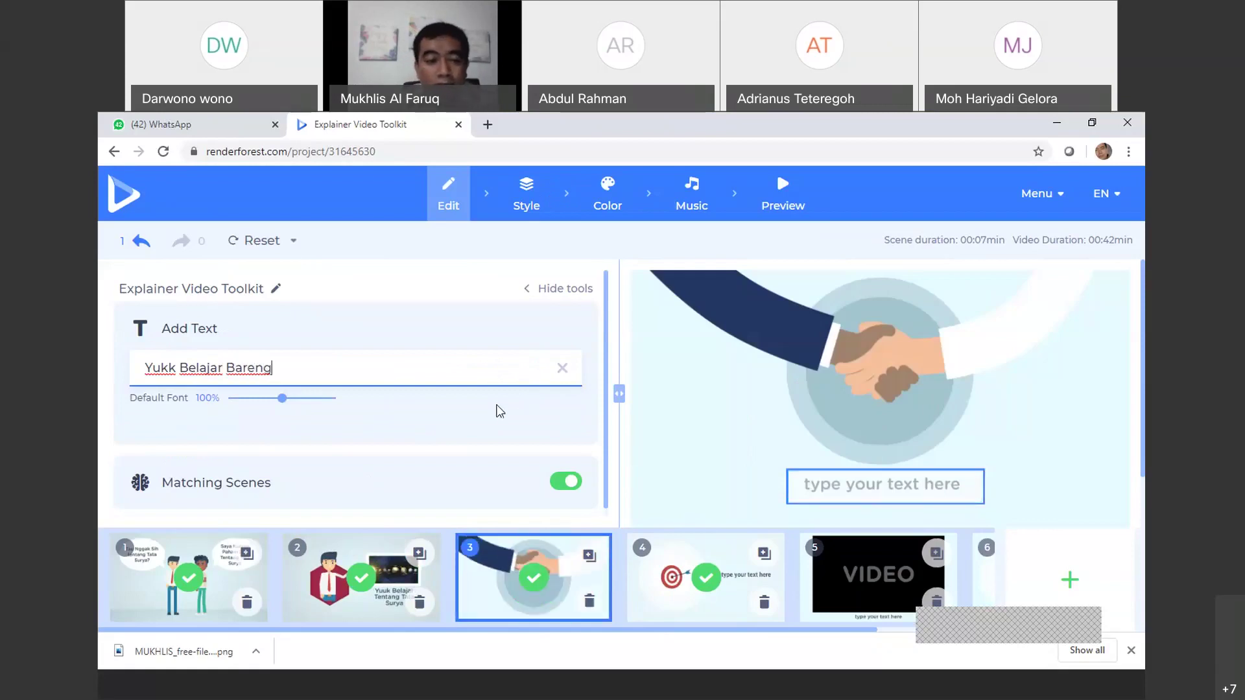
{"action": "left_click", "coordinate": [494, 410]}
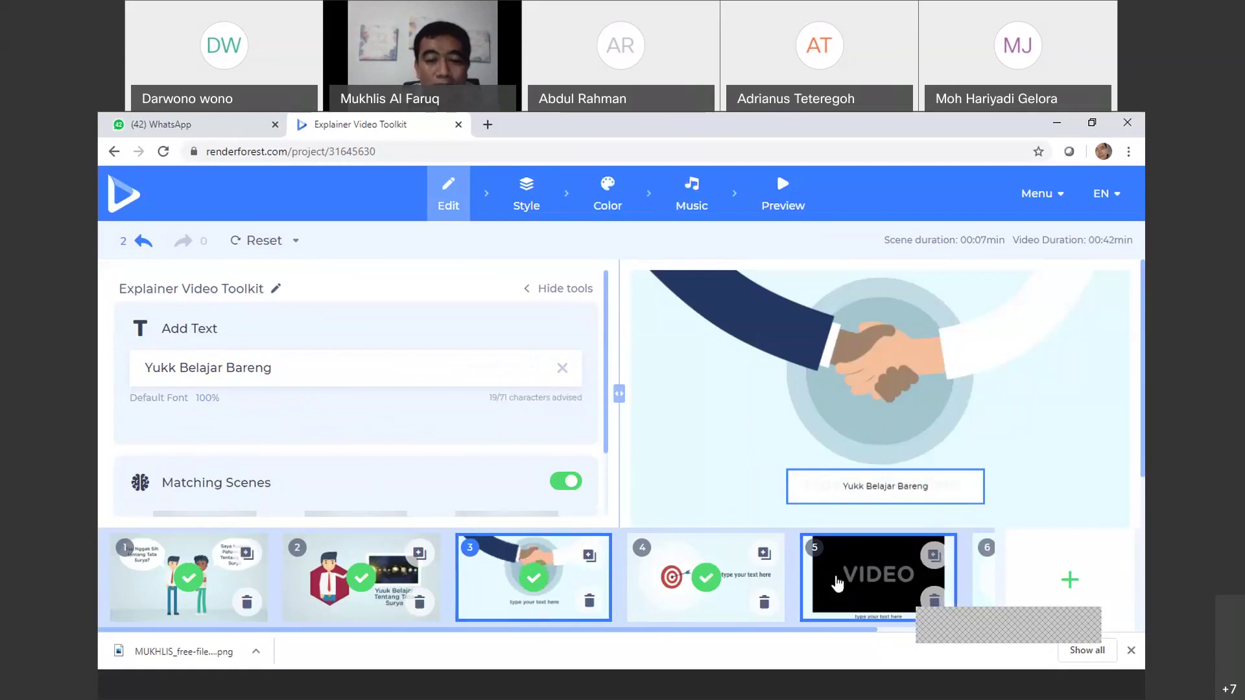
Move the video holder scene ahead of the target scene to fourth place and open it for editing
{"action": "left_click_drag", "start_coordinate": [739, 633], "coordinate": [745, 632]}
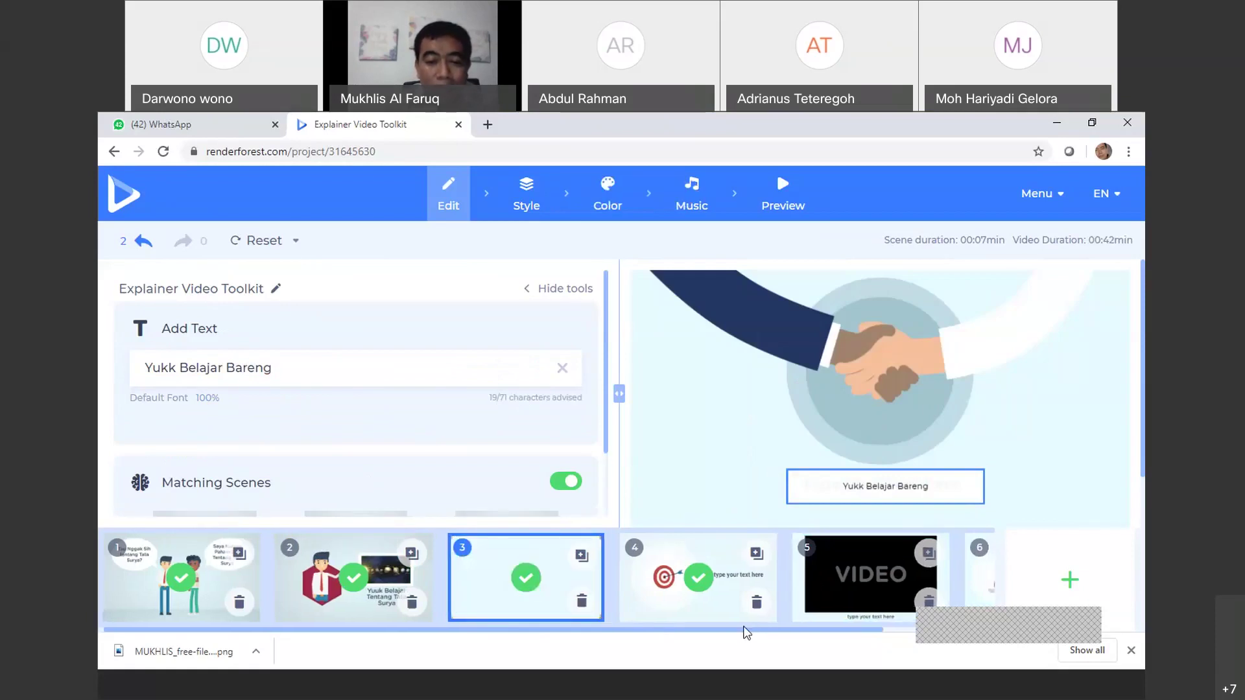
{"action": "left_click", "coordinate": [686, 611]}
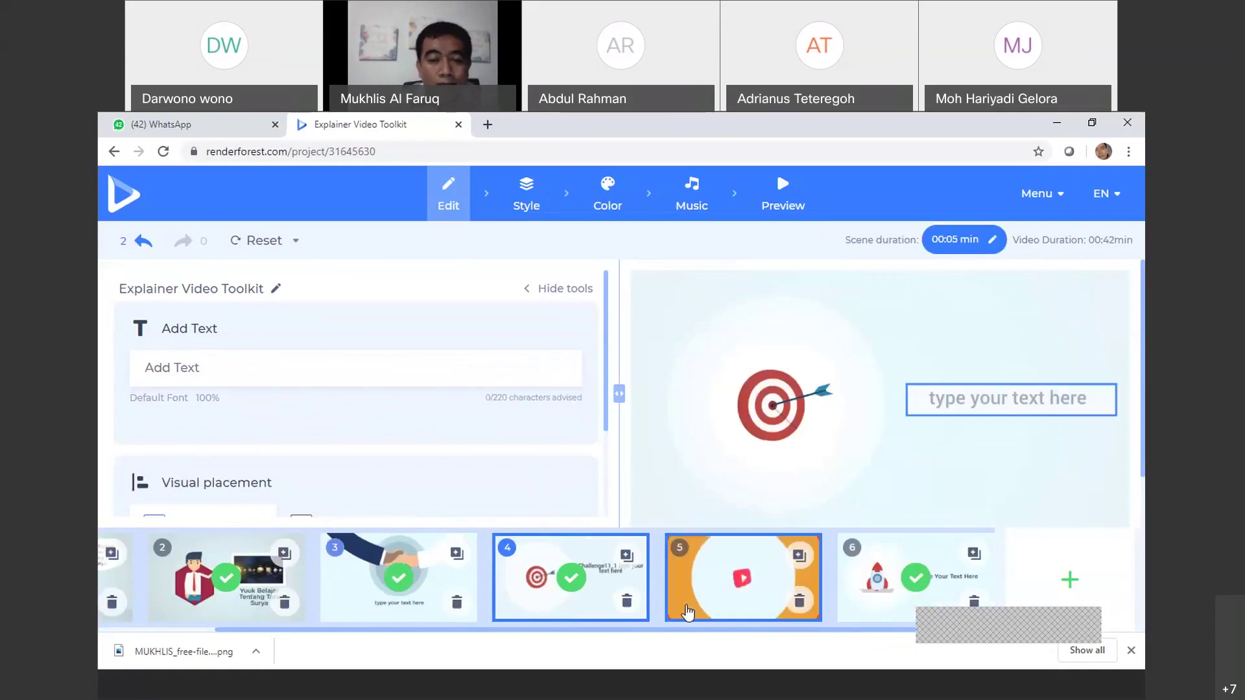
{"action": "left_click_drag", "start_coordinate": [616, 610], "coordinate": [744, 588]}
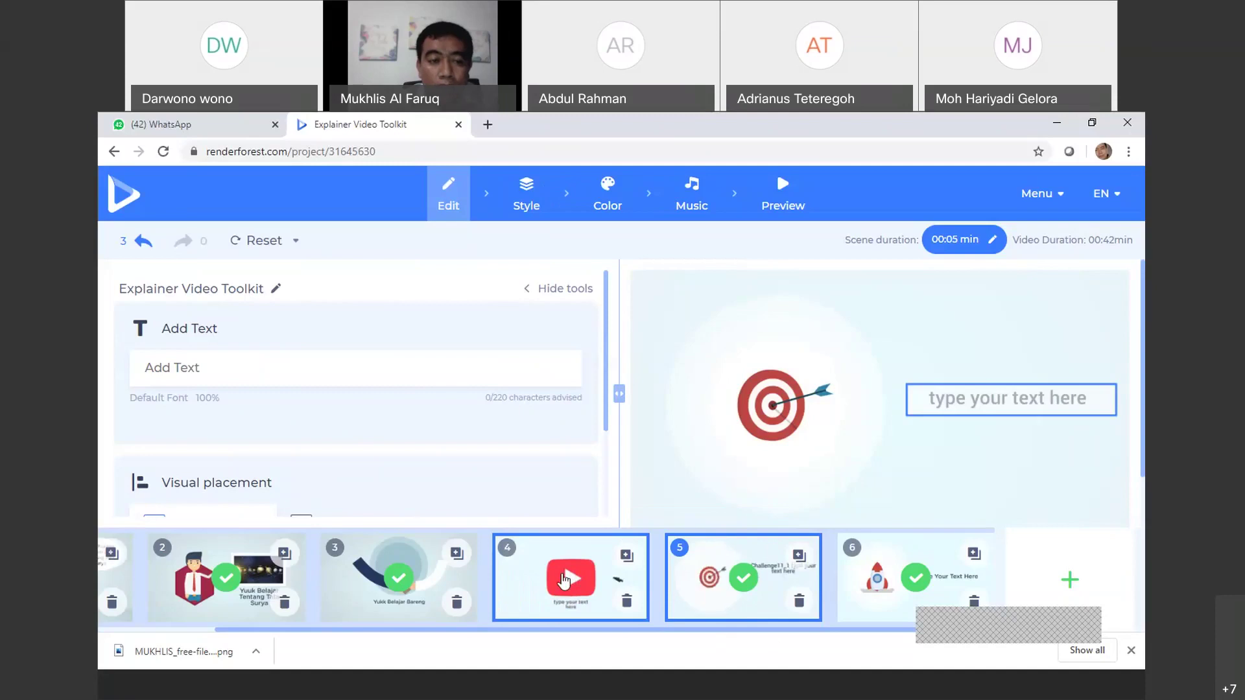
{"action": "left_click", "coordinate": [564, 582]}
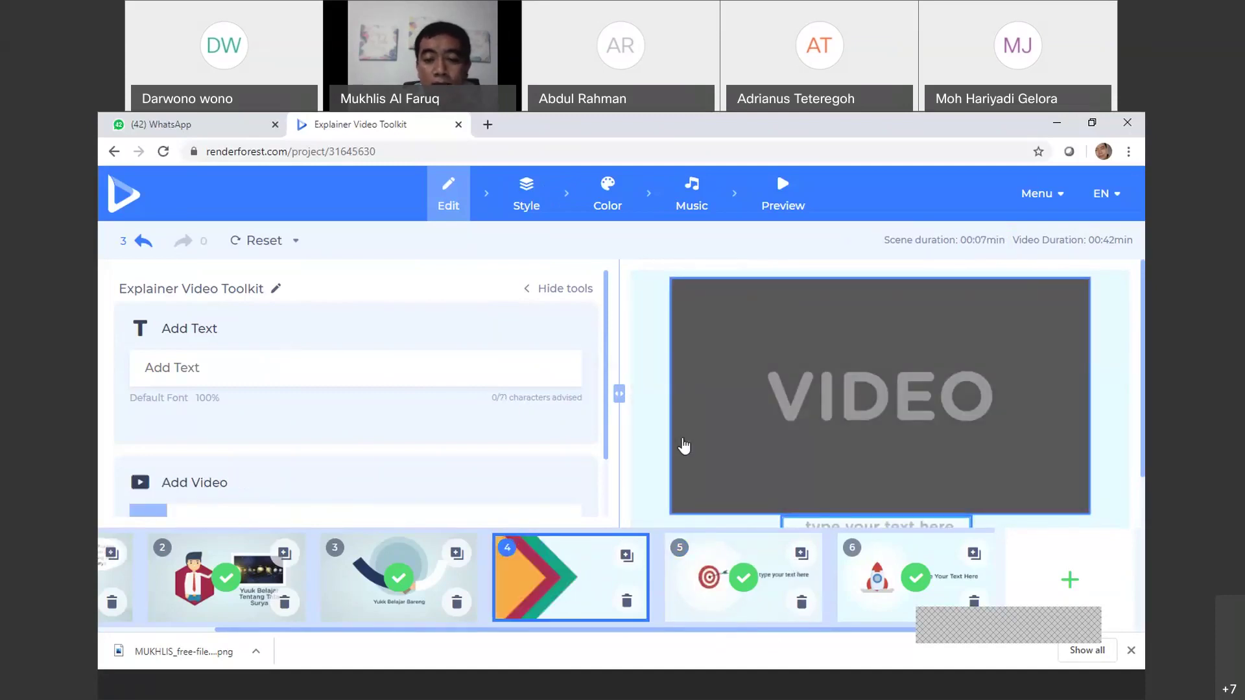
Set the text of scene 4, the video scene, to "Video Tentang Tata Suyra"
{"action": "left_click", "coordinate": [263, 369]}
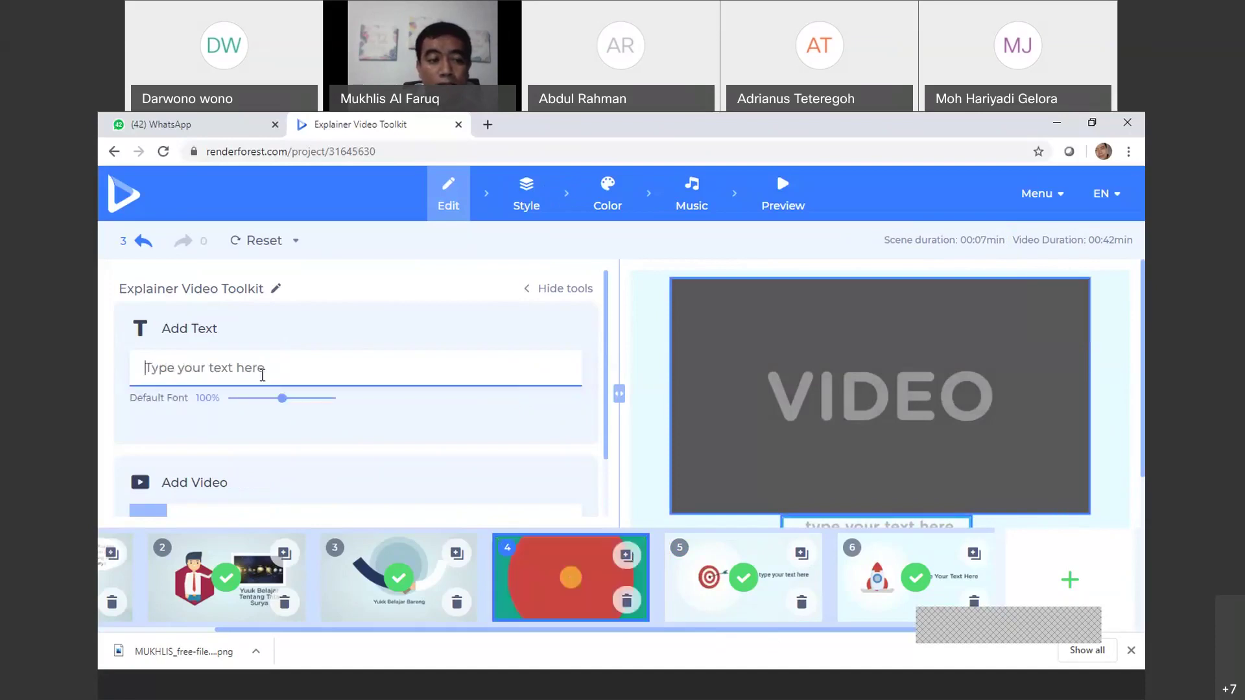
{"action": "type", "text": "Vi"}
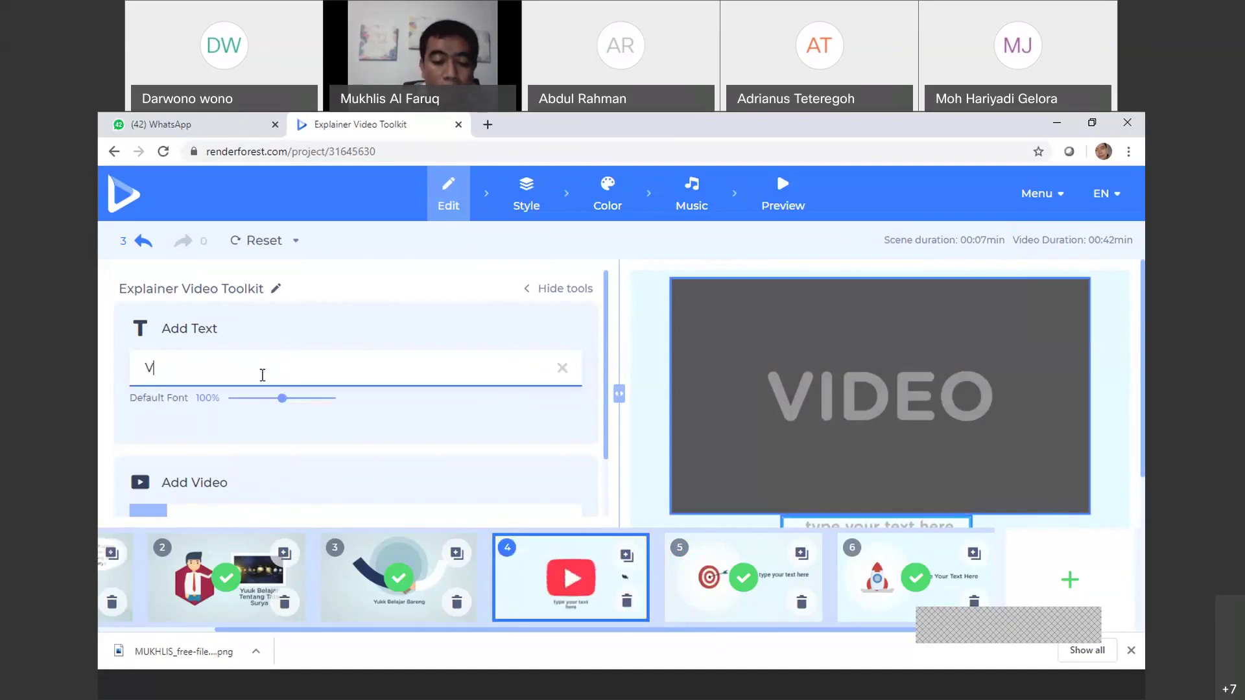
{"action": "type", "text": "deo"}
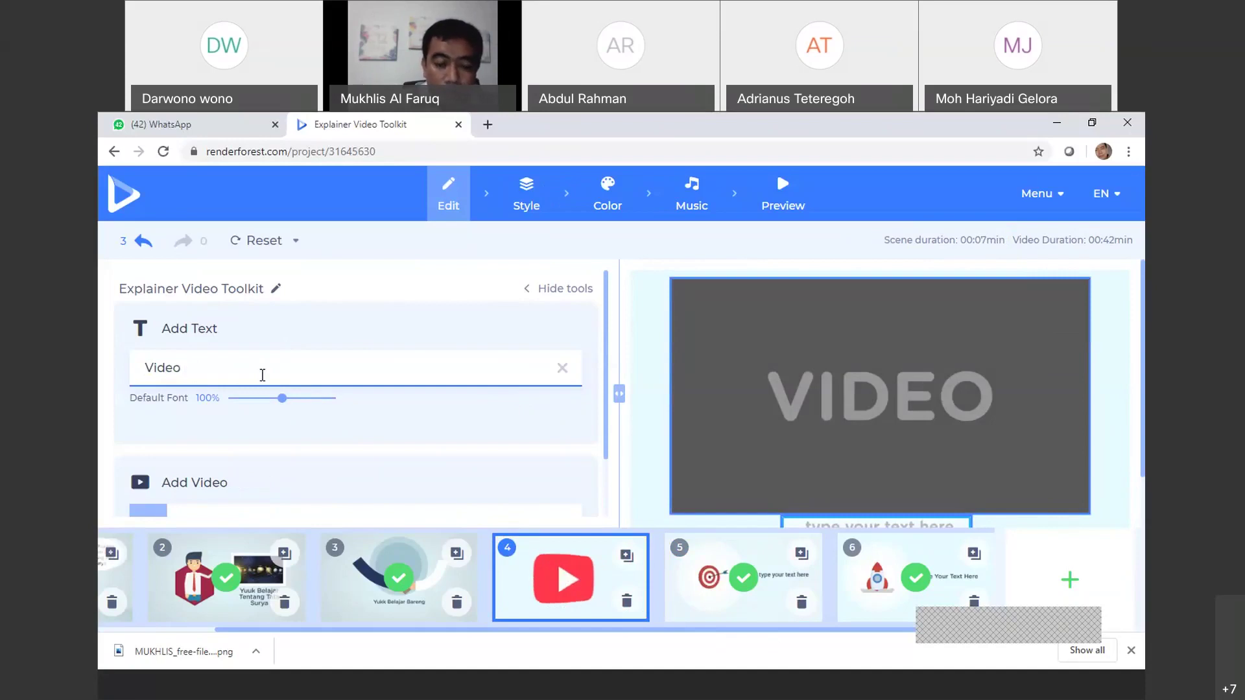
{"action": "type", "text": " Tet"}
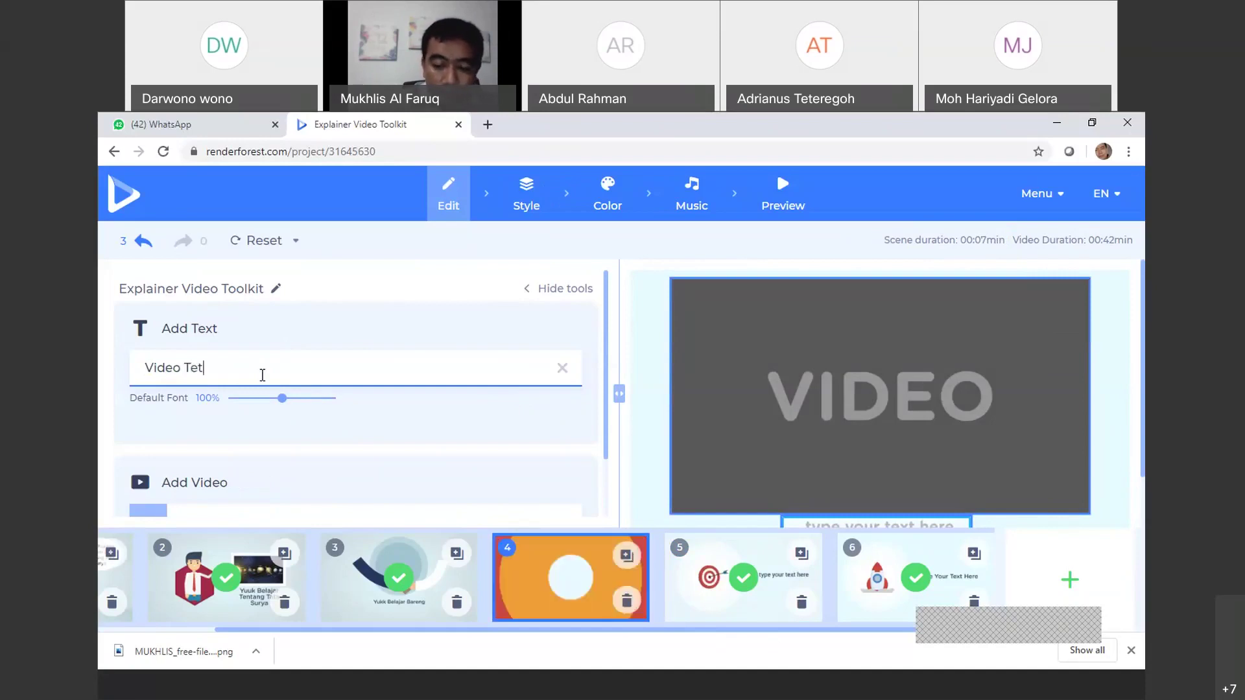
{"action": "key", "text": "BackSpace"}
{"action": "type", "text": "ntang Tata Suyra"}
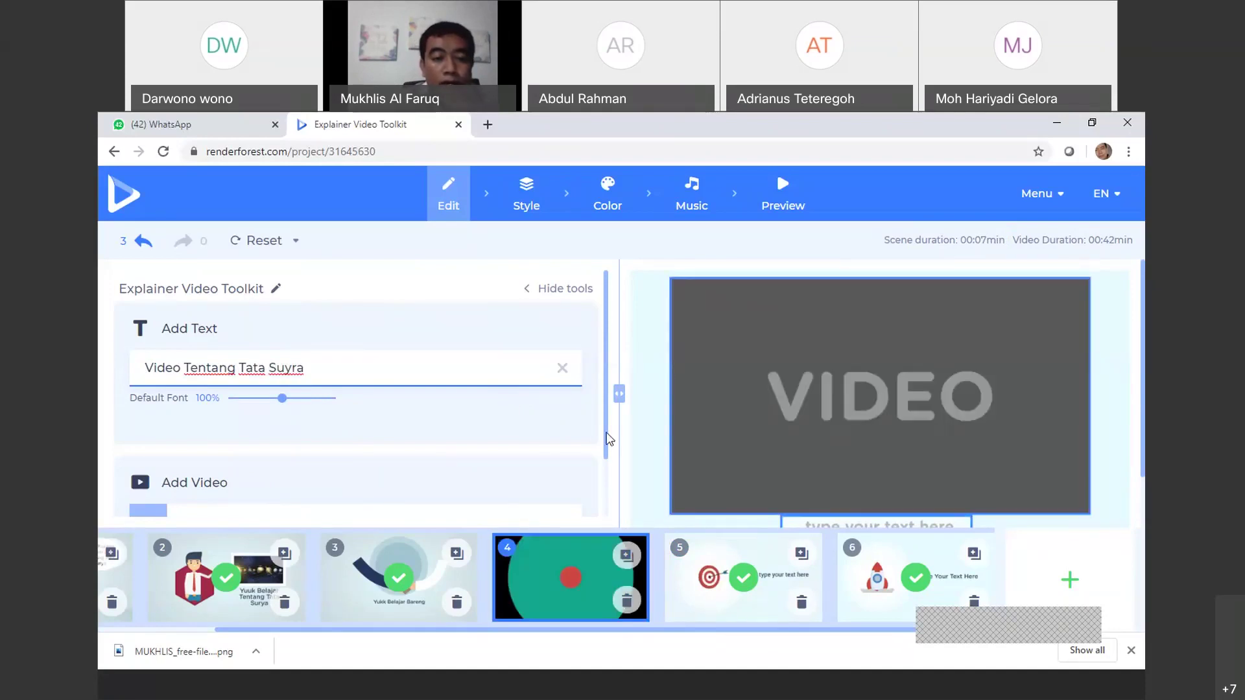
Upload the video "videoplayback (2) (online-video-cutter.com)" from the Video Ceate folder into scene 4's video holder
{"action": "left_click_drag", "start_coordinate": [606, 434], "coordinate": [605, 481]}
{"action": "scroll", "coordinate": [603, 462], "scroll_direction": "down", "scroll_amount": 1}
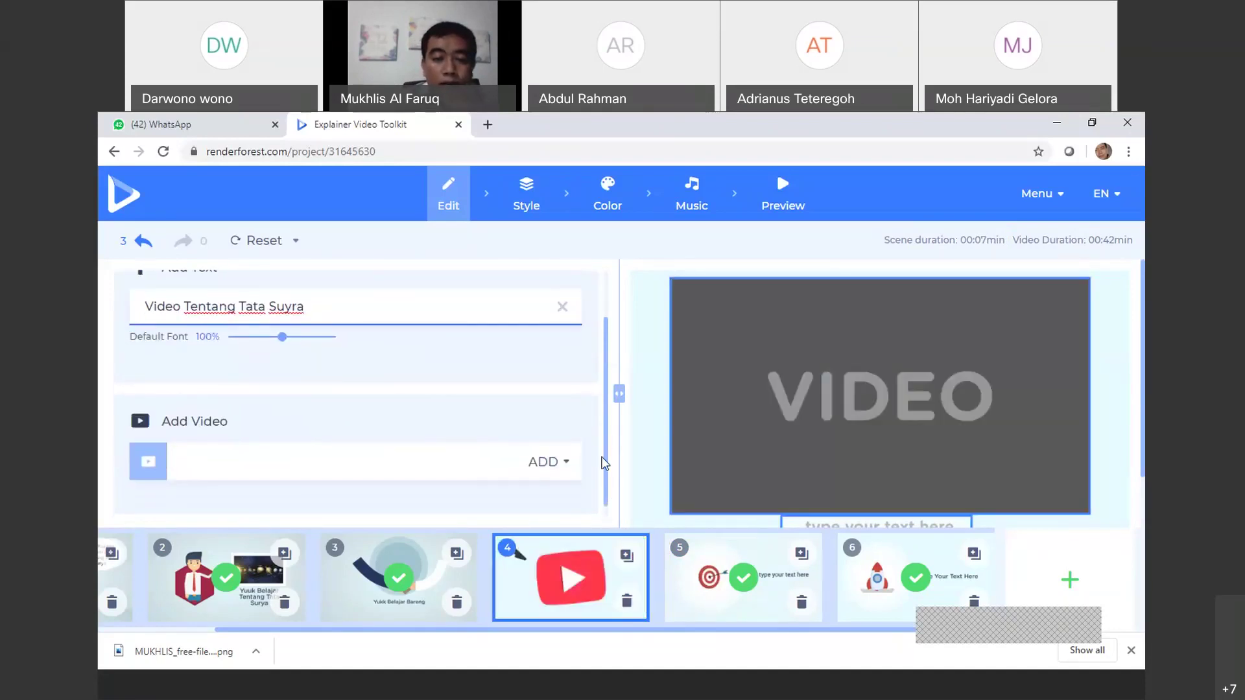
{"action": "left_click", "coordinate": [565, 463]}
{"action": "left_click", "coordinate": [452, 506]}
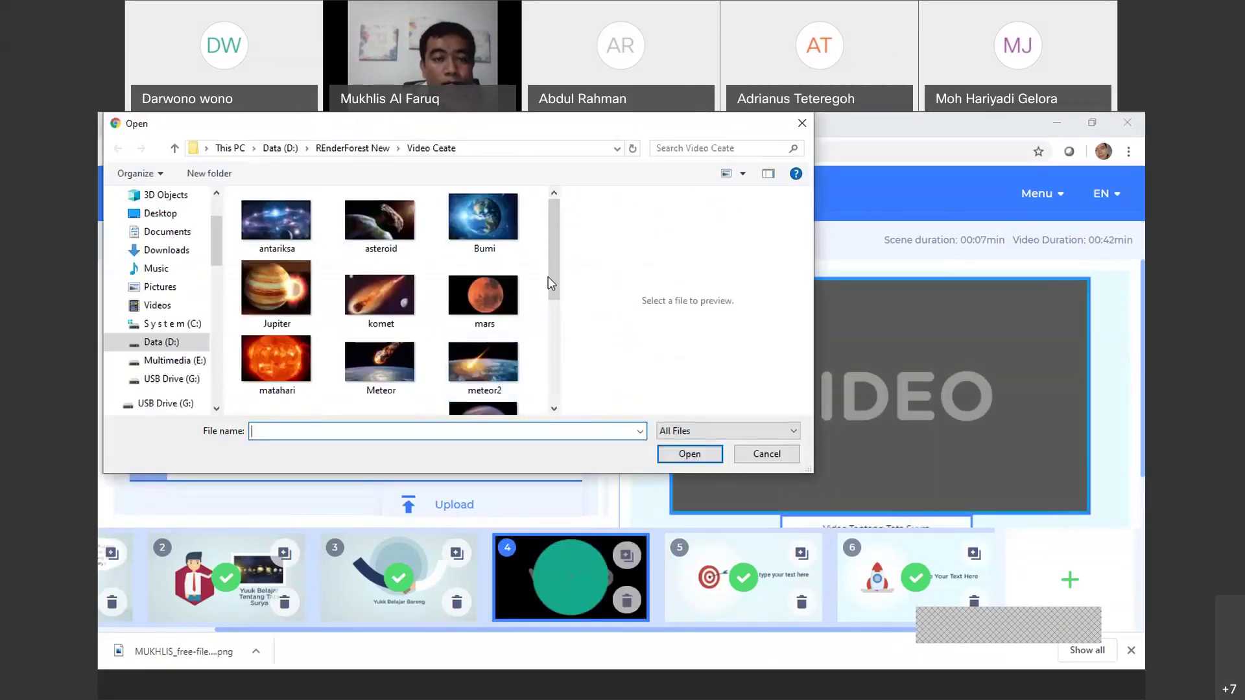
{"action": "left_click_drag", "start_coordinate": [554, 263], "coordinate": [551, 373]}
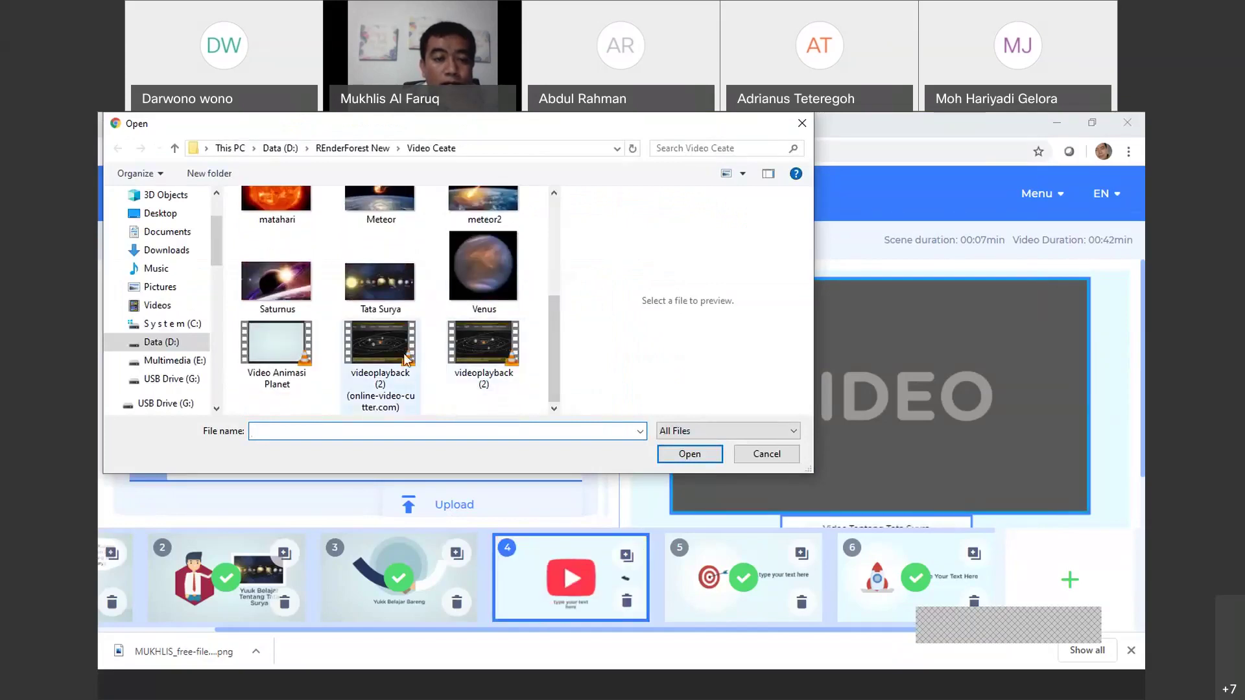
{"action": "left_click", "coordinate": [406, 360]}
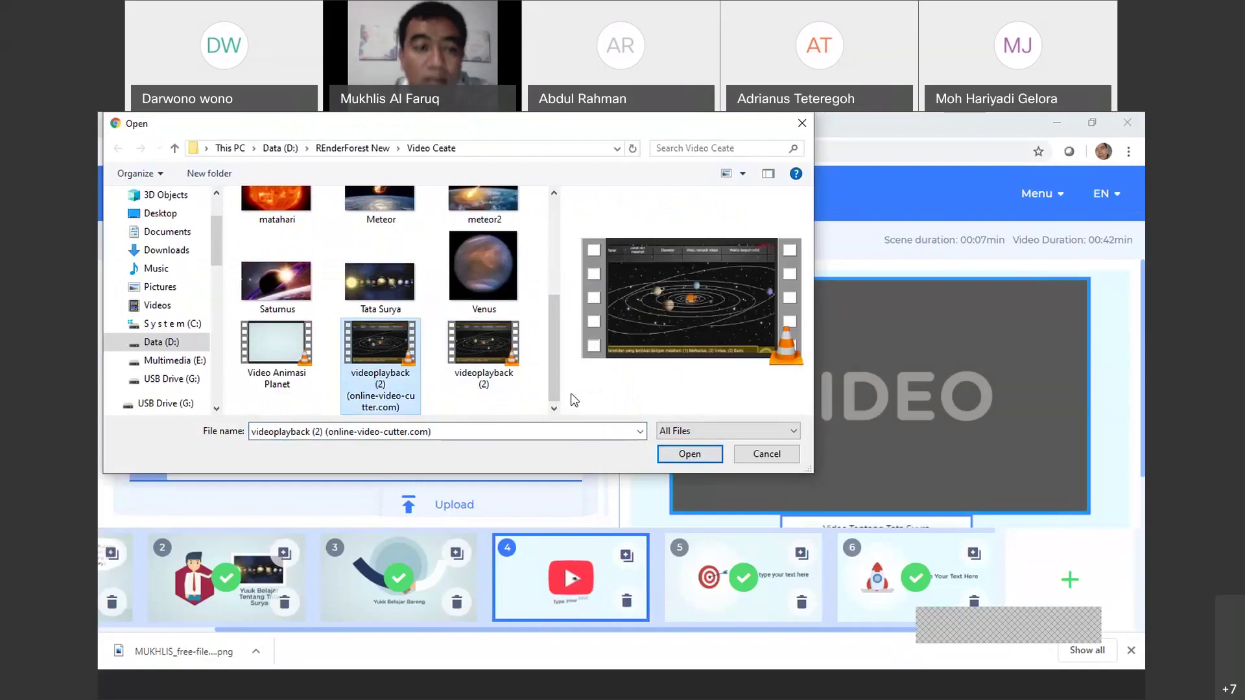
{"action": "left_click", "coordinate": [678, 449]}
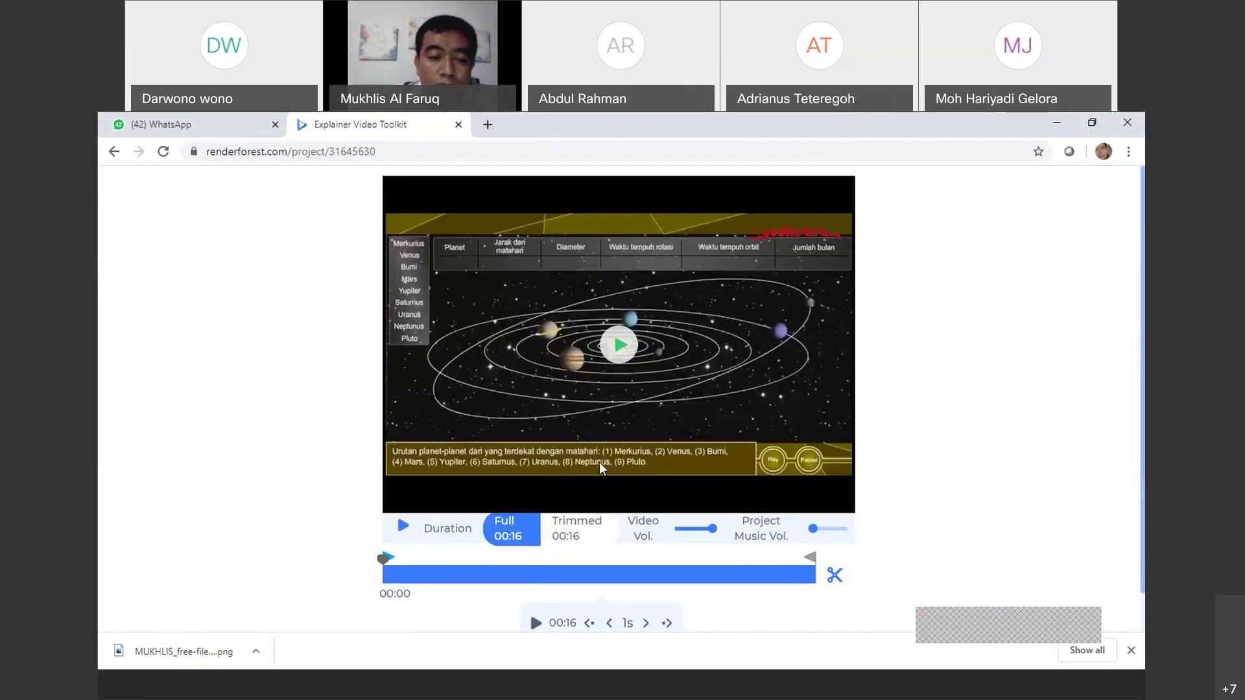
Preview part of the uploaded solar system video, pause it, and confirm it at its full duration
{"action": "left_click", "coordinate": [403, 526]}
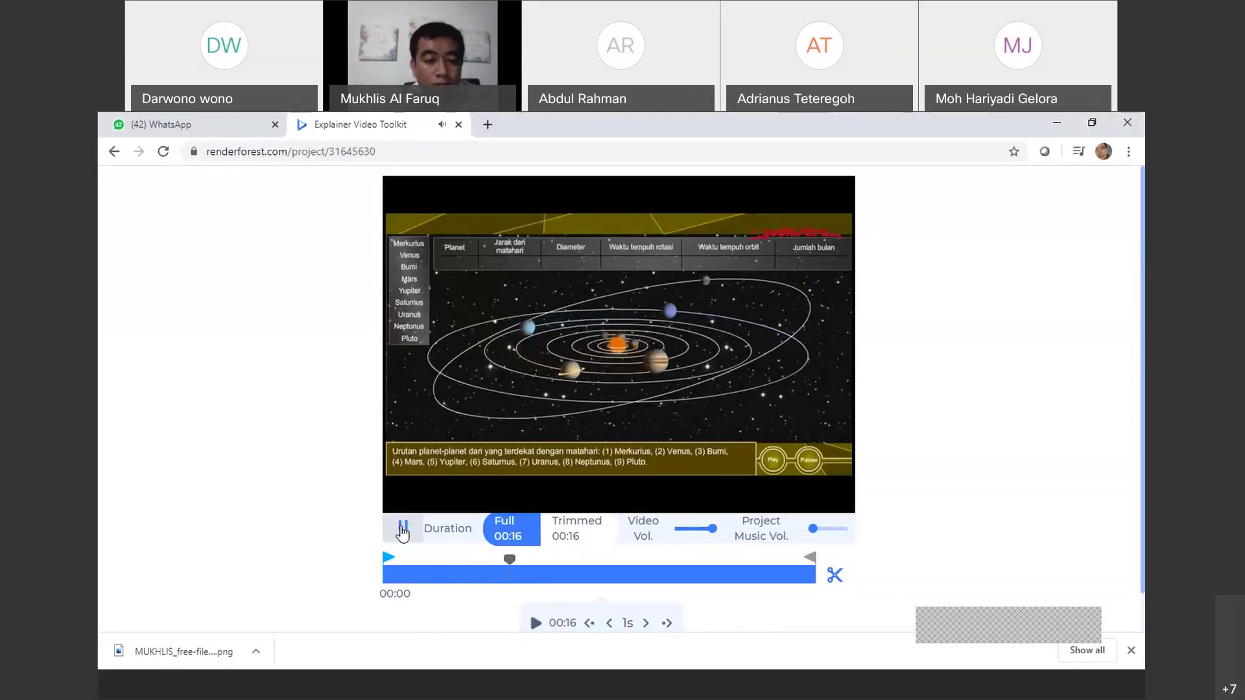
{"action": "left_click", "coordinate": [402, 527]}
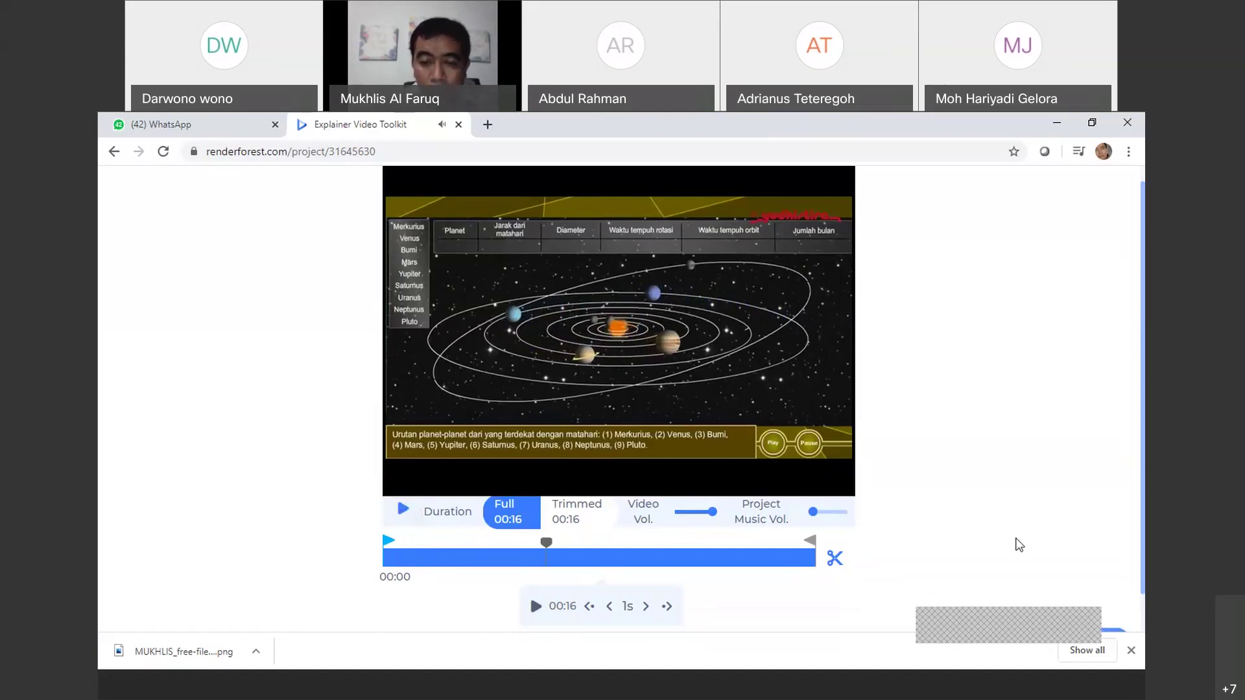
{"action": "scroll", "coordinate": [1018, 545], "scroll_direction": "down", "scroll_amount": 1}
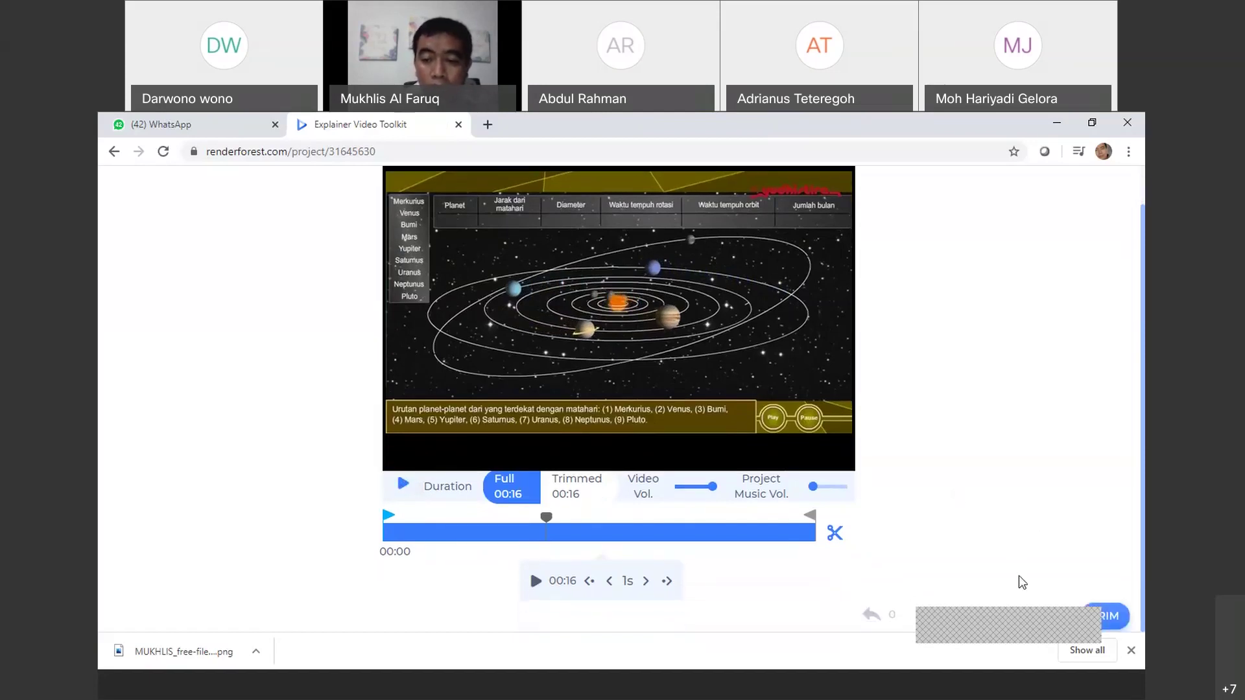
{"action": "left_click", "coordinate": [1100, 624]}
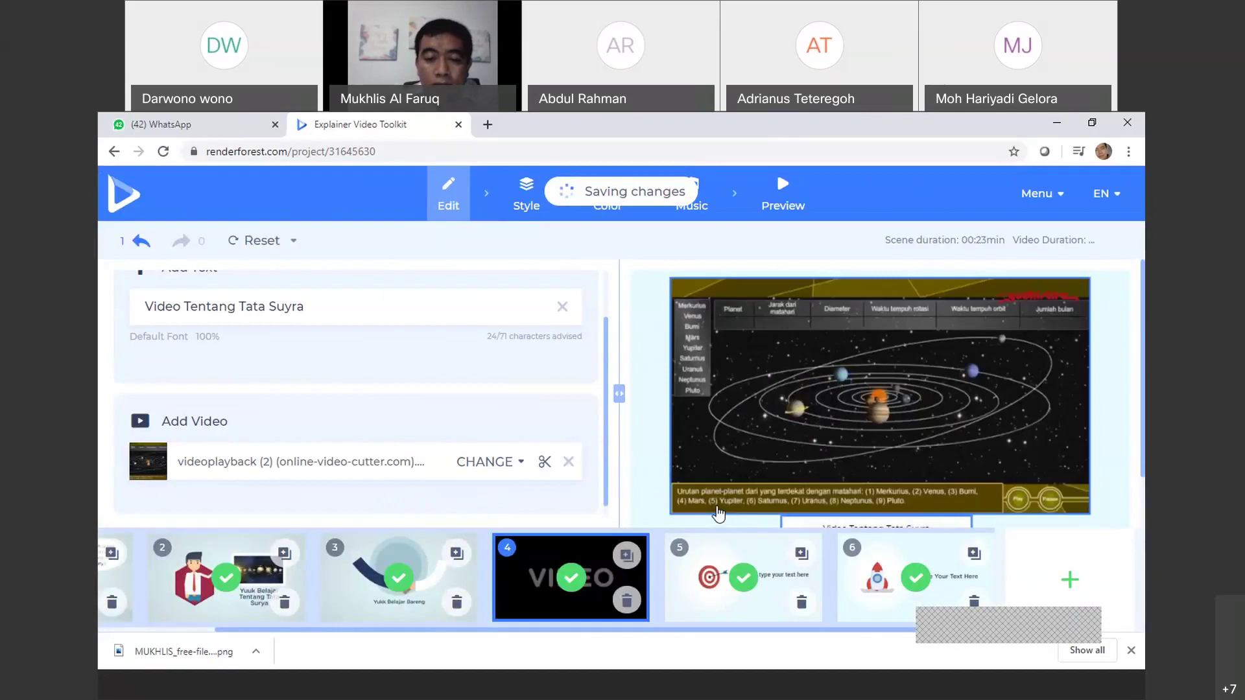
Move the rocket scene to fifth place and set its text to "Yuuk kita menjelajah Angkasa Luar"
{"action": "left_click_drag", "start_coordinate": [852, 575], "coordinate": [741, 579]}
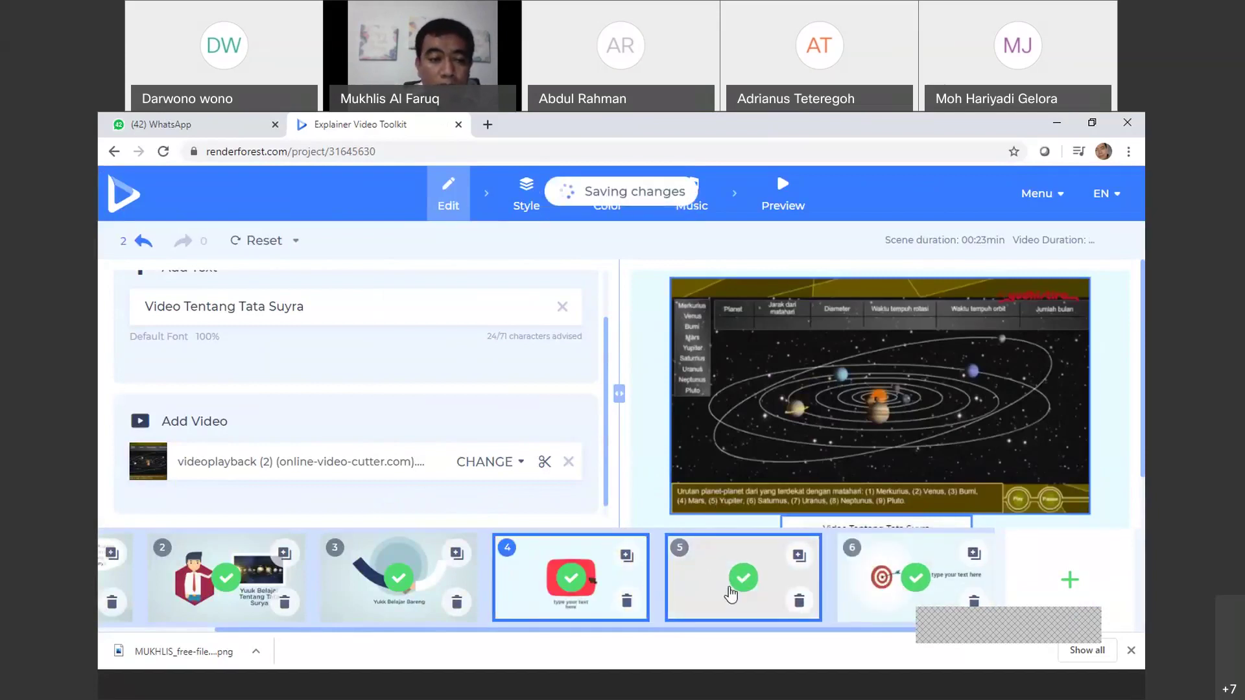
{"action": "left_click", "coordinate": [726, 590]}
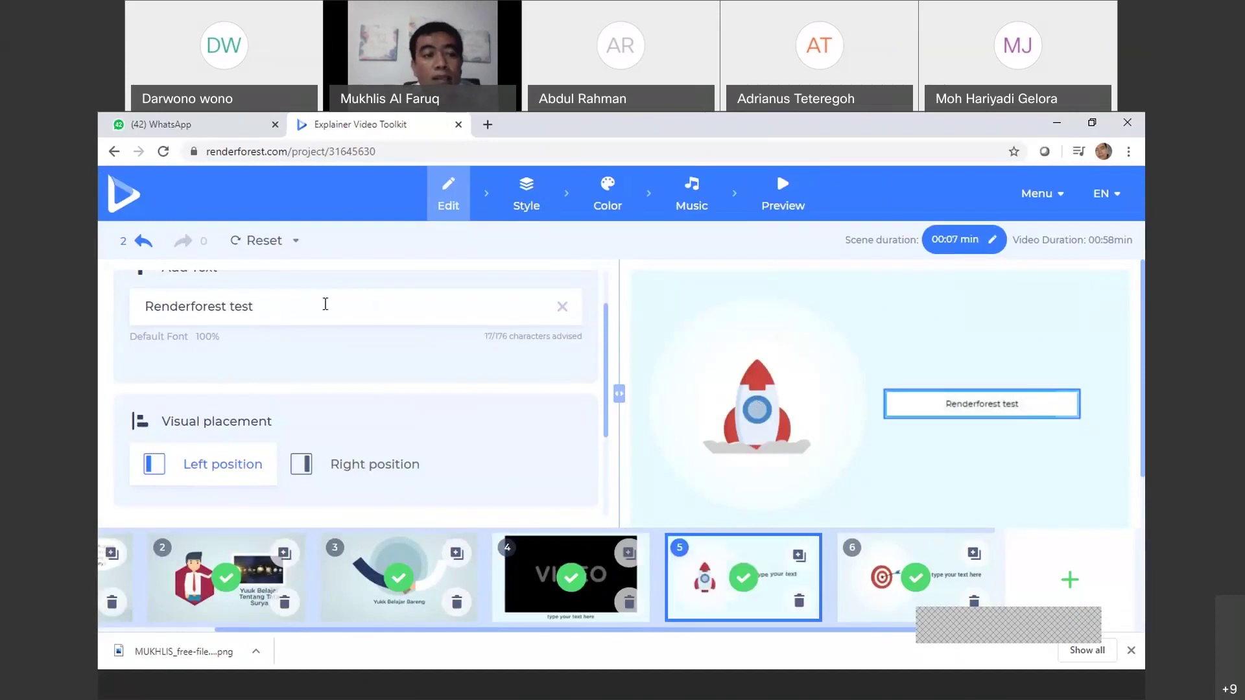
{"action": "left_click", "coordinate": [150, 317]}
{"action": "triple_click", "coordinate": [135, 313]}
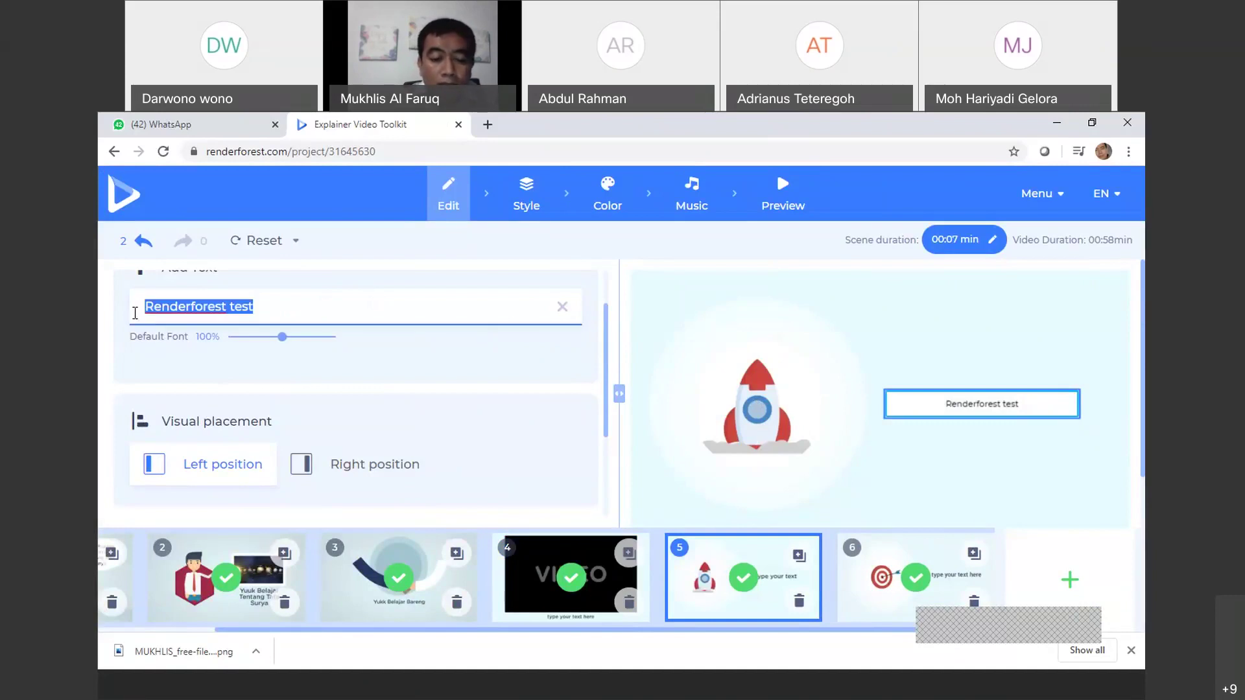
{"action": "type", "text": "Yuuk ki"}
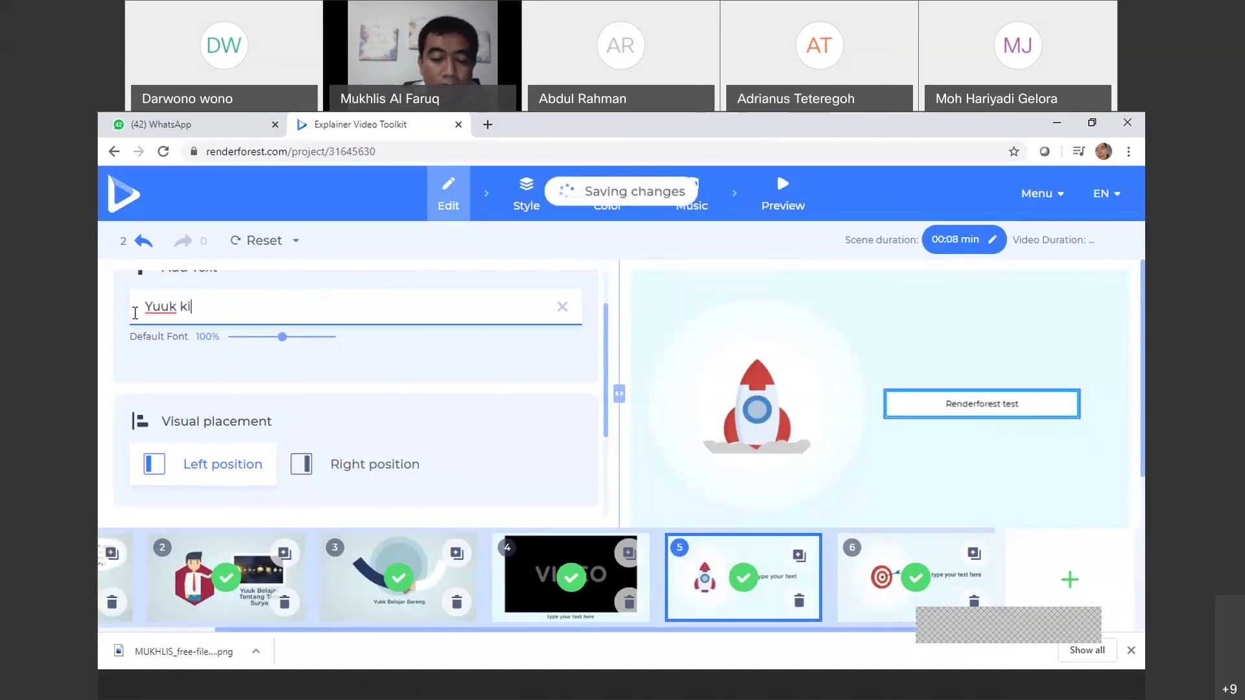
{"action": "type", "text": "ta menjel"}
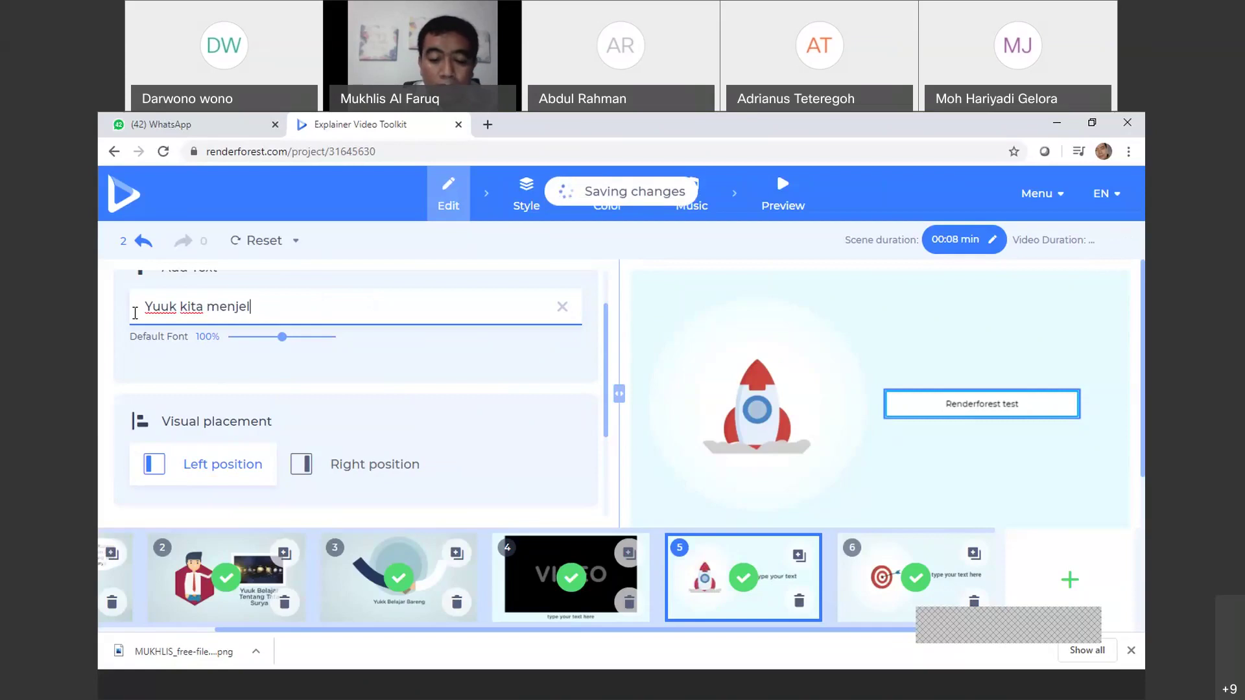
{"action": "type", "text": "ajah Angkasa Luar"}
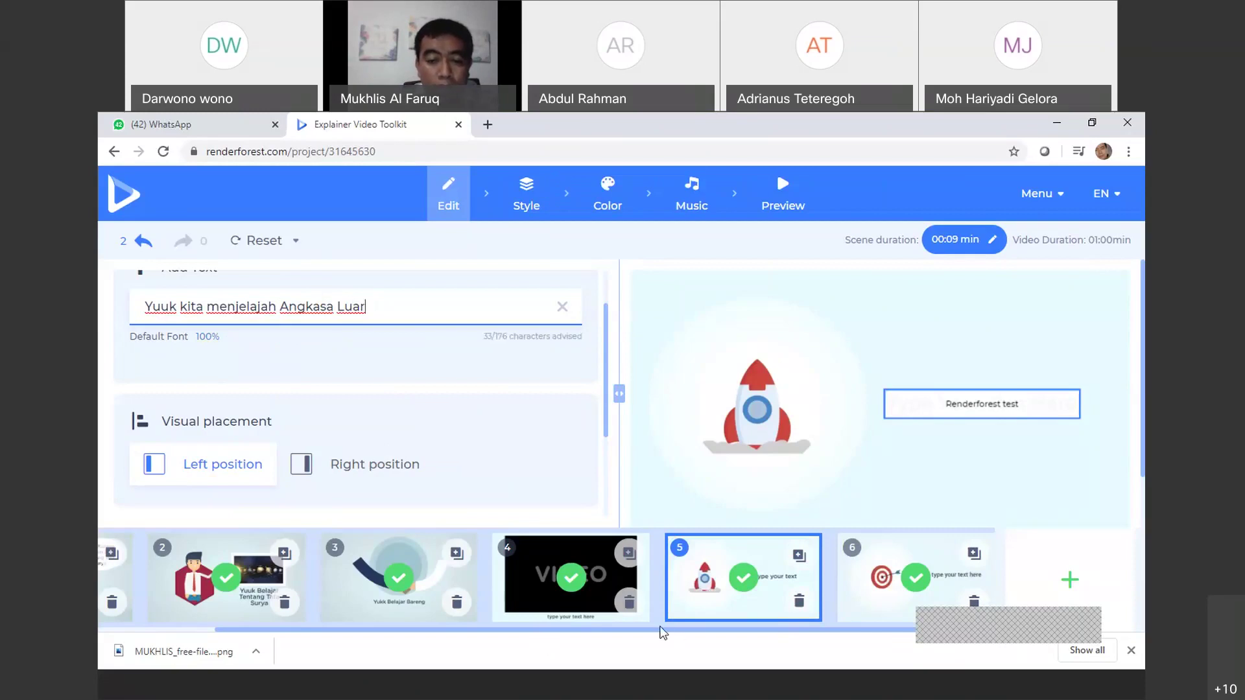
Insert the "Scrolling presentation boards/ 5 image holders on the left" scene from Image Holders after the rocket scene
{"action": "left_click", "coordinate": [1065, 619]}
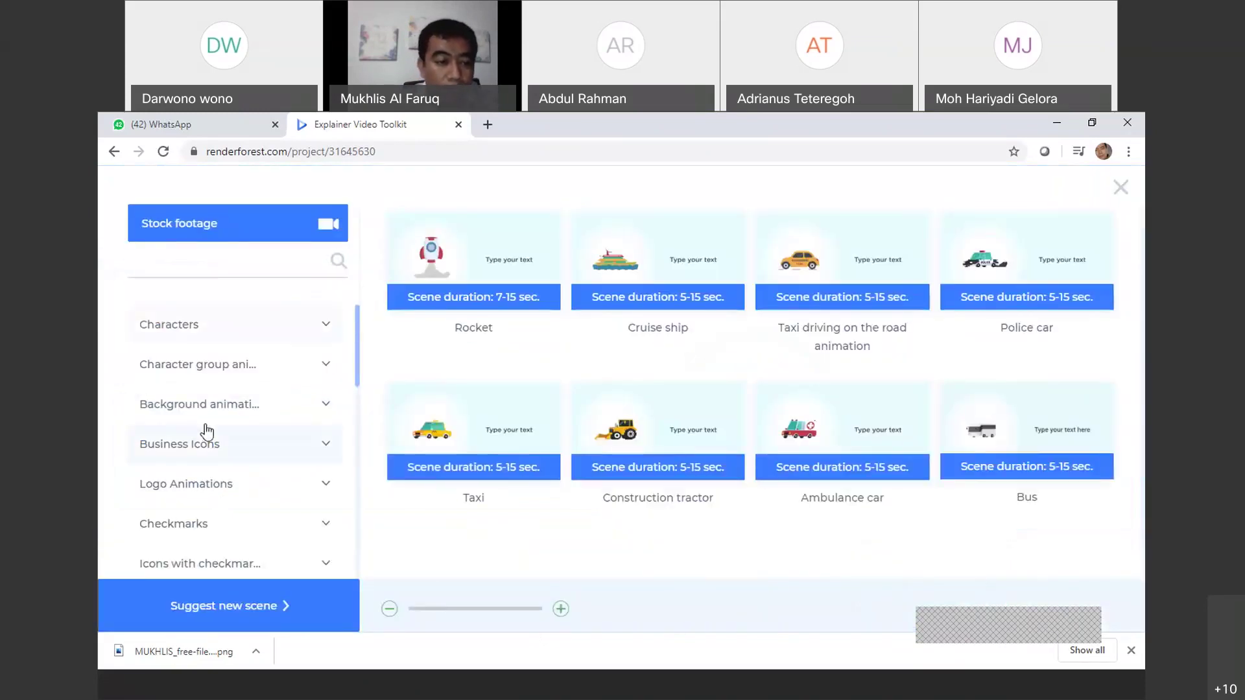
{"action": "left_click_drag", "start_coordinate": [361, 374], "coordinate": [356, 404]}
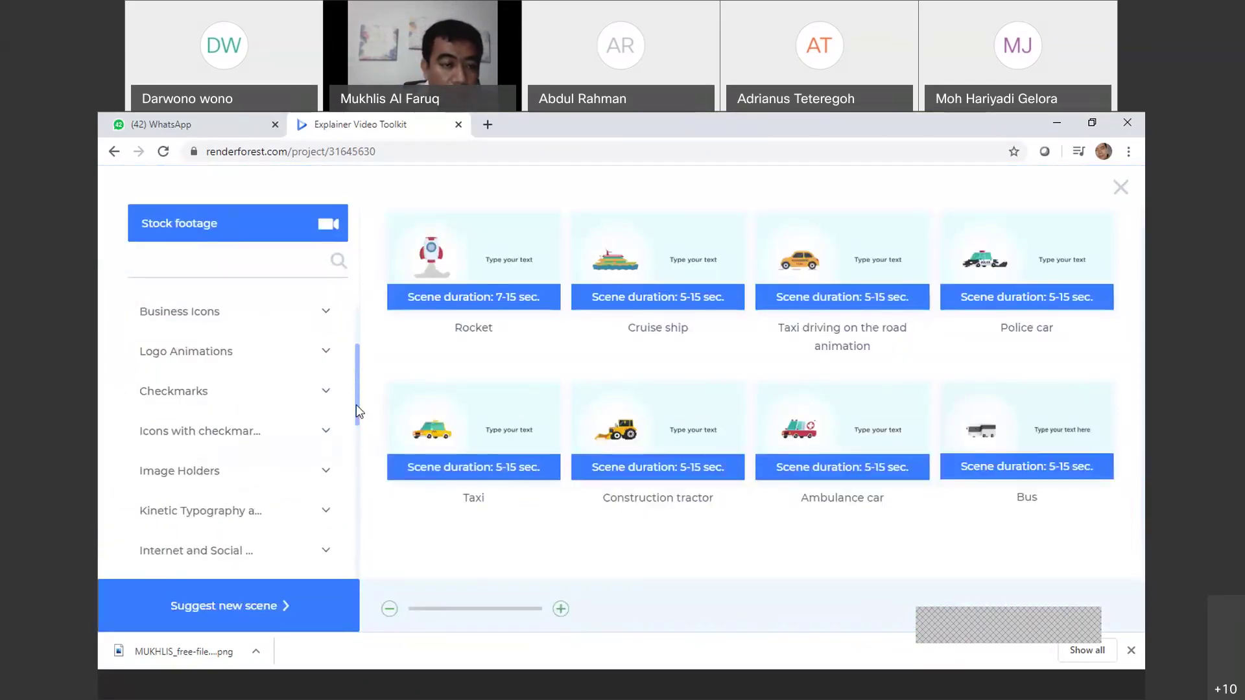
{"action": "left_click", "coordinate": [205, 466]}
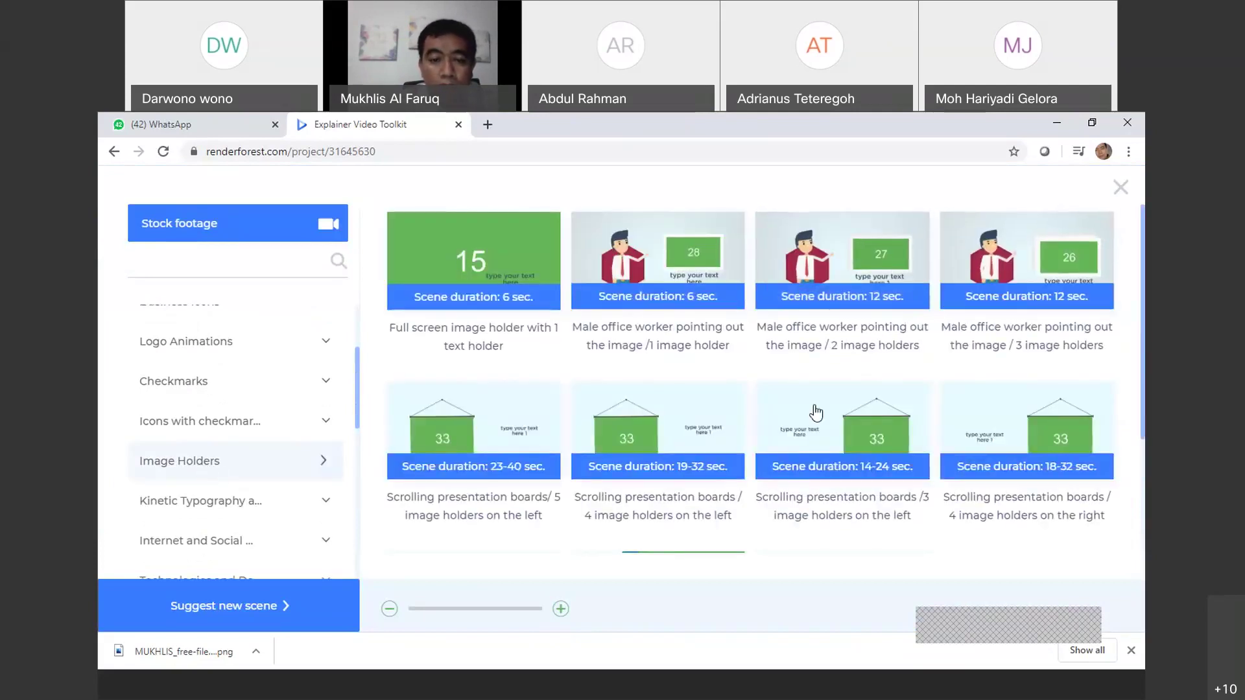
{"action": "left_click", "coordinate": [470, 446]}
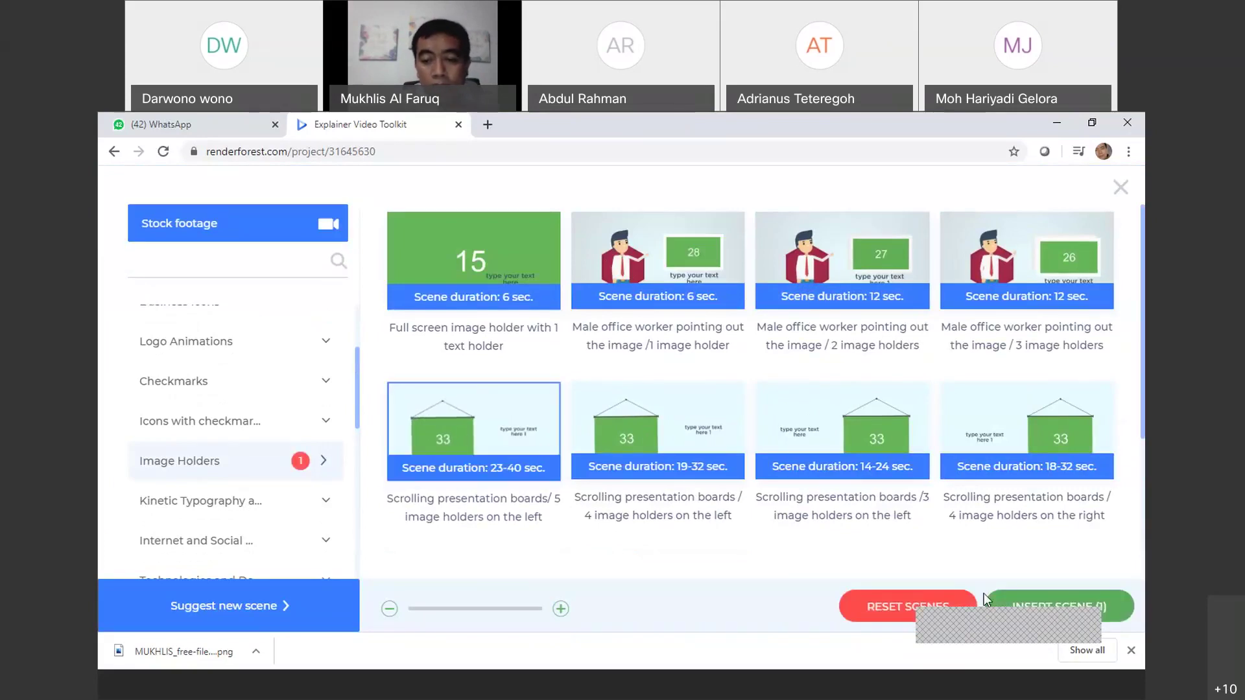
{"action": "left_click", "coordinate": [1015, 602]}
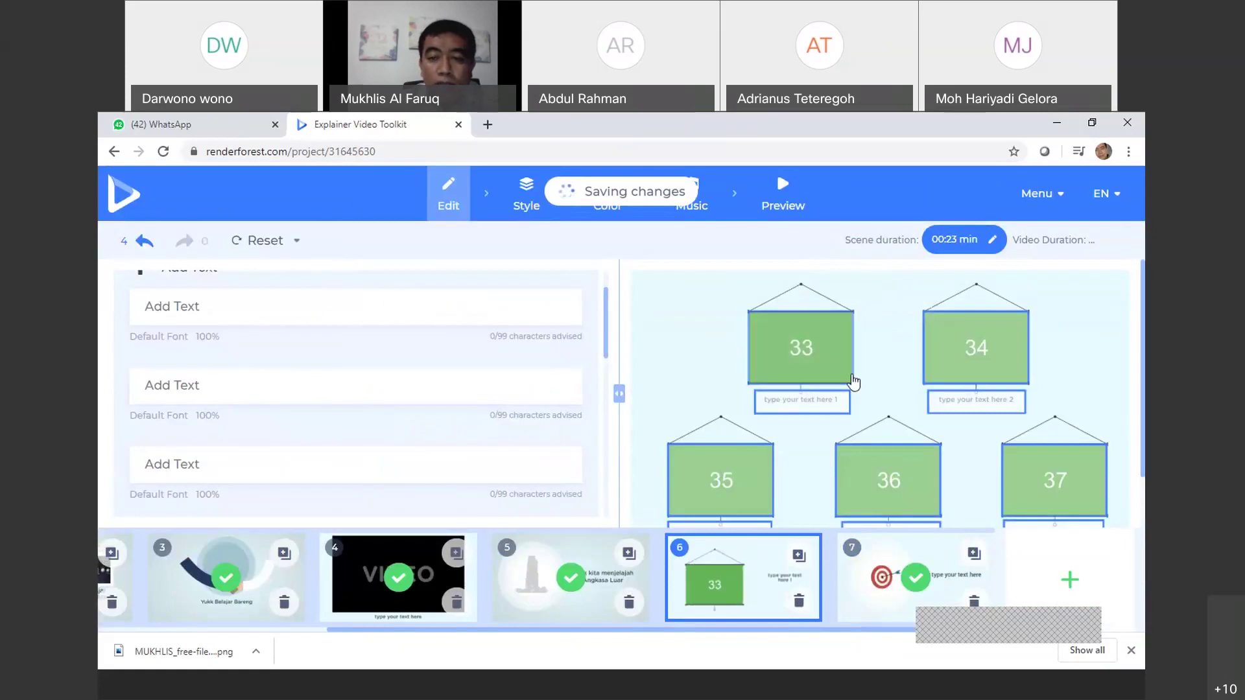
Upload the Venus picture from the Video Ceate folder into the first image holder of scene 6
{"action": "left_click", "coordinate": [817, 354]}
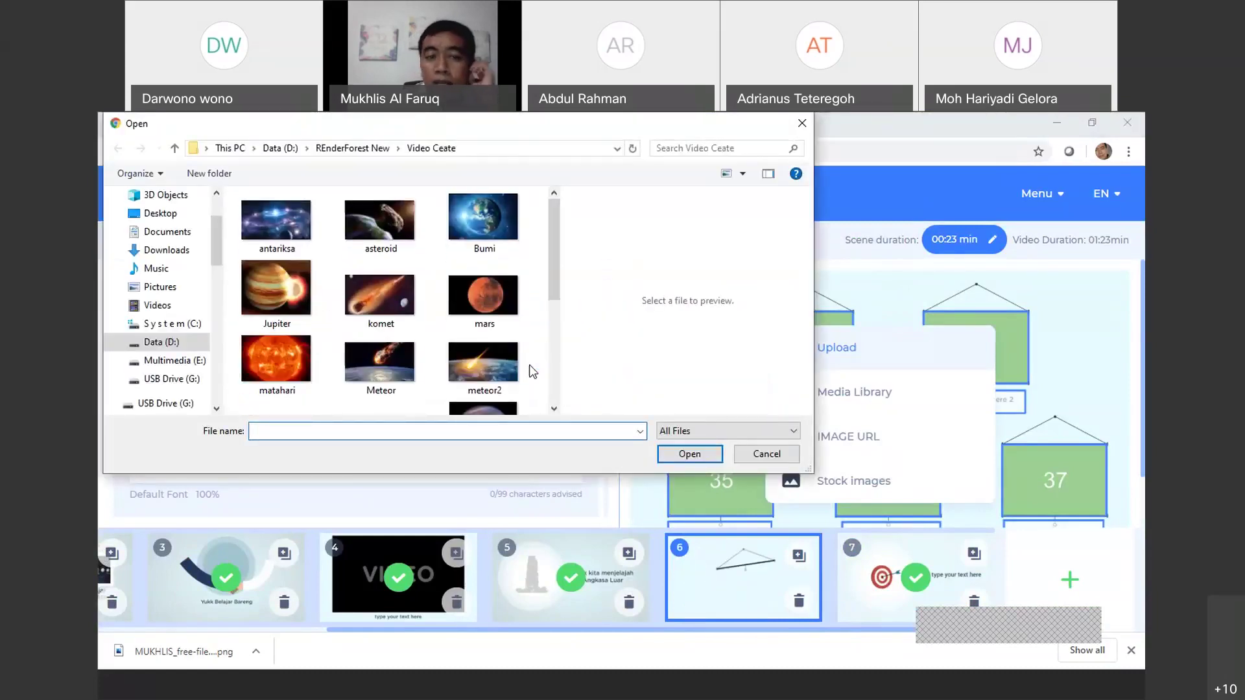
{"action": "scroll", "coordinate": [533, 280], "scroll_direction": "down", "scroll_amount": 3}
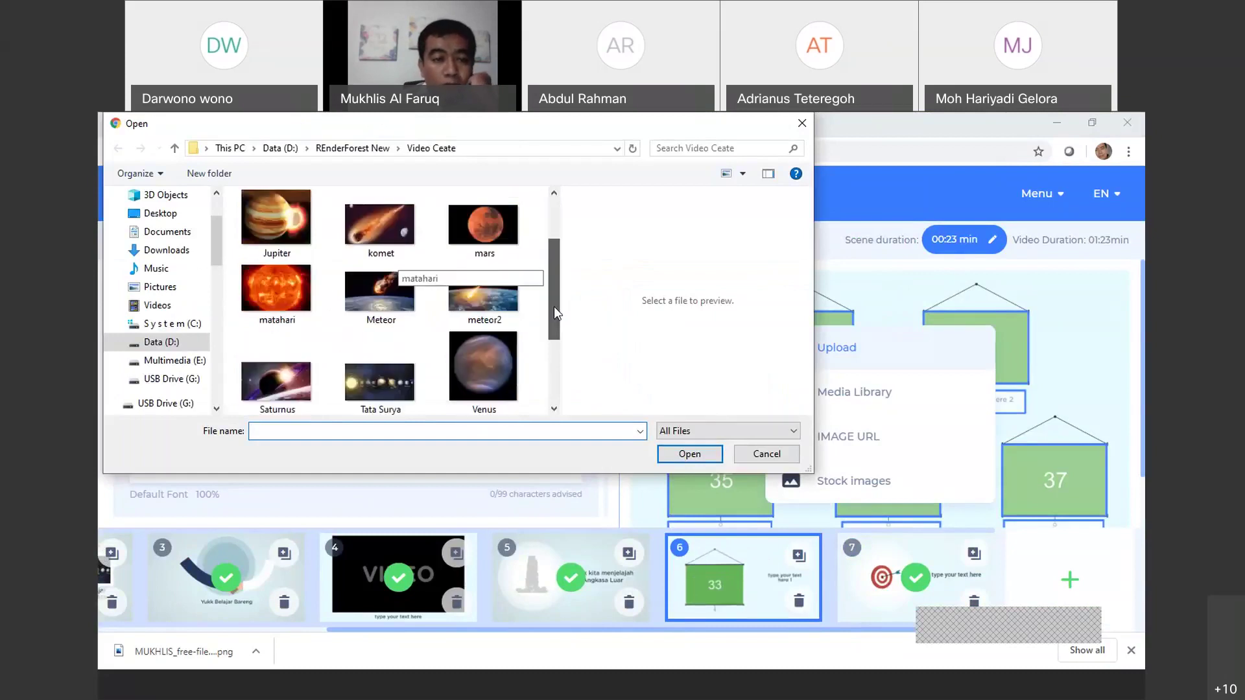
{"action": "left_click", "coordinate": [509, 325]}
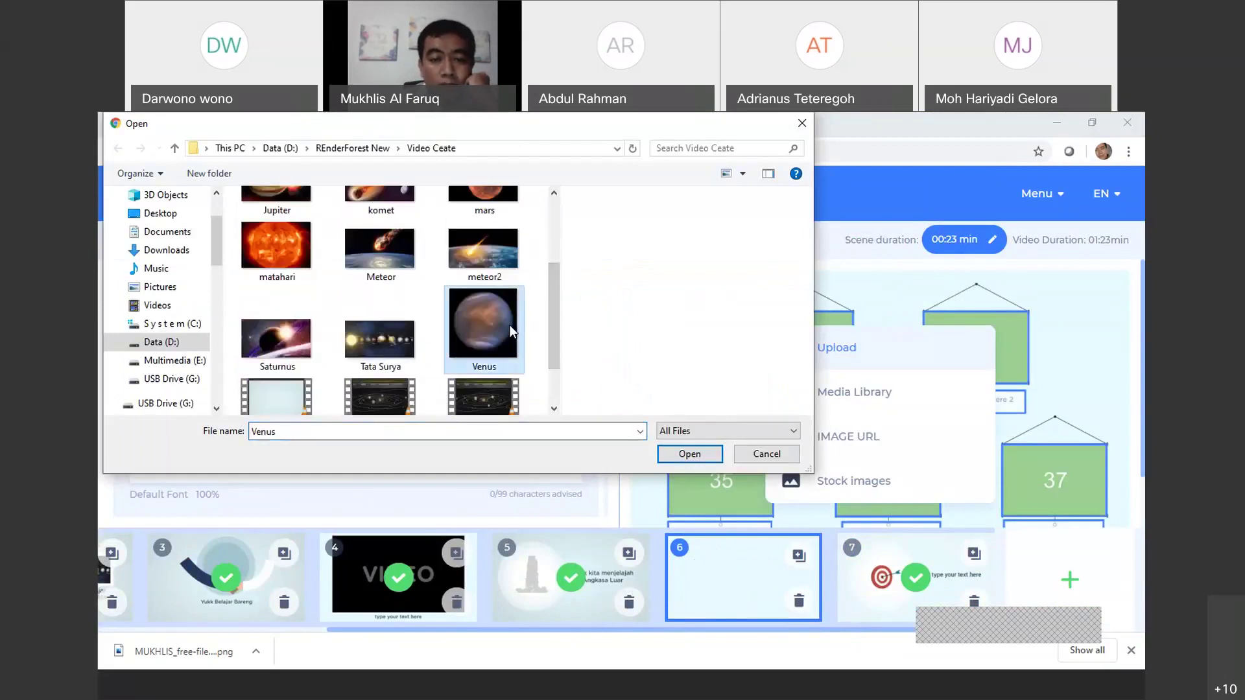
{"action": "left_click", "coordinate": [677, 459]}
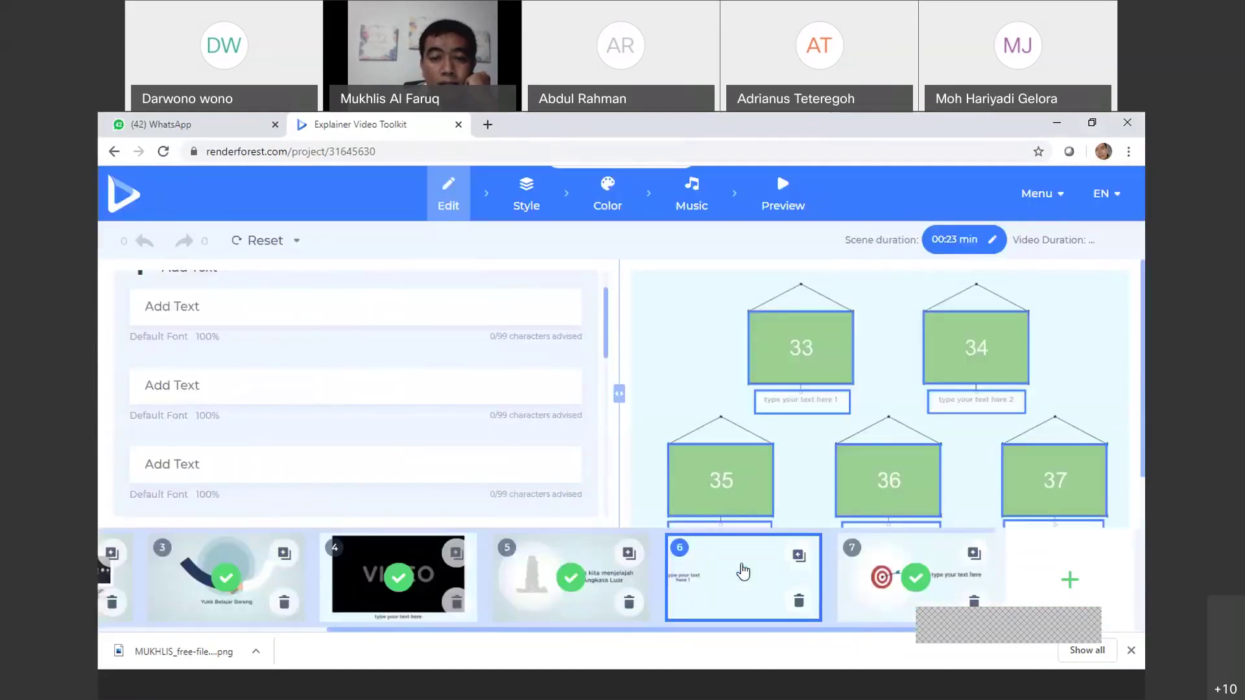
Set the caption under the first image holder of scene 6 to "Venus" and save it
{"action": "left_click", "coordinate": [802, 400]}
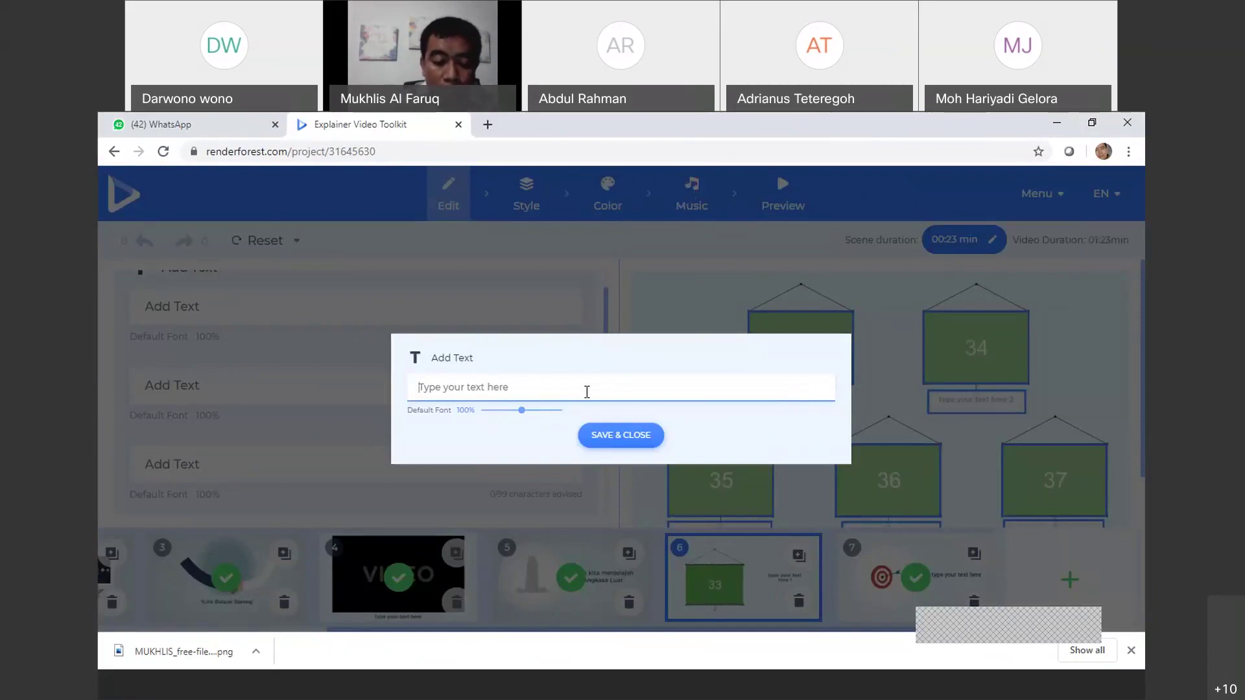
{"action": "type", "text": "Ven"}
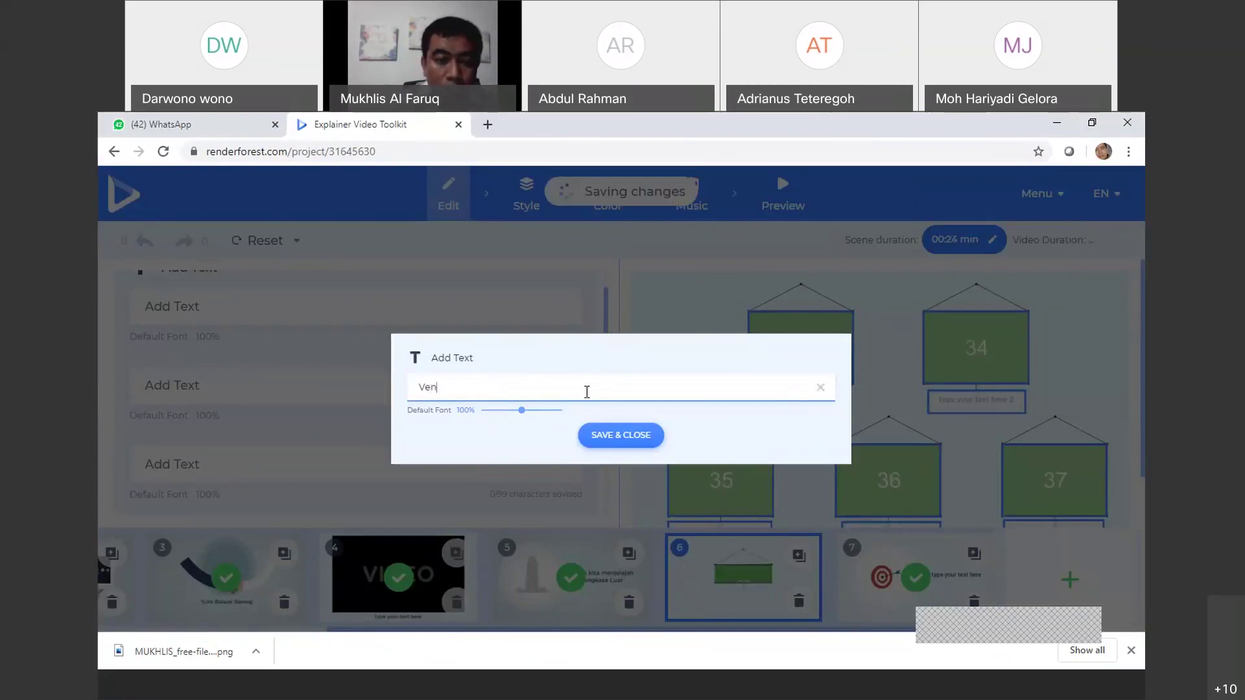
{"action": "type", "text": "us"}
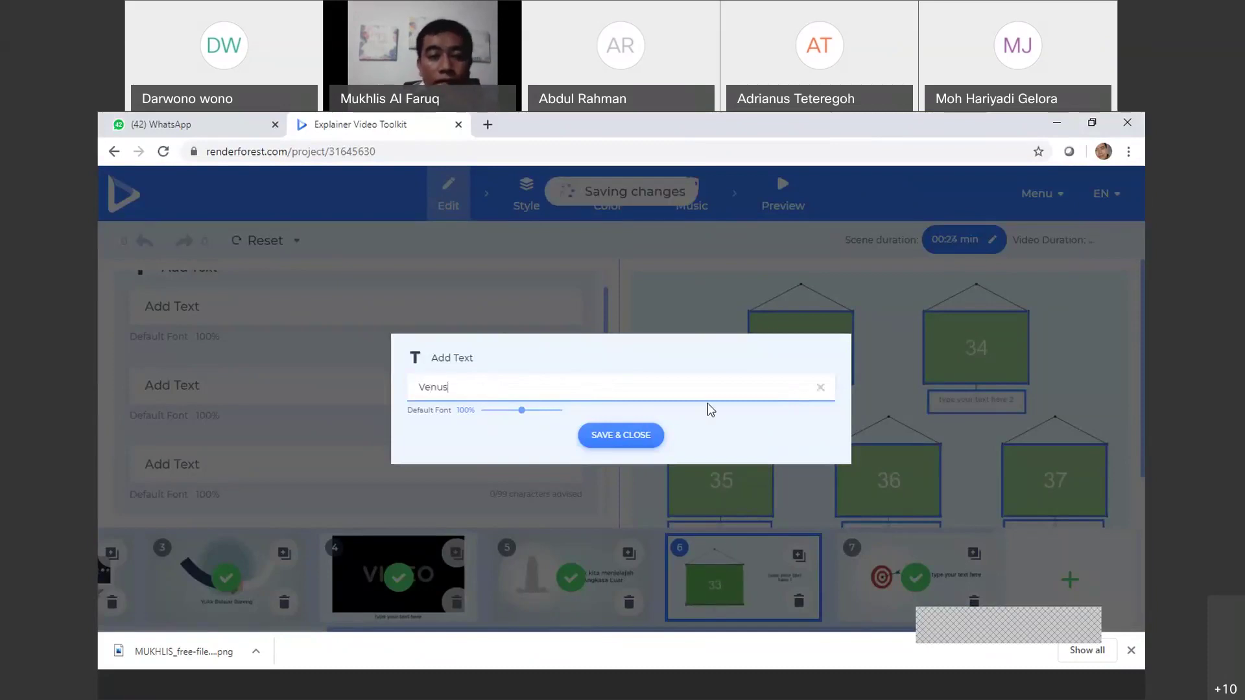
{"action": "left_click", "coordinate": [633, 435]}
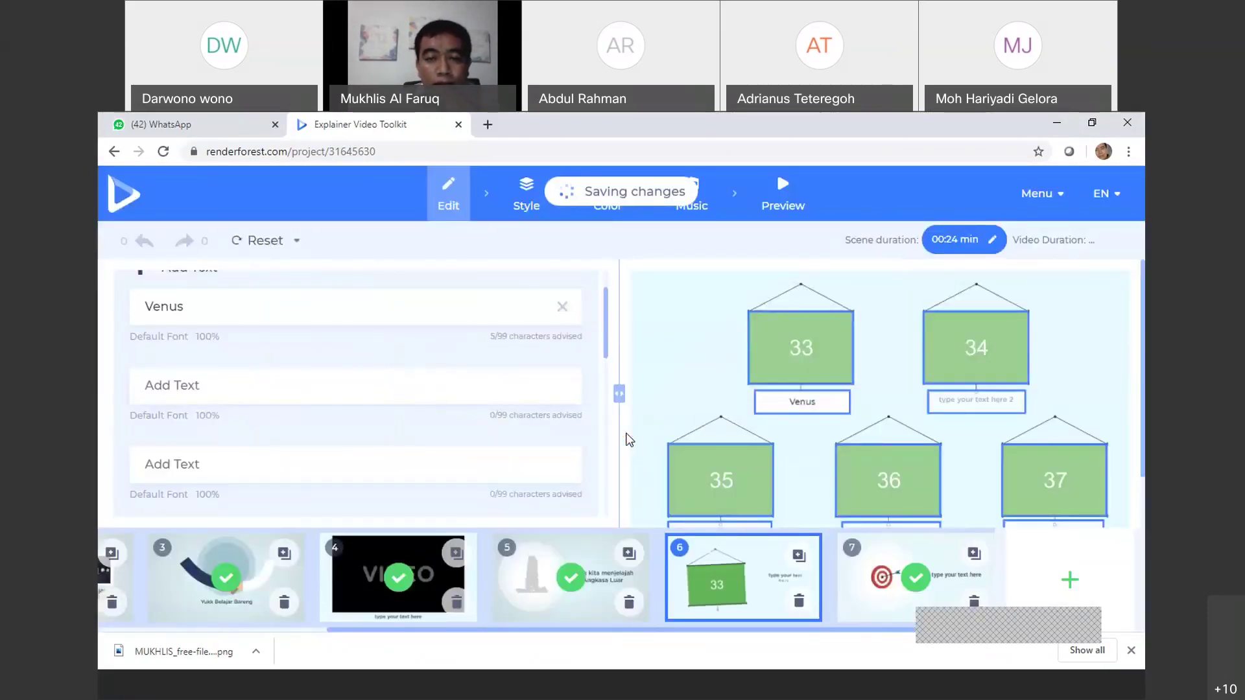
Upload the mars picture from the Video Ceate folder into the second image holder of scene 6, keeping its default crop
{"action": "left_click", "coordinate": [976, 361]}
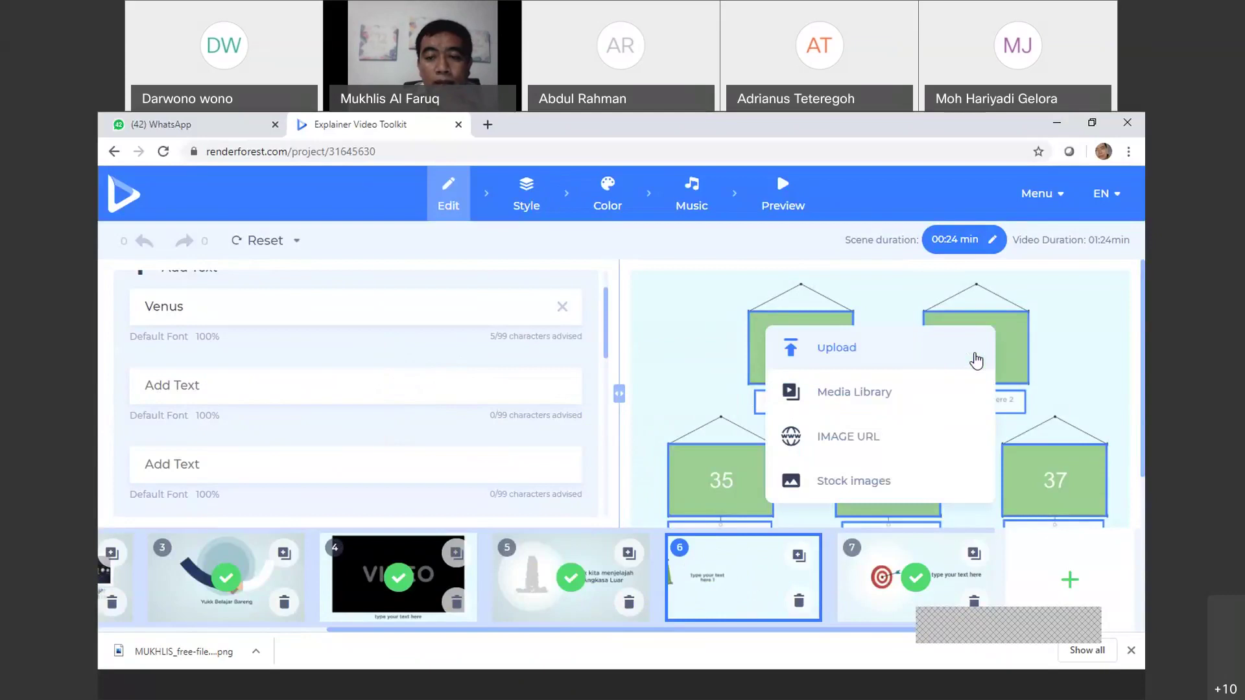
{"action": "left_click", "coordinate": [838, 352]}
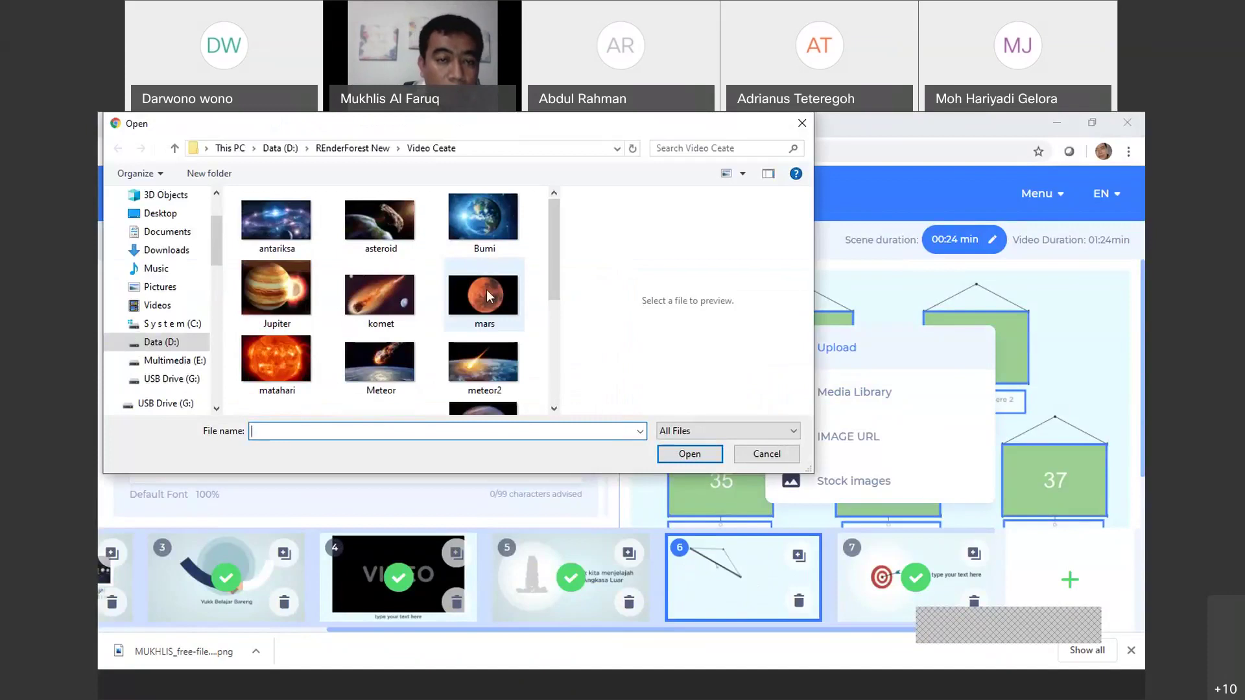
{"action": "left_click", "coordinate": [483, 292]}
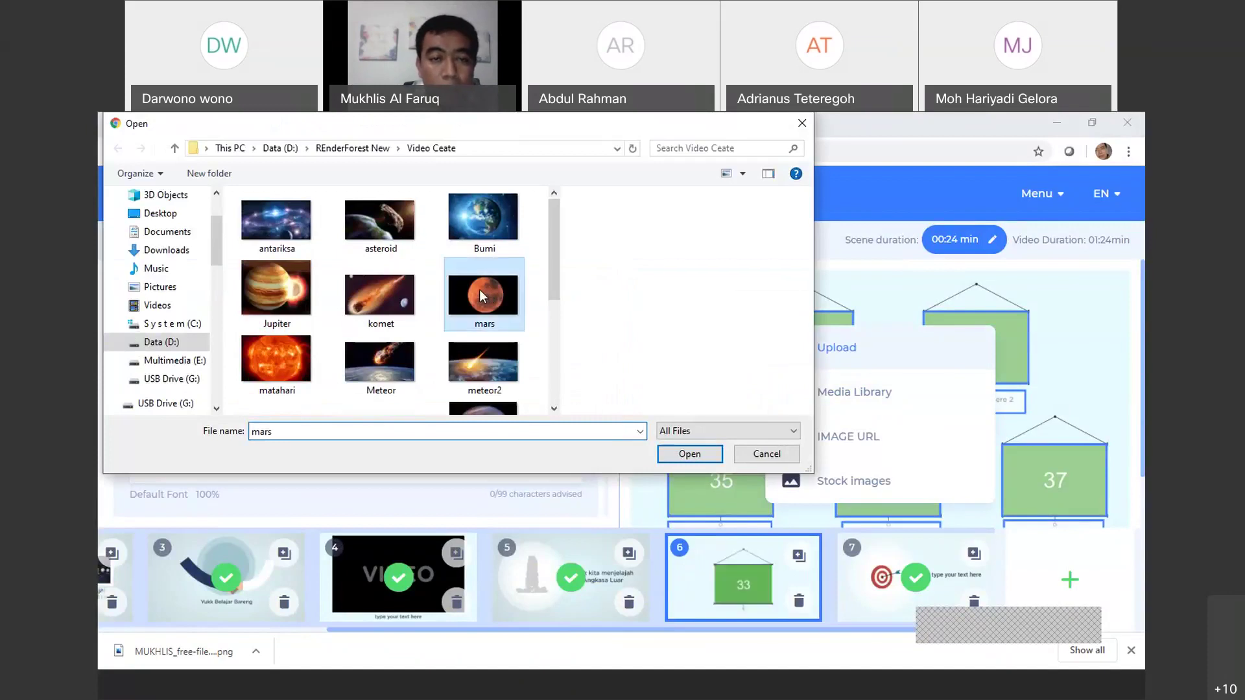
{"action": "left_click", "coordinate": [704, 454]}
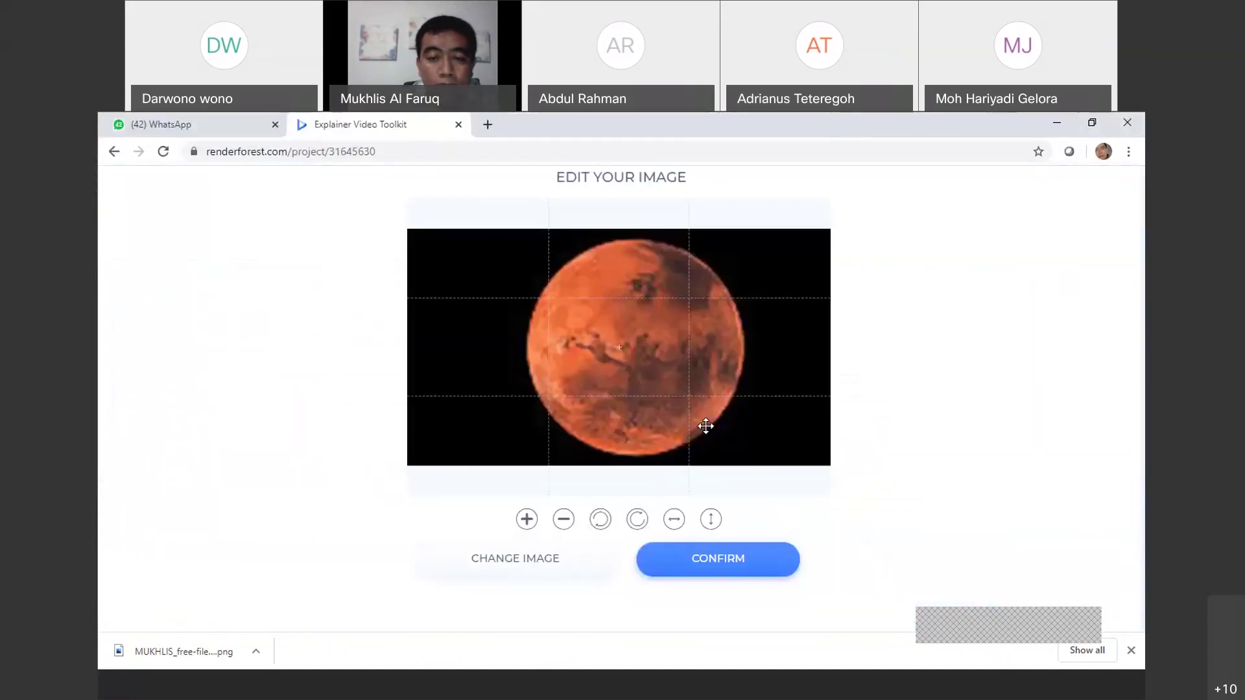
{"action": "left_click", "coordinate": [730, 559]}
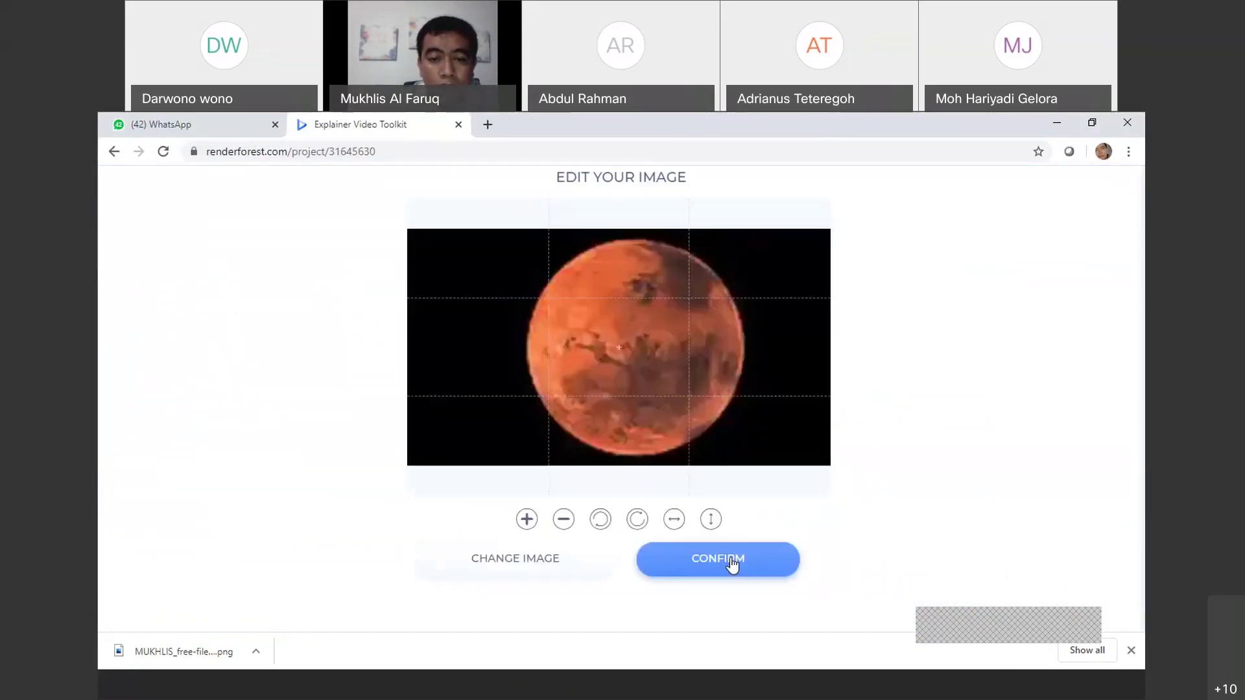
{"action": "left_click", "coordinate": [733, 563]}
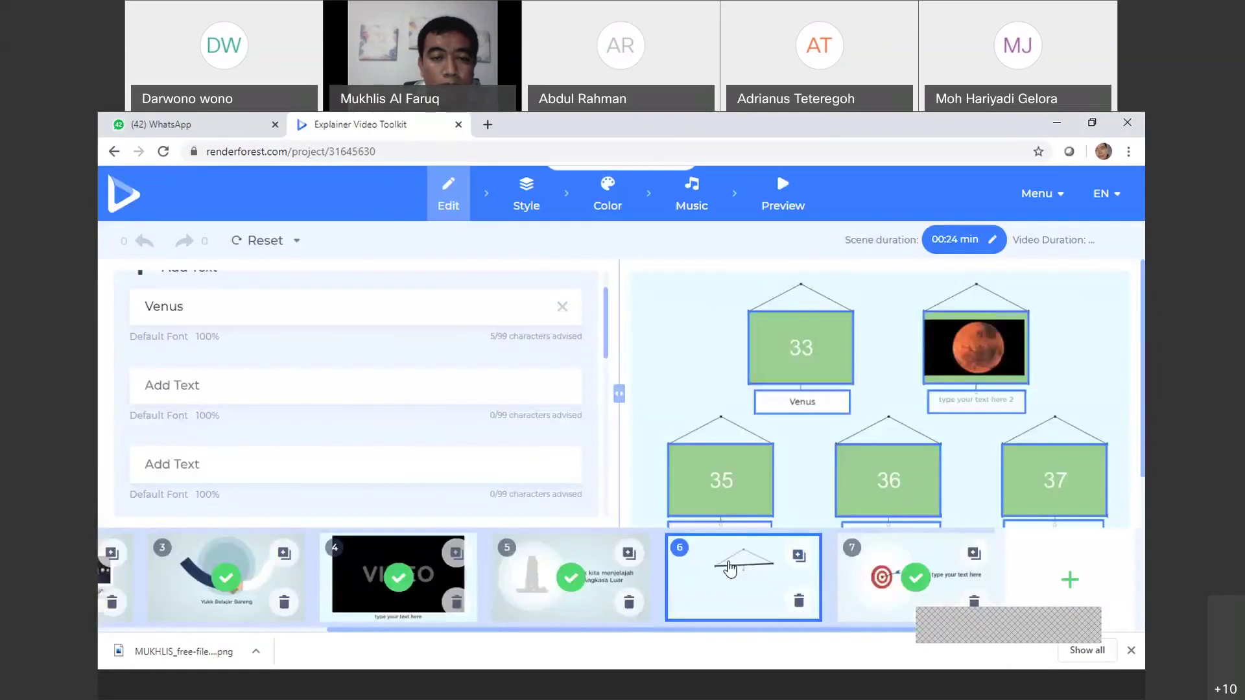
Upload the Jupiter picture from the Video Ceate folder into the third image holder of scene 6, keeping its default crop
{"action": "left_click", "coordinate": [809, 356]}
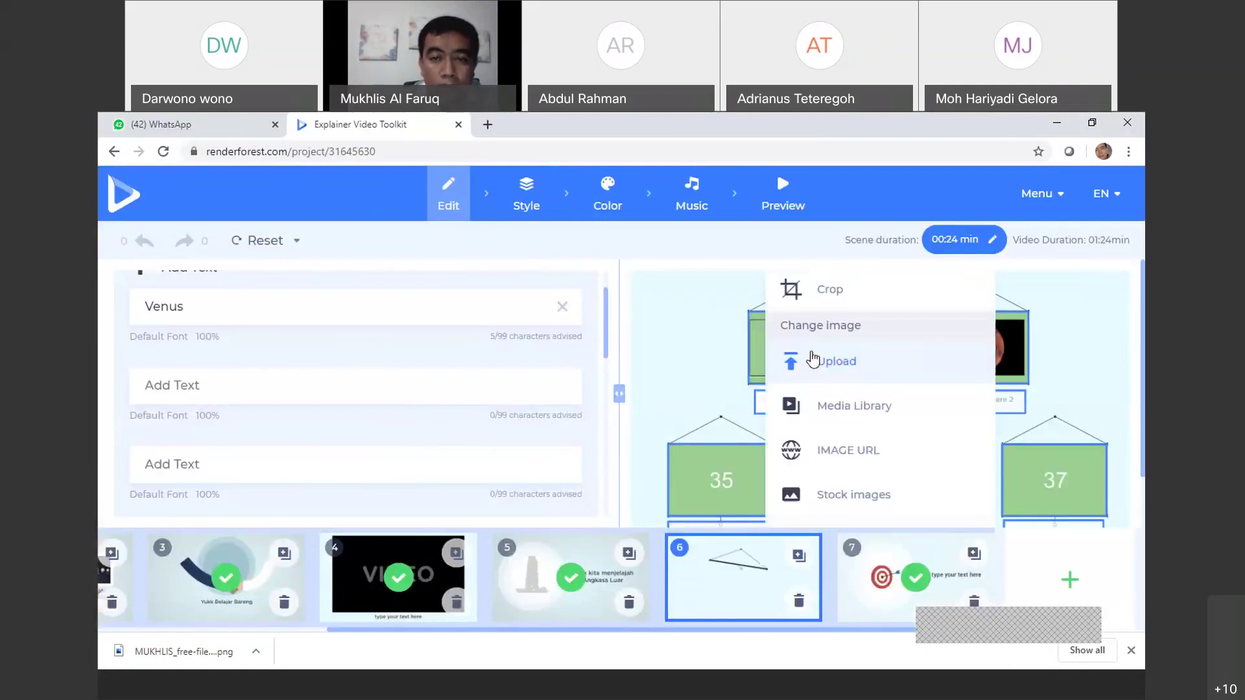
{"action": "left_click", "coordinate": [700, 325]}
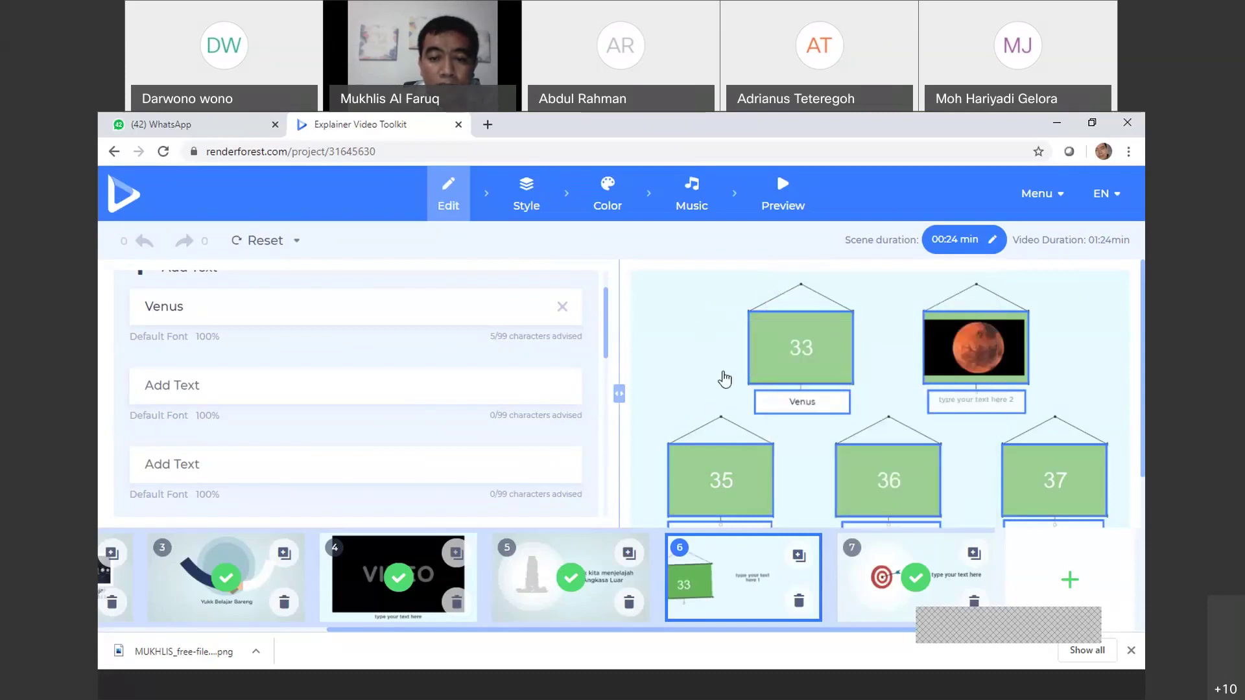
{"action": "left_click", "coordinate": [718, 478]}
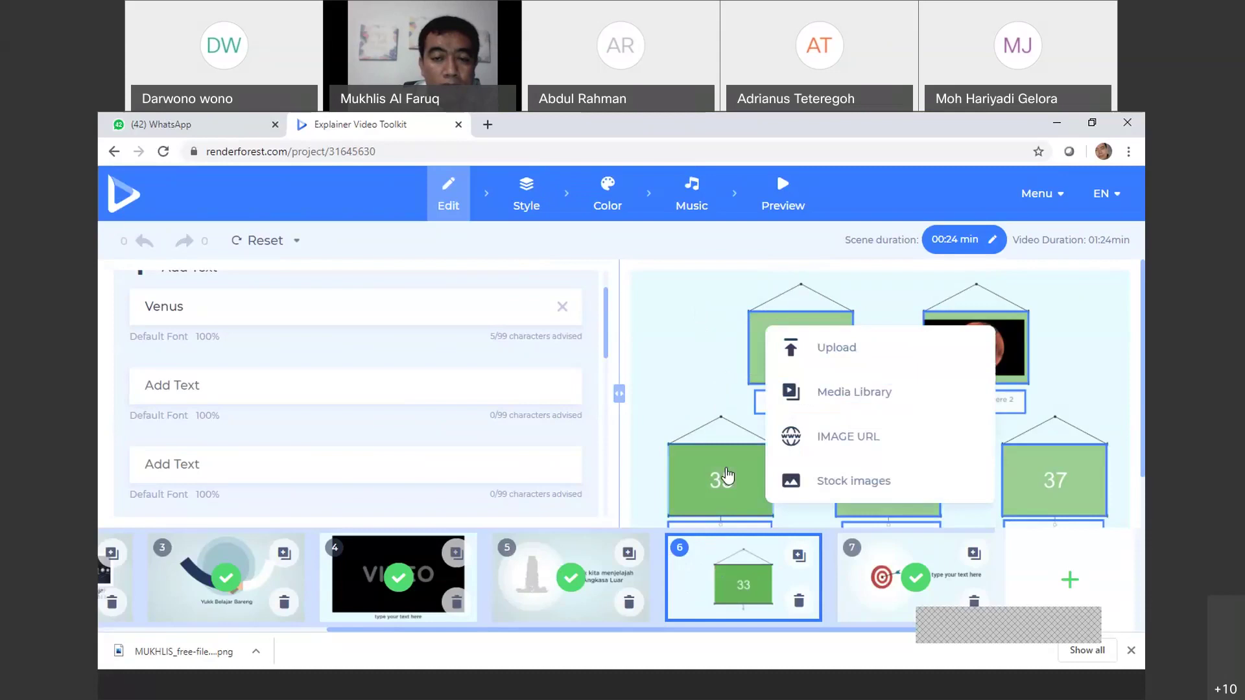
{"action": "left_click", "coordinate": [889, 356]}
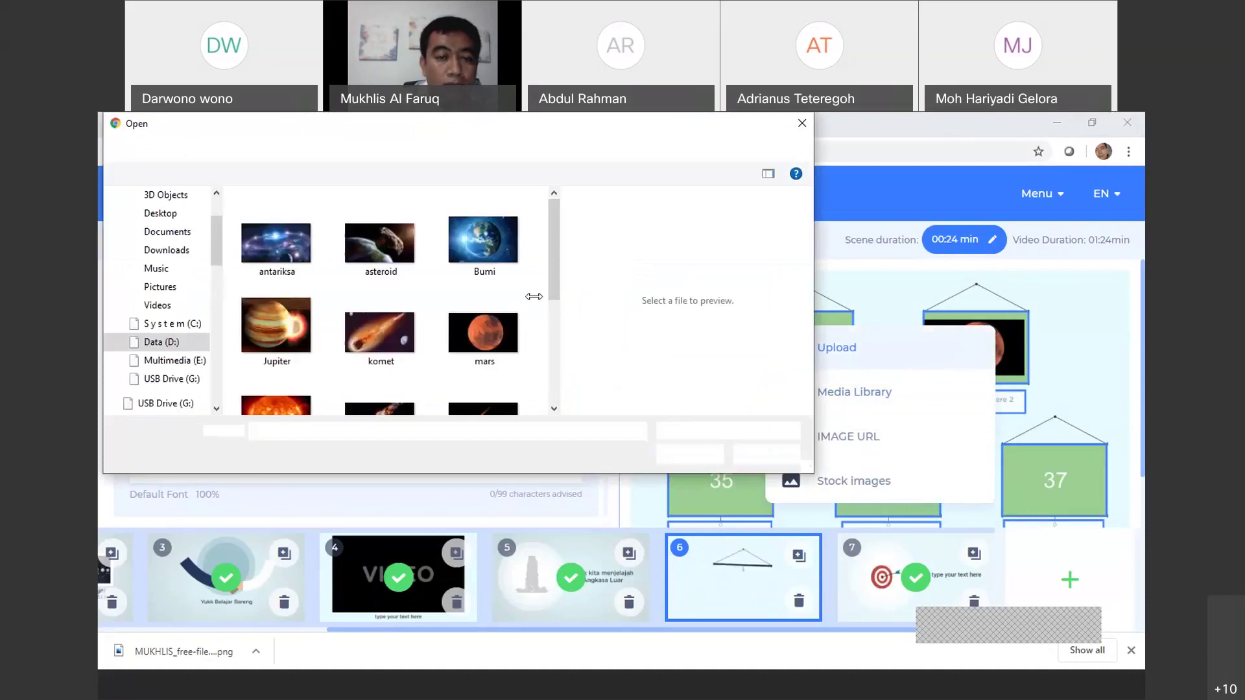
{"action": "left_click", "coordinate": [689, 454]}
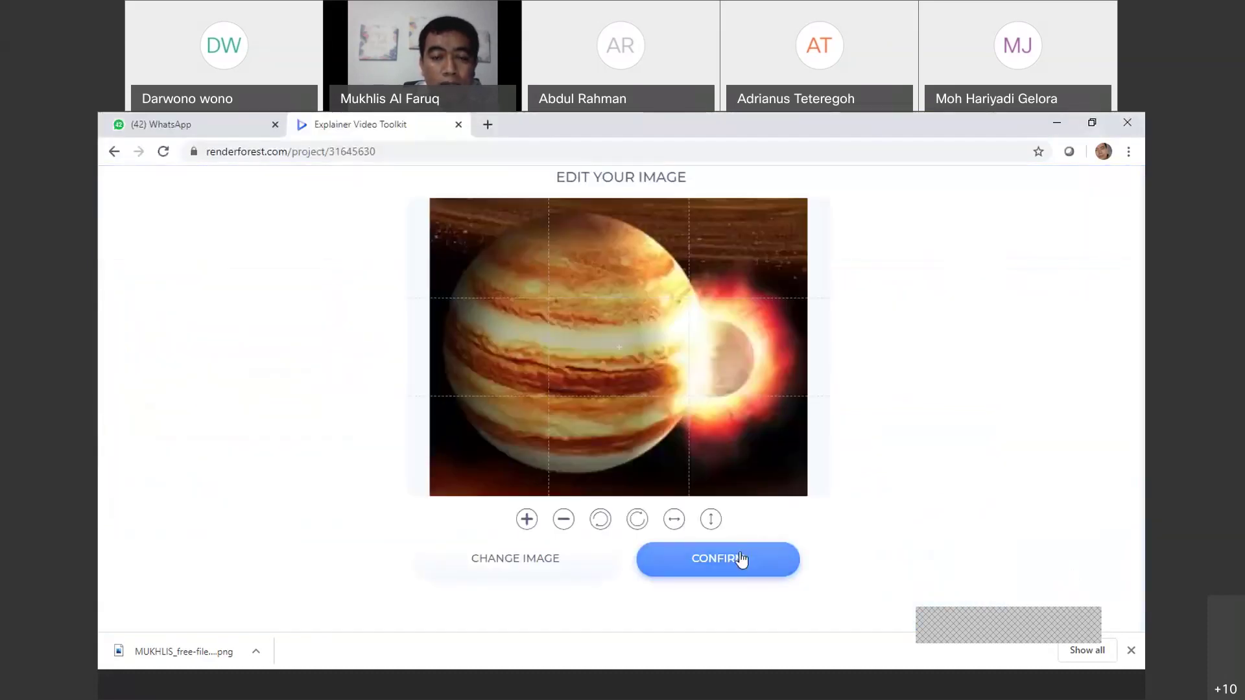
{"action": "left_click", "coordinate": [743, 559]}
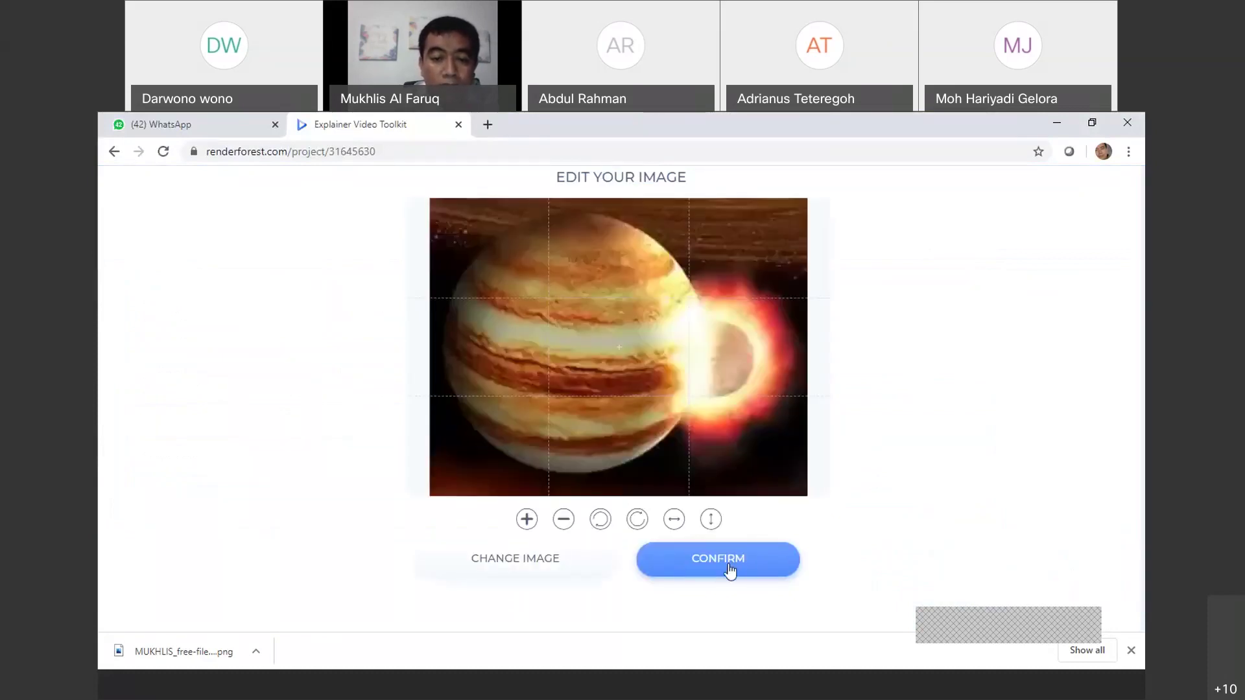
{"action": "left_click", "coordinate": [729, 568]}
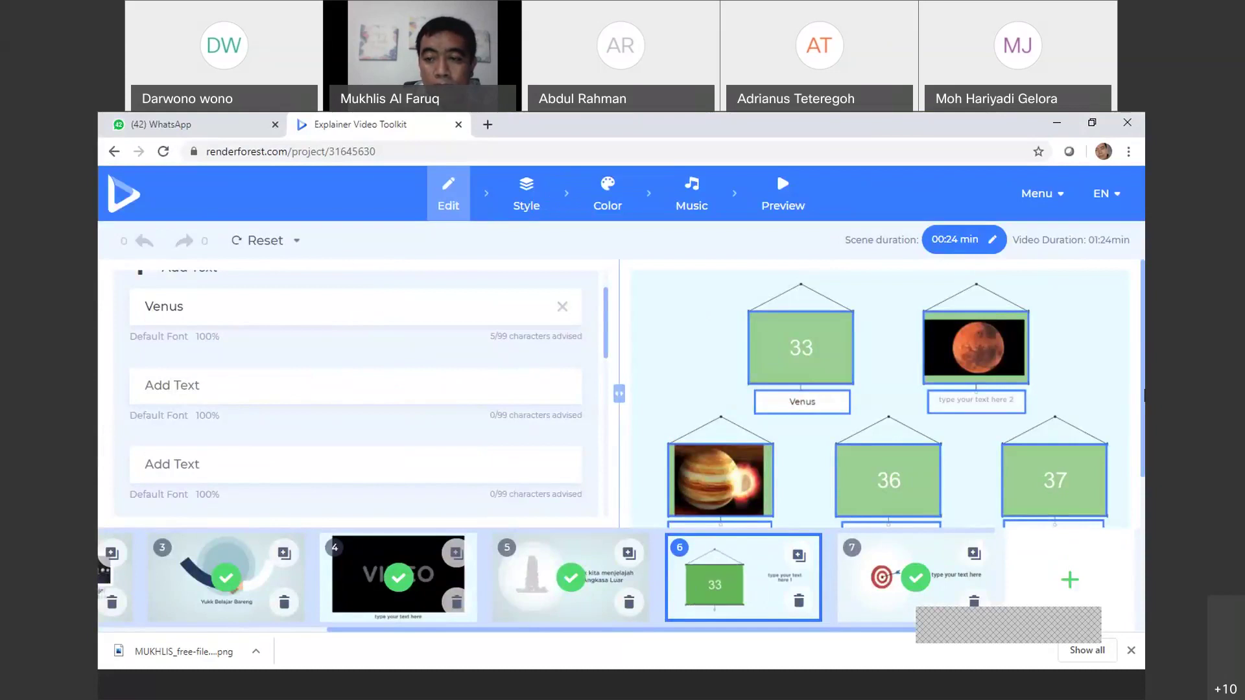
{"action": "scroll", "coordinate": [625, 467], "scroll_direction": "down", "scroll_amount": 1}
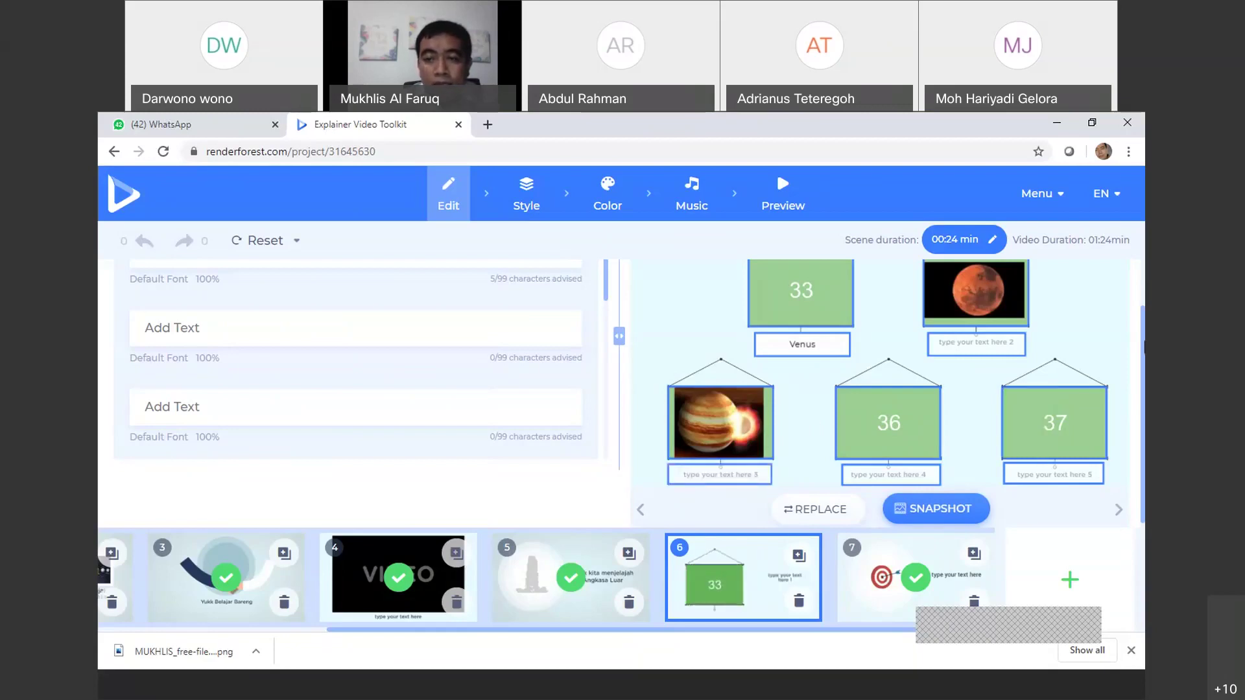
{"action": "scroll", "coordinate": [1140, 354], "scroll_direction": "up", "scroll_amount": 1}
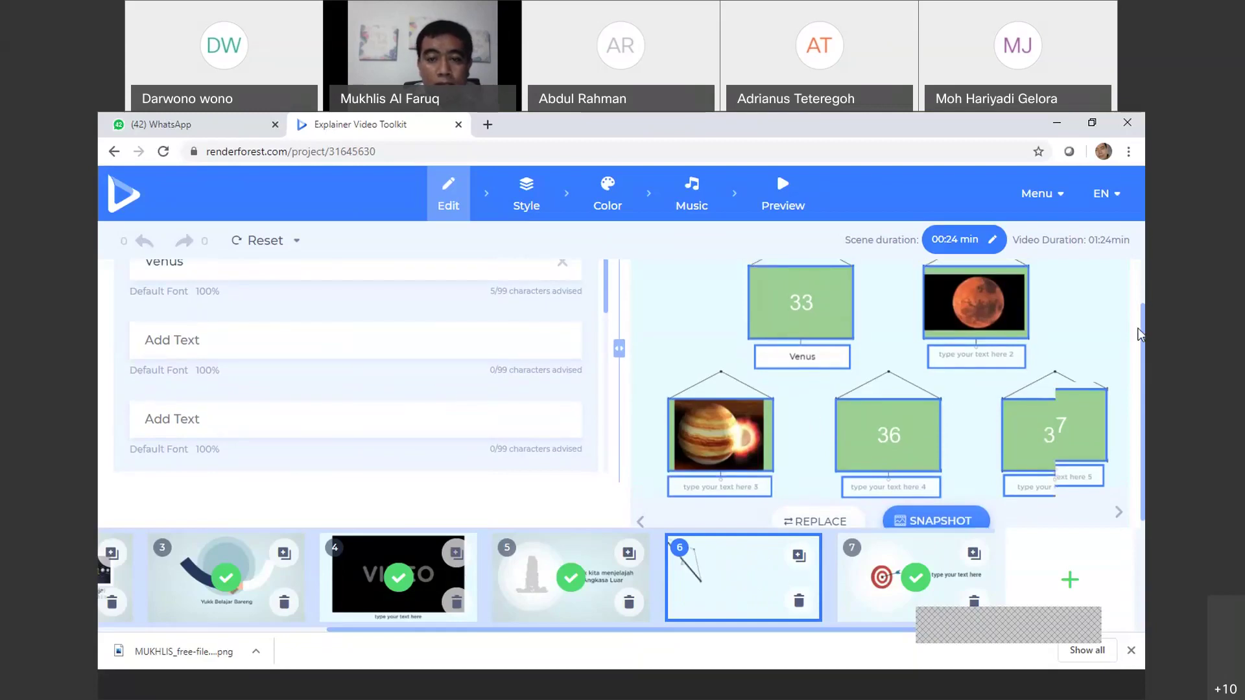
{"action": "scroll", "coordinate": [1134, 347], "scroll_direction": "down", "scroll_amount": 1}
{"action": "scroll", "coordinate": [1135, 340], "scroll_direction": "up", "scroll_amount": 2}
{"action": "scroll", "coordinate": [1135, 340], "scroll_direction": "down", "scroll_amount": 2}
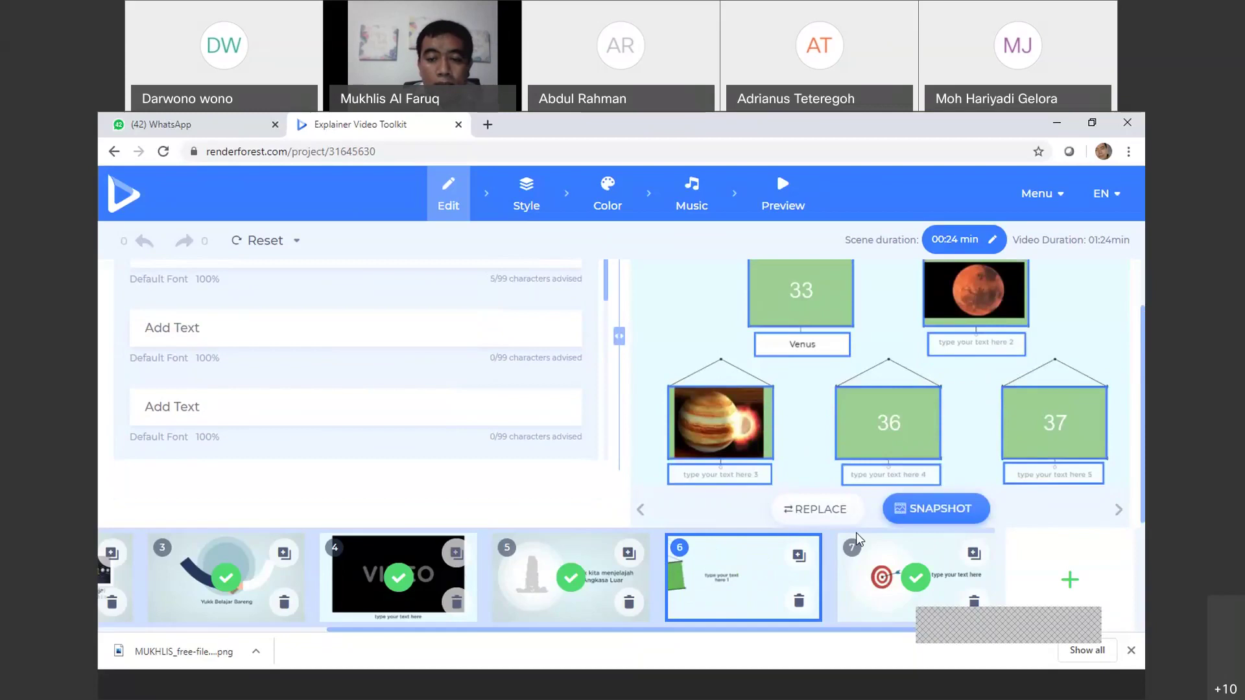
Set the text of scene 7, the target and arrow scene, to "Terima Kasih..bnyak belajar eaa"
{"action": "left_click", "coordinate": [873, 567]}
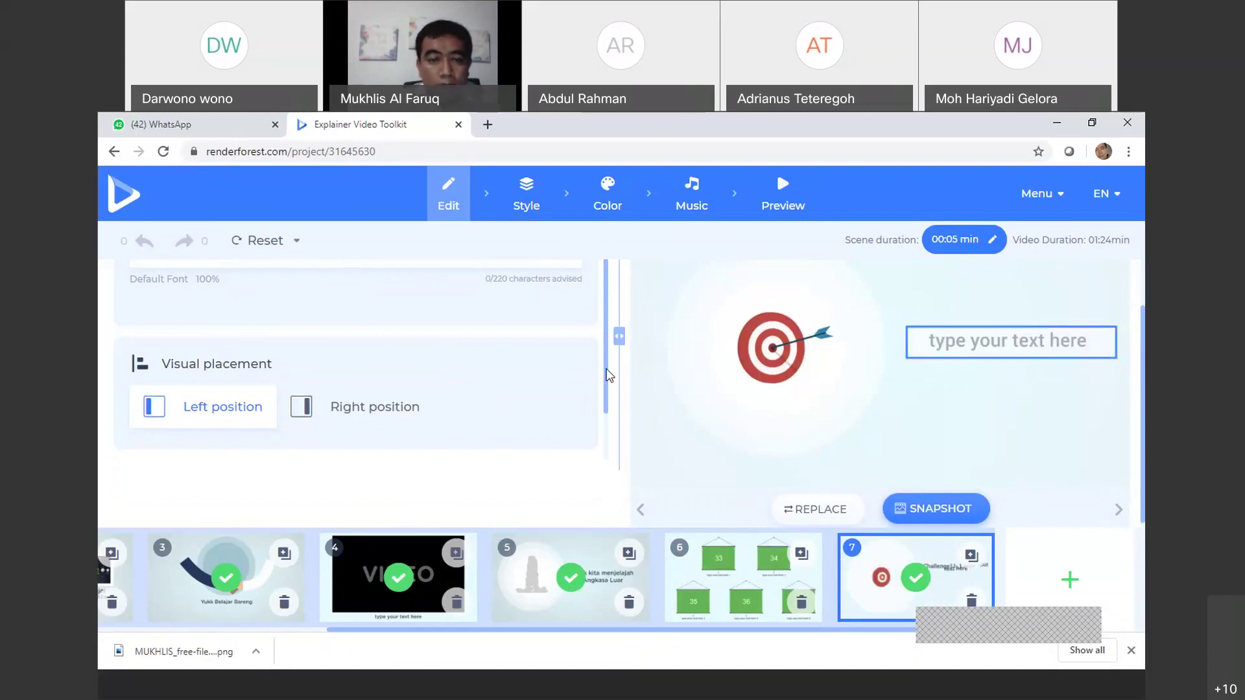
{"action": "scroll", "coordinate": [600, 317], "scroll_direction": "up", "scroll_amount": 1}
{"action": "left_click", "coordinate": [246, 311]}
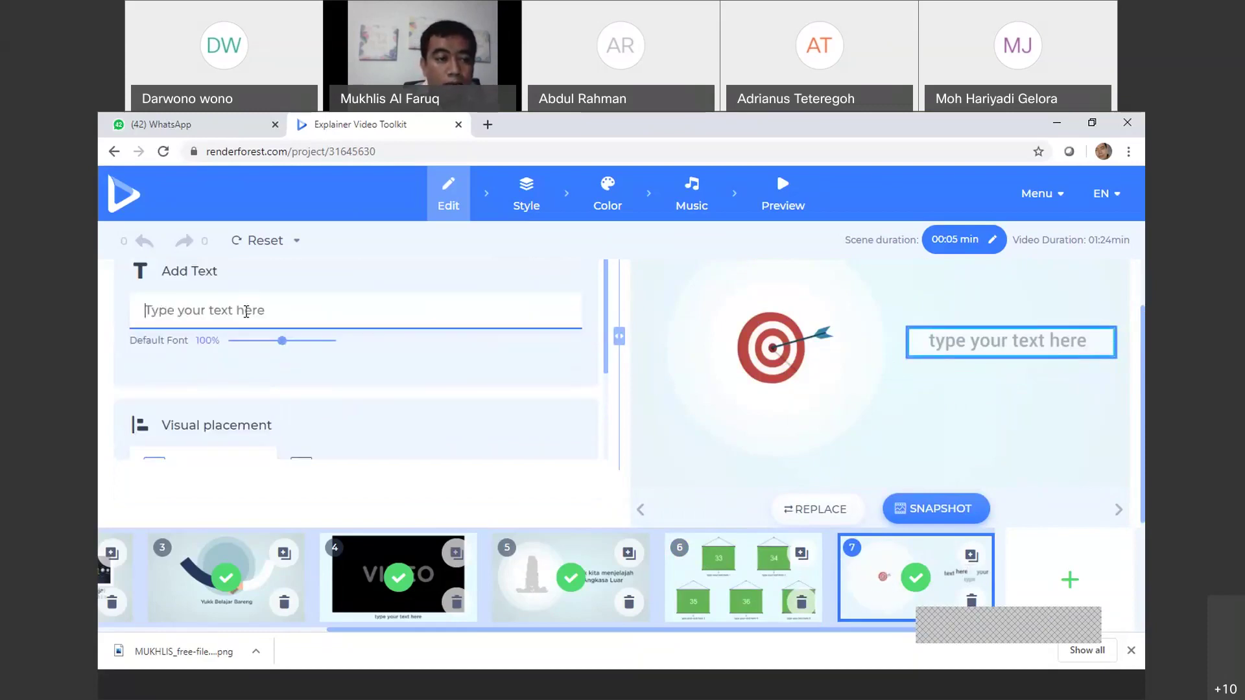
{"action": "type", "text": "Ter"}
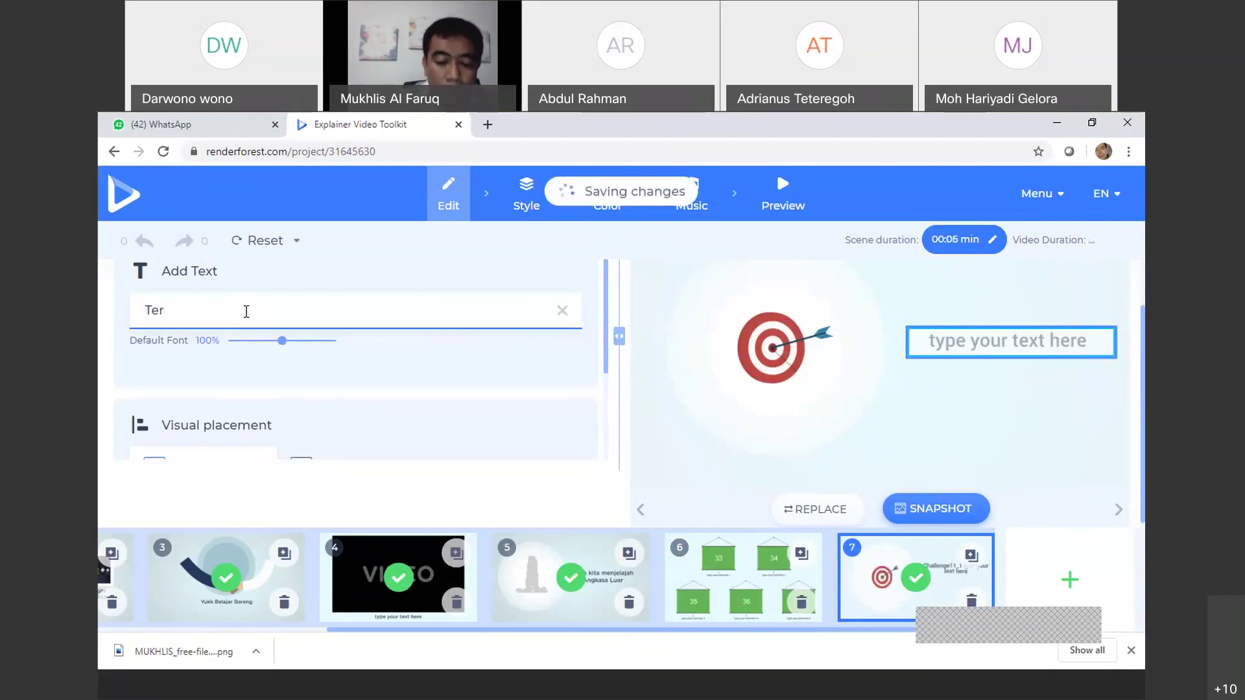
{"action": "type", "text": "ima"}
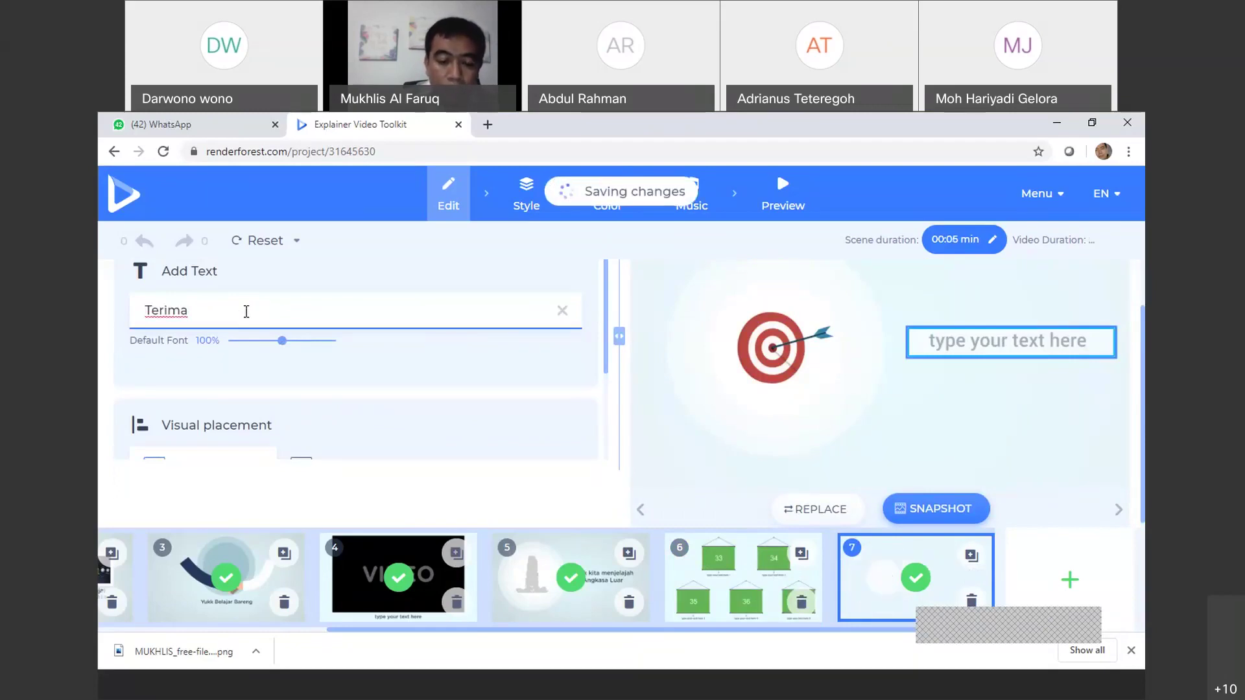
{"action": "type", "text": " Kasih..banya"}
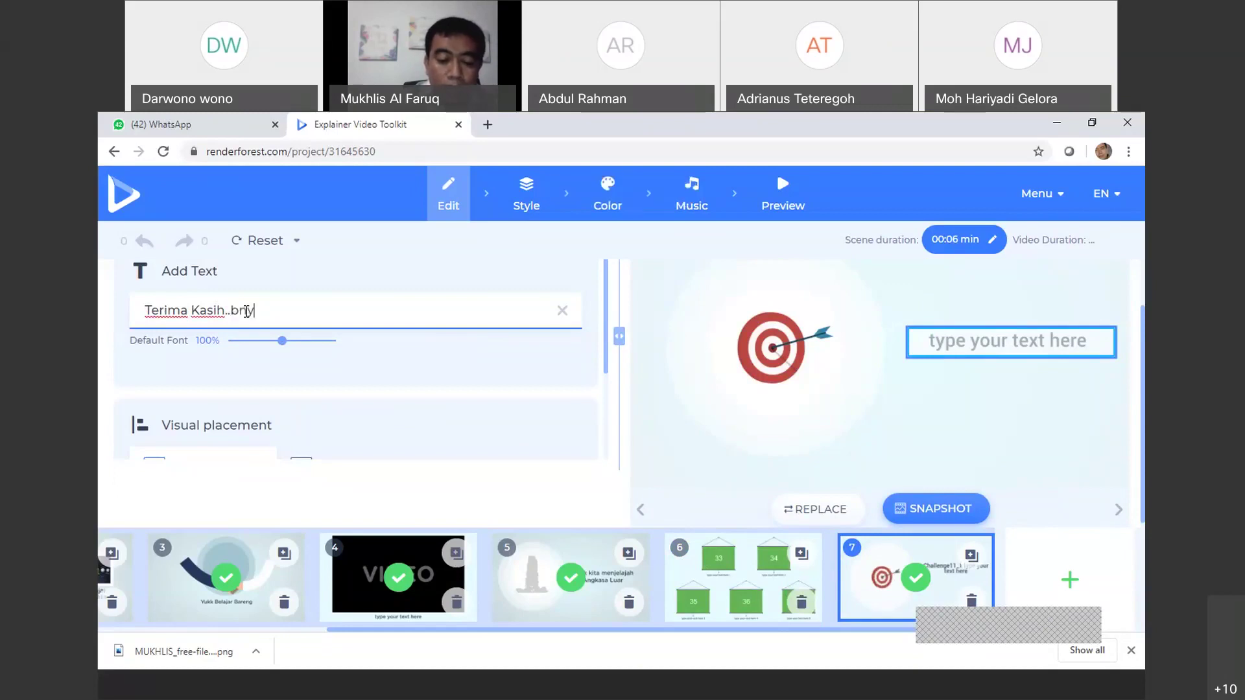
{"action": "type", "text": "k"}
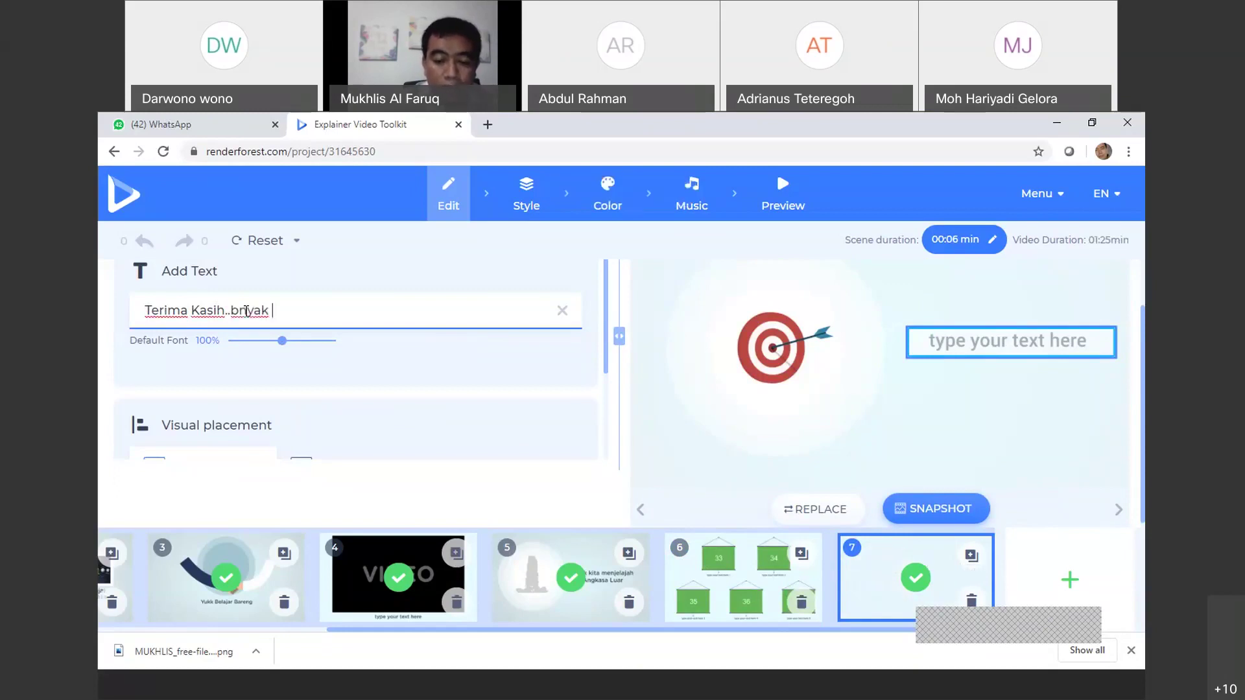
{"action": "type", "text": " belajar"}
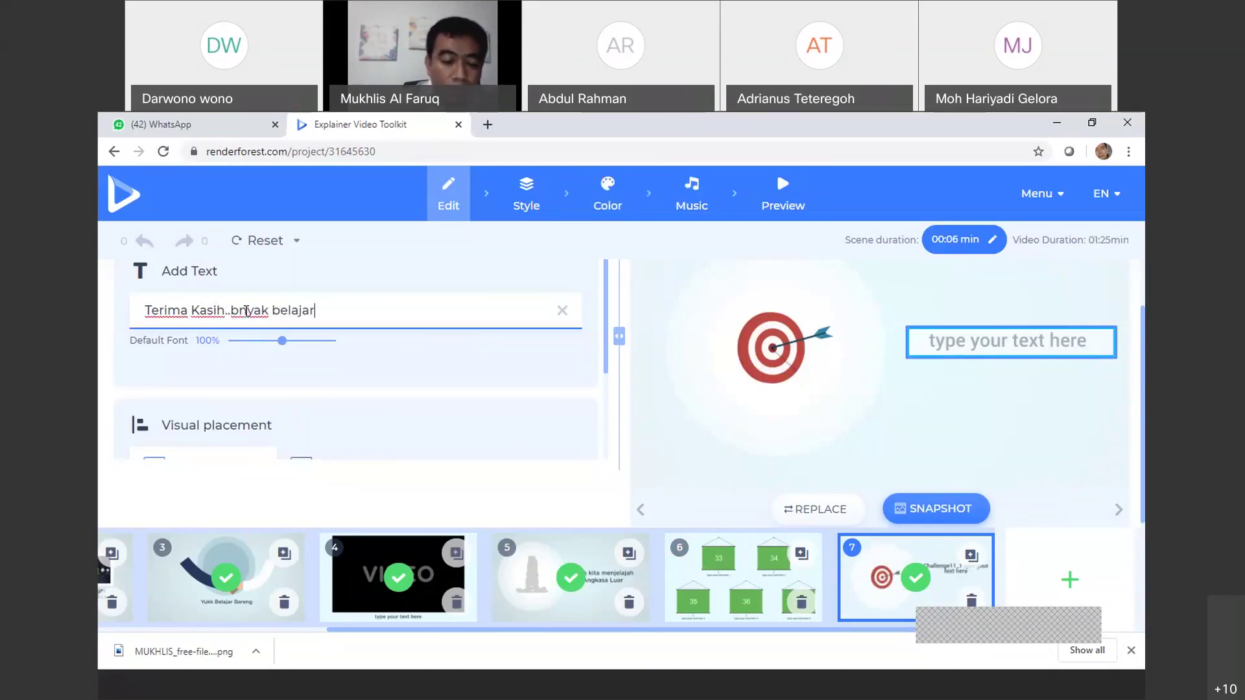
{"action": "type", "text": " eaa"}
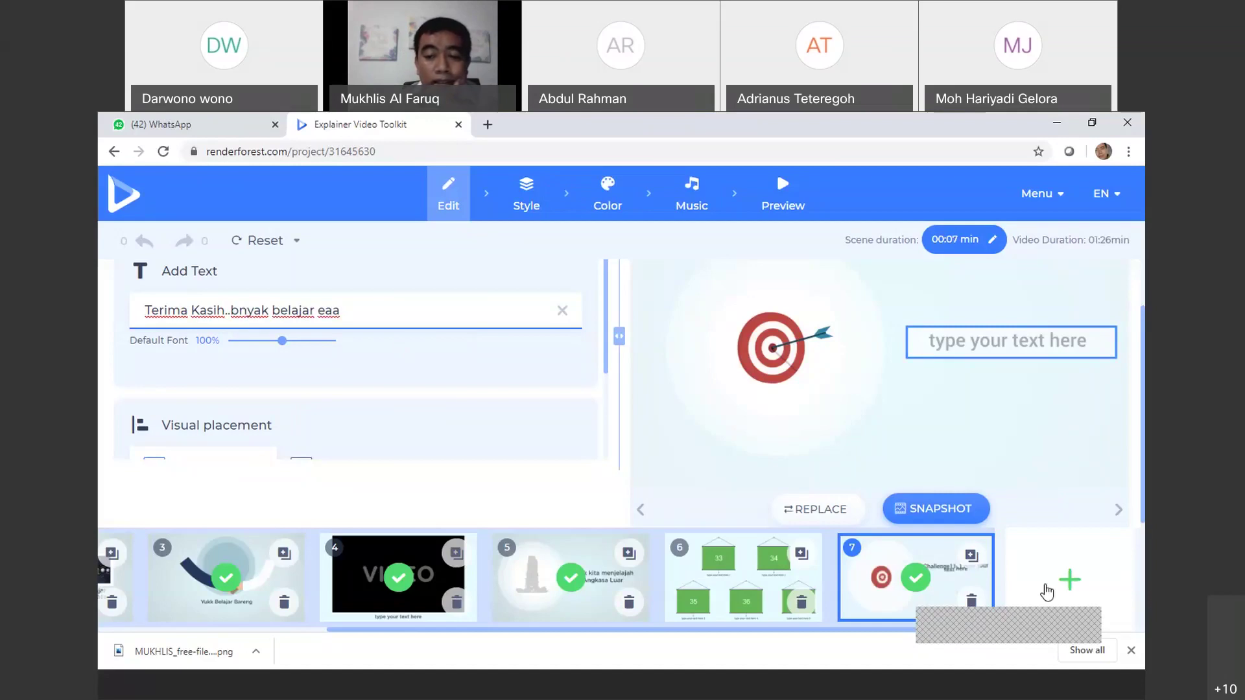
Insert the "Handshaking between two women" scene from the character group animations after scene 7
{"action": "left_click", "coordinate": [1064, 587]}
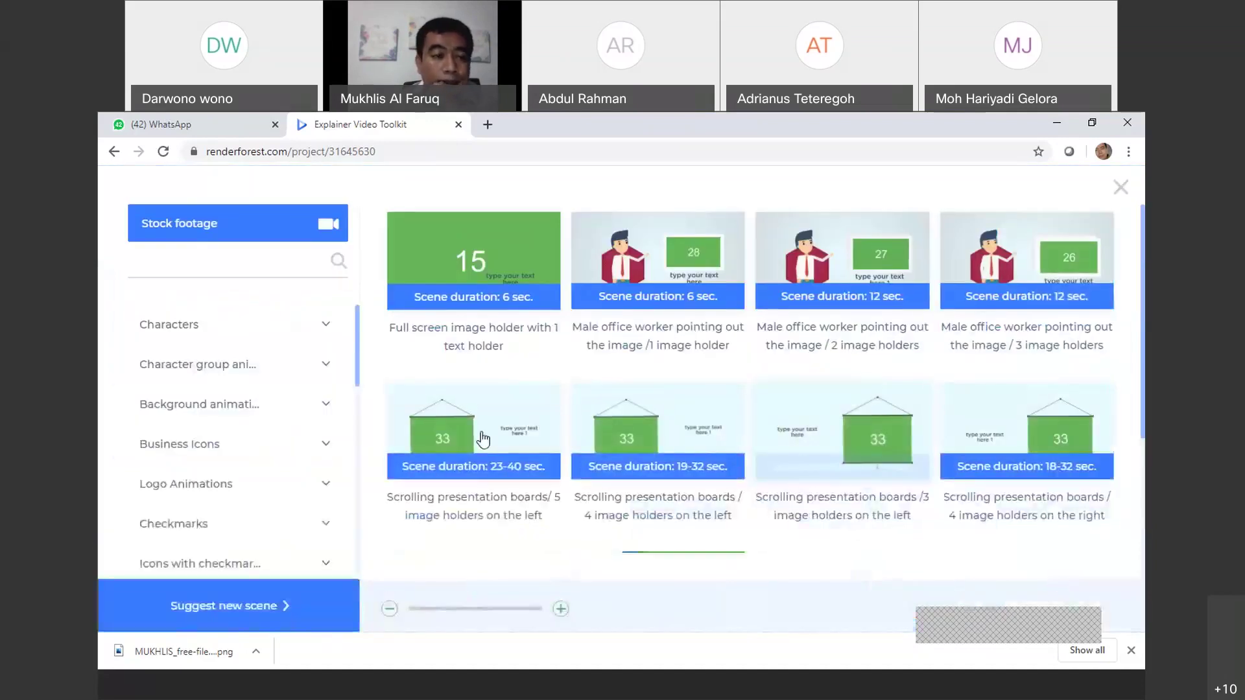
{"action": "left_click", "coordinate": [197, 367]}
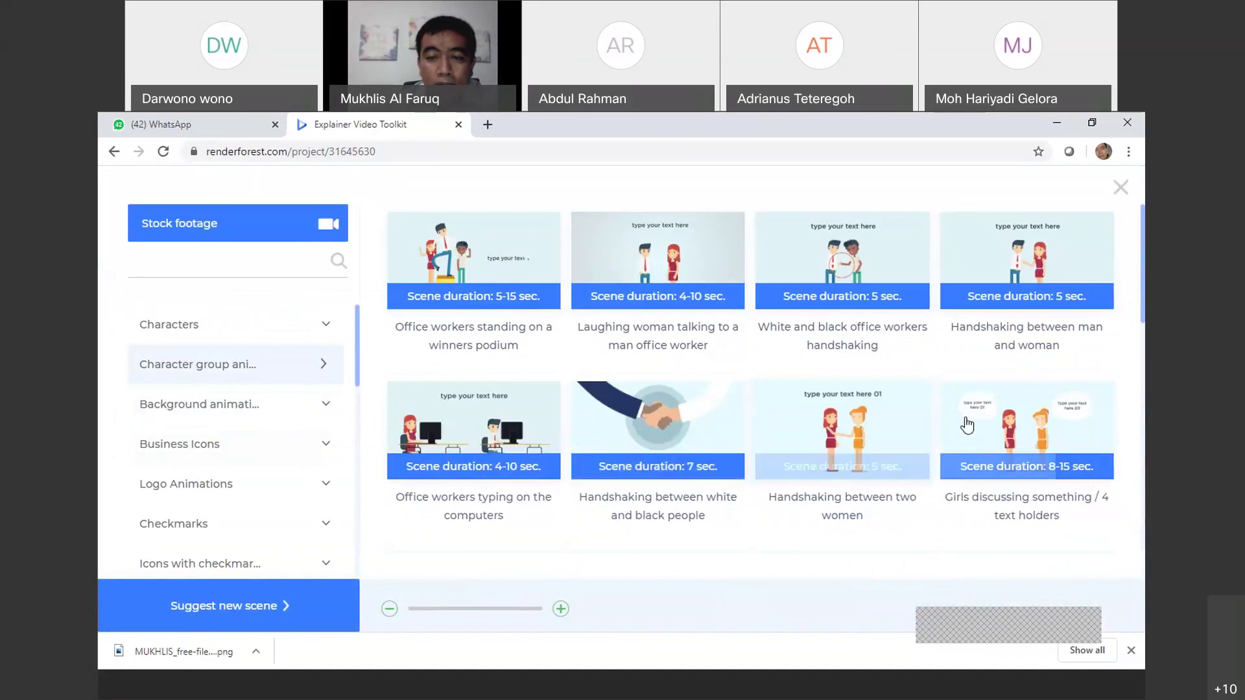
{"action": "left_click", "coordinate": [853, 415]}
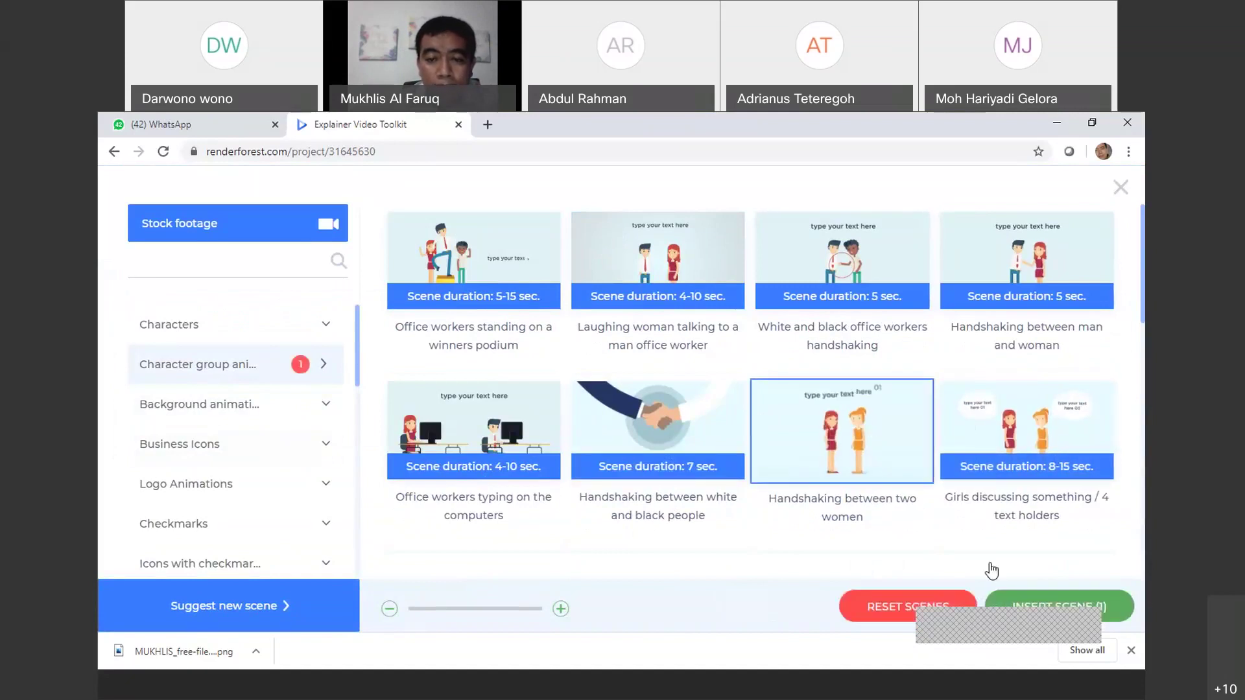
{"action": "left_click", "coordinate": [1010, 603]}
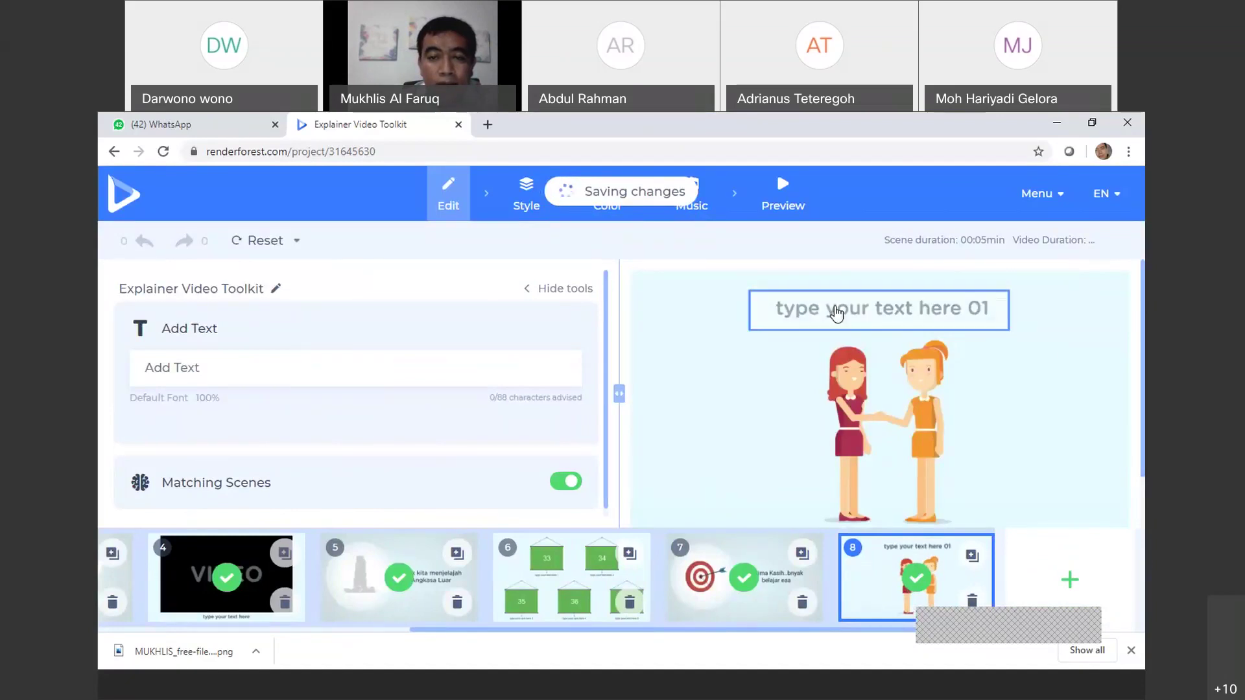
Set the text of scene 8, the two women shaking hands, to "Saya Paham setelah saya belajar"
{"action": "left_click", "coordinate": [279, 373]}
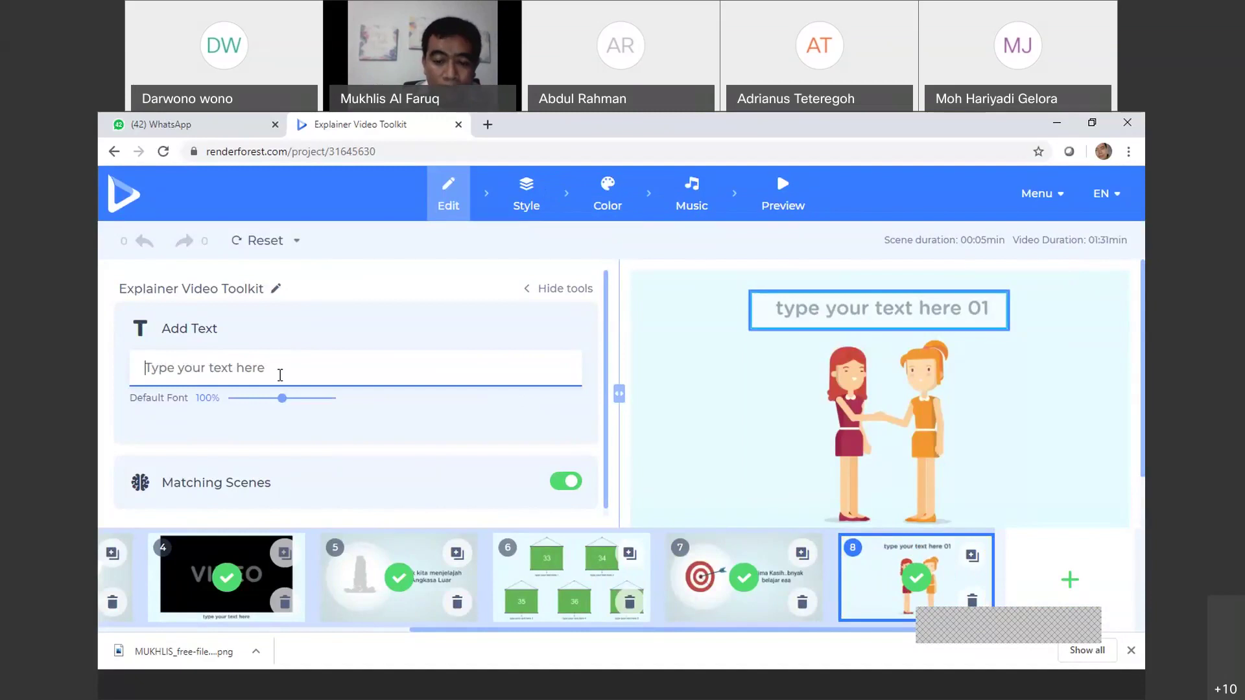
{"action": "type", "text": "YU"}
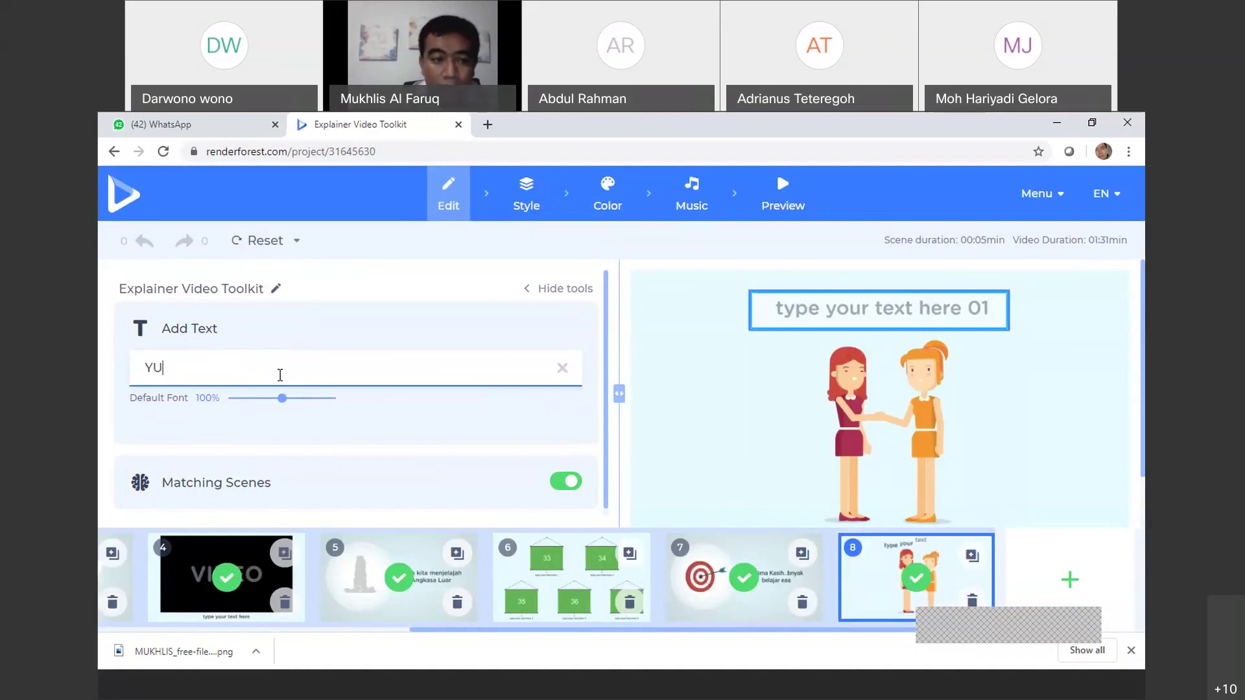
{"action": "type", "text": "ka"}
{"action": "key", "text": "BackSpace"}
{"action": "key", "text": "BackSpace"}
{"action": "key", "text": "BackSpace"}
{"action": "key", "text": "BackSpace"}
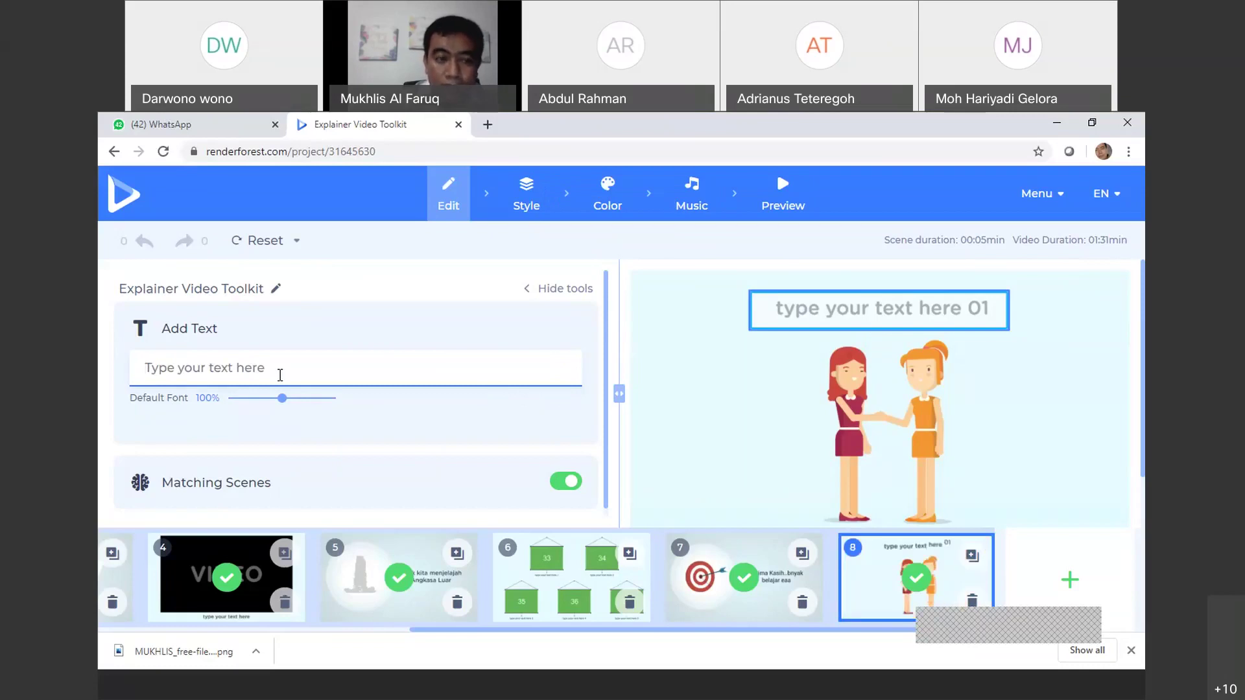
{"action": "type", "text": "Sya"}
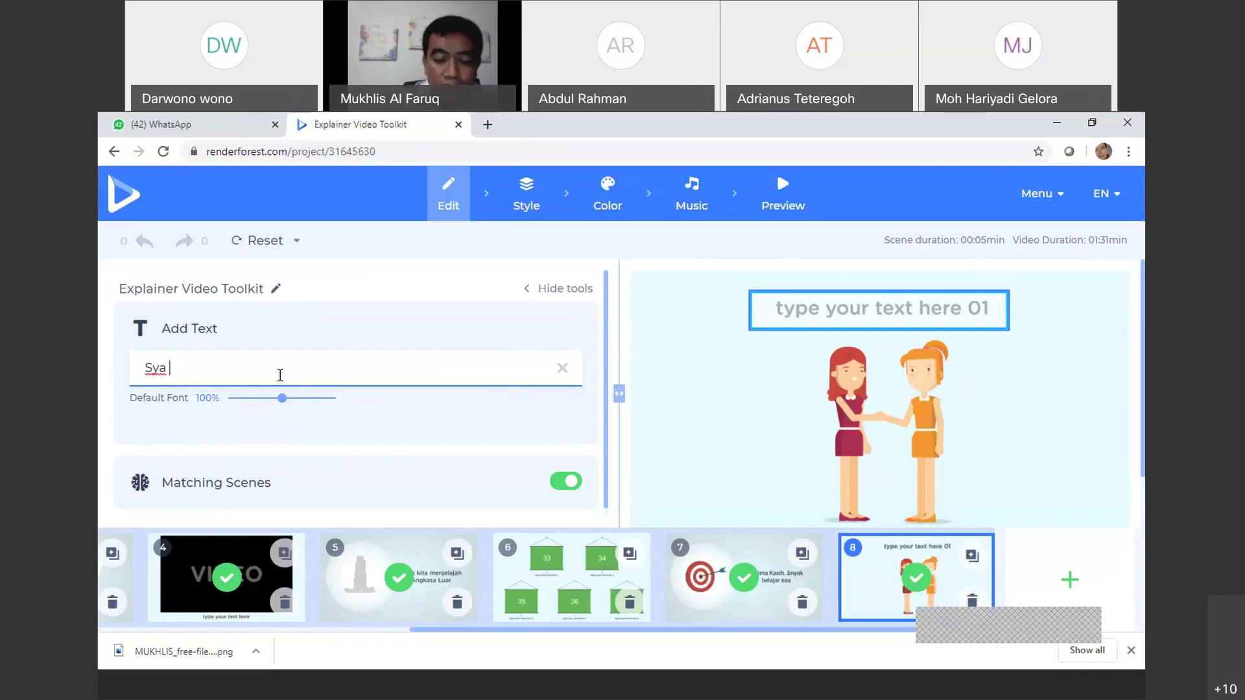
{"action": "key", "text": "BackSpace"}
{"action": "key", "text": "BackSpace"}
{"action": "type", "text": "ya"}
{"action": "key", "text": "BackSpace"}
{"action": "key", "text": "BackSpace"}
{"action": "type", "text": "aya Paham"}
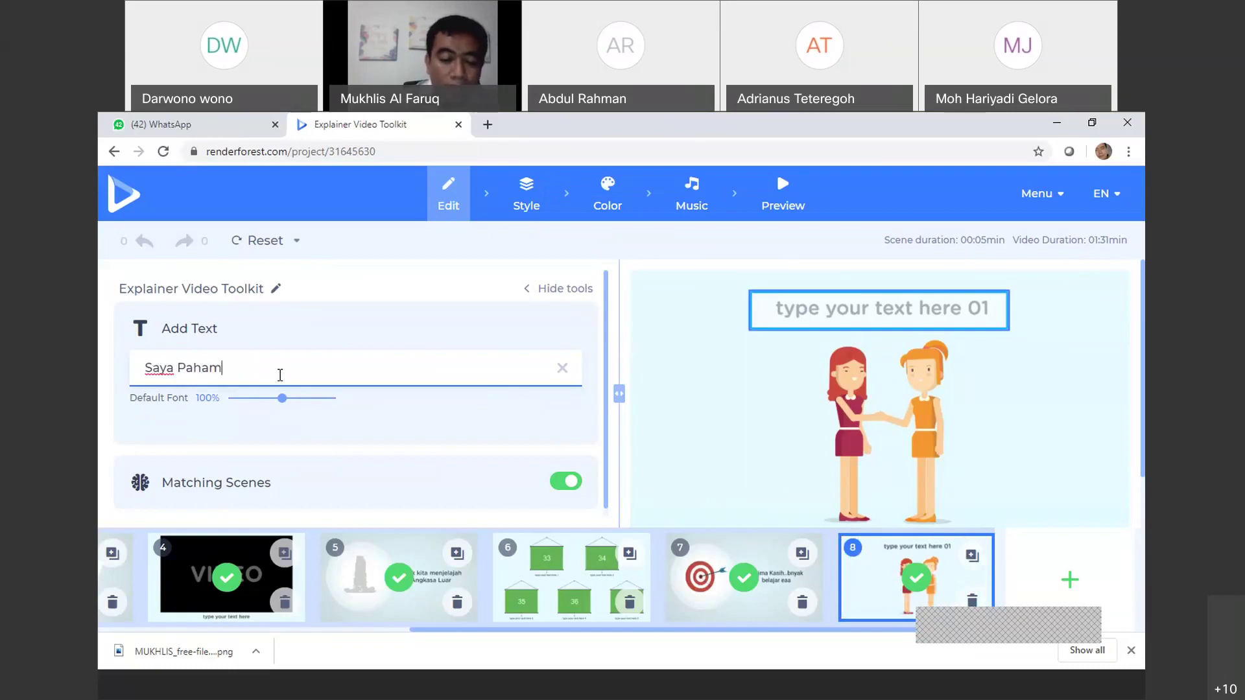
{"action": "type", "text": " steralh"}
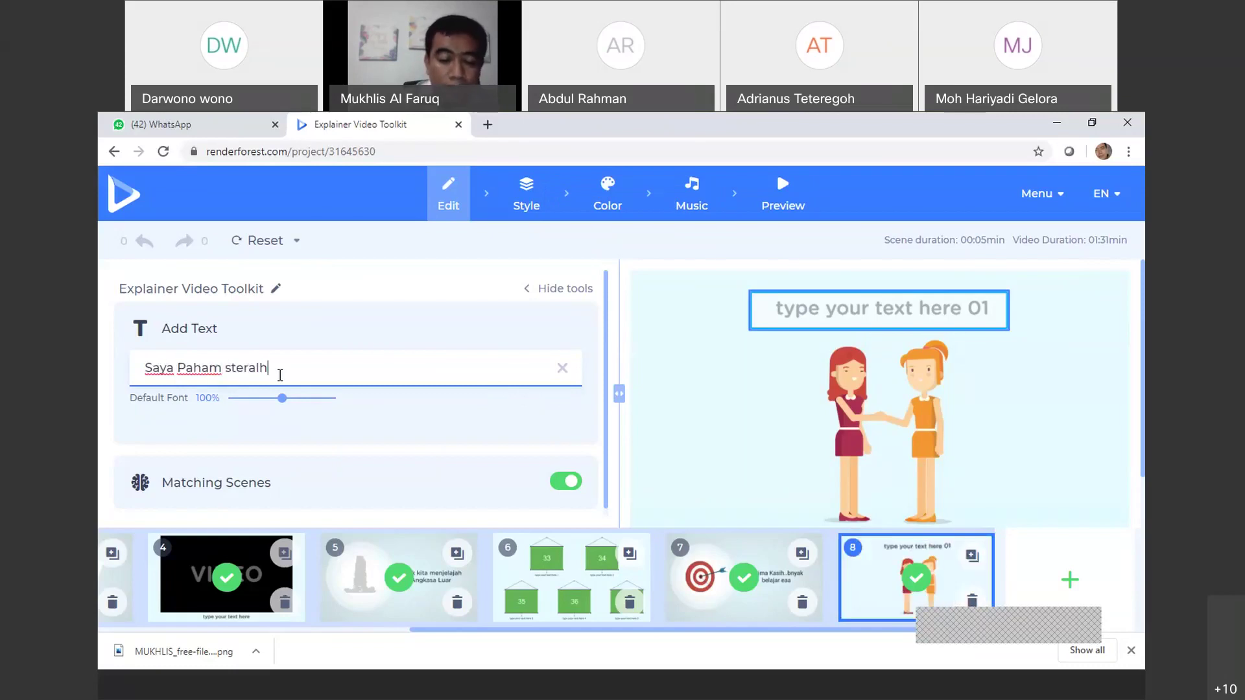
{"action": "type", "text": " asd"}
{"action": "key", "text": "BackSpace"}
{"action": "key", "text": "BackSpace"}
{"action": "key", "text": "BackSpace"}
{"action": "key", "text": "BackSpace"}
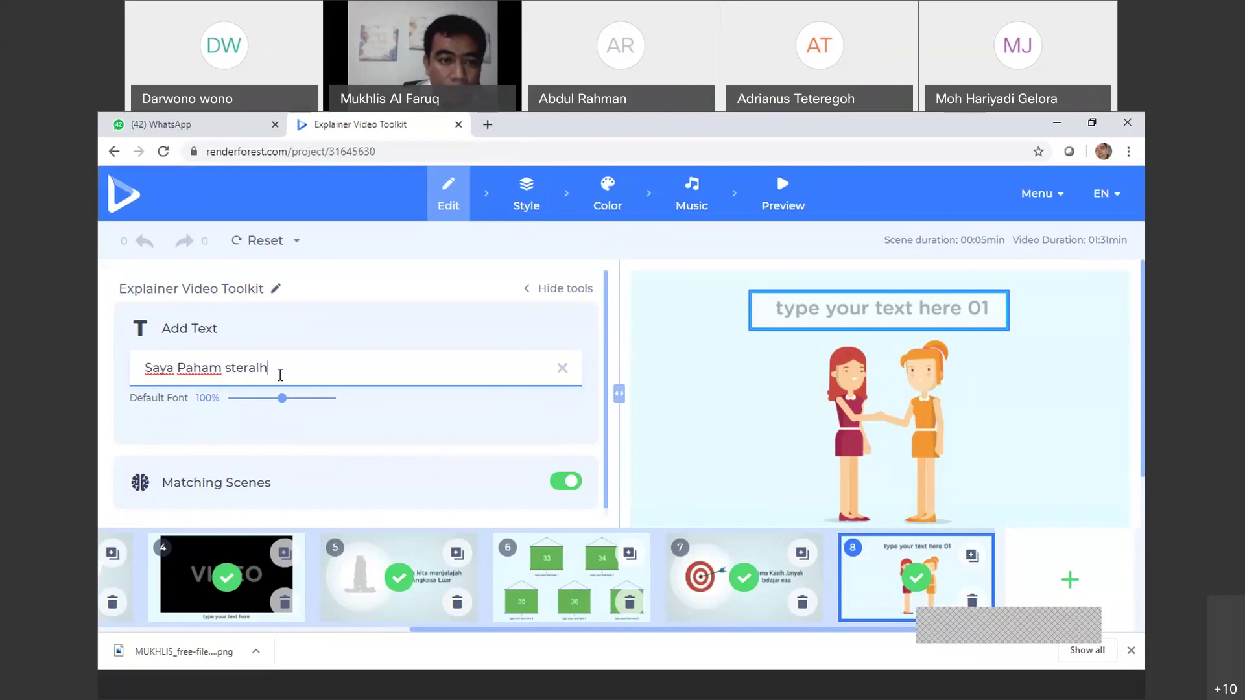
{"action": "key", "text": "BackSpace"}
{"action": "key", "text": "BackSpace"}
{"action": "key", "text": "BackSpace"}
{"action": "key", "text": "BackSpace"}
{"action": "key", "text": "BackSpace"}
{"action": "key", "text": "BackSpace"}
{"action": "type", "text": "e"}
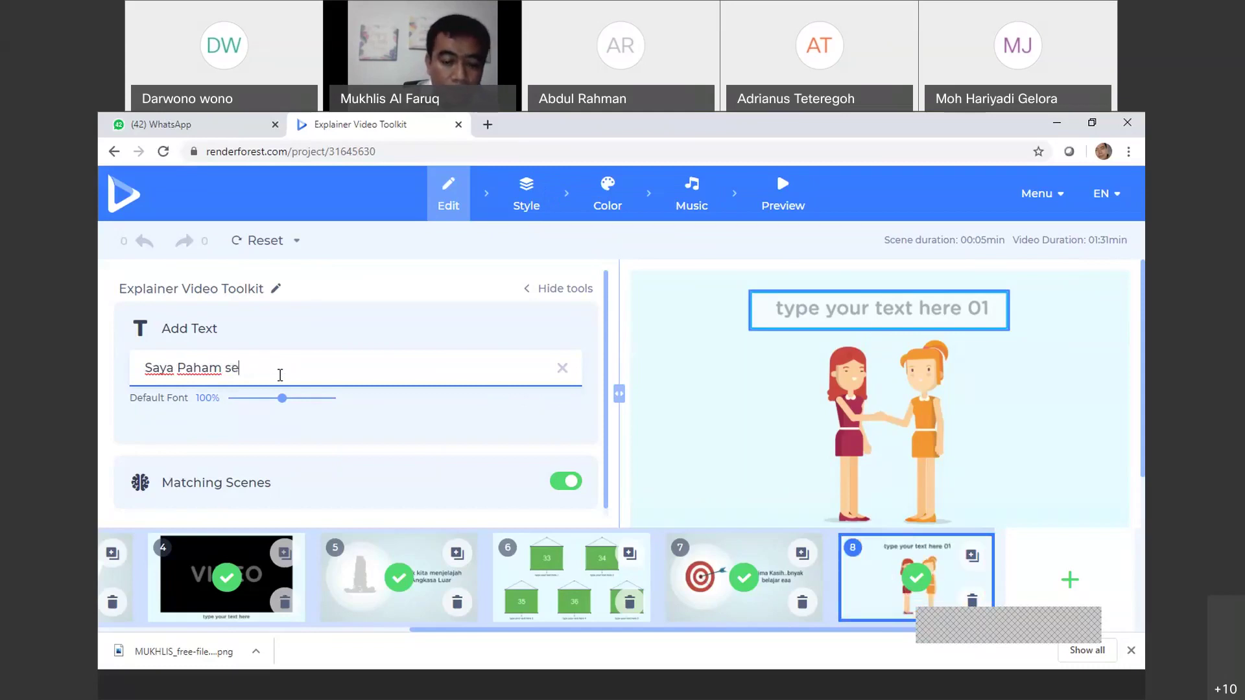
{"action": "type", "text": "telah saya "}
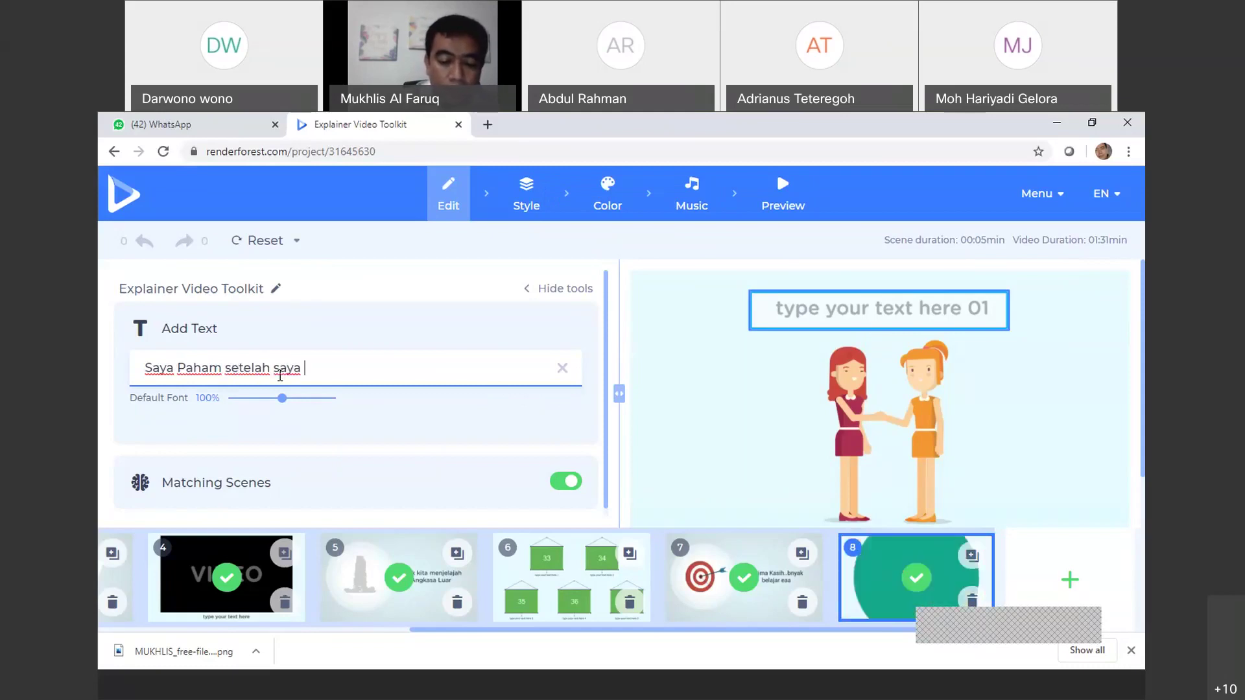
{"action": "type", "text": "belajar"}
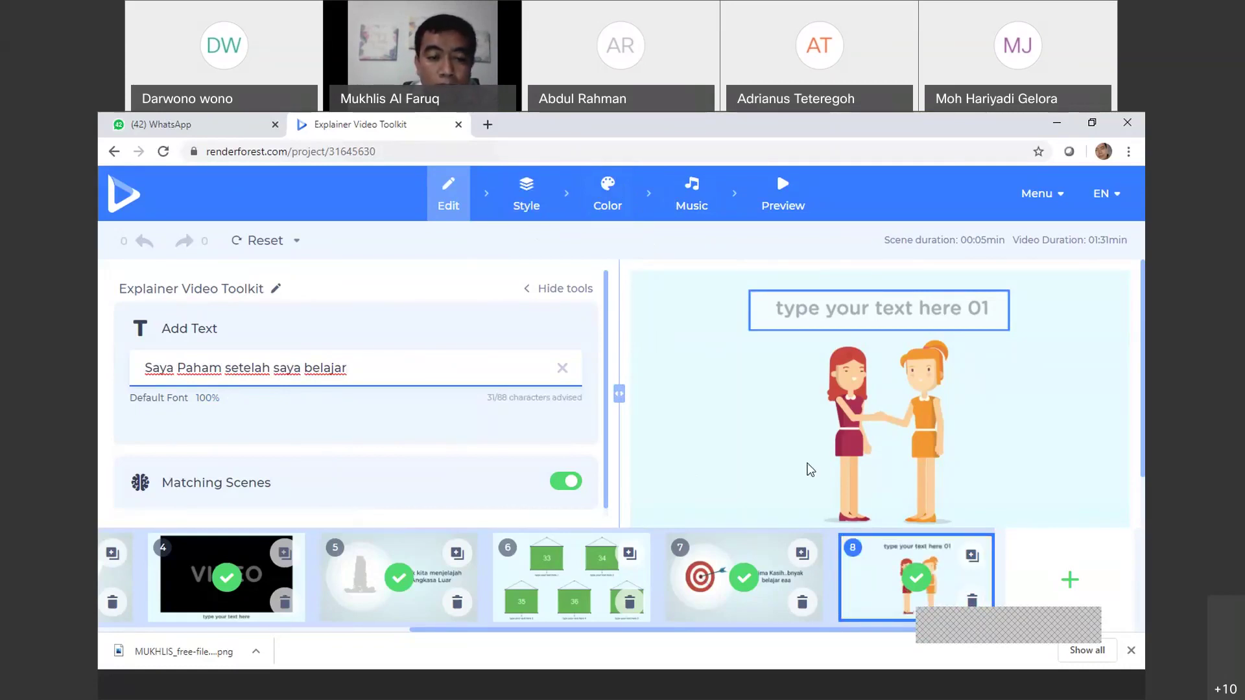
Listen to samples of the recommended Adventure and Country Boy tracks in the project's music library
{"action": "left_click", "coordinate": [702, 199]}
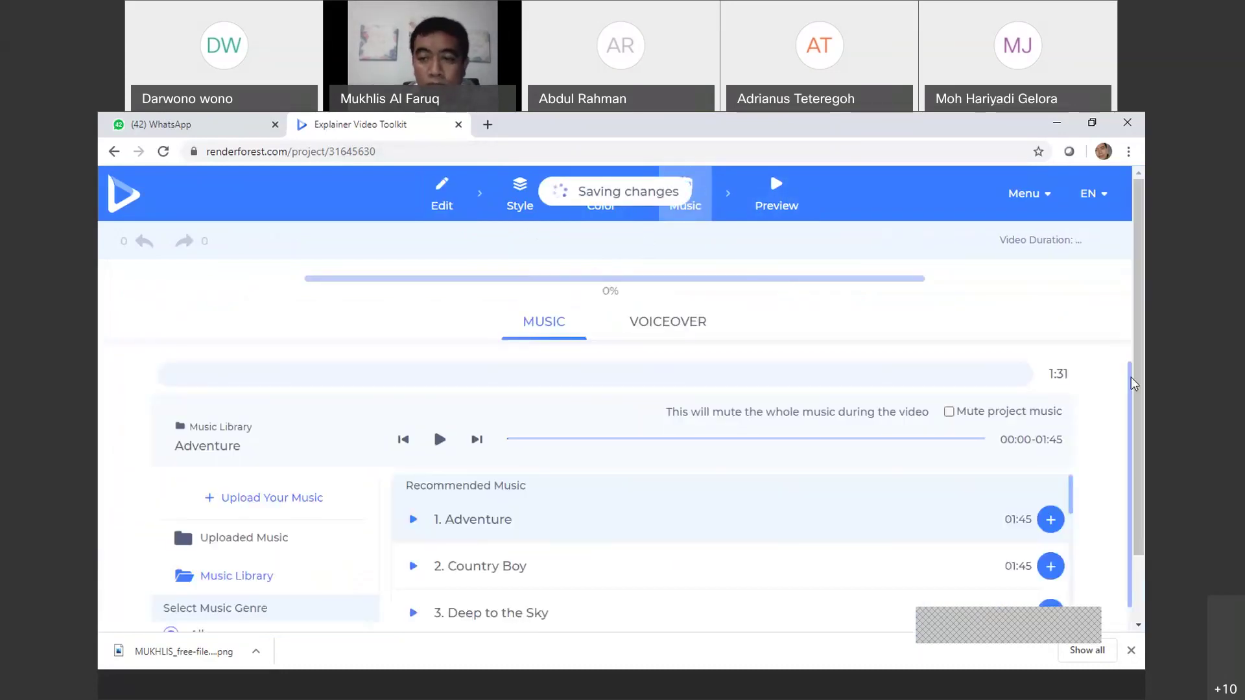
{"action": "left_click_drag", "start_coordinate": [1131, 380], "coordinate": [1131, 400]}
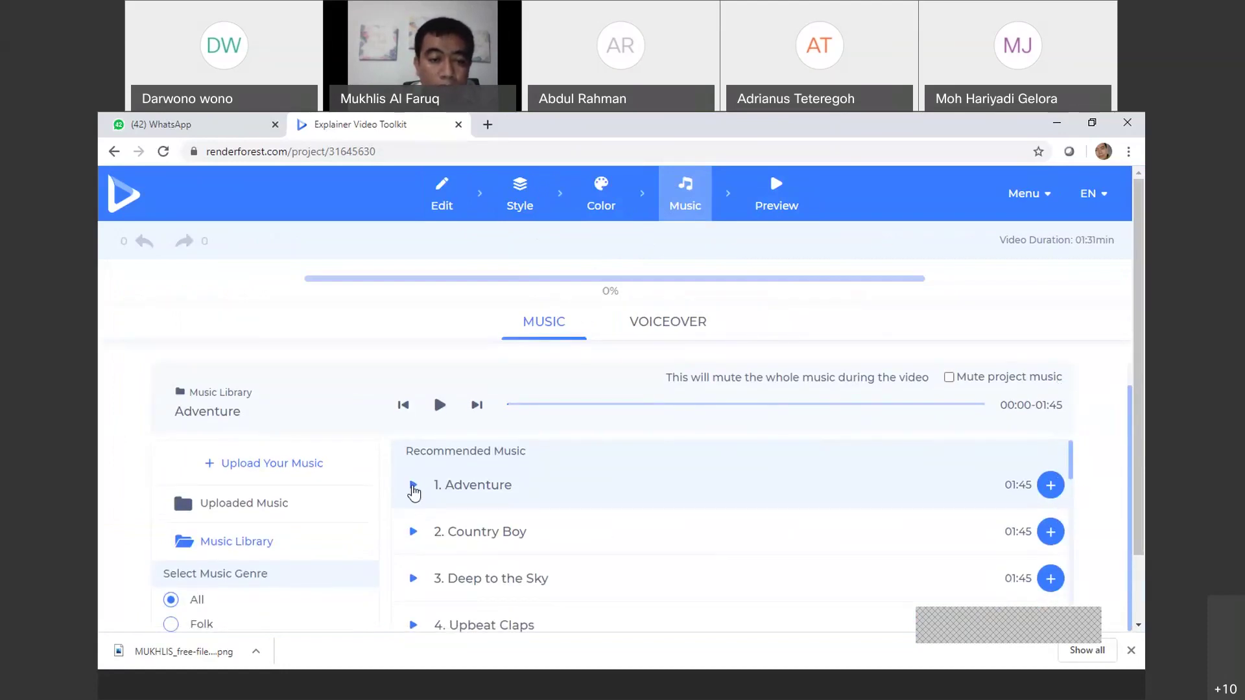
{"action": "left_click", "coordinate": [413, 486]}
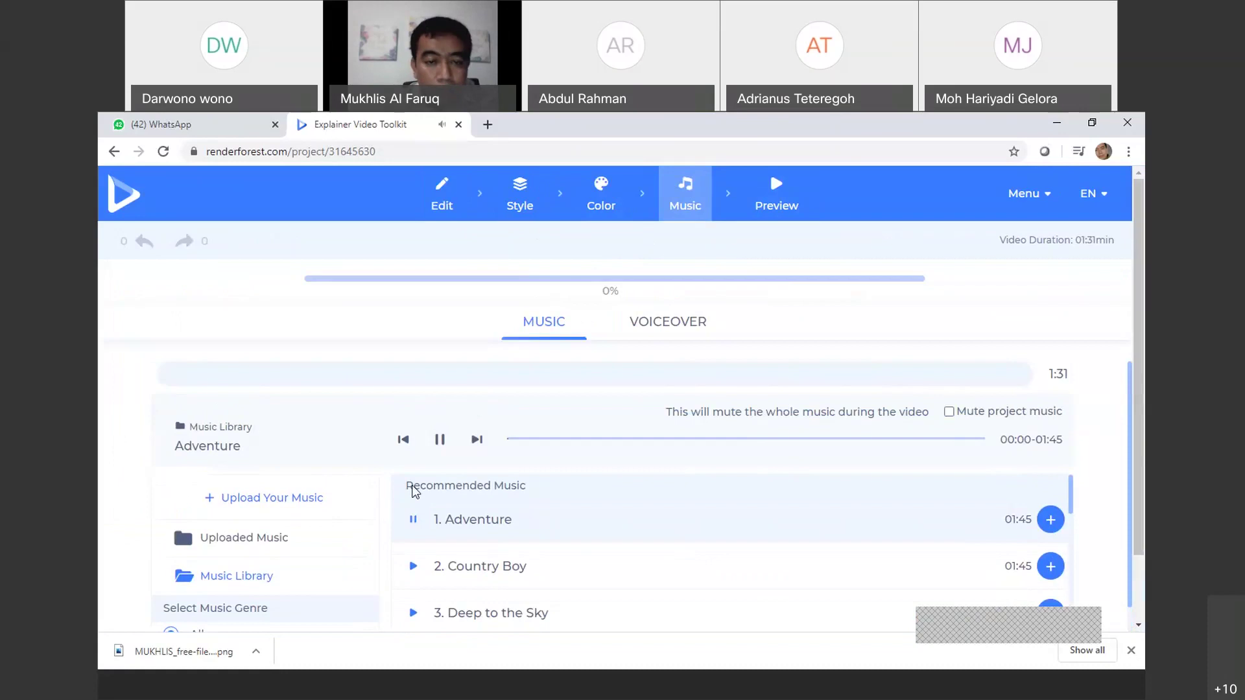
{"action": "left_click", "coordinate": [414, 566]}
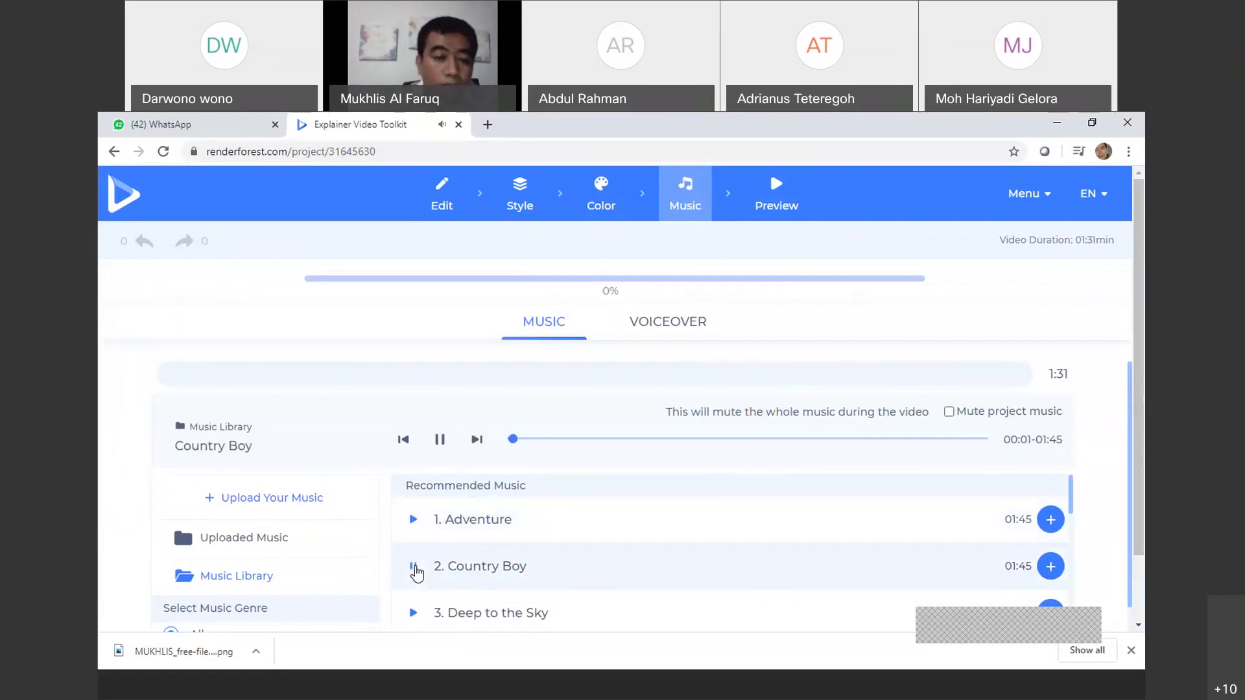
{"action": "left_click", "coordinate": [414, 568]}
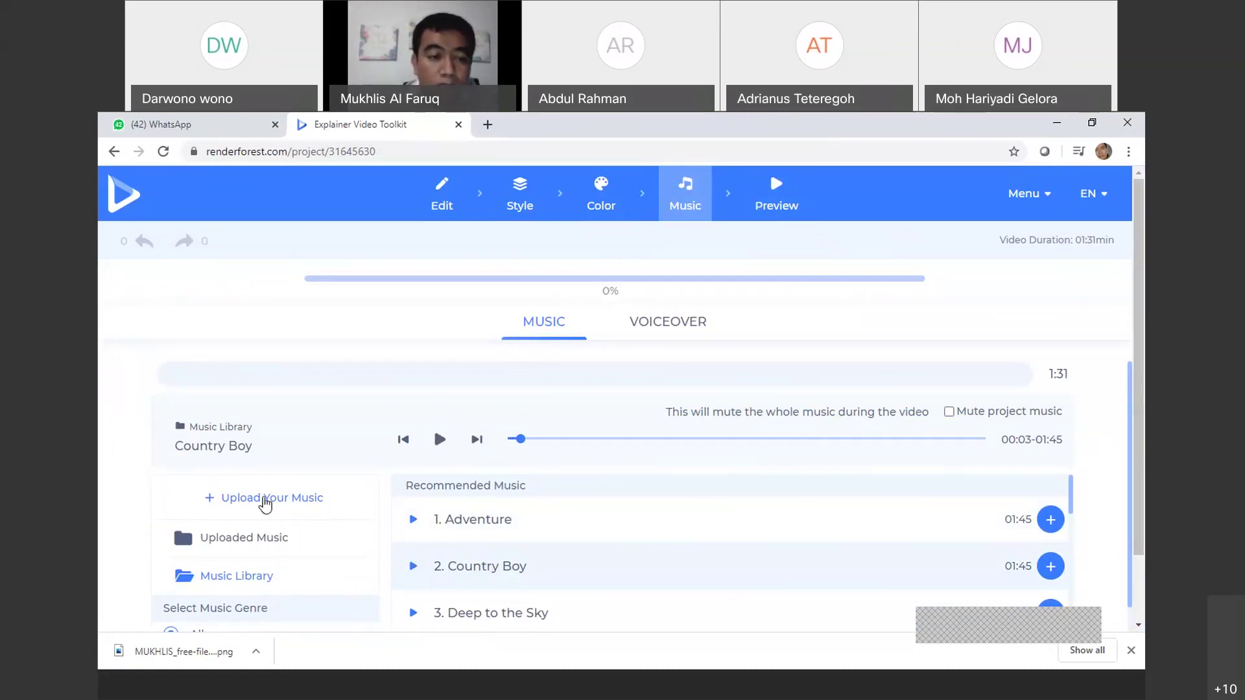
Upload the music file "[GO-LAGU (mp3cut.net) (1)" from the Cut MP3 subfolder of the REnderForest New Music folder
{"action": "left_click", "coordinate": [265, 499]}
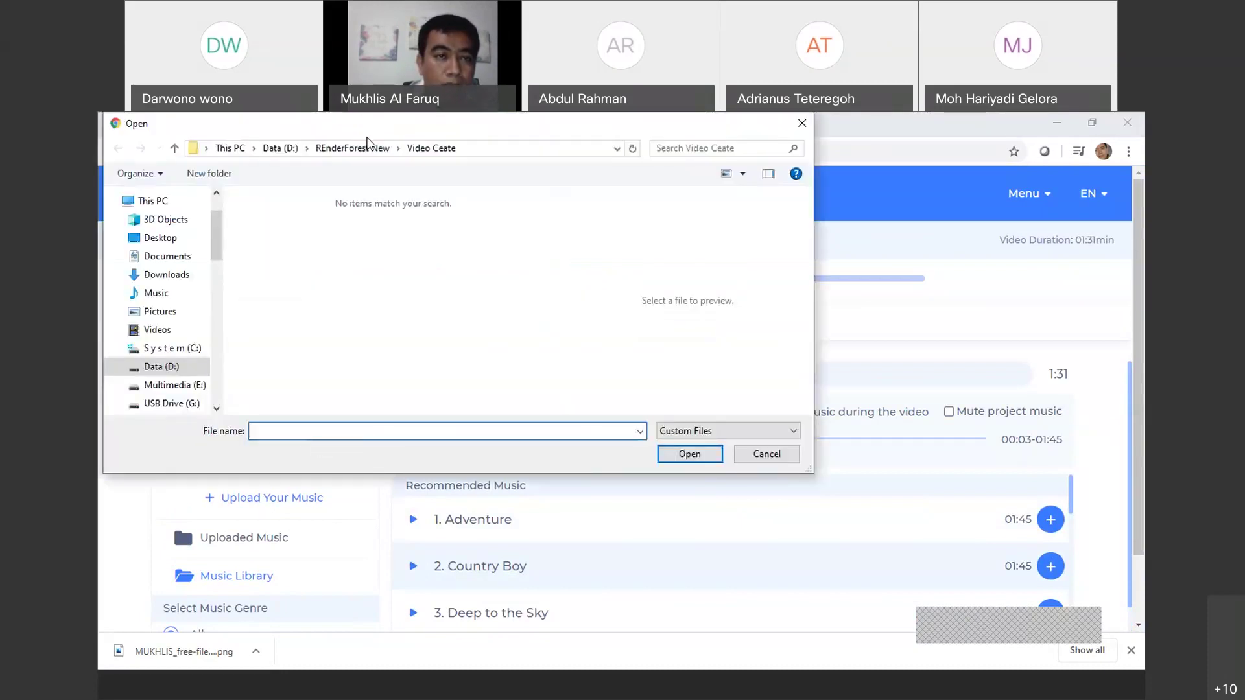
{"action": "left_click", "coordinate": [353, 149]}
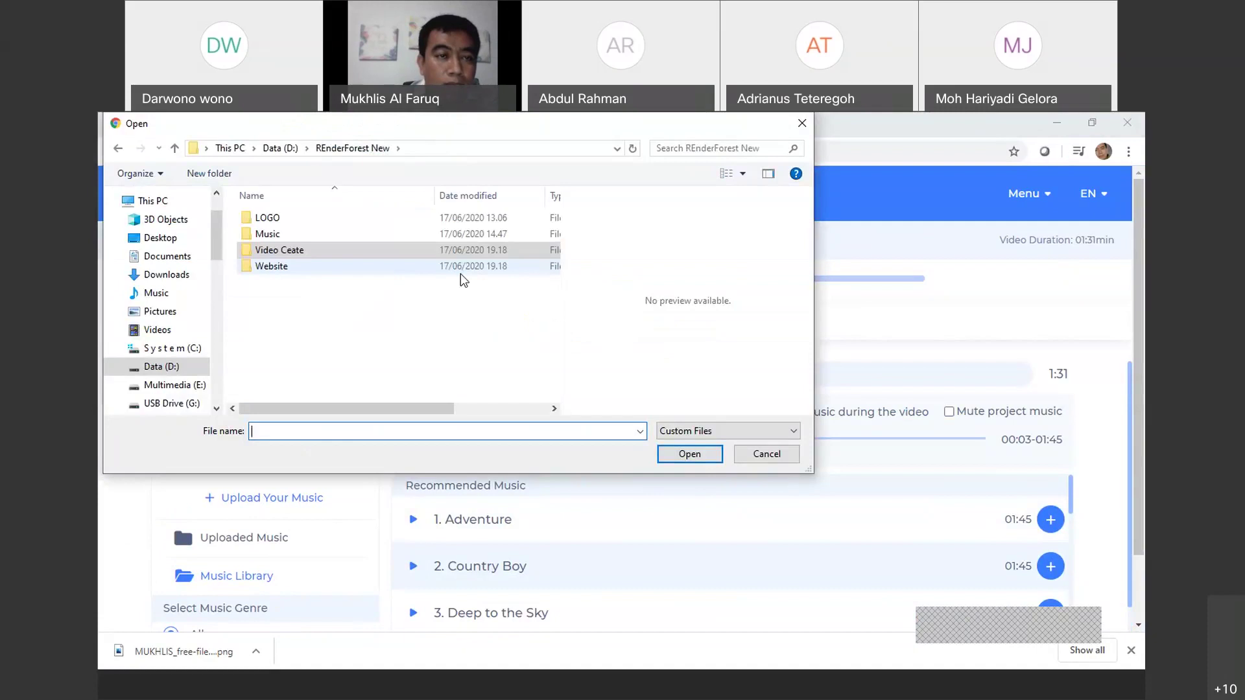
{"action": "double_click", "coordinate": [291, 238]}
{"action": "left_click", "coordinate": [291, 238]}
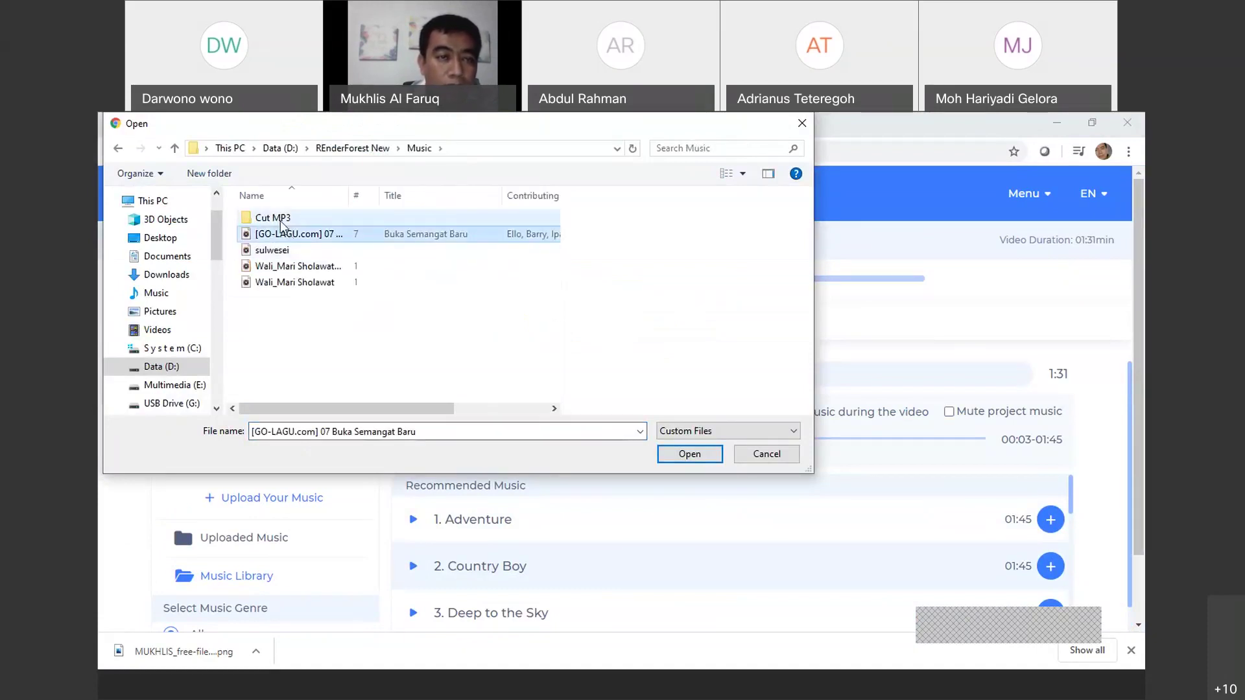
{"action": "left_click", "coordinate": [280, 224]}
{"action": "double_click", "coordinate": [280, 224]}
{"action": "left_click", "coordinate": [280, 224]}
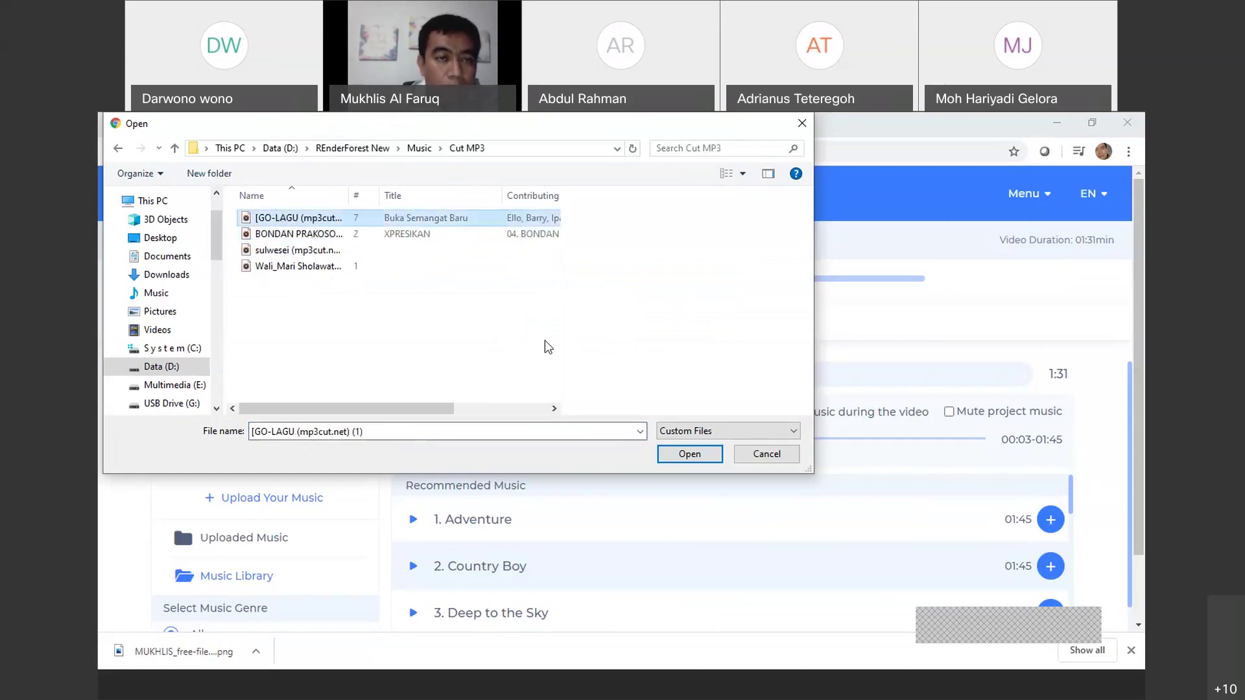
{"action": "left_click", "coordinate": [689, 454]}
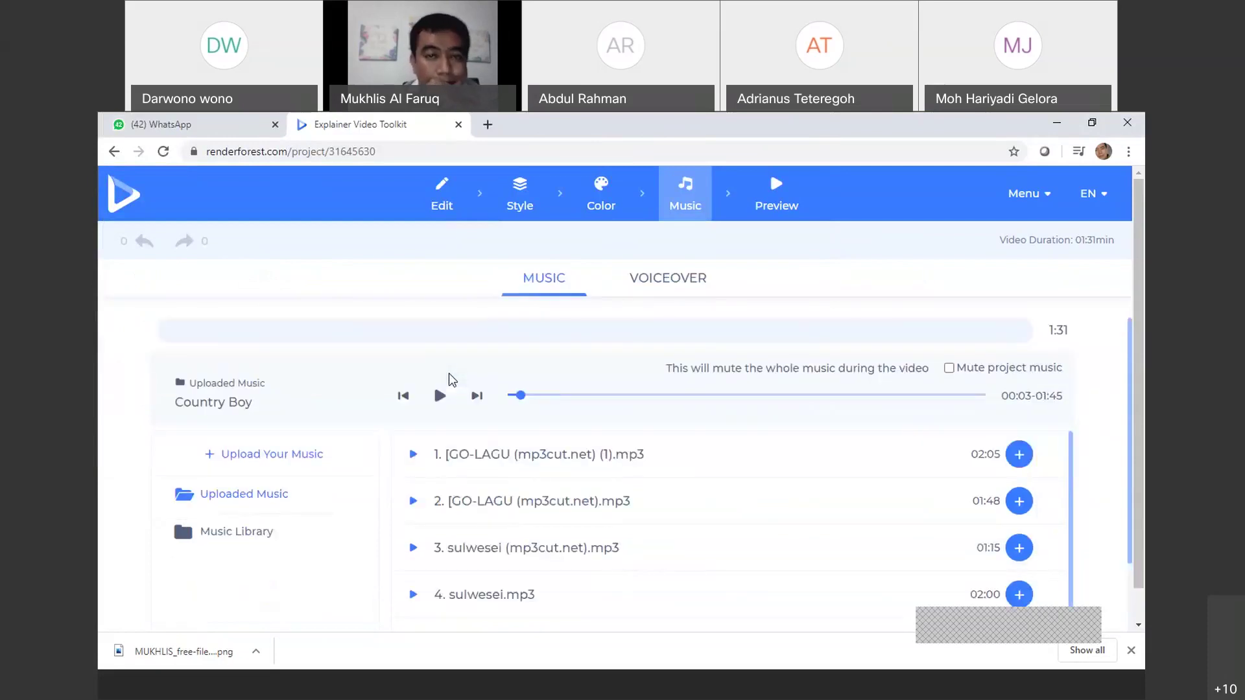
Listen briefly to the first uploaded track, [GO-LAGU (mp3cut.net) (1).mp3, and add it as the project's background music
{"action": "mouse_move", "coordinate": [876, 474]}
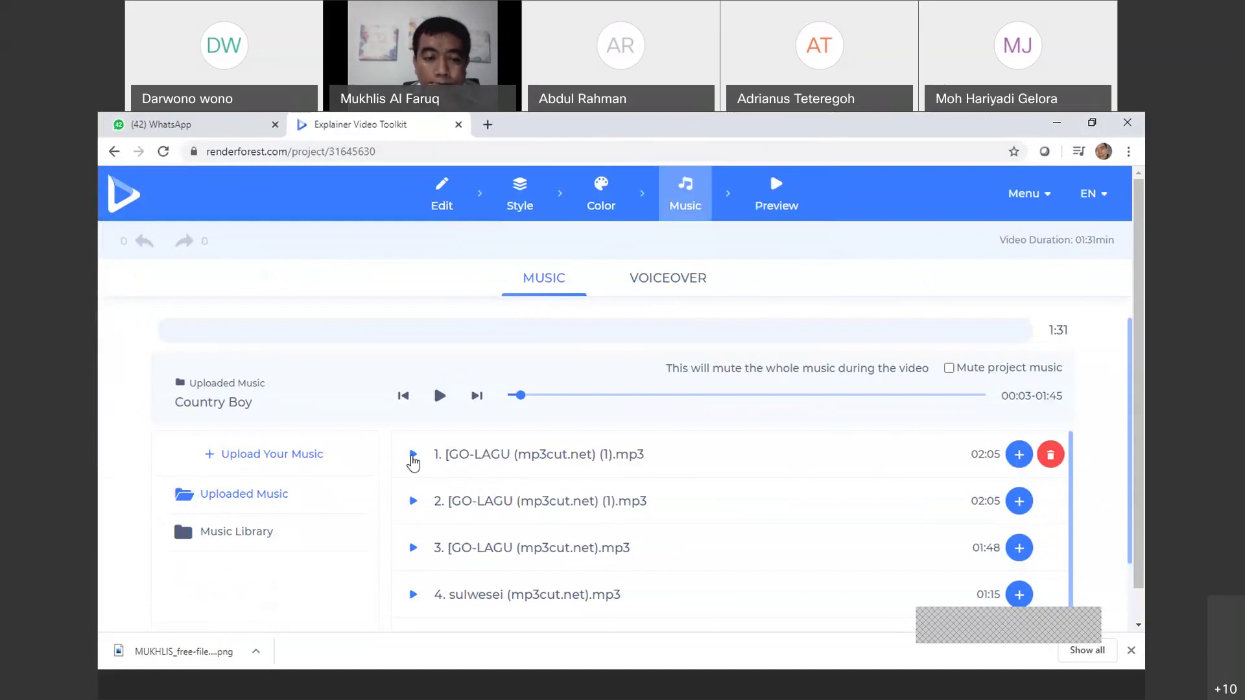
{"action": "left_click", "coordinate": [413, 455]}
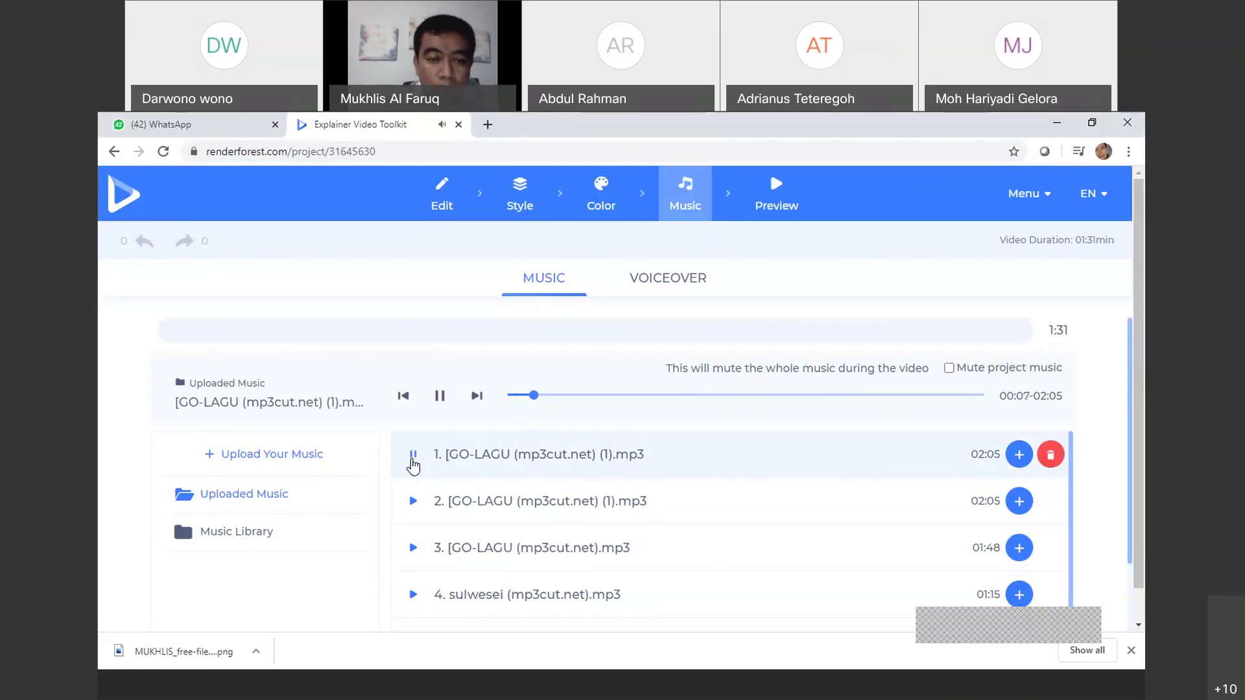
{"action": "left_click", "coordinate": [413, 462]}
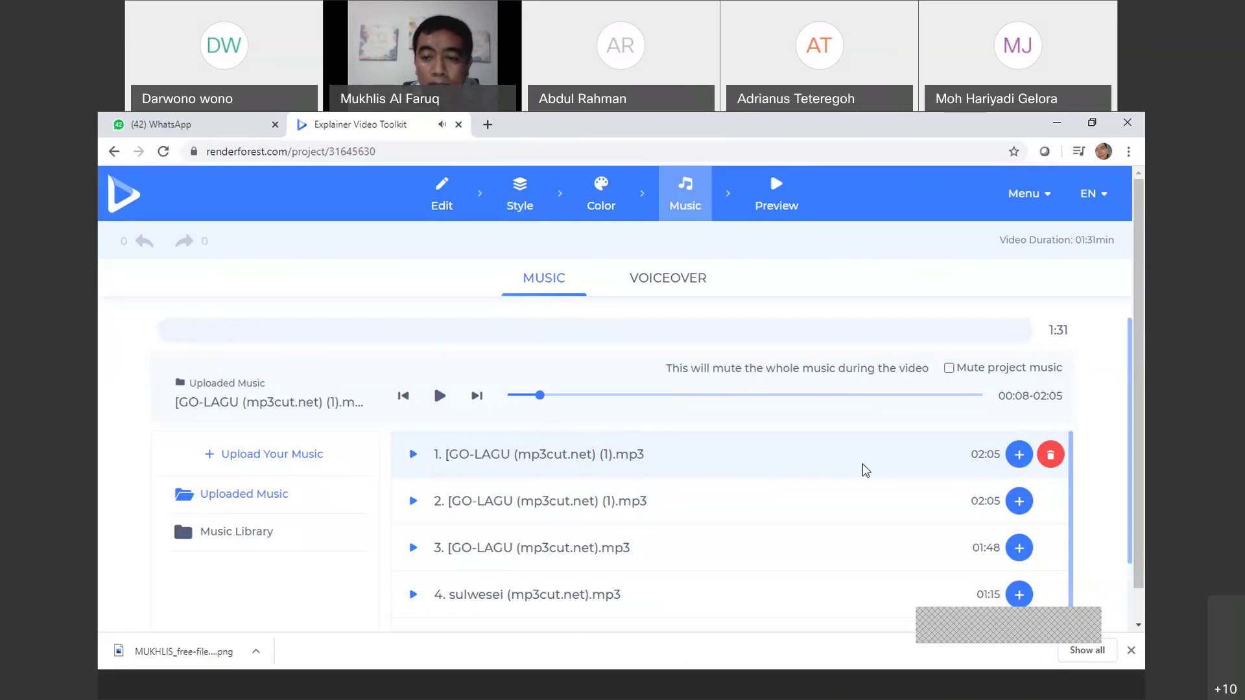
{"action": "left_click", "coordinate": [1019, 455]}
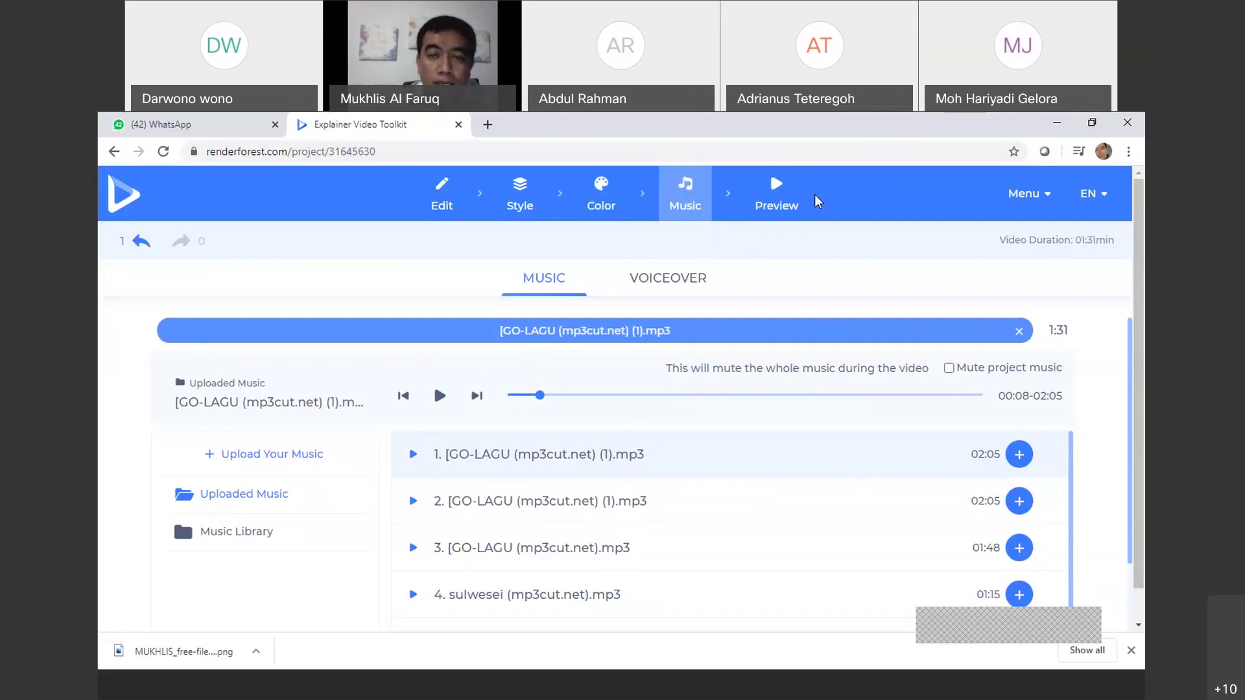
Request a free preview of the project and return to editing scene 6 to check its empty image holders
{"action": "left_click", "coordinate": [781, 189]}
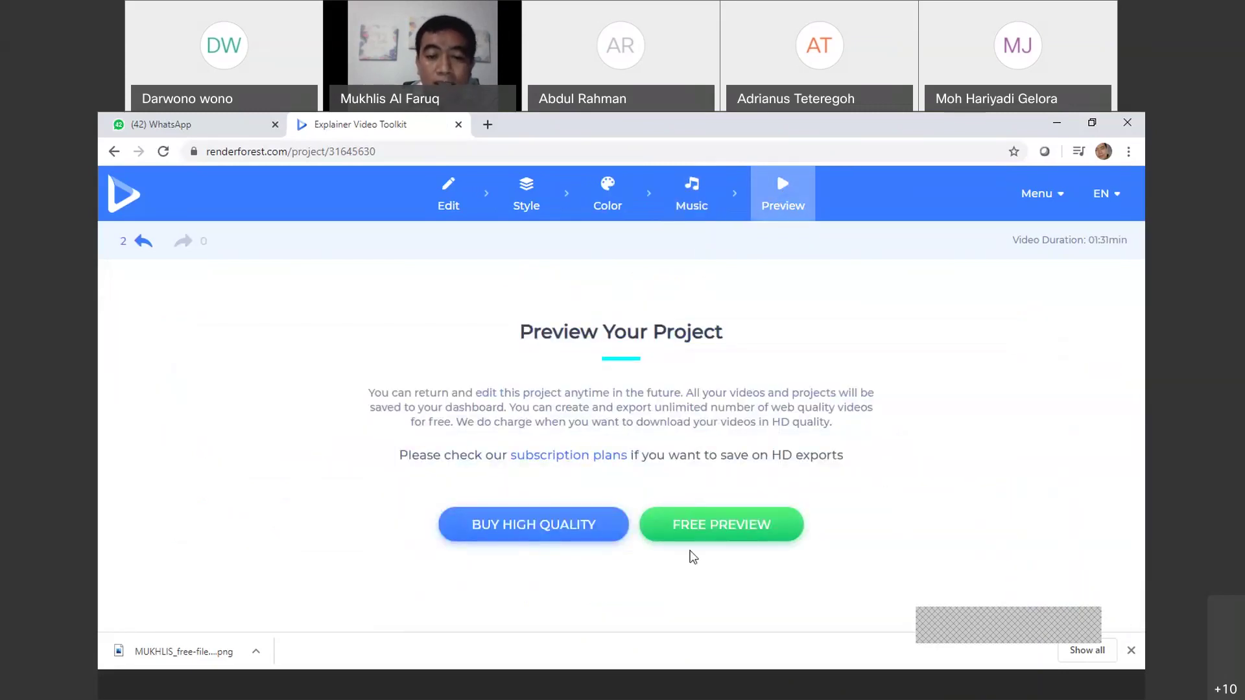
{"action": "left_click", "coordinate": [759, 533]}
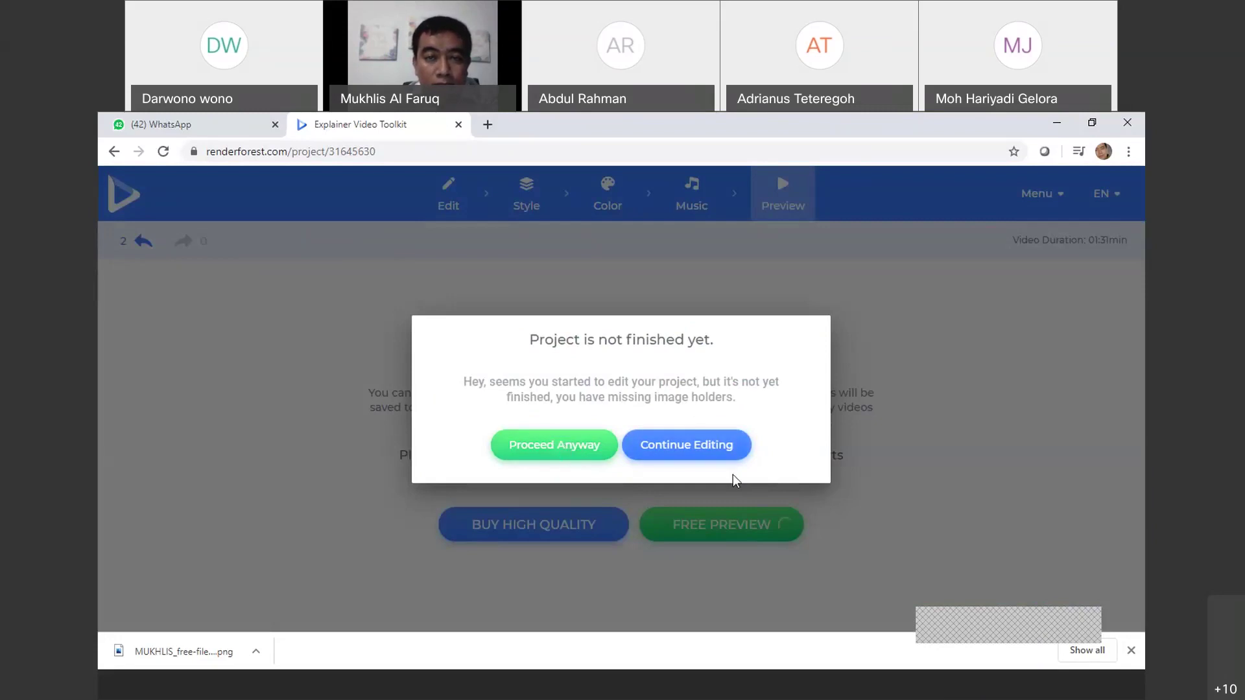
{"action": "left_click", "coordinate": [701, 447]}
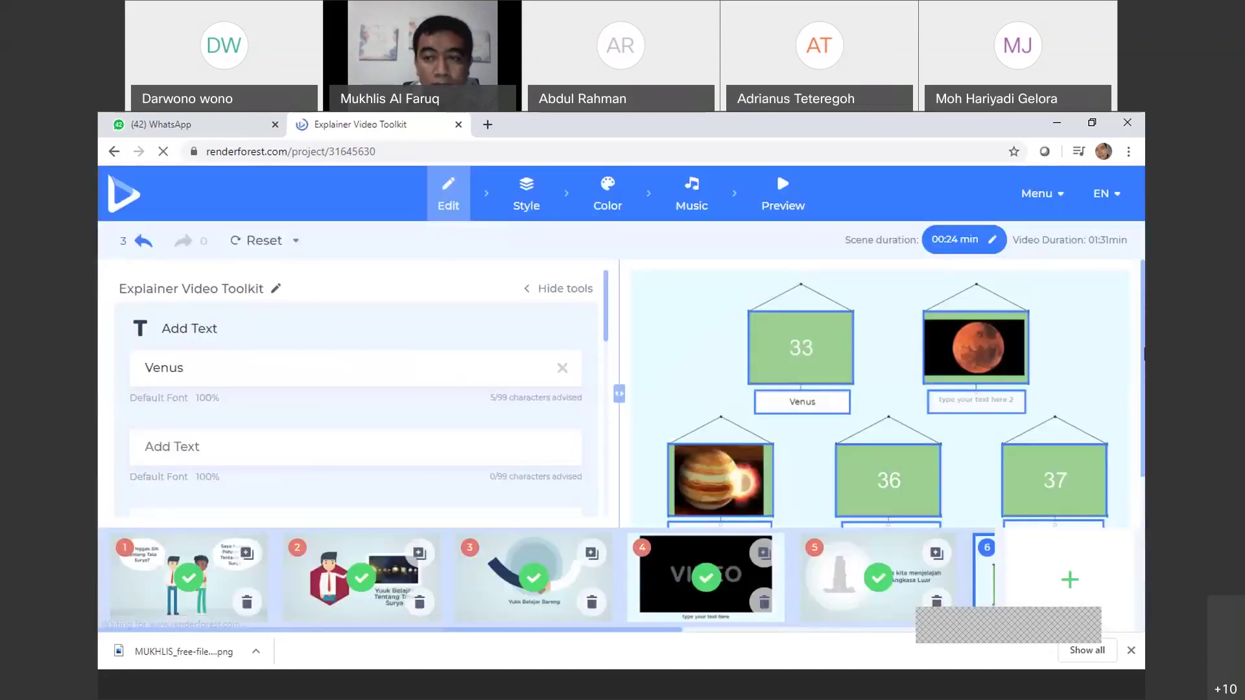
{"action": "scroll", "coordinate": [1143, 324], "scroll_direction": "down", "scroll_amount": 10}
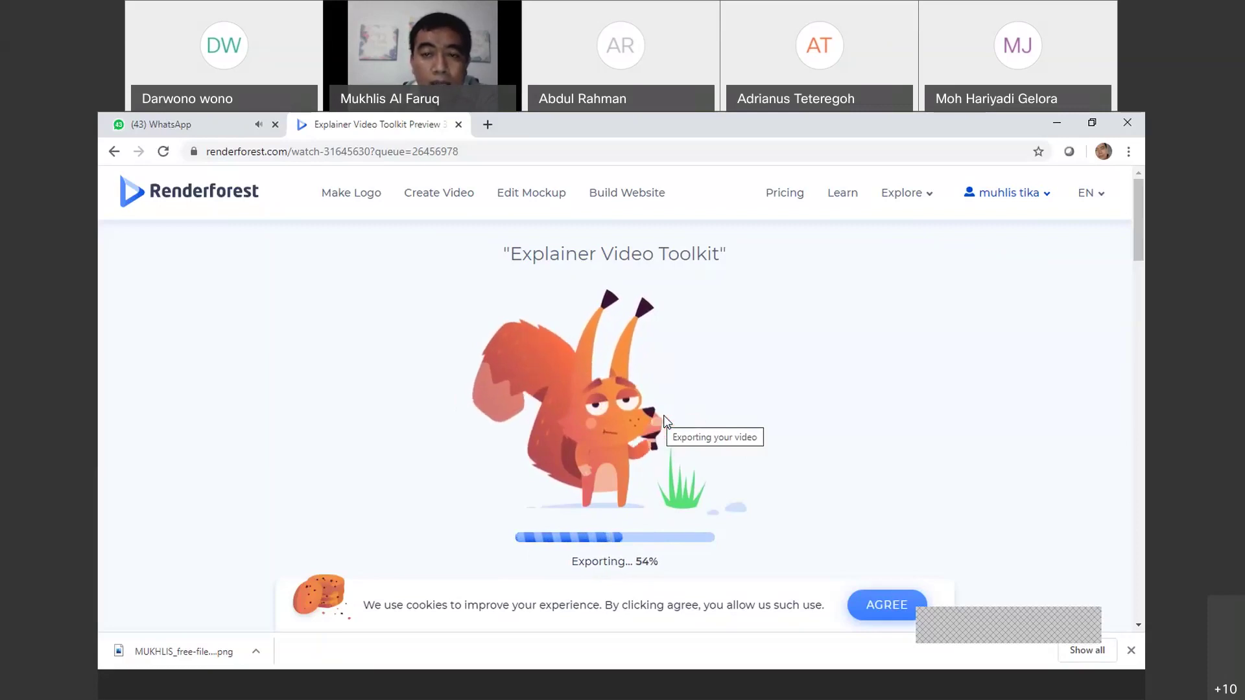
{"action": "left_click", "coordinate": [1048, 201]}
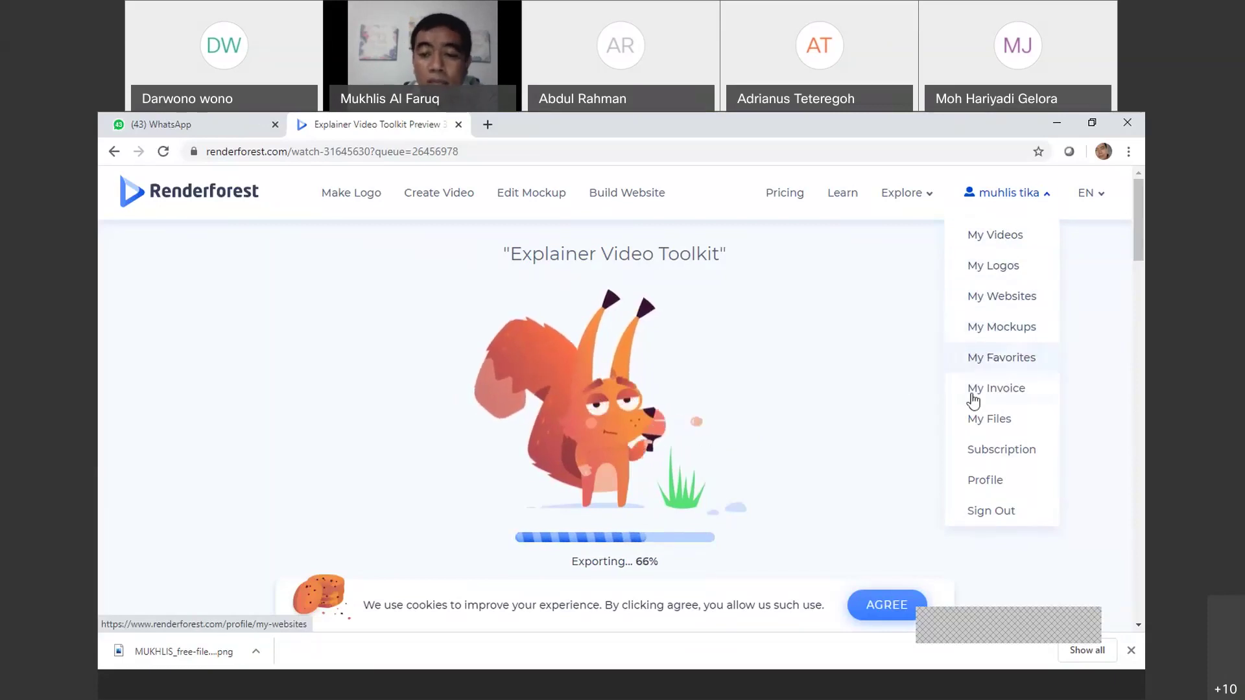
{"action": "left_click", "coordinate": [910, 423]}
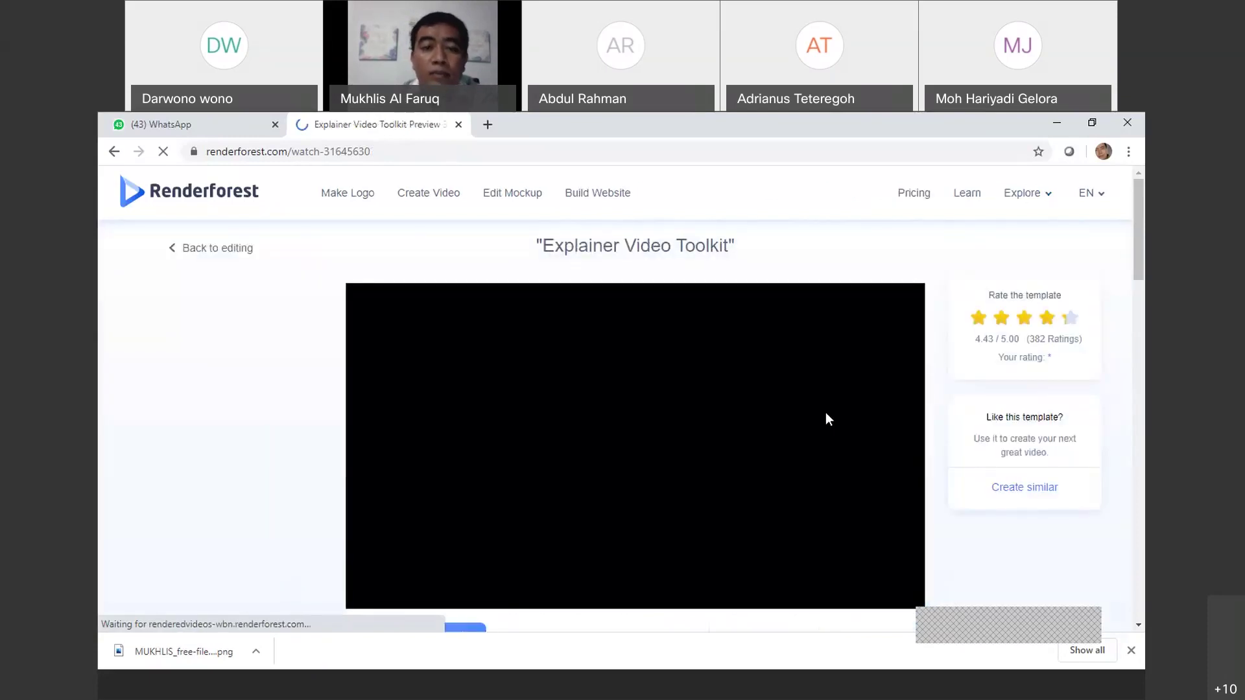
Play the exported explainer video from the beginning up to the Jupiter picture and pause it
{"action": "mouse_move", "coordinate": [1137, 216]}
{"action": "left_mouse_down"}
{"action": "mouse_move", "coordinate": [1143, 248]}
{"action": "mouse_move", "coordinate": [1143, 232]}
{"action": "left_mouse_up"}
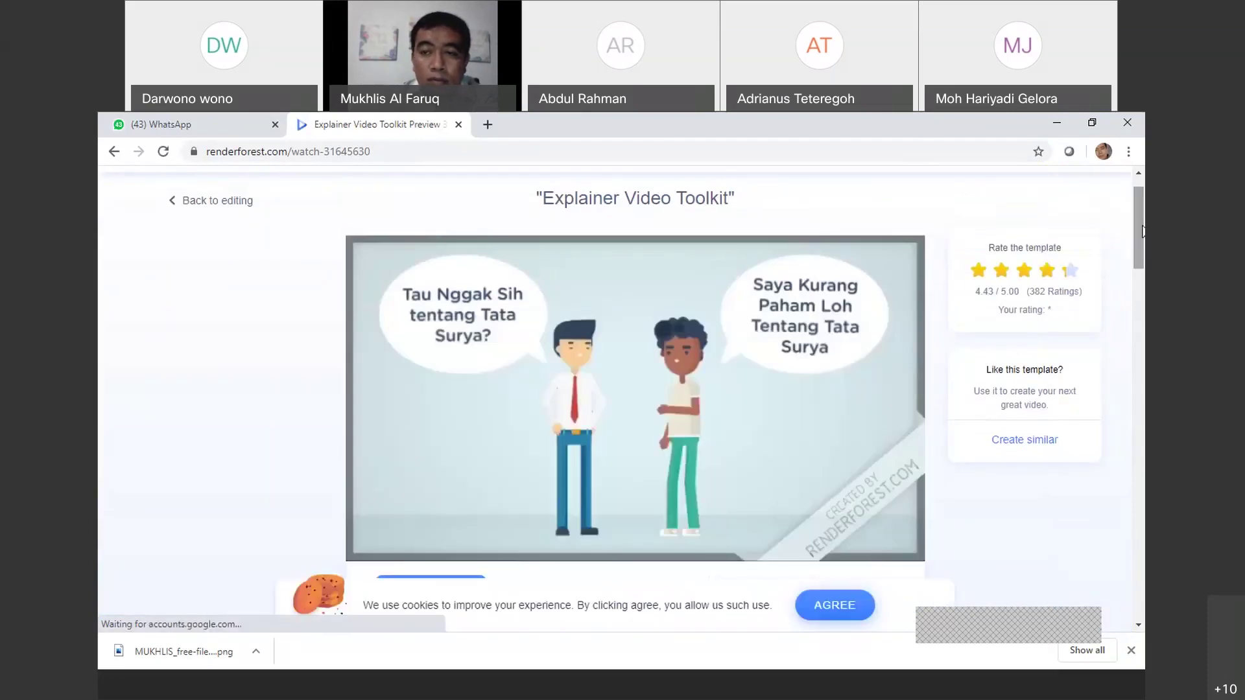
{"action": "left_click_drag", "start_coordinate": [1143, 231], "coordinate": [1142, 240]}
{"action": "scroll", "coordinate": [594, 500], "scroll_direction": "down", "scroll_amount": 1}
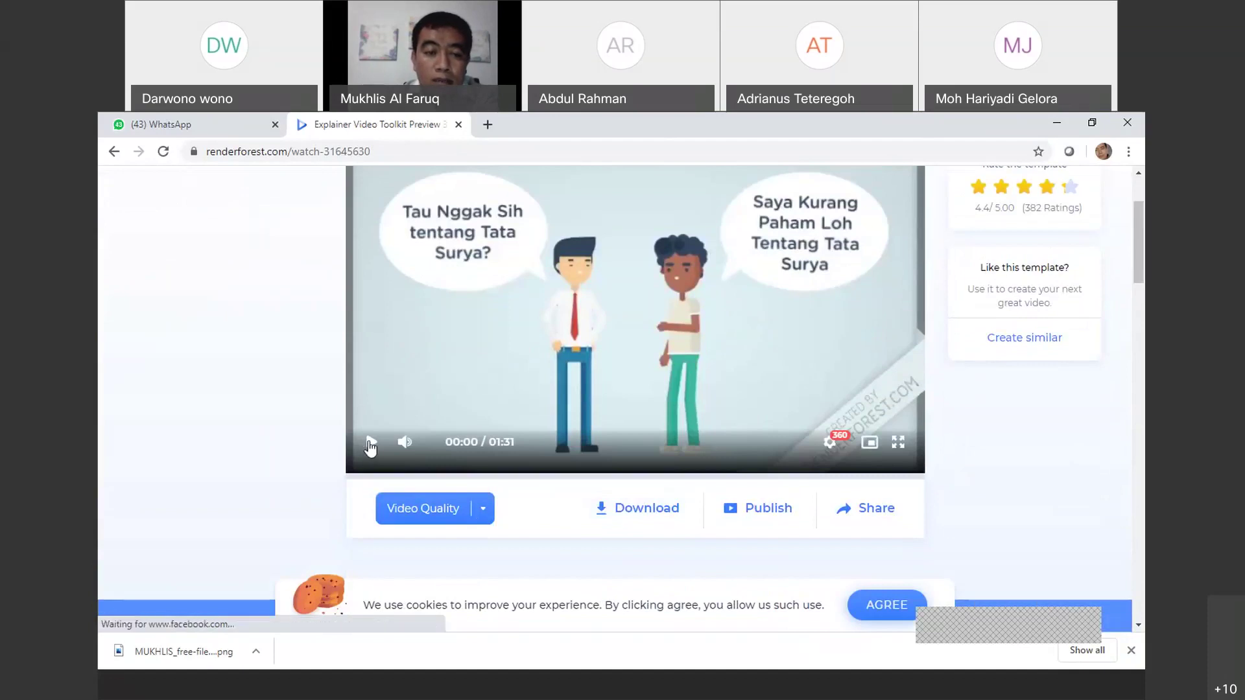
{"action": "left_click", "coordinate": [370, 443]}
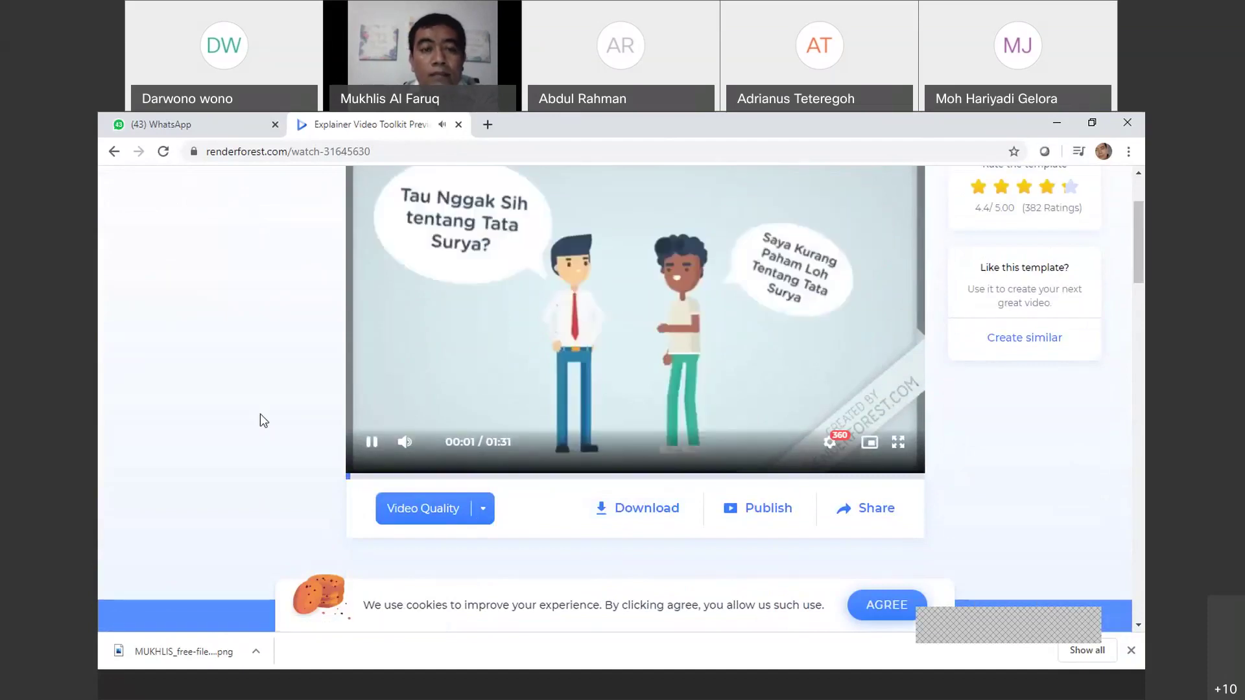
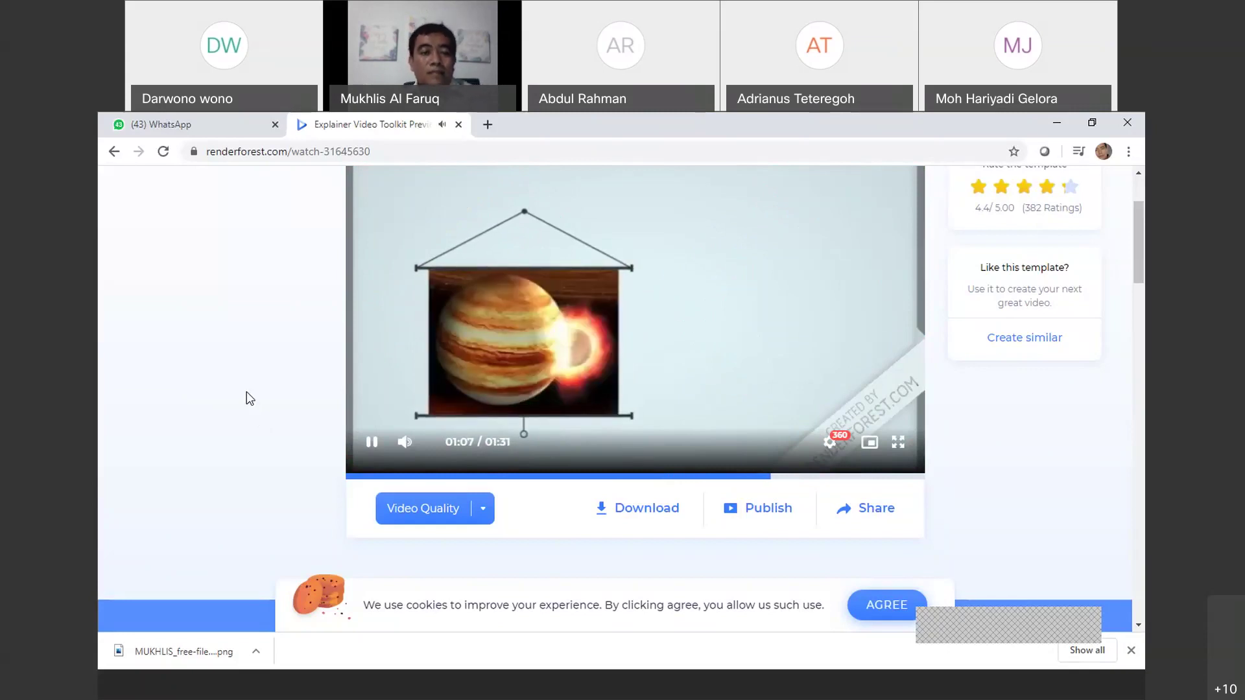
{"action": "left_click", "coordinate": [370, 445]}
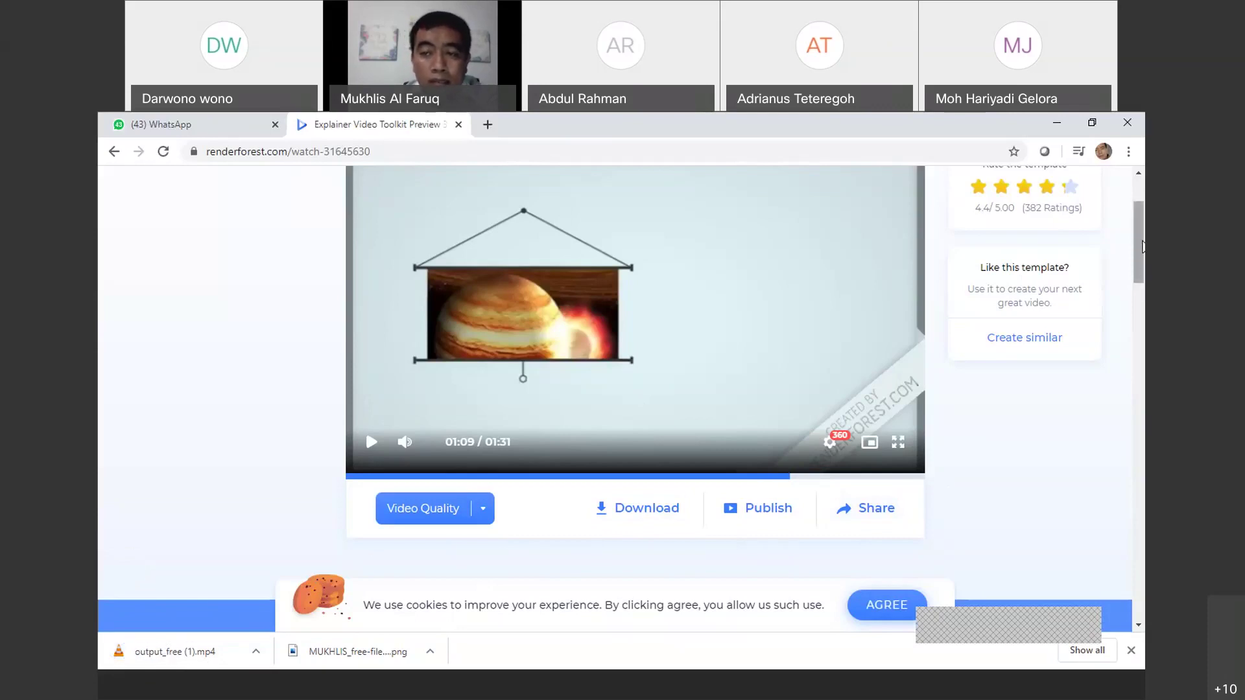
Show the account's list of personal sections, such as saved videos and logos
{"action": "scroll", "coordinate": [1143, 286], "scroll_direction": "up", "scroll_amount": 3}
{"action": "scroll", "coordinate": [1143, 232], "scroll_direction": "down", "scroll_amount": 1}
{"action": "scroll", "coordinate": [1143, 231], "scroll_direction": "up", "scroll_amount": 1}
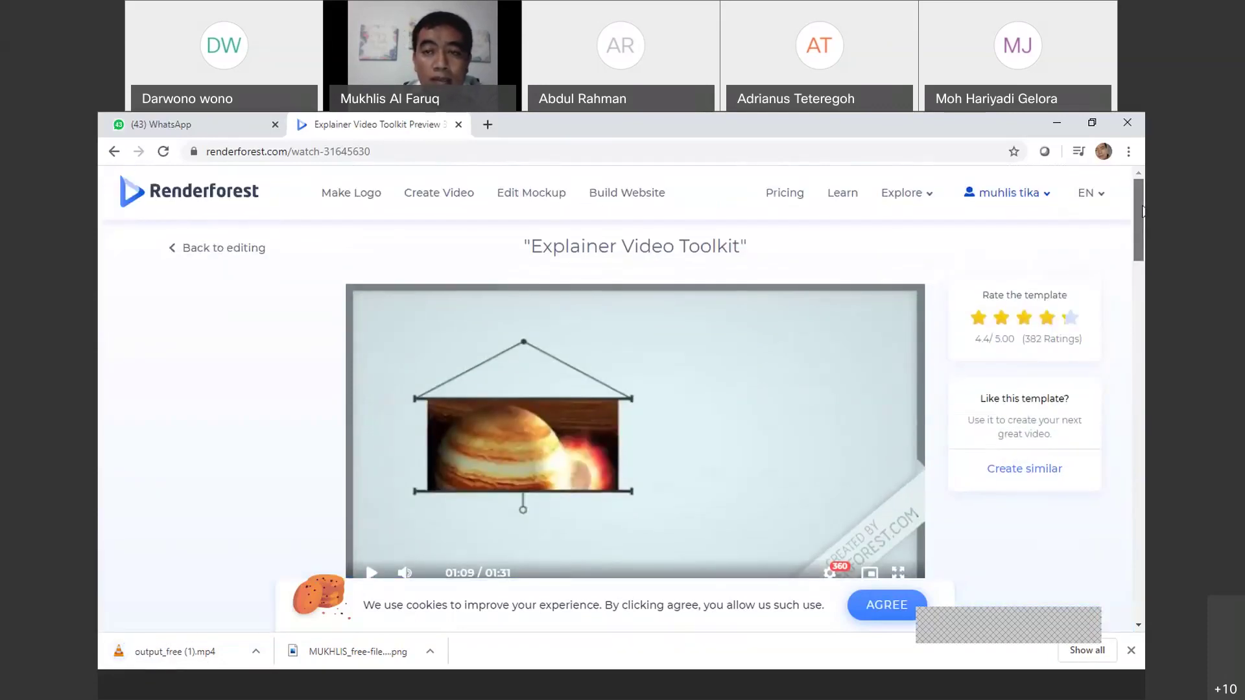
{"action": "left_click", "coordinate": [1029, 203]}
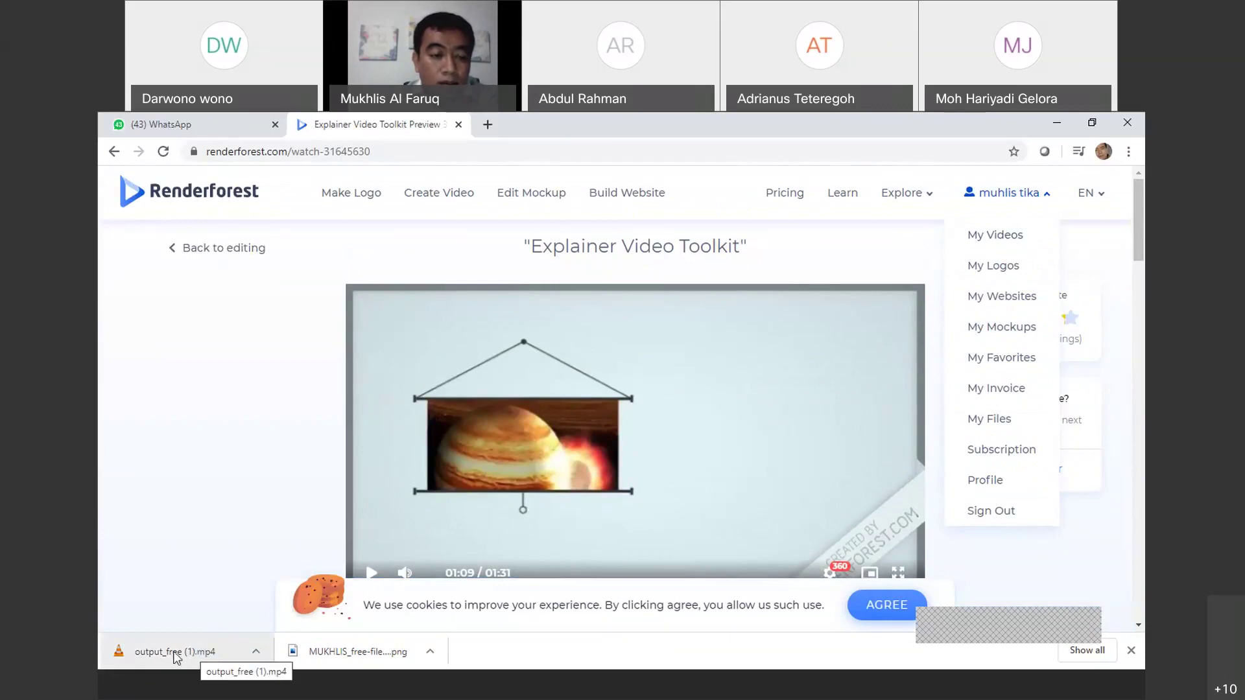
Play the downloaded video output_free (1).mp4 briefly in VLC, pause it and return to the browser
{"action": "left_click", "coordinate": [203, 648]}
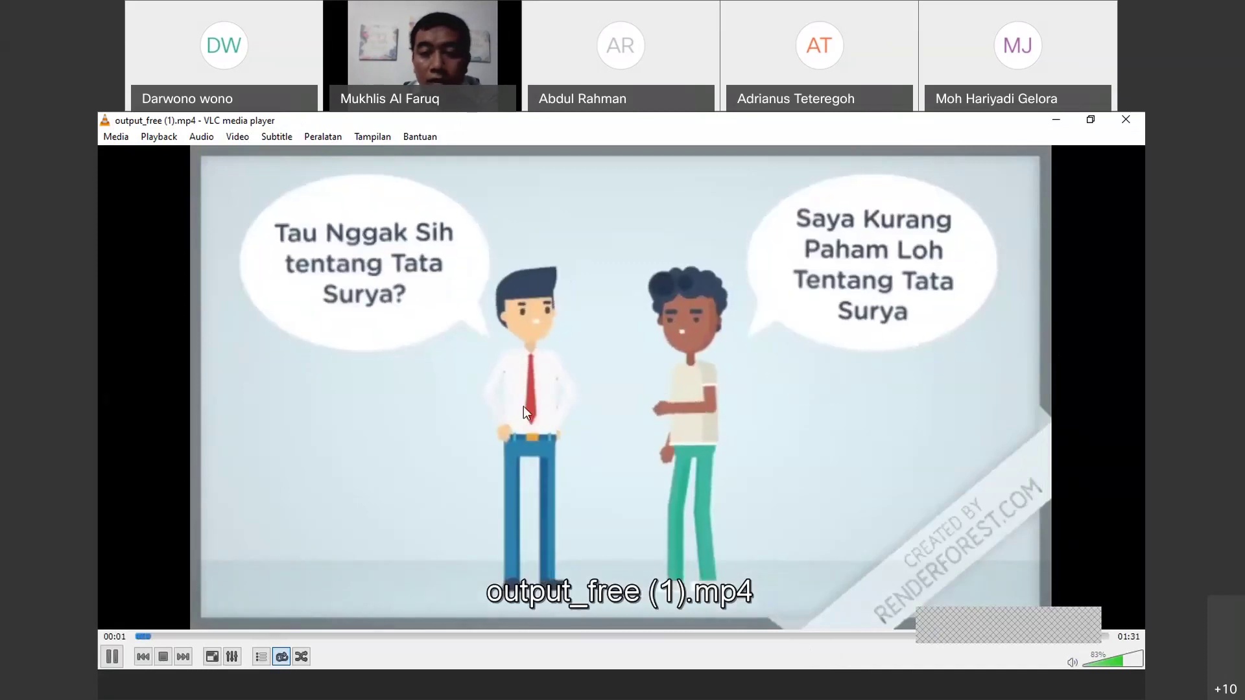
{"action": "left_click", "coordinate": [114, 659]}
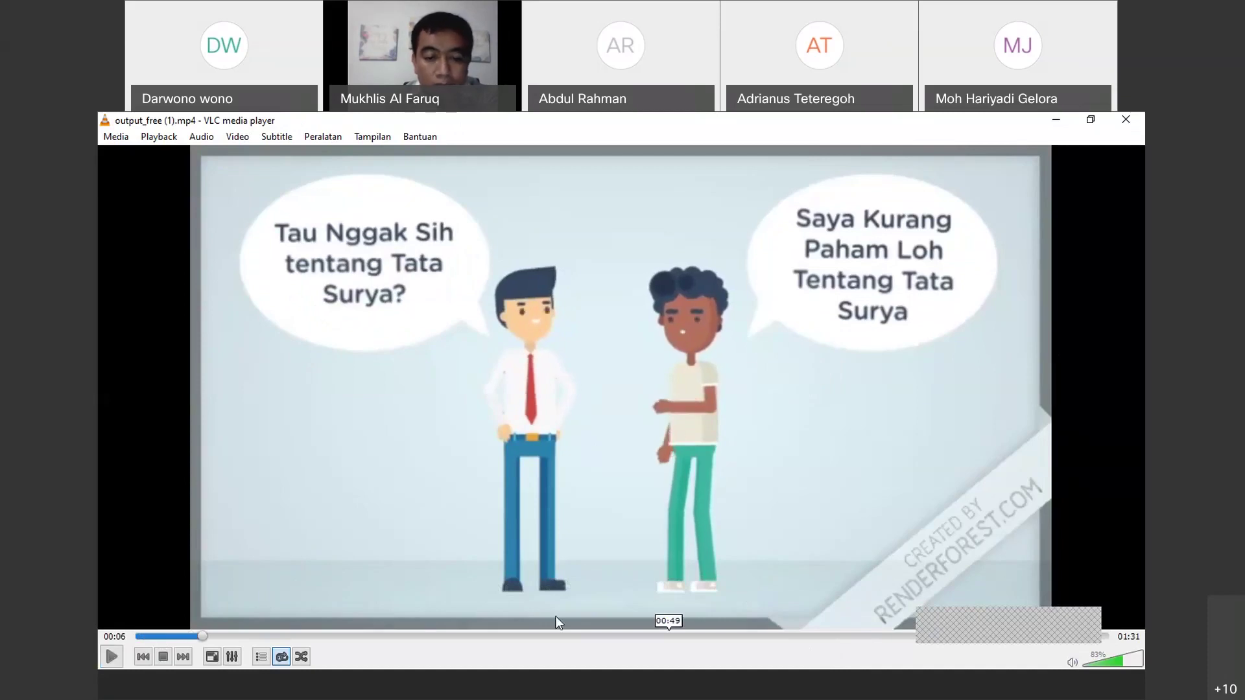
{"action": "left_click", "coordinate": [827, 697]}
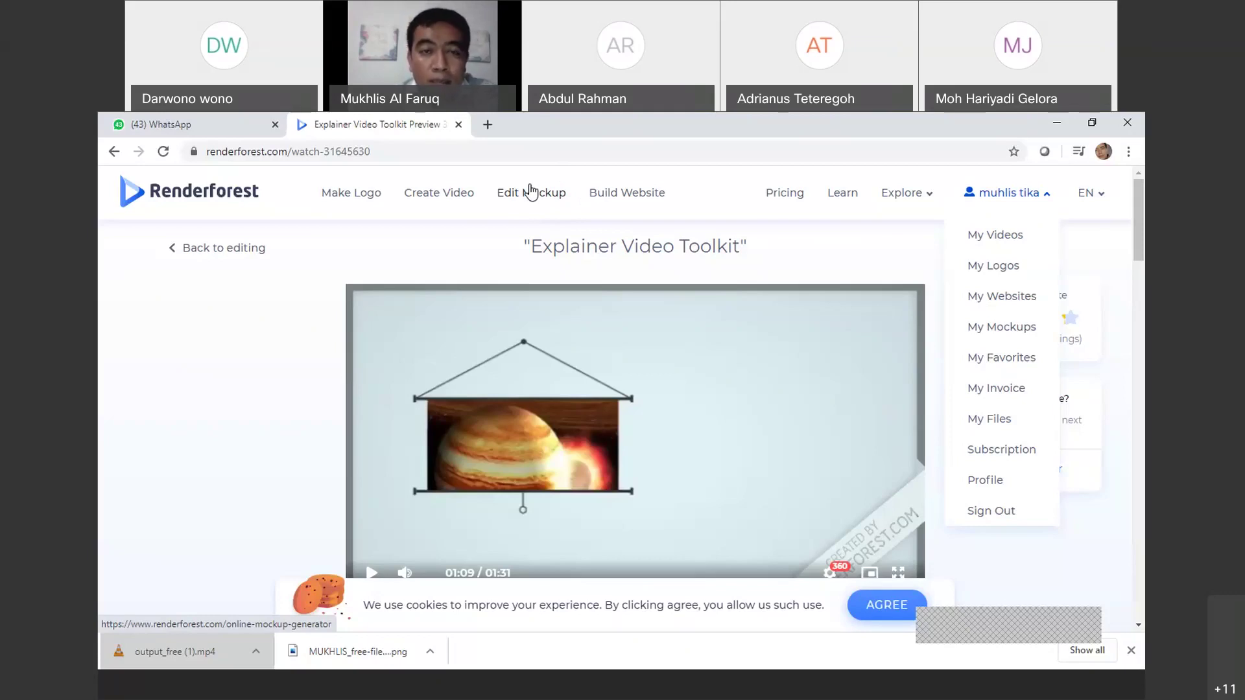
Go to the online mockup templates and open the Apple Devices in the Air pack
{"action": "left_click", "coordinate": [528, 194]}
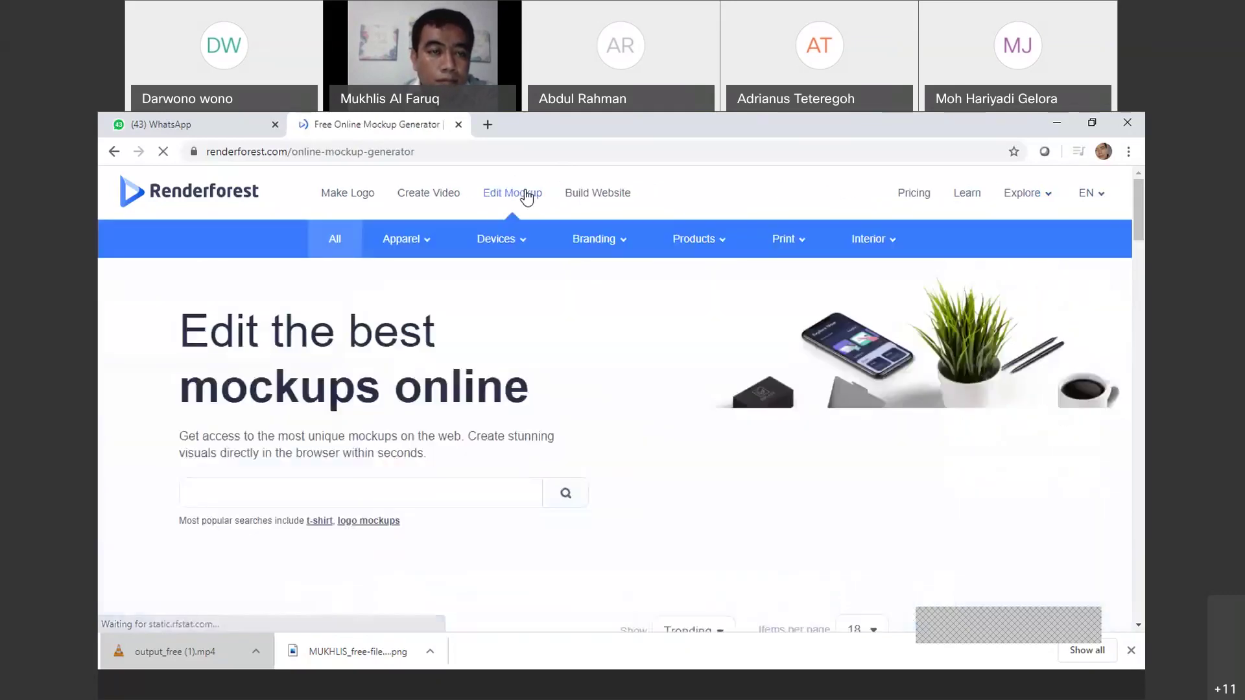
{"action": "scroll", "coordinate": [1143, 242], "scroll_direction": "down", "scroll_amount": 1}
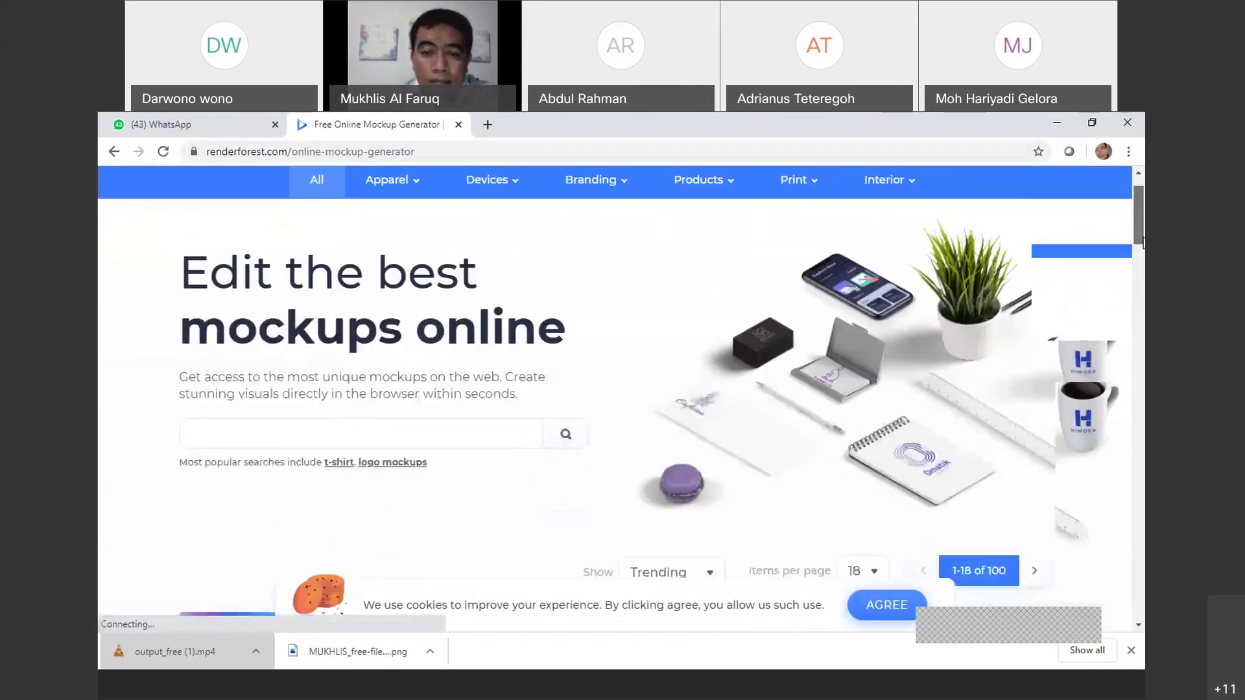
{"action": "left_click_drag", "start_coordinate": [1143, 241], "coordinate": [1144, 352]}
{"action": "left_click", "coordinate": [362, 422]}
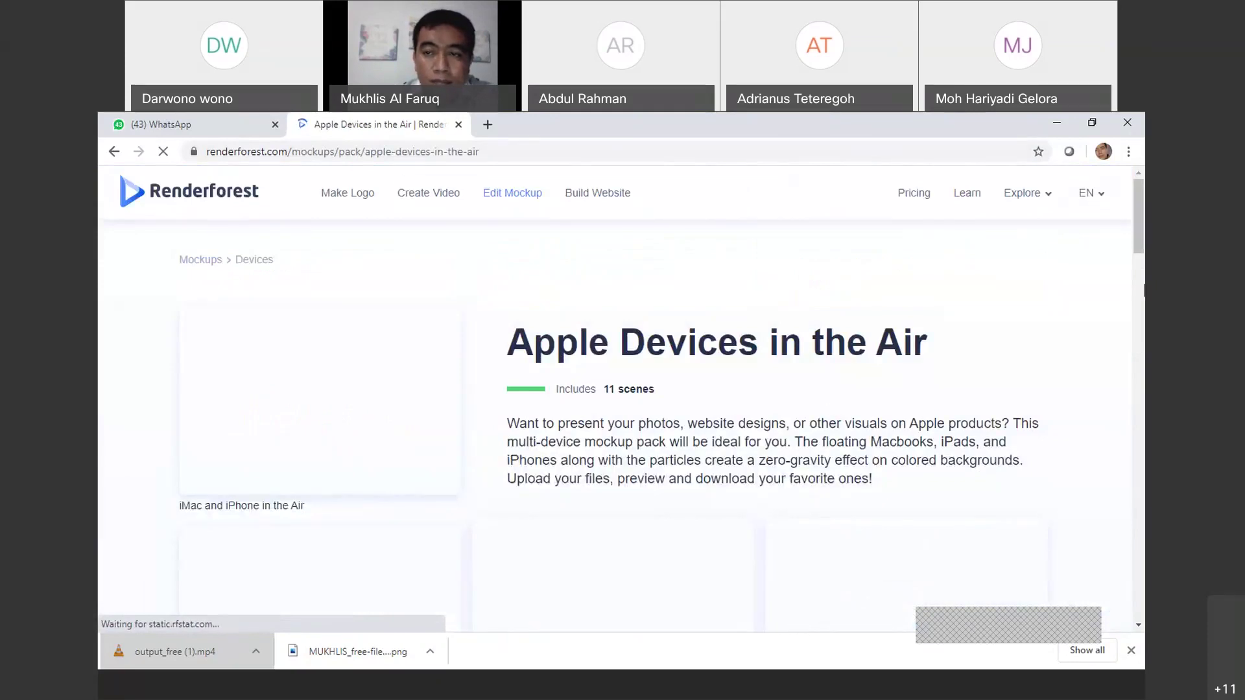
Open the iMac iPad and iPhone mockup from the pack in the mockup editor
{"action": "scroll", "coordinate": [1143, 257], "scroll_direction": "down", "scroll_amount": 1}
{"action": "scroll", "coordinate": [1144, 256], "scroll_direction": "down", "scroll_amount": 4}
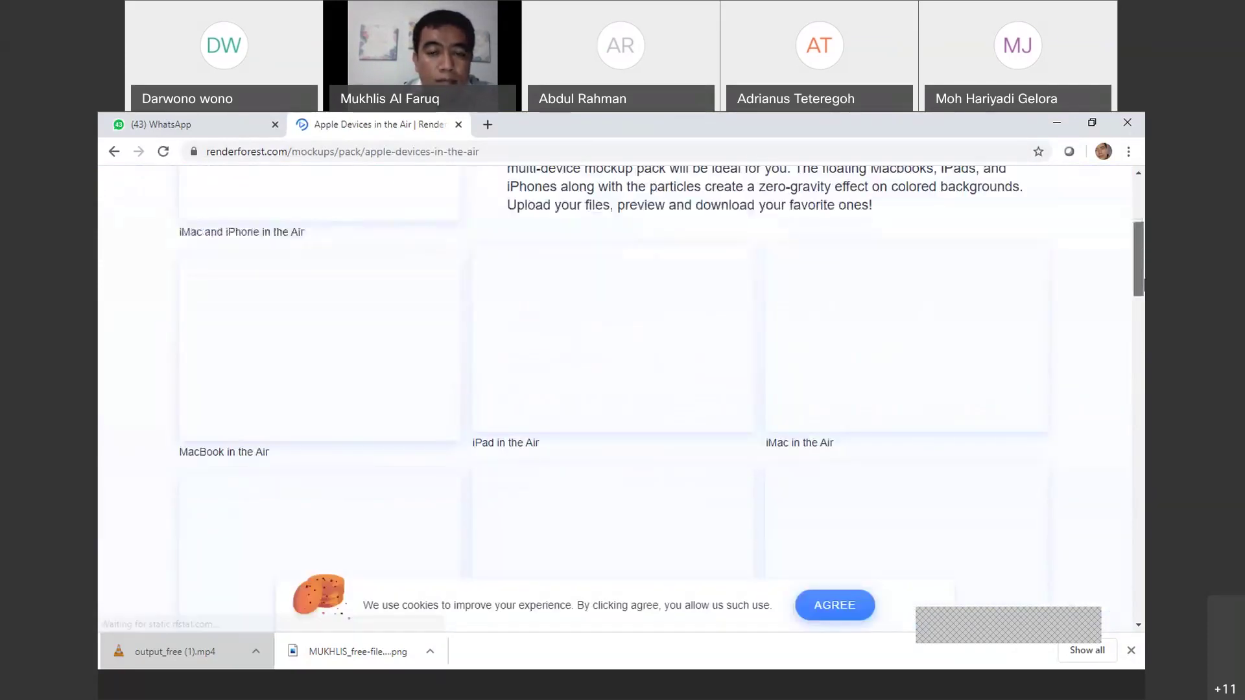
{"action": "scroll", "coordinate": [1144, 240], "scroll_direction": "up", "scroll_amount": 5}
{"action": "left_click_drag", "start_coordinate": [1144, 237], "coordinate": [1143, 342]}
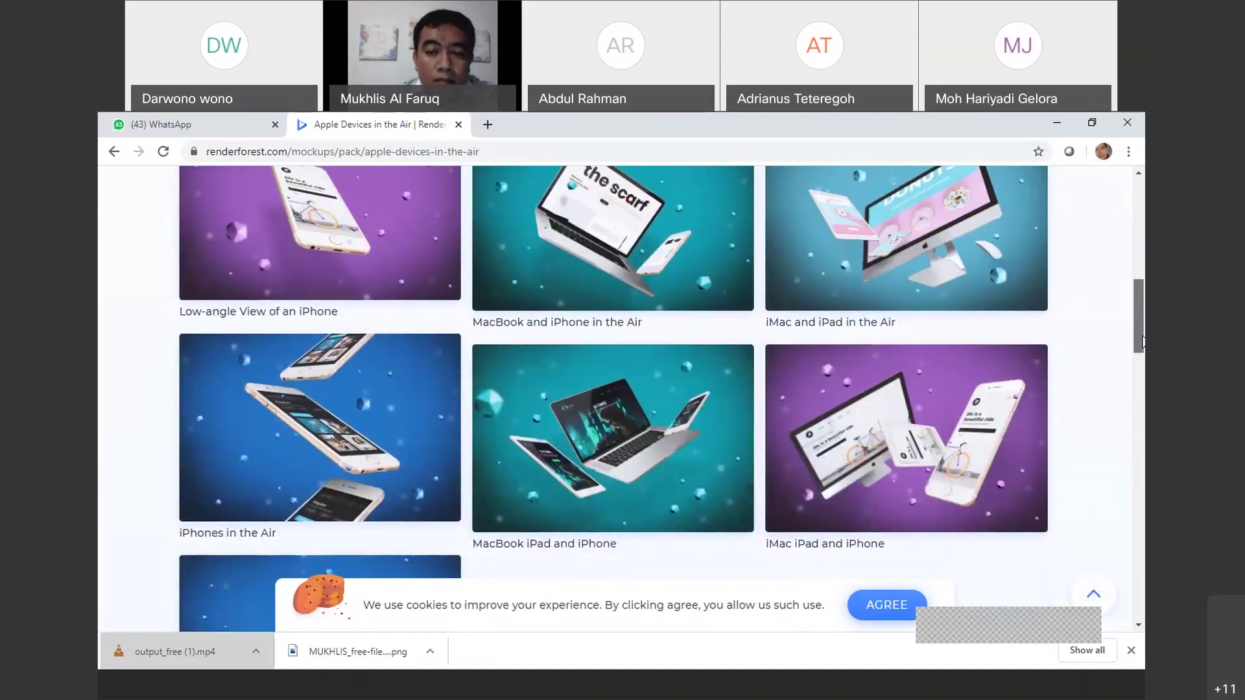
{"action": "left_click", "coordinate": [907, 439]}
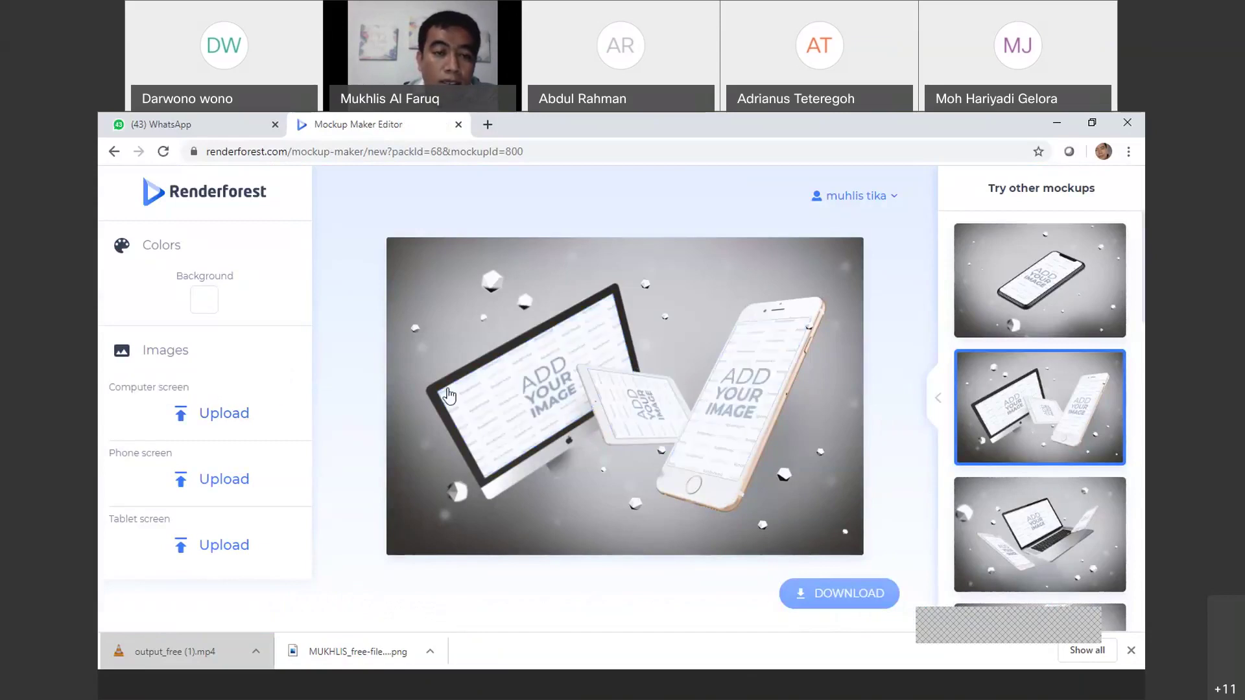
Upload the fotoku image from the REnderForest New folder to the mockup's computer screen, framing the head and upper body
{"action": "left_click", "coordinate": [486, 396]}
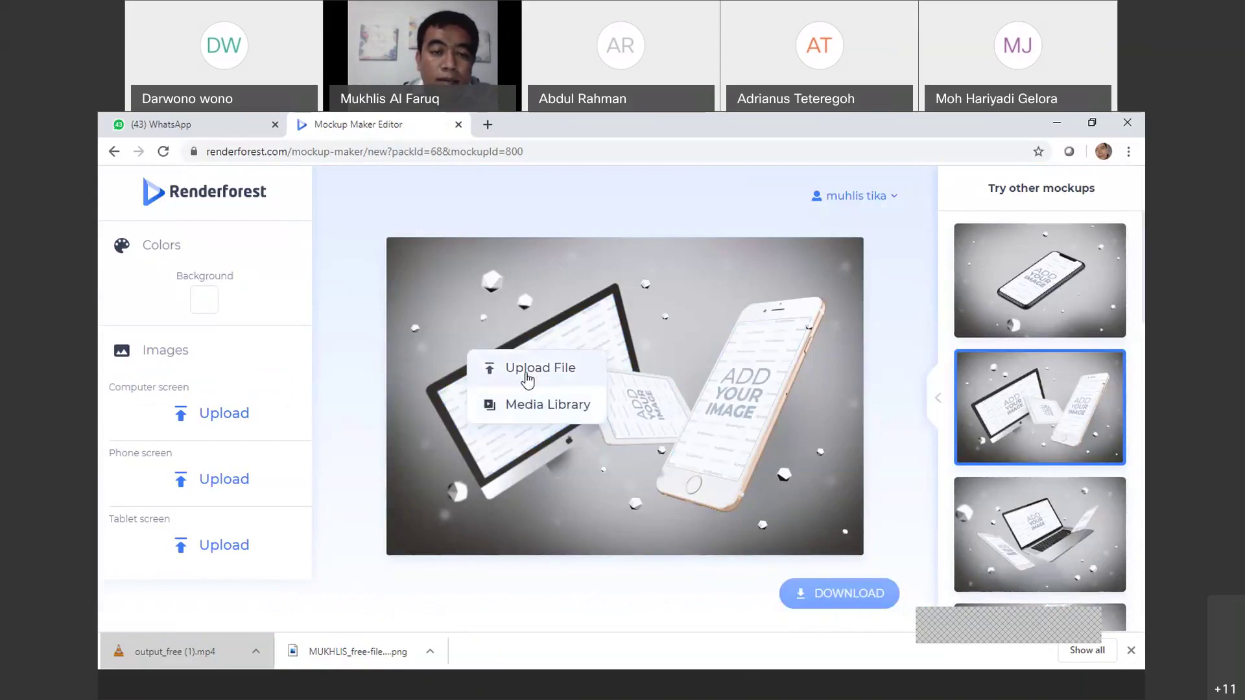
{"action": "left_click", "coordinate": [527, 369]}
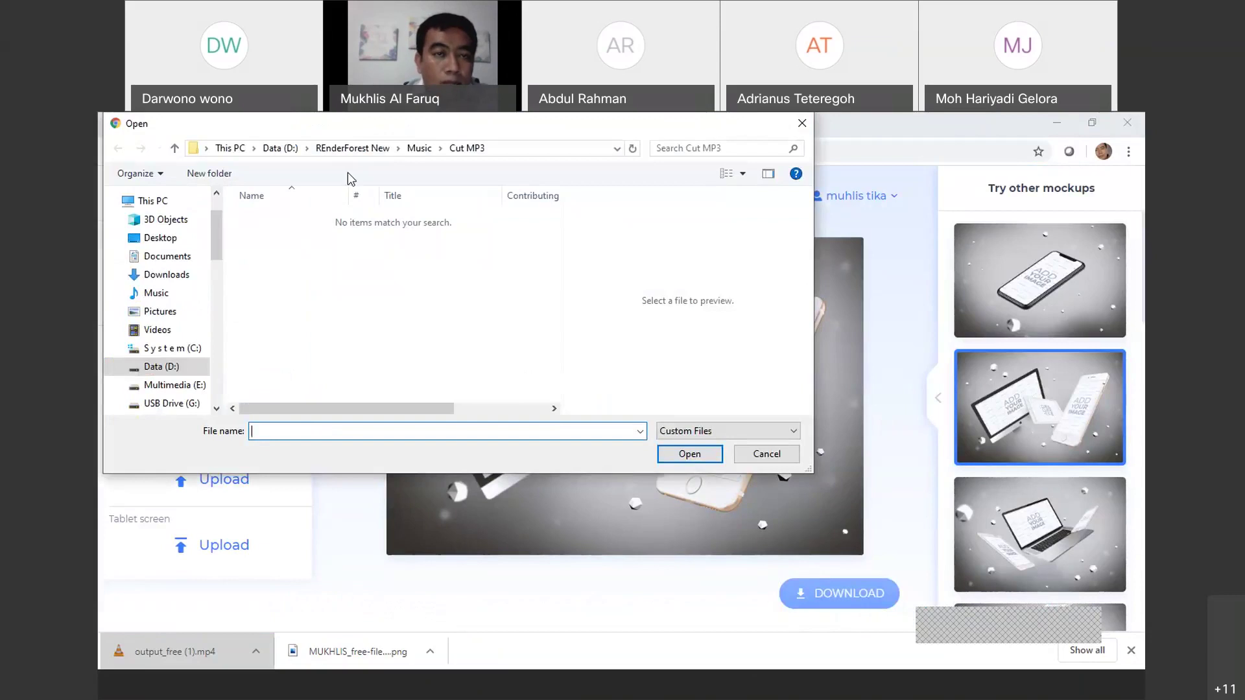
{"action": "left_click", "coordinate": [346, 151]}
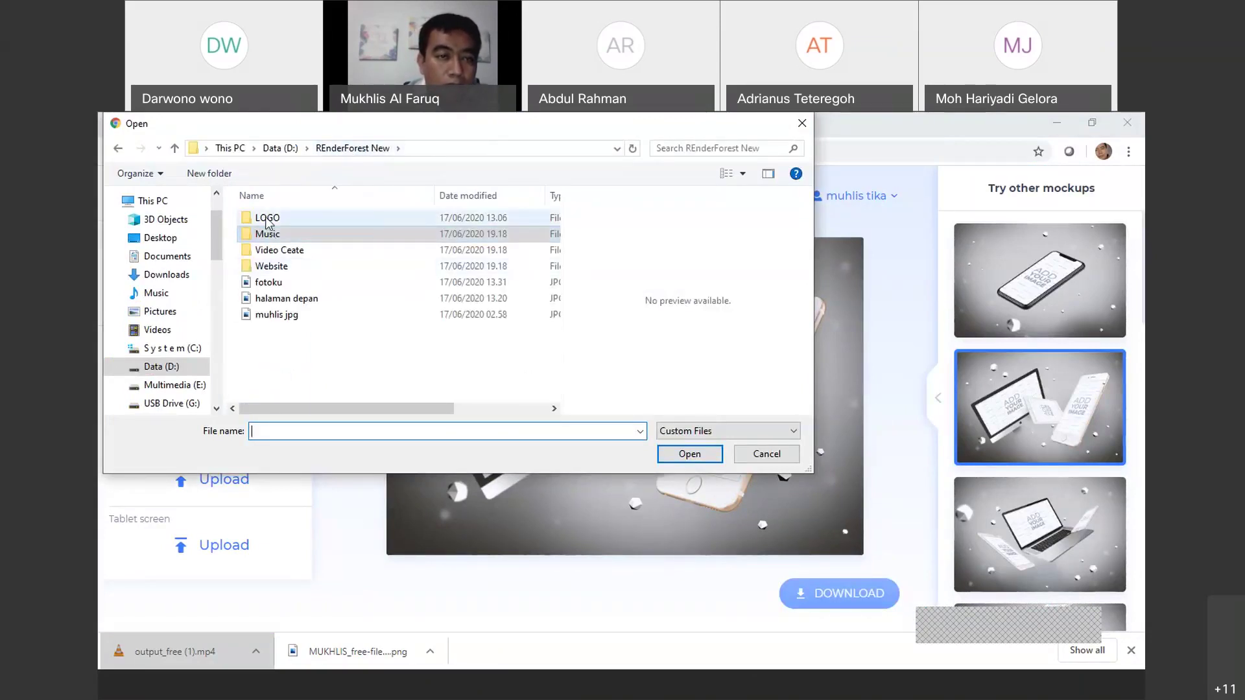
{"action": "left_click", "coordinate": [269, 283]}
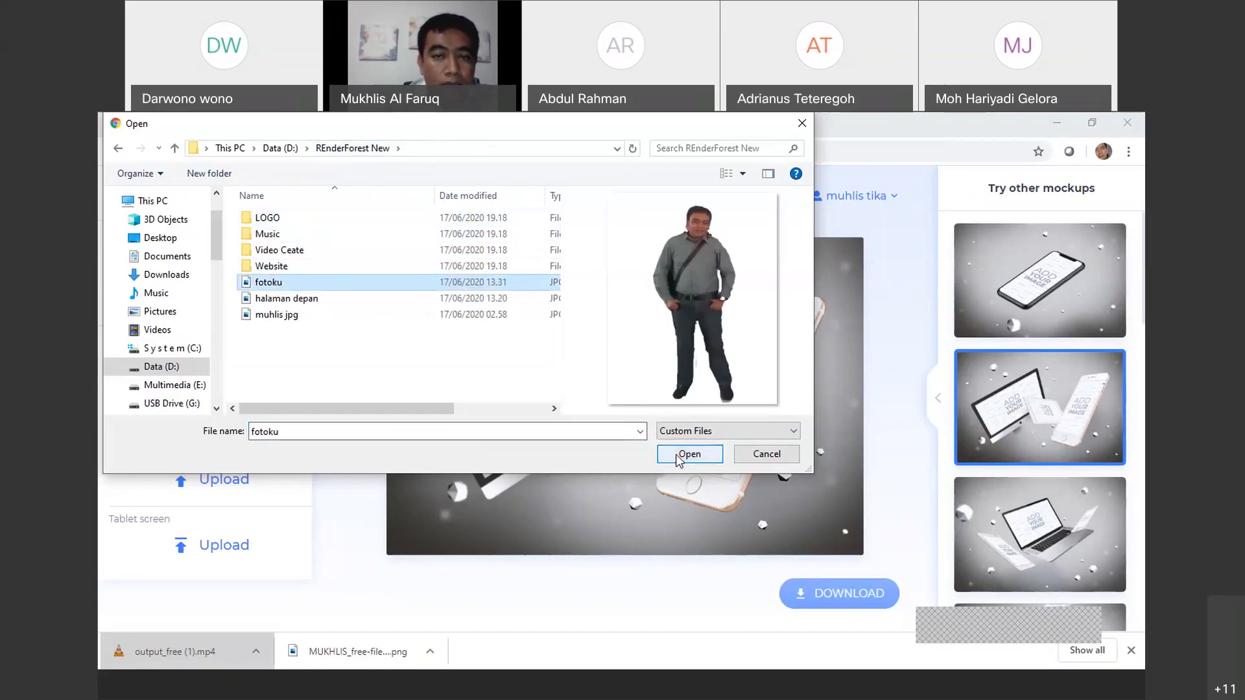
{"action": "left_click", "coordinate": [678, 459]}
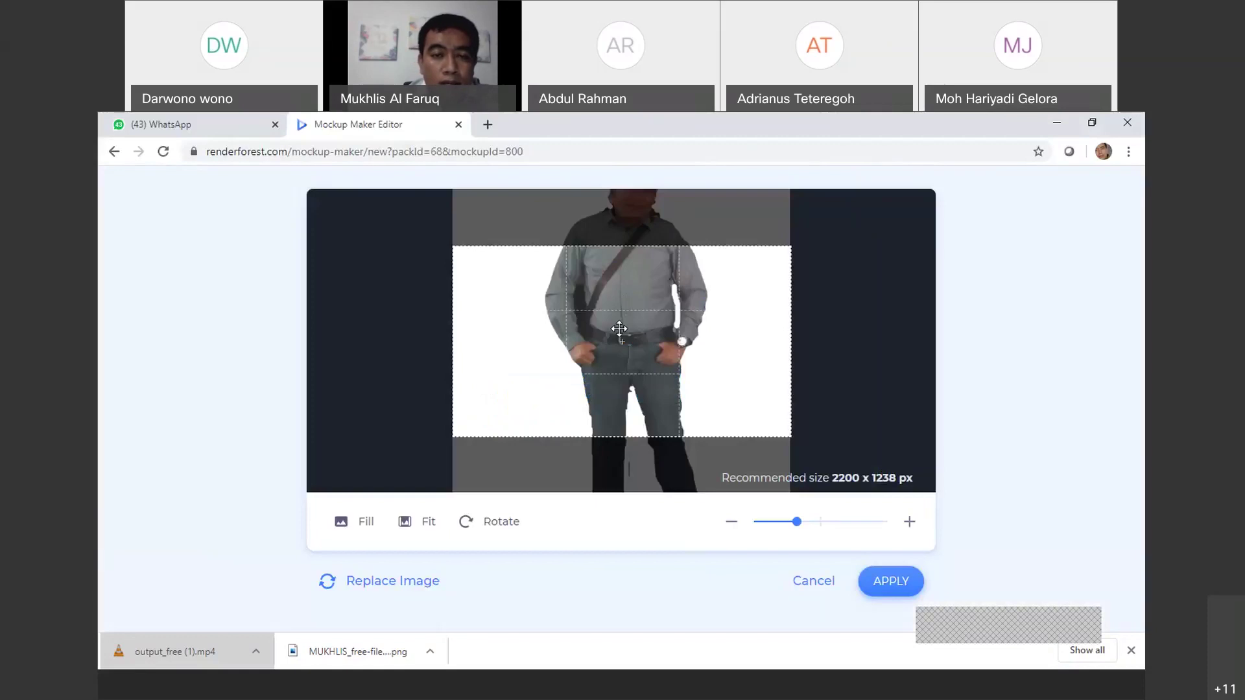
{"action": "left_click_drag", "start_coordinate": [617, 333], "coordinate": [628, 423]}
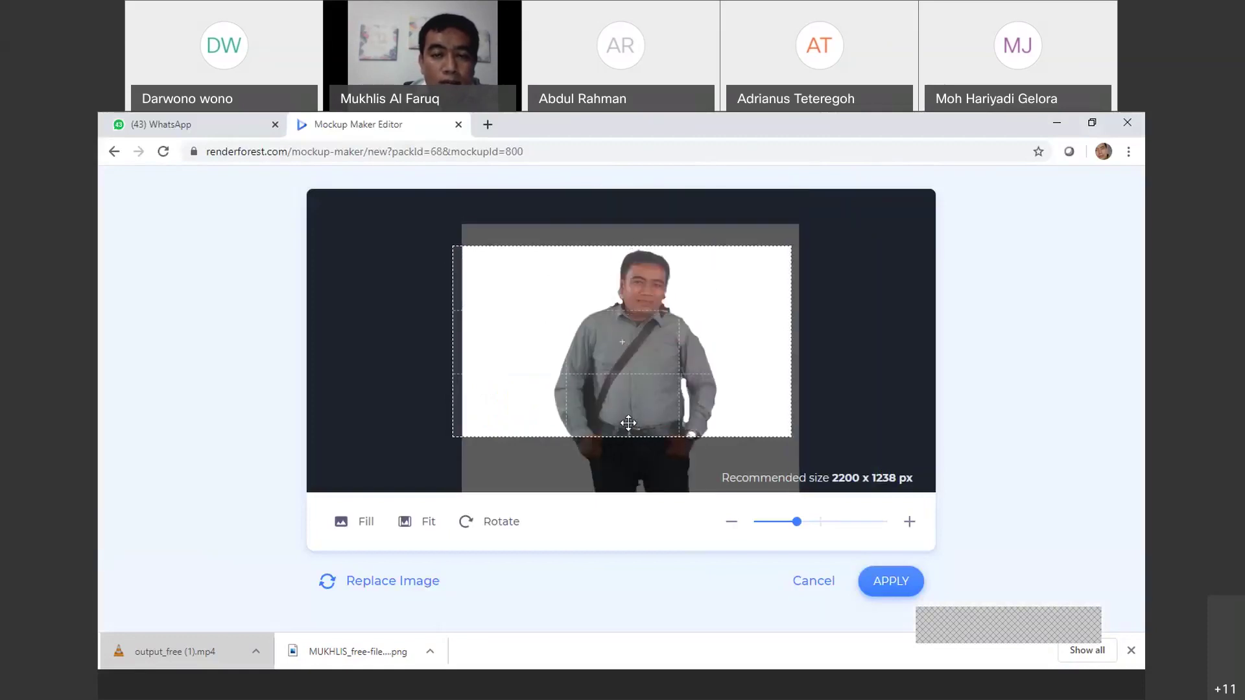
{"action": "left_click", "coordinate": [902, 584]}
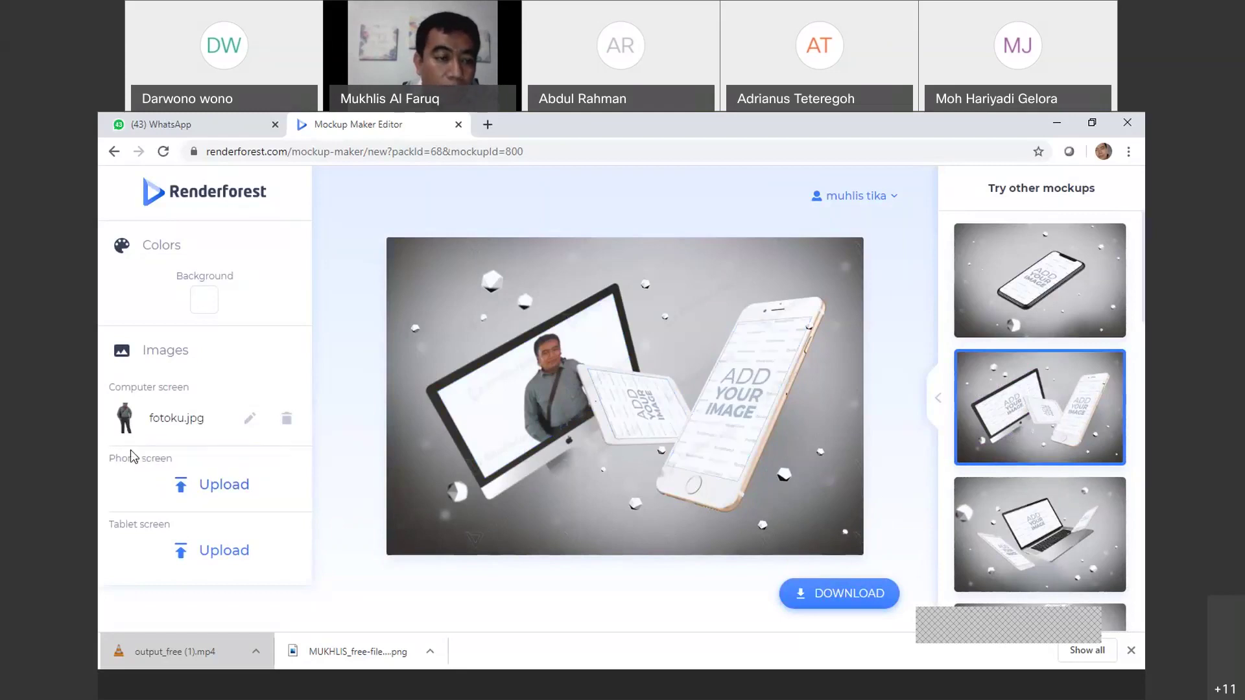
Upload the kemendikbud logo from the LOGO folder to the mockup's phone screen and apply it with its default crop
{"action": "left_click", "coordinate": [203, 488]}
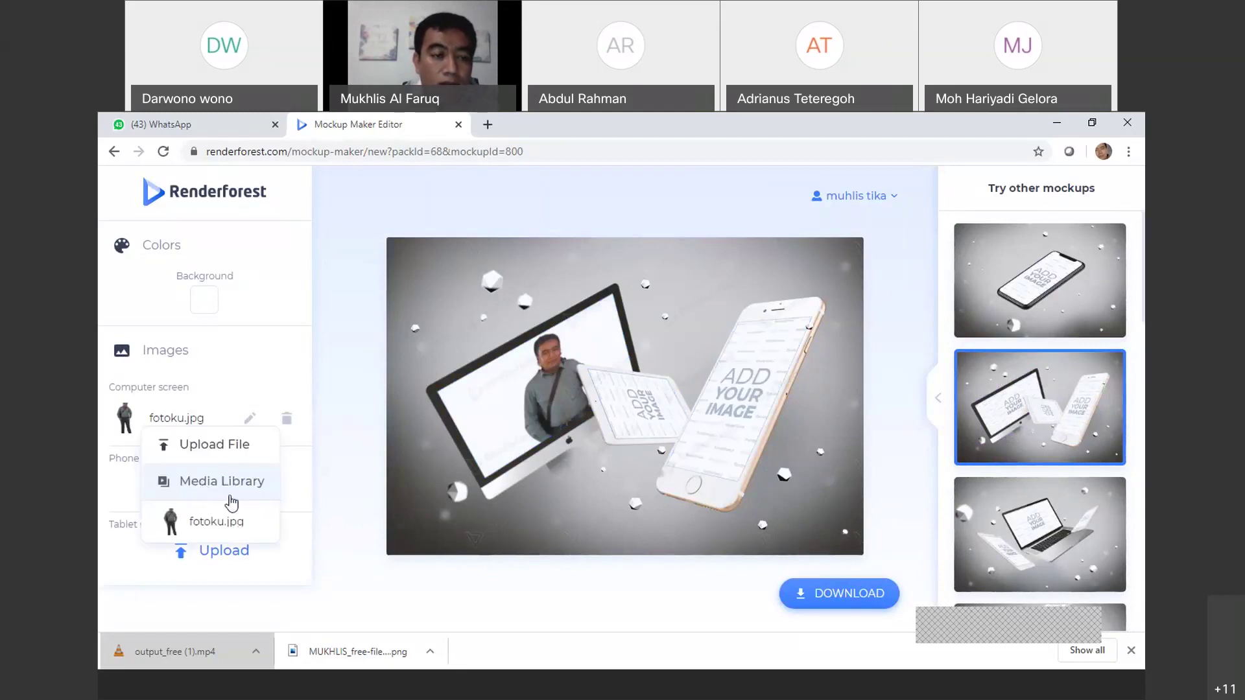
{"action": "left_click", "coordinate": [762, 416]}
{"action": "left_click", "coordinate": [744, 360]}
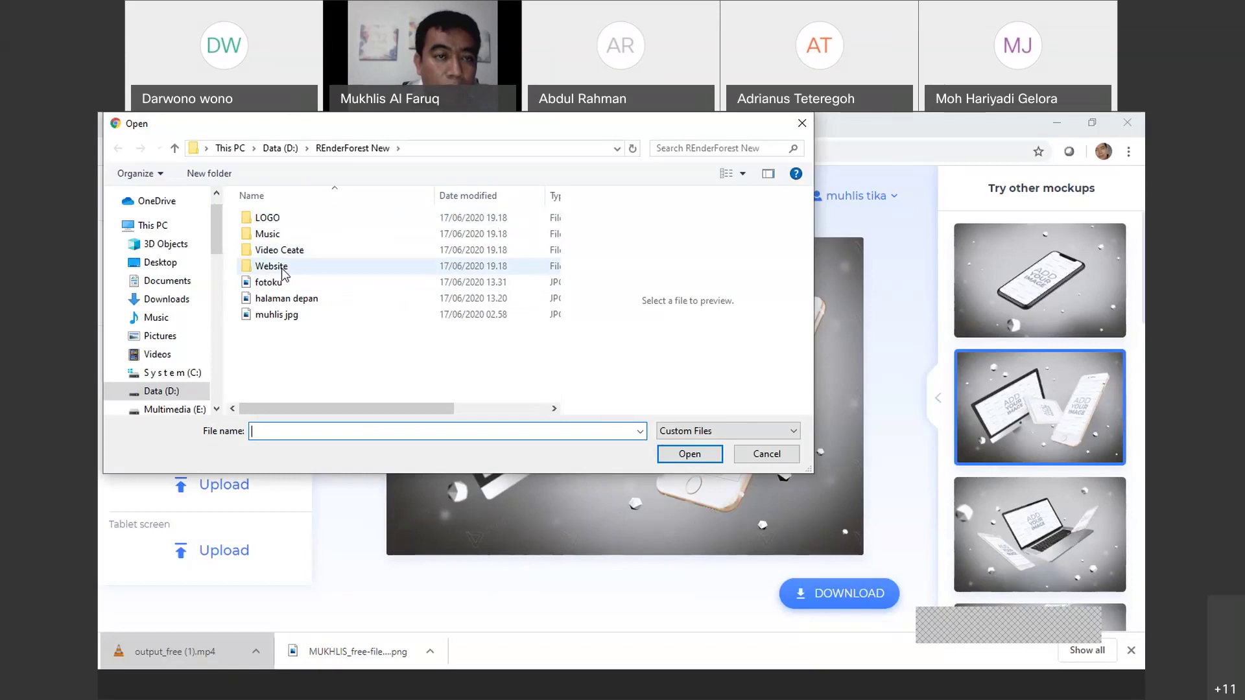
{"action": "left_click", "coordinate": [271, 221]}
{"action": "double_click", "coordinate": [271, 220]}
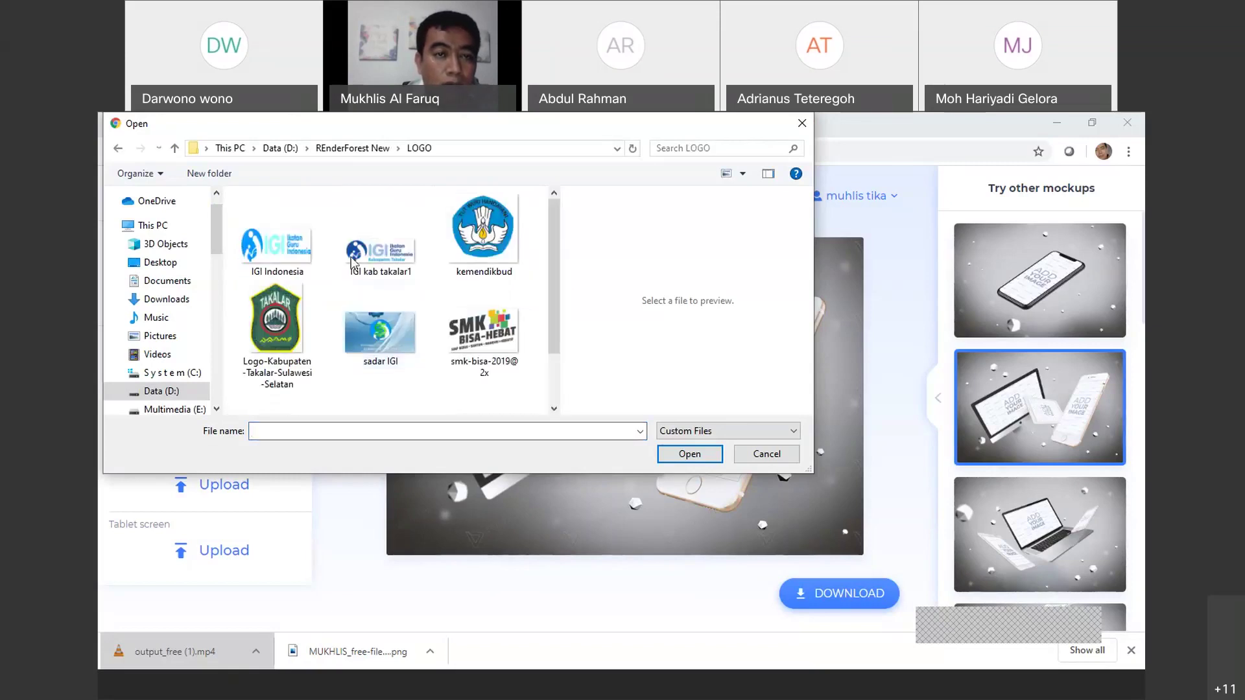
{"action": "left_click", "coordinate": [285, 244]}
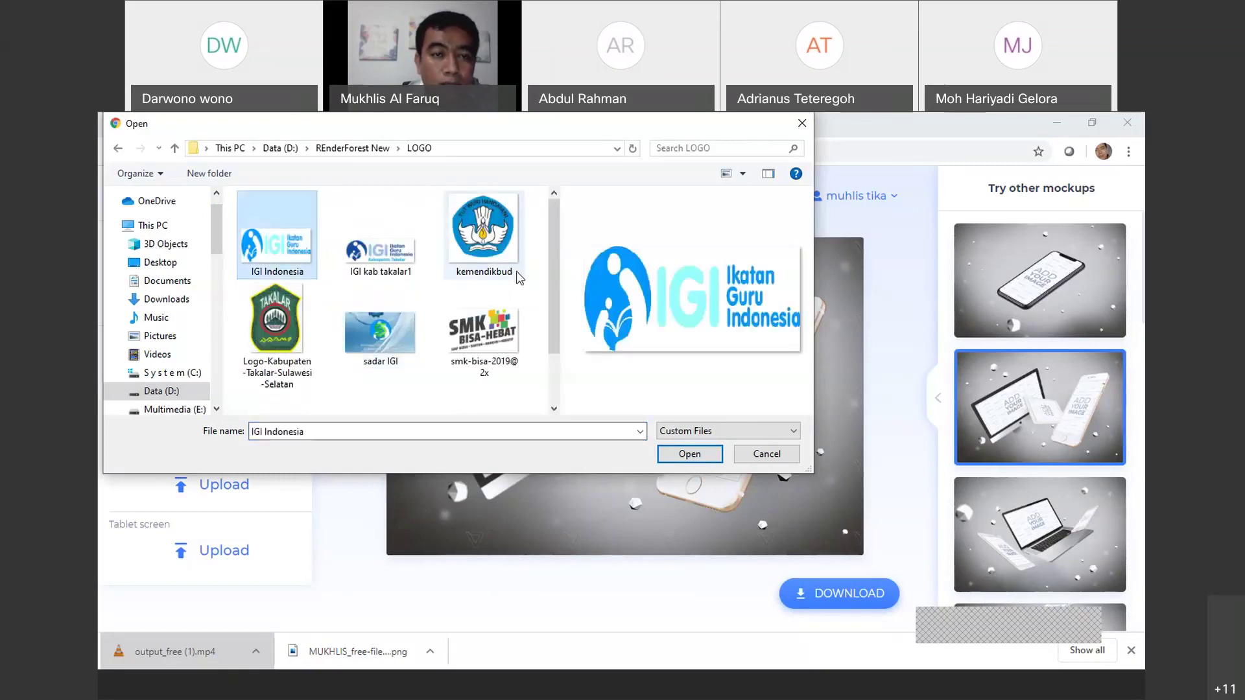
{"action": "left_click", "coordinate": [494, 263]}
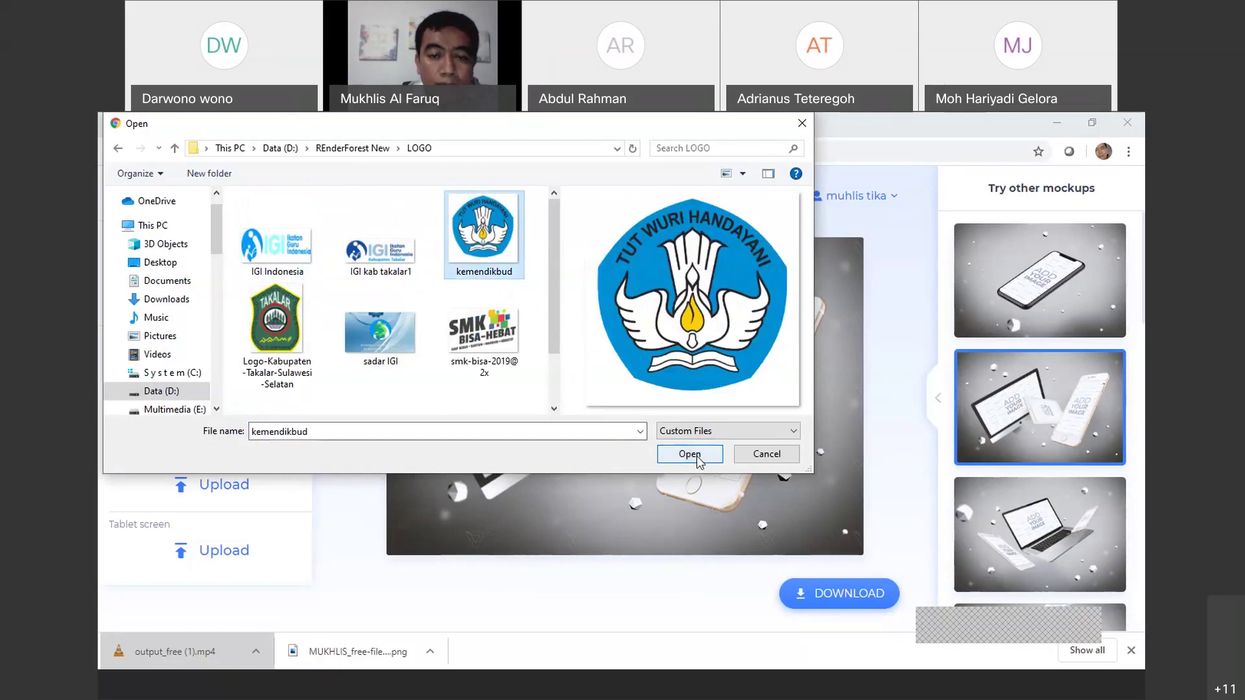
{"action": "left_click", "coordinate": [695, 458]}
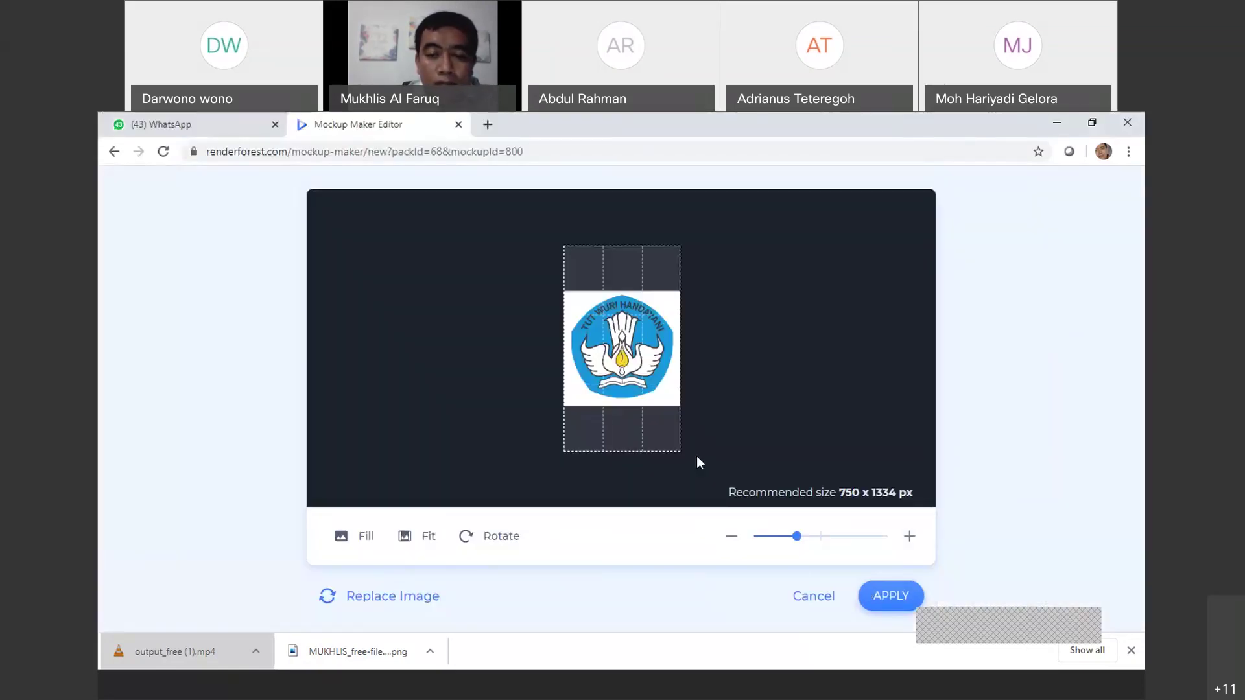
{"action": "left_click", "coordinate": [900, 604]}
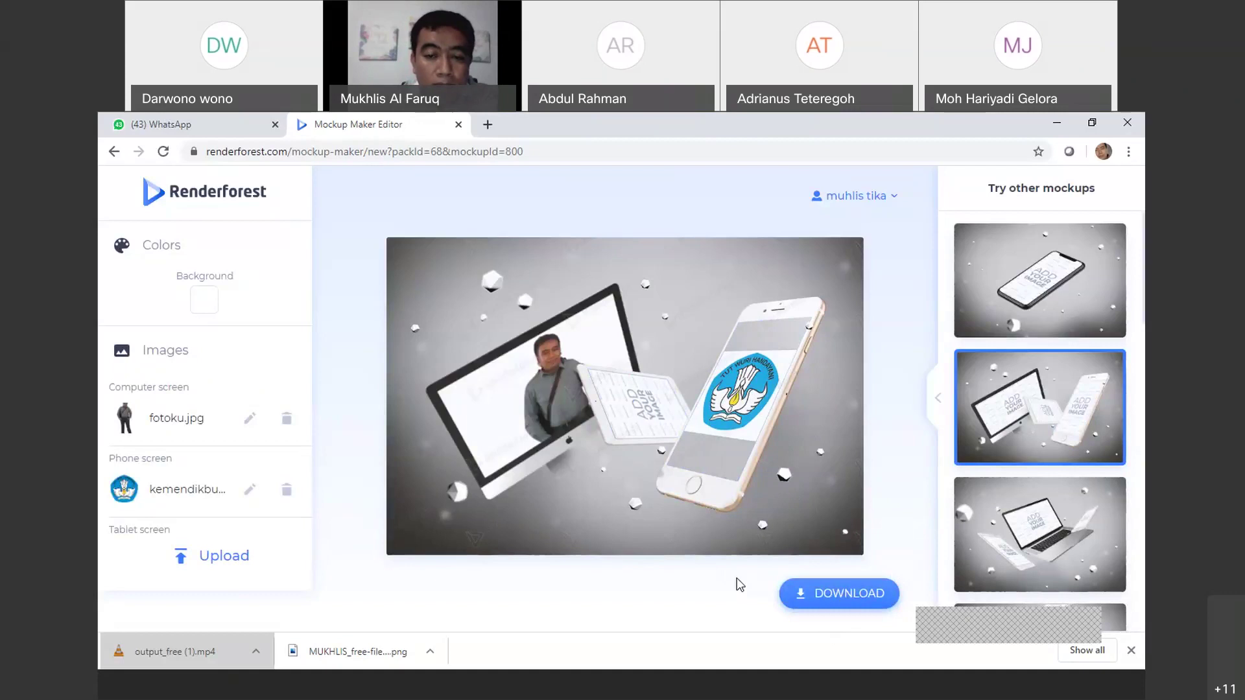
Download the free watermarked version of the mockup and go back to the Apple Devices in the Air page
{"action": "left_click", "coordinate": [839, 596]}
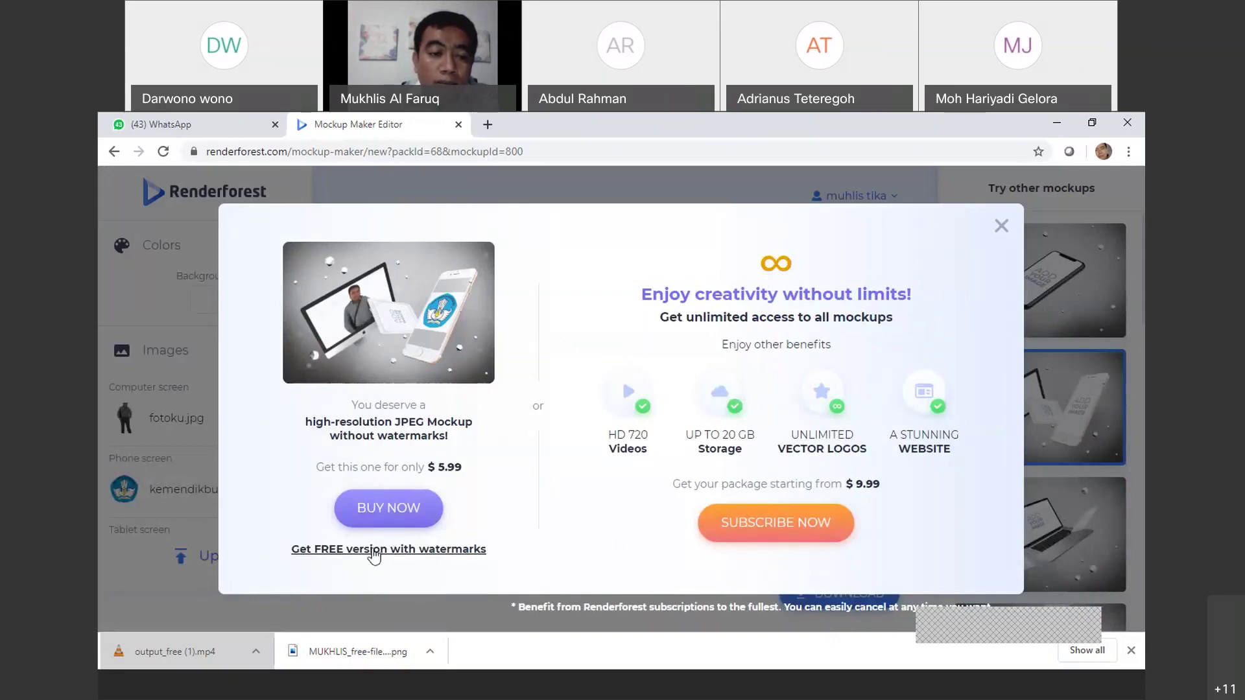
{"action": "left_click", "coordinate": [347, 556]}
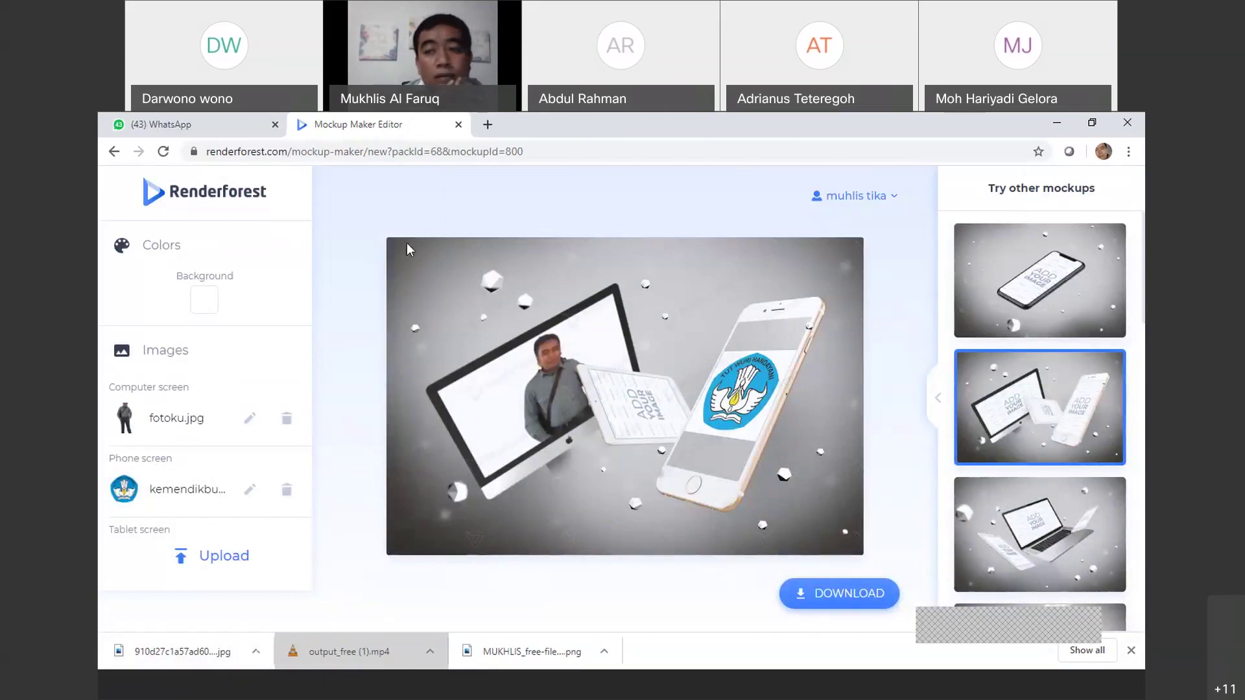
{"action": "left_click", "coordinate": [114, 153]}
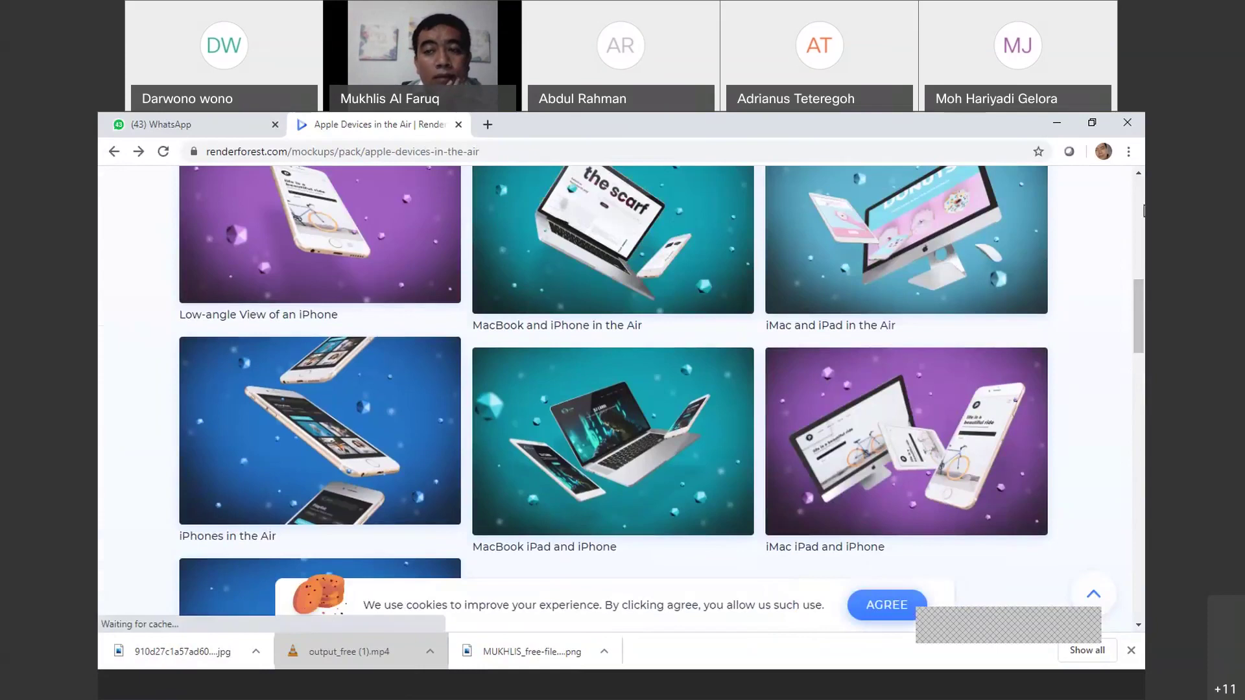
Open the YouTube Intro Maker page and continue to its intro video templates
{"action": "left_click", "coordinate": [1143, 210]}
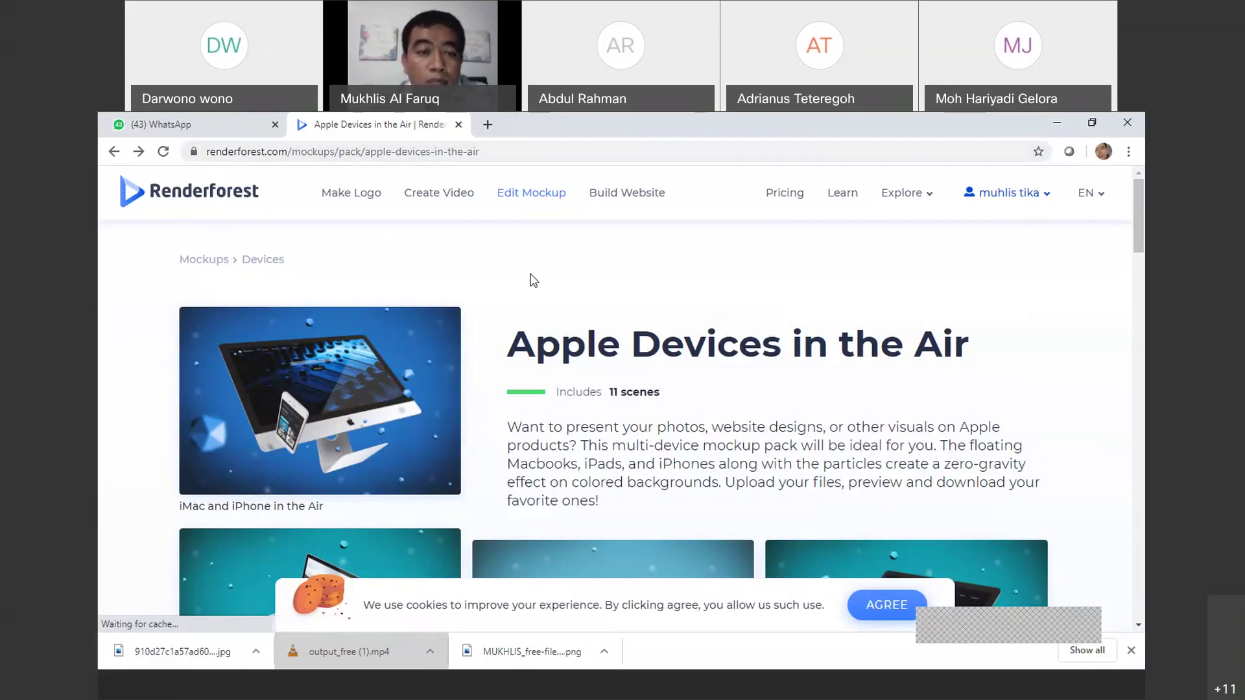
{"action": "mouse_move", "coordinate": [926, 203]}
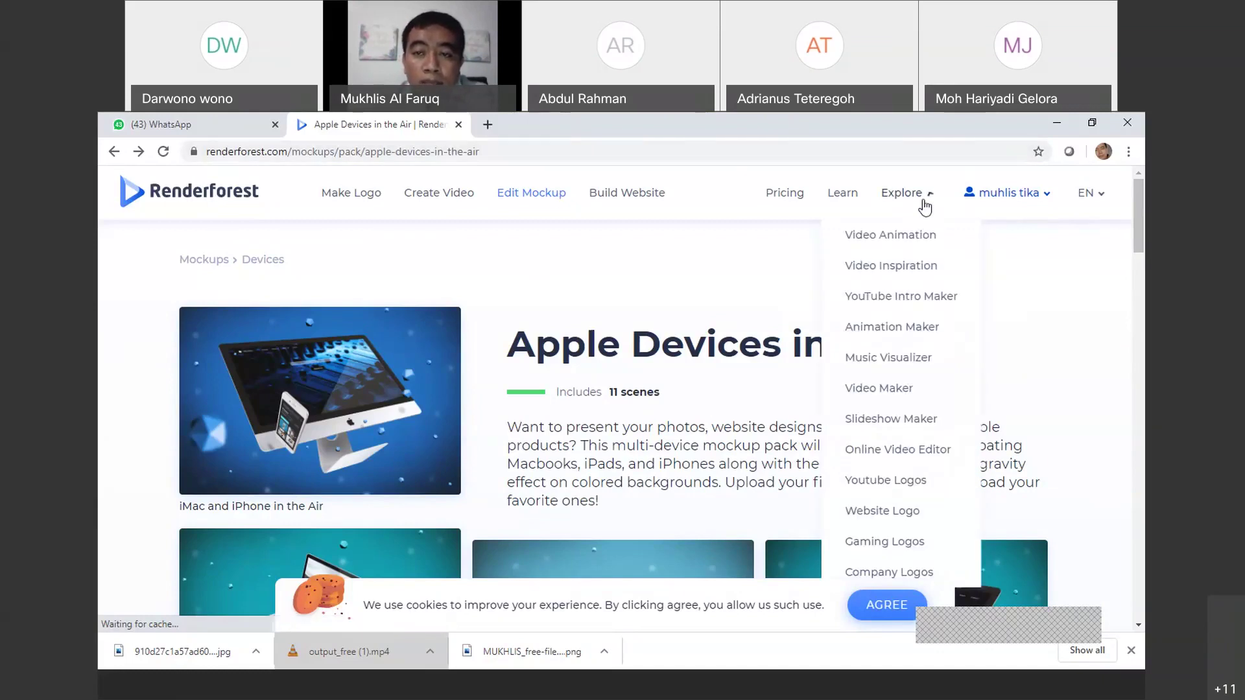
{"action": "left_click", "coordinate": [894, 301]}
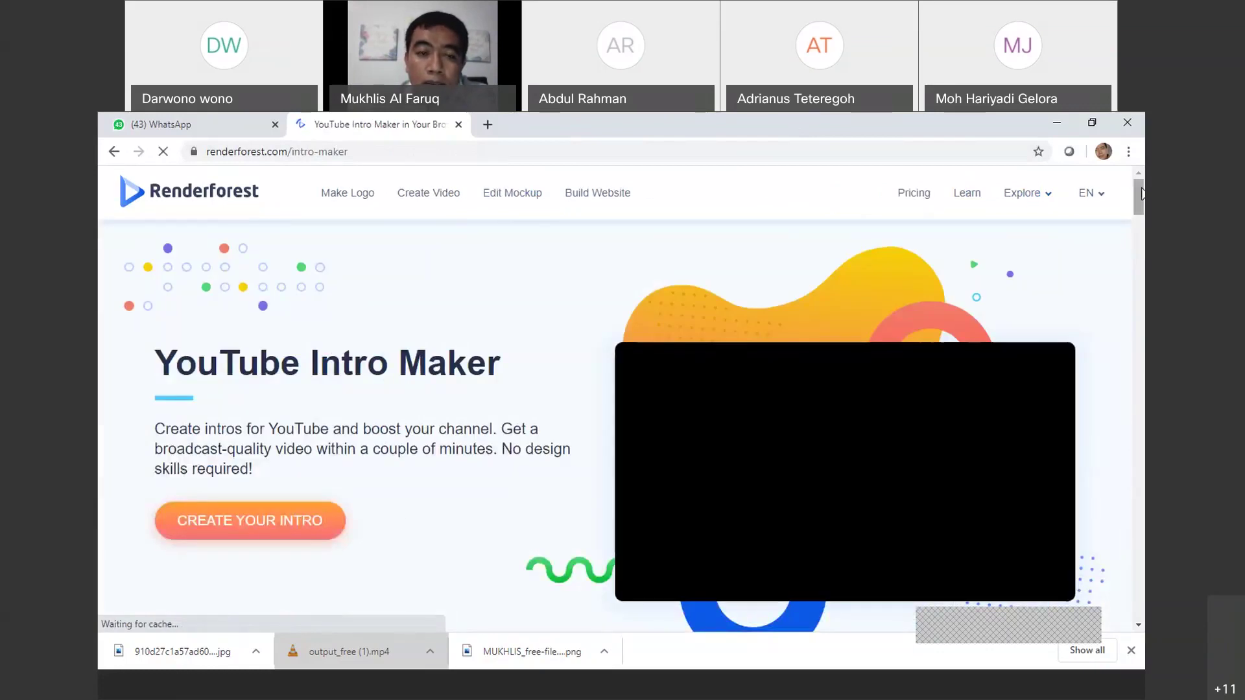
{"action": "scroll", "coordinate": [409, 423], "scroll_direction": "down", "scroll_amount": 2}
{"action": "left_click", "coordinate": [290, 432]}
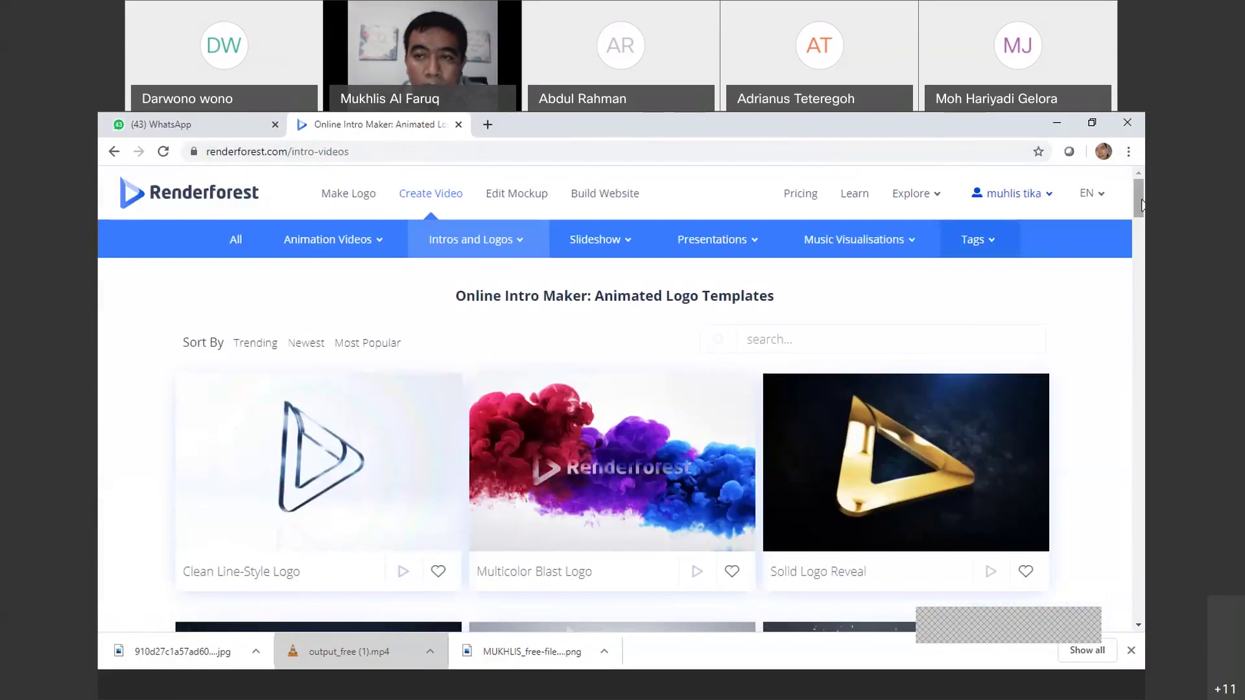
Browse the intro templates and start a new project from the Marble Aesthetics Logo template
{"action": "left_click_drag", "start_coordinate": [1143, 222], "coordinate": [1144, 411]}
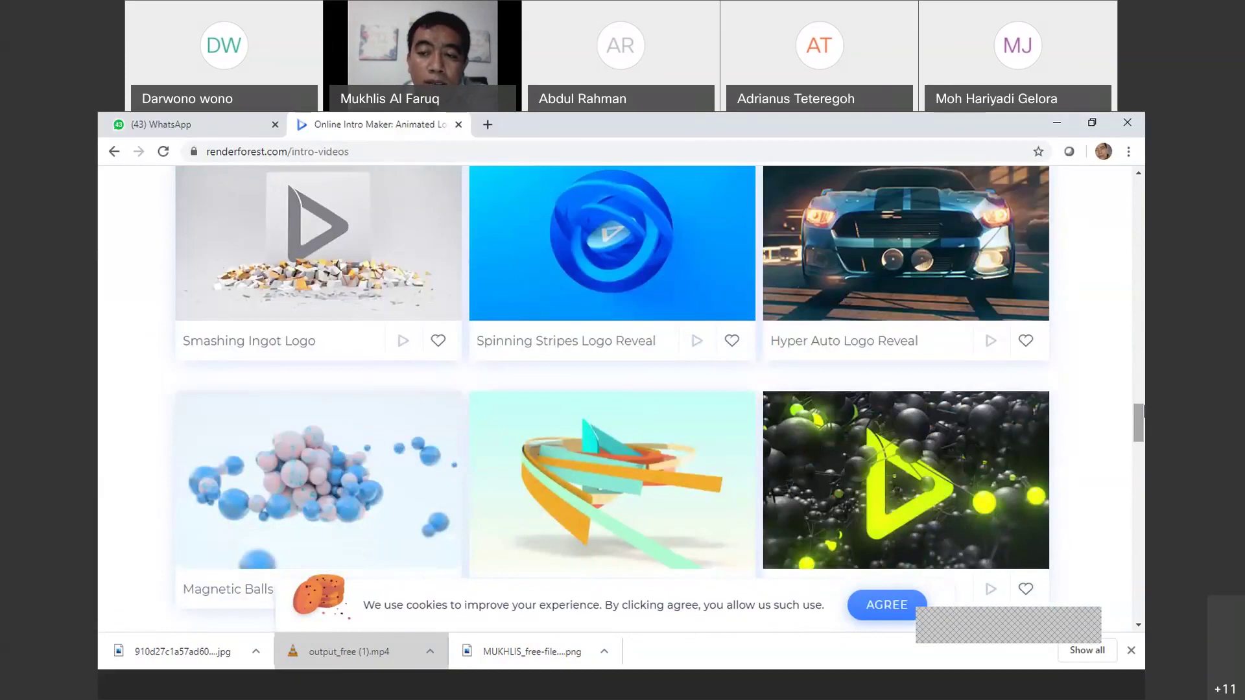
{"action": "scroll", "coordinate": [1142, 365], "scroll_direction": "up", "scroll_amount": 20}
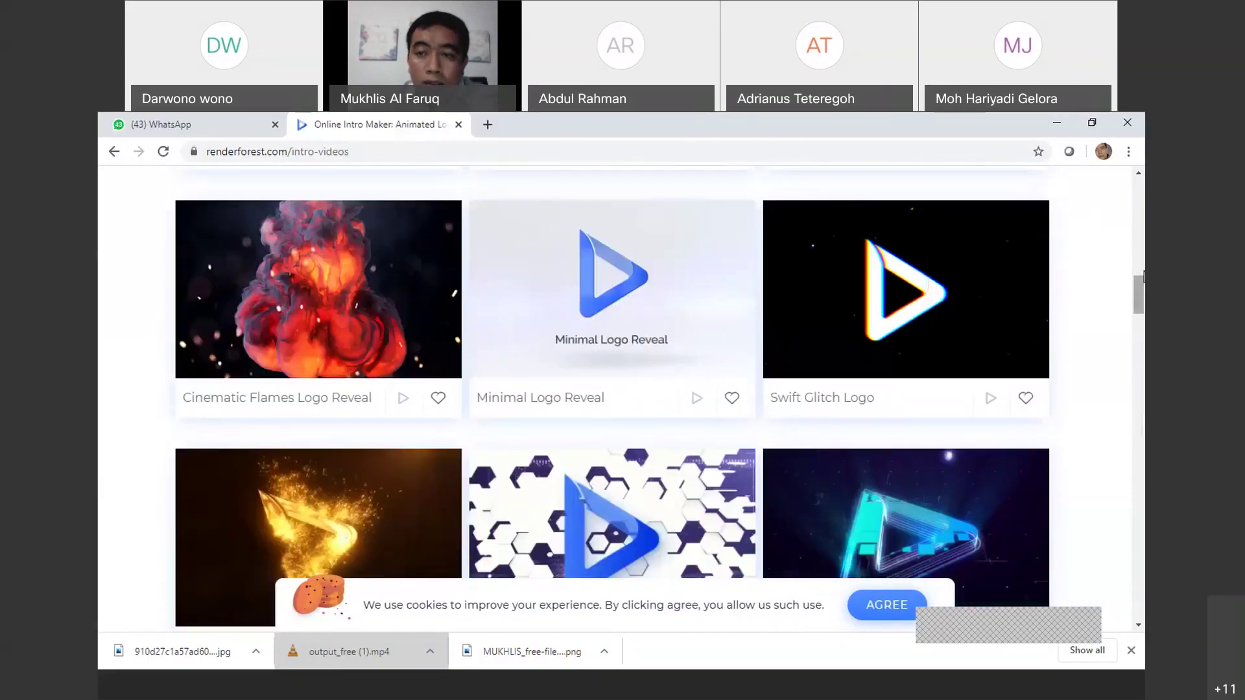
{"action": "scroll", "coordinate": [1142, 237], "scroll_direction": "up", "scroll_amount": 5}
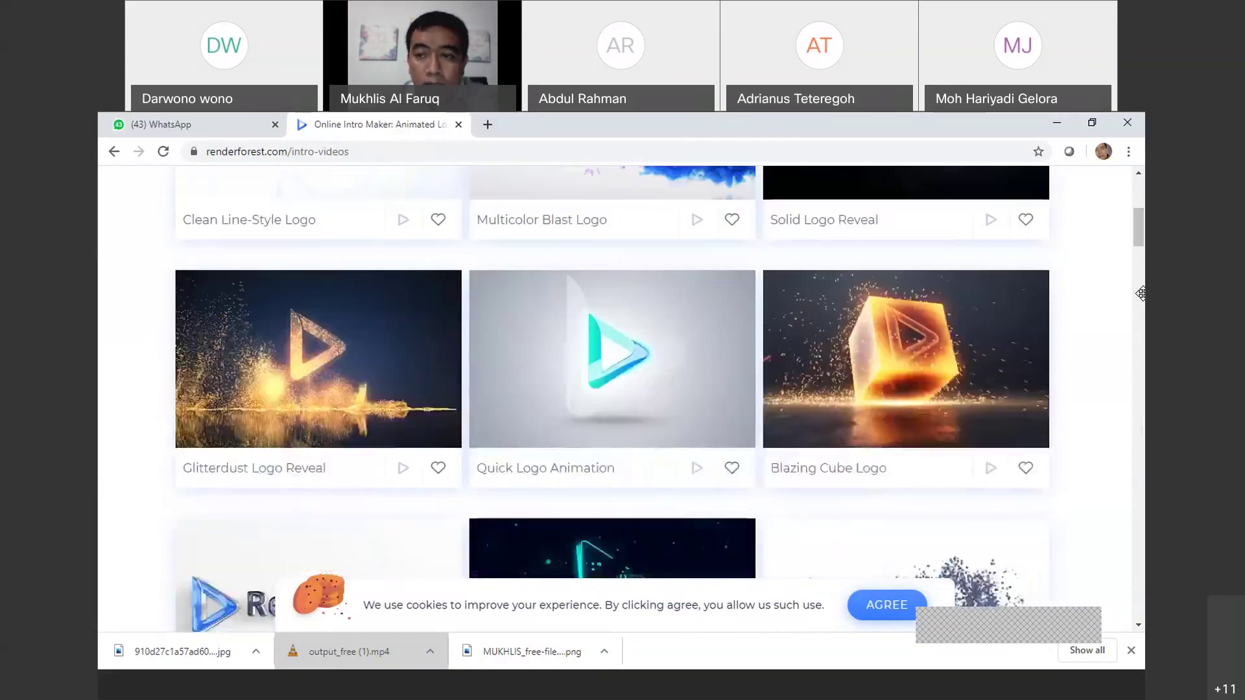
{"action": "scroll", "coordinate": [1140, 367], "scroll_direction": "up", "scroll_amount": 5}
{"action": "scroll", "coordinate": [1140, 243], "scroll_direction": "up", "scroll_amount": 8}
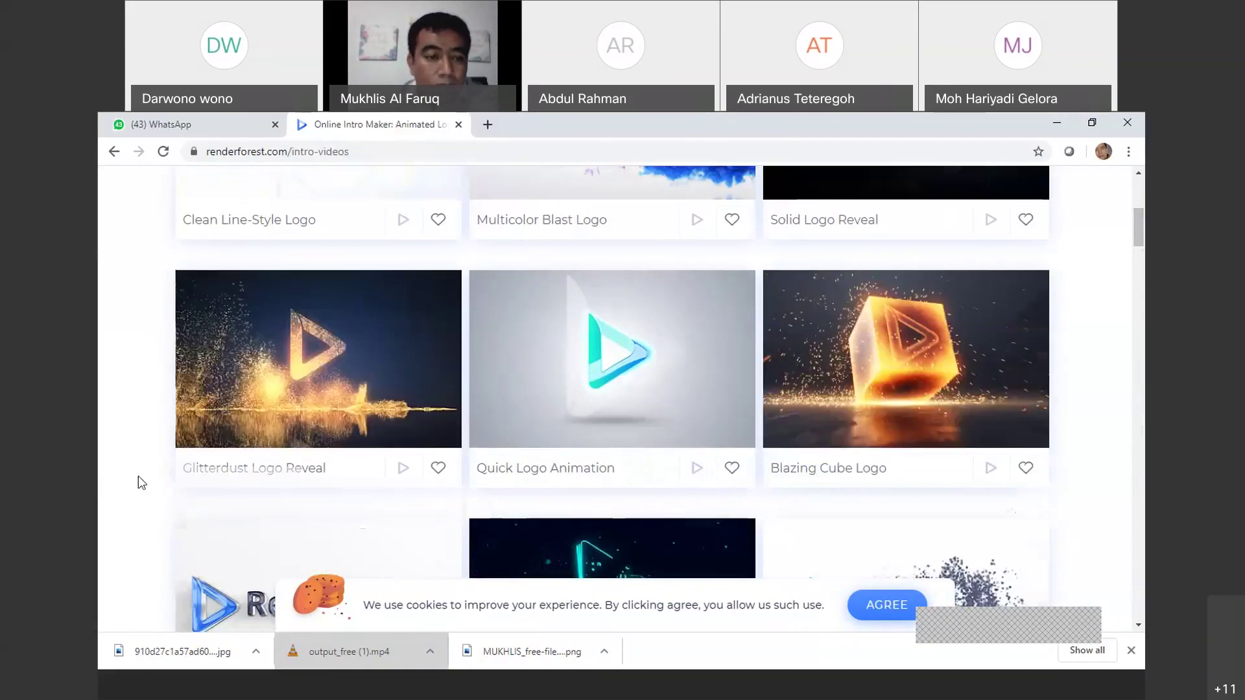
{"action": "scroll", "coordinate": [138, 479], "scroll_direction": "down", "scroll_amount": 4}
{"action": "scroll", "coordinate": [141, 483], "scroll_direction": "down", "scroll_amount": 3}
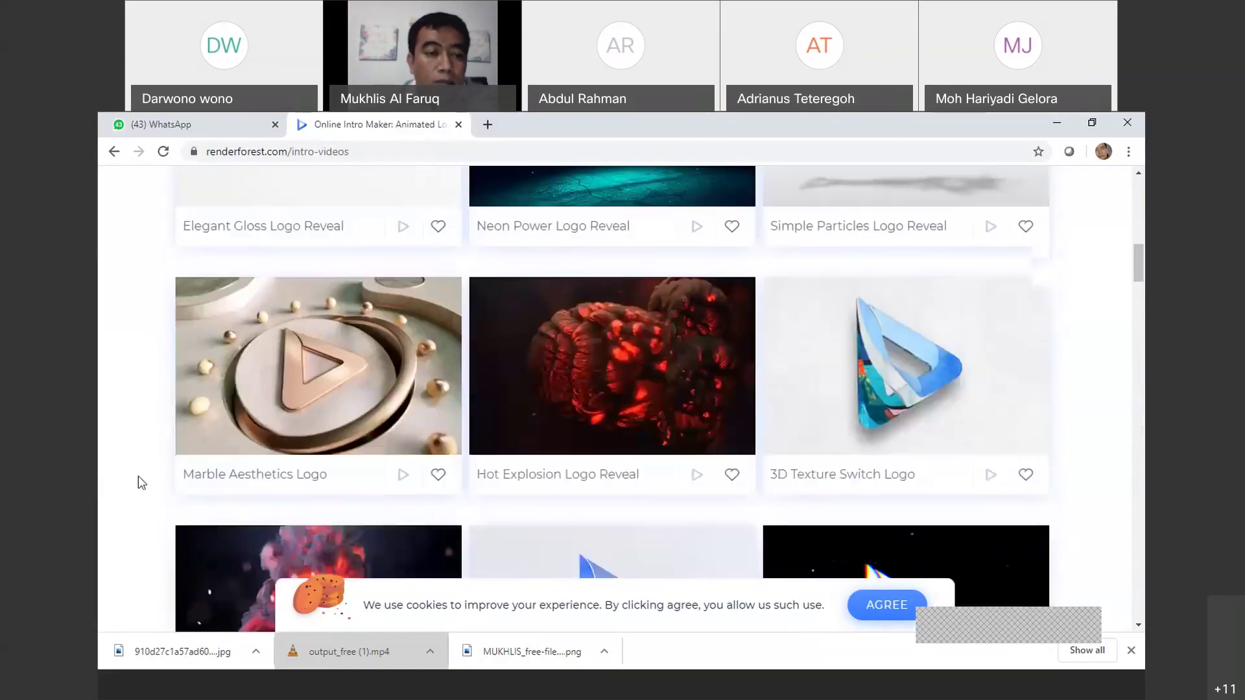
{"action": "left_click", "coordinate": [316, 402]}
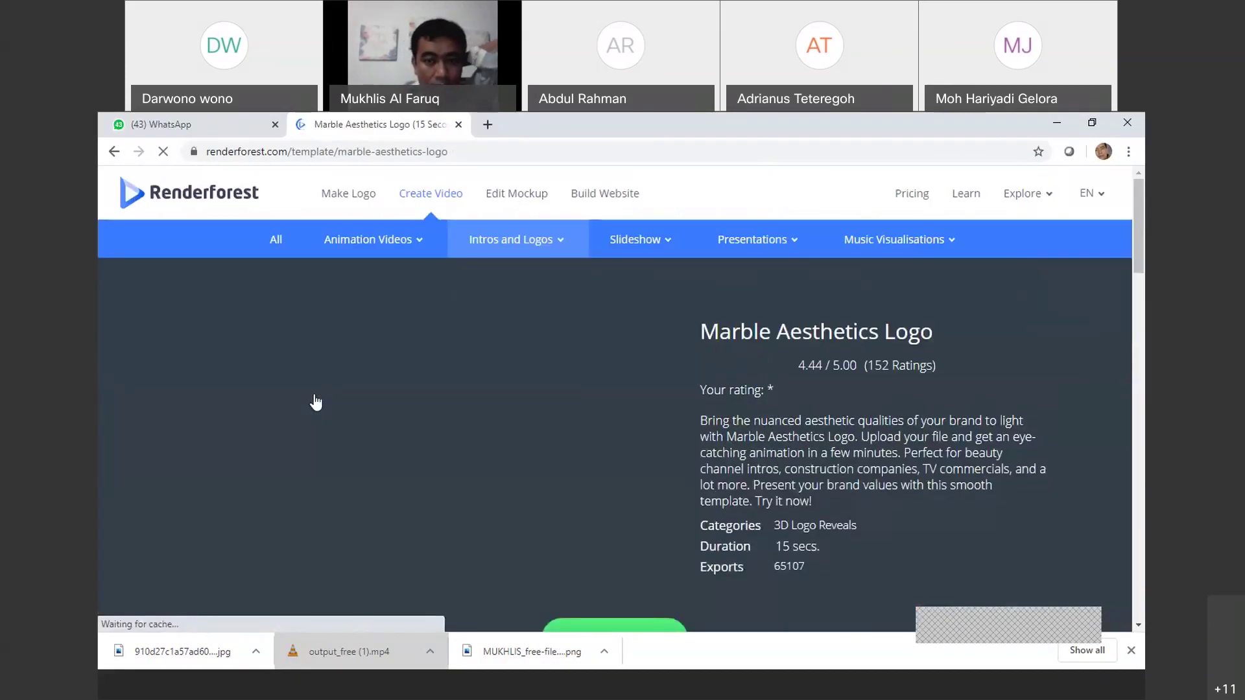
{"action": "scroll", "coordinate": [570, 361], "scroll_direction": "down", "scroll_amount": 3}
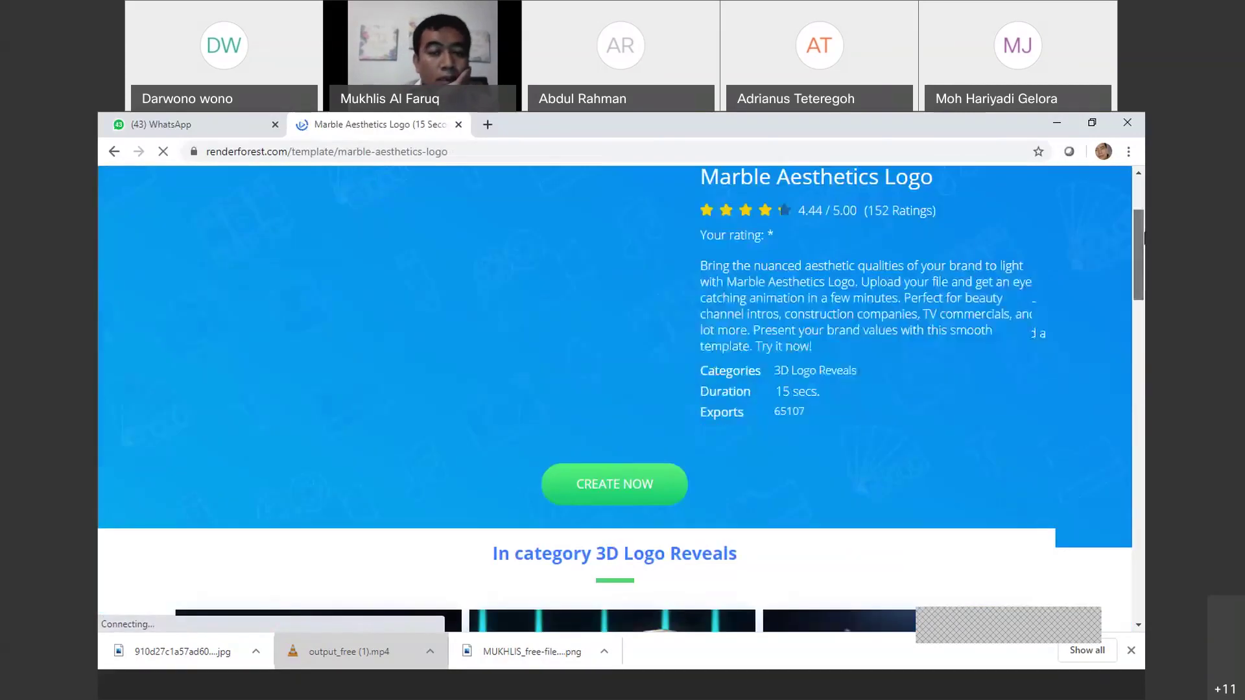
{"action": "left_click", "coordinate": [619, 464]}
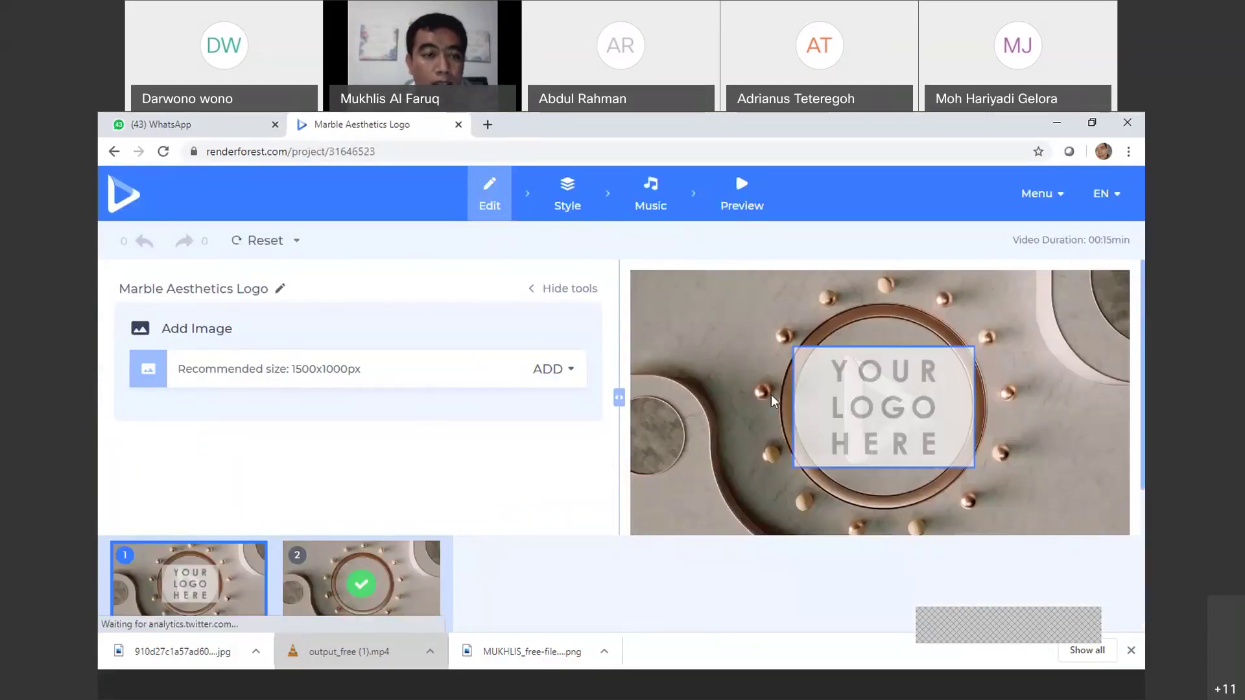
Upload the photo with the Pusat Belajar Guru backdrop from the REnderForest New folder as the logo image and confirm its default framing
{"action": "left_click", "coordinate": [546, 369]}
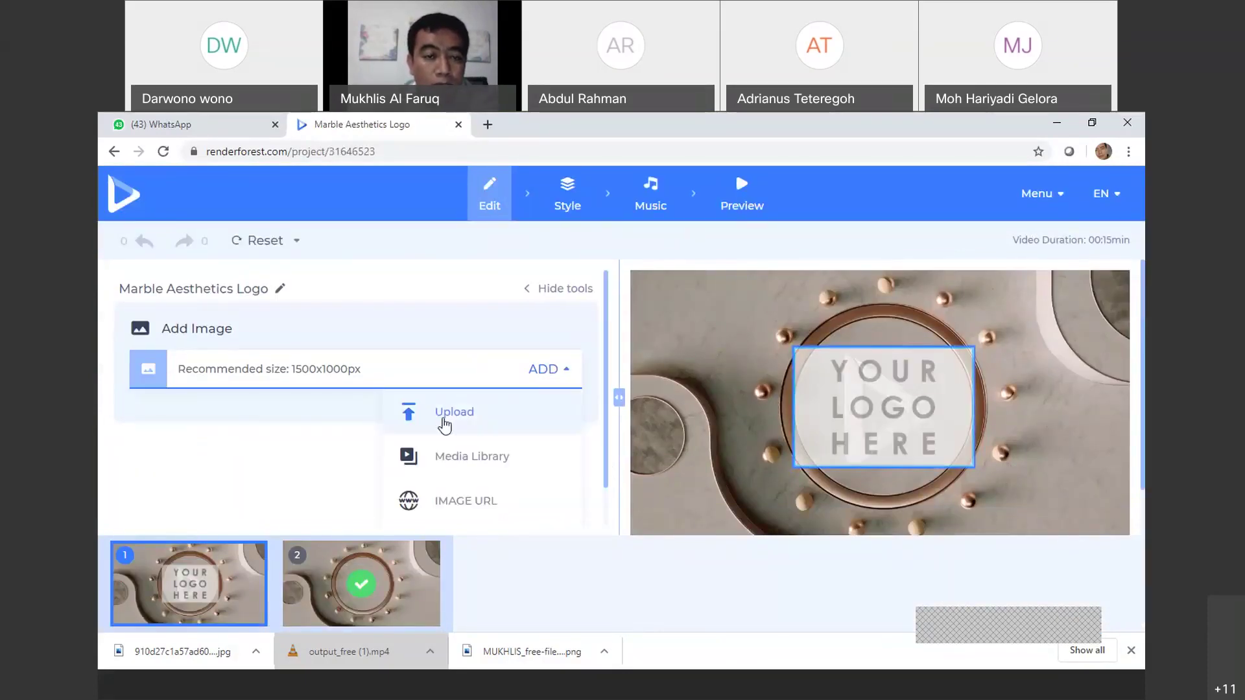
{"action": "left_click", "coordinate": [445, 426]}
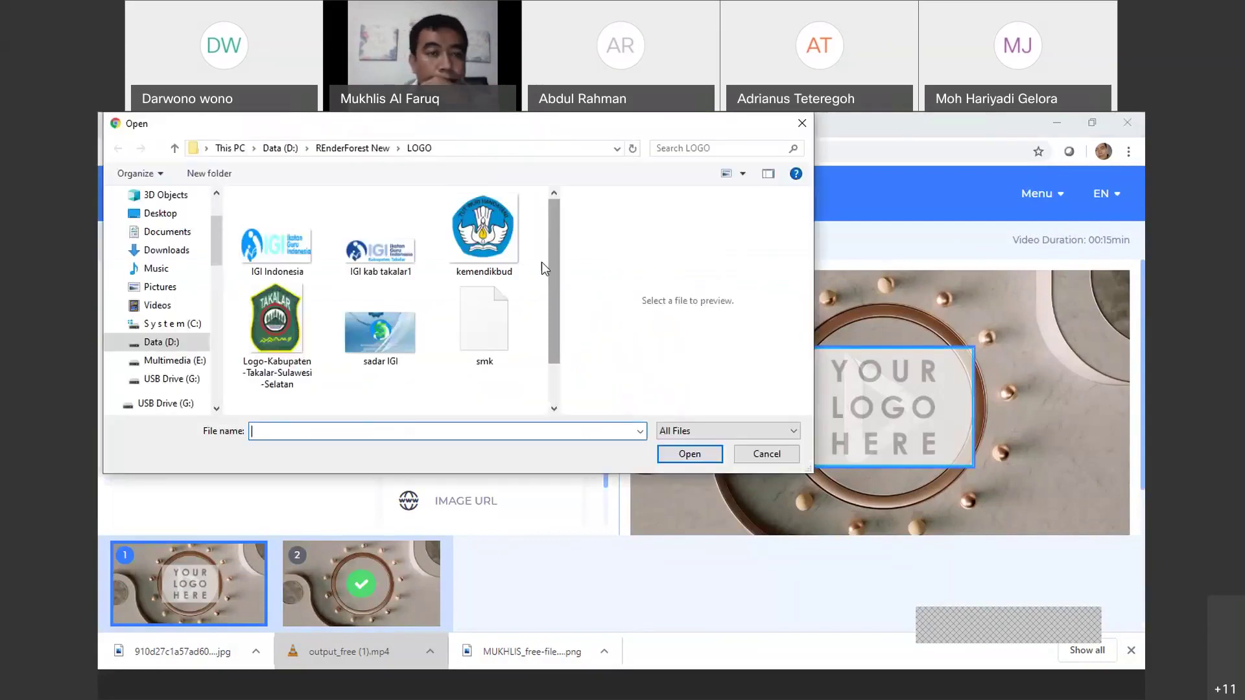
{"action": "left_click", "coordinate": [352, 147]}
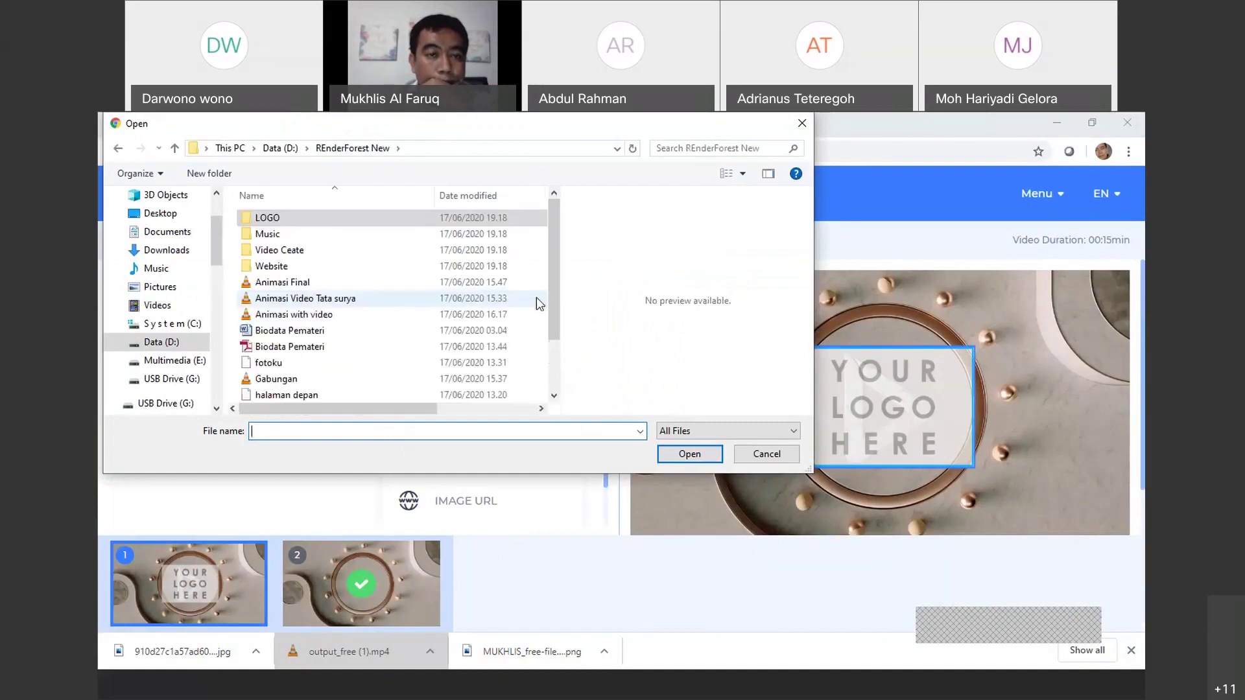
{"action": "left_click_drag", "start_coordinate": [550, 292], "coordinate": [549, 347]}
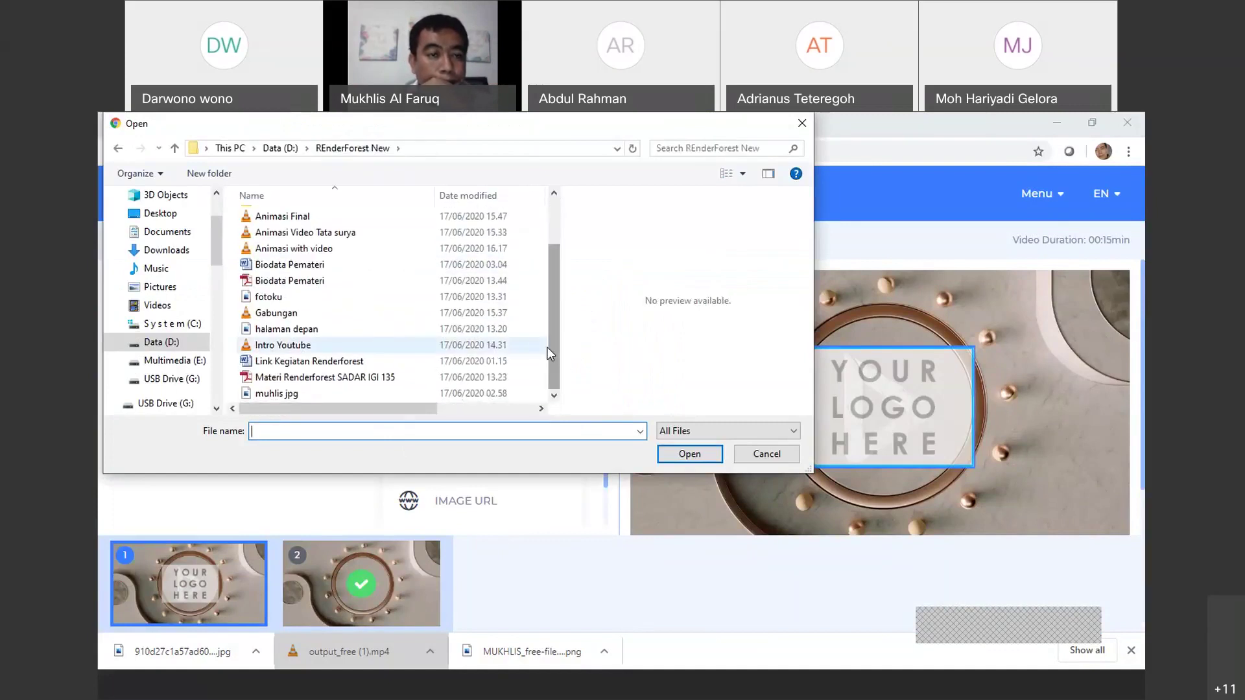
{"action": "left_click", "coordinate": [291, 395]}
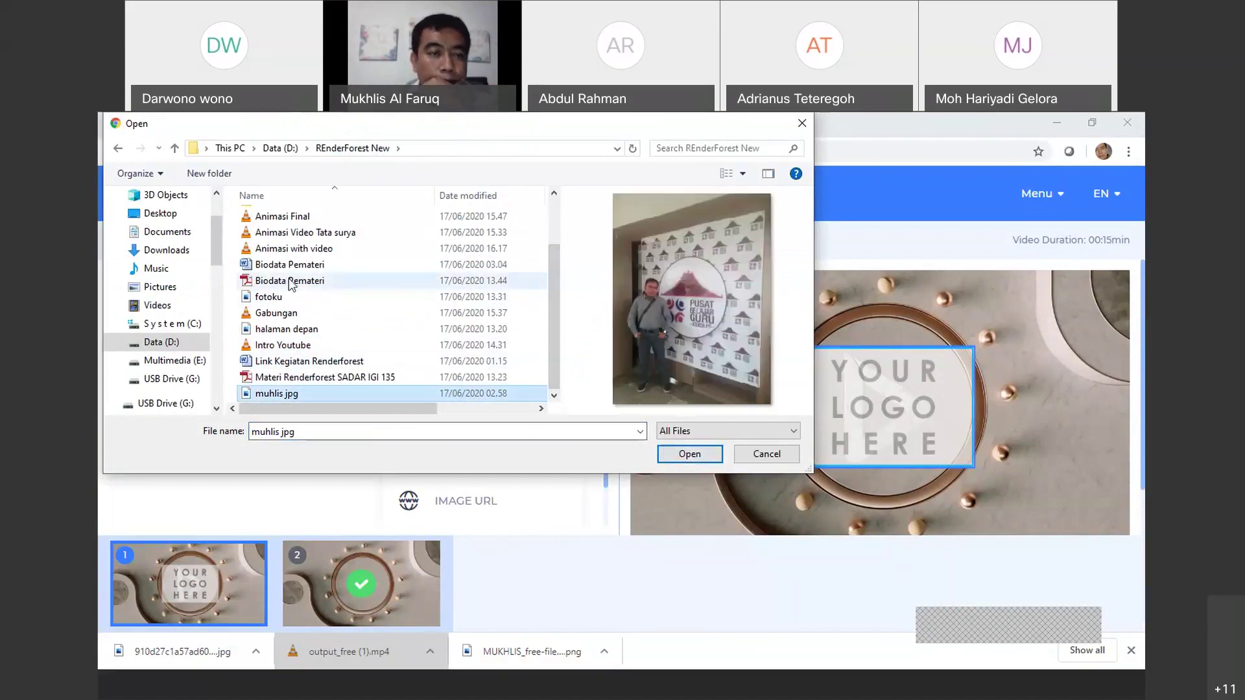
{"action": "left_click", "coordinate": [279, 300]}
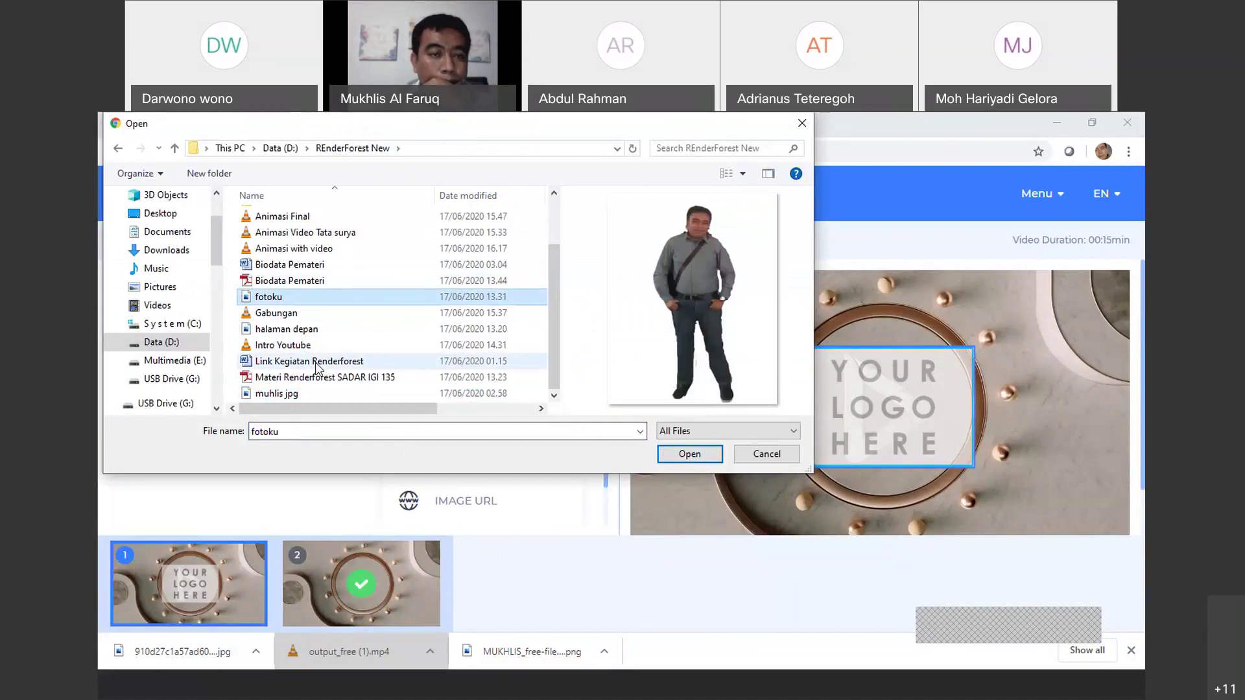
{"action": "left_click", "coordinate": [280, 393]}
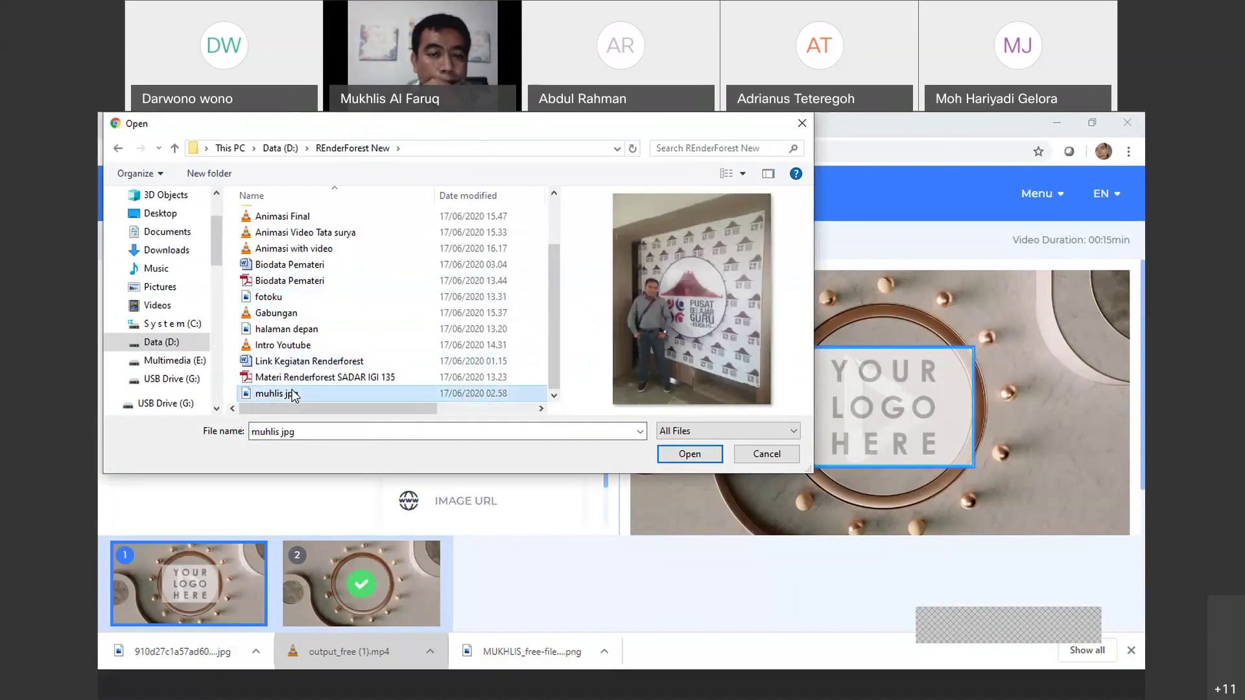
{"action": "left_click", "coordinate": [695, 453]}
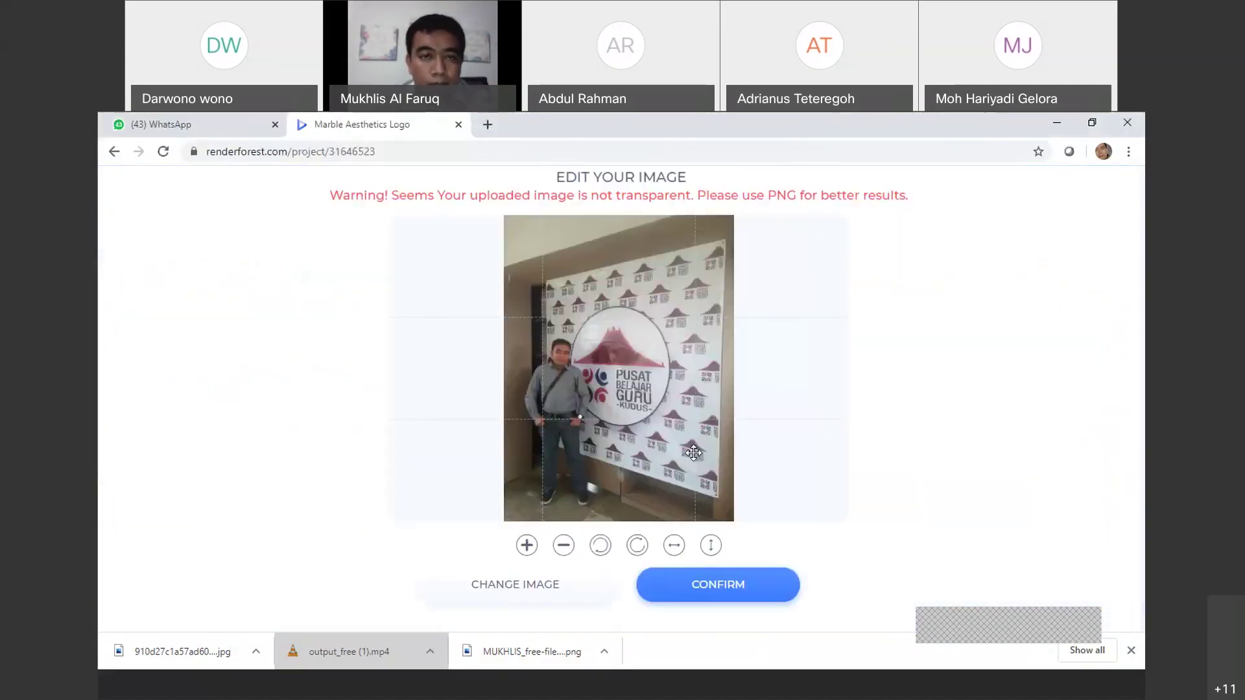
{"action": "left_click", "coordinate": [720, 592]}
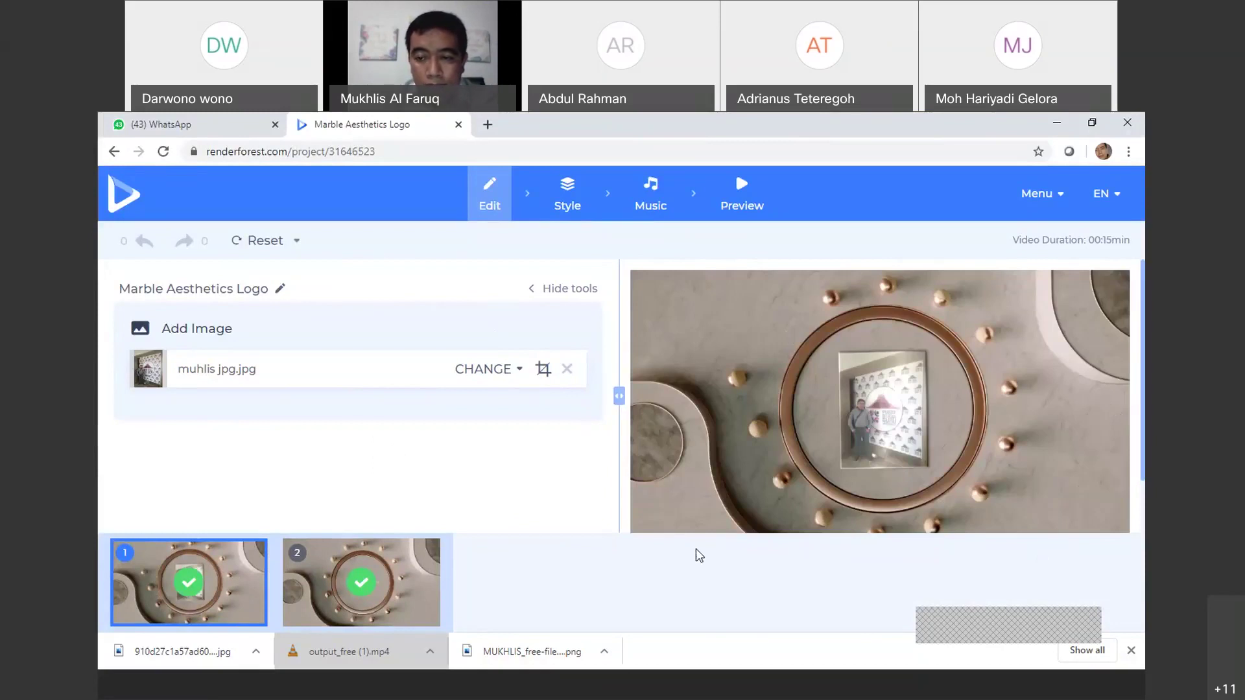
Upload sulwesei (mp3cut.net) from the Music folder's Cut MP3 subfolder and add it as the project's soundtrack
{"action": "left_click_drag", "start_coordinate": [1143, 480], "coordinate": [1145, 556]}
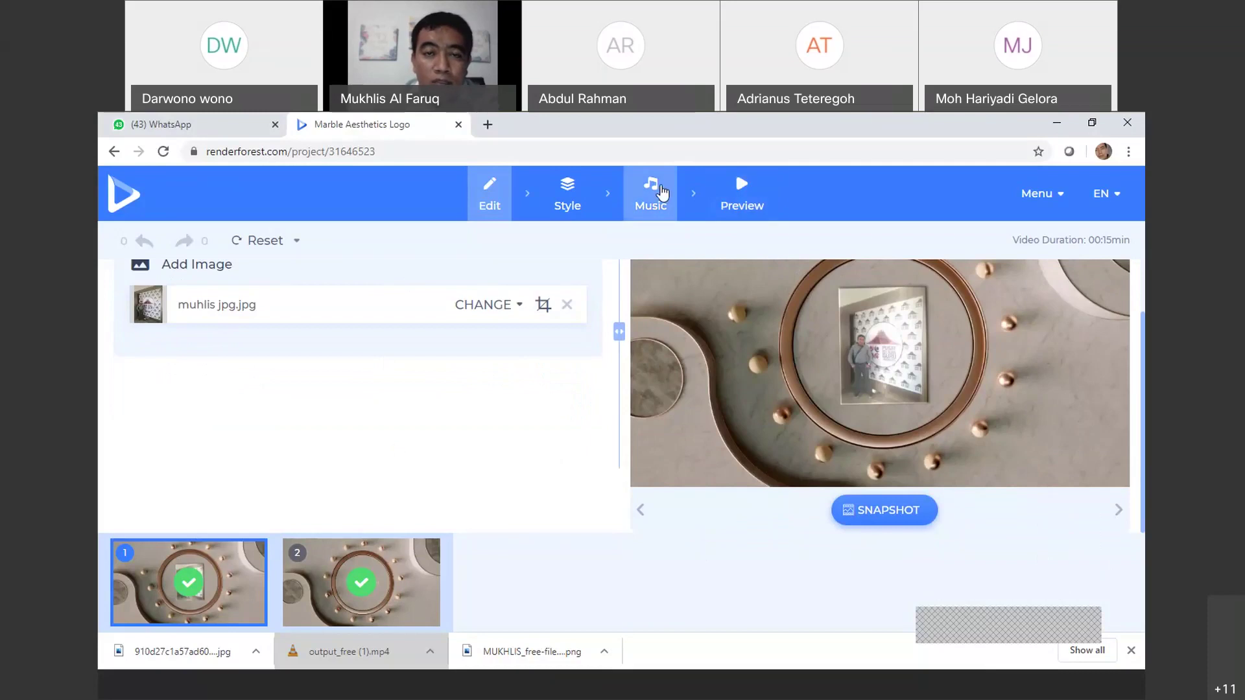
{"action": "left_click", "coordinate": [662, 192]}
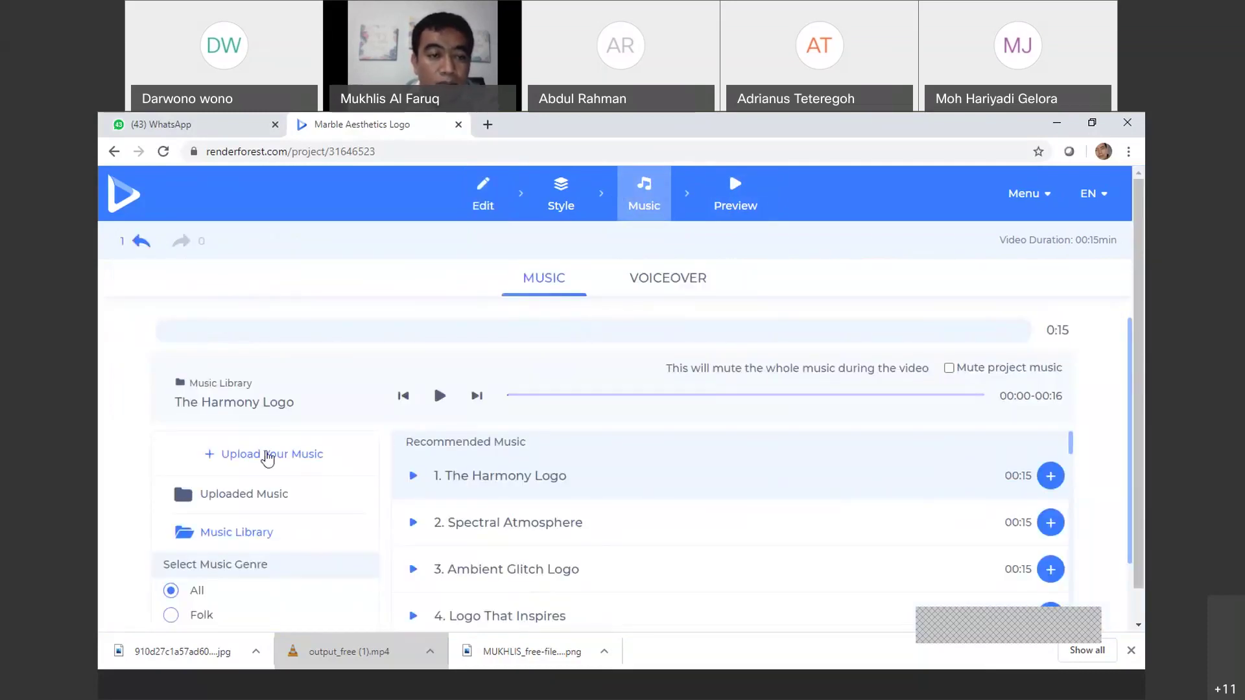
{"action": "left_click", "coordinate": [268, 456]}
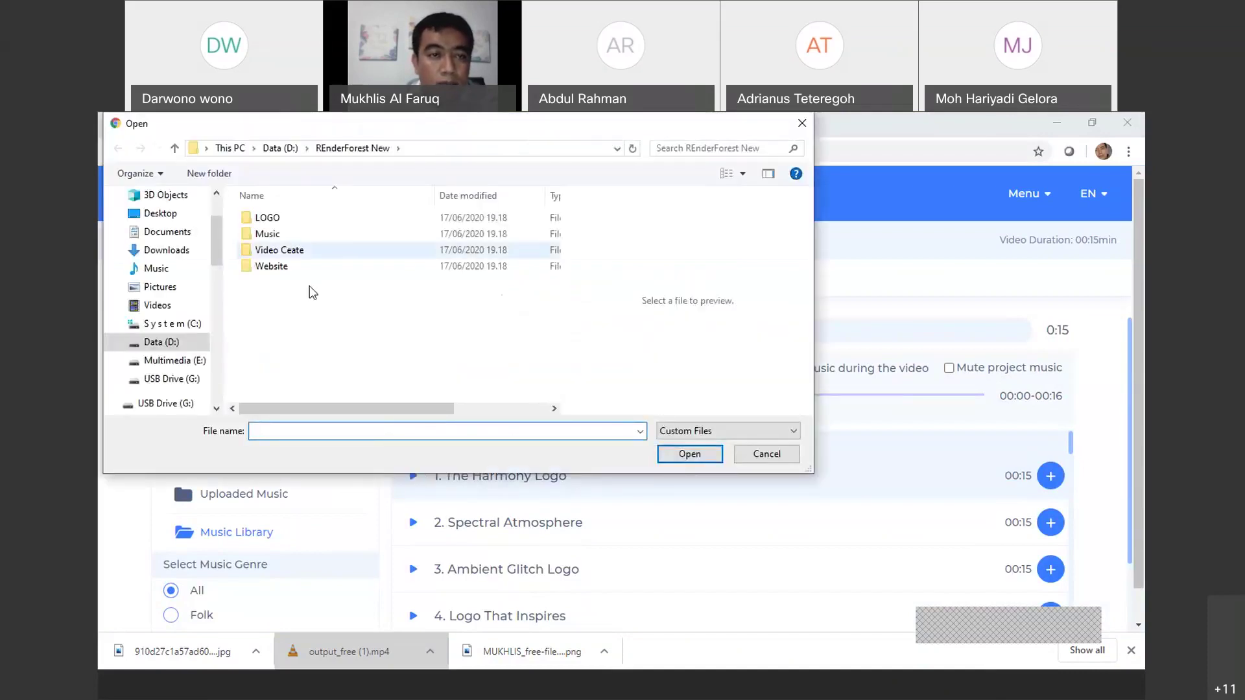
{"action": "double_click", "coordinate": [268, 233]}
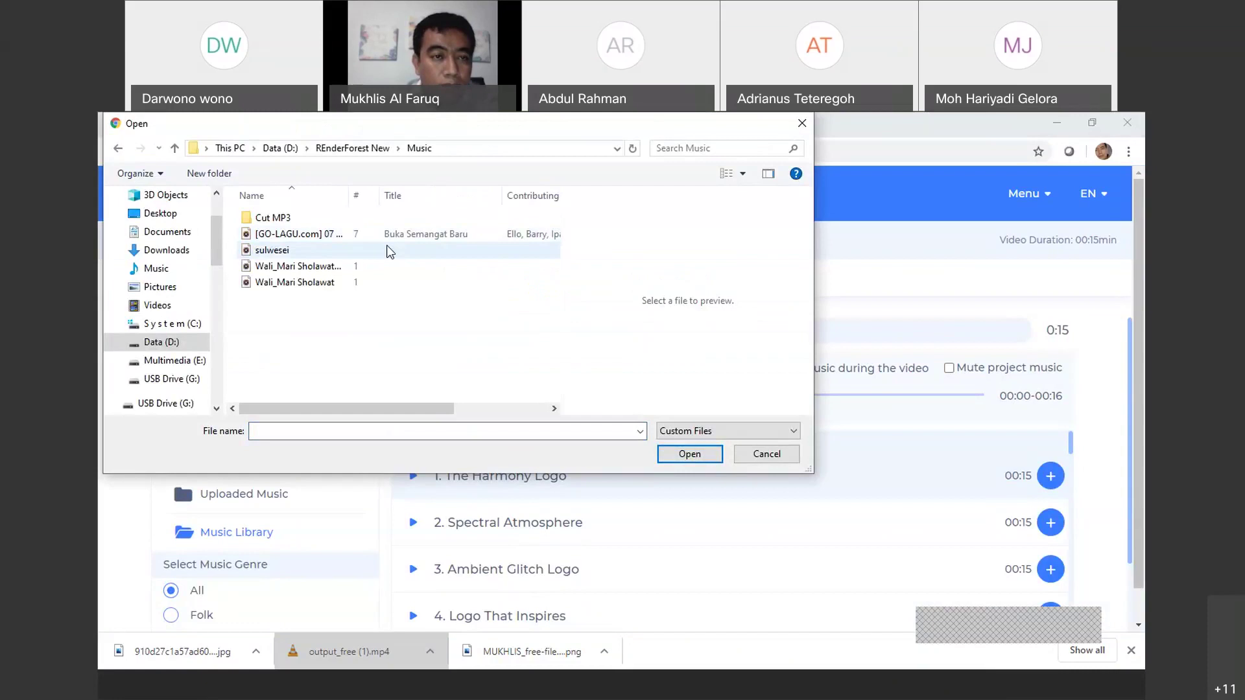
{"action": "double_click", "coordinate": [259, 218]}
{"action": "left_click", "coordinate": [298, 251]}
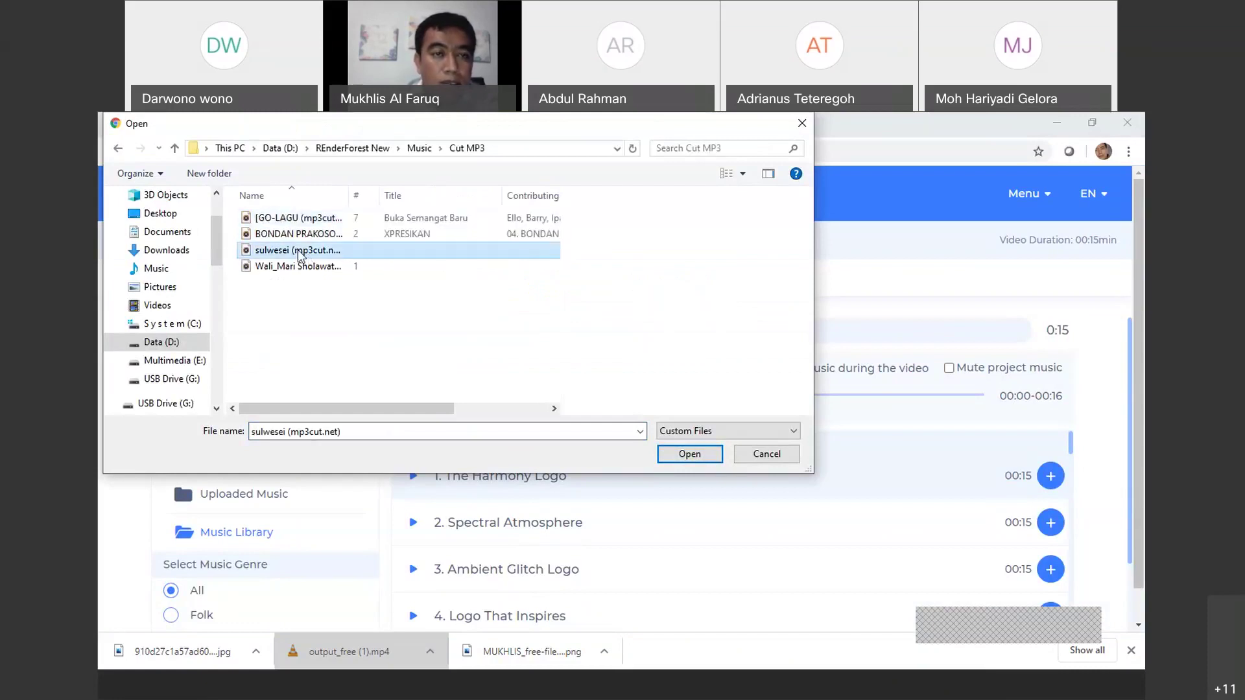
{"action": "left_click", "coordinate": [679, 452]}
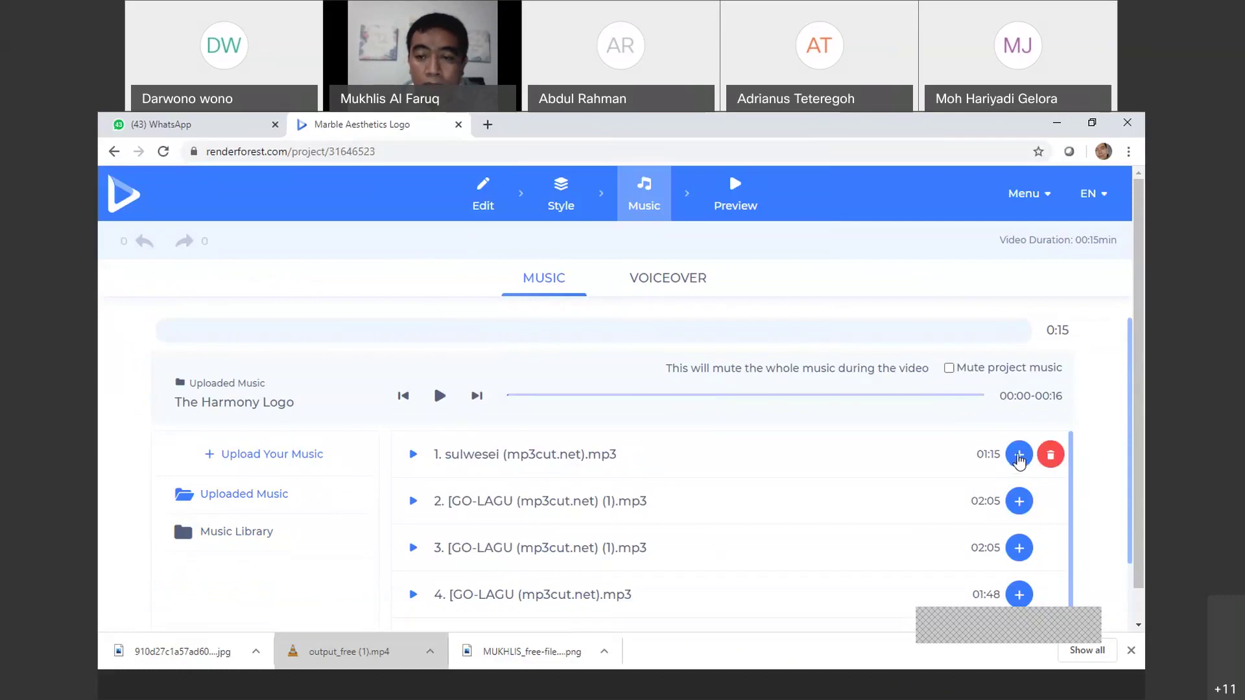
{"action": "left_click", "coordinate": [1018, 456]}
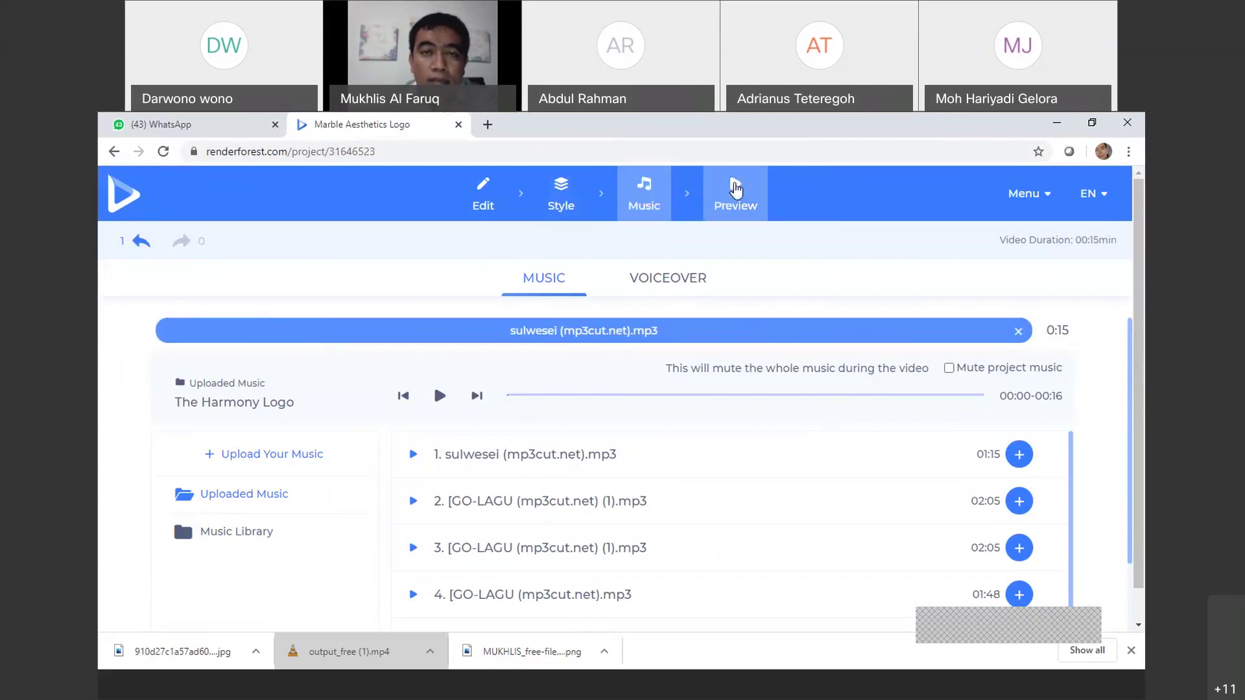
Start the free preview export of the Marble Aesthetics Logo project, open a new browser tab and check the export progress
{"action": "left_click", "coordinate": [735, 190]}
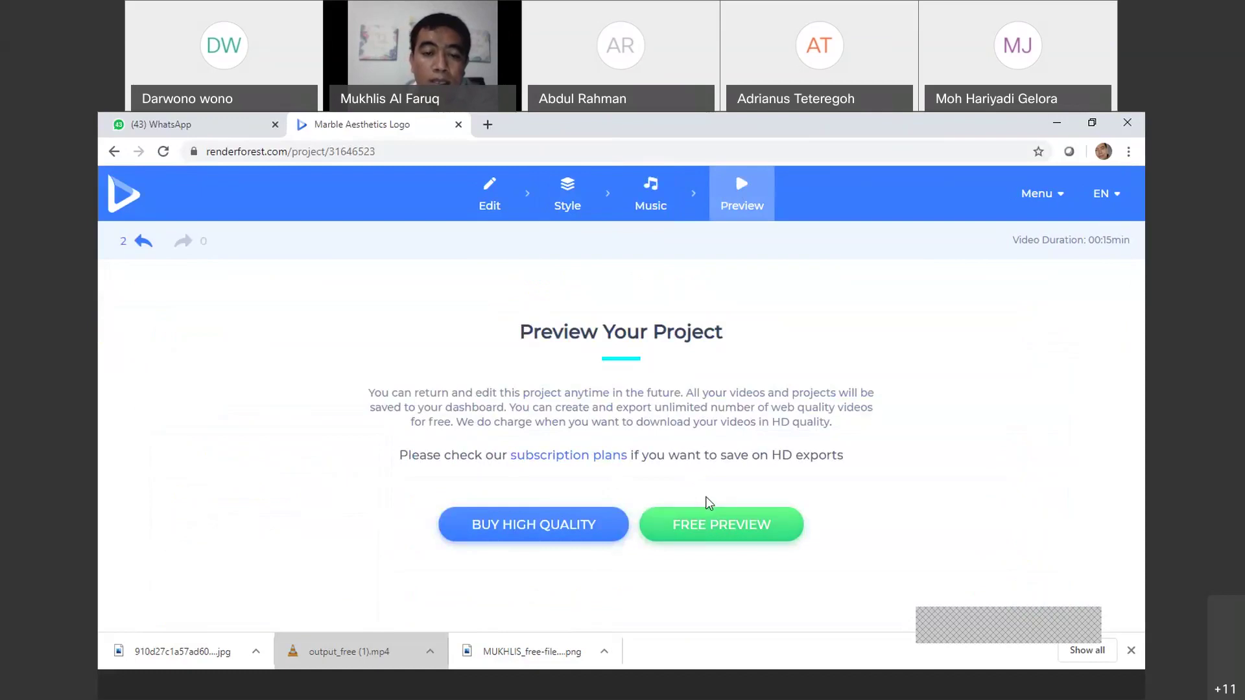
{"action": "left_click", "coordinate": [710, 519]}
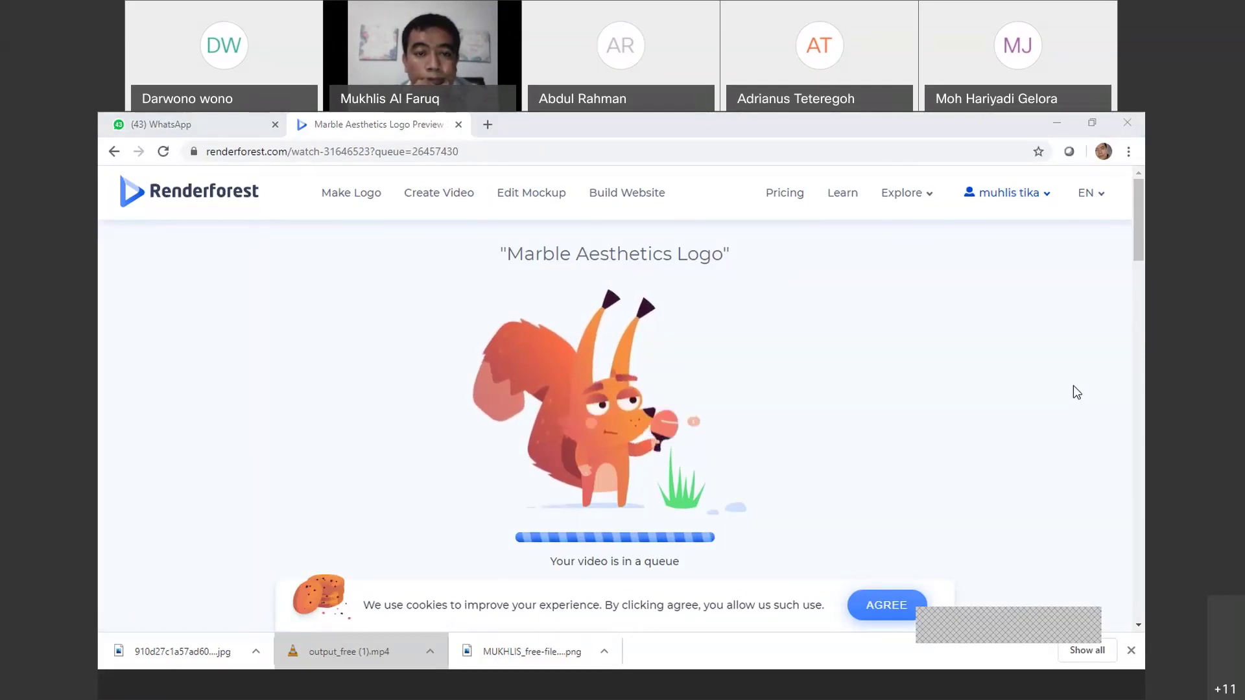
{"action": "left_click", "coordinate": [489, 122]}
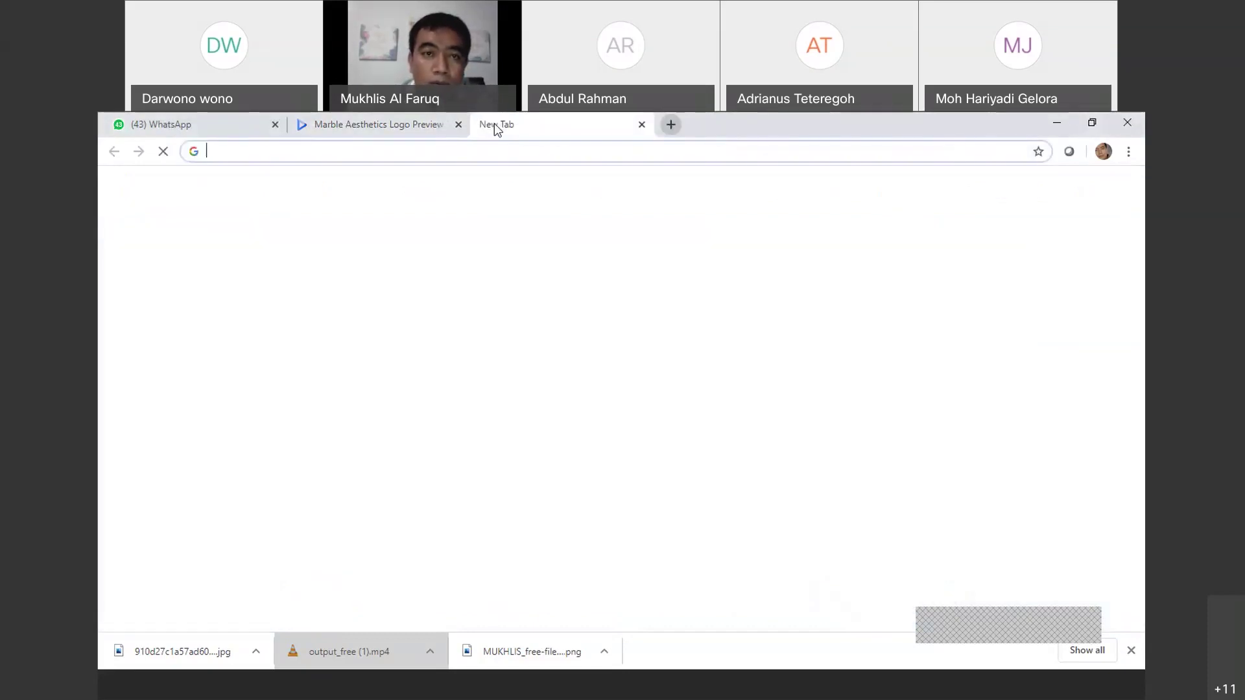
{"action": "left_click", "coordinate": [395, 123]}
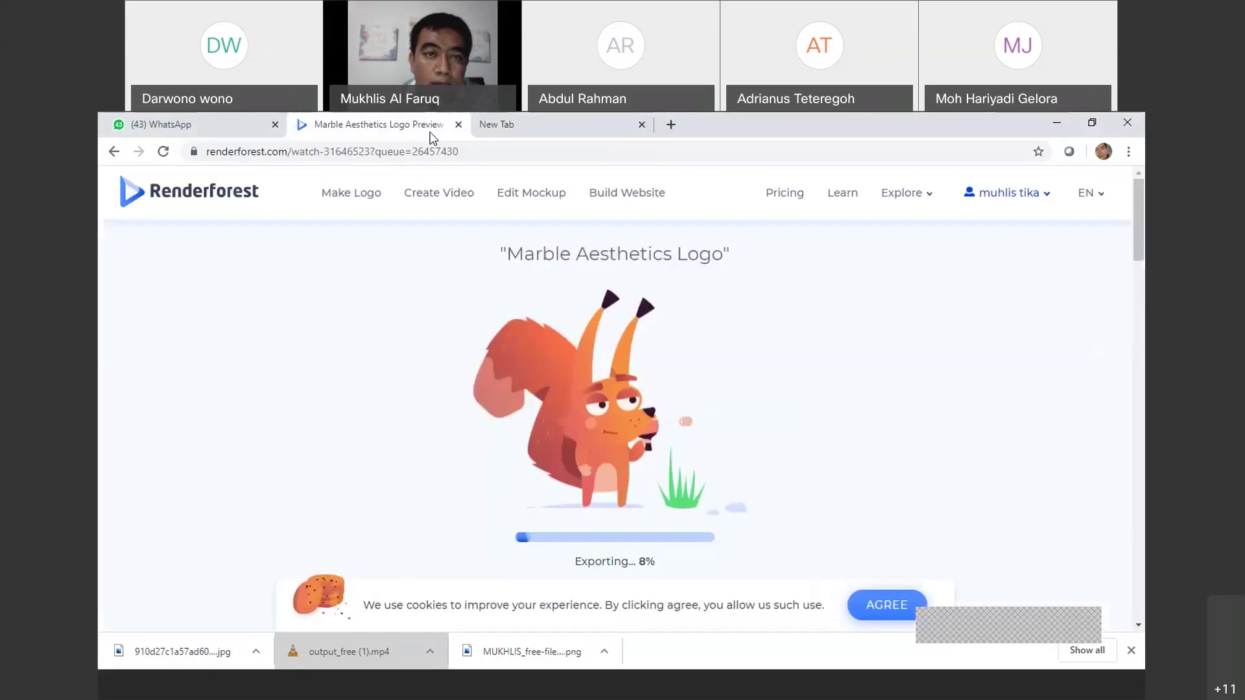
Search Google for "join video online" in the new browser tab and open Online Converter's Merge Video page
{"action": "left_click", "coordinate": [489, 126]}
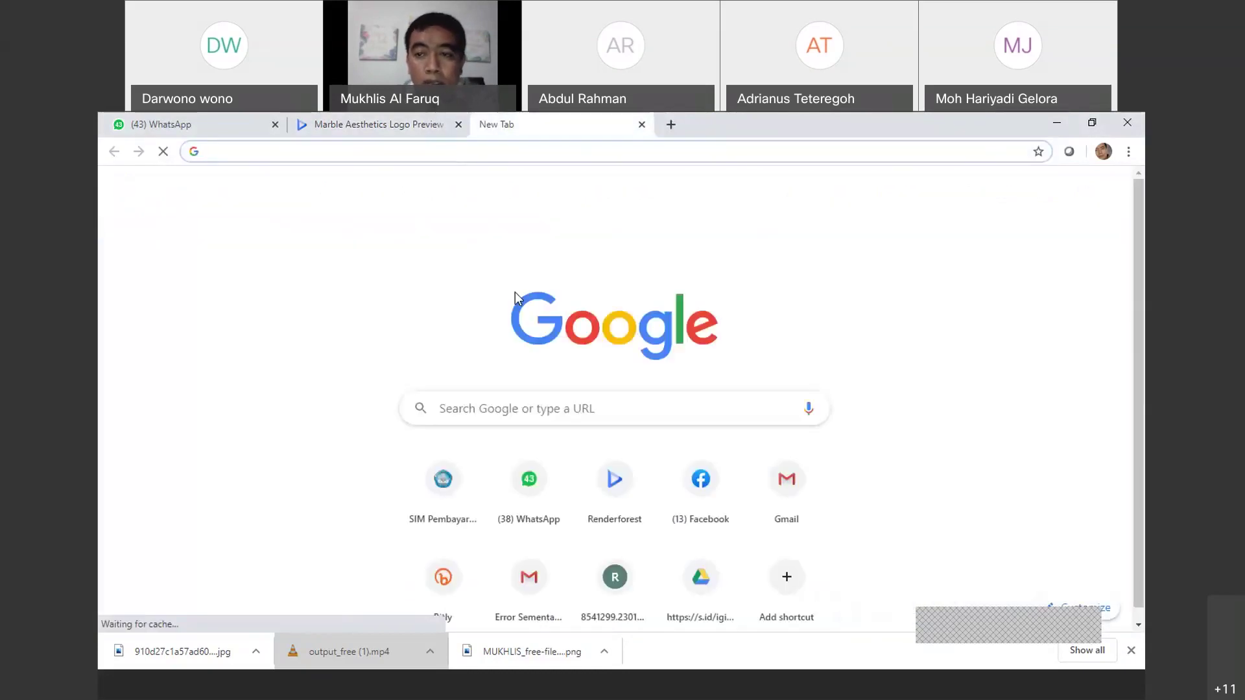
{"action": "left_click", "coordinate": [510, 417]}
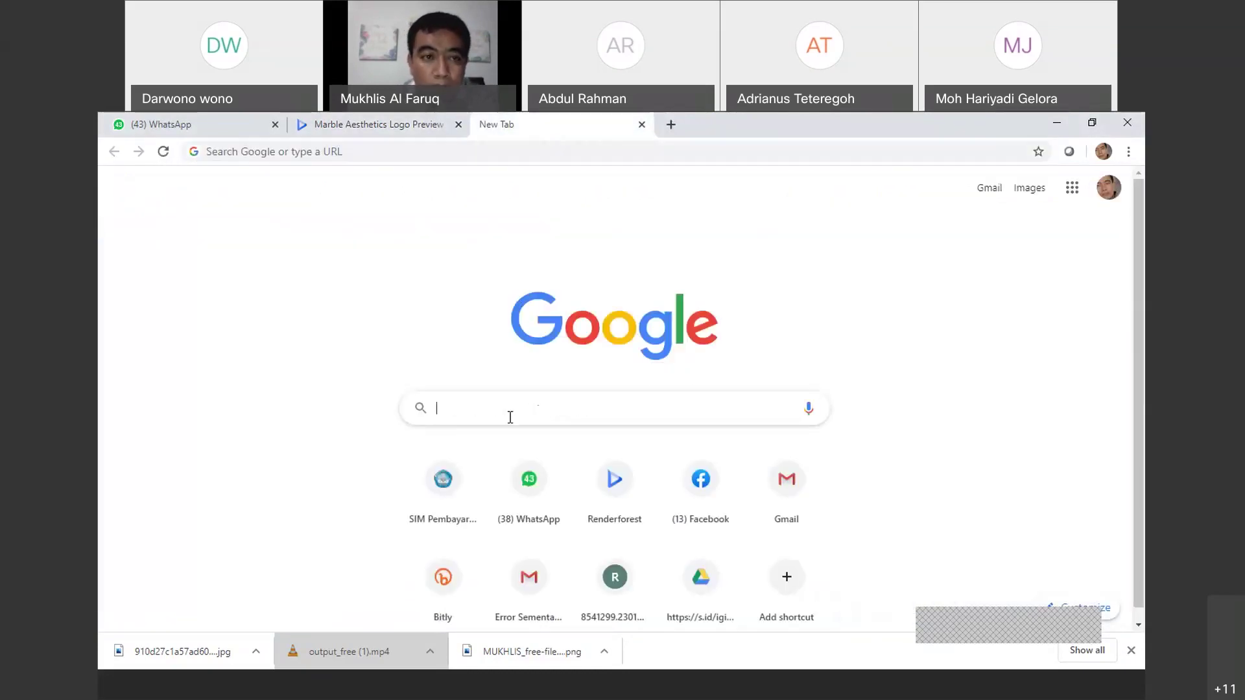
{"action": "type", "text": "join"}
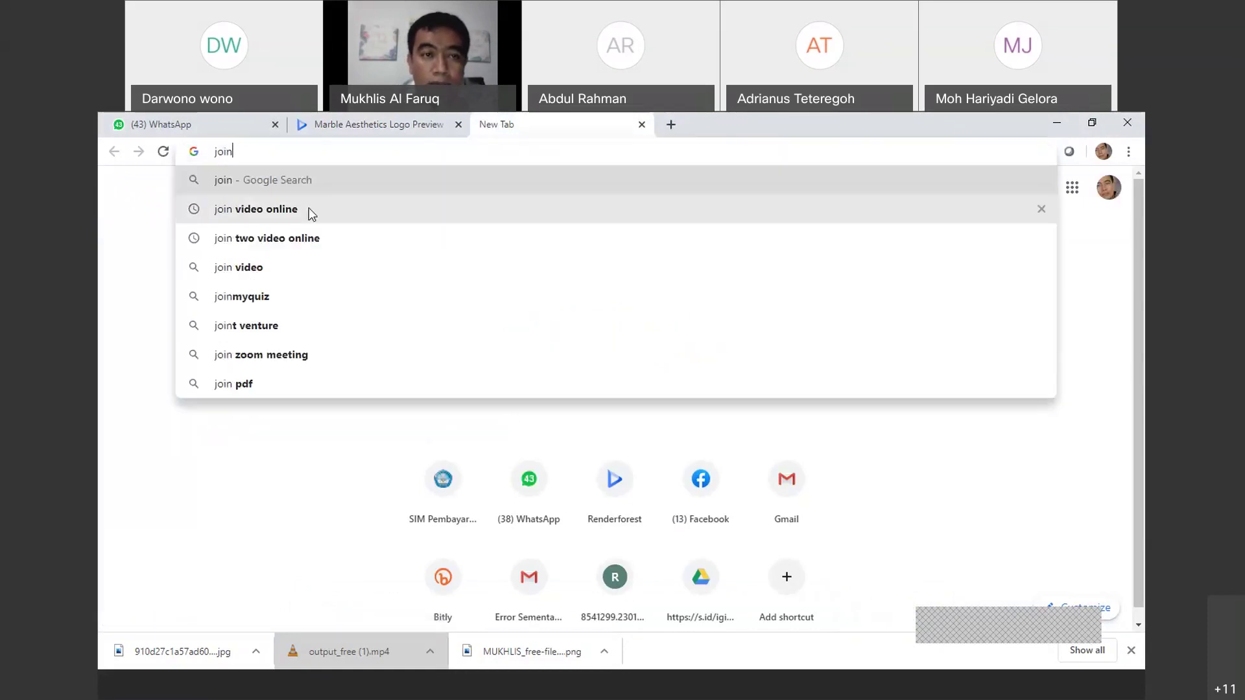
{"action": "left_click", "coordinate": [311, 214]}
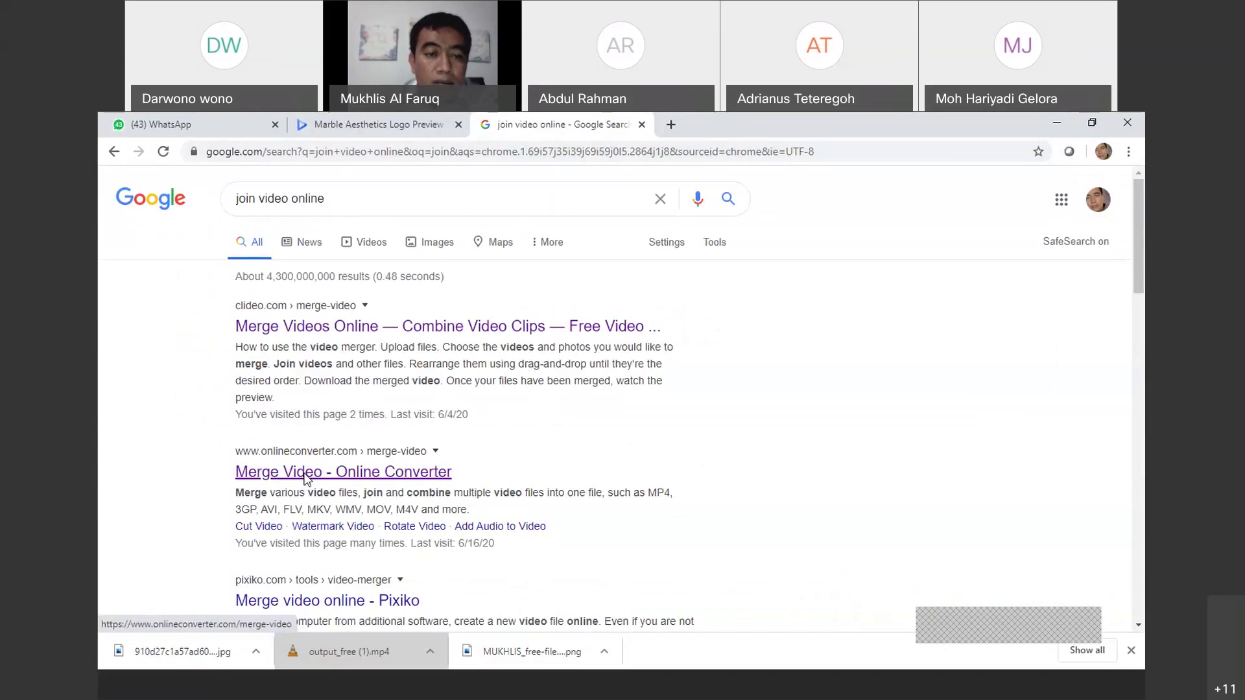
{"action": "left_click", "coordinate": [446, 474]}
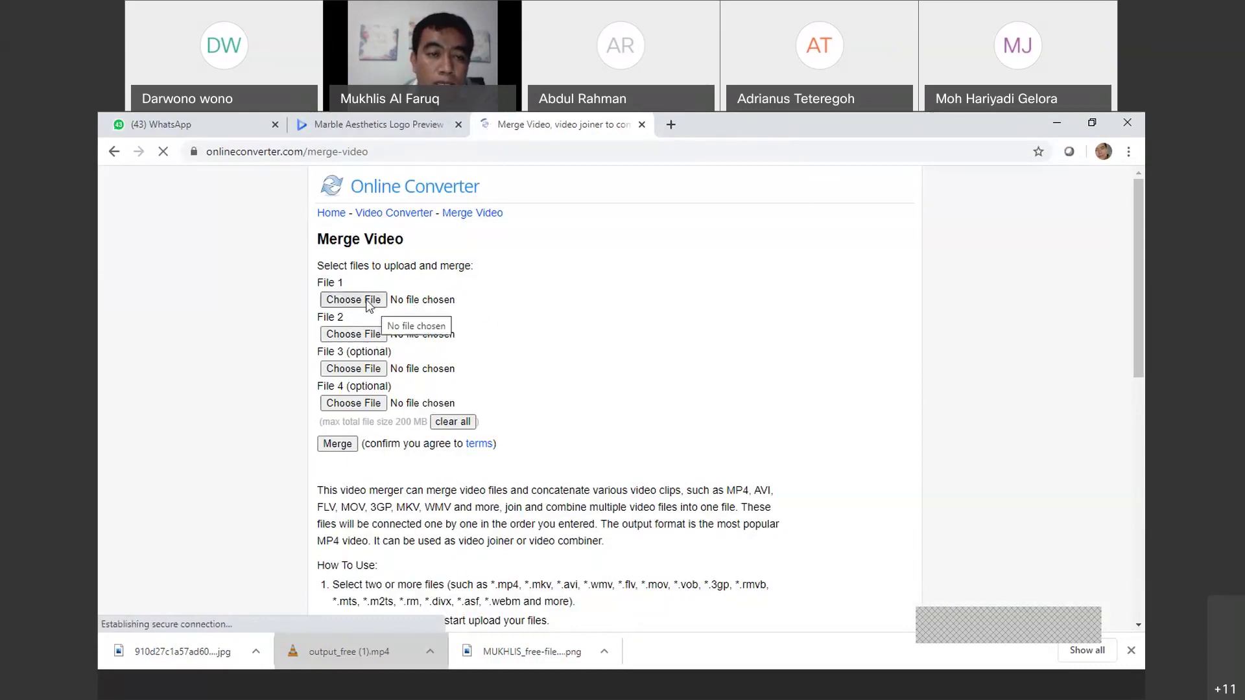
Choose Intro Youtube from the REnderForest New folder as the first video to merge
{"action": "left_click", "coordinate": [437, 313]}
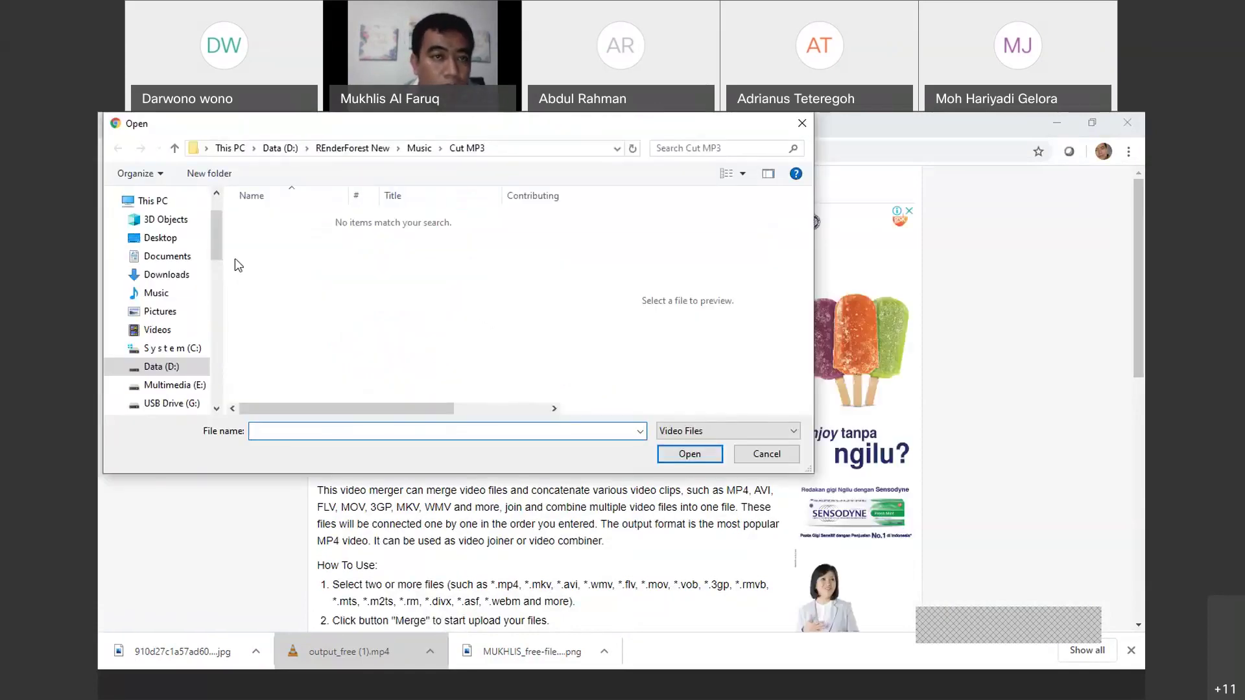
{"action": "left_click", "coordinate": [342, 151]}
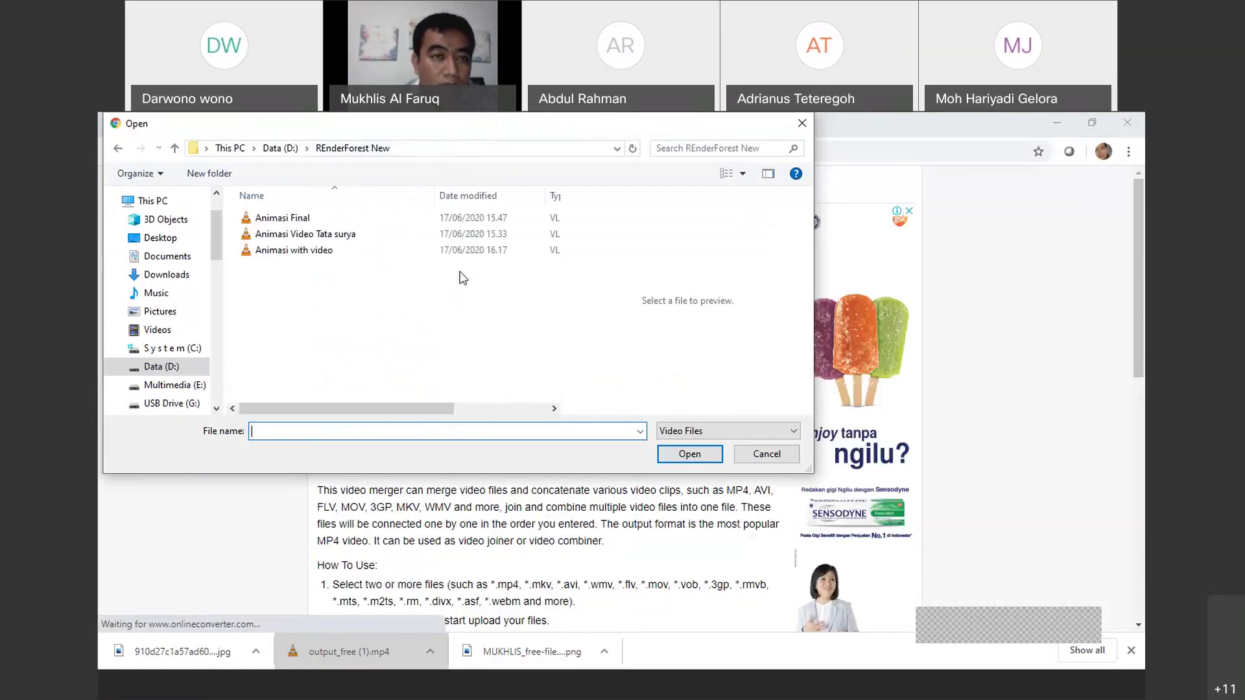
{"action": "left_click_drag", "start_coordinate": [553, 313], "coordinate": [554, 361]}
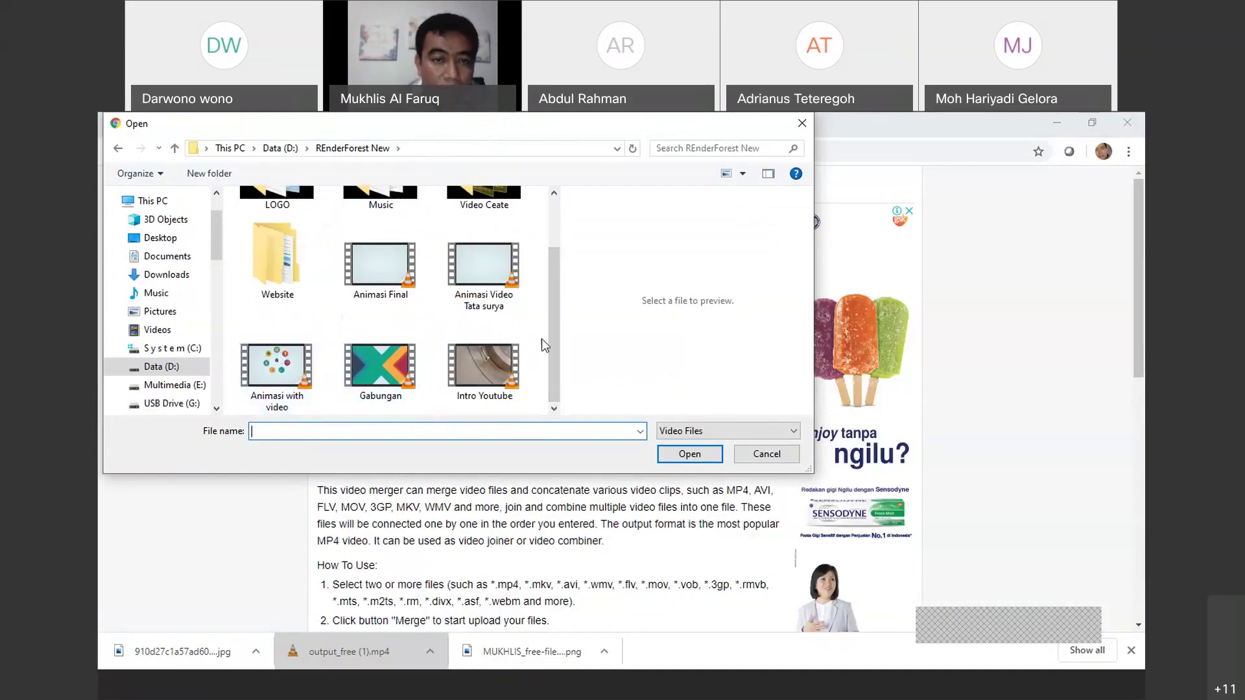
{"action": "left_click", "coordinate": [500, 375]}
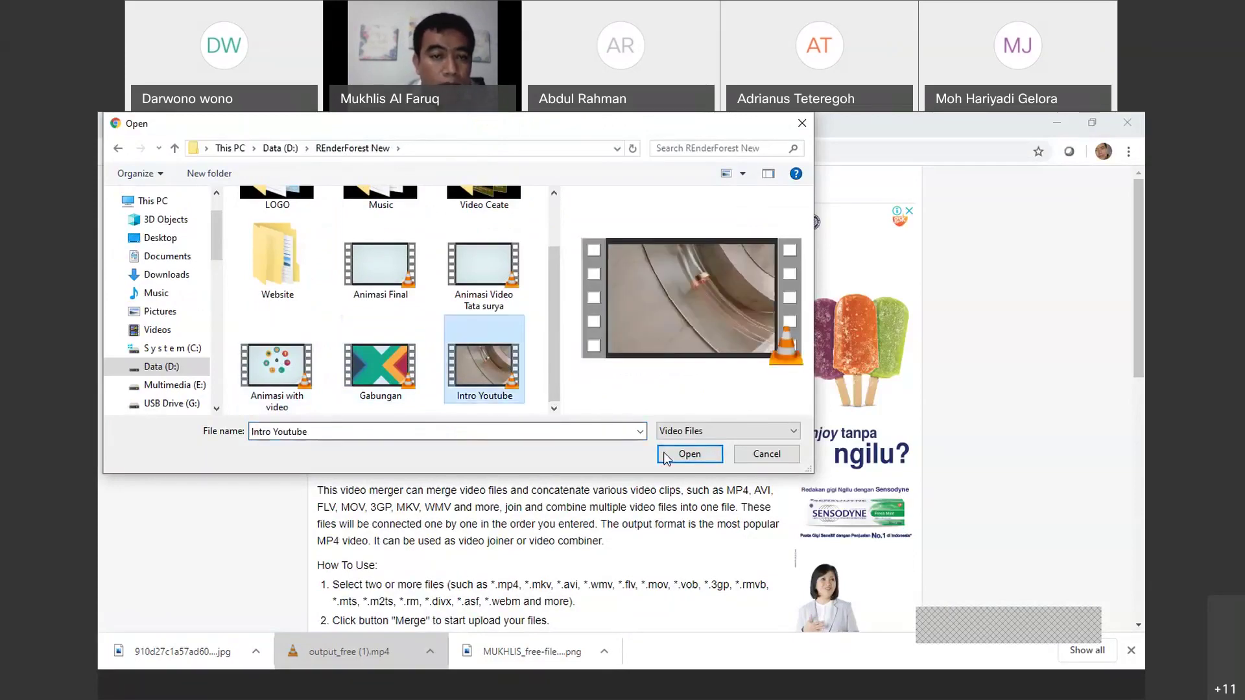
{"action": "left_click", "coordinate": [663, 453]}
Choose Animasi with video from the same folder as the second file and try to merge the two videos
{"action": "left_click", "coordinate": [366, 335]}
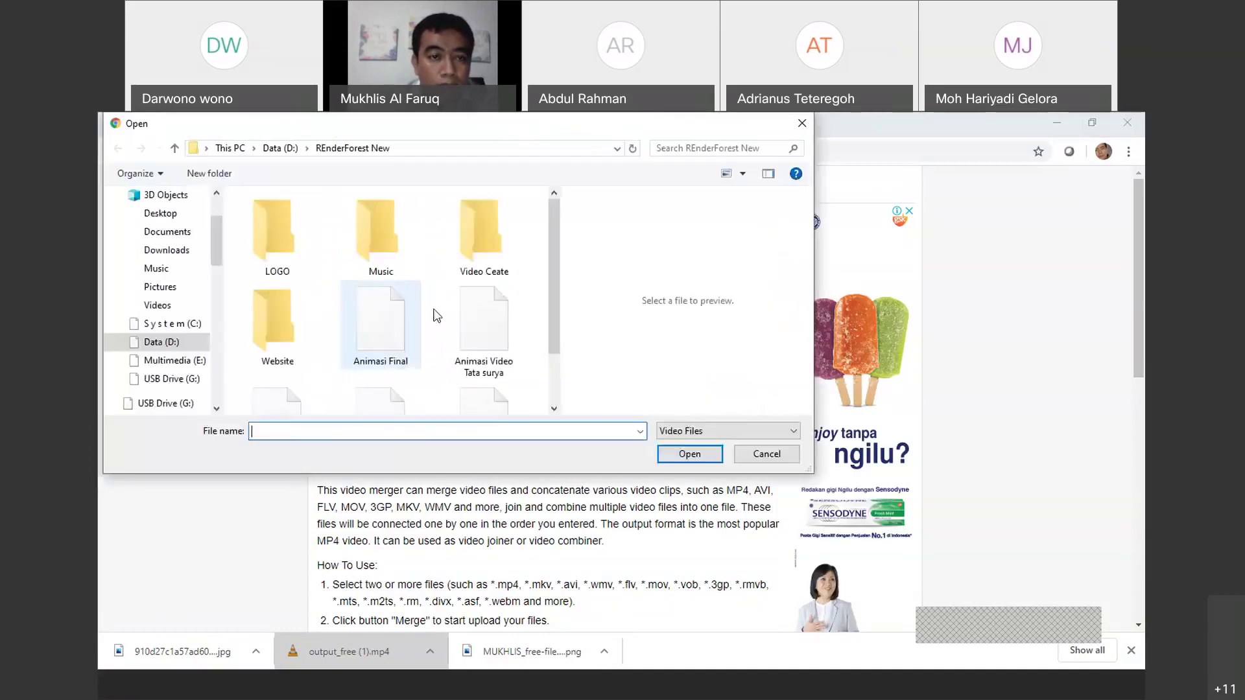
{"action": "scroll", "coordinate": [554, 342], "scroll_direction": "down", "scroll_amount": 1}
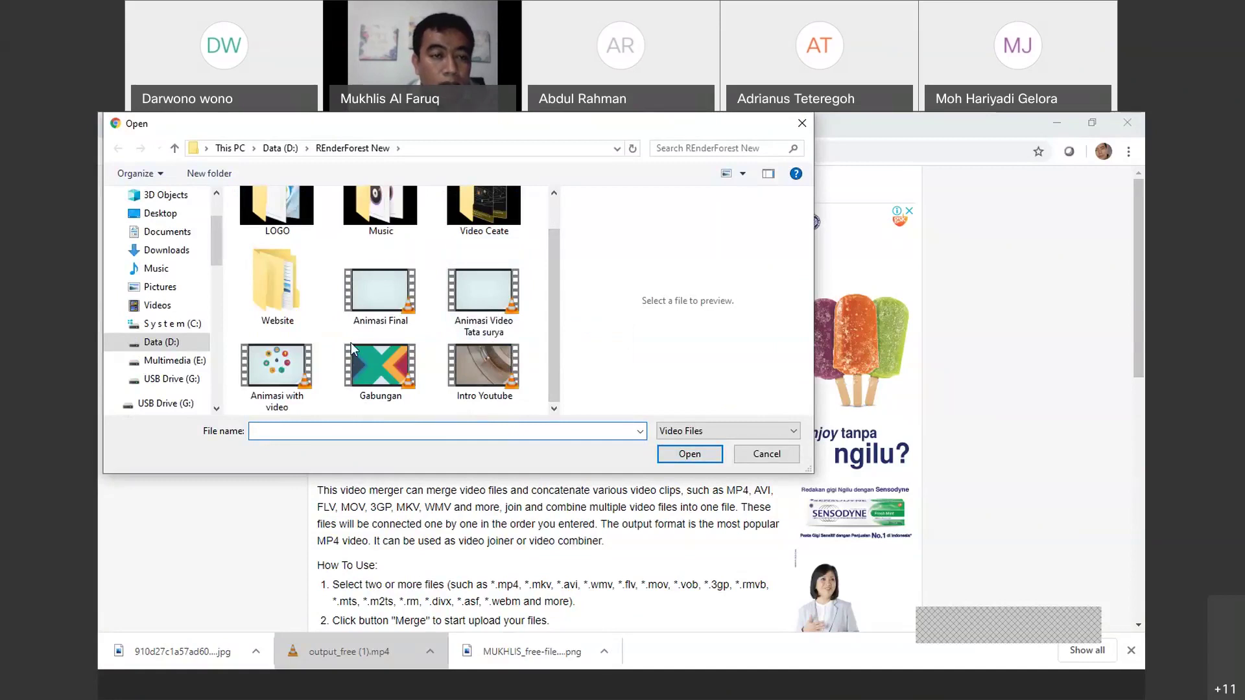
{"action": "left_click", "coordinate": [277, 366]}
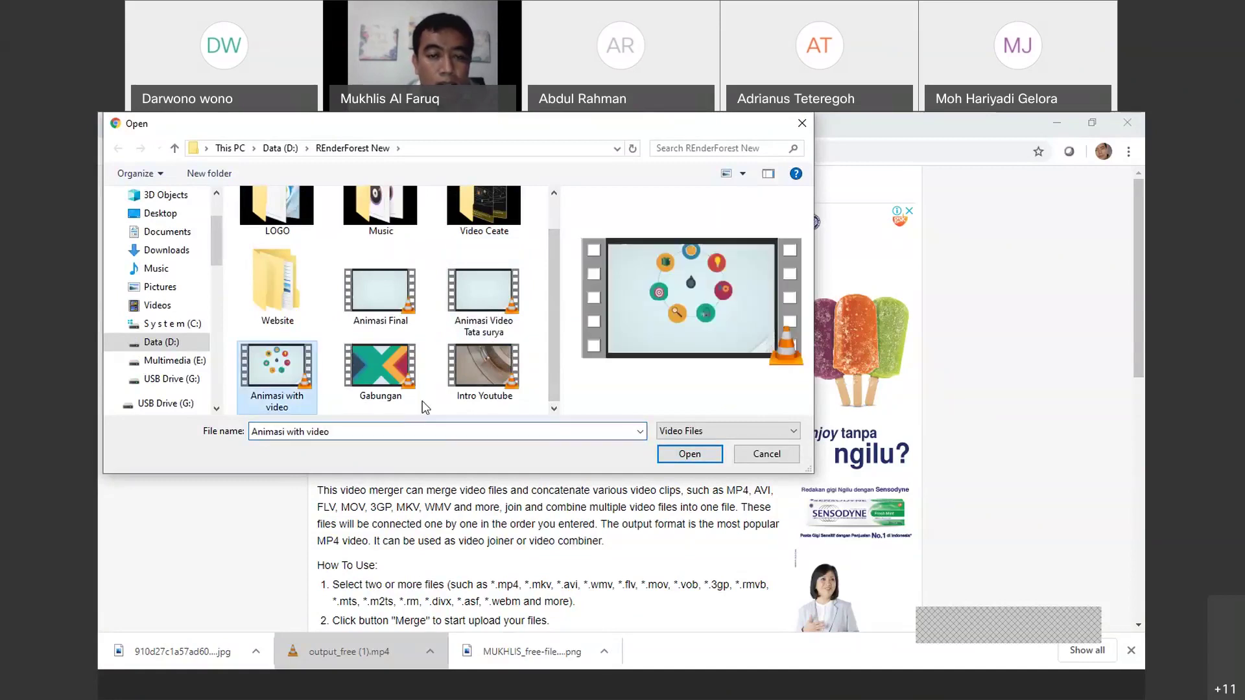
{"action": "left_click", "coordinate": [683, 456]}
{"action": "left_click", "coordinate": [338, 445]}
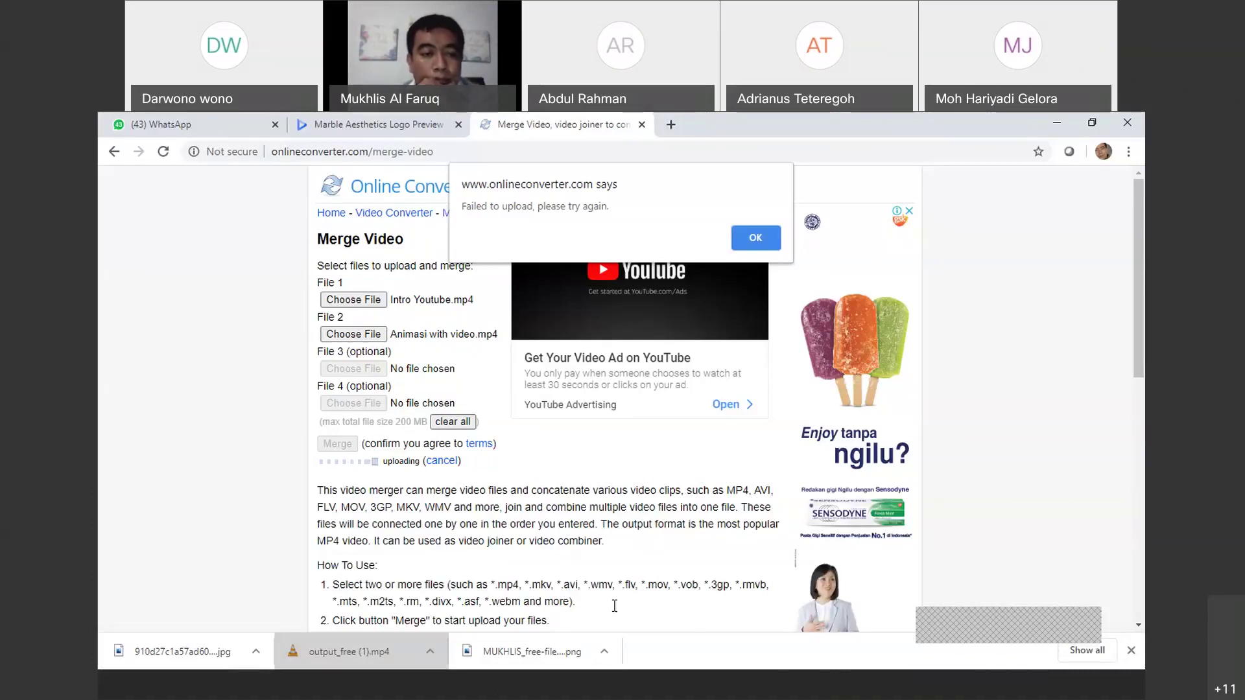
Return to the Renderforest tab, play the finished Marble Aesthetics Logo preview and download the video
{"action": "left_click", "coordinate": [349, 127]}
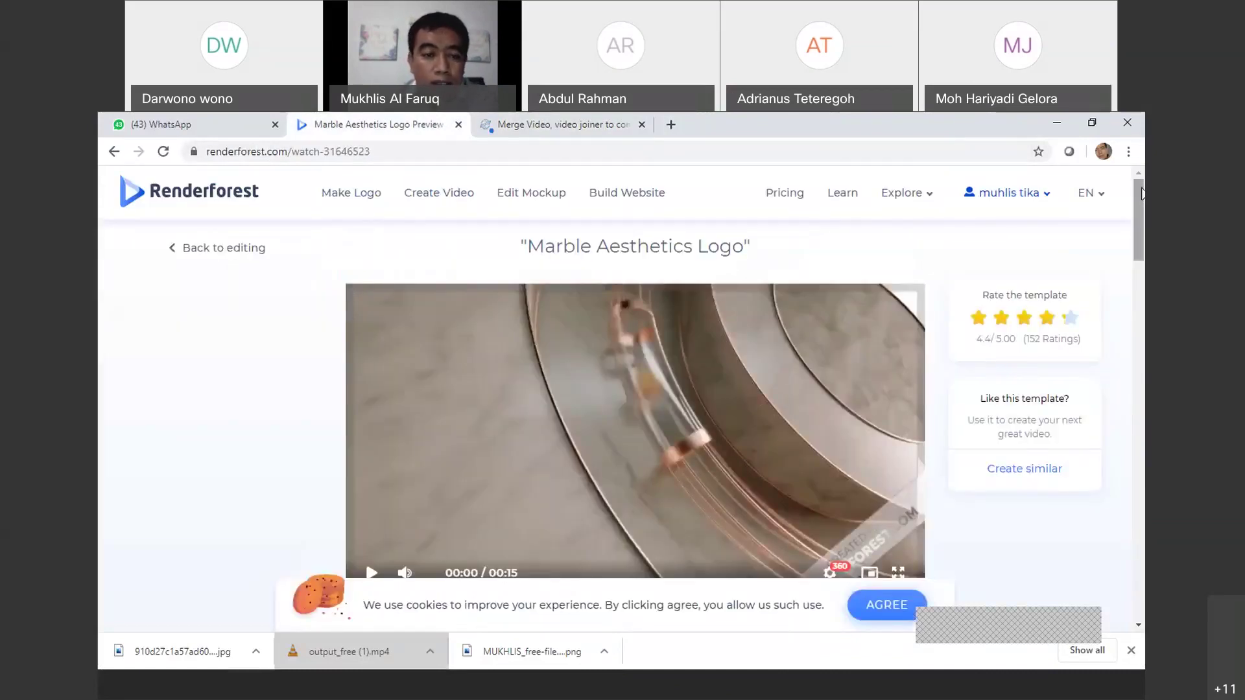
{"action": "scroll", "coordinate": [471, 386], "scroll_direction": "down", "scroll_amount": 1}
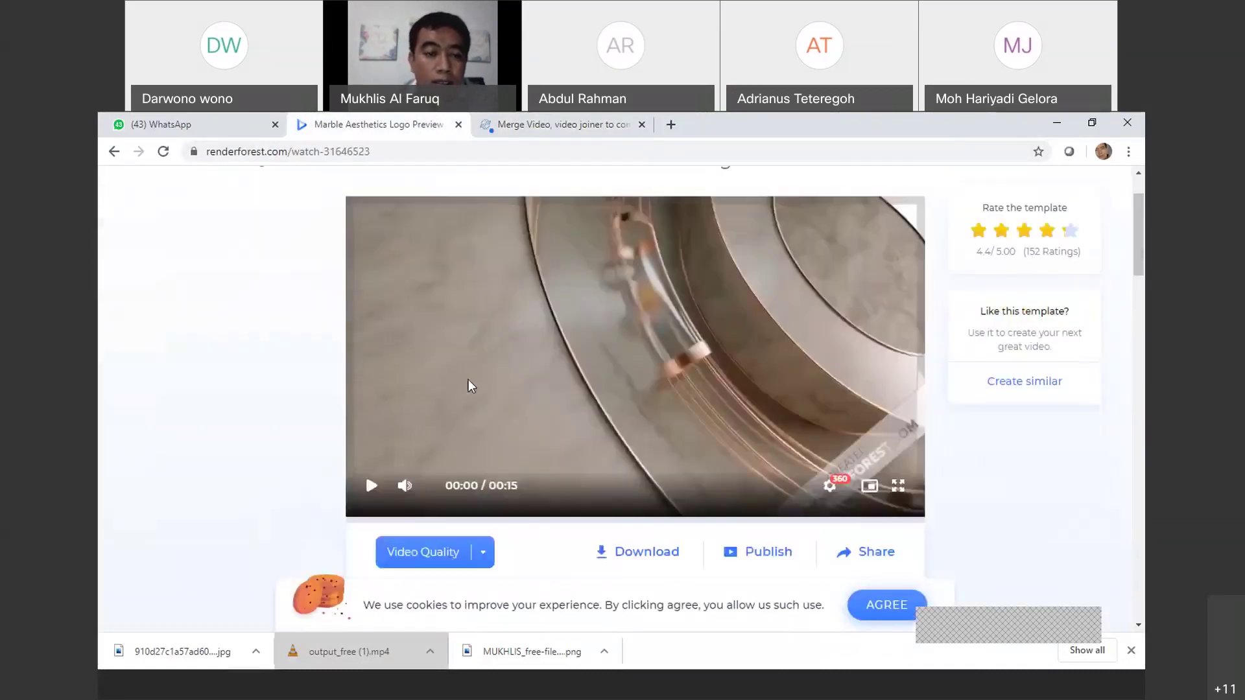
{"action": "left_click", "coordinate": [371, 486]}
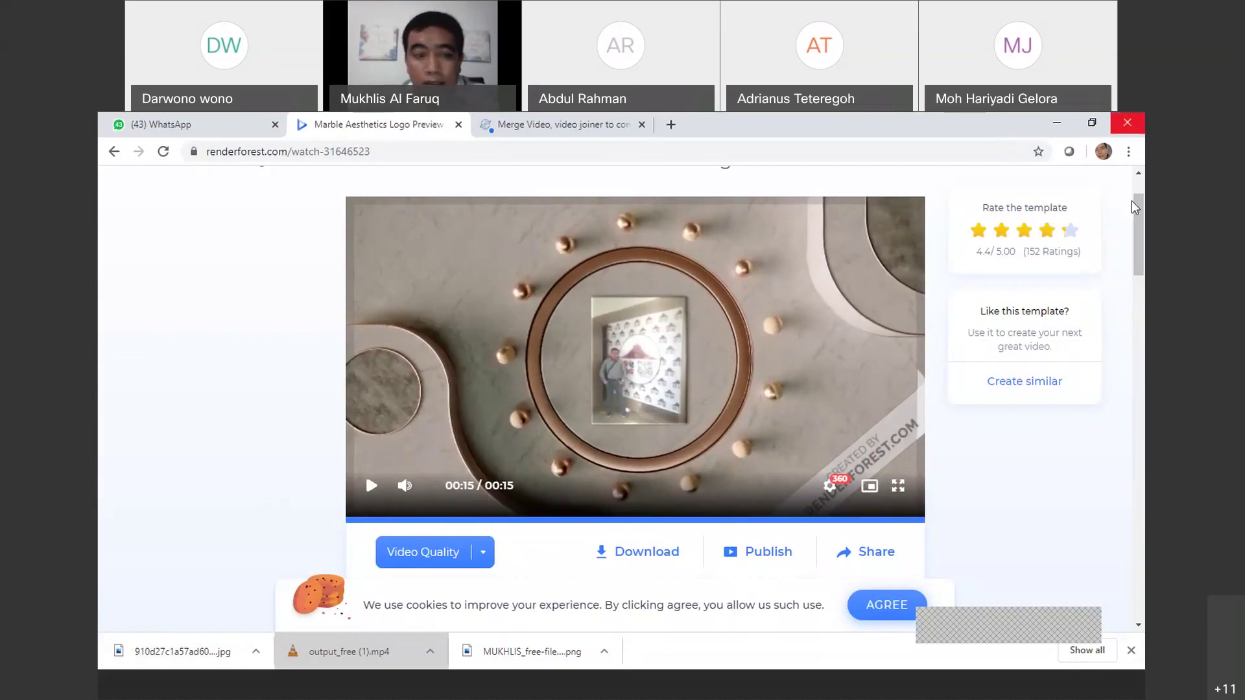
{"action": "left_click_drag", "start_coordinate": [1133, 203], "coordinate": [1134, 227]}
{"action": "left_click", "coordinate": [620, 436]}
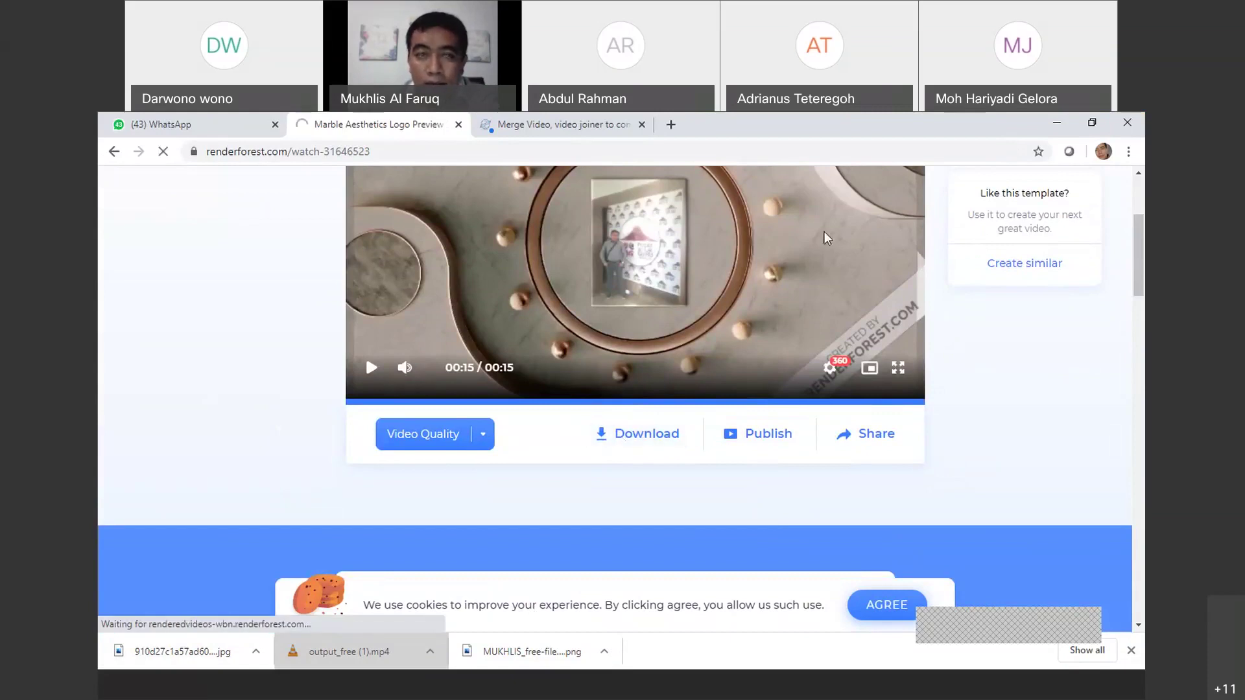
Open Renderforest's website builder, start creating a new website and open the component library to add a component
{"action": "scroll", "coordinate": [298, 505], "scroll_direction": "up", "scroll_amount": 2}
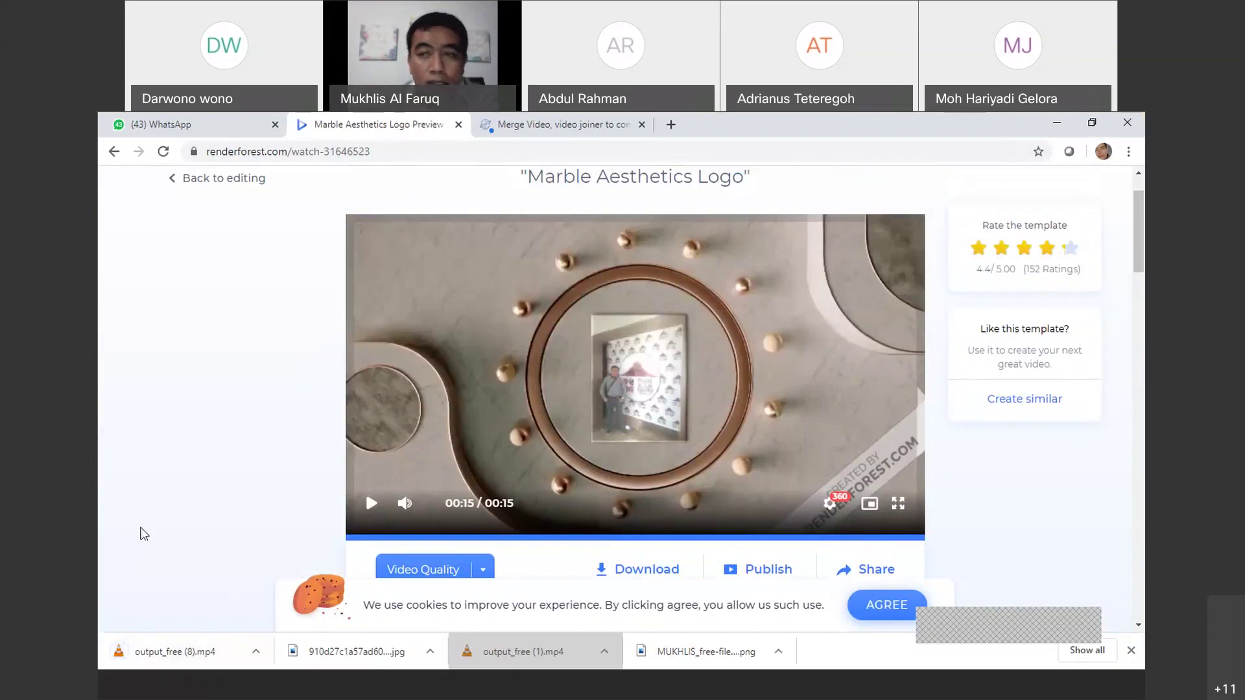
{"action": "scroll", "coordinate": [1136, 187], "scroll_direction": "up", "scroll_amount": 1}
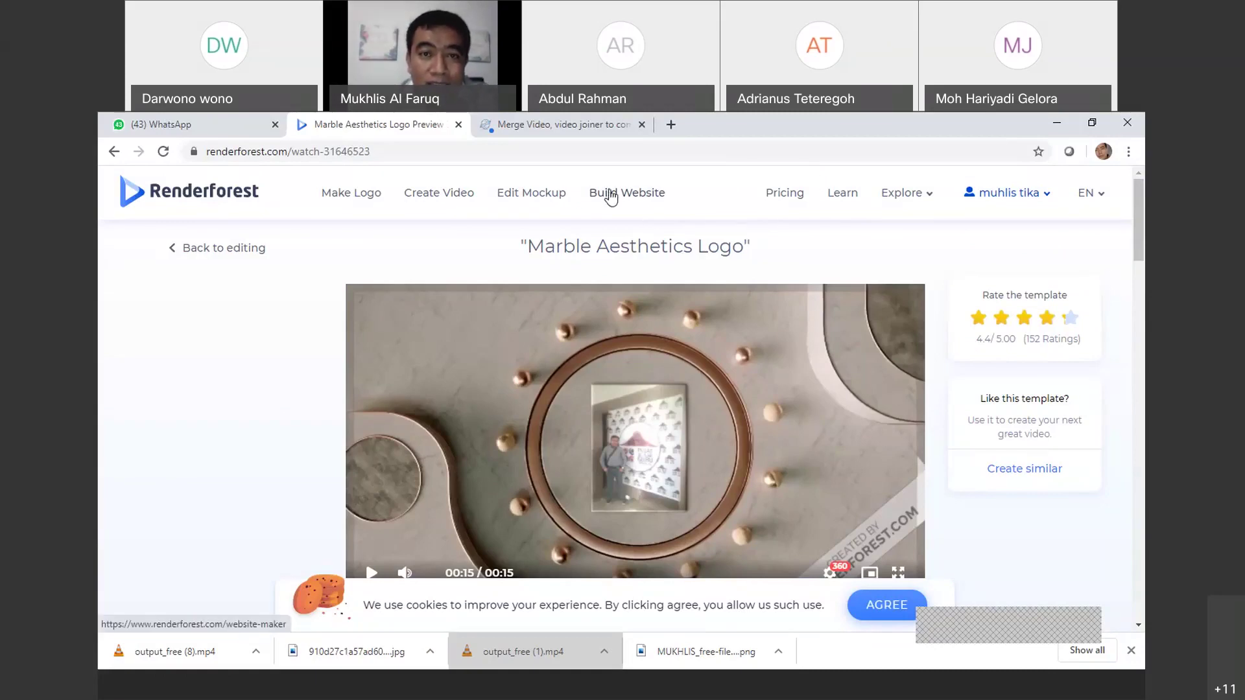
{"action": "left_click", "coordinate": [610, 197]}
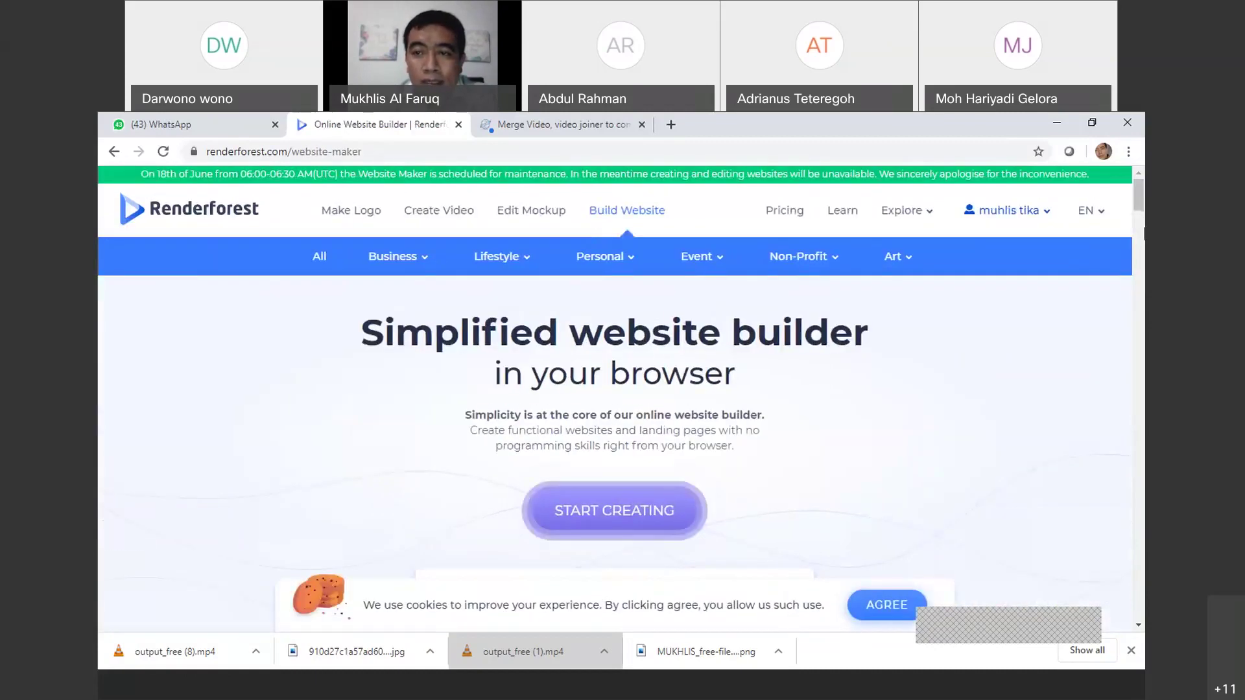
{"action": "left_click_drag", "start_coordinate": [1139, 196], "coordinate": [1141, 221]}
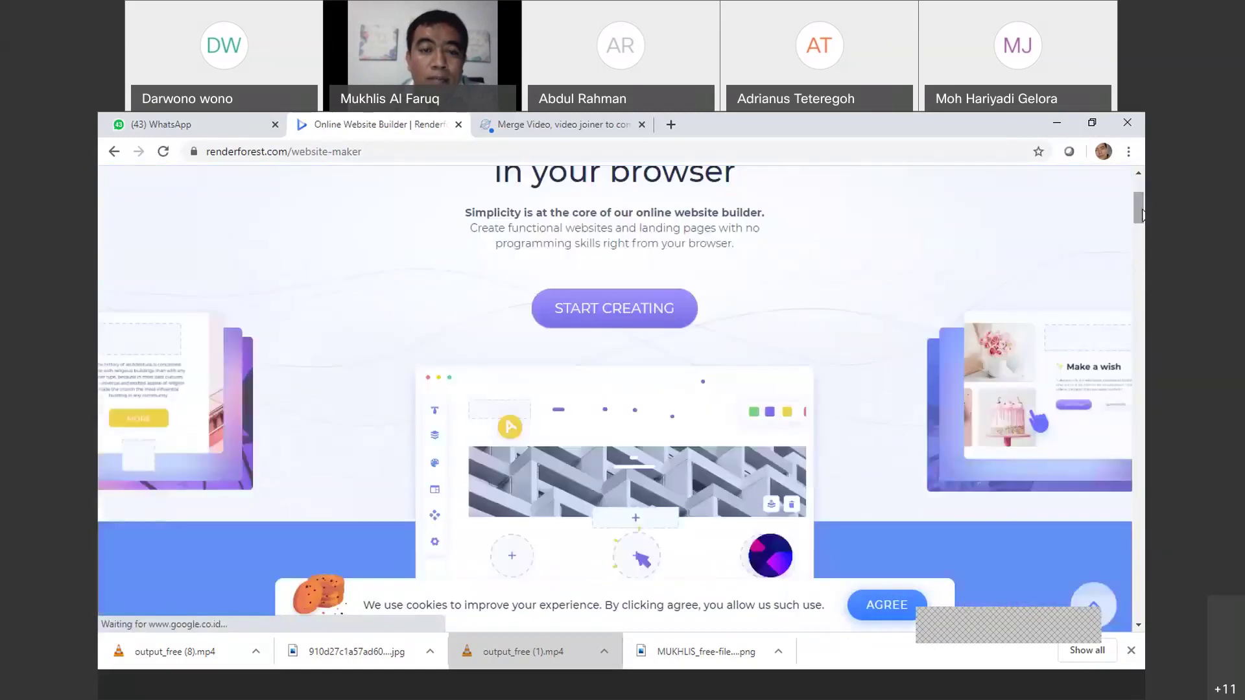
{"action": "left_click", "coordinate": [607, 313]}
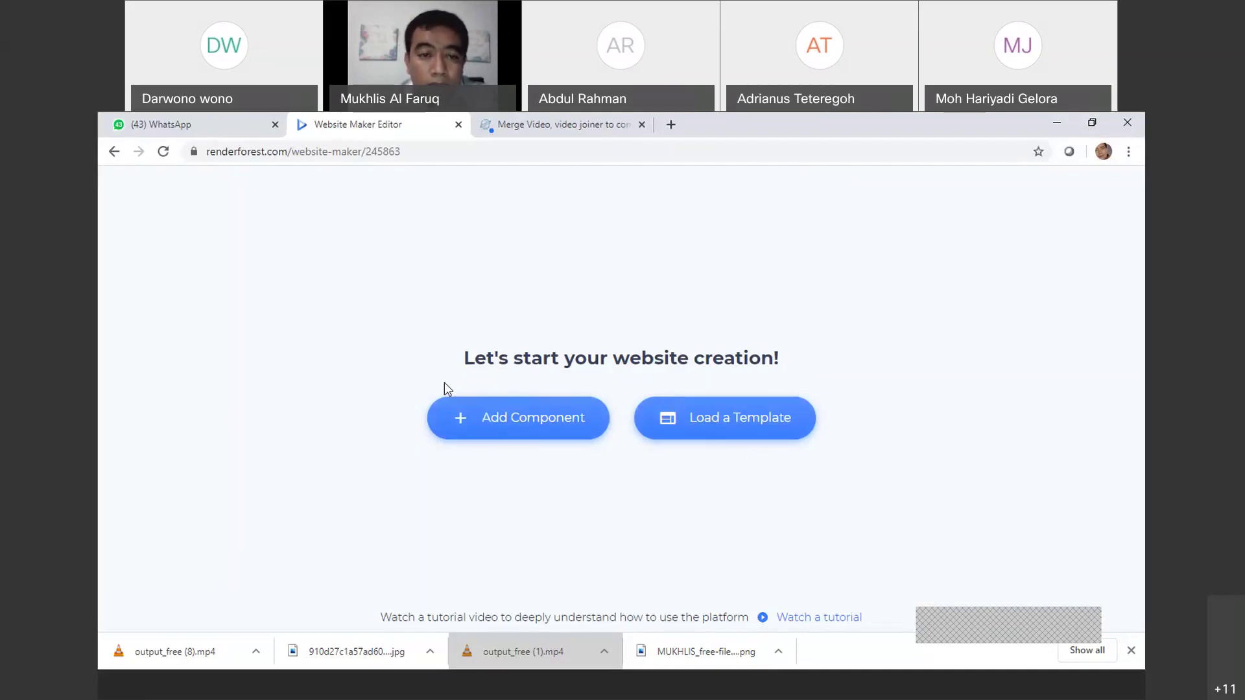
{"action": "left_click", "coordinate": [514, 420]}
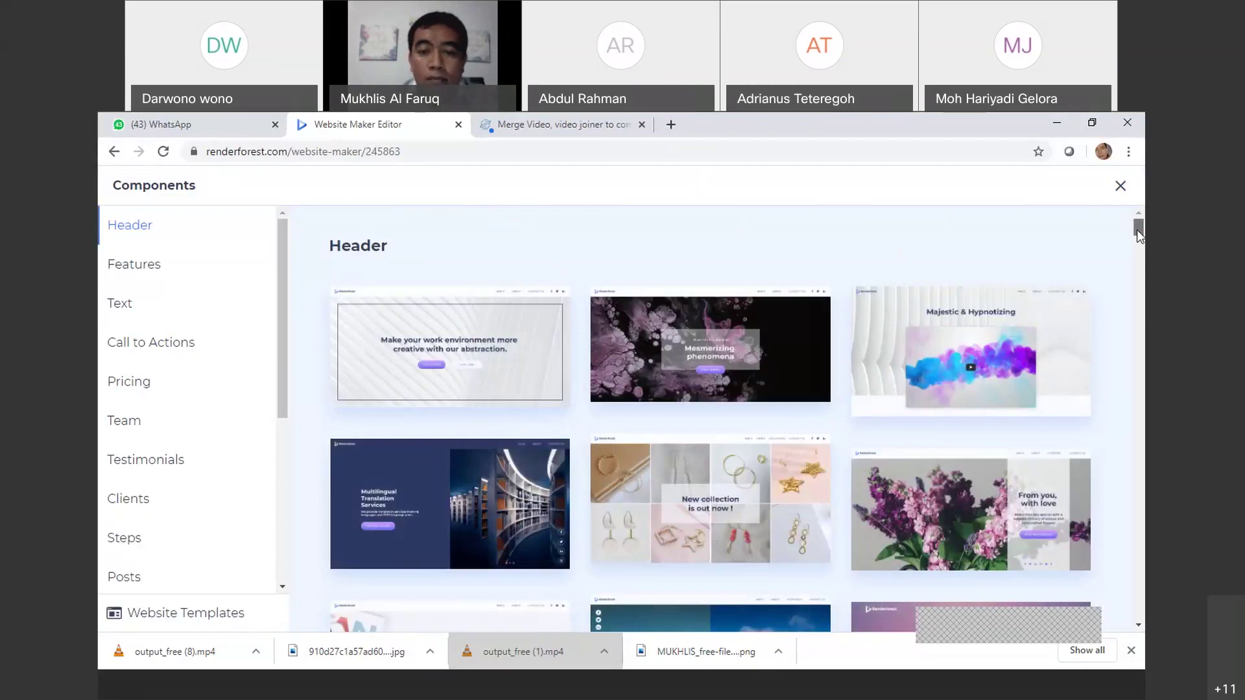
Add the "Multilingual Translation Services" header component with the library photo to the page
{"action": "left_click_drag", "start_coordinate": [1138, 230], "coordinate": [1139, 242]}
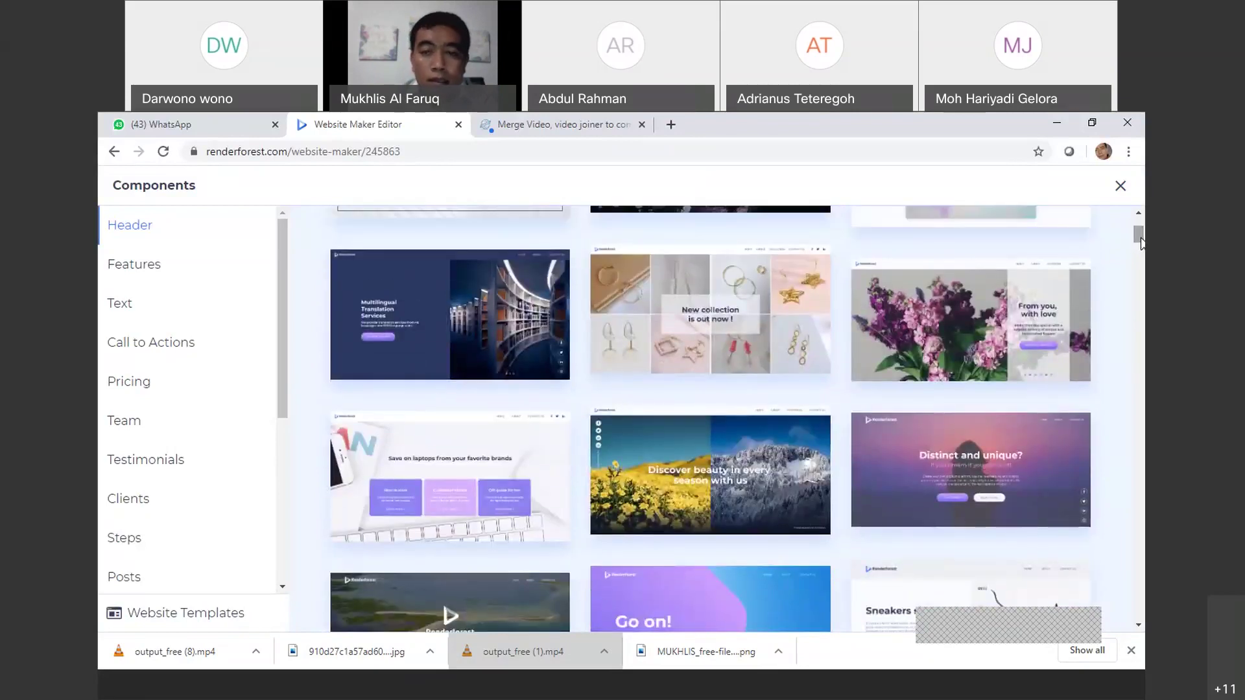
{"action": "mouse_move", "coordinate": [421, 316]}
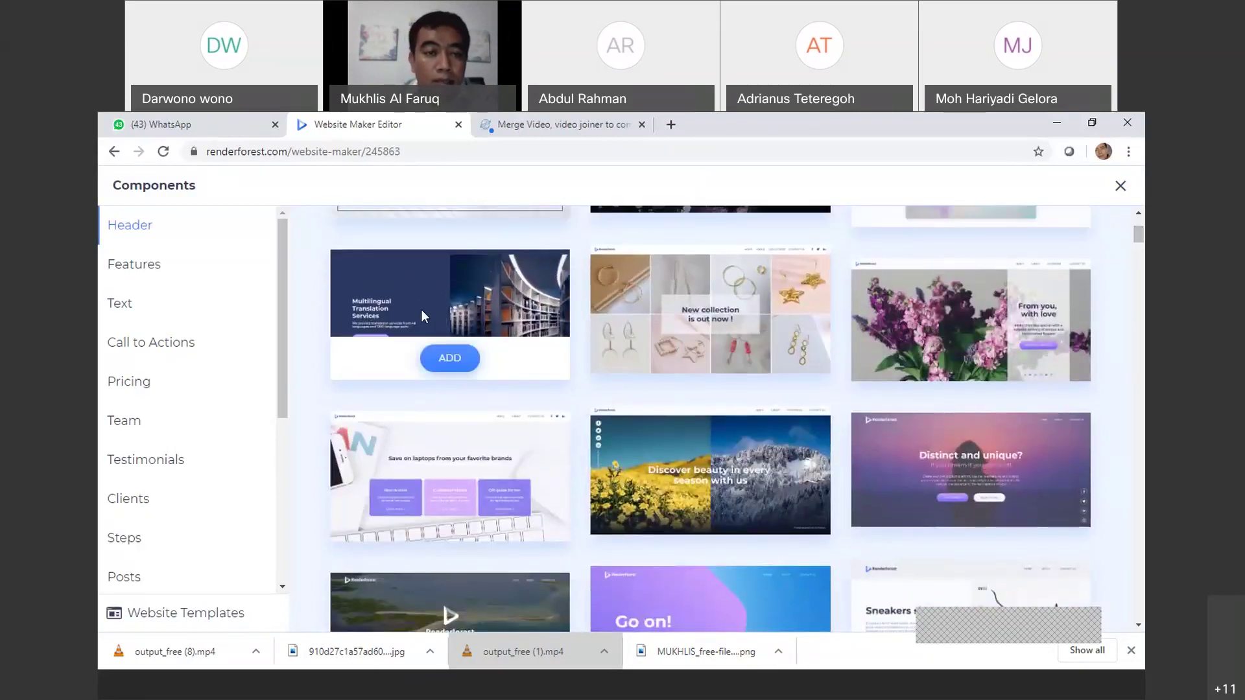
{"action": "left_click", "coordinate": [450, 358]}
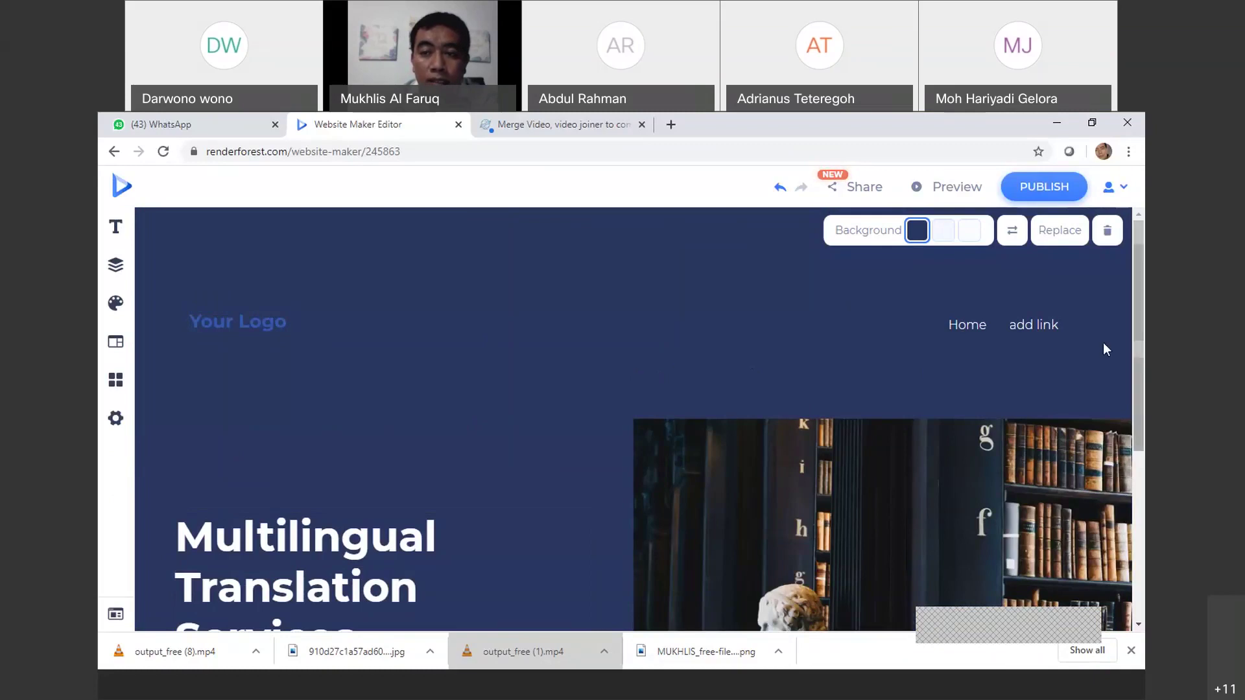
Replace the header's "Your Logo" placeholder by uploading the green M logo image from the Downloads folder
{"action": "mouse_move", "coordinate": [217, 337]}
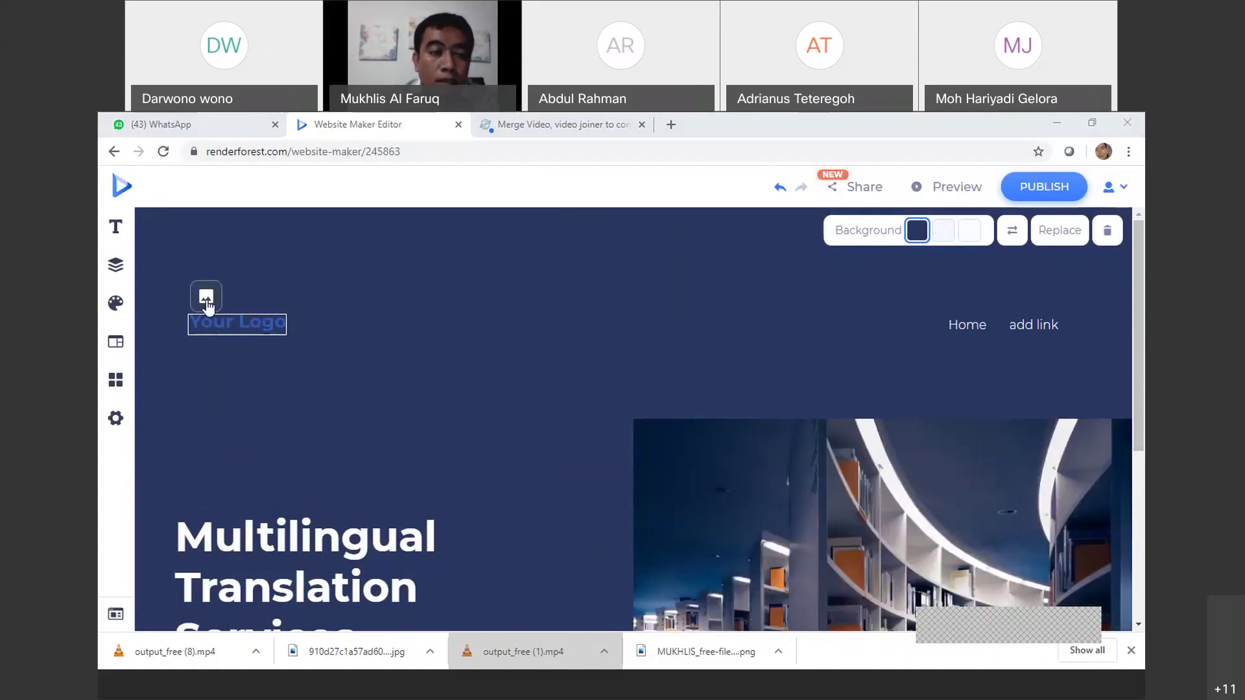
{"action": "left_click", "coordinate": [207, 300]}
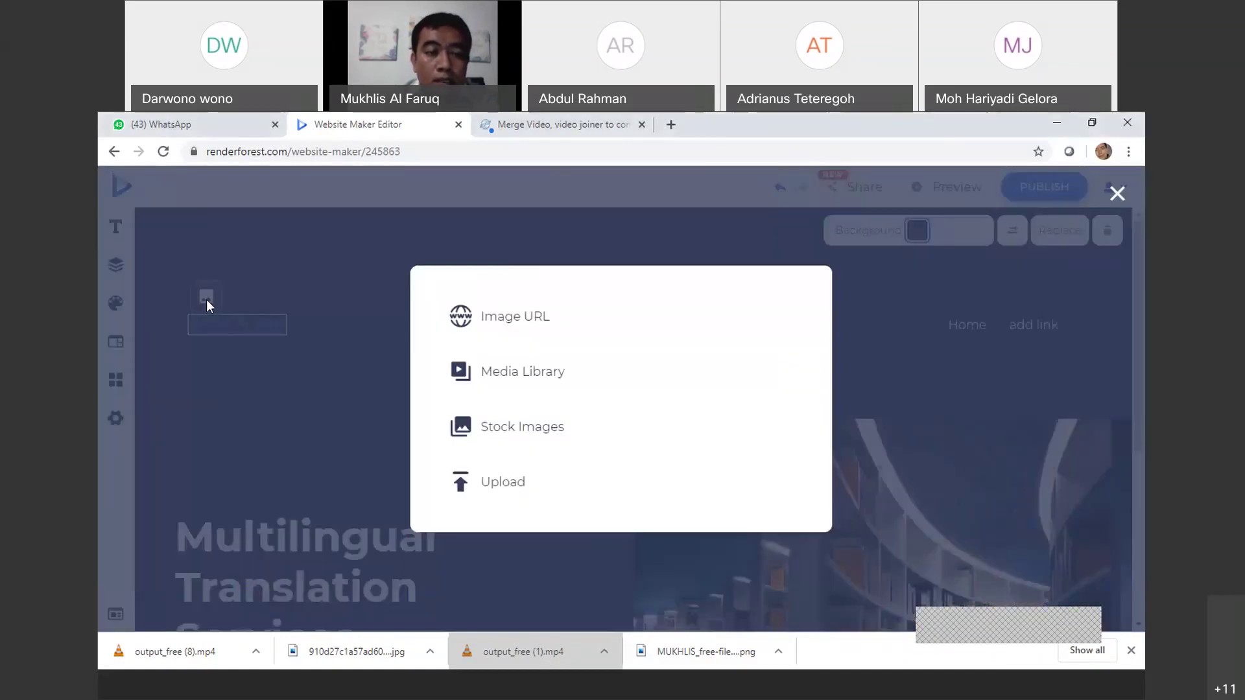
{"action": "left_click", "coordinate": [497, 486]}
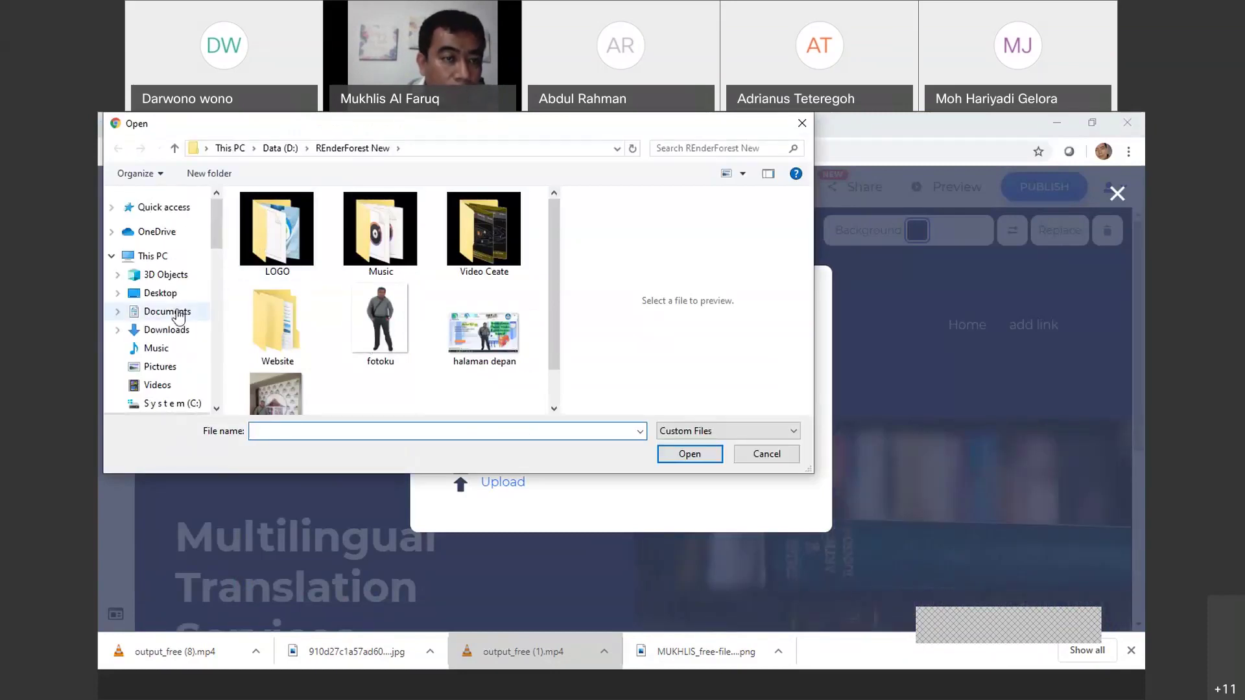
{"action": "left_click", "coordinate": [175, 333]}
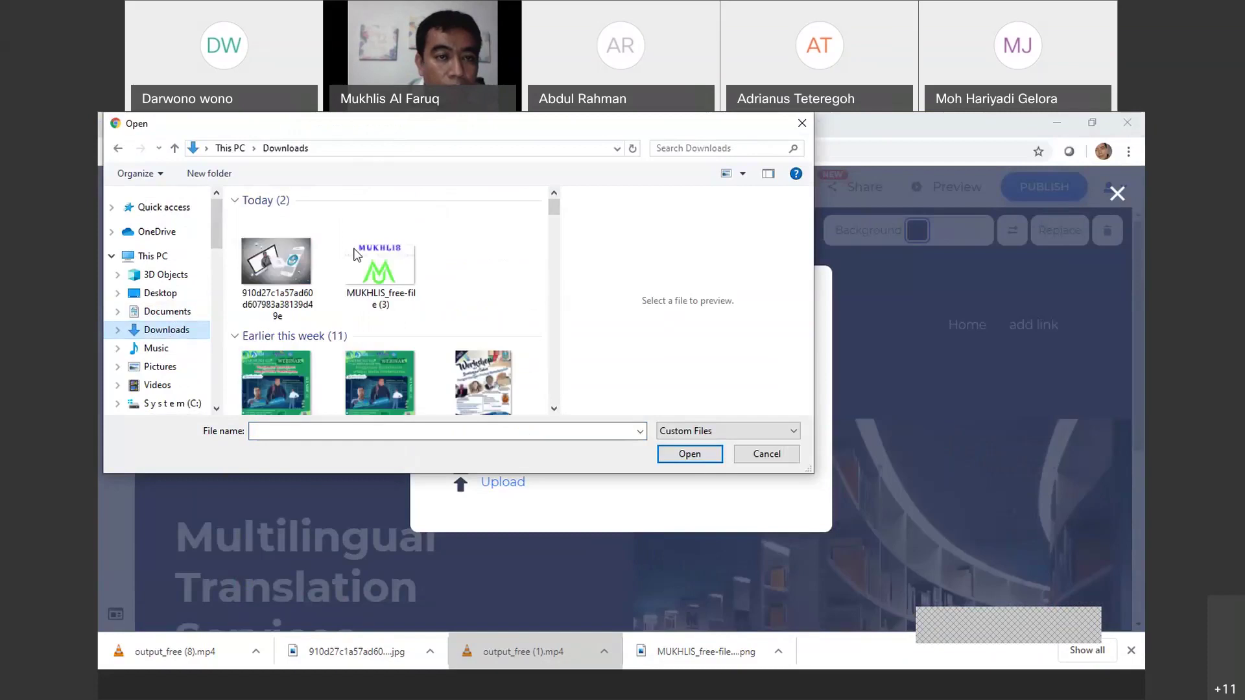
{"action": "left_click", "coordinate": [355, 253]}
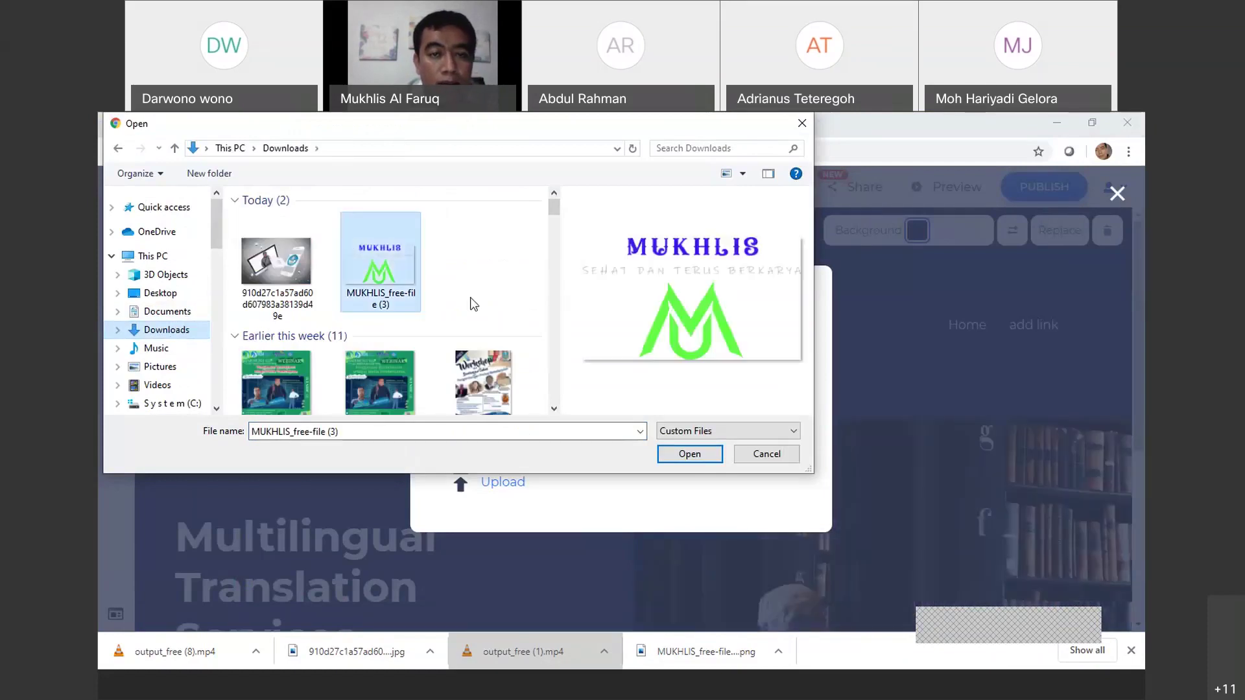
{"action": "left_click", "coordinate": [677, 376]}
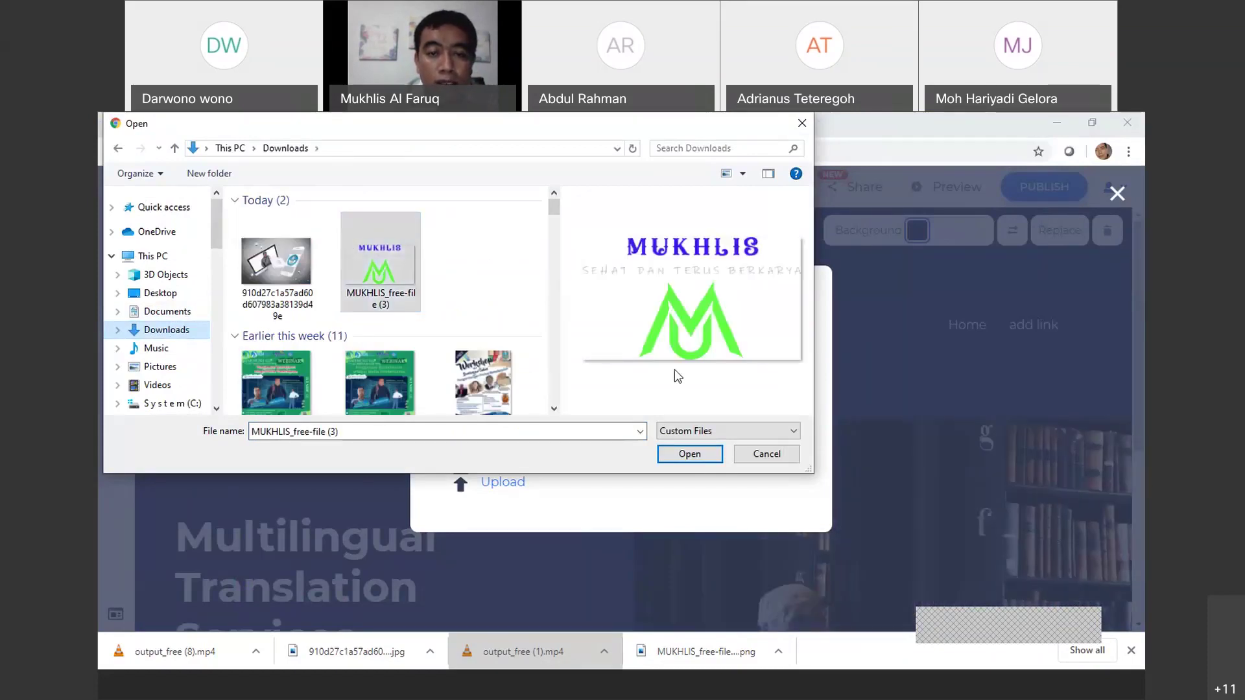
{"action": "left_click", "coordinate": [683, 453]}
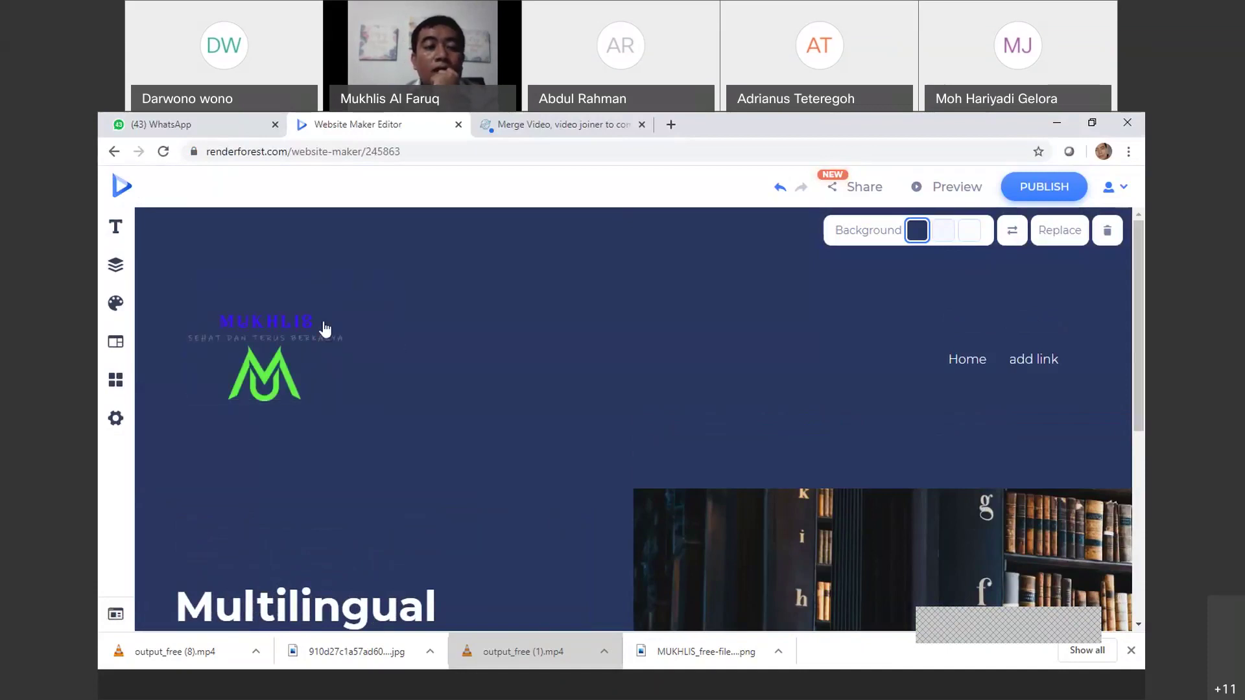
Try the White and Black colour versions of the logo and set it back to Default
{"action": "mouse_move", "coordinate": [266, 308]}
{"action": "left_click", "coordinate": [301, 299]}
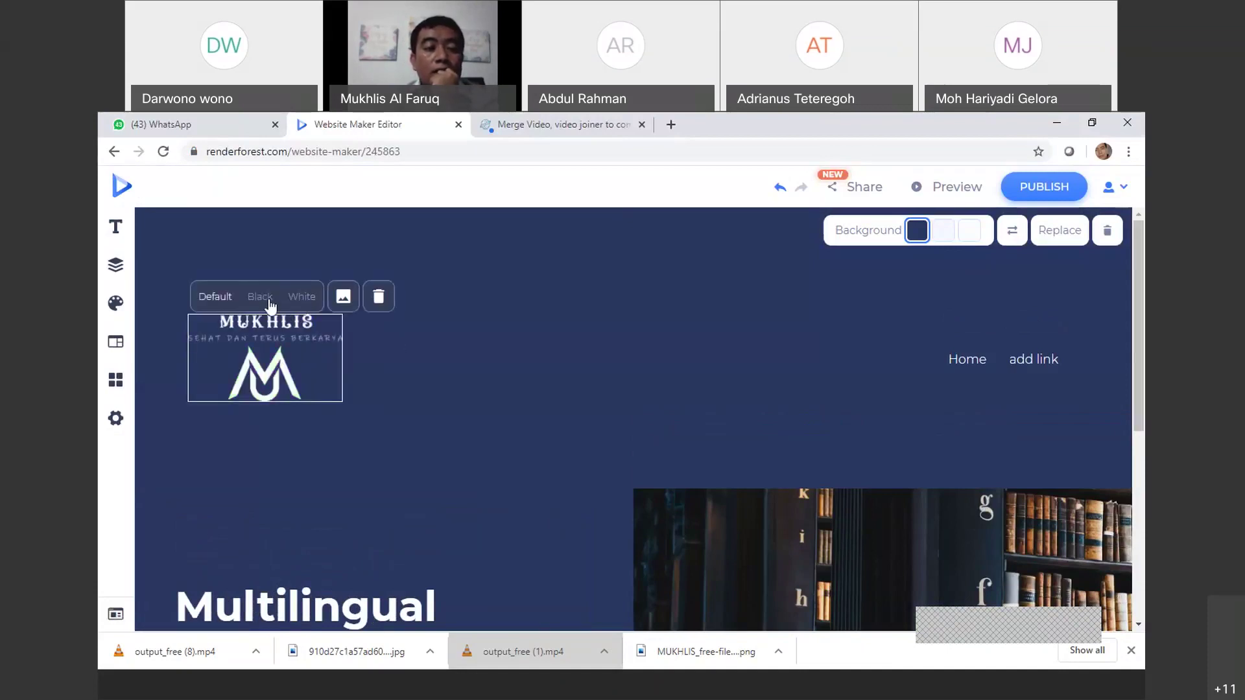
{"action": "left_click", "coordinate": [269, 300]}
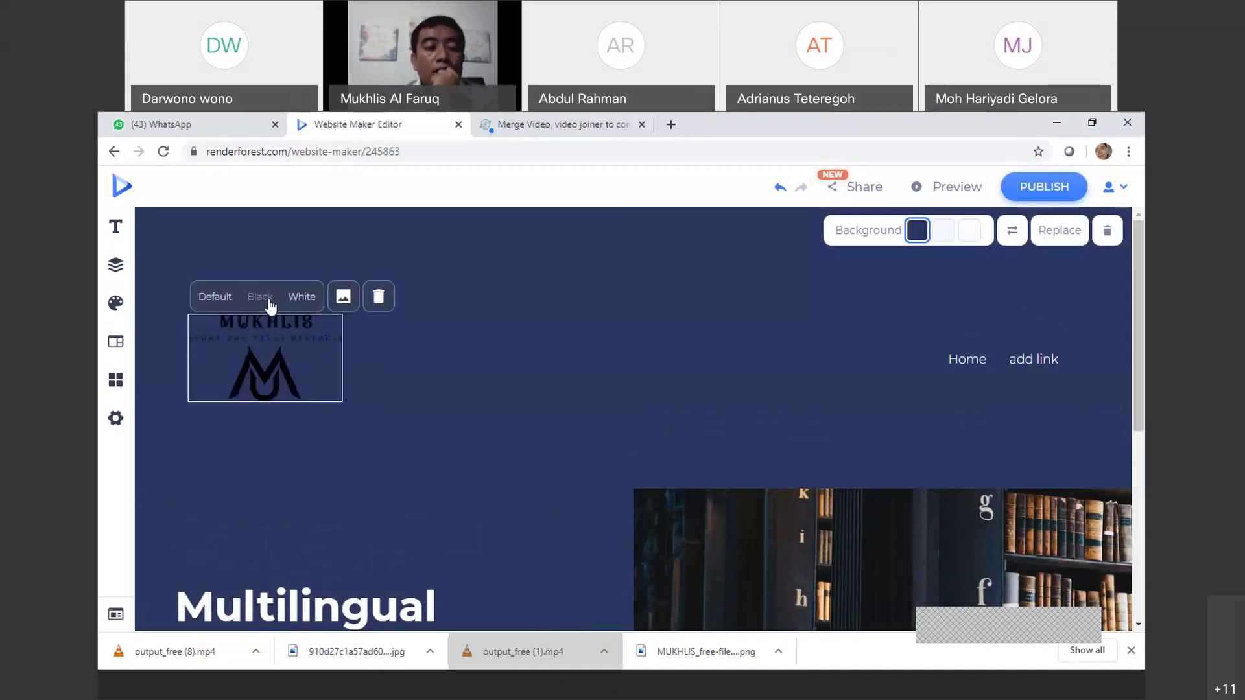
{"action": "left_click", "coordinate": [223, 298]}
{"action": "left_click", "coordinate": [530, 292]}
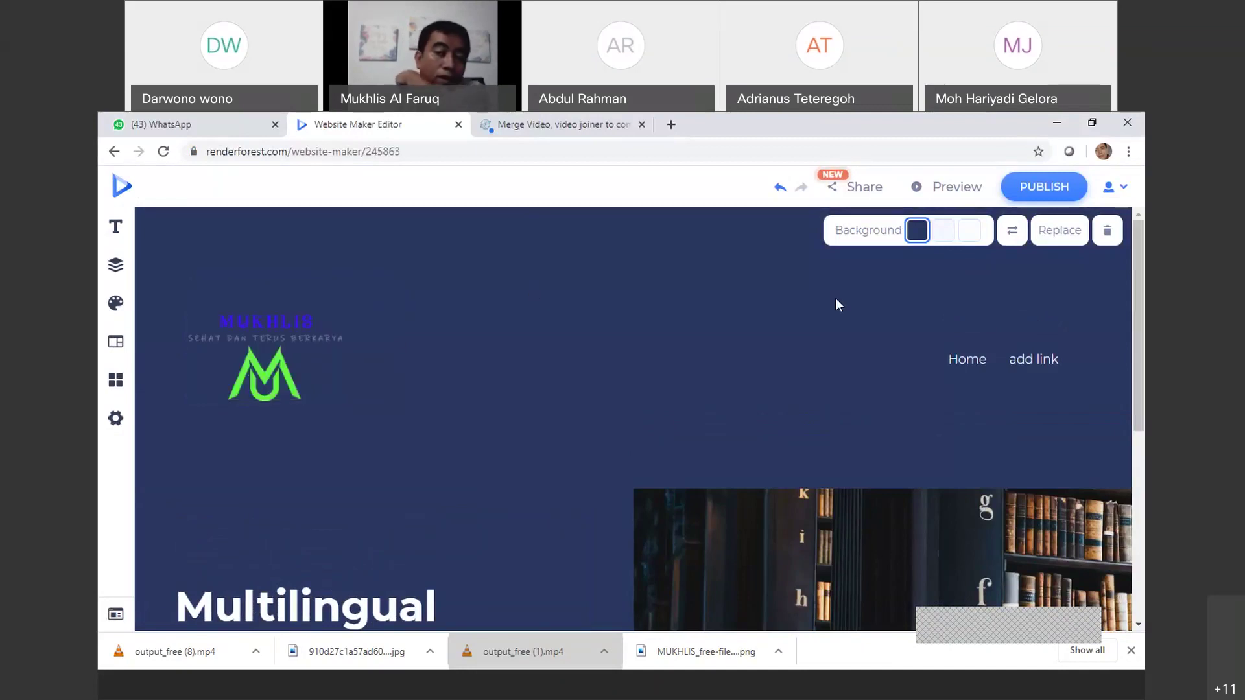
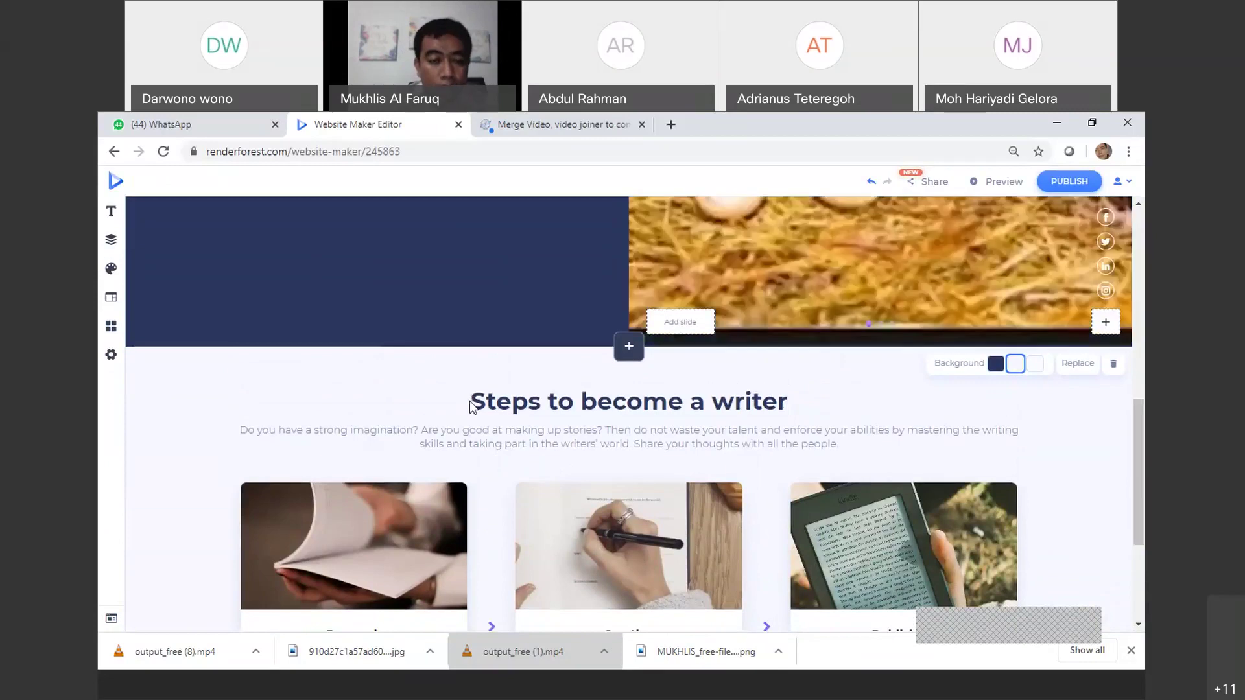
Replace the "Steps to become a writer" heading with "Klasifikasi cara Berkembang Biak"
{"action": "left_click", "coordinate": [753, 409]}
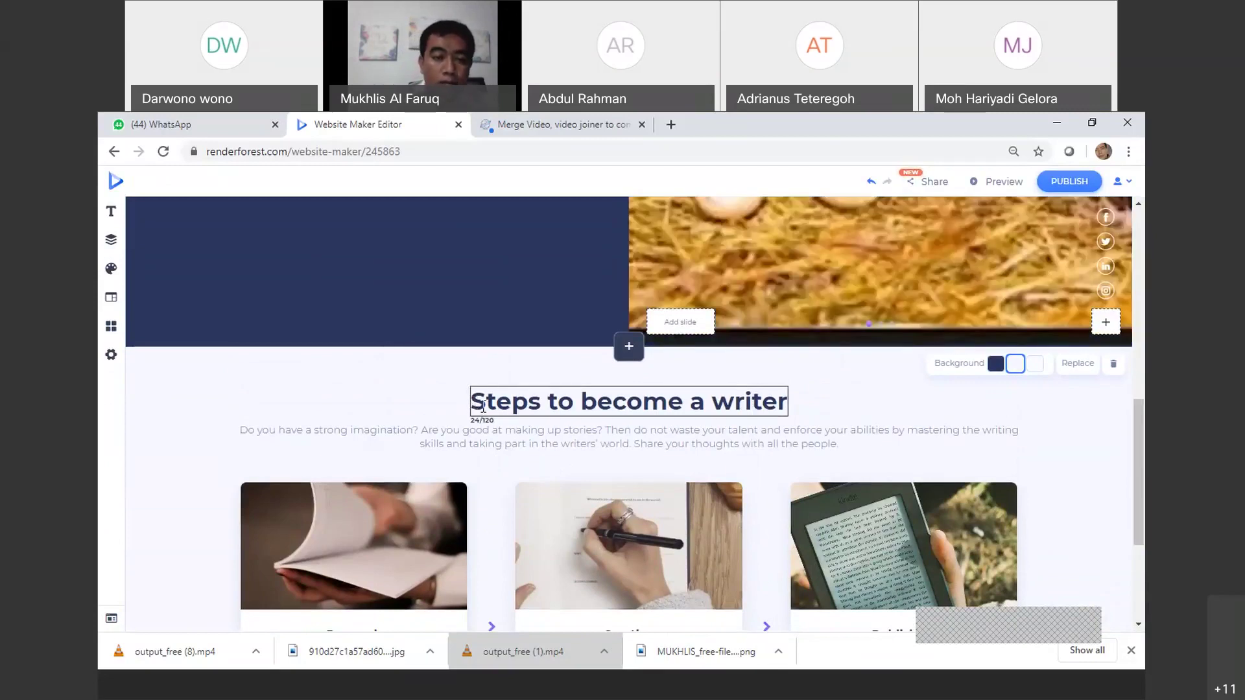
{"action": "key", "text": "ctrl+shift+Right"}
{"action": "key", "text": "ctrl+shift+Right"}
{"action": "key", "text": "ctrl+shift+Right"}
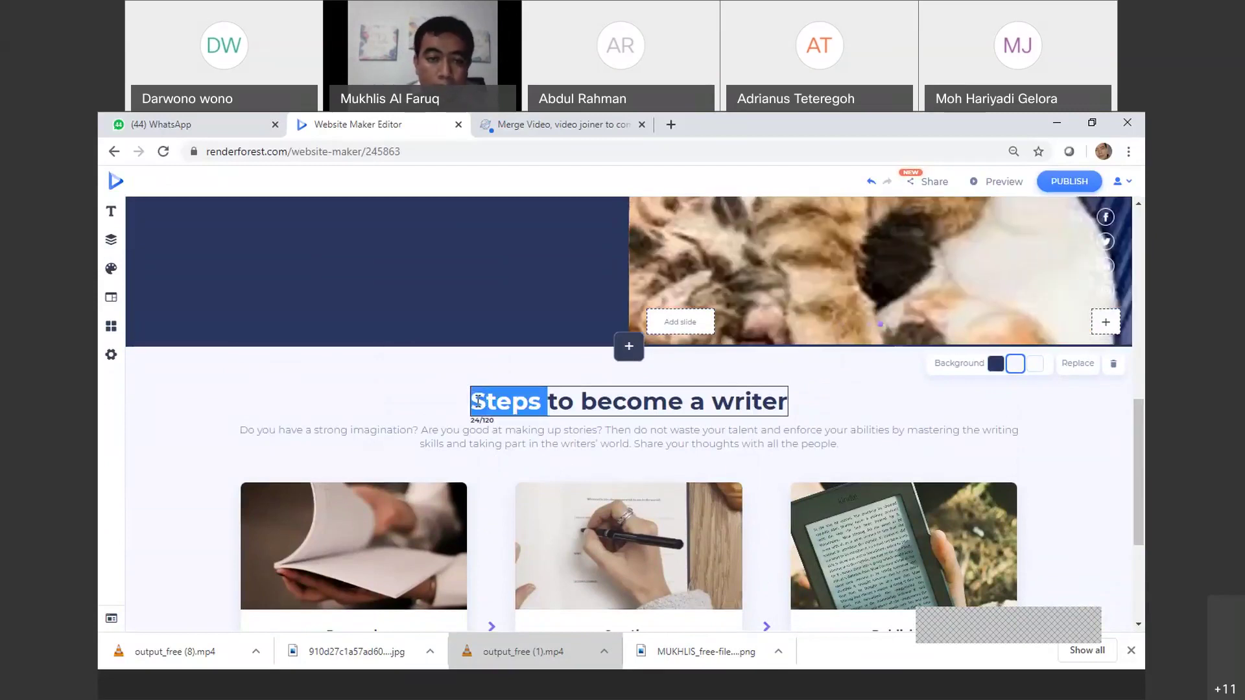
{"action": "key", "text": "ctrl+shift+Right"}
{"action": "key", "text": "ctrl+shift+Right"}
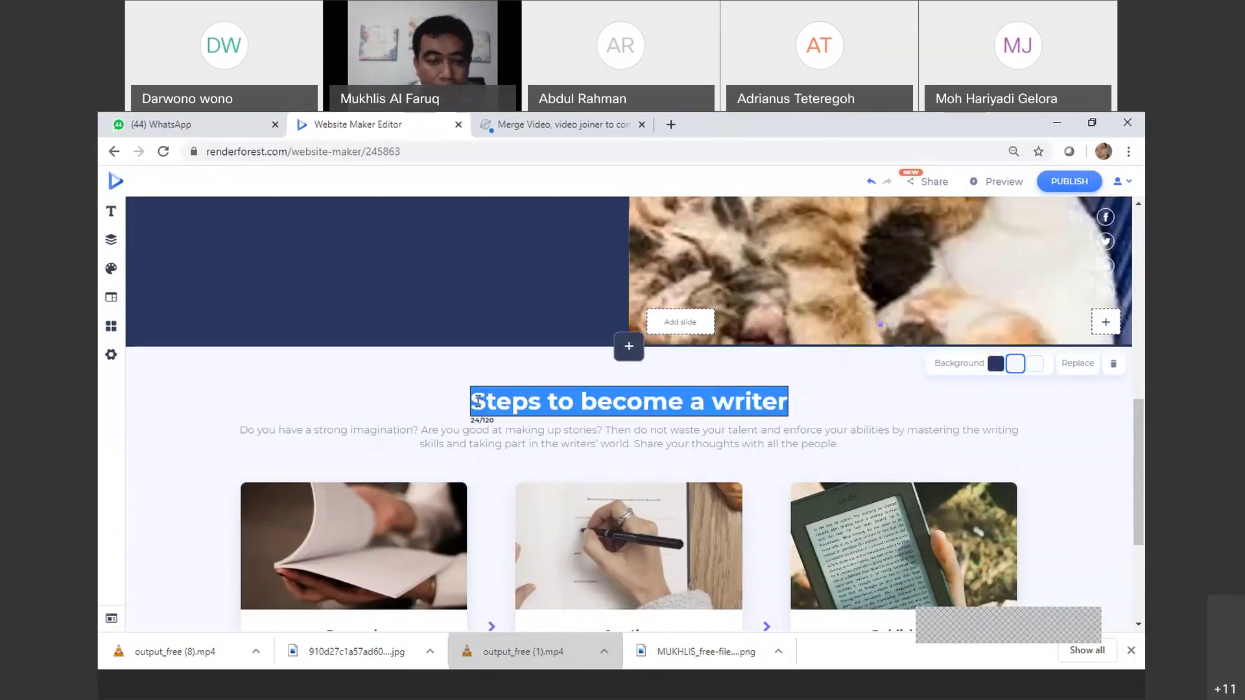
{"action": "type", "text": "B"}
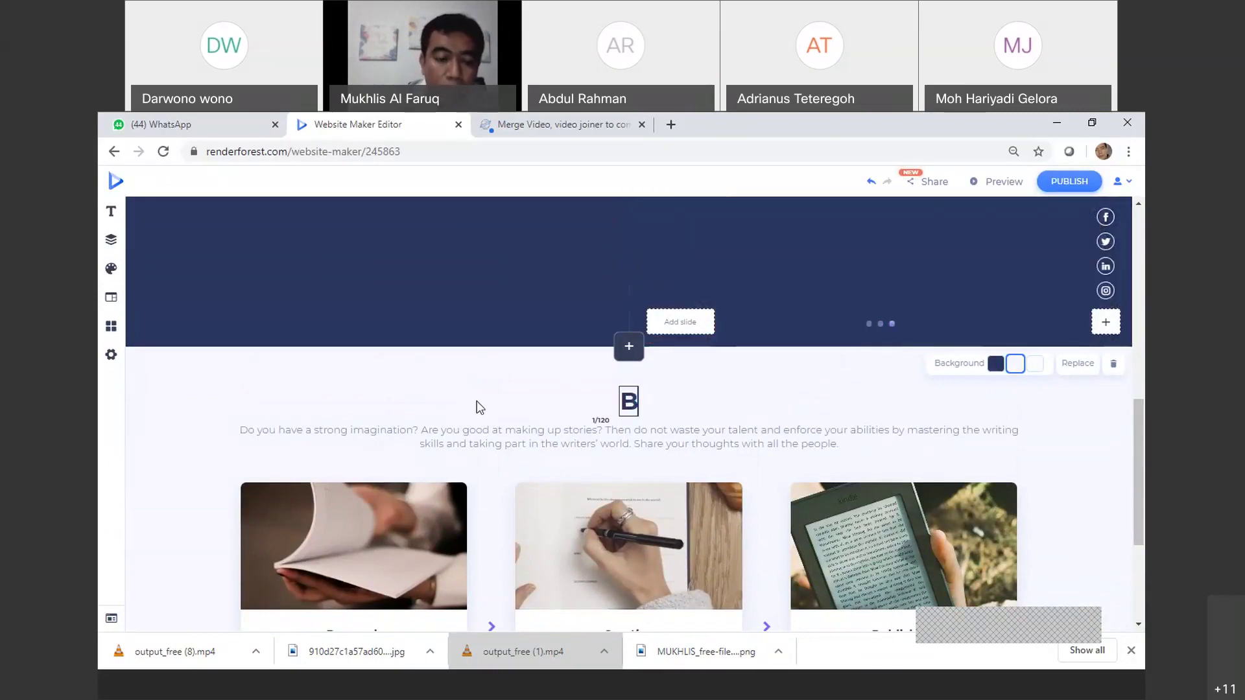
{"action": "key", "text": "BackSpace"}
{"action": "type", "text": "Klasifik"}
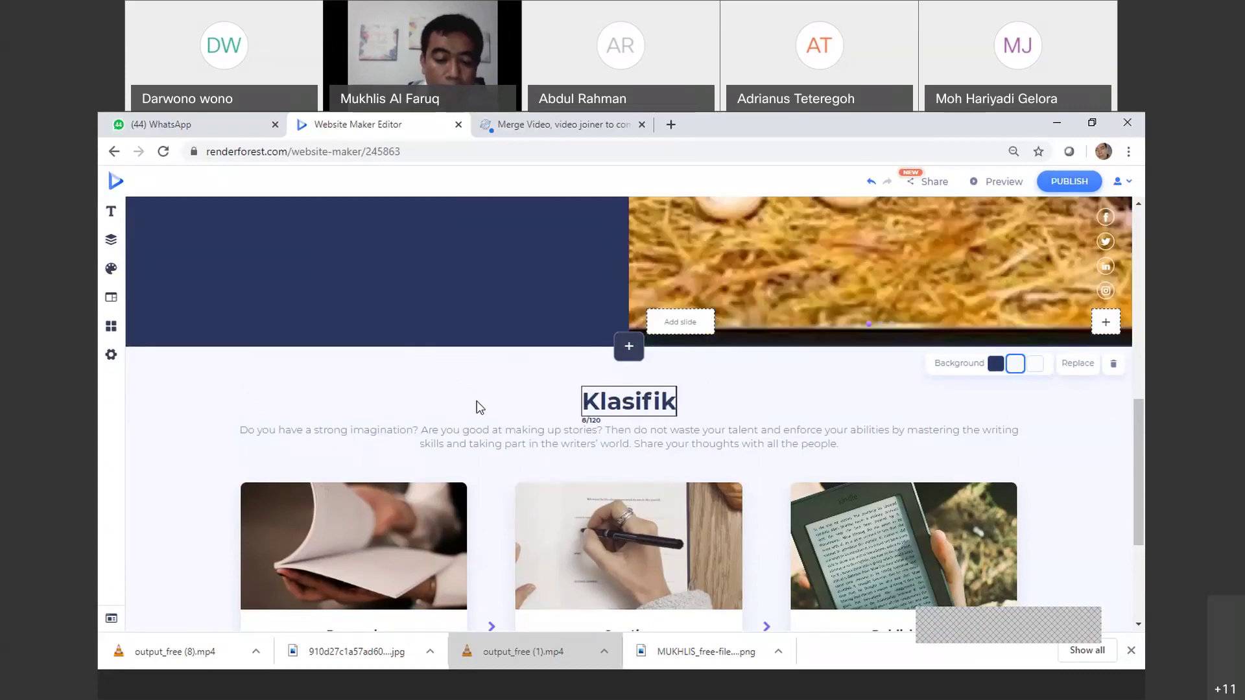
{"action": "type", "text": "asi cara "}
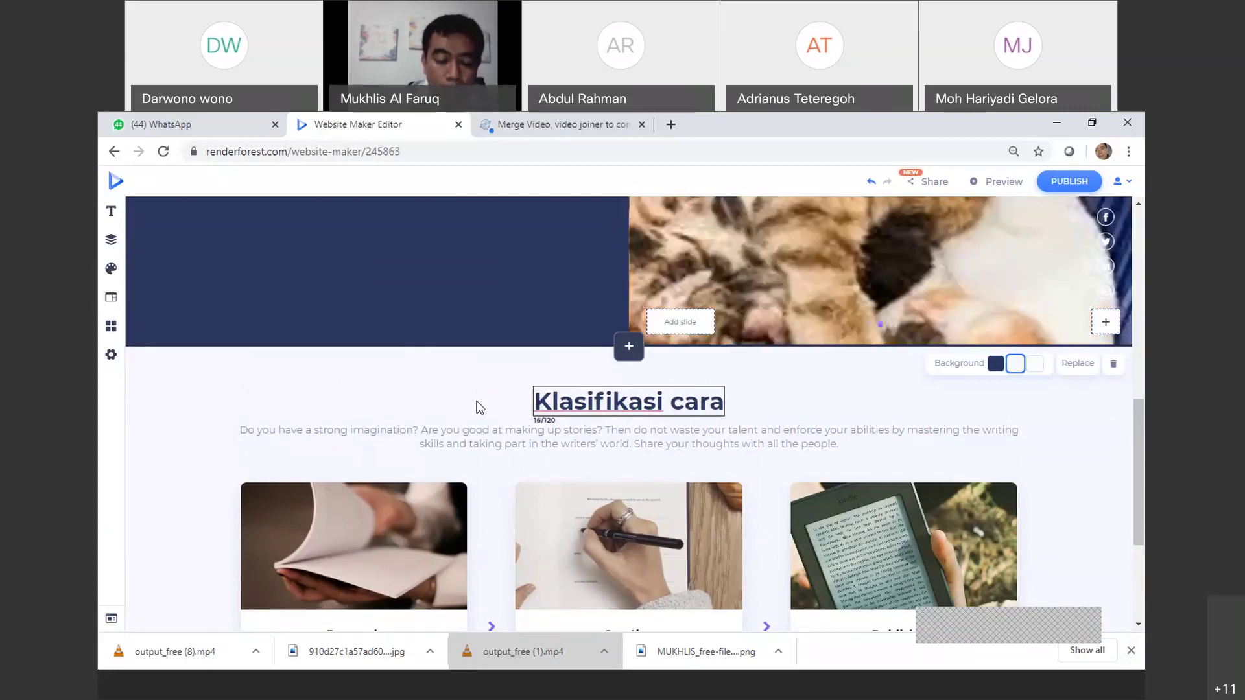
{"action": "type", "text": "Berke"}
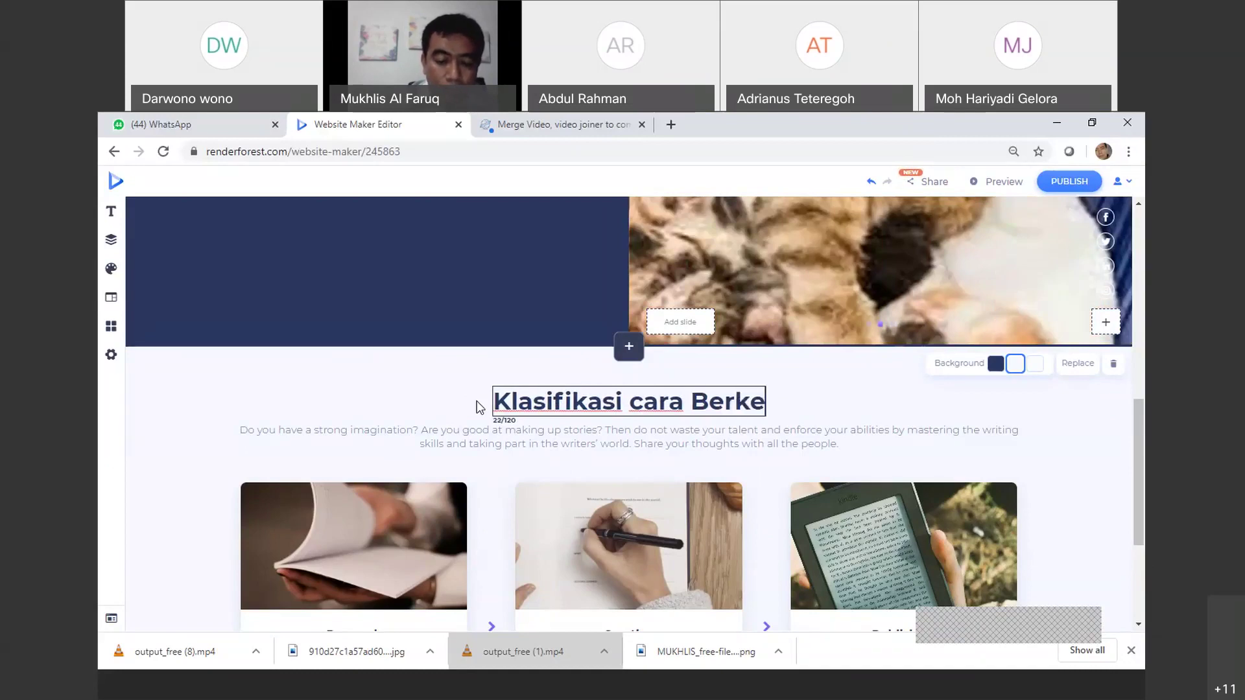
{"action": "type", "text": "mbang Biak"}
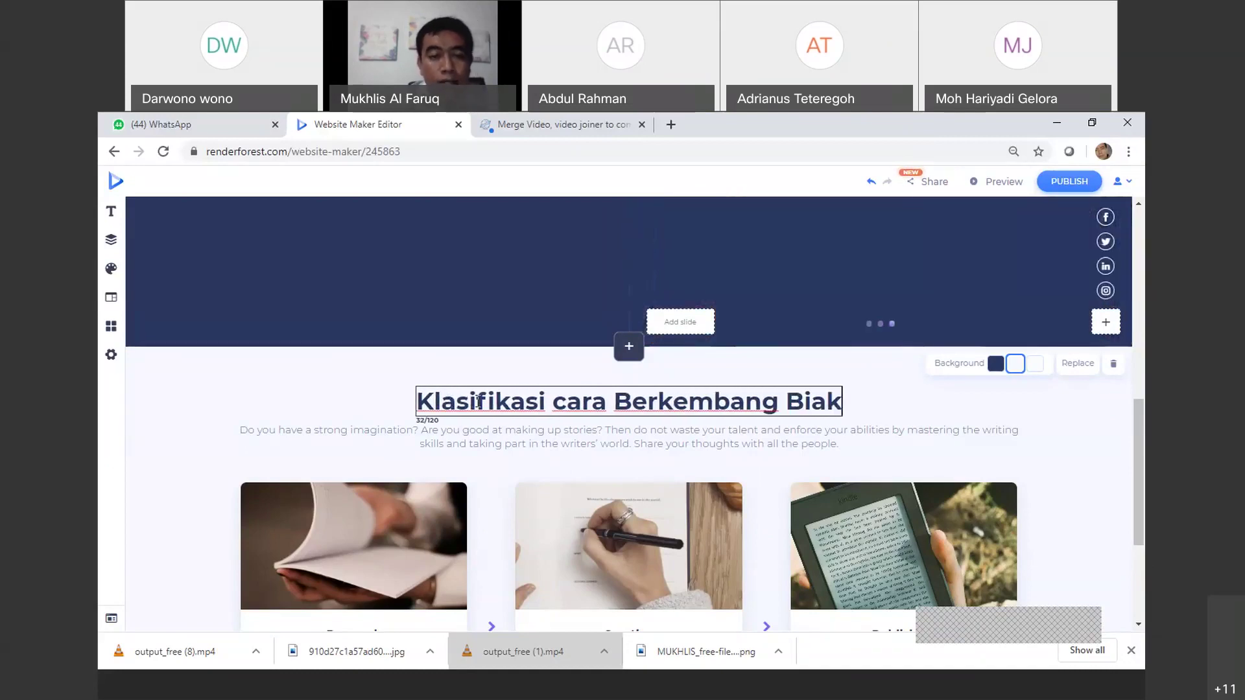
Select the whole paragraph under the heading, and search Google for "cara berkembang biak binatang" in the video-merging site's browser tab
{"action": "left_click", "coordinate": [240, 430]}
{"action": "left_click_drag", "start_coordinate": [240, 430], "coordinate": [843, 447]}
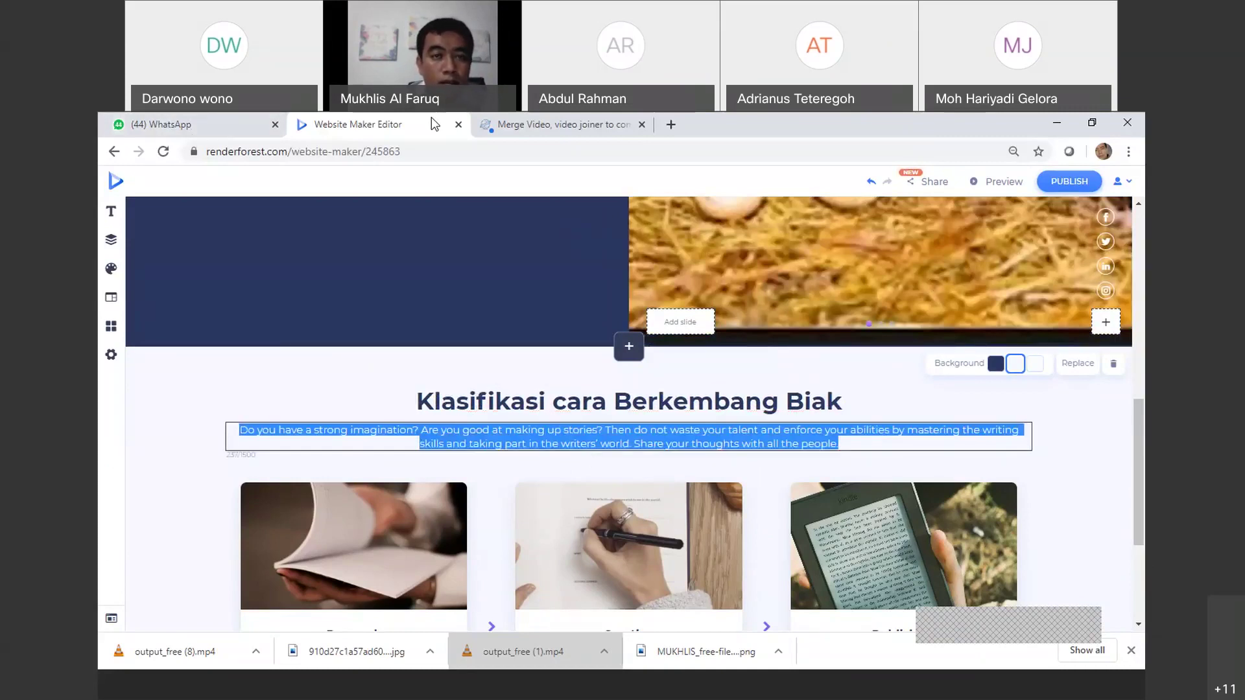
{"action": "left_click", "coordinate": [491, 120]}
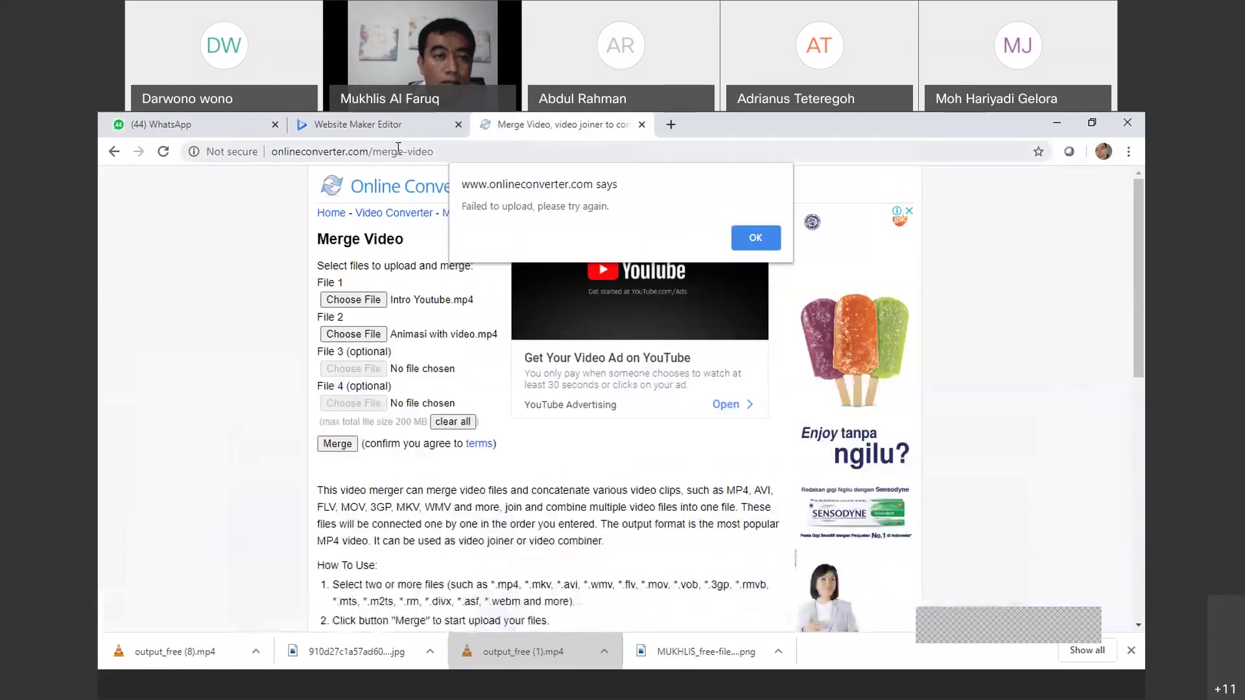
{"action": "left_click", "coordinate": [398, 149]}
{"action": "type", "text": "cara"}
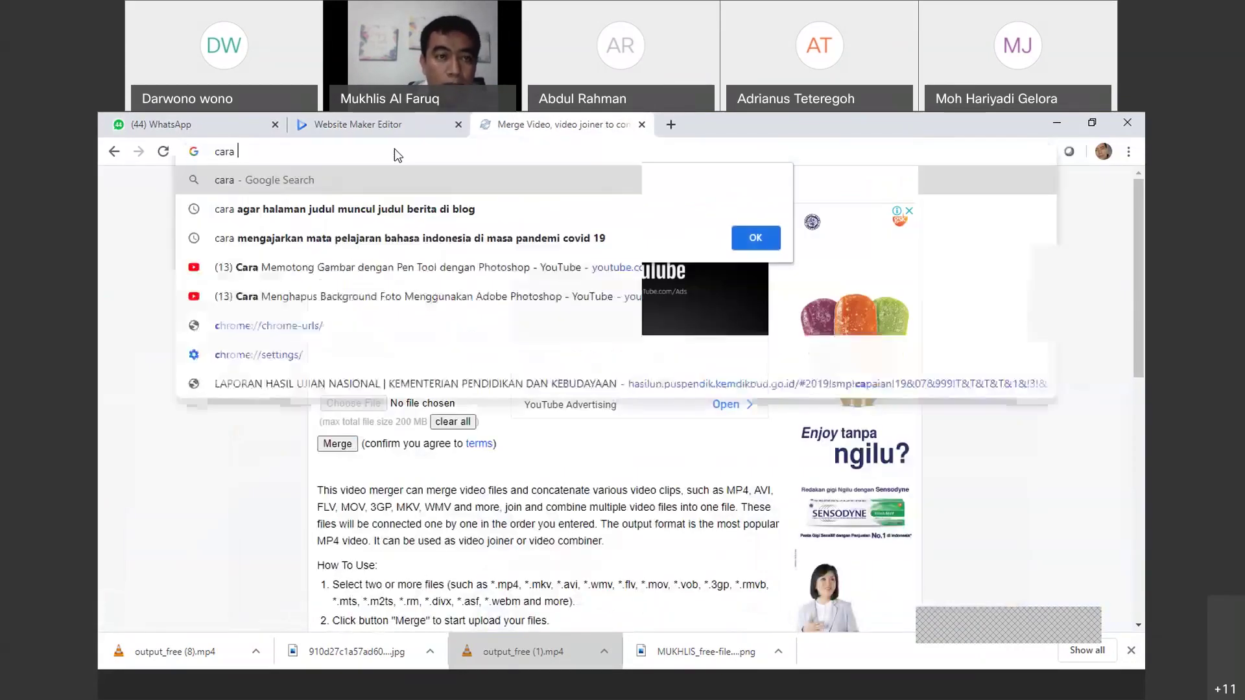
{"action": "type", "text": " berk"}
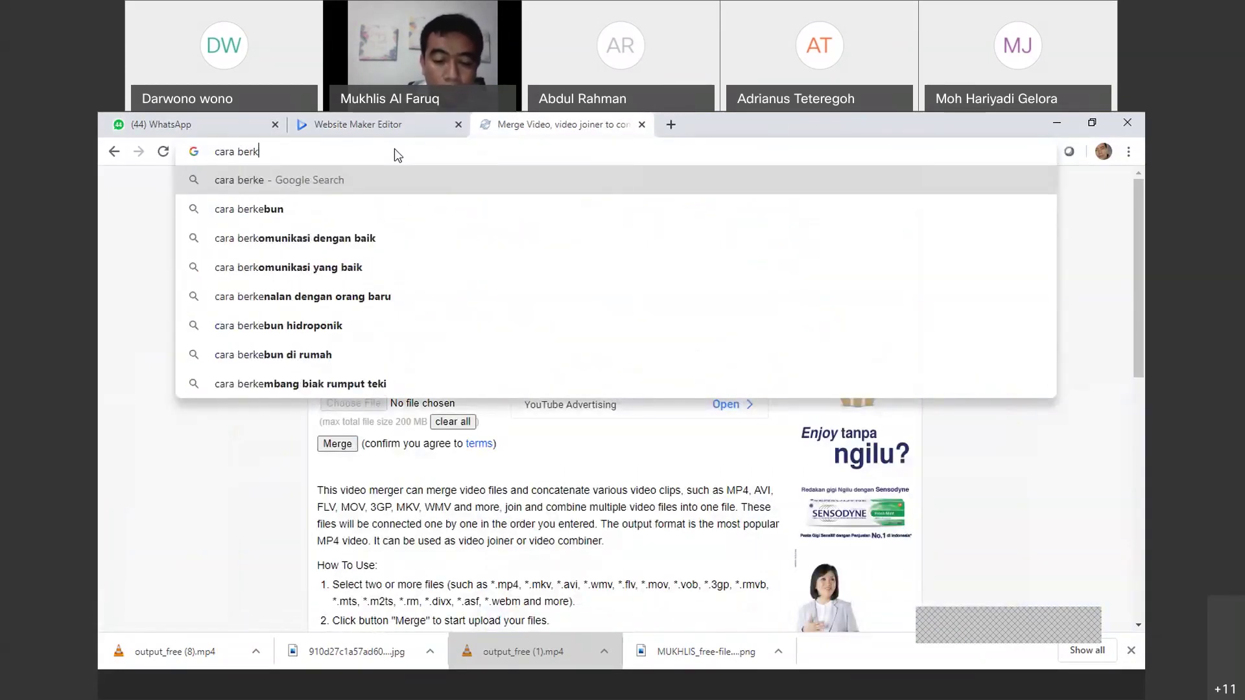
{"action": "type", "text": "embang biak "}
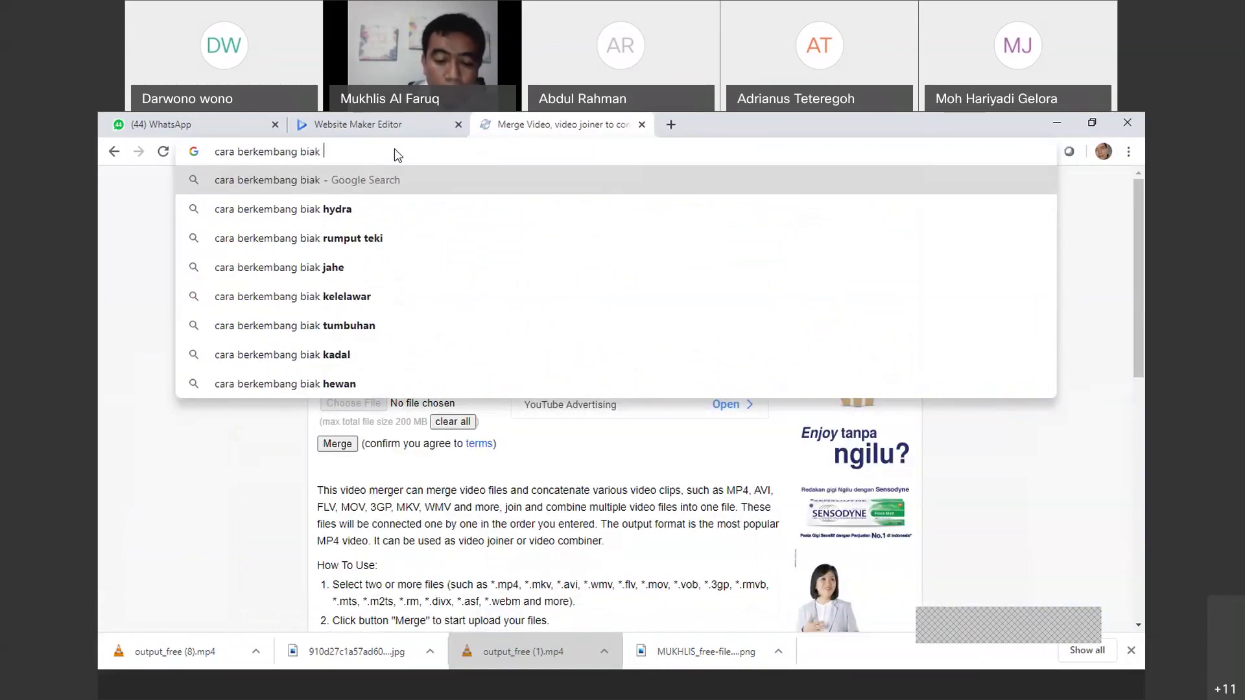
{"action": "type", "text": "binatang&oq=cara+berkembang+biak+bir"}
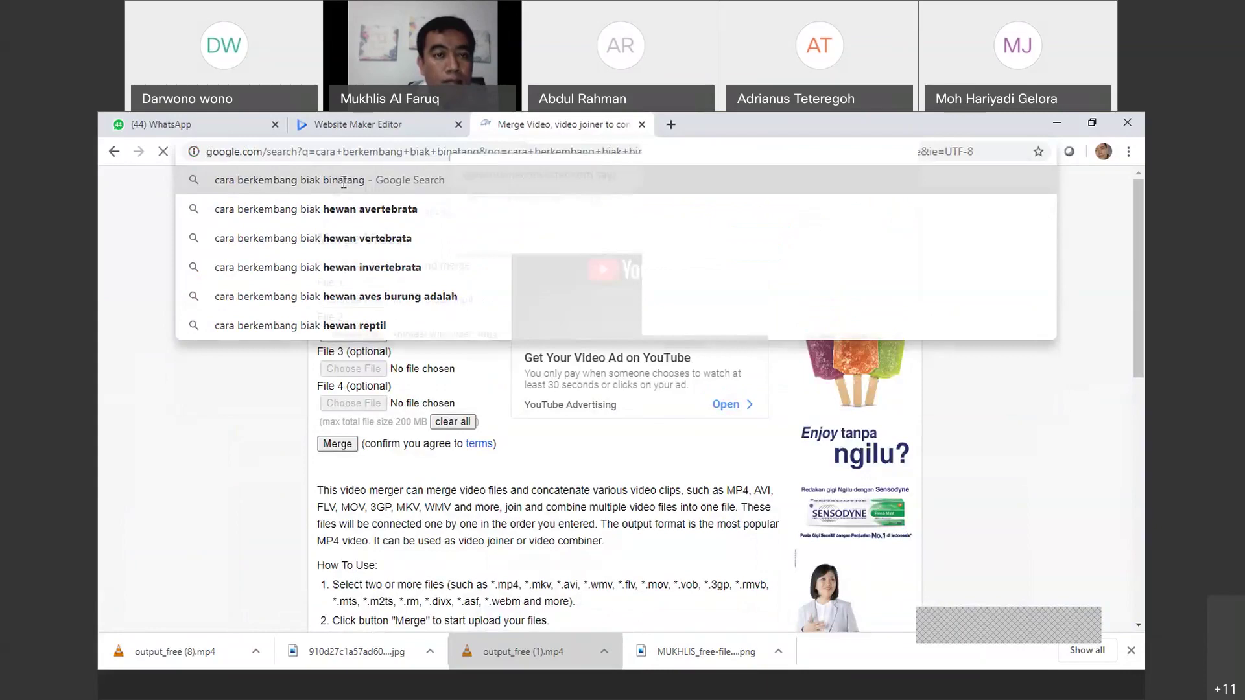
{"action": "left_click", "coordinate": [344, 185]}
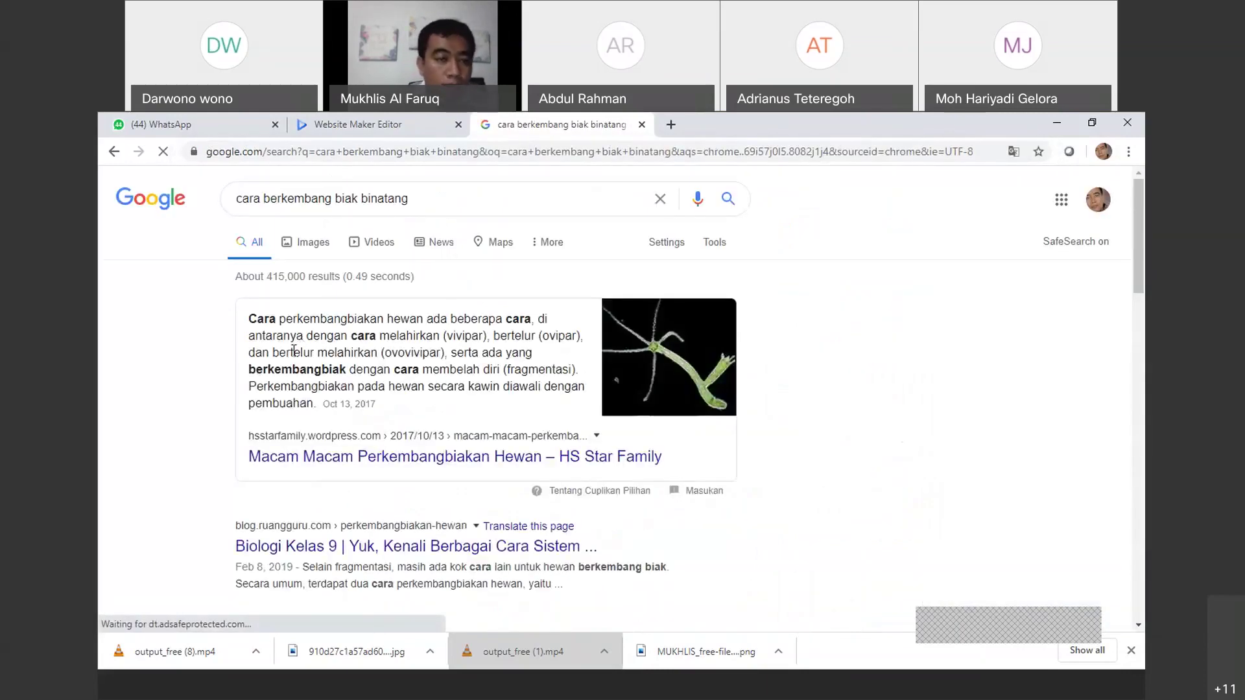
Copy the featured snippet's text on animal reproduction and paste it over the selected paragraph in the website editor
{"action": "left_click_drag", "start_coordinate": [250, 320], "coordinate": [315, 405]}
{"action": "key", "text": "ctrl+c"}
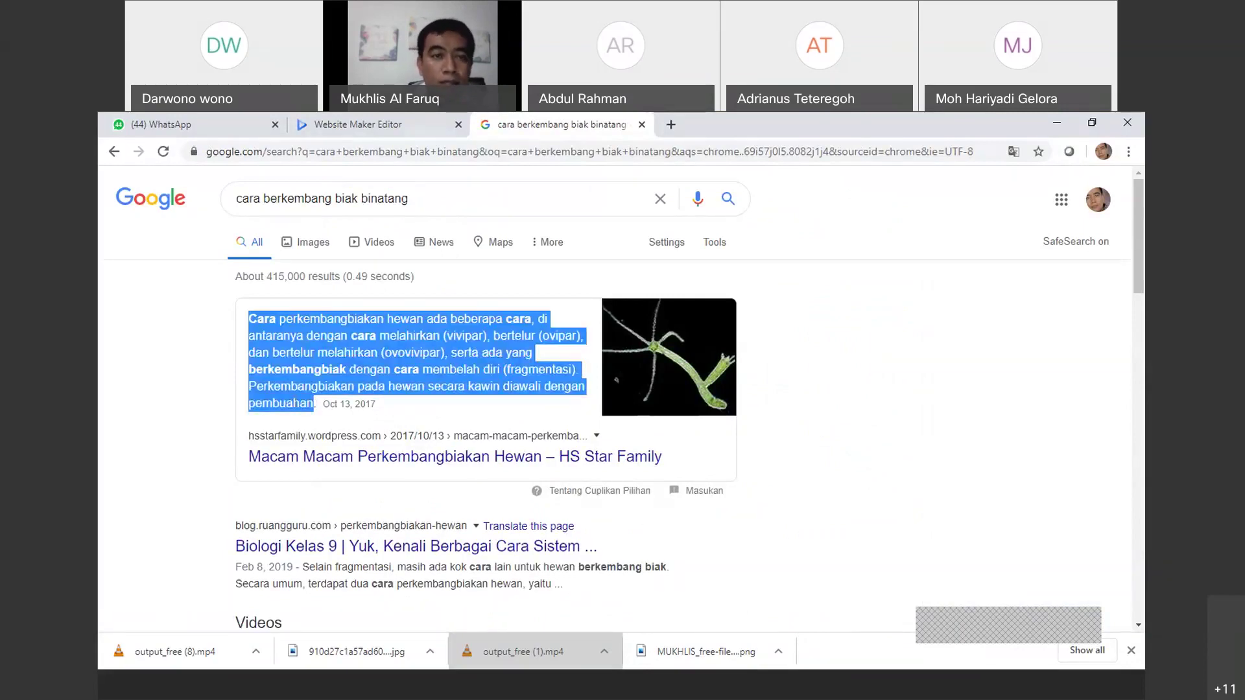
{"action": "left_click", "coordinate": [349, 125]}
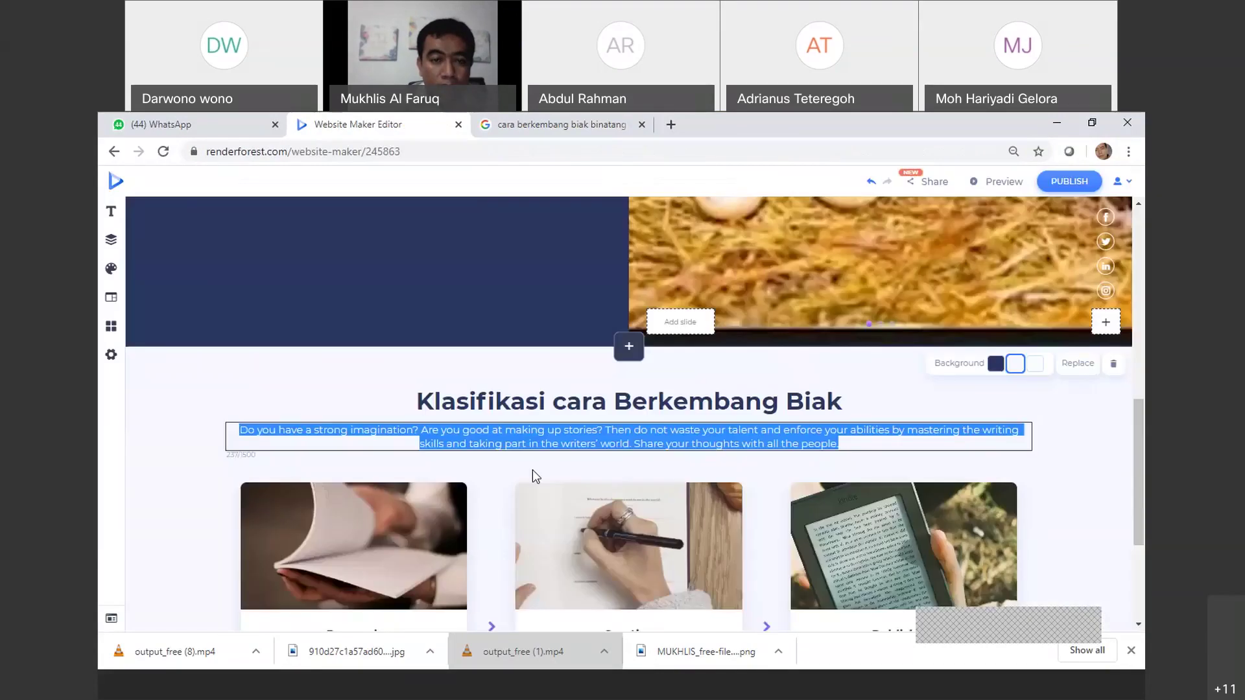
{"action": "key", "text": "ctrl+v"}
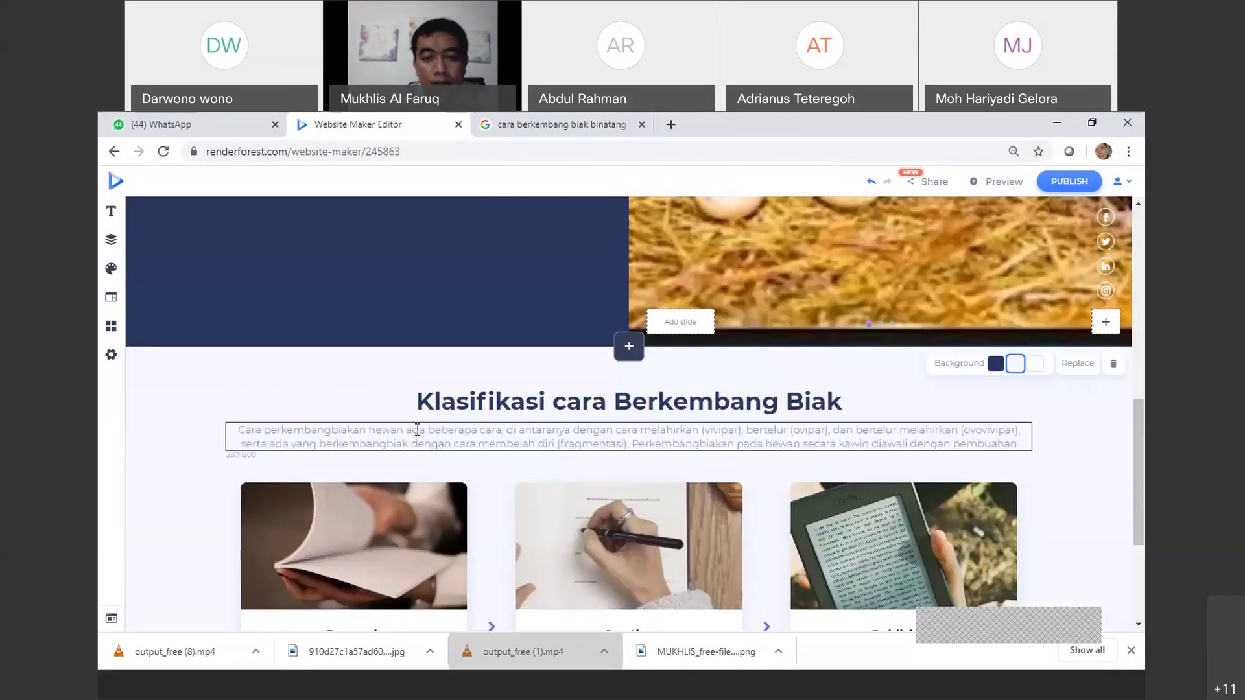
Replace the first card's "Research" title with "Bertelur/Ovivar"
{"action": "scroll", "coordinate": [1124, 452], "scroll_direction": "down", "scroll_amount": 2}
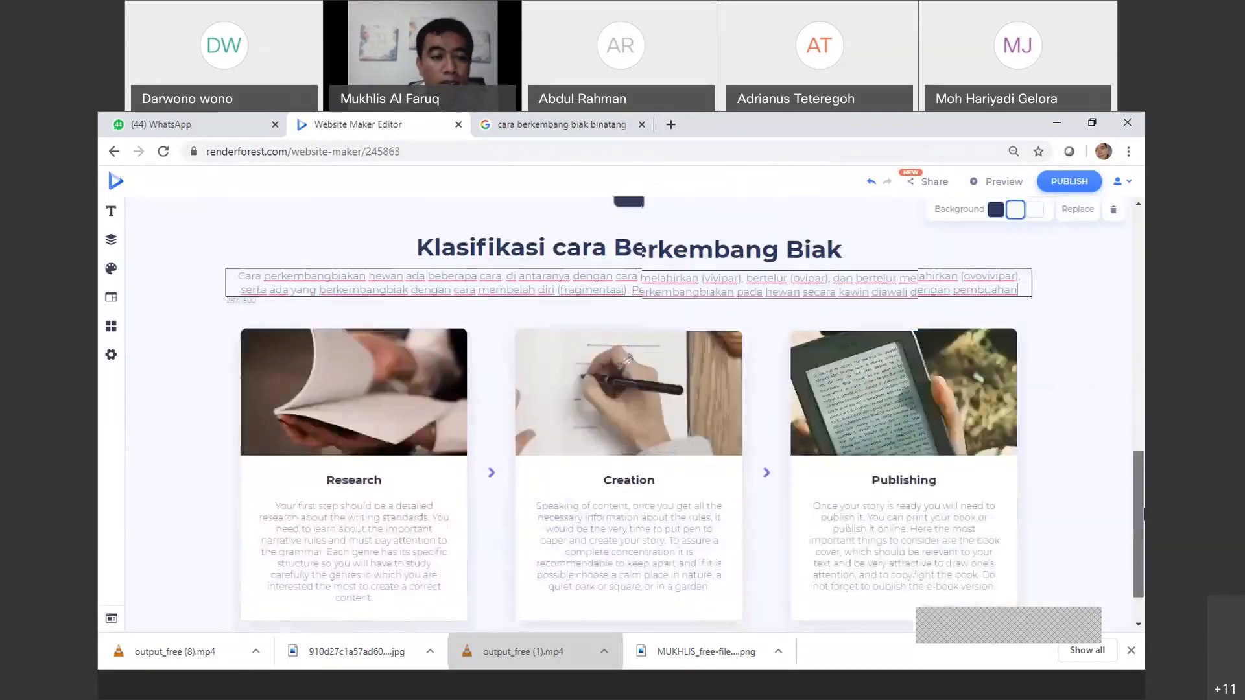
{"action": "left_click", "coordinate": [329, 480]}
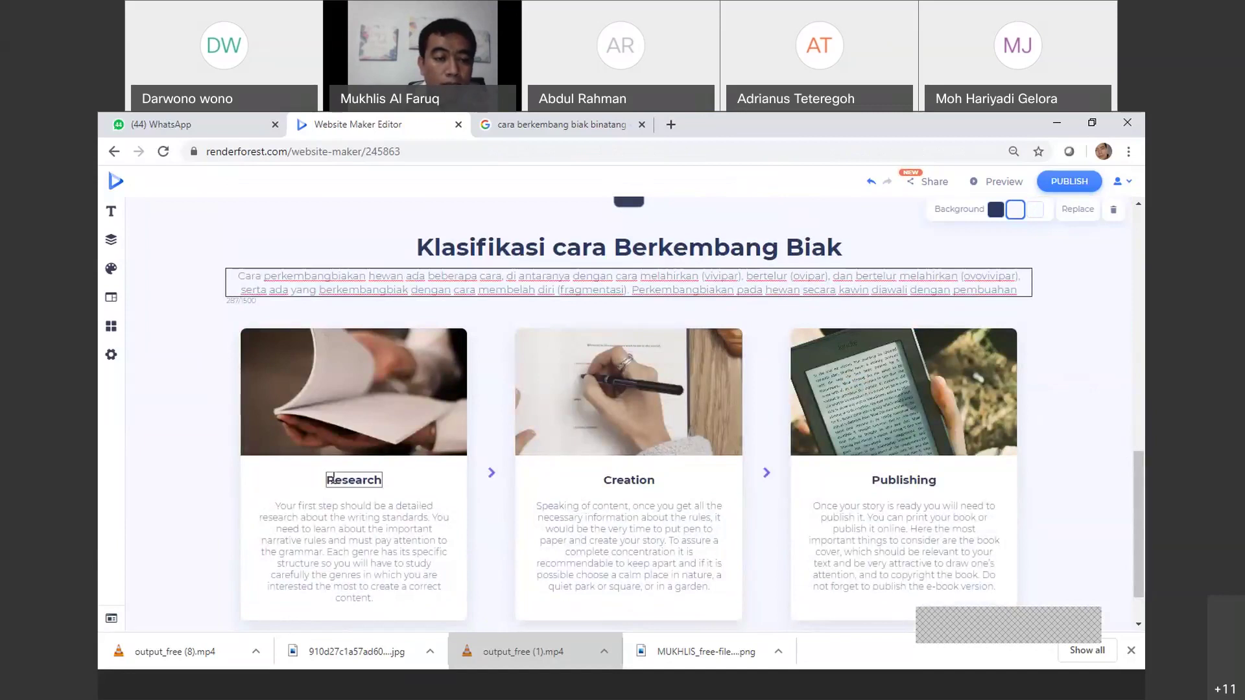
{"action": "left_click_drag", "start_coordinate": [329, 480], "coordinate": [389, 484]}
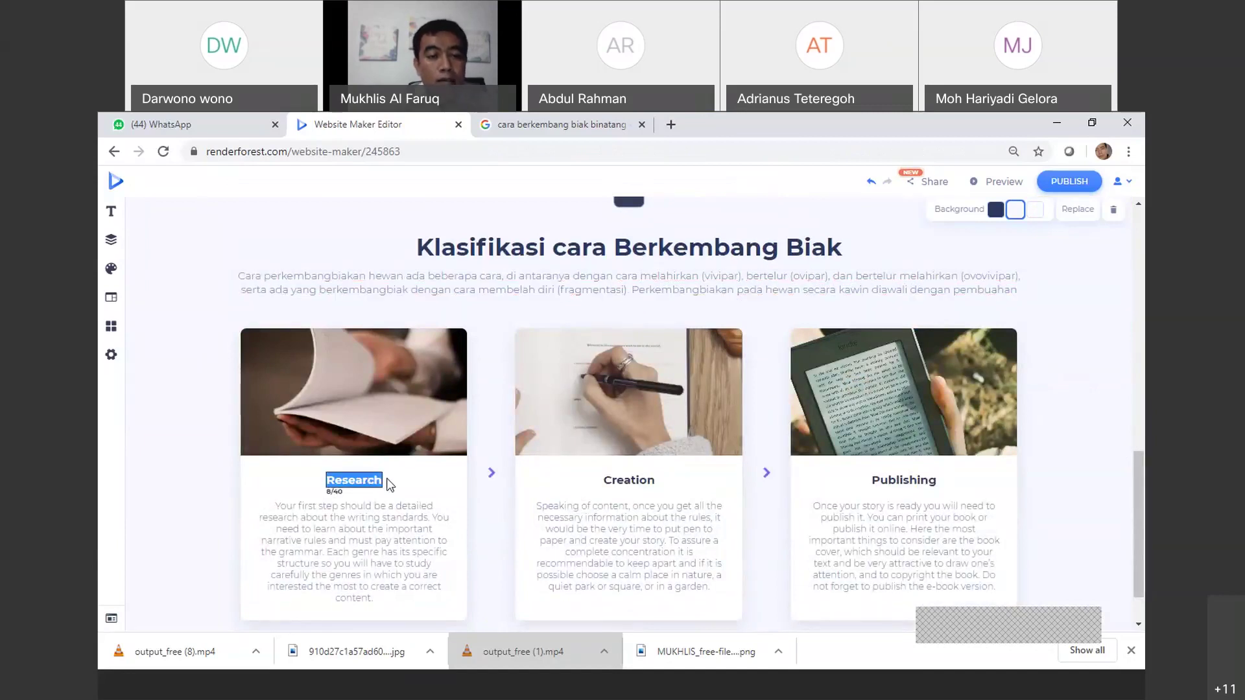
{"action": "type", "text": "Ber"}
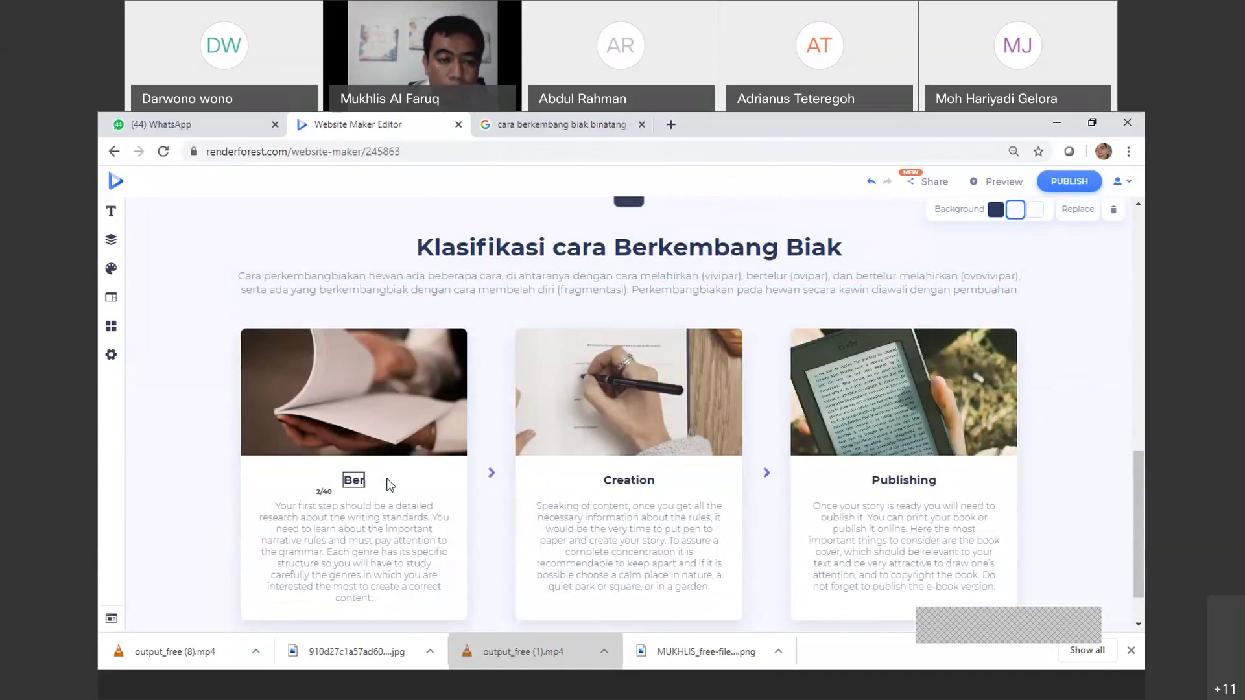
{"action": "type", "text": "telur"}
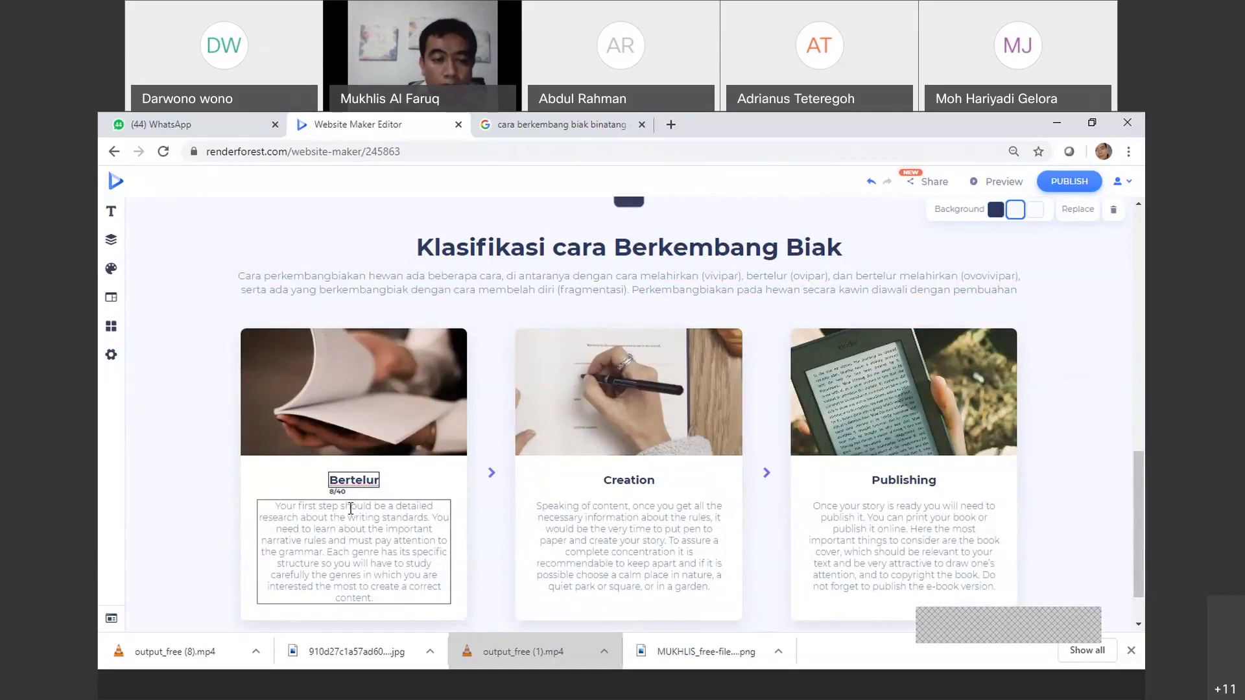
{"action": "type", "text": " O"}
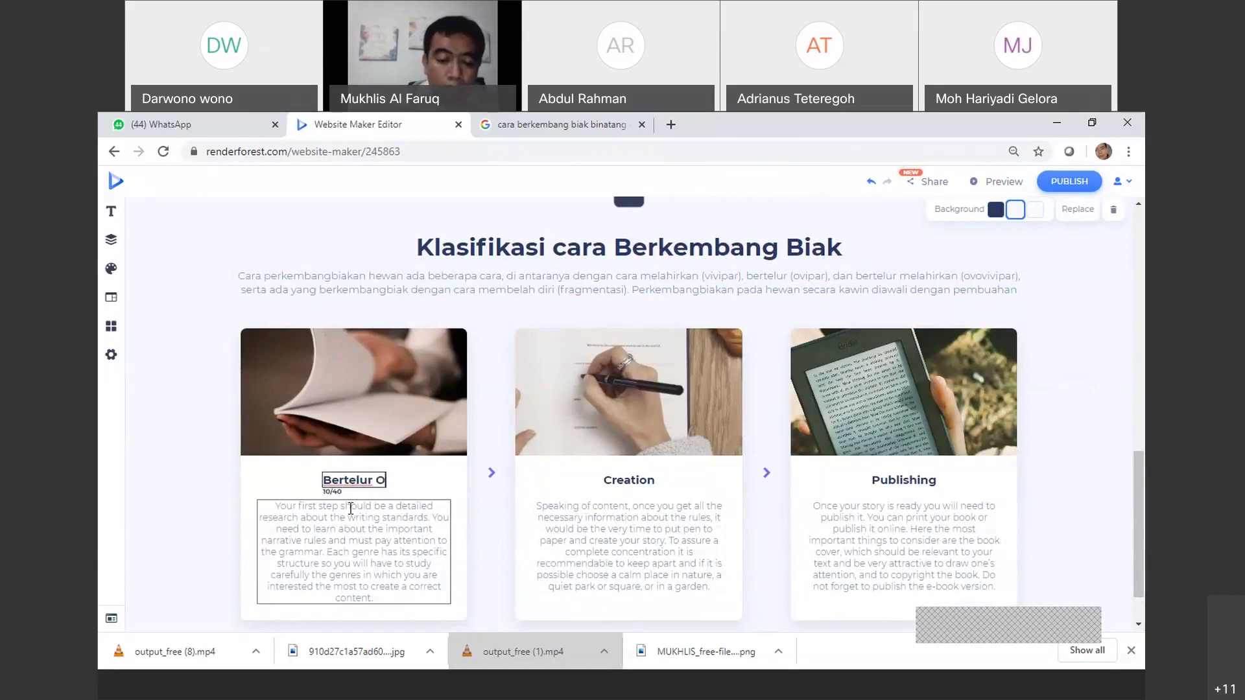
{"action": "type", "text": "vivar"}
{"action": "key", "text": "BackSpace"}
{"action": "key", "text": "BackSpace"}
{"action": "key", "text": "BackSpace"}
{"action": "key", "text": "BackSpace"}
{"action": "key", "text": "BackSpace"}
{"action": "key", "text": "BackSpace"}
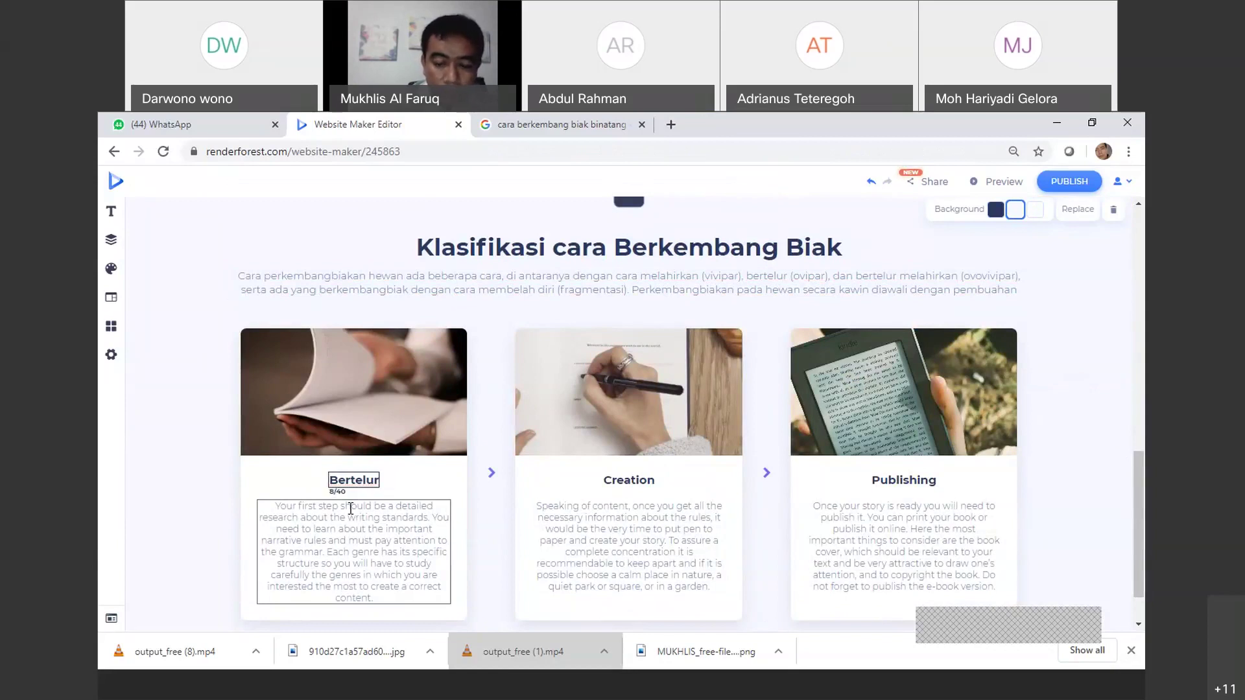
{"action": "type", "text": "Ovivar"}
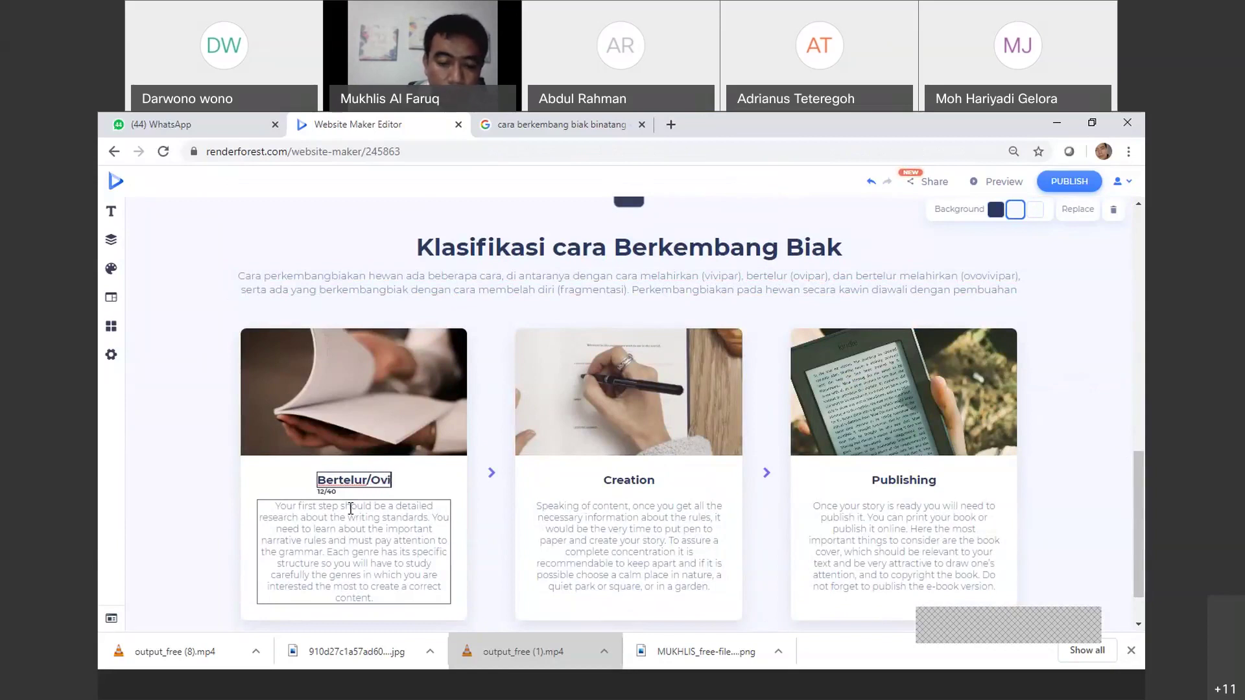
Replace the first card's picture by uploading the ovivar image from the cara Berkembang biak folder, and apply the default crop
{"action": "mouse_move", "coordinate": [382, 388]}
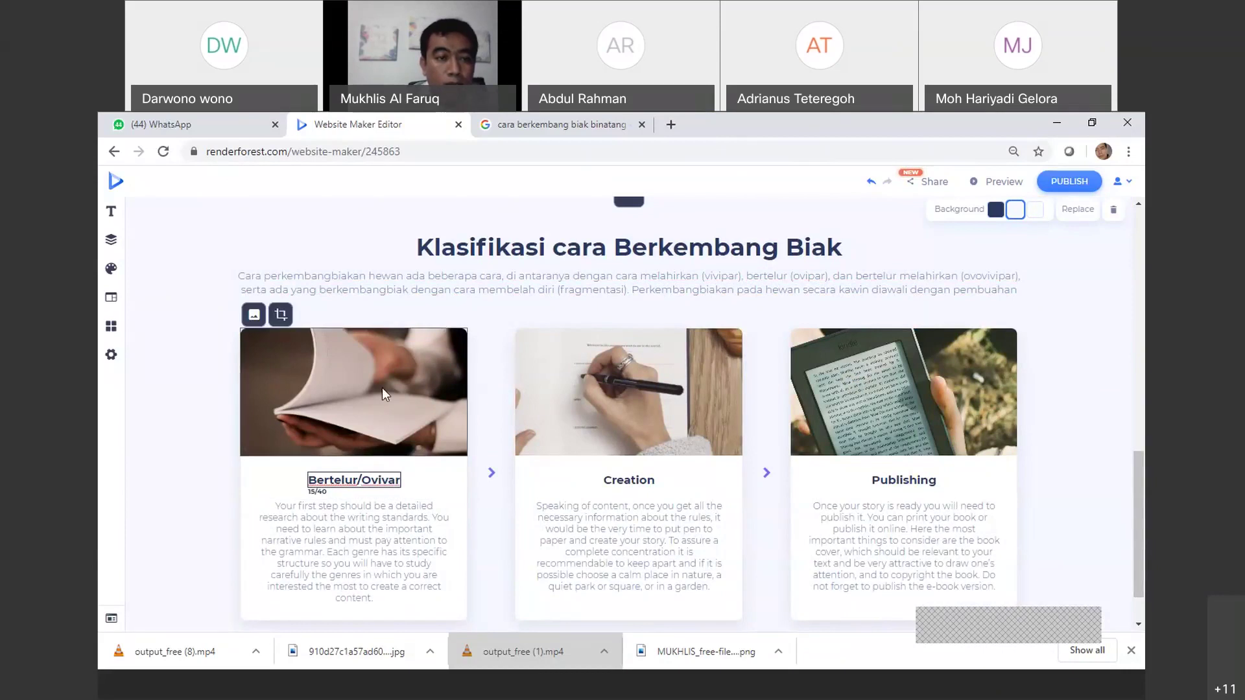
{"action": "left_click", "coordinate": [253, 316]}
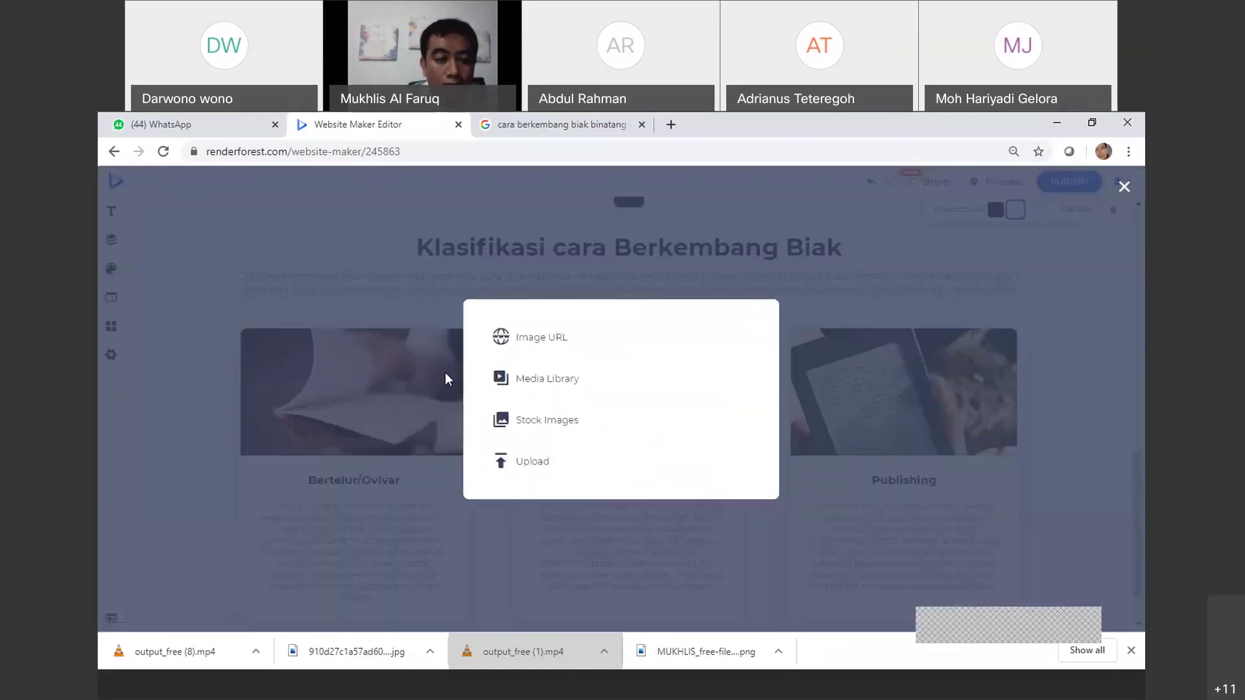
{"action": "left_click", "coordinate": [523, 462]}
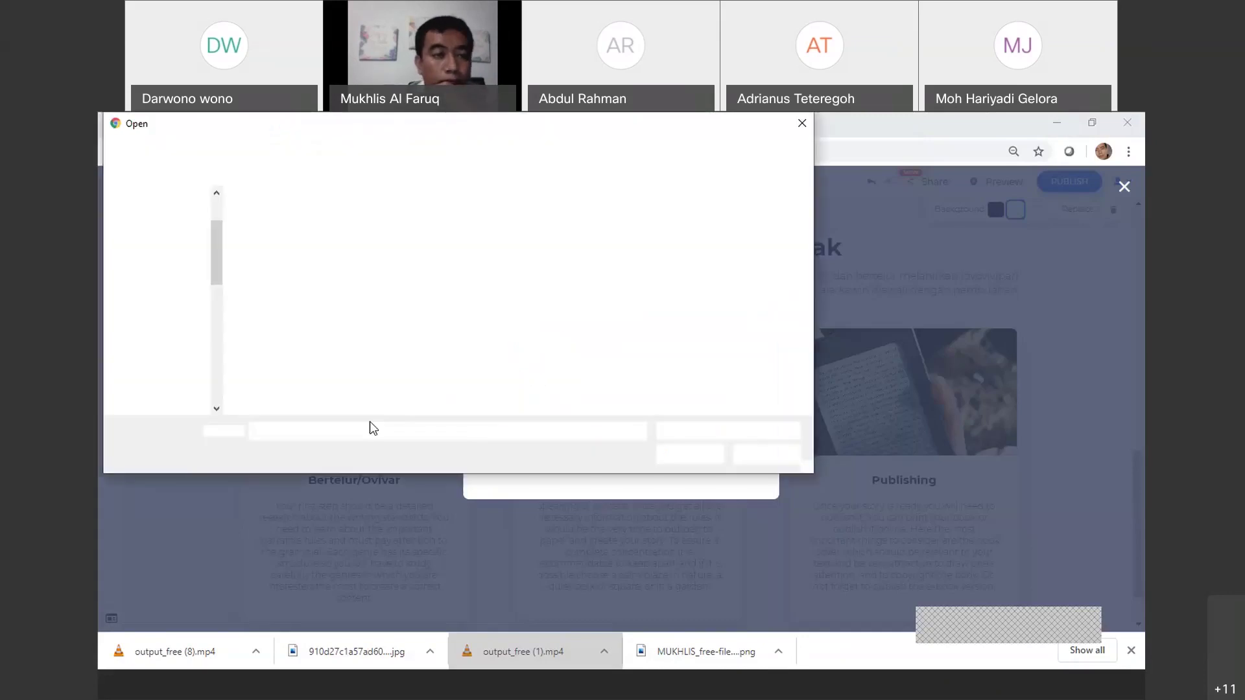
{"action": "left_click", "coordinate": [279, 241]}
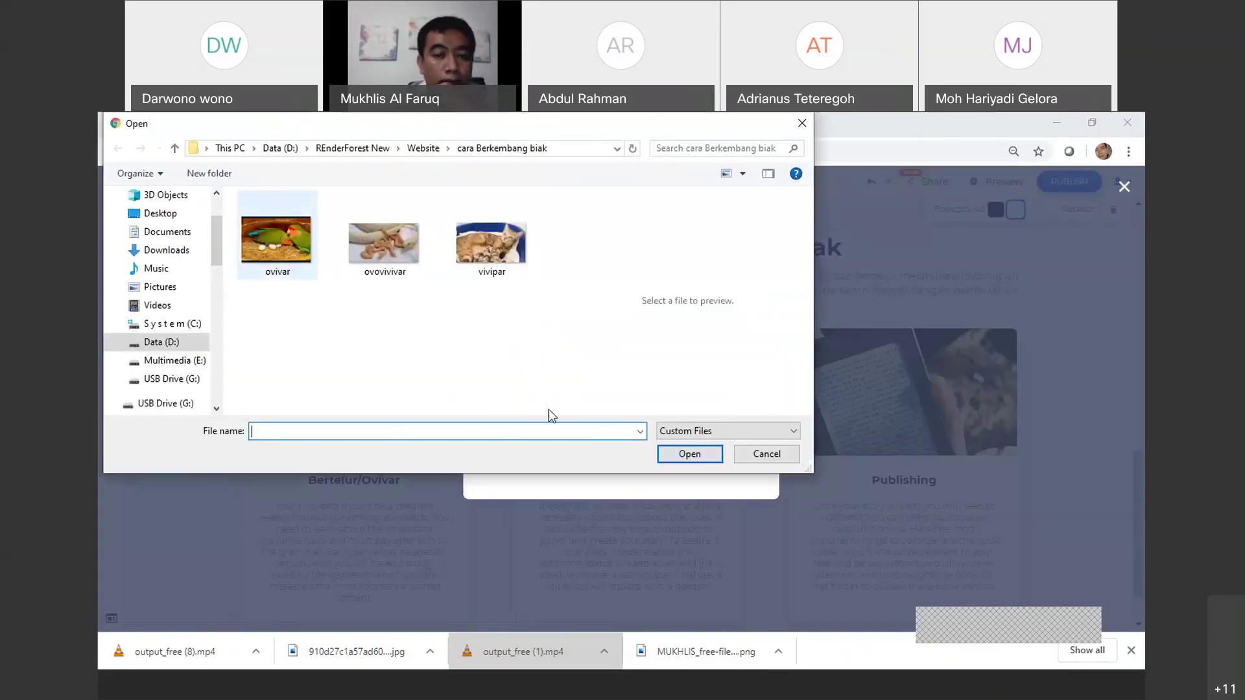
{"action": "left_click", "coordinate": [687, 454]}
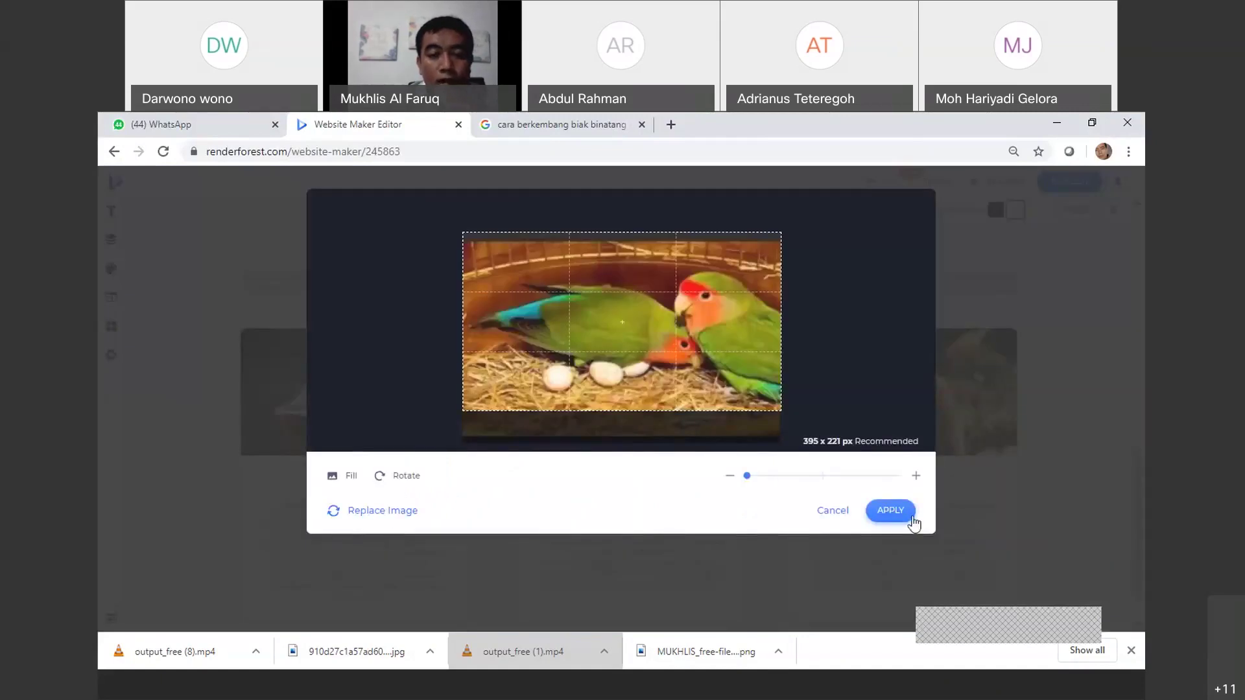
{"action": "left_click", "coordinate": [904, 517]}
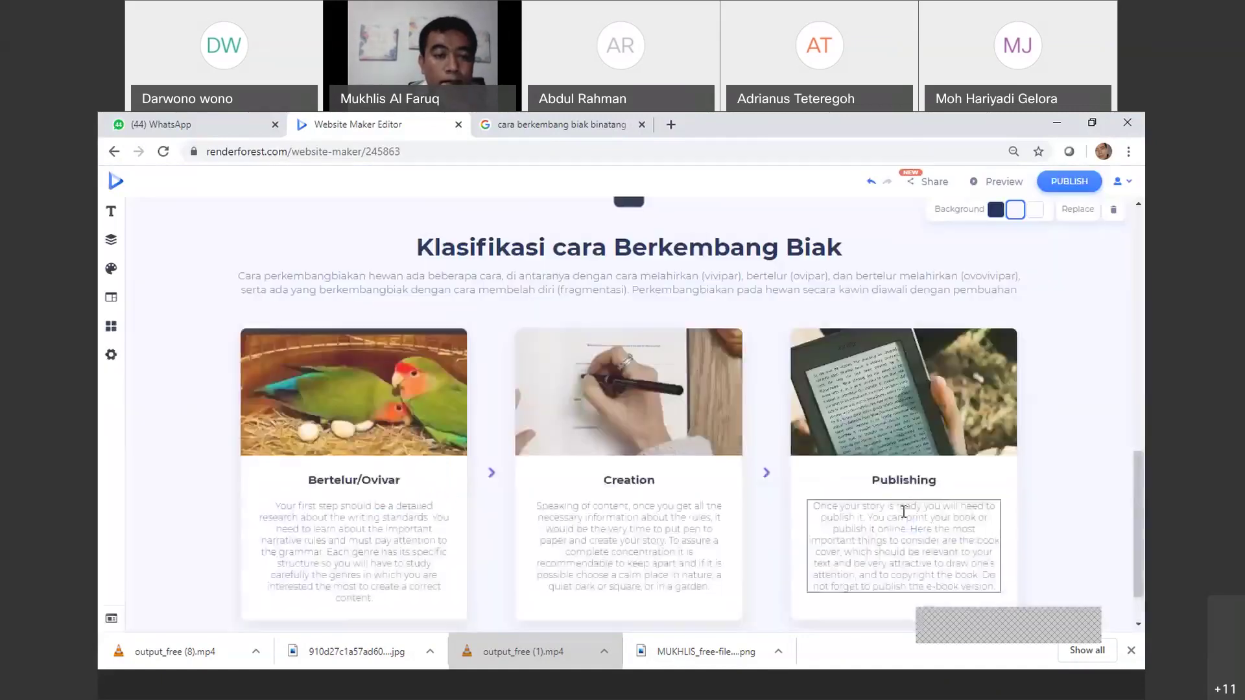
Select the whole description of the Bertelur/Ovivar card, and search Google for "cara berkembang biak ovipar" in the other browser tab
{"action": "left_click_drag", "start_coordinate": [276, 509], "coordinate": [441, 601]}
{"action": "left_click", "coordinate": [497, 124]}
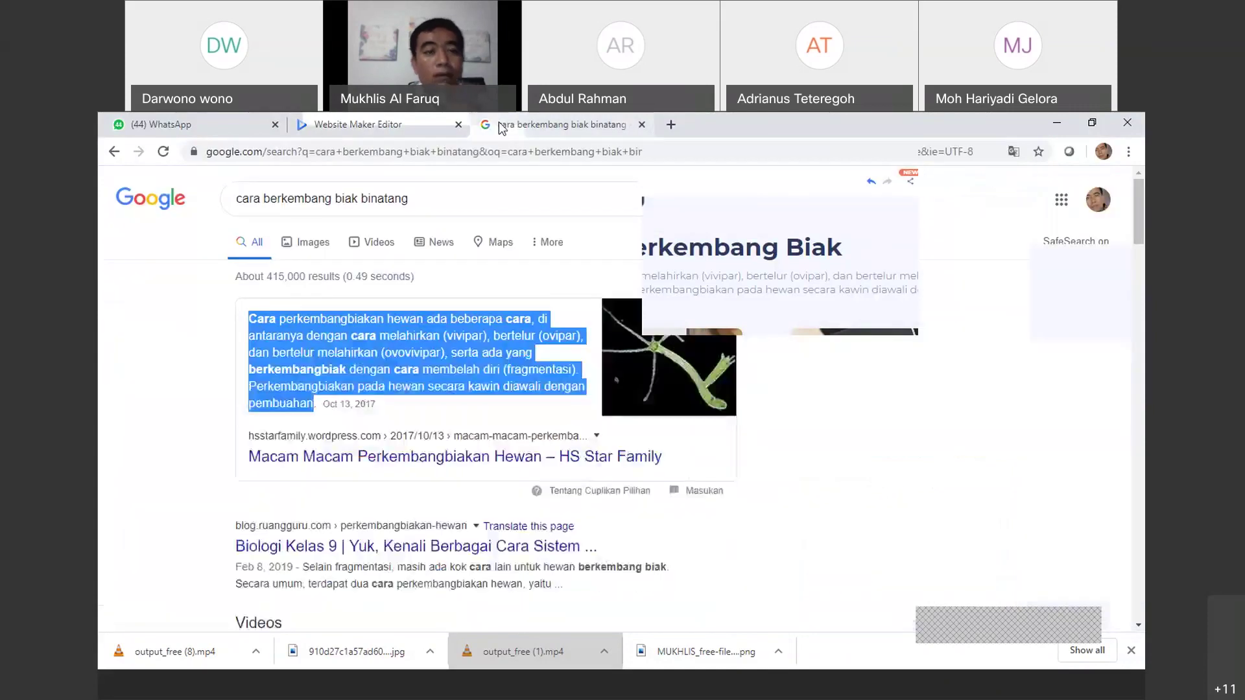
{"action": "left_click", "coordinate": [428, 202]}
{"action": "key", "text": "BackSpace"}
{"action": "key", "text": "BackSpace"}
{"action": "key", "text": "BackSpace"}
{"action": "key", "text": "BackSpace"}
{"action": "key", "text": "BackSpace"}
{"action": "key", "text": "BackSpace"}
{"action": "key", "text": "BackSpace"}
{"action": "key", "text": "BackSpace"}
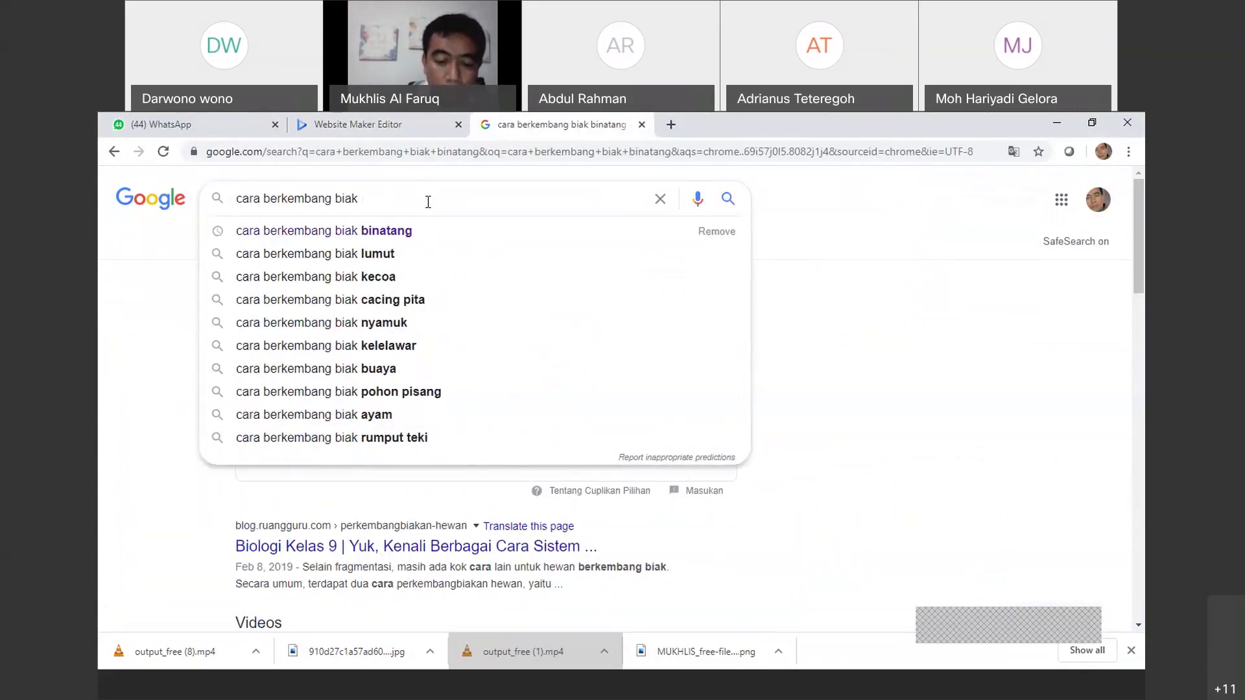
{"action": "type", "text": "ovivar"}
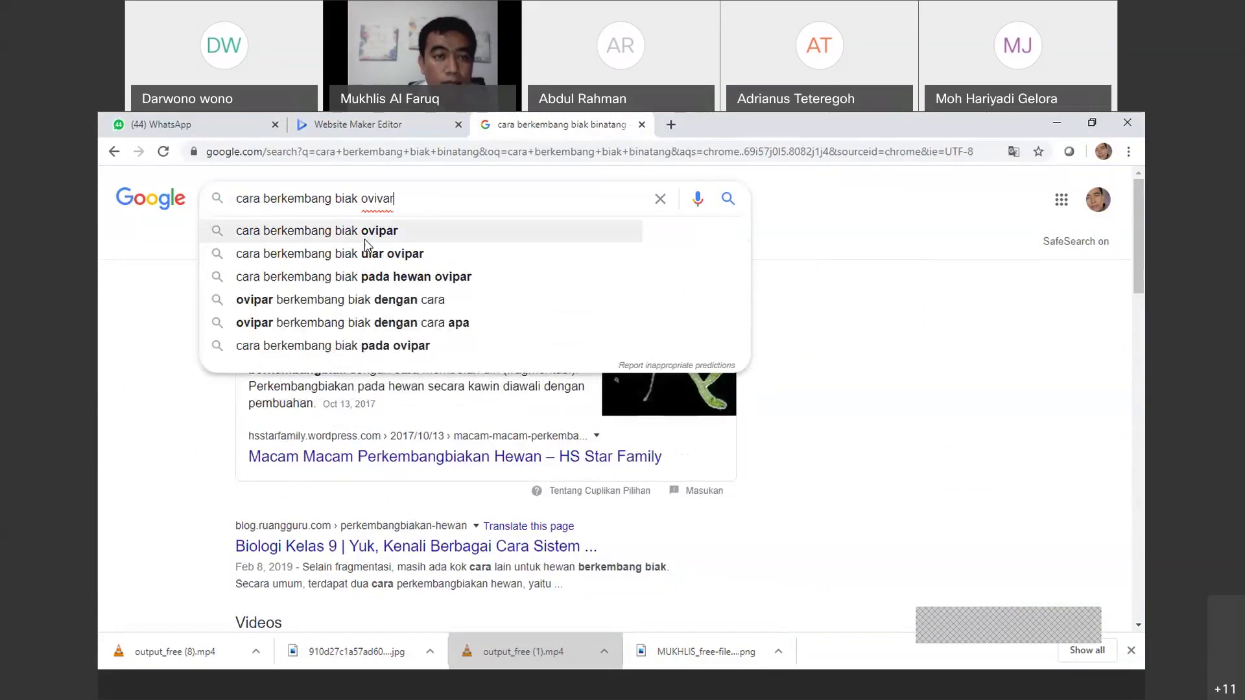
{"action": "left_click", "coordinate": [364, 239]}
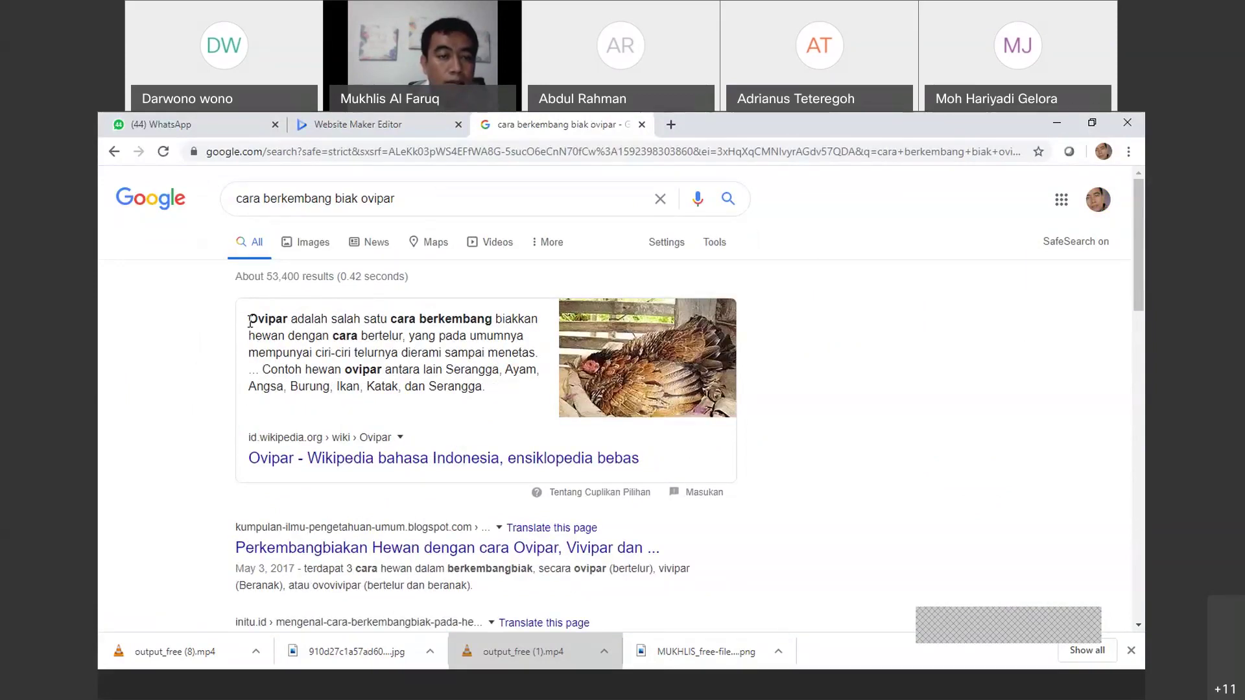
Copy the featured snippet's text on Ovipar and paste it over the selected card description in the website editor
{"action": "left_click_drag", "start_coordinate": [250, 321], "coordinate": [483, 400]}
{"action": "key", "text": "ctrl+c"}
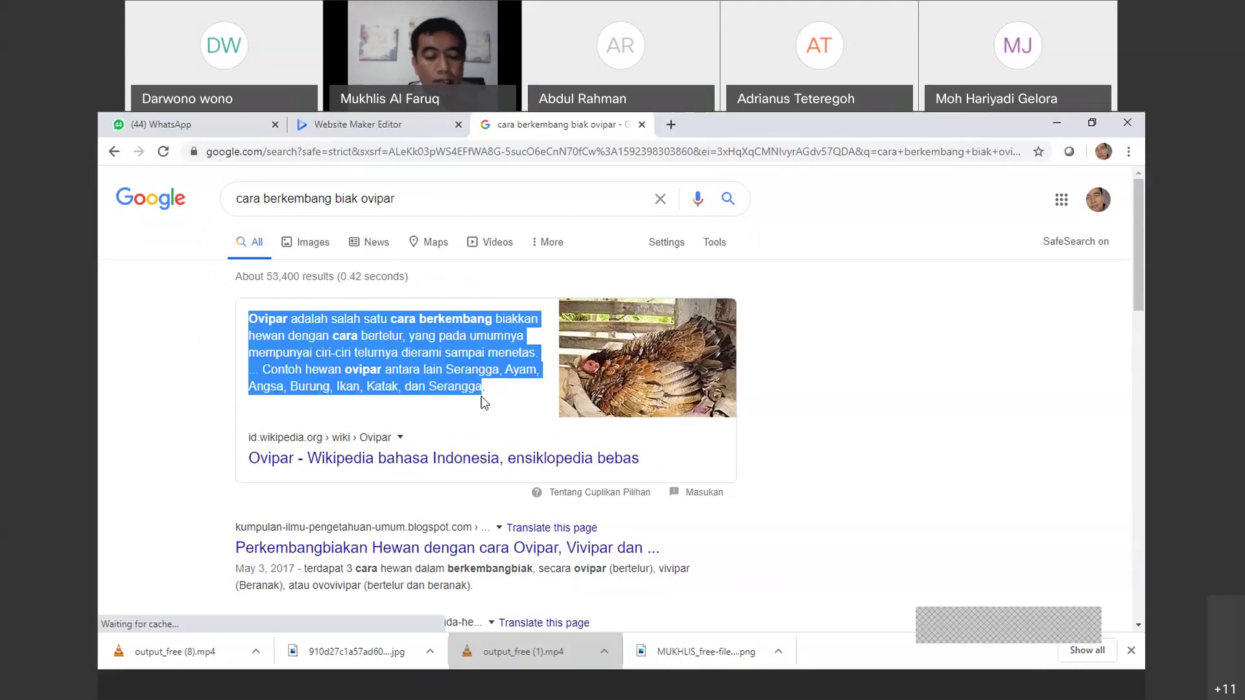
{"action": "left_click", "coordinate": [318, 126]}
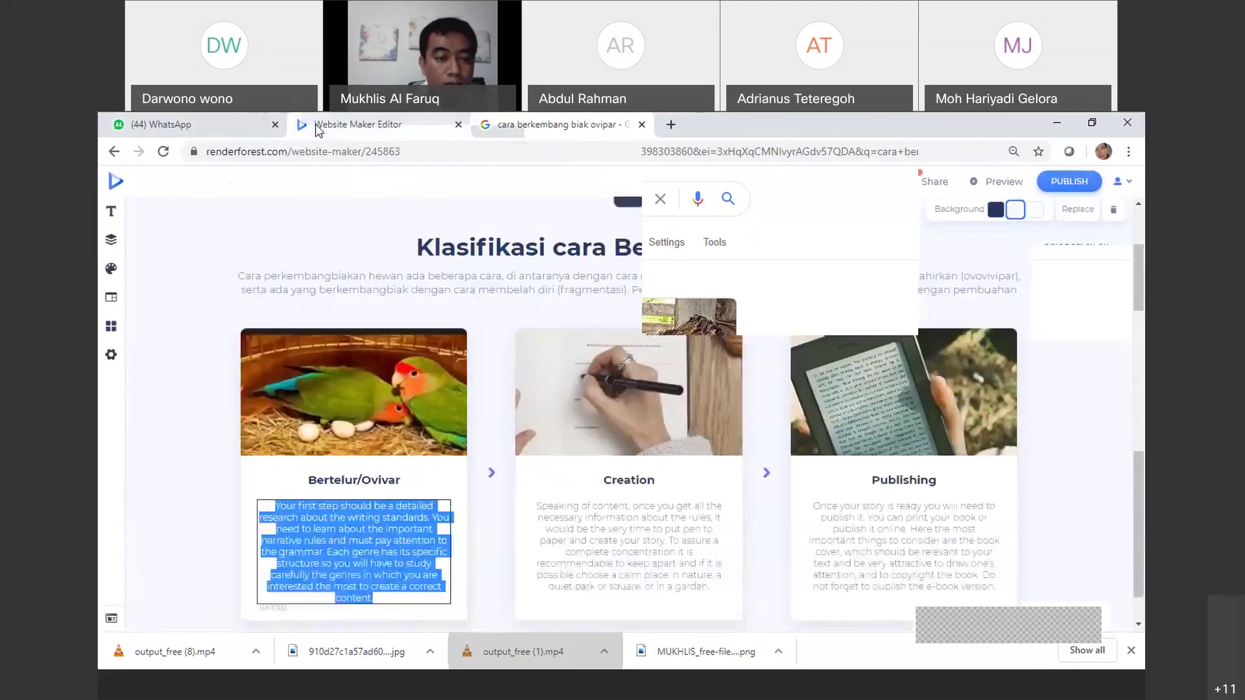
{"action": "key", "text": "ctrl+v"}
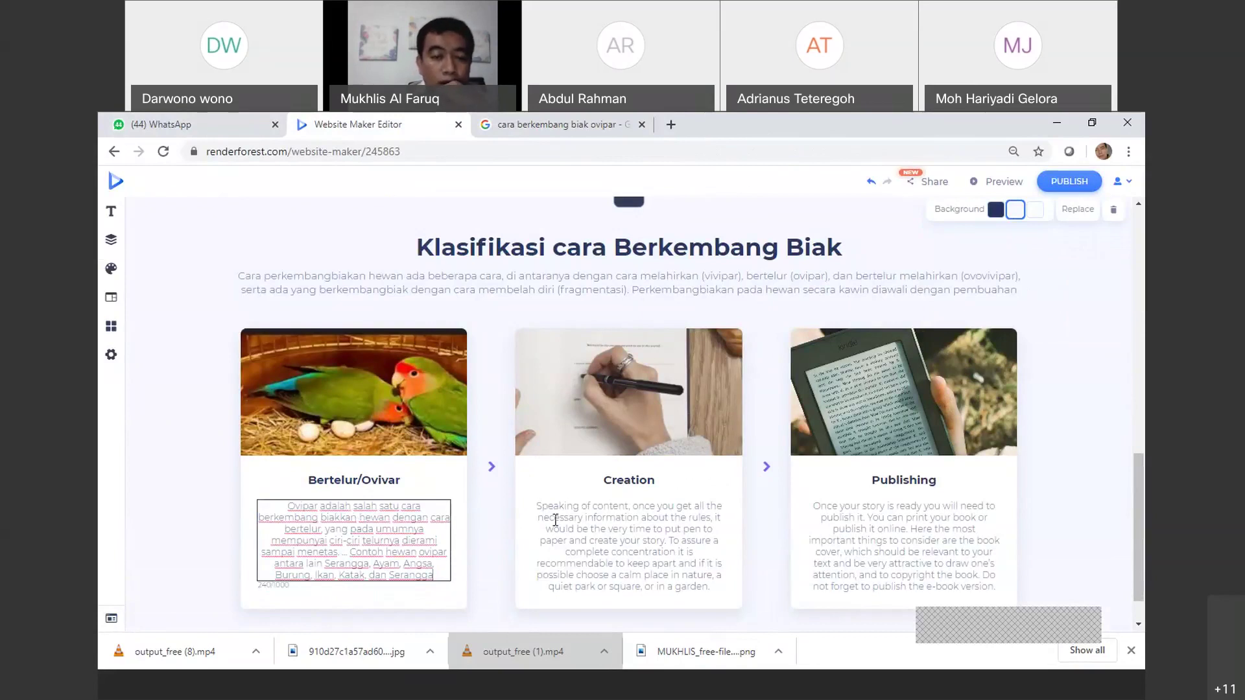
Replace the second card's "Creation" title with "Beranak/ Vivivar"
{"action": "double_click", "coordinate": [654, 481]}
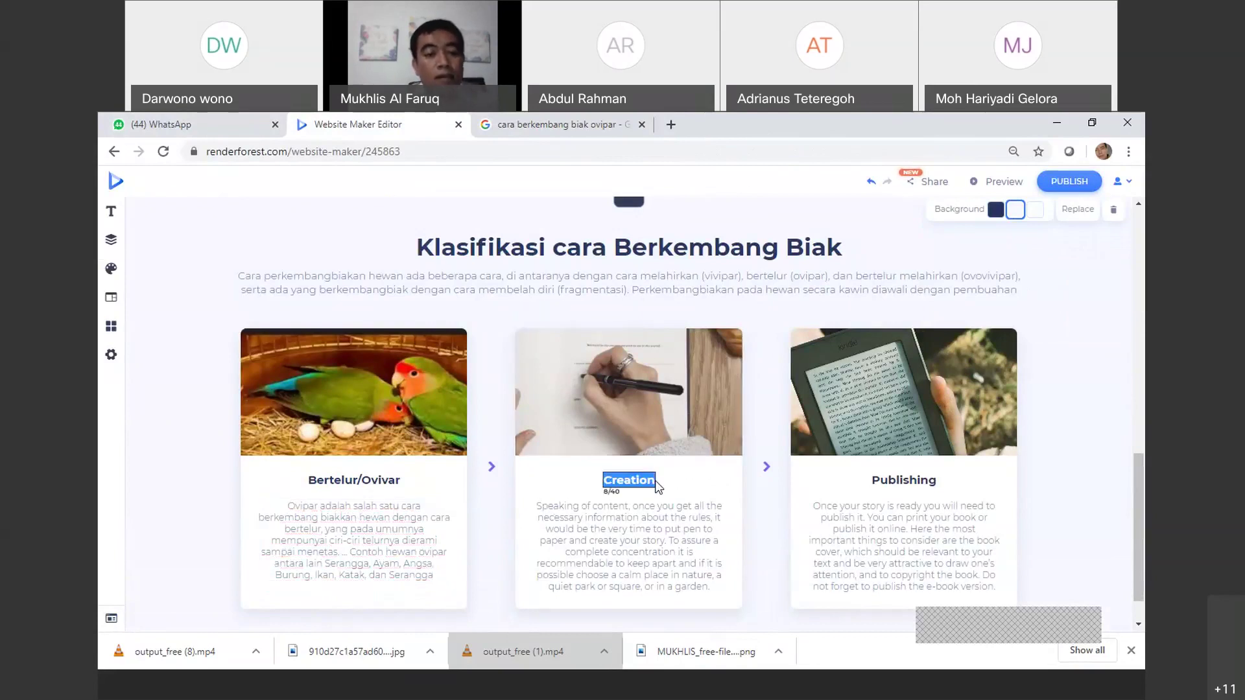
{"action": "type", "text": "Berab"}
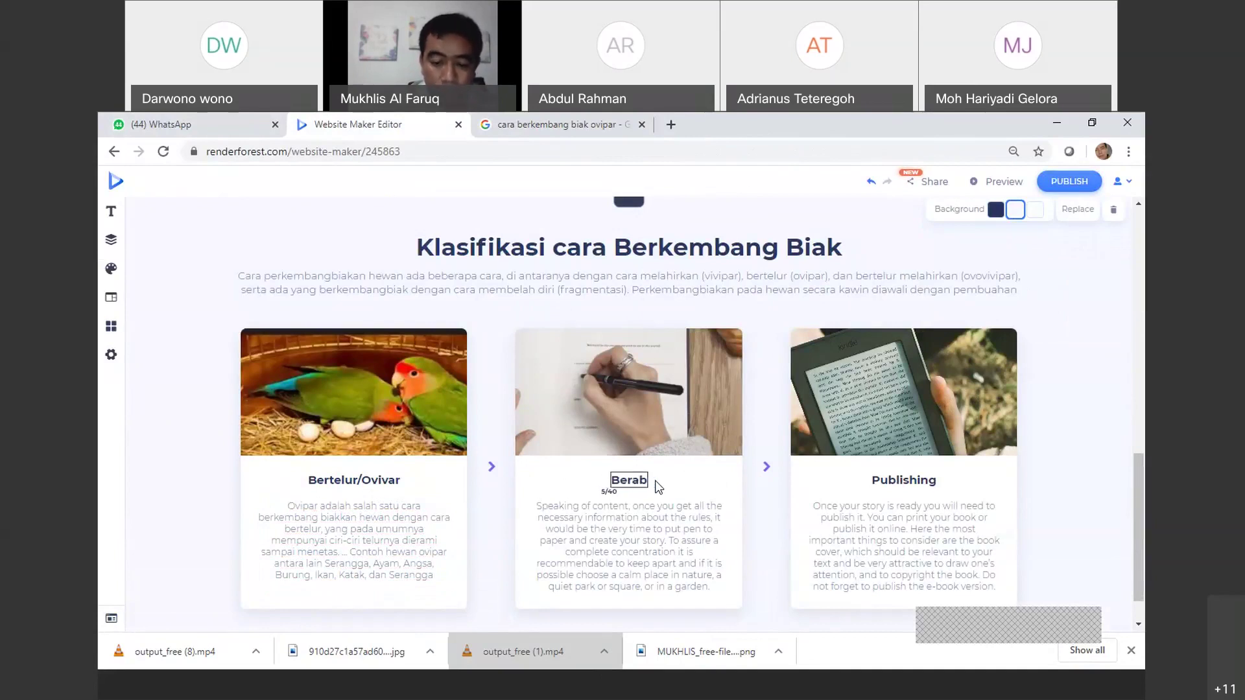
{"action": "key", "text": "BackSpace"}
{"action": "type", "text": "nak/ OVO"}
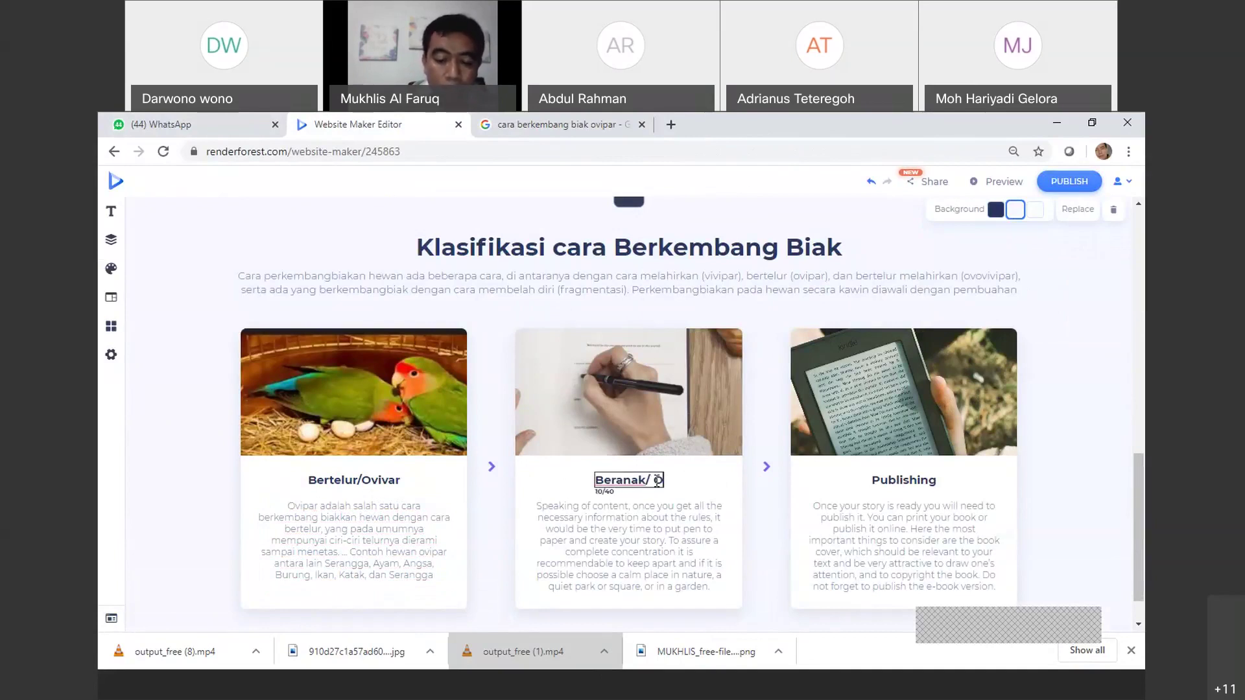
{"action": "key", "text": "BackSpace"}
{"action": "key", "text": "BackSpace"}
{"action": "key", "text": "BackSpace"}
{"action": "type", "text": "V"}
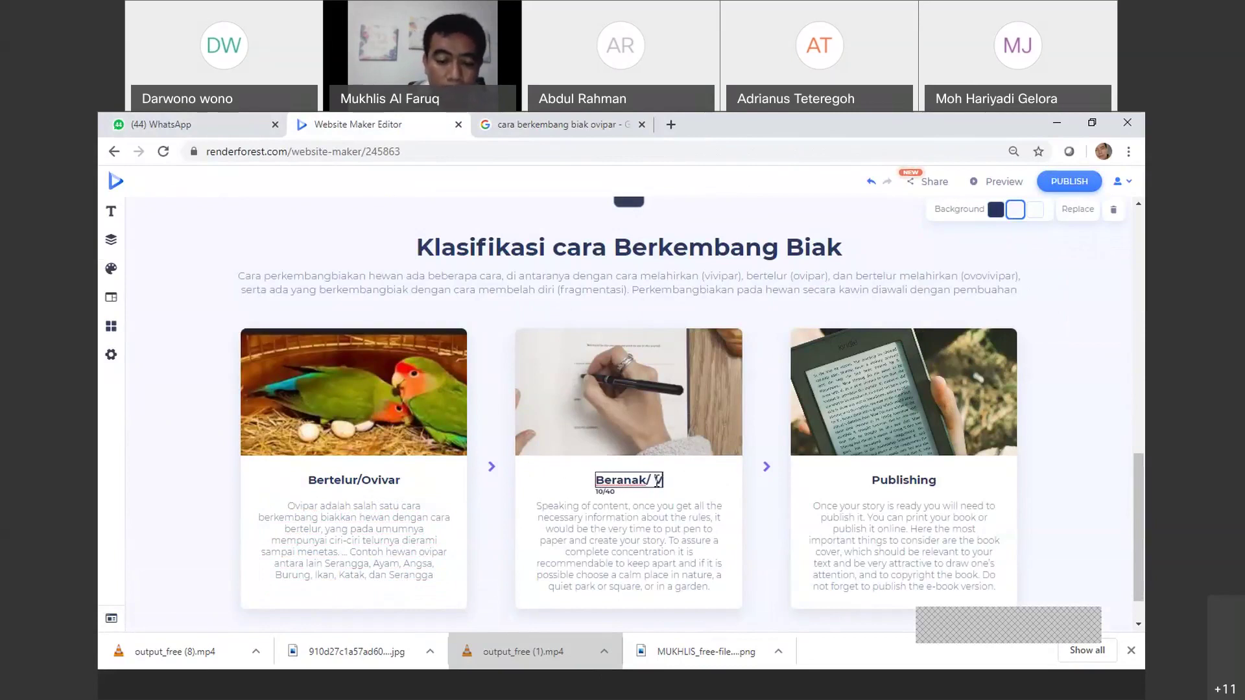
{"action": "type", "text": "ivivar"}
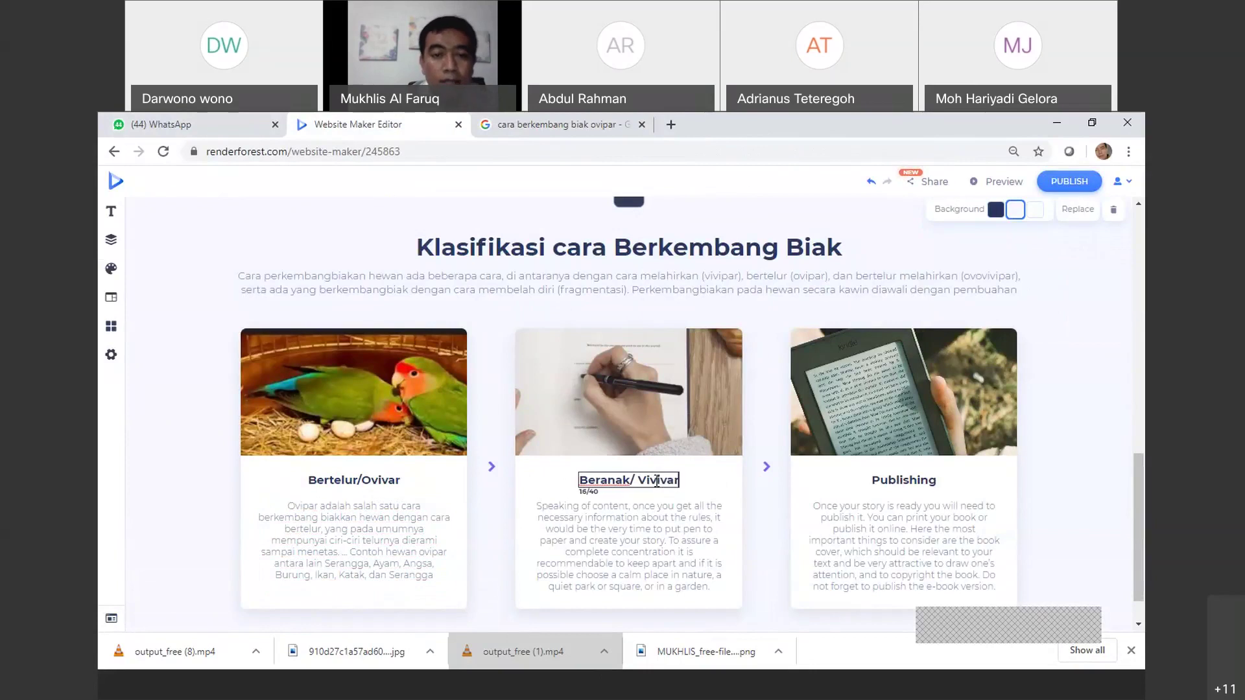
Switch to the Google tab and search for "cara berkembang biak beranak"
{"action": "left_click", "coordinate": [501, 130]}
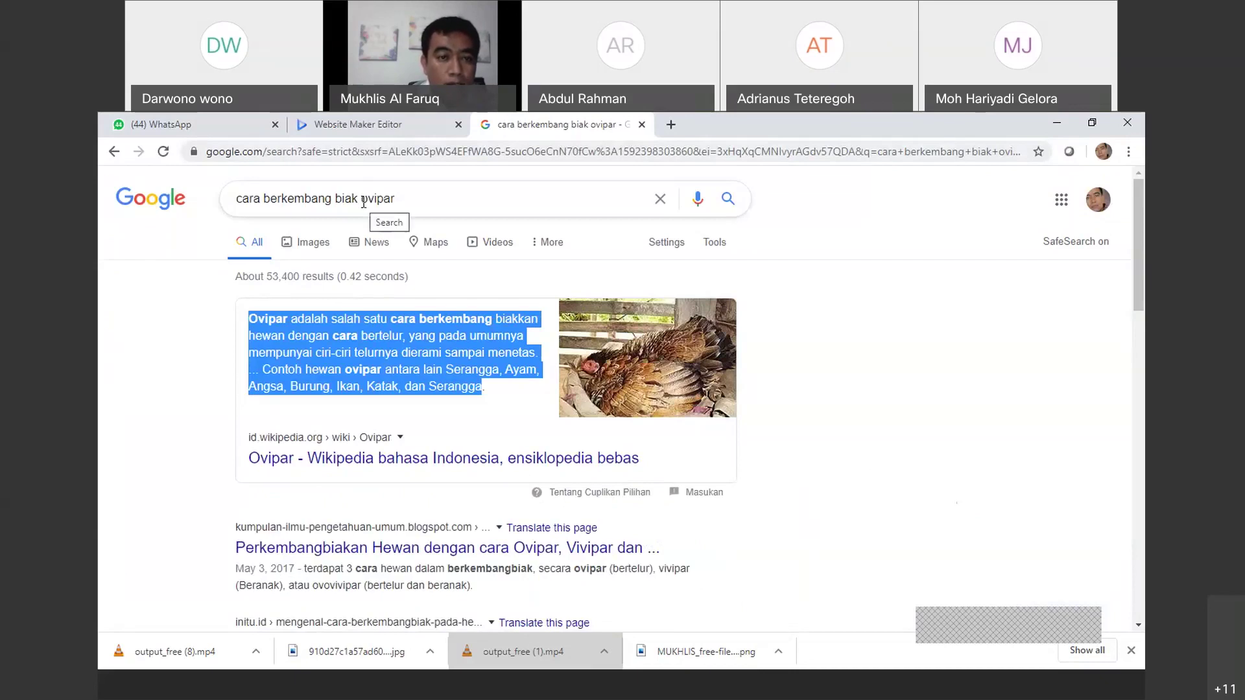
{"action": "left_click_drag", "start_coordinate": [362, 200], "coordinate": [409, 205]}
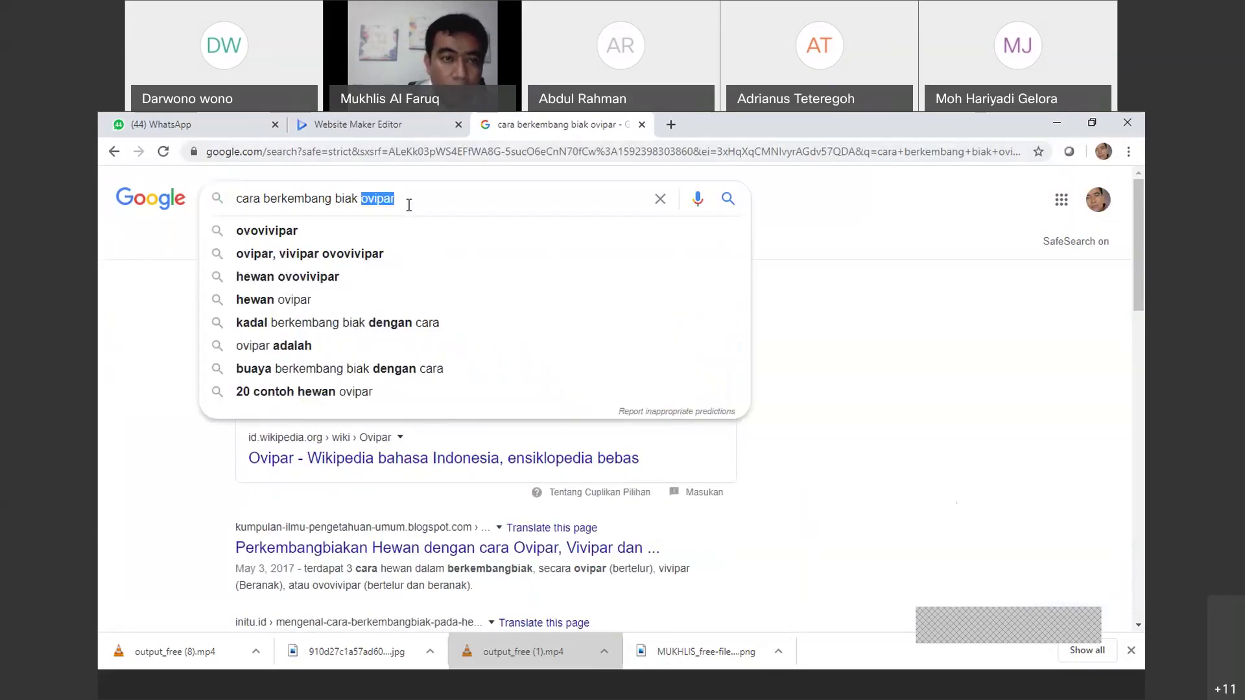
{"action": "type", "text": "bera"}
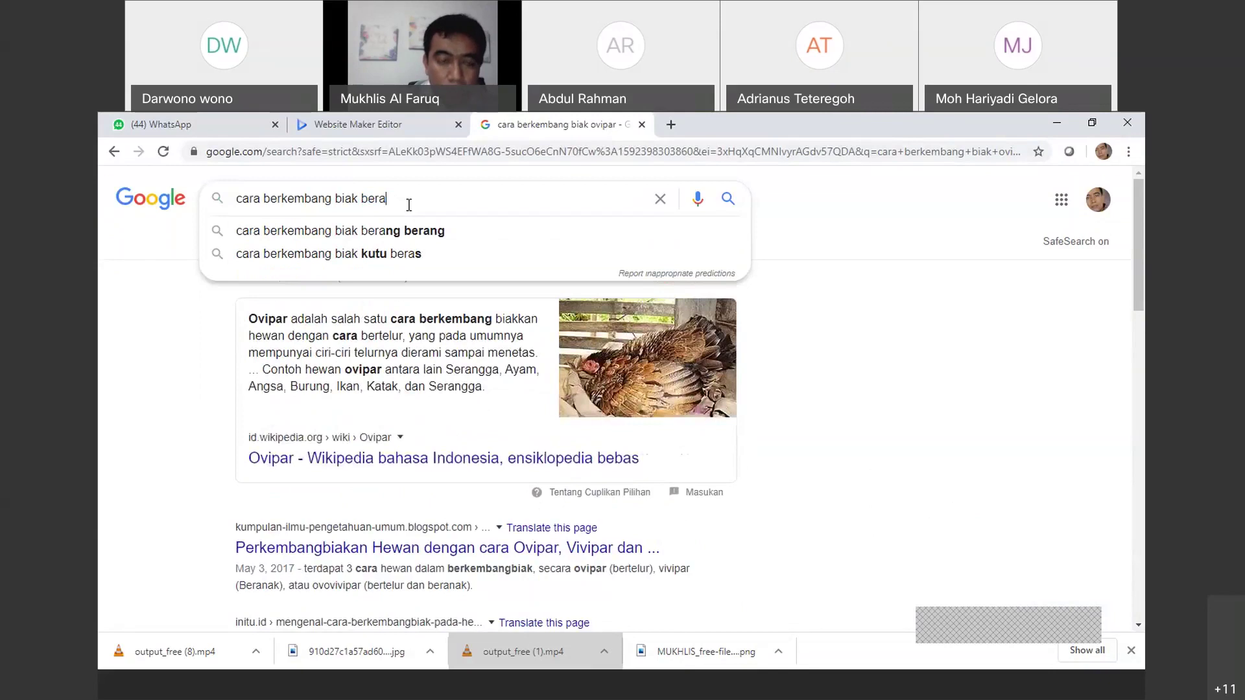
{"action": "type", "text": "nak"}
{"action": "key", "text": "Return"}
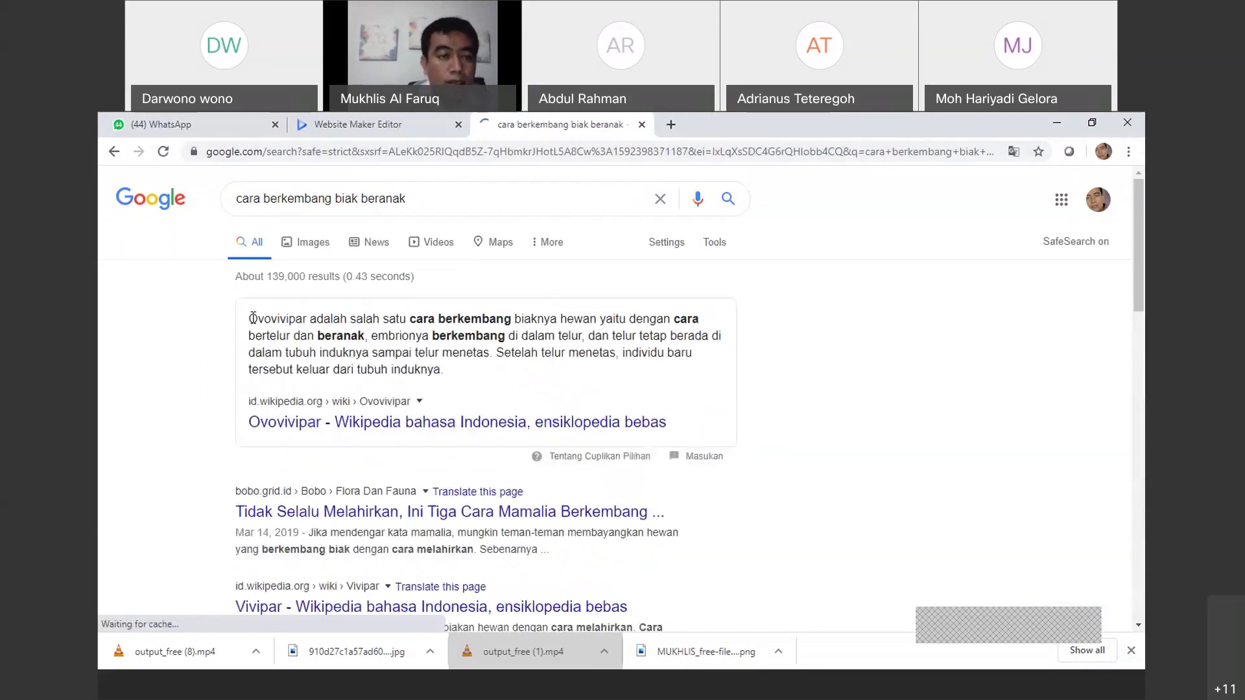
Copy the featured snippet's text on Ovovivipar and paste it over the Beranak/ Vivivar card's description in the website editor
{"action": "left_click_drag", "start_coordinate": [251, 318], "coordinate": [444, 371]}
{"action": "key", "text": "ctrl+c"}
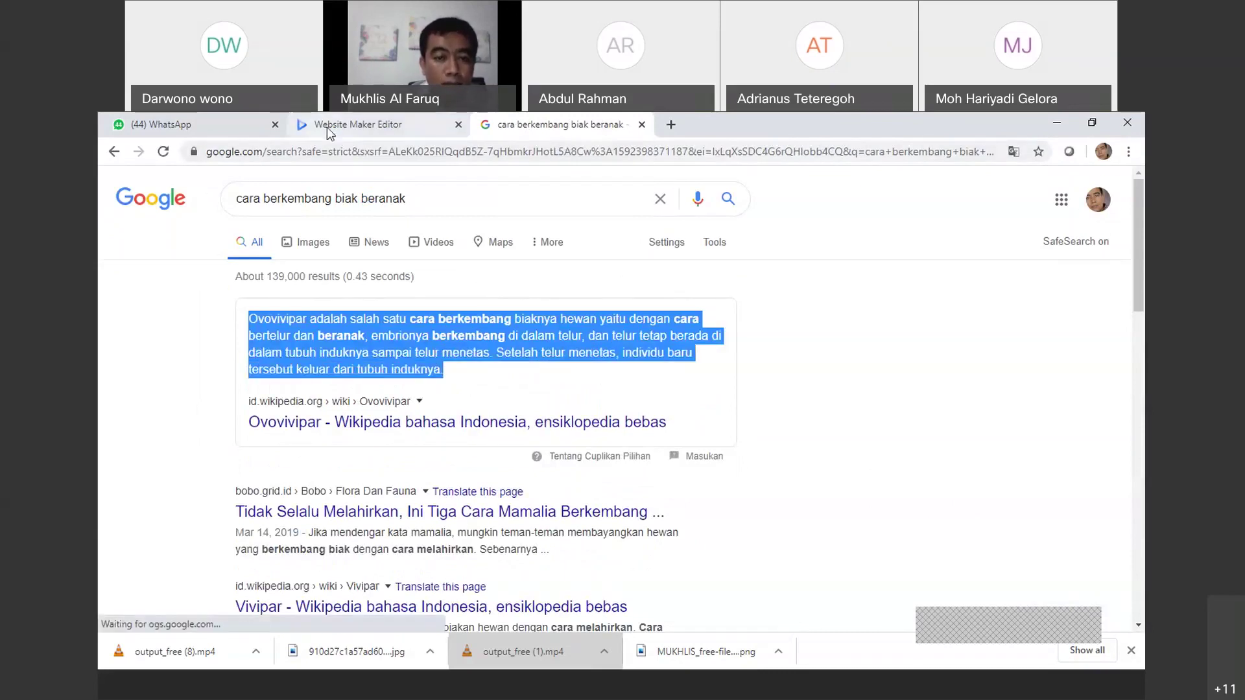
{"action": "left_click", "coordinate": [328, 127]}
{"action": "left_click_drag", "start_coordinate": [536, 505], "coordinate": [784, 595]}
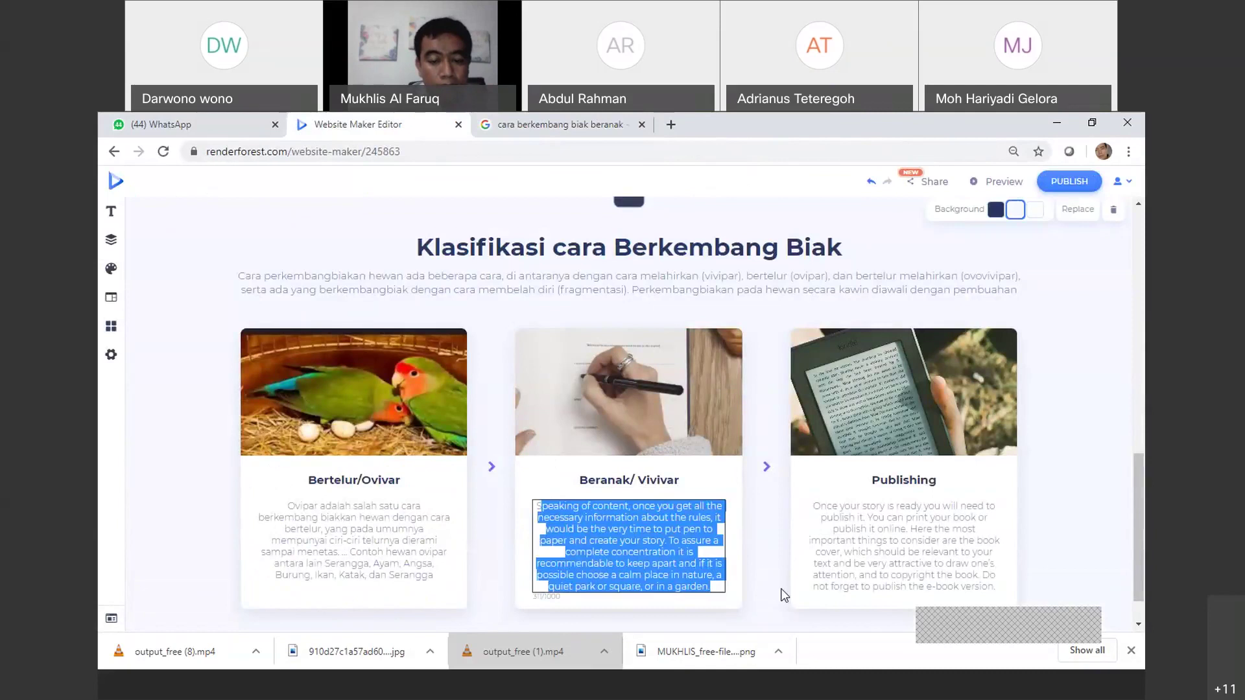
{"action": "key", "text": "ctrl+v"}
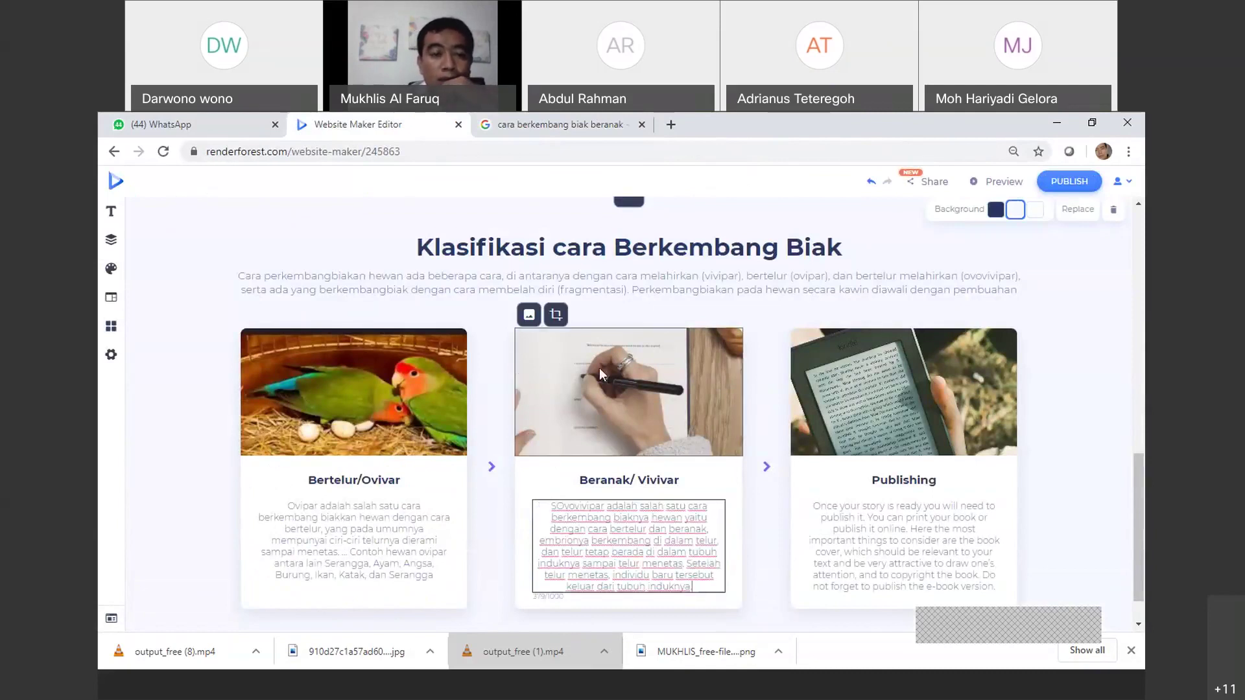
Replace the Beranak/ Vivivar card's picture with the uploaded image file vivipar and apply the default crop
{"action": "left_click", "coordinate": [529, 316]}
{"action": "left_click", "coordinate": [524, 460]}
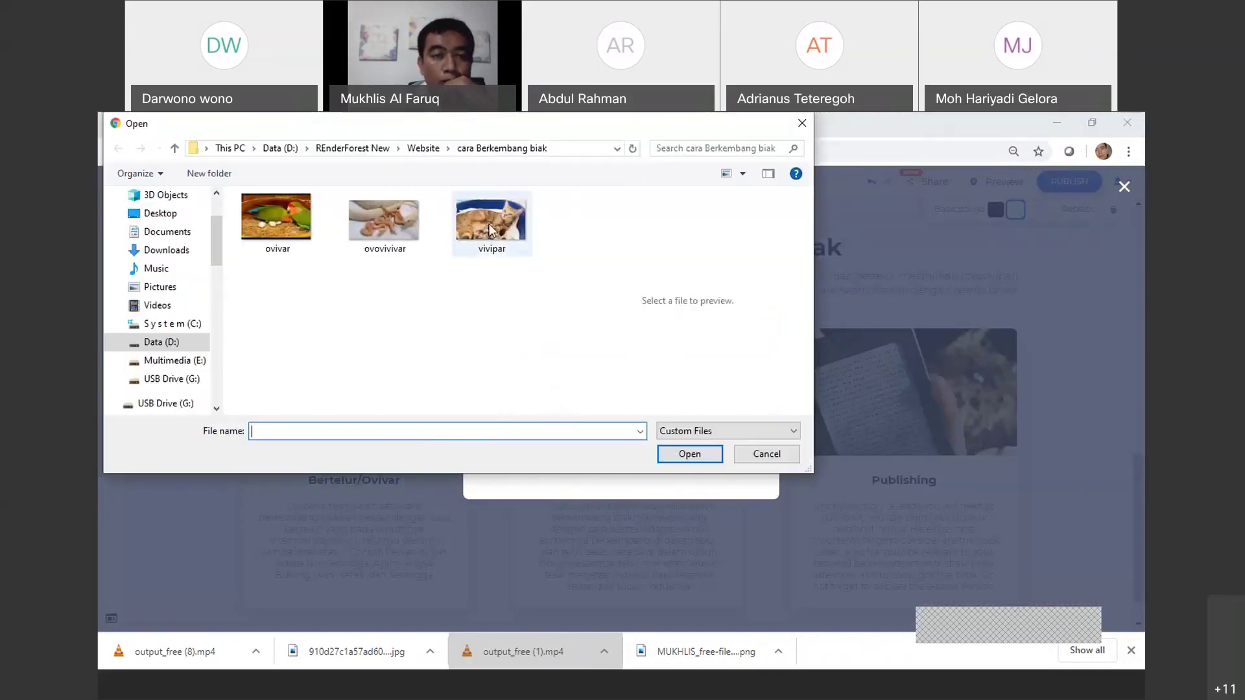
{"action": "left_click", "coordinate": [475, 212]}
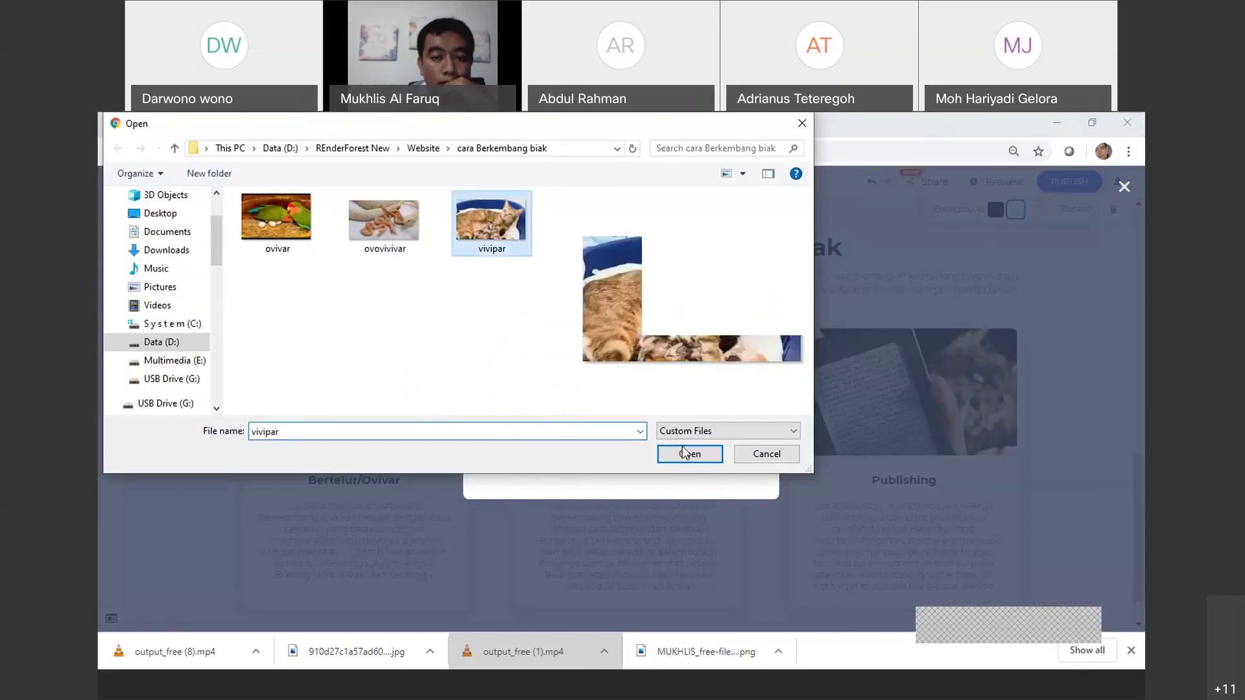
{"action": "left_click", "coordinate": [688, 454]}
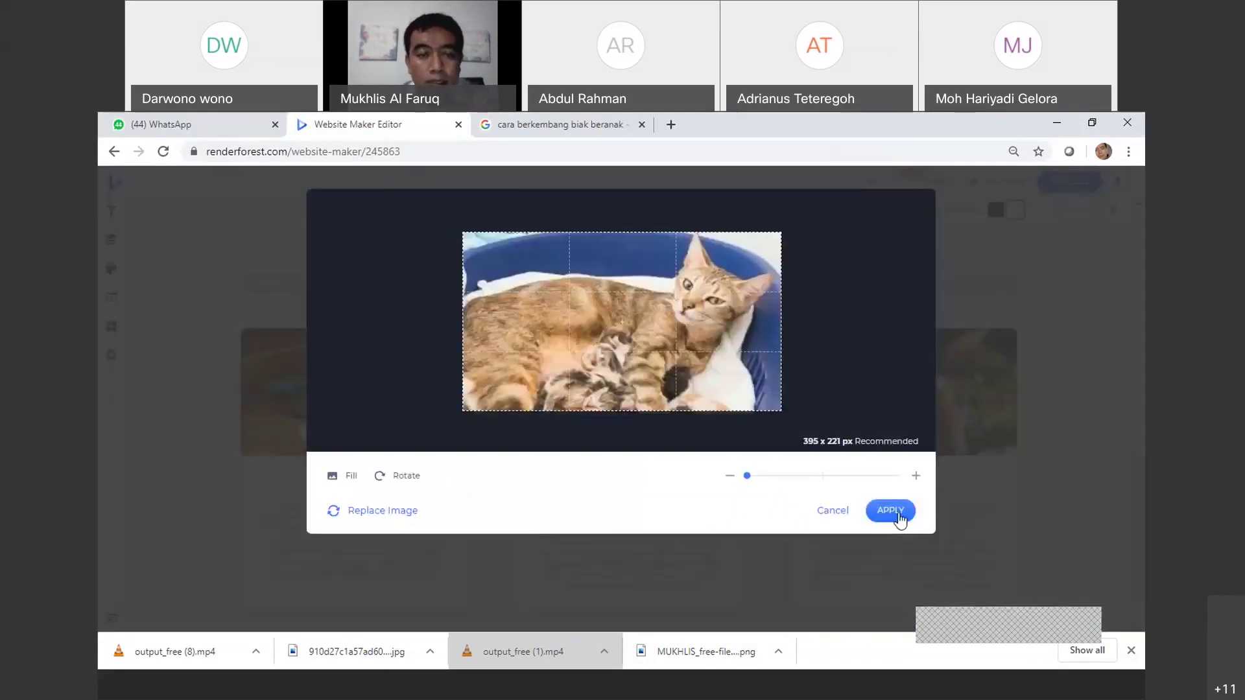
{"action": "left_click", "coordinate": [890, 511]}
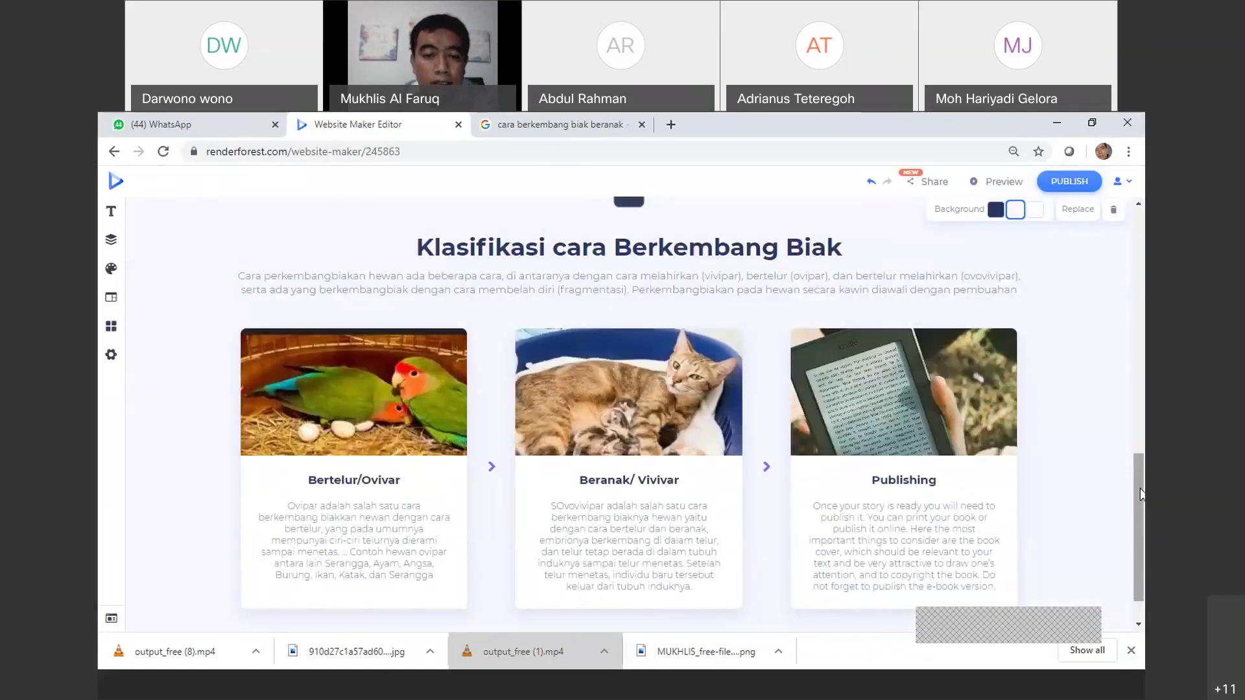
Add the Company Design Style component from the Posts category below the Klasifikasi cara Berkembang Biak section
{"action": "scroll", "coordinate": [1142, 494], "scroll_direction": "down", "scroll_amount": 1}
{"action": "mouse_move", "coordinate": [1006, 295]}
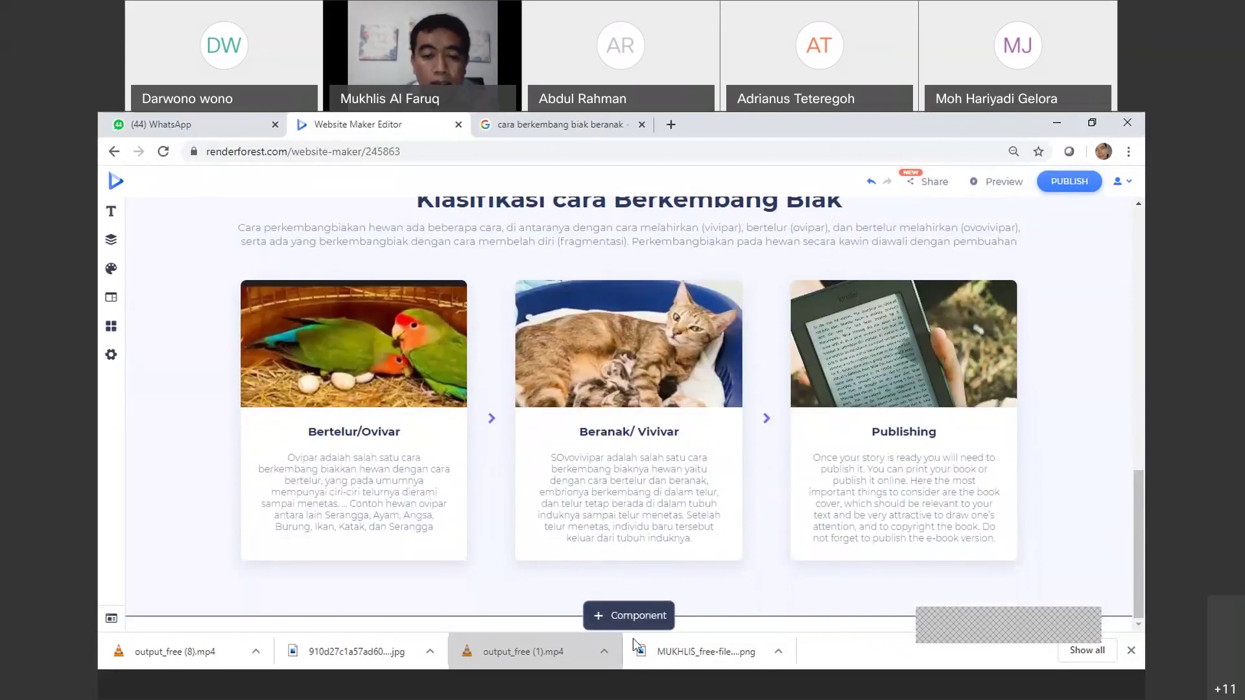
{"action": "left_click", "coordinate": [624, 616]}
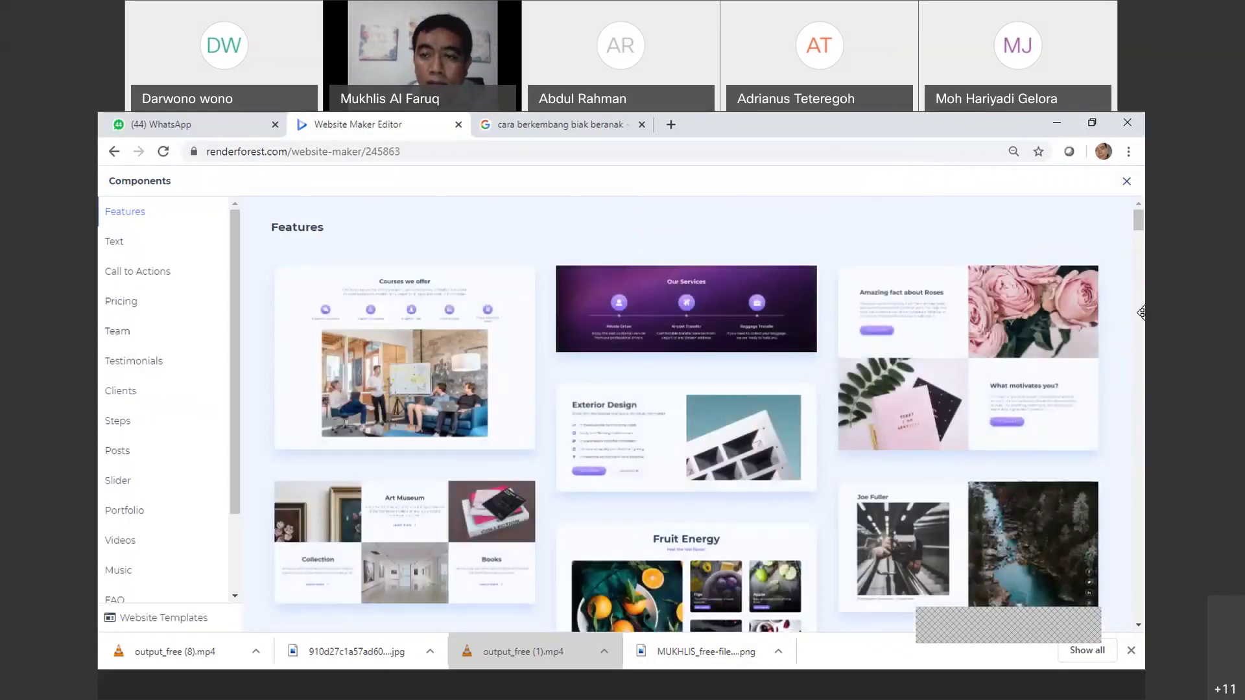
{"action": "left_click", "coordinate": [1141, 285]}
{"action": "mouse_move", "coordinate": [1138, 265]}
{"action": "left_mouse_down"}
{"action": "mouse_move", "coordinate": [1135, 248]}
{"action": "mouse_move", "coordinate": [1135, 268]}
{"action": "left_mouse_up"}
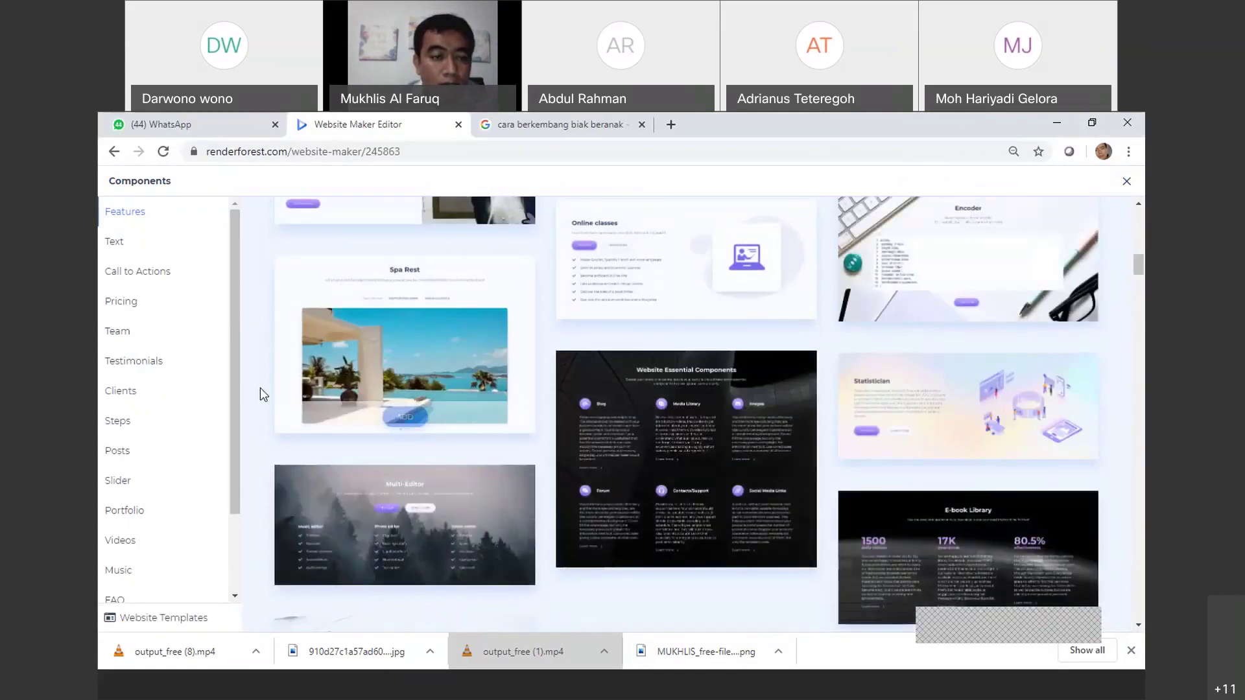
{"action": "left_click_drag", "start_coordinate": [234, 383], "coordinate": [227, 436]}
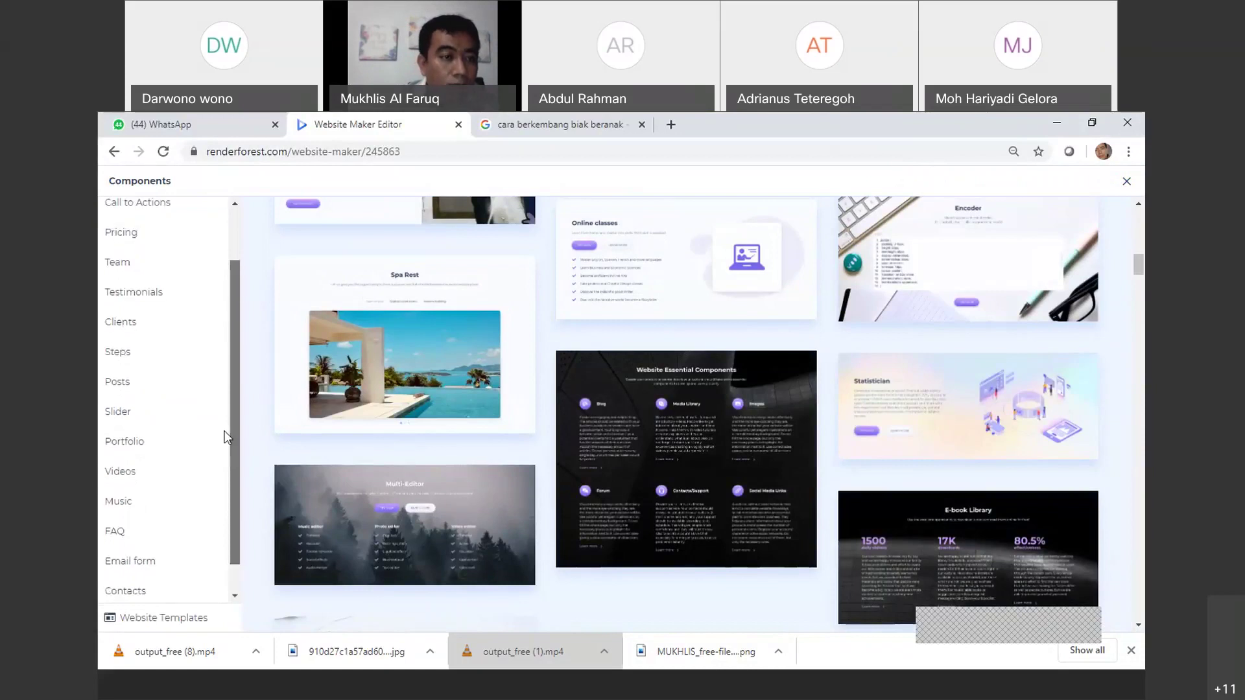
{"action": "scroll", "coordinate": [1140, 522], "scroll_direction": "down", "scroll_amount": 2}
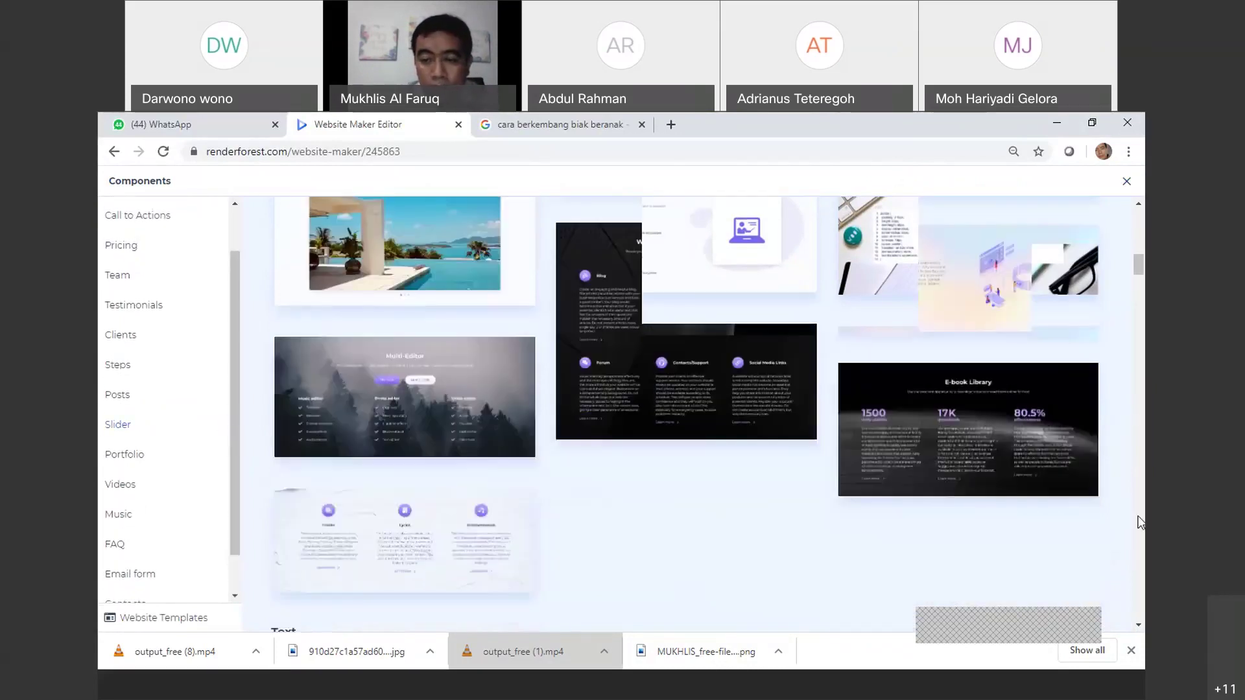
{"action": "scroll", "coordinate": [1139, 523], "scroll_direction": "down", "scroll_amount": 5}
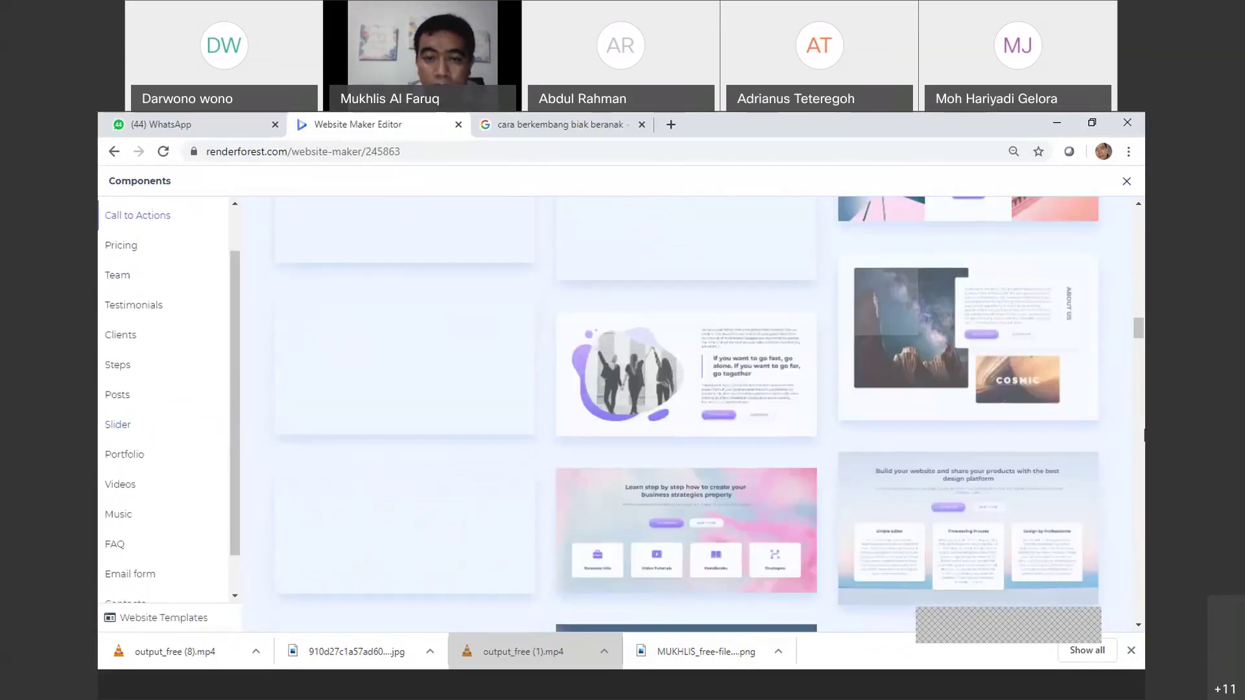
{"action": "left_click_drag", "start_coordinate": [1141, 338], "coordinate": [1144, 368]}
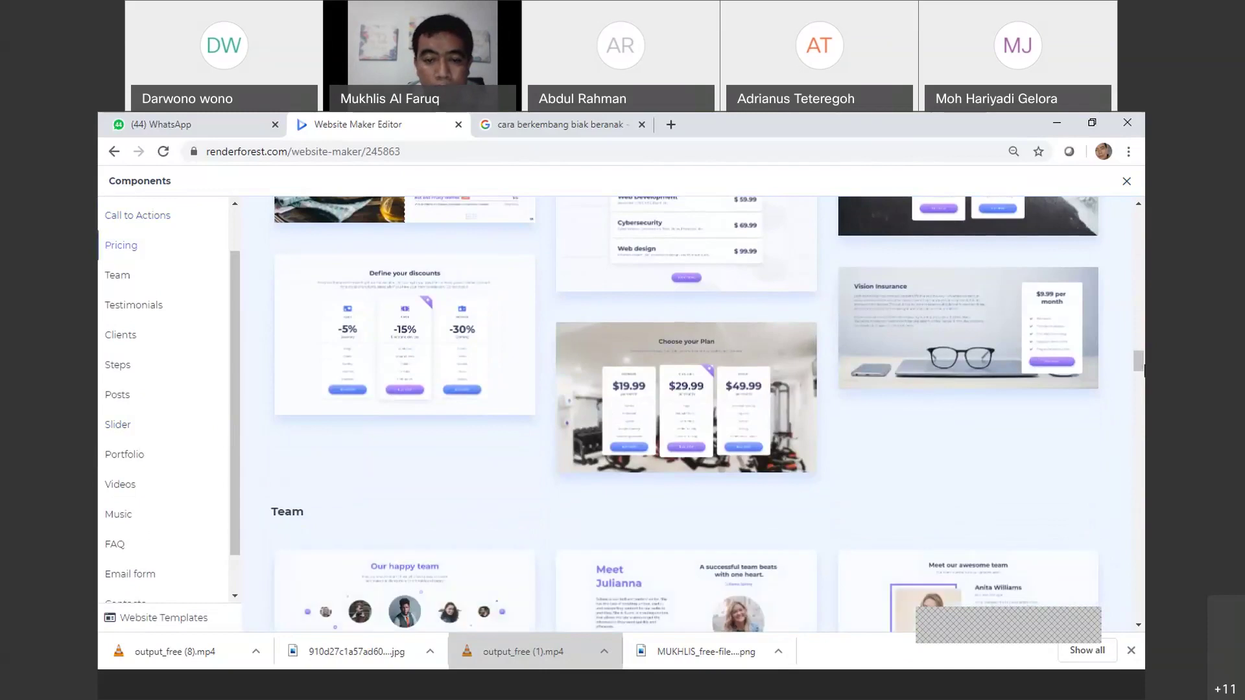
{"action": "left_click_drag", "start_coordinate": [1143, 368], "coordinate": [1143, 396]}
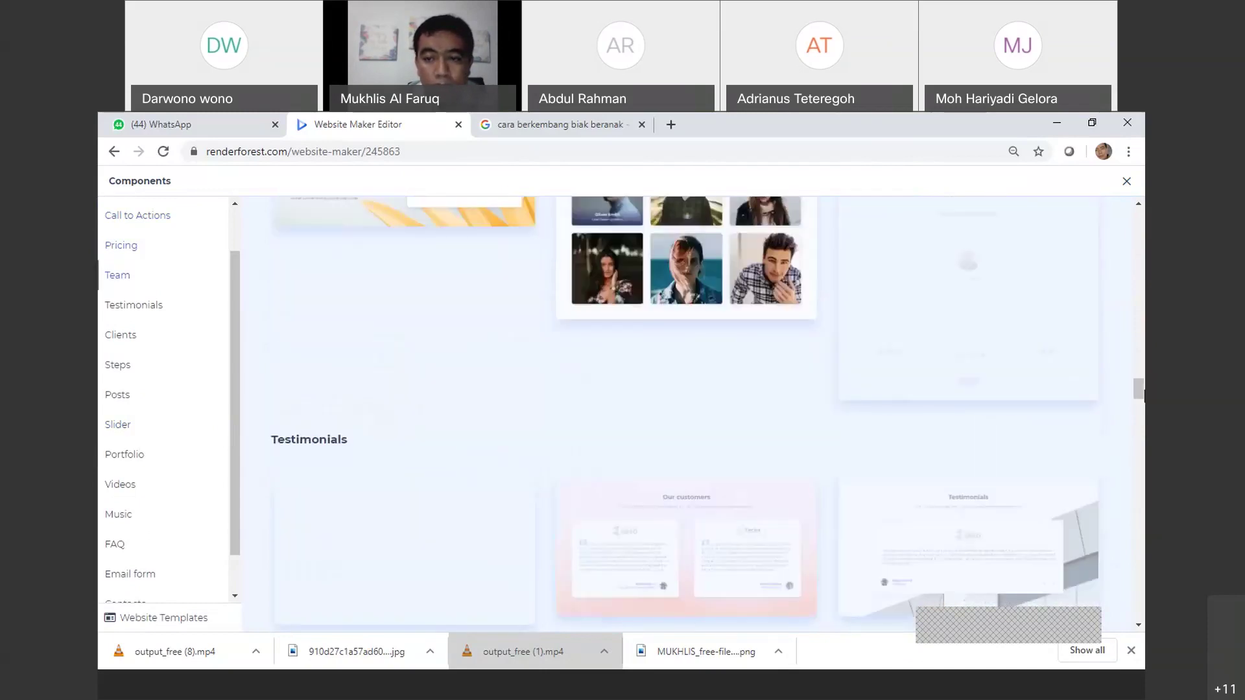
{"action": "left_click_drag", "start_coordinate": [1143, 406], "coordinate": [1143, 438]}
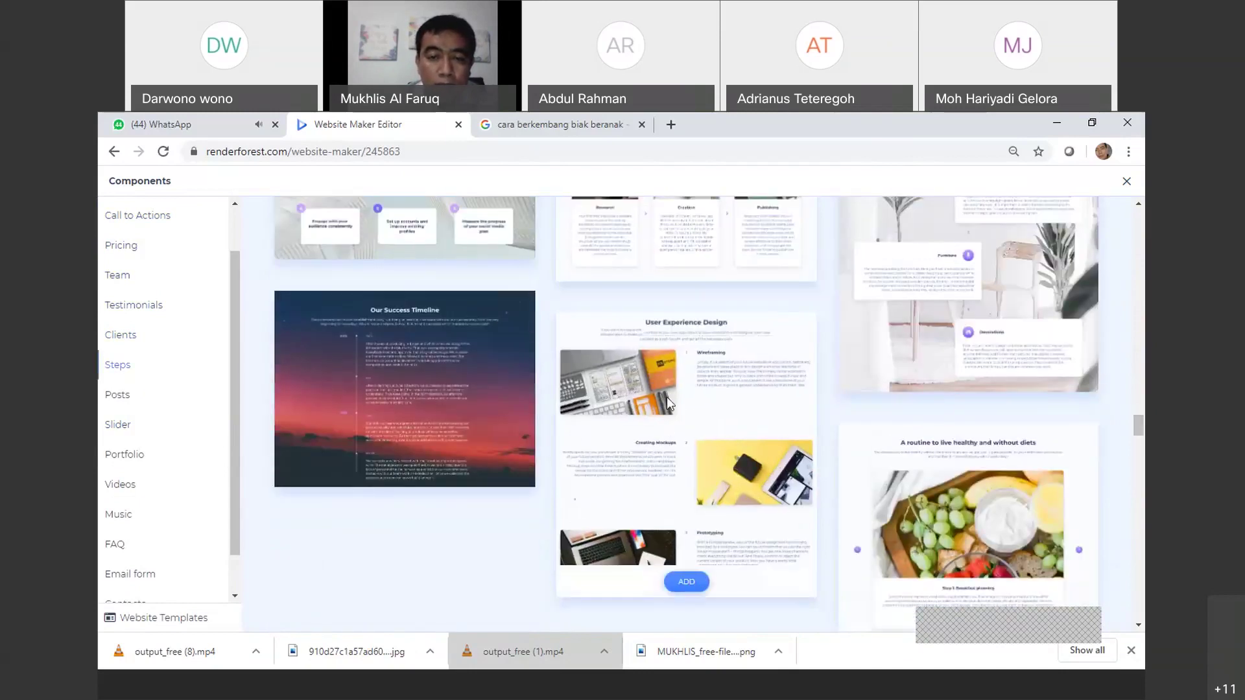
{"action": "left_click_drag", "start_coordinate": [1143, 423], "coordinate": [1143, 439]}
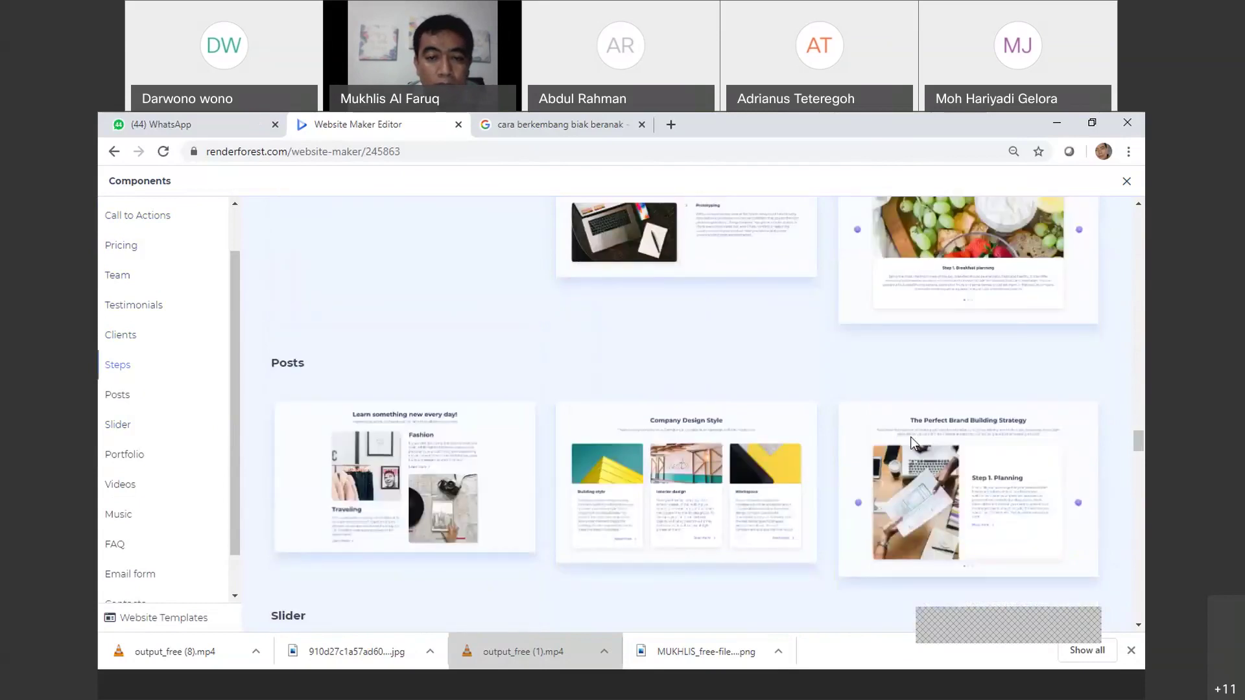
{"action": "mouse_move", "coordinate": [672, 462]}
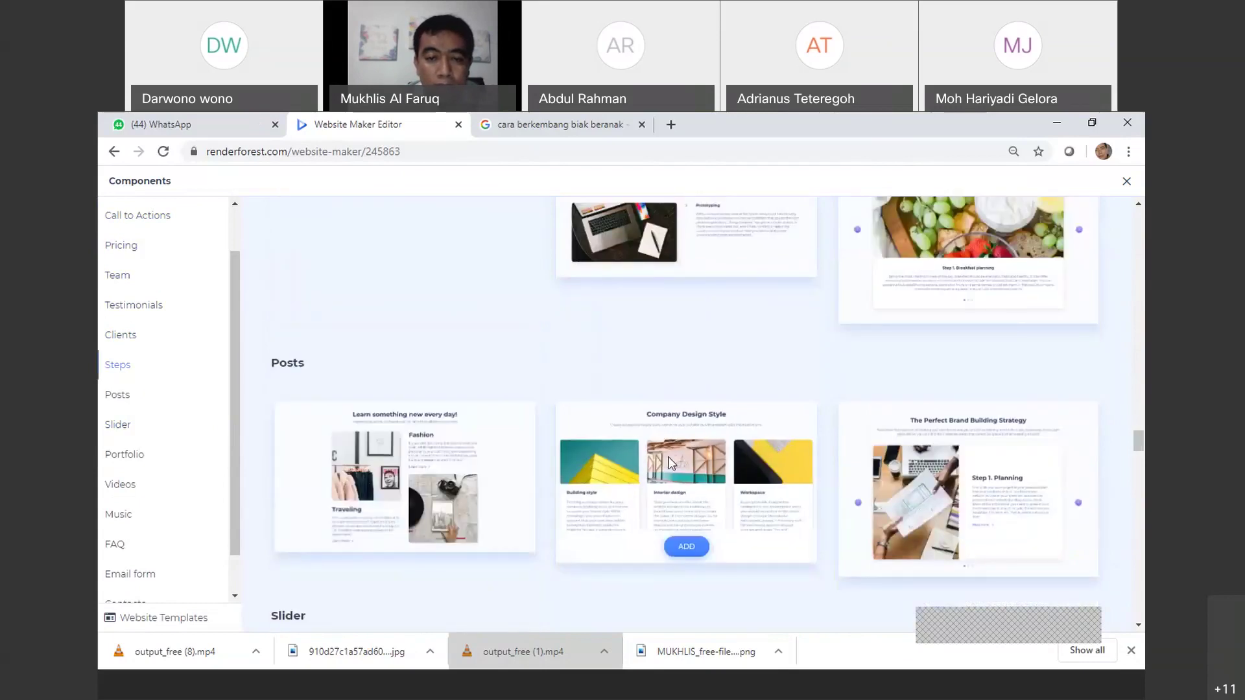
{"action": "left_click", "coordinate": [686, 547]}
{"action": "scroll", "coordinate": [608, 528], "scroll_direction": "down", "scroll_amount": 5}
{"action": "left_click_drag", "start_coordinate": [1143, 440], "coordinate": [1144, 519]}
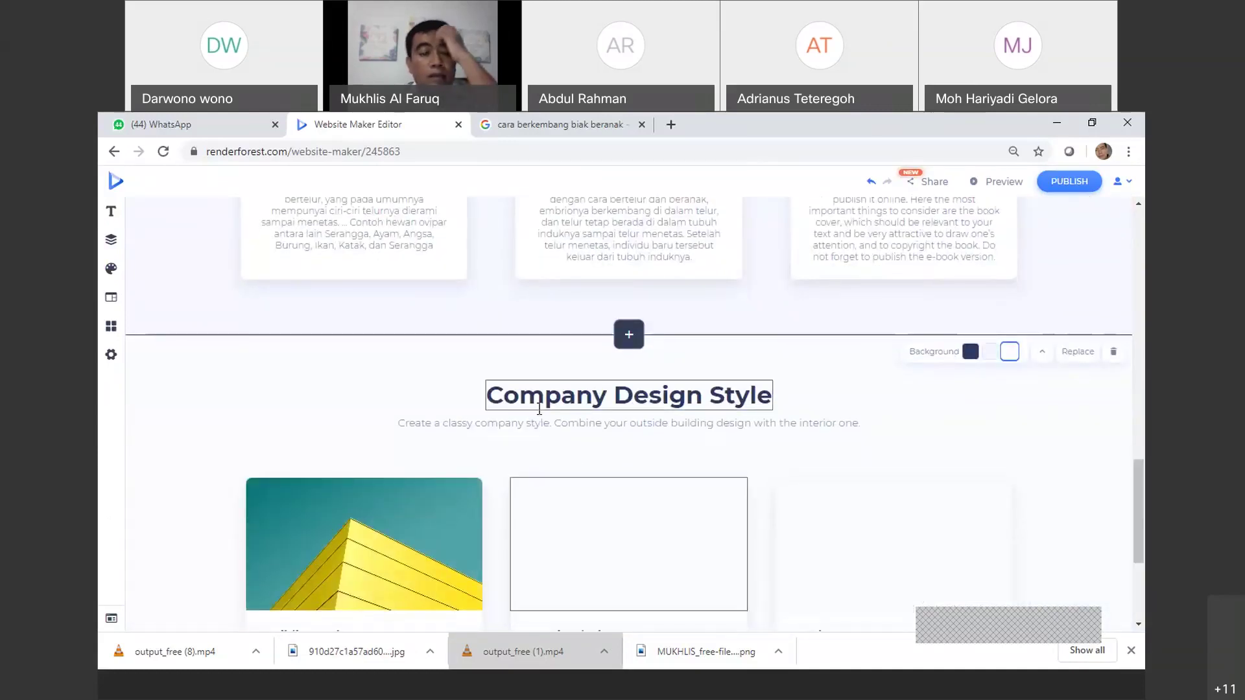
Replace the new section's "Company Design Style" title with "Makanan Hewan"
{"action": "left_click_drag", "start_coordinate": [487, 396], "coordinate": [779, 407]}
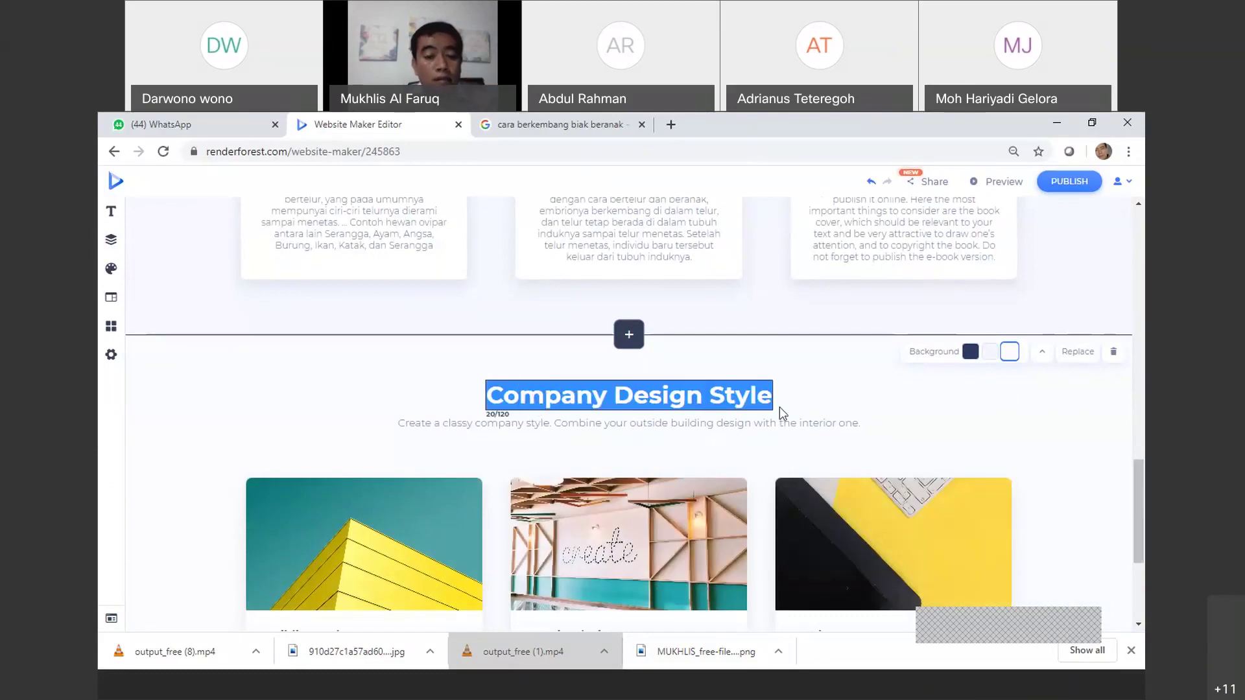
{"action": "type", "text": "Tem"}
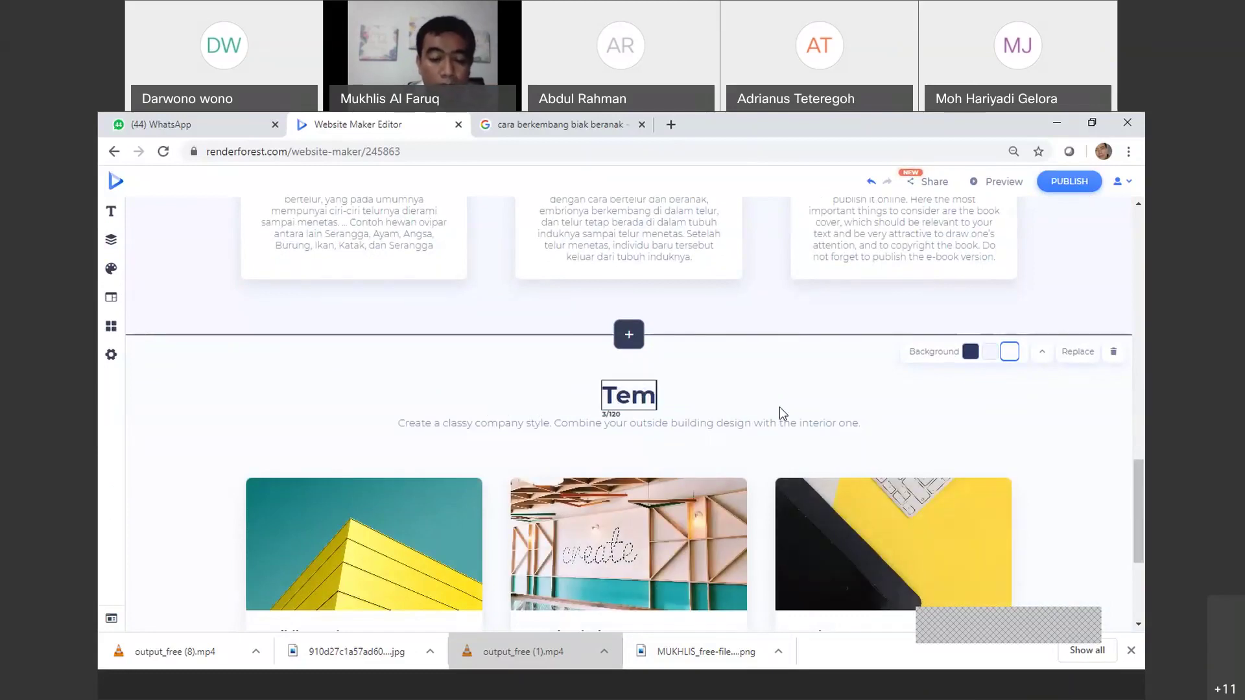
{"action": "type", "text": "pat"}
{"action": "key", "text": "BackSpace"}
{"action": "key", "text": "BackSpace"}
{"action": "key", "text": "BackSpace"}
{"action": "key", "text": "BackSpace"}
{"action": "key", "text": "BackSpace"}
{"action": "key", "text": "BackSpace"}
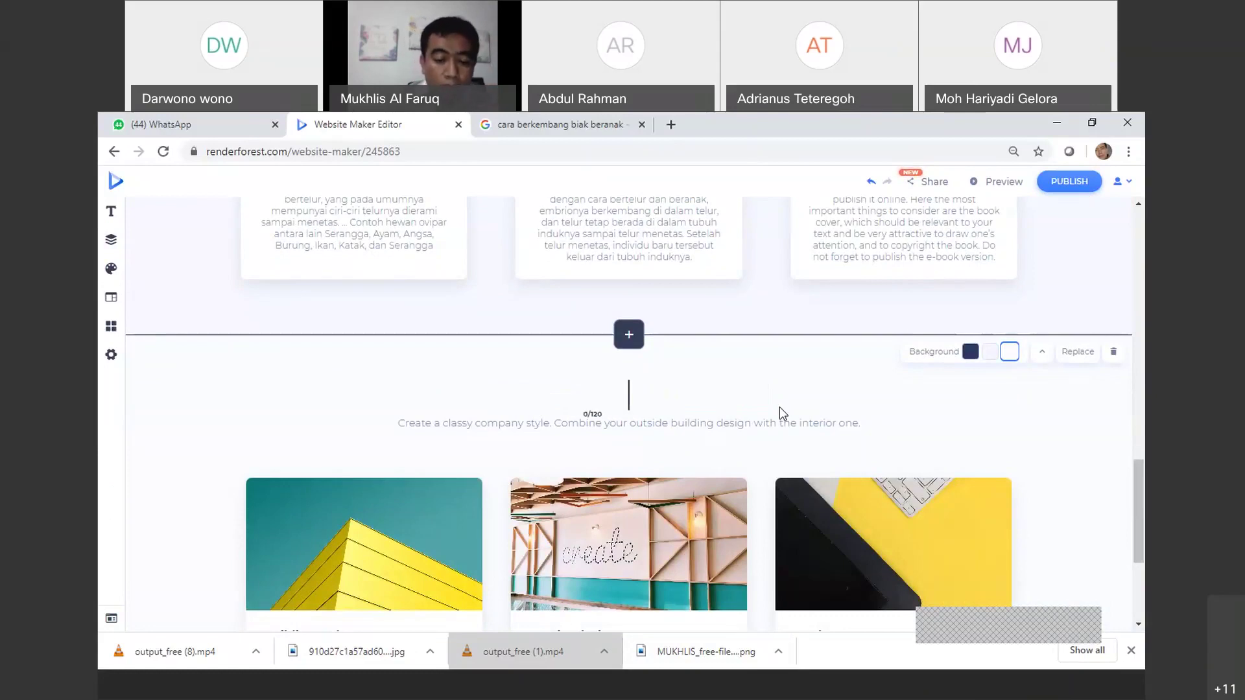
{"action": "type", "text": "Makanan"}
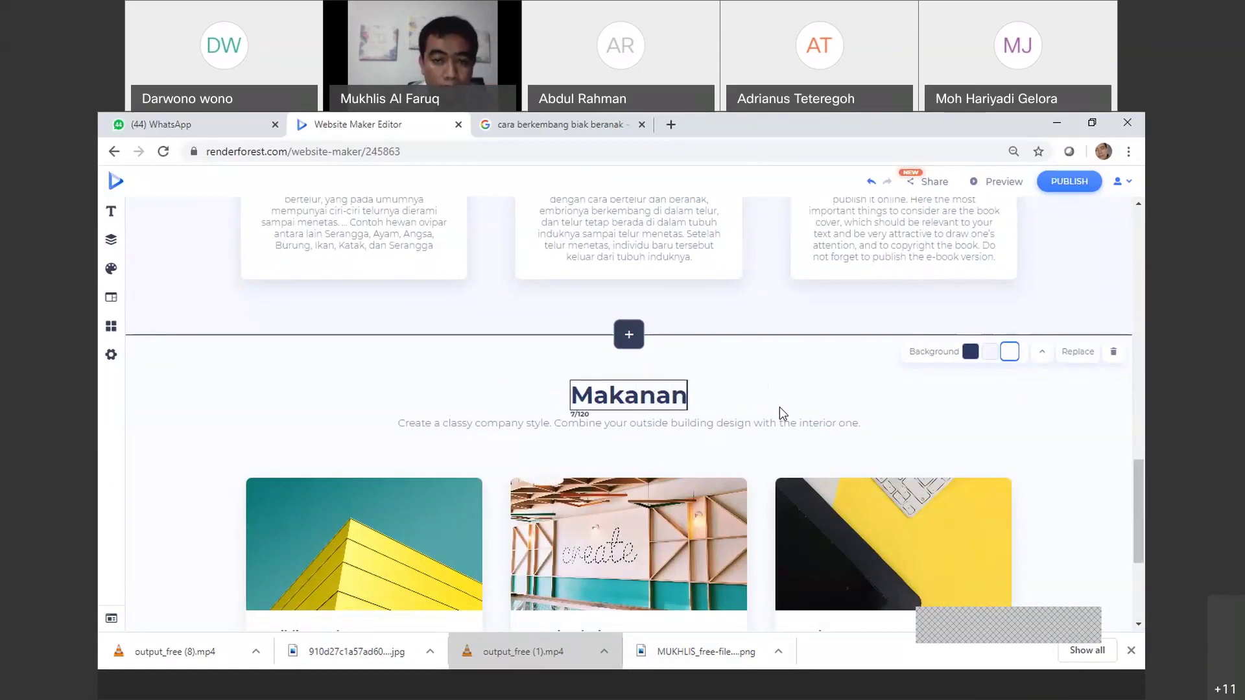
{"action": "type", "text": " Hewa"}
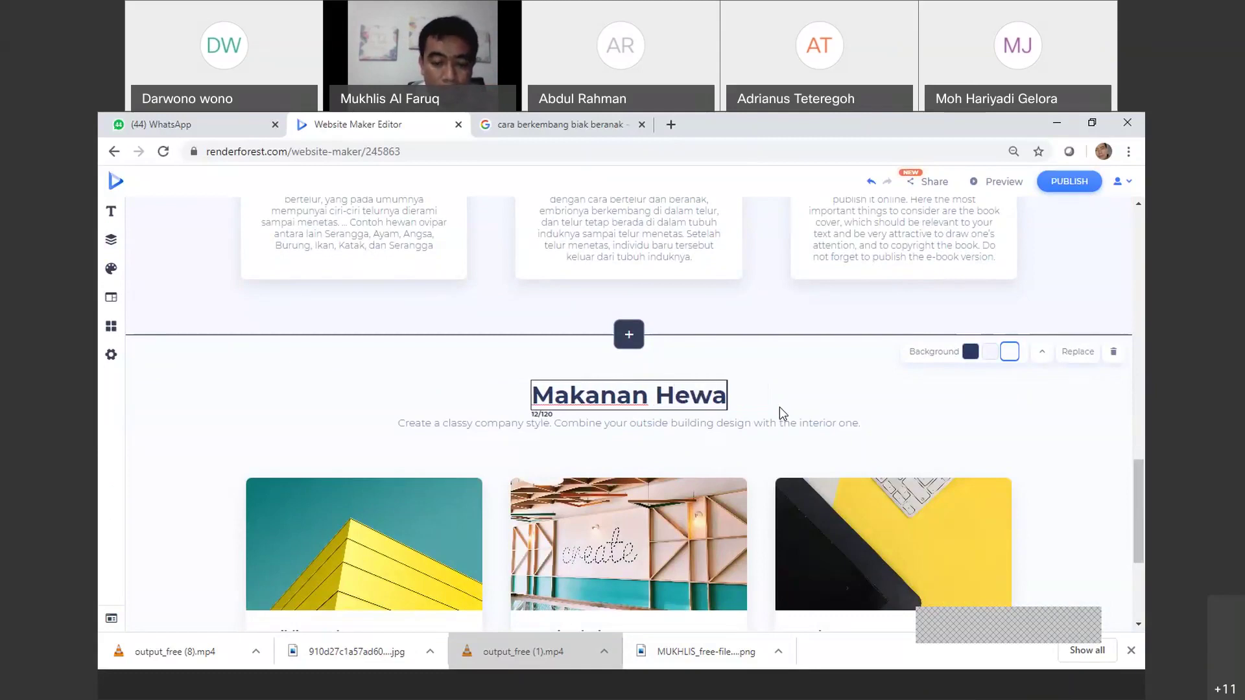
{"action": "type", "text": "n"}
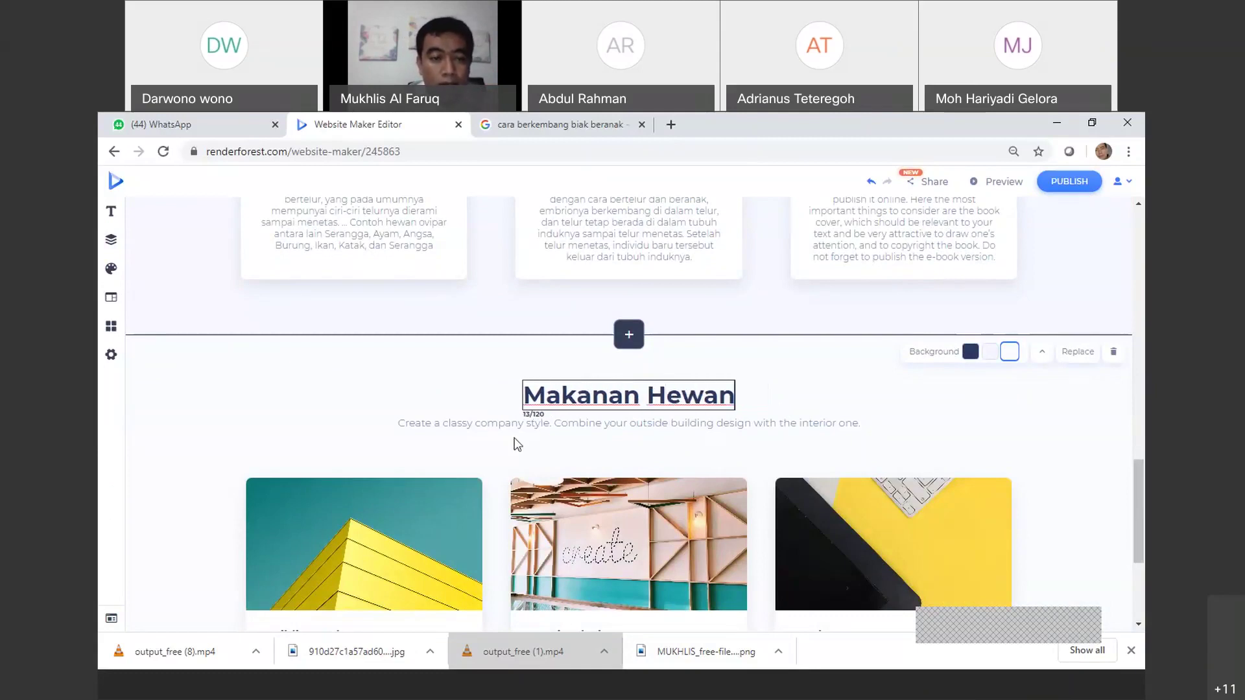
Select the Makanan Hewan section's description and search in the Google tab for "klasifikasi hewan berdasarkan makanannya"
{"action": "left_click", "coordinate": [440, 417]}
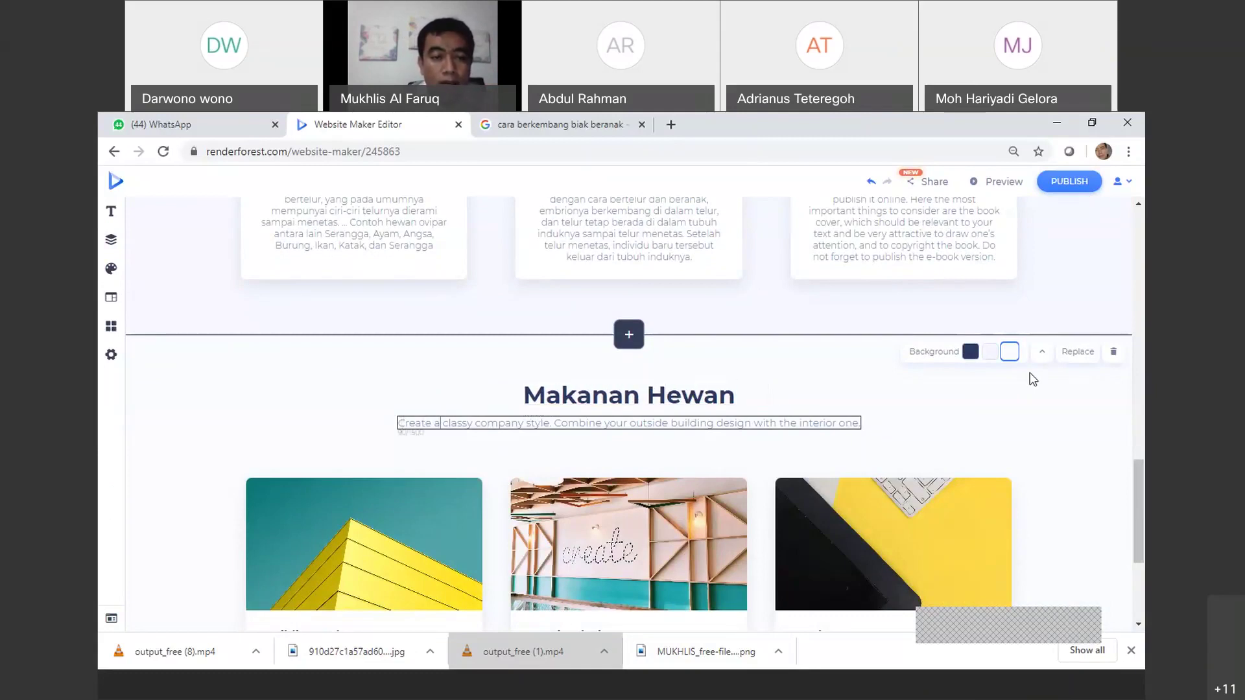
{"action": "key", "text": "ctrl+a"}
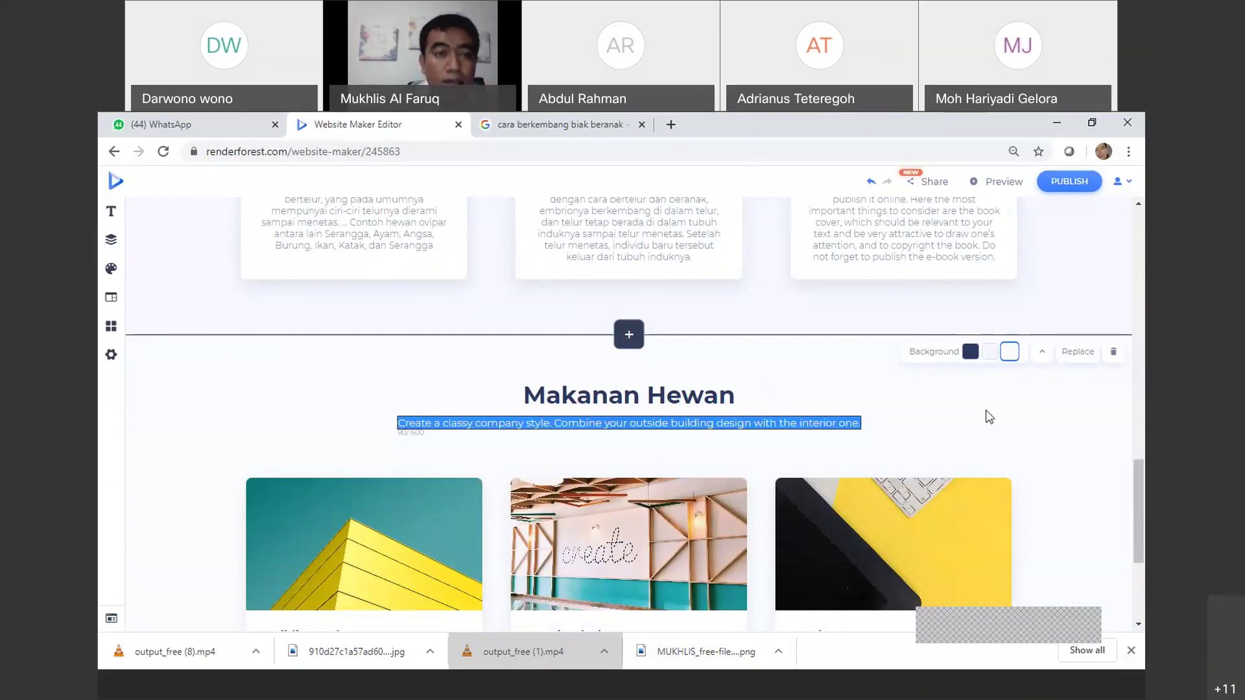
{"action": "left_click", "coordinate": [570, 124]}
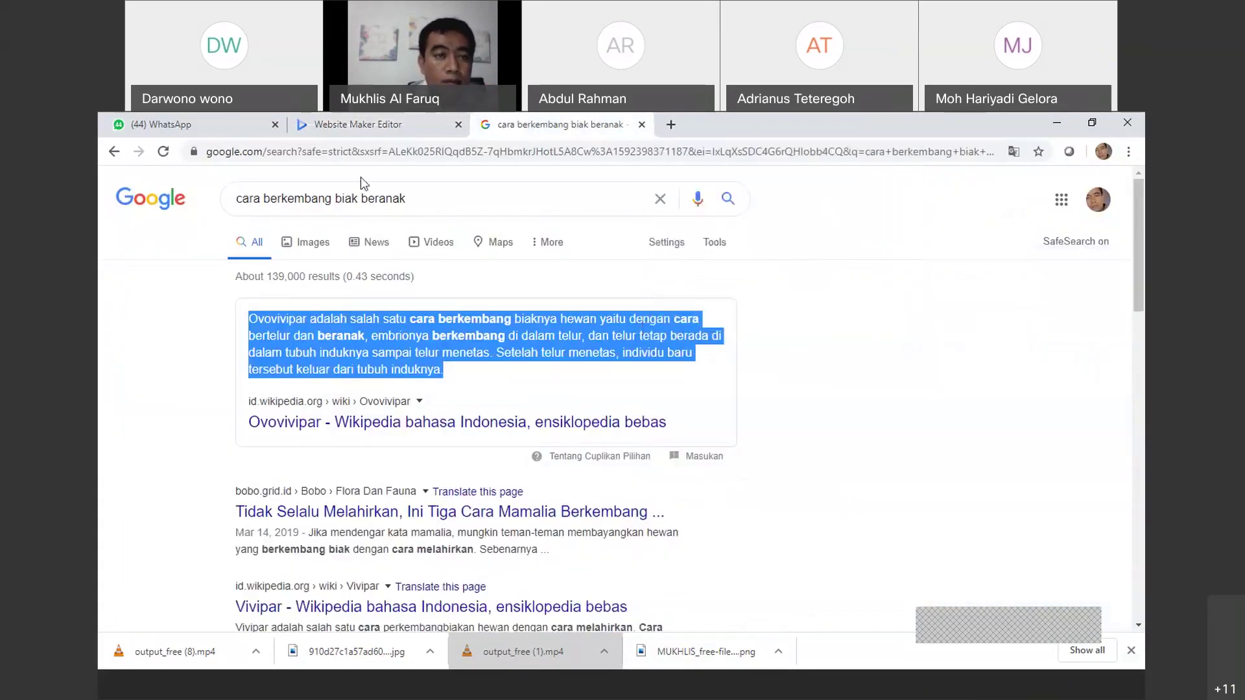
{"action": "double_click", "coordinate": [405, 197]}
{"action": "left_click_drag", "start_coordinate": [239, 198], "coordinate": [425, 206]}
{"action": "type", "text": "klasif"}
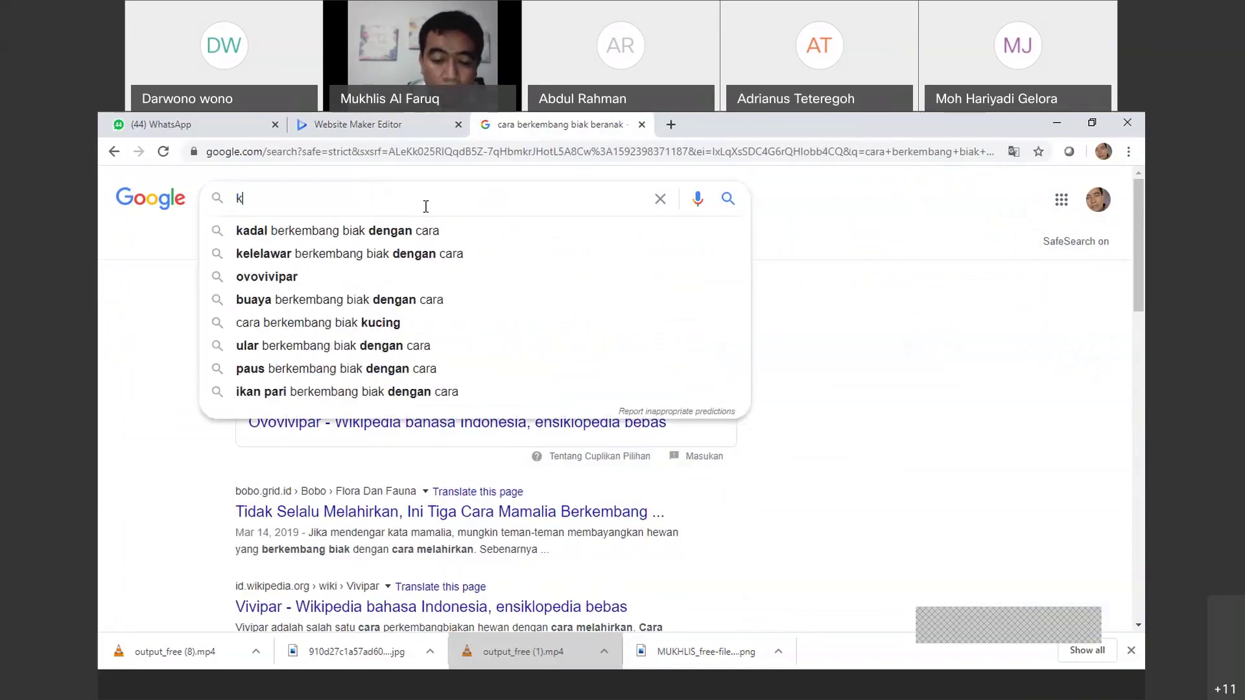
{"action": "type", "text": "ika"}
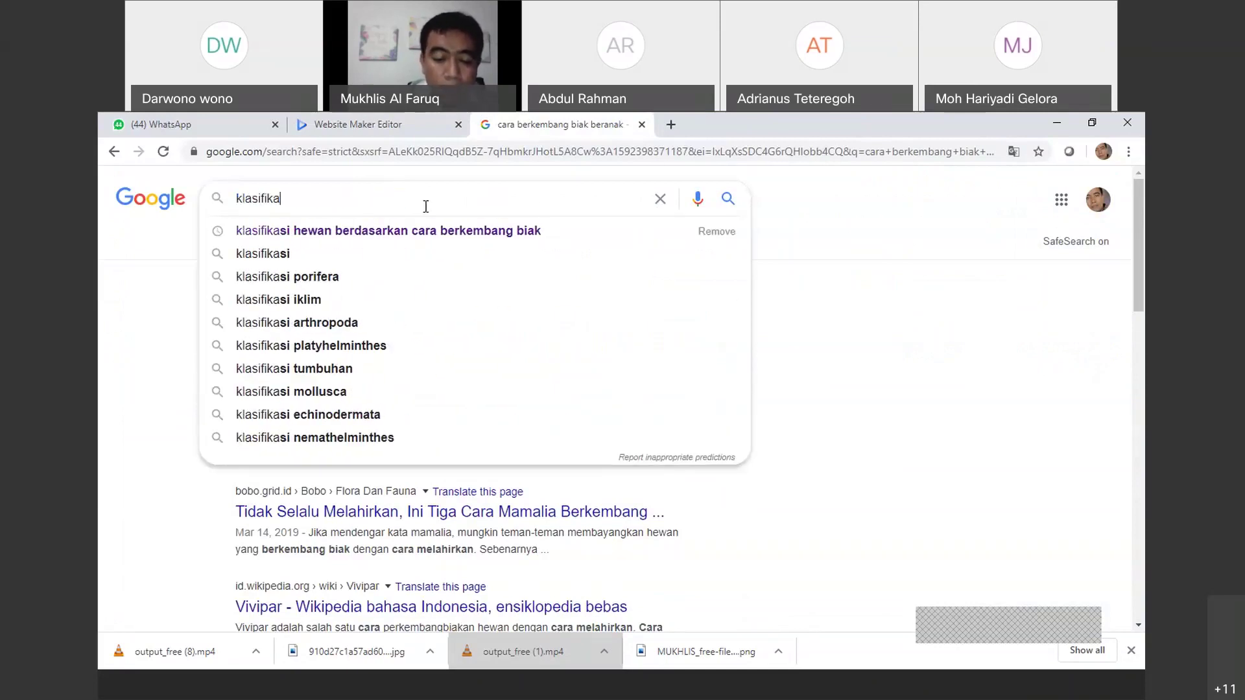
{"action": "type", "text": "si berdasarkan"}
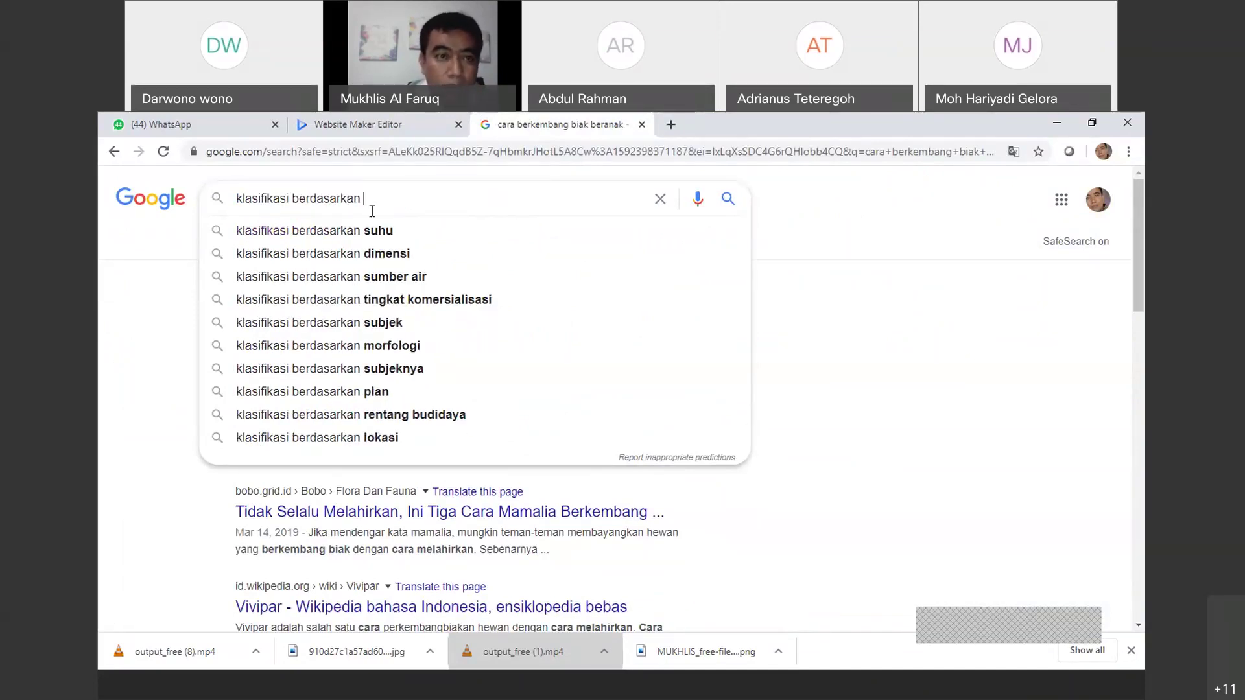
{"action": "left_click", "coordinate": [294, 199]}
{"action": "type", "text": "hewan"}
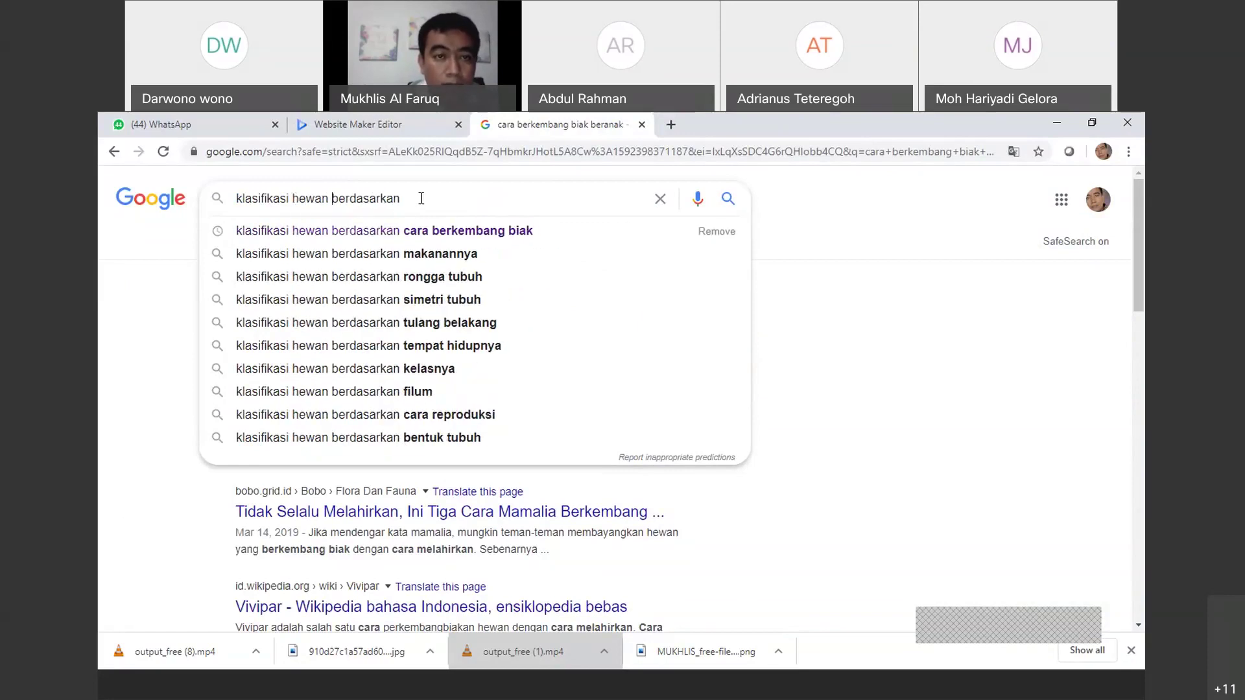
{"action": "left_click", "coordinate": [431, 253]}
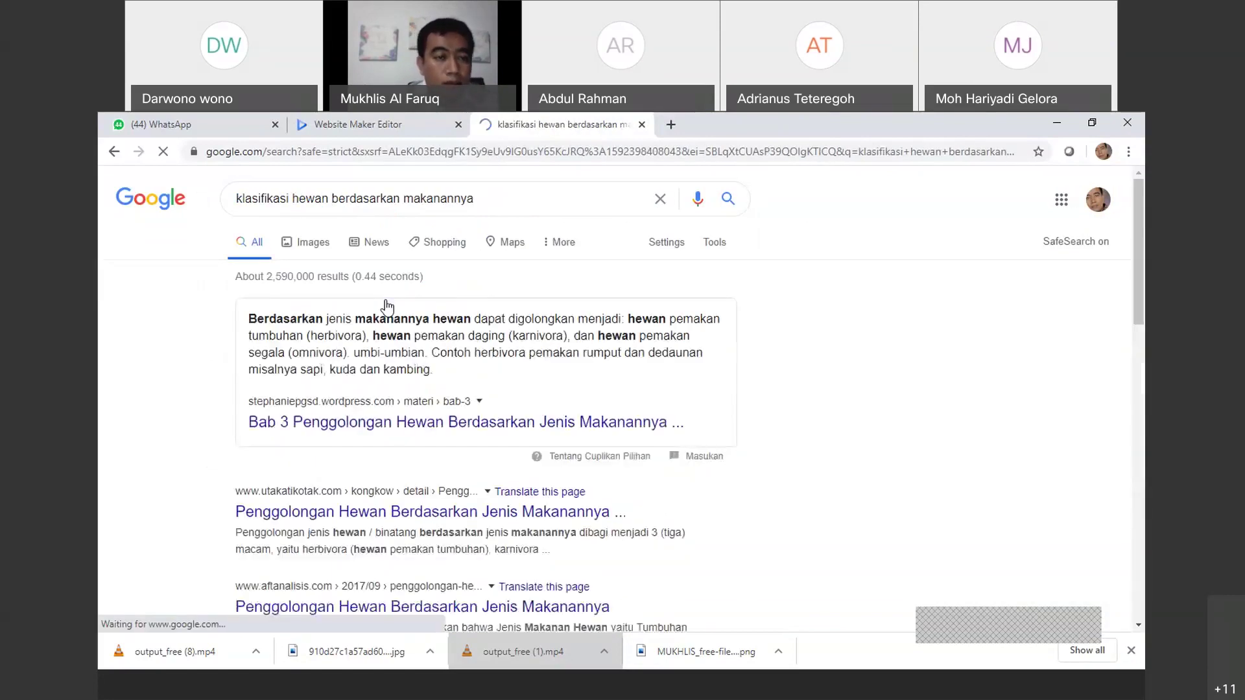
Copy the featured snippet's text on animal food types and paste it over the selected Makanan Hewan description in the website editor
{"action": "left_click_drag", "start_coordinate": [248, 319], "coordinate": [448, 374]}
{"action": "key", "text": "ctrl+c"}
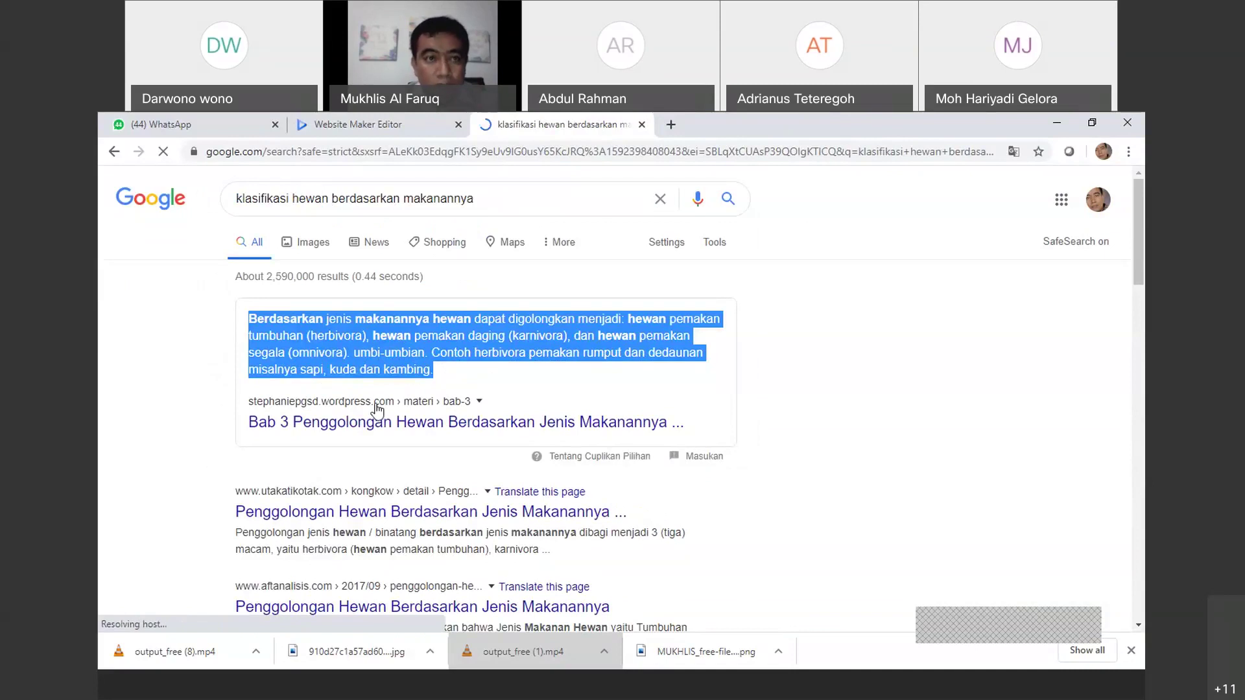
{"action": "left_click", "coordinate": [367, 127]}
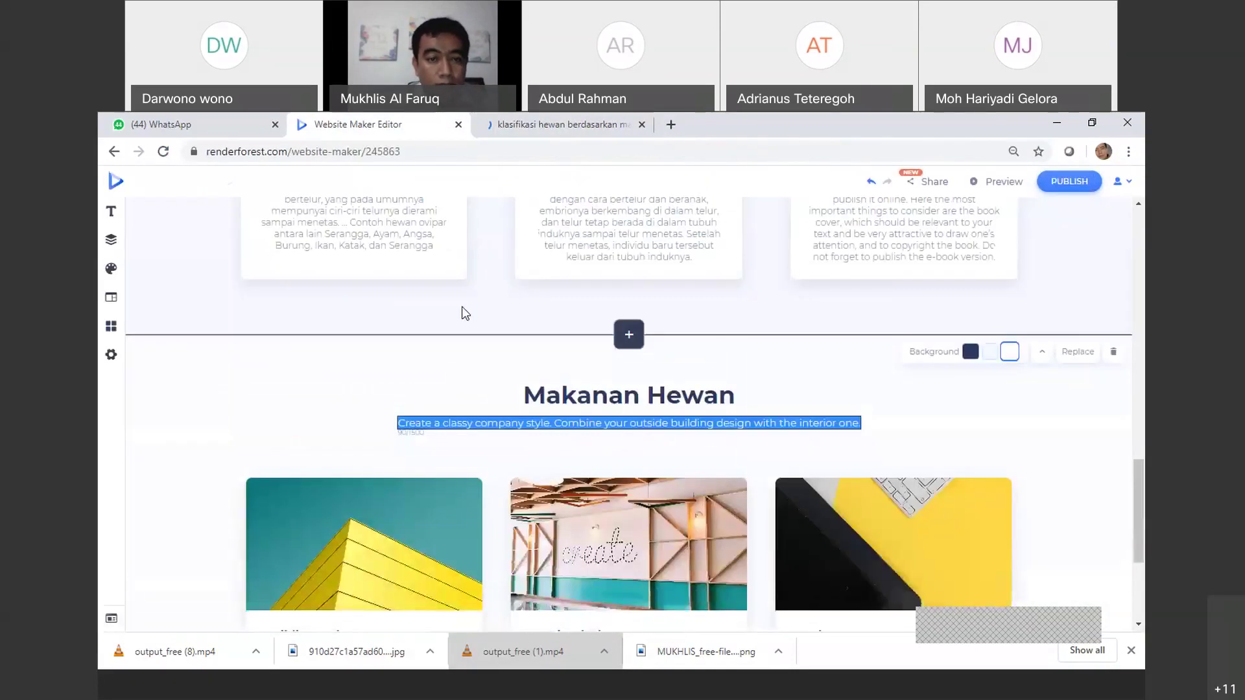
{"action": "key", "text": "ctrl+v"}
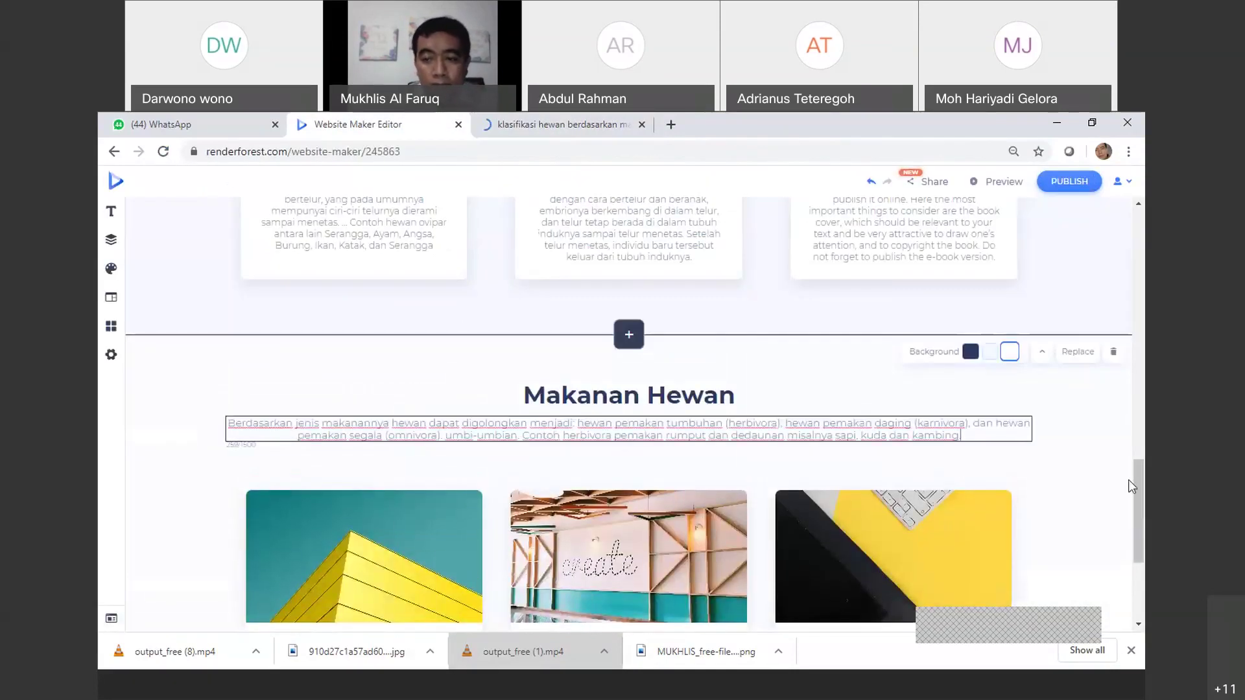
Replace the first Makanan Hewan card's picture with the Herbivora image from the Website folder's Jenis Makanan subfolder, keeping the default crop
{"action": "scroll", "coordinate": [470, 543], "scroll_direction": "down", "scroll_amount": 3}
{"action": "mouse_move", "coordinate": [264, 315]}
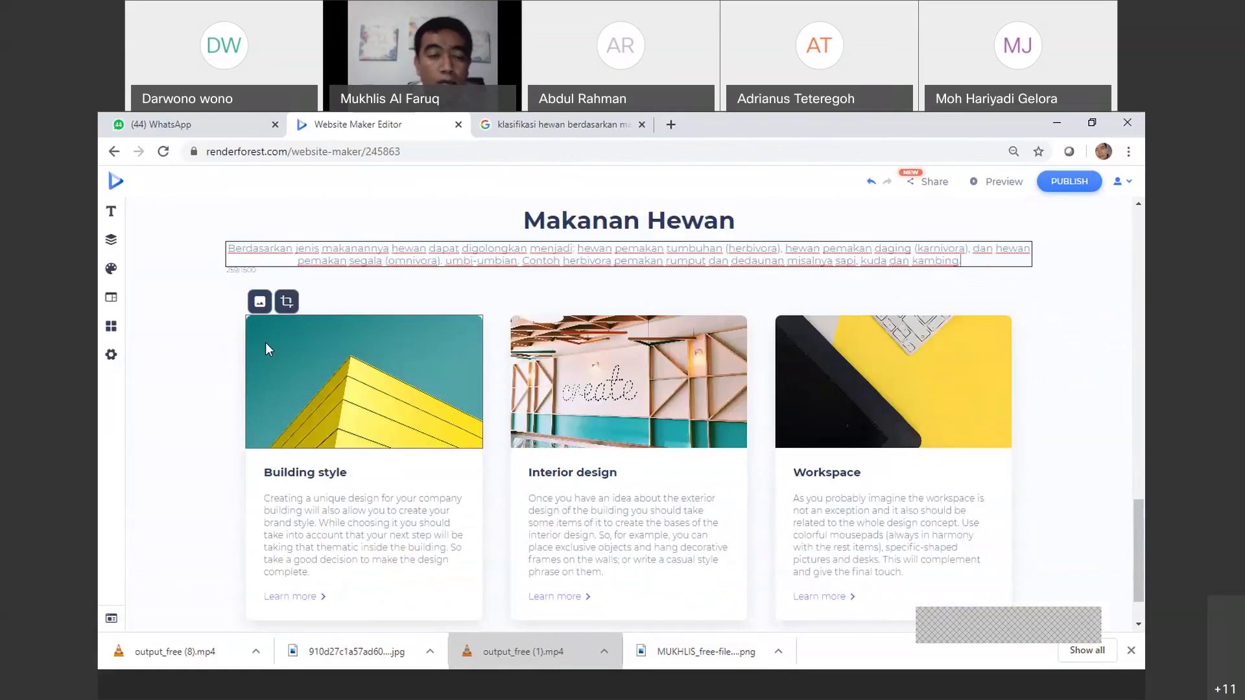
{"action": "left_click", "coordinate": [259, 307]}
{"action": "left_click", "coordinate": [527, 462]}
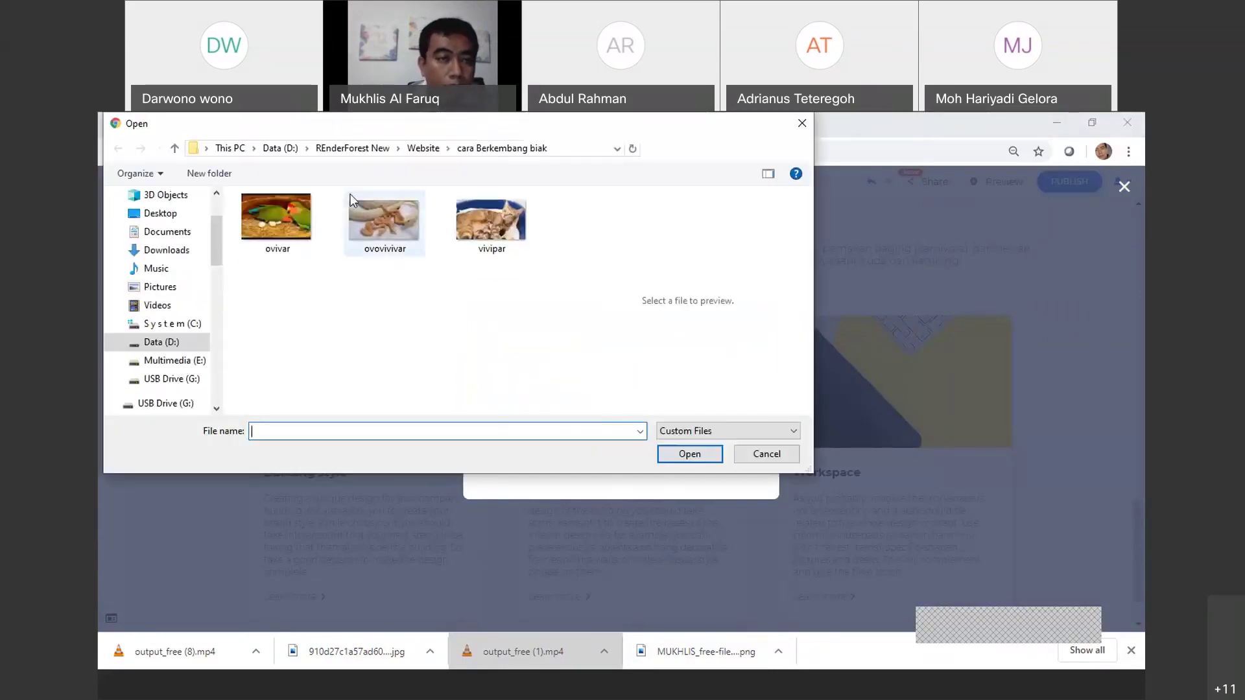
{"action": "left_click", "coordinate": [370, 149]}
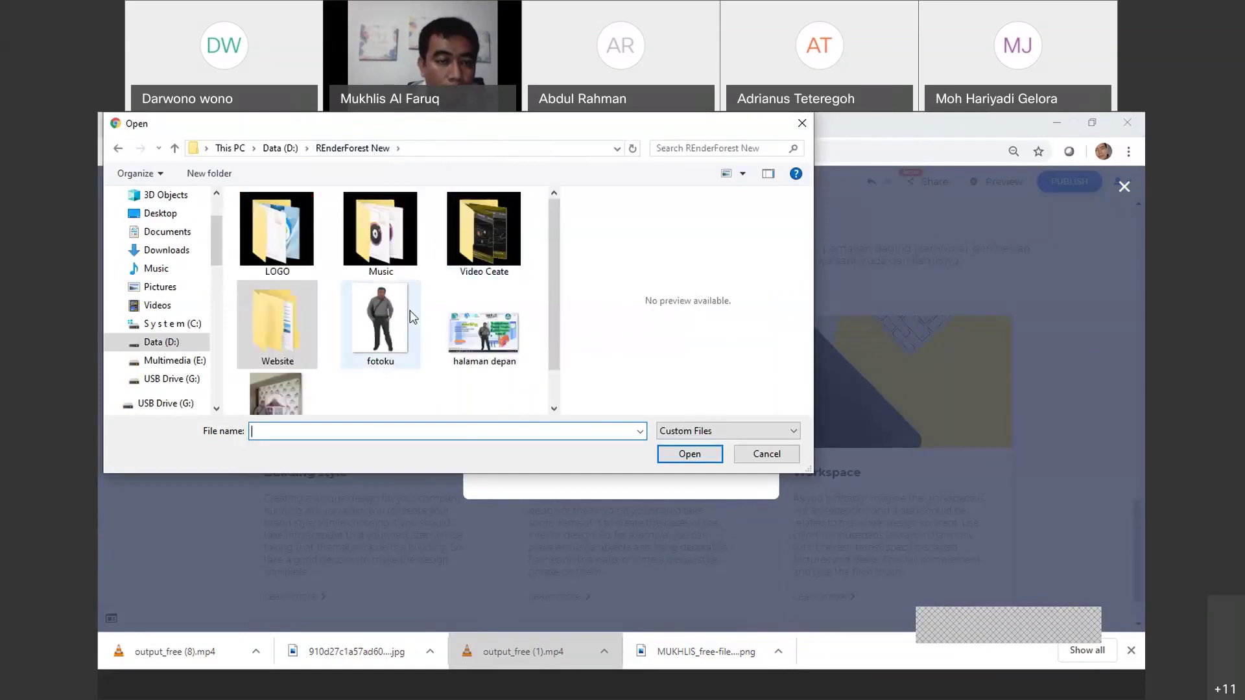
{"action": "double_click", "coordinate": [289, 332]}
{"action": "left_click", "coordinate": [295, 240]}
{"action": "double_click", "coordinate": [282, 239]}
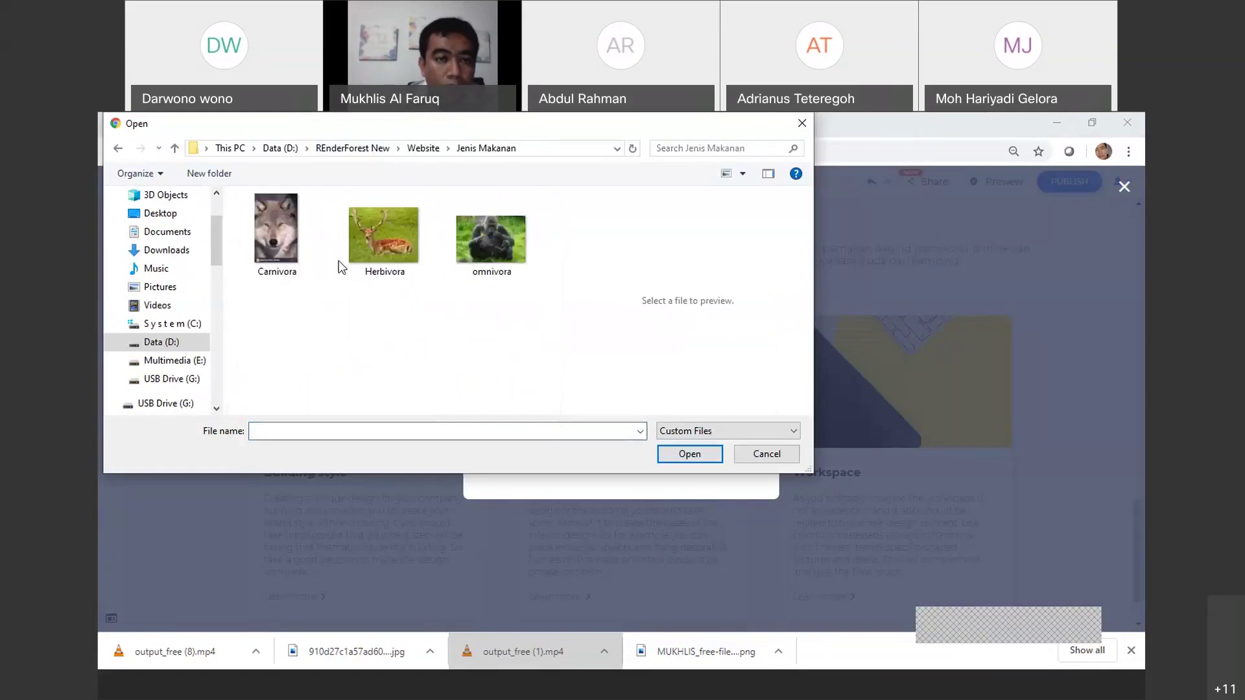
{"action": "left_click", "coordinate": [388, 248]}
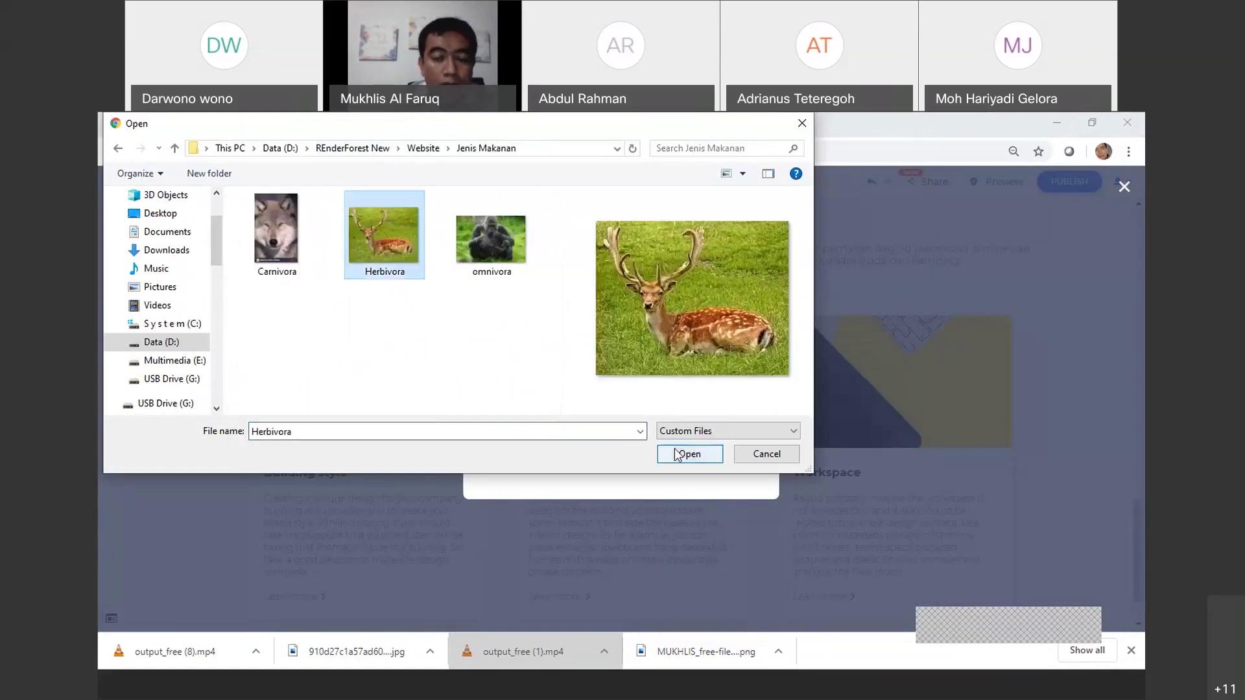
{"action": "left_click", "coordinate": [675, 453]}
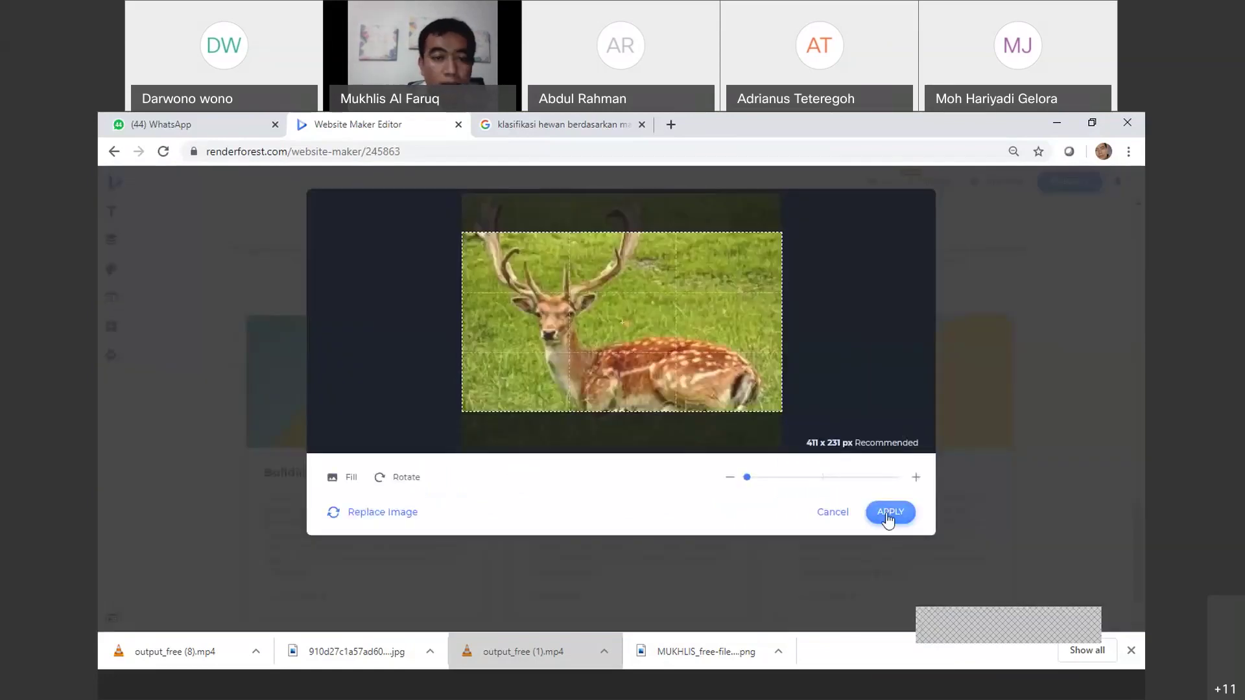
{"action": "left_click", "coordinate": [887, 513]}
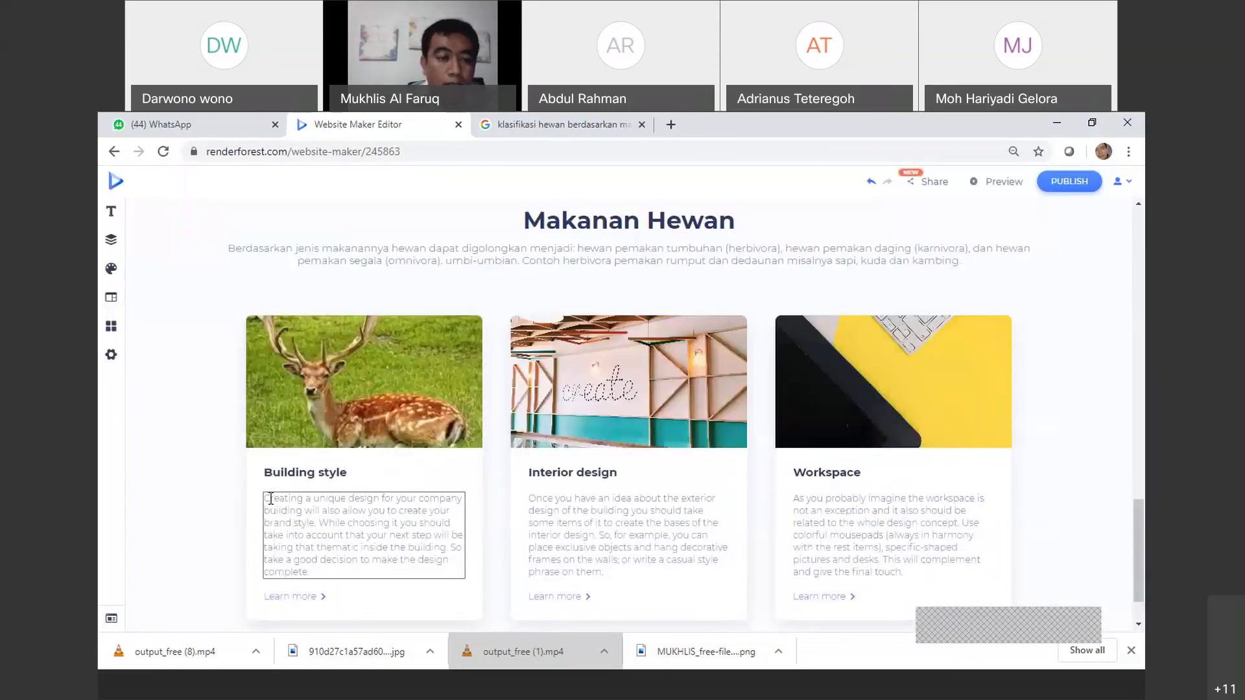
Replace the first card's "Building style" title with "Herbivora"
{"action": "left_click_drag", "start_coordinate": [268, 474], "coordinate": [356, 475]}
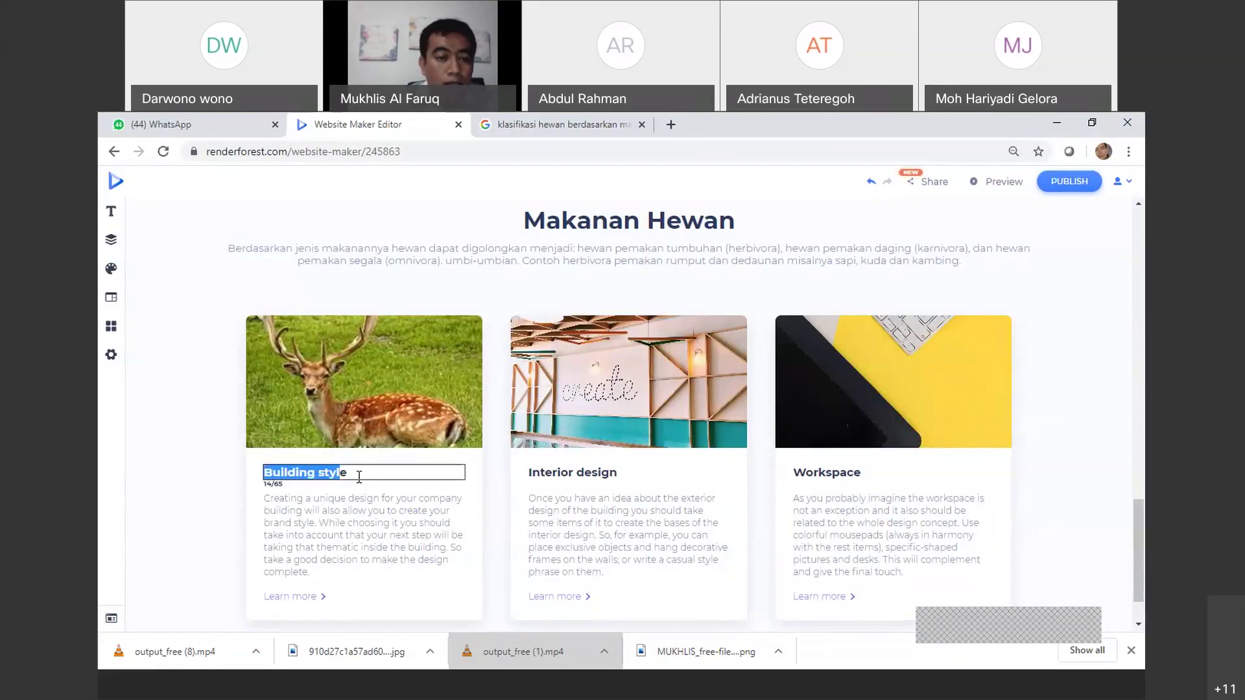
{"action": "type", "text": "Herb"}
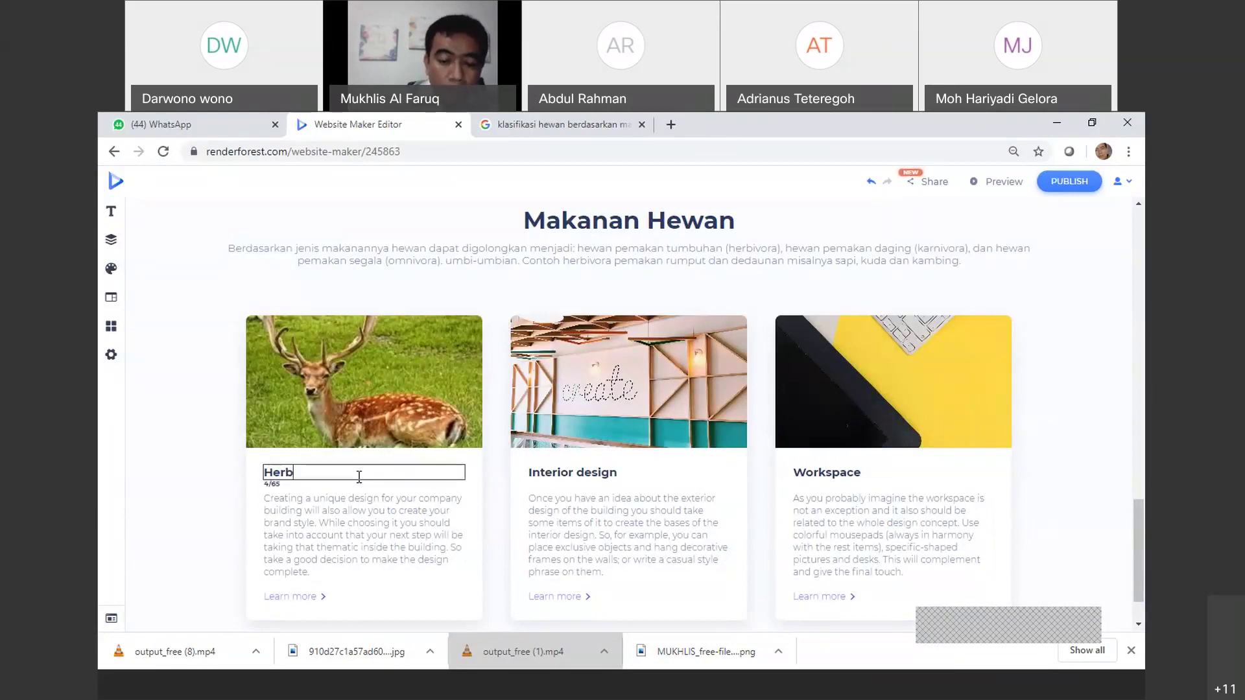
{"action": "type", "text": "ivora"}
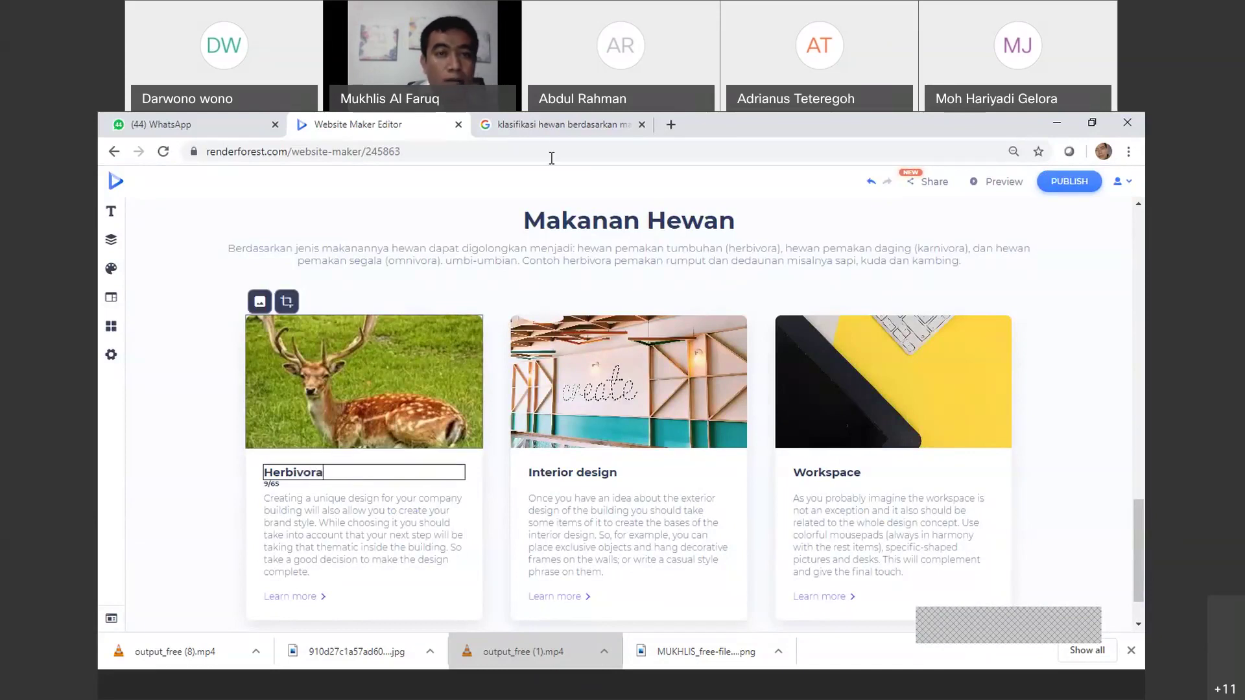
Switch to the Google tab and search for "herbivora adalah"
{"action": "left_click", "coordinate": [507, 130]}
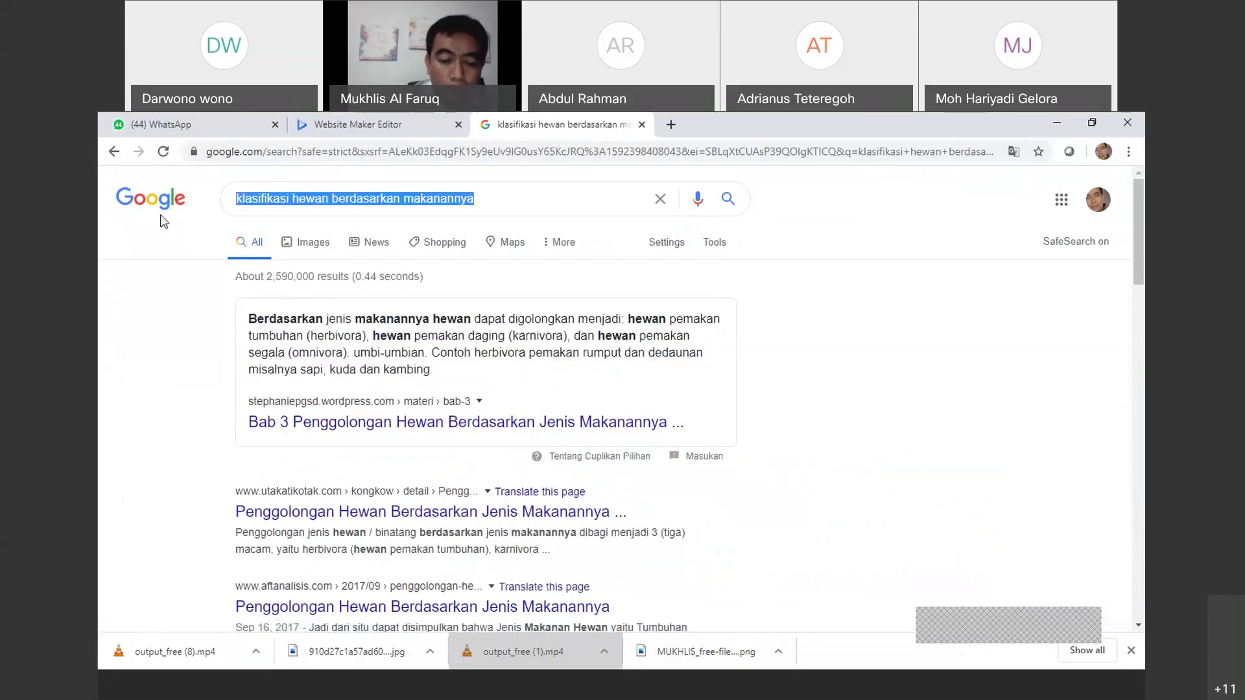
{"action": "type", "text": "Her"}
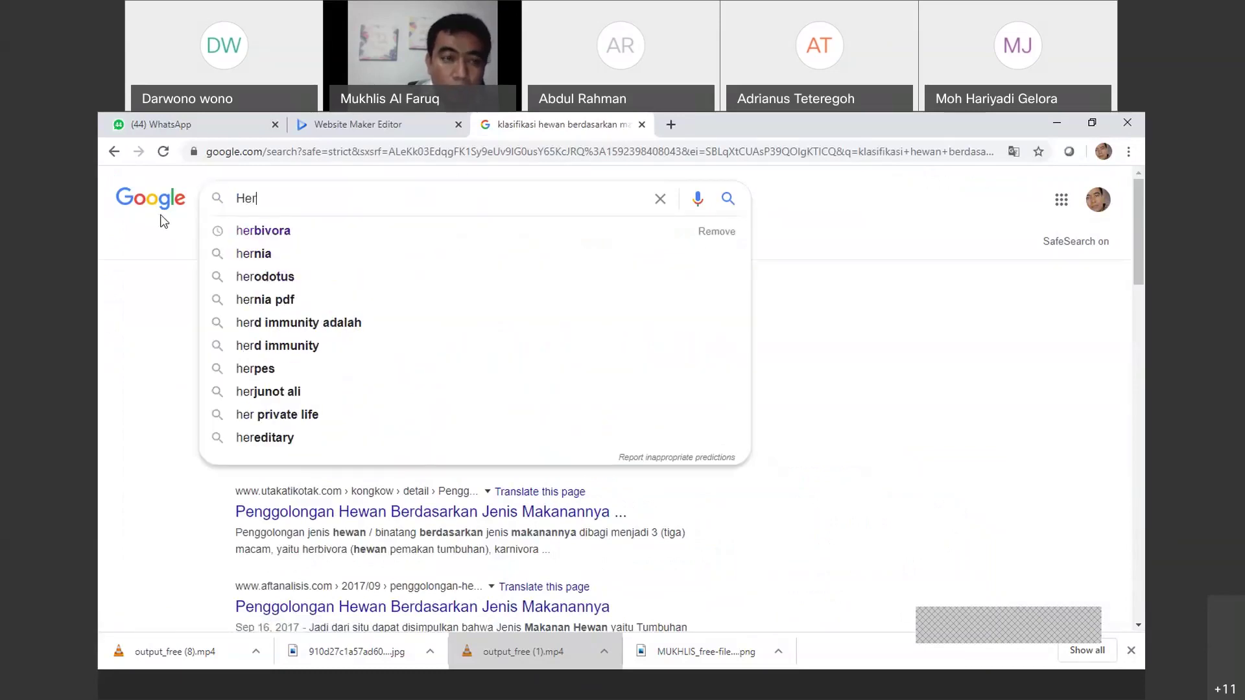
{"action": "type", "text": "bi"}
{"action": "left_click", "coordinate": [278, 253]}
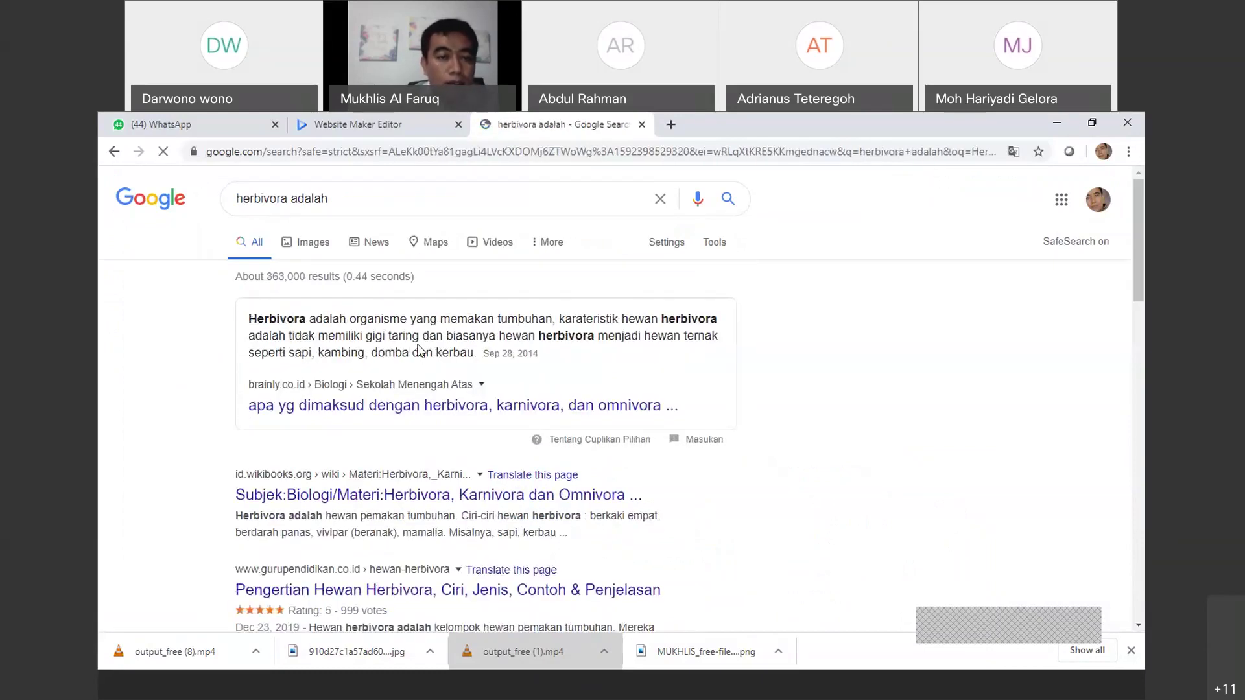
Copy the featured snippet's herbivore definition and paste it over the Herbivora card's description in the website editor
{"action": "triple_click", "coordinate": [420, 350]}
{"action": "key", "text": "ctrl+c"}
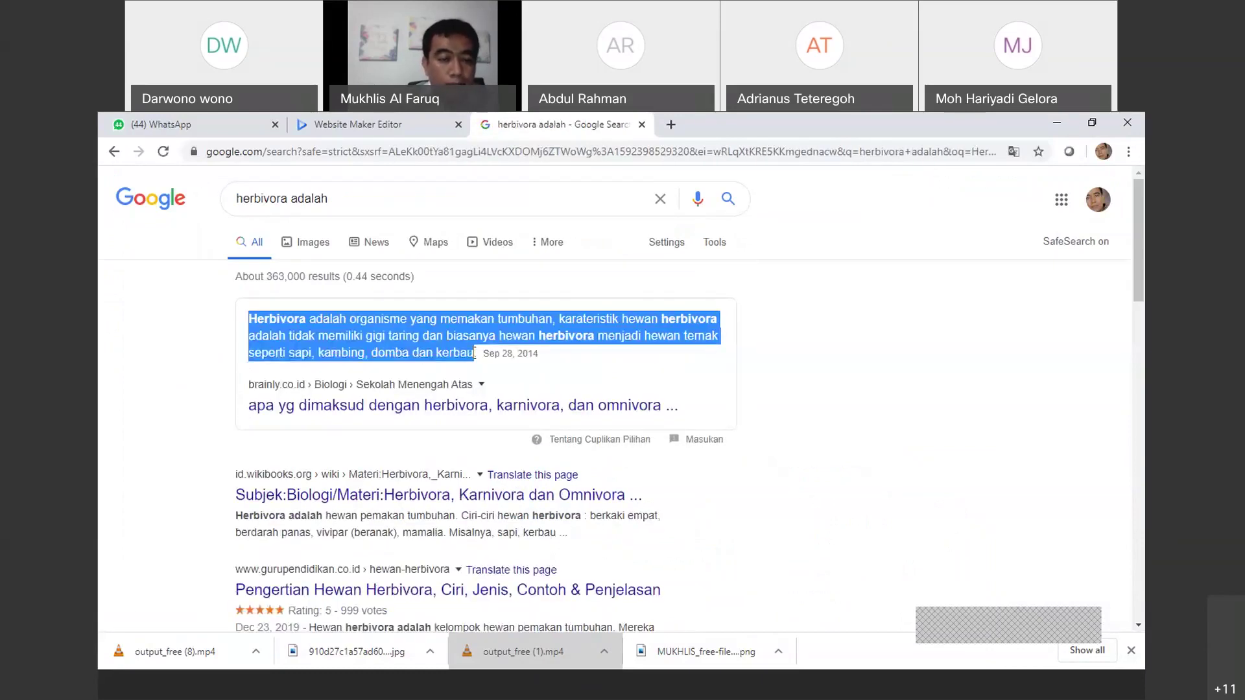
{"action": "left_click", "coordinate": [369, 120]}
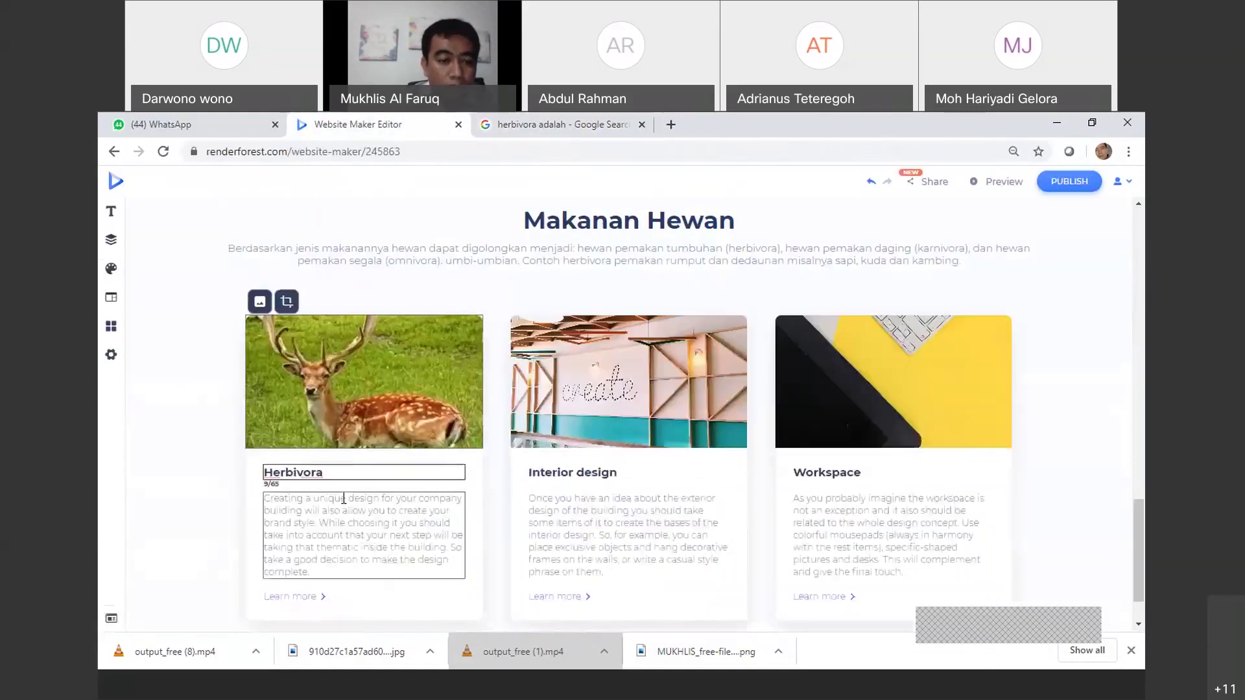
{"action": "left_click_drag", "start_coordinate": [264, 498], "coordinate": [381, 576]}
{"action": "key", "text": "ctrl+v"}
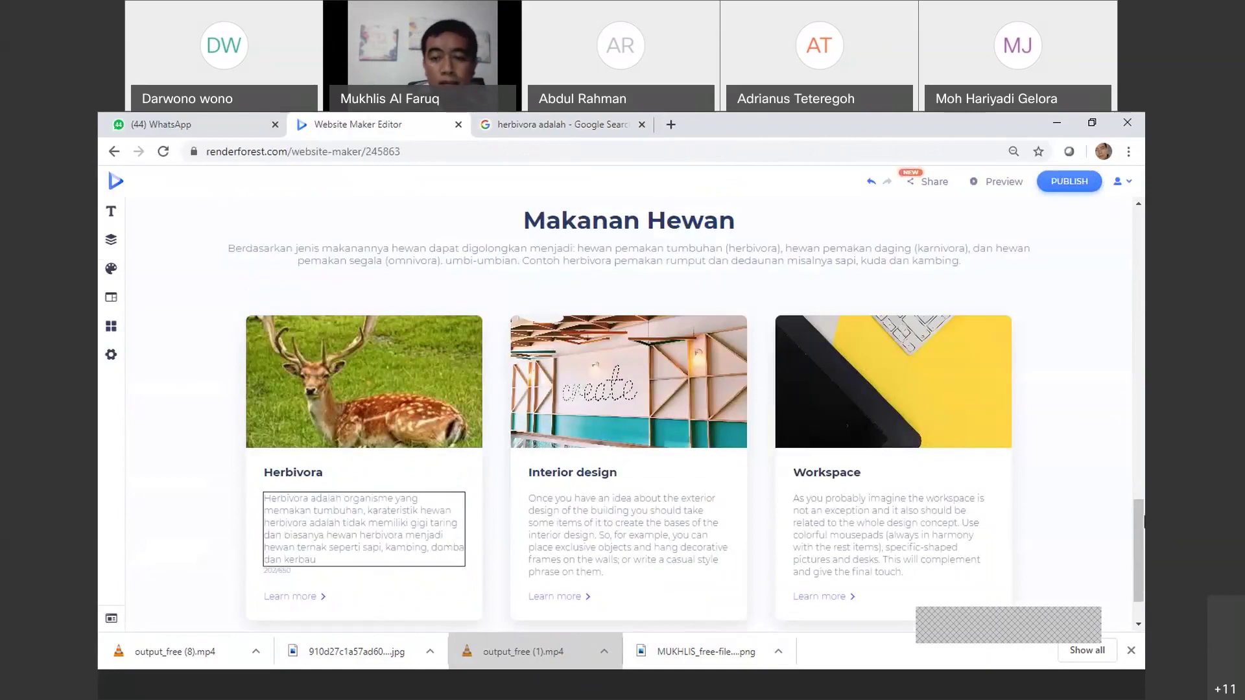
Change the Herbivora card's "Learn more" link text to "Video Herbivora" and choose External link as its type, with the address field ready for input
{"action": "scroll", "coordinate": [556, 583], "scroll_direction": "down", "scroll_amount": 1}
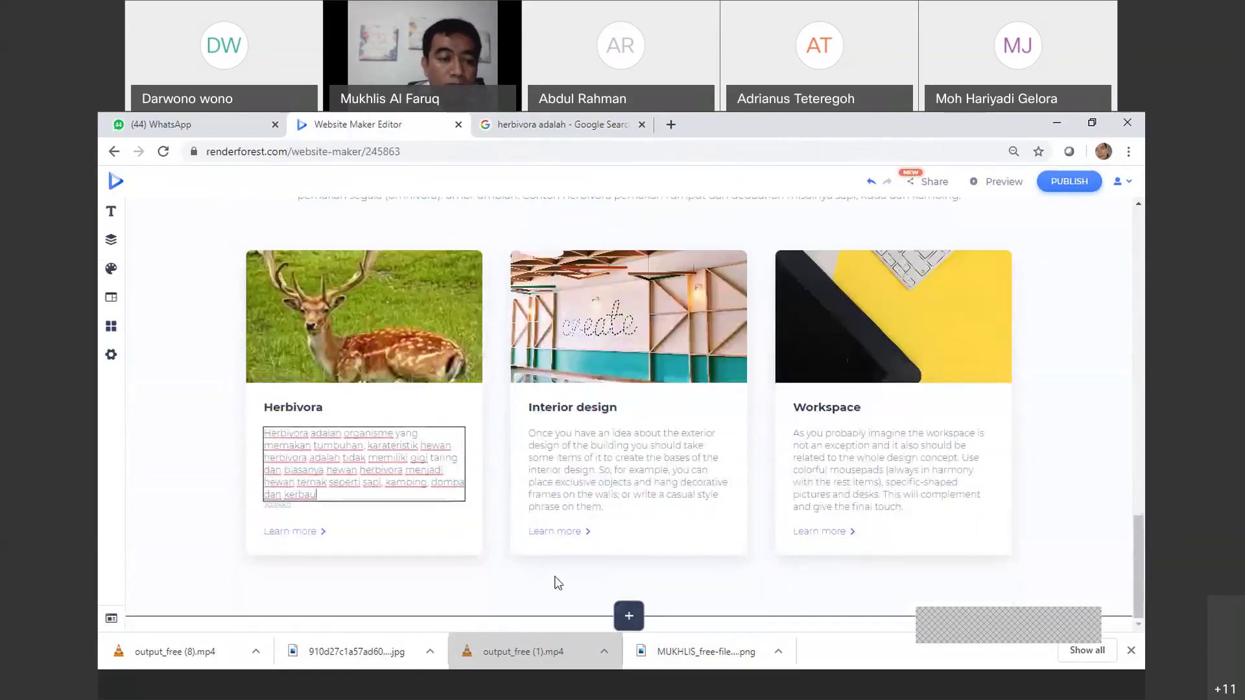
{"action": "mouse_move", "coordinate": [288, 538]}
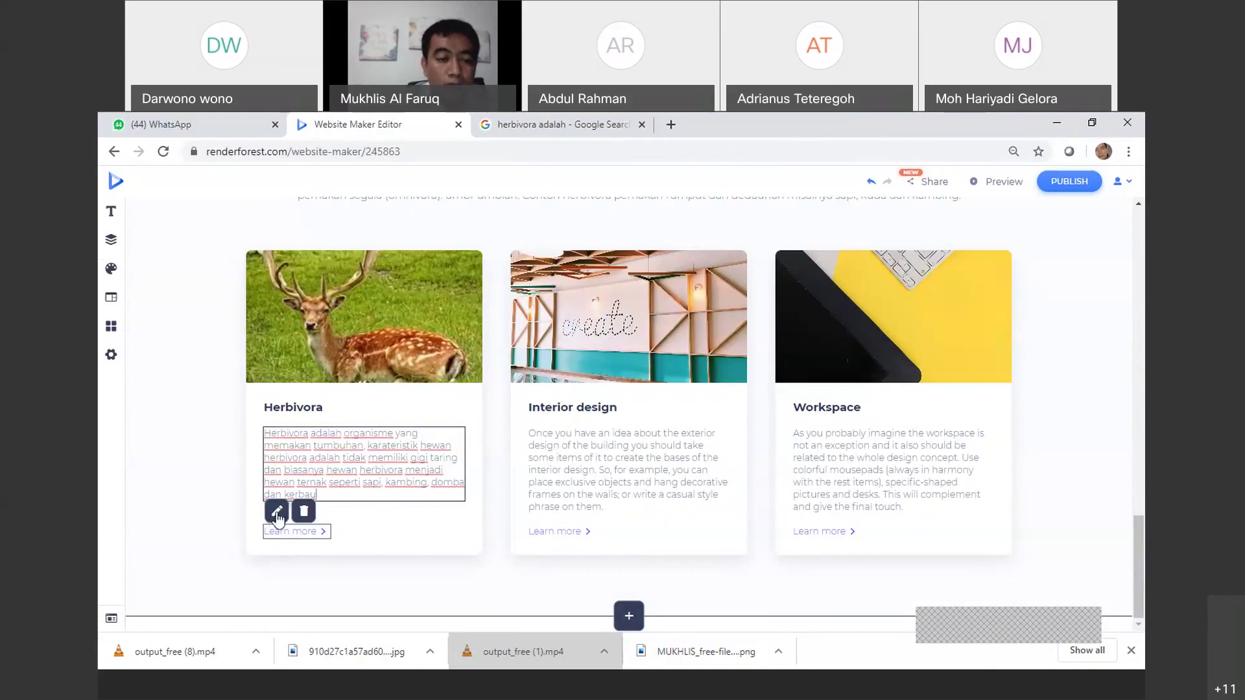
{"action": "left_click", "coordinate": [277, 513]}
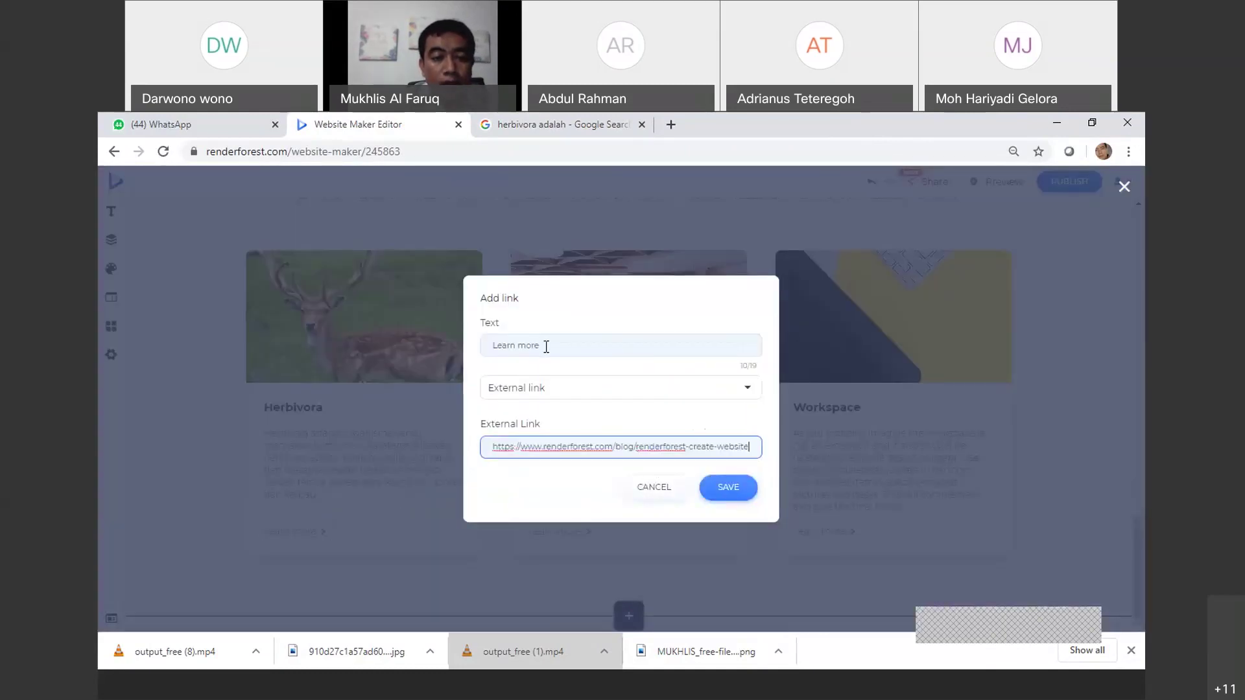
{"action": "left_click_drag", "start_coordinate": [546, 347], "coordinate": [477, 358]}
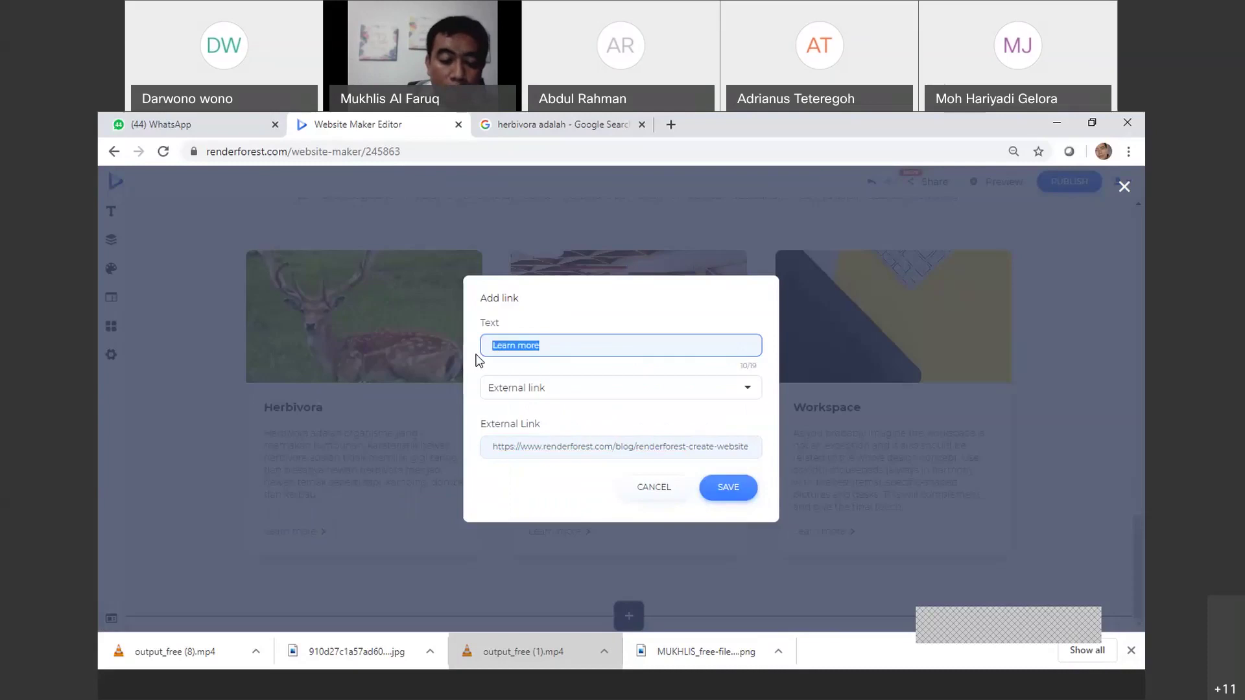
{"action": "type", "text": "Vid"}
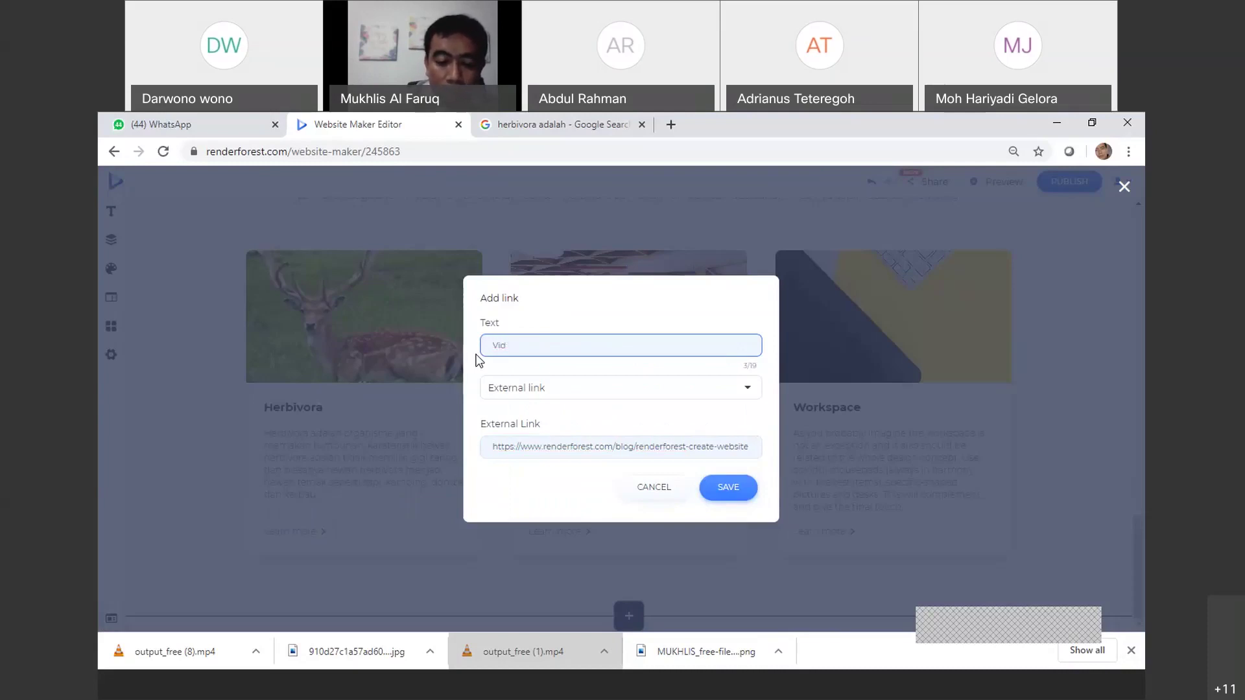
{"action": "type", "text": "eo Herbiovora"}
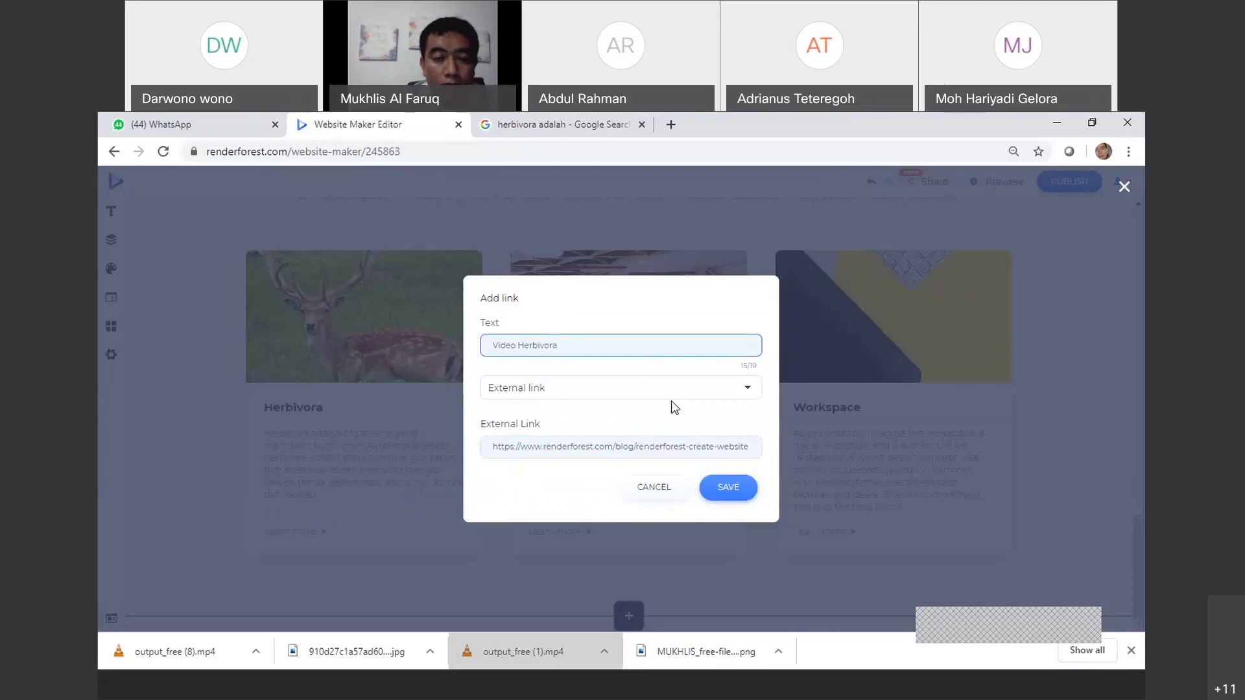
{"action": "left_click", "coordinate": [614, 389]}
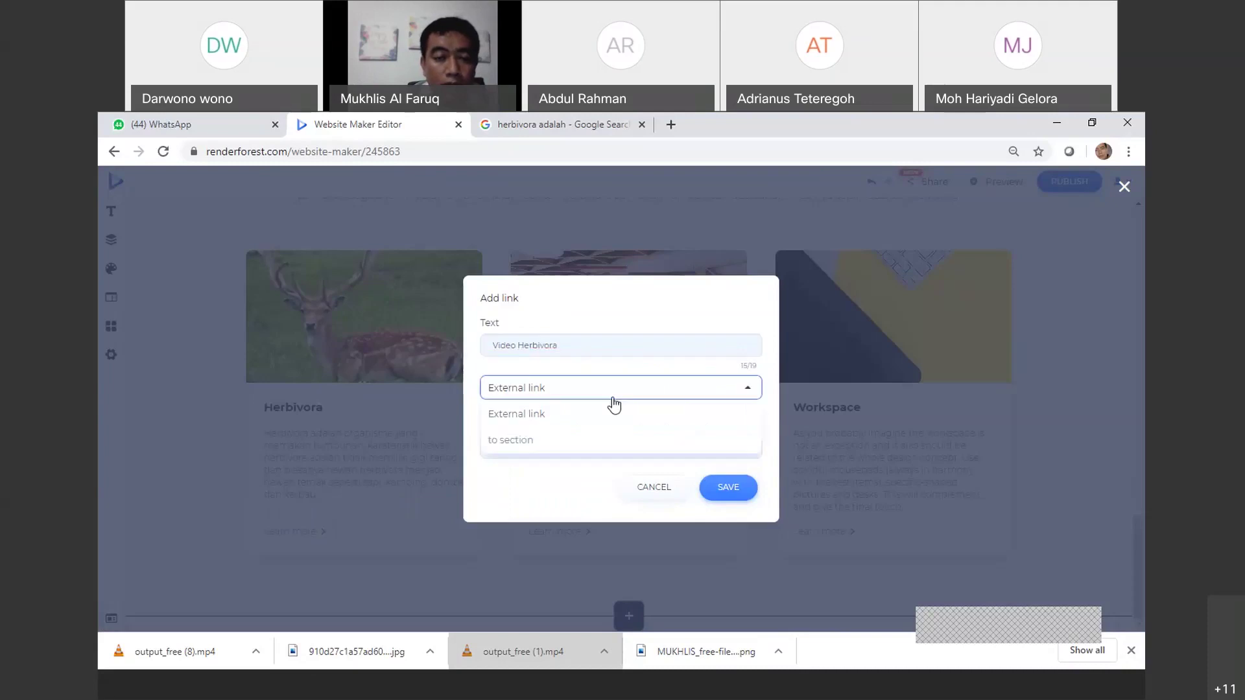
{"action": "left_click", "coordinate": [533, 418]}
{"action": "left_click", "coordinate": [558, 447]}
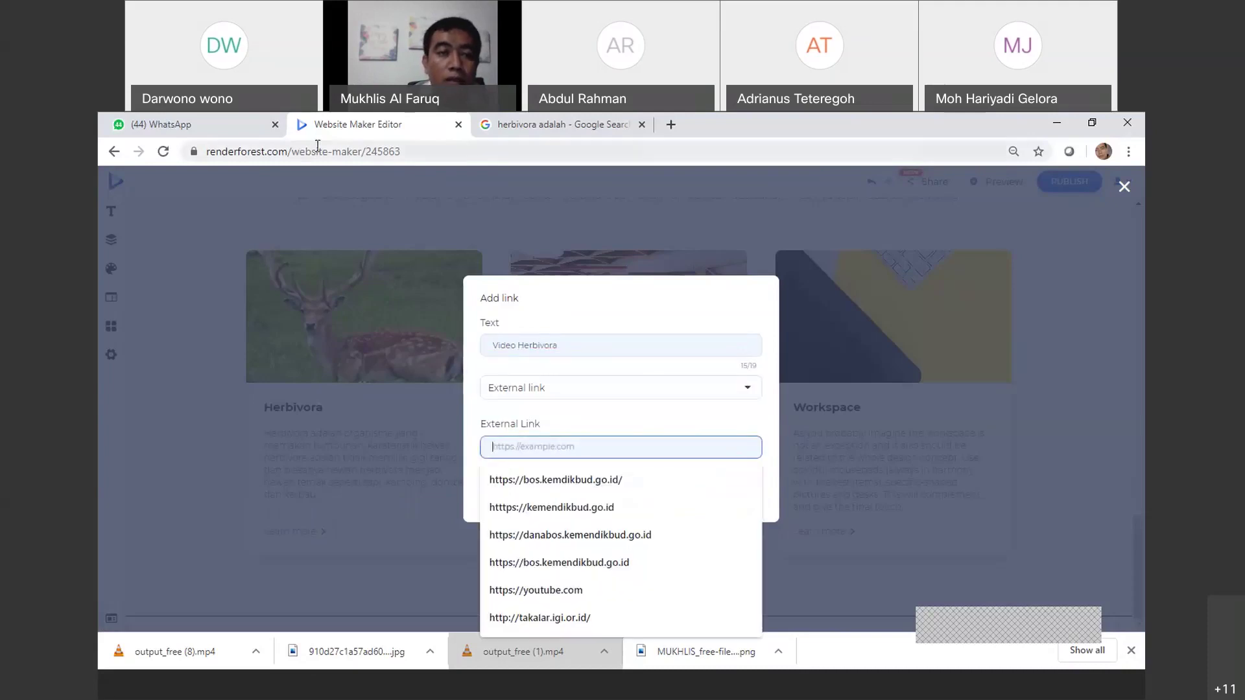
Switch to the Google tab and search for "video hewan herbivora"
{"action": "left_click", "coordinate": [503, 132]}
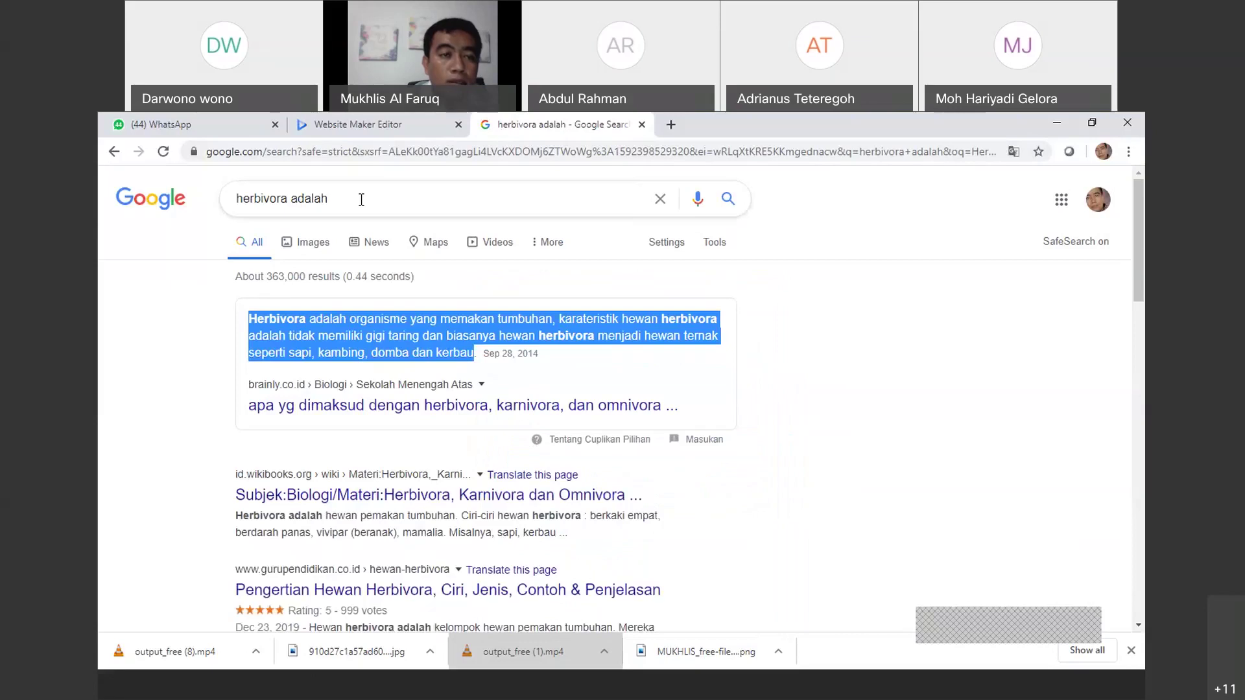
{"action": "left_click_drag", "start_coordinate": [361, 198], "coordinate": [178, 212]}
{"action": "type", "text": "vi"}
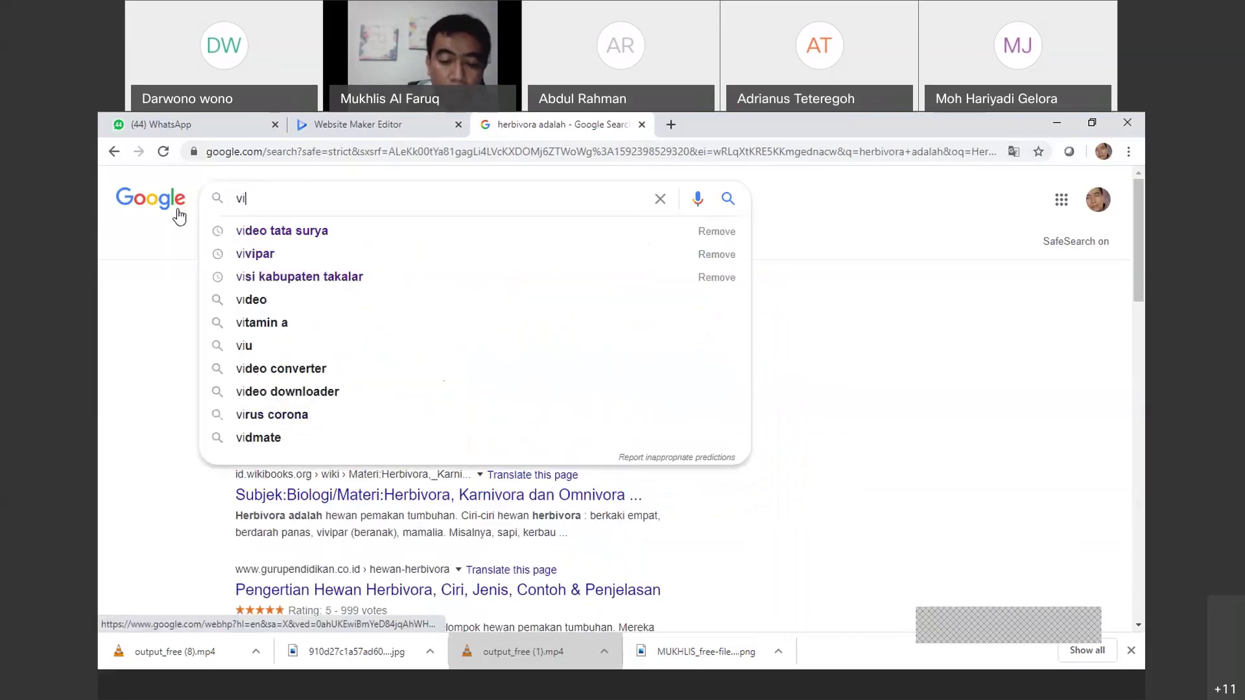
{"action": "type", "text": "deo Hervira"}
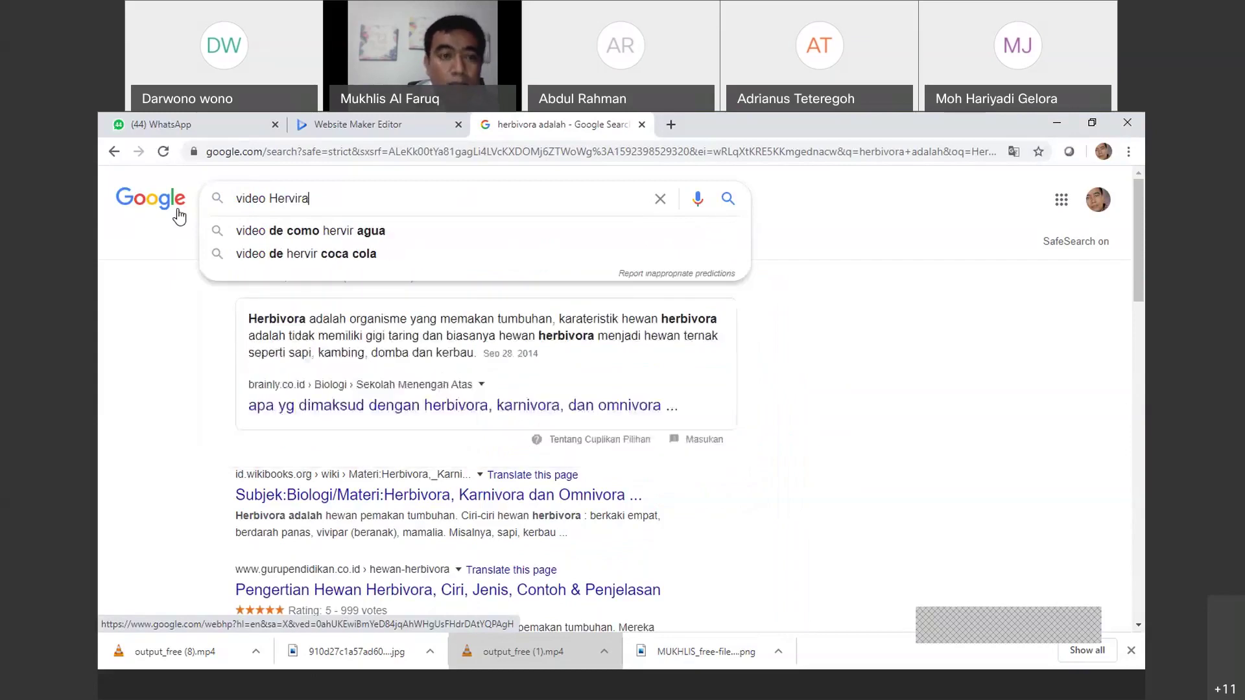
{"action": "key", "text": "Return"}
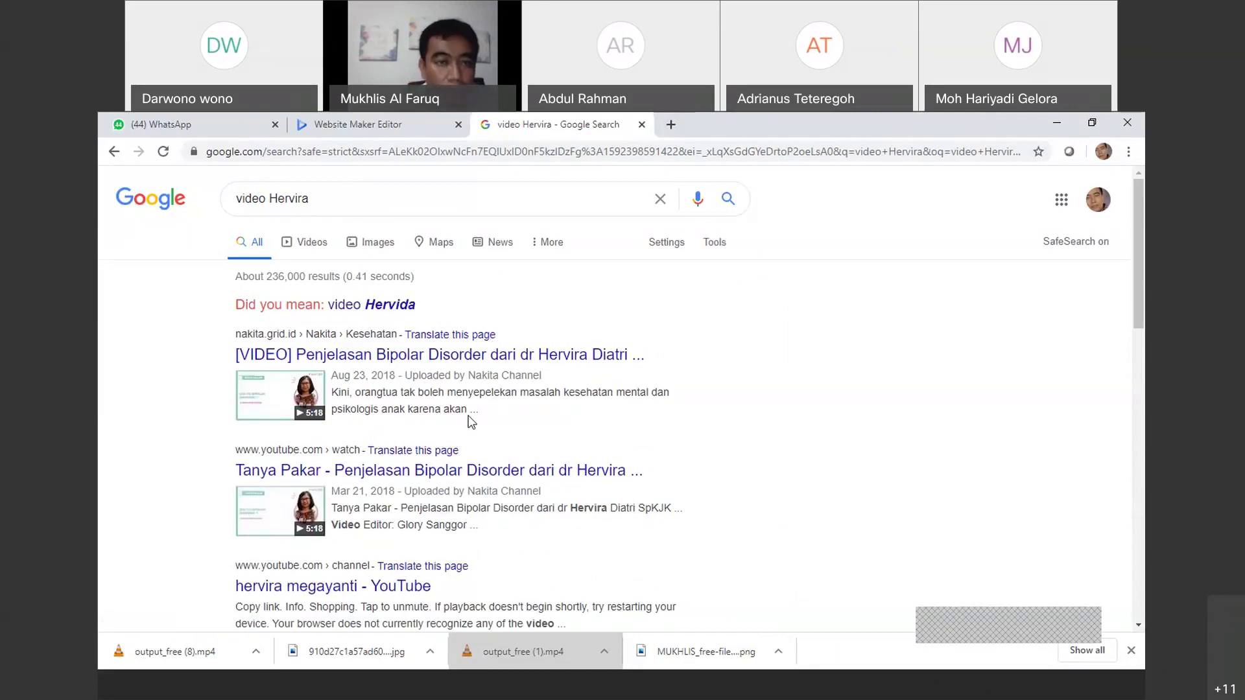
{"action": "left_click_drag", "start_coordinate": [315, 199], "coordinate": [292, 203]}
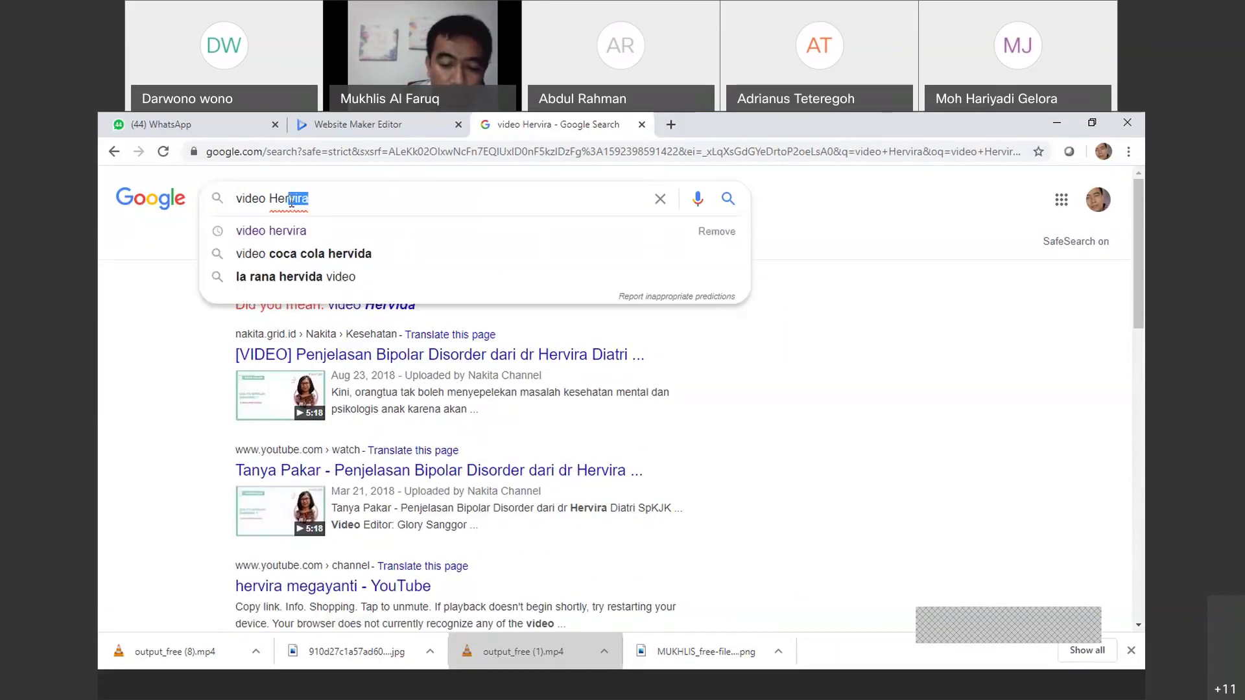
{"action": "type", "text": "bivora"}
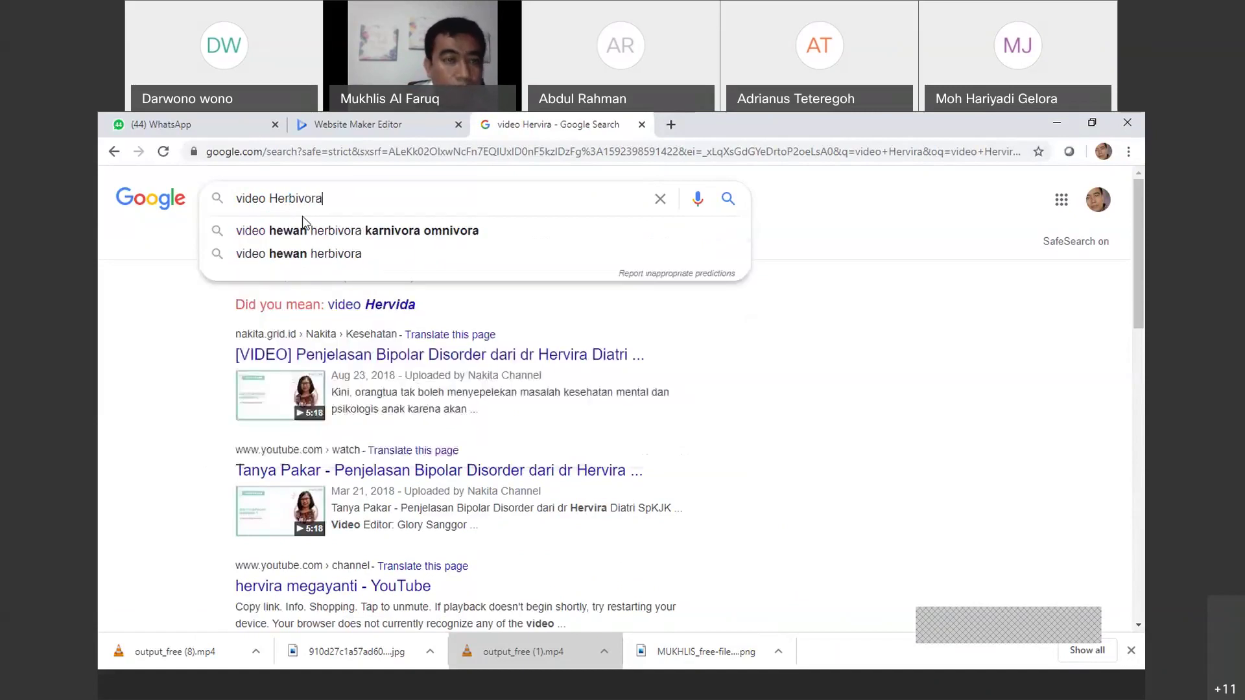
{"action": "left_click", "coordinate": [306, 254]}
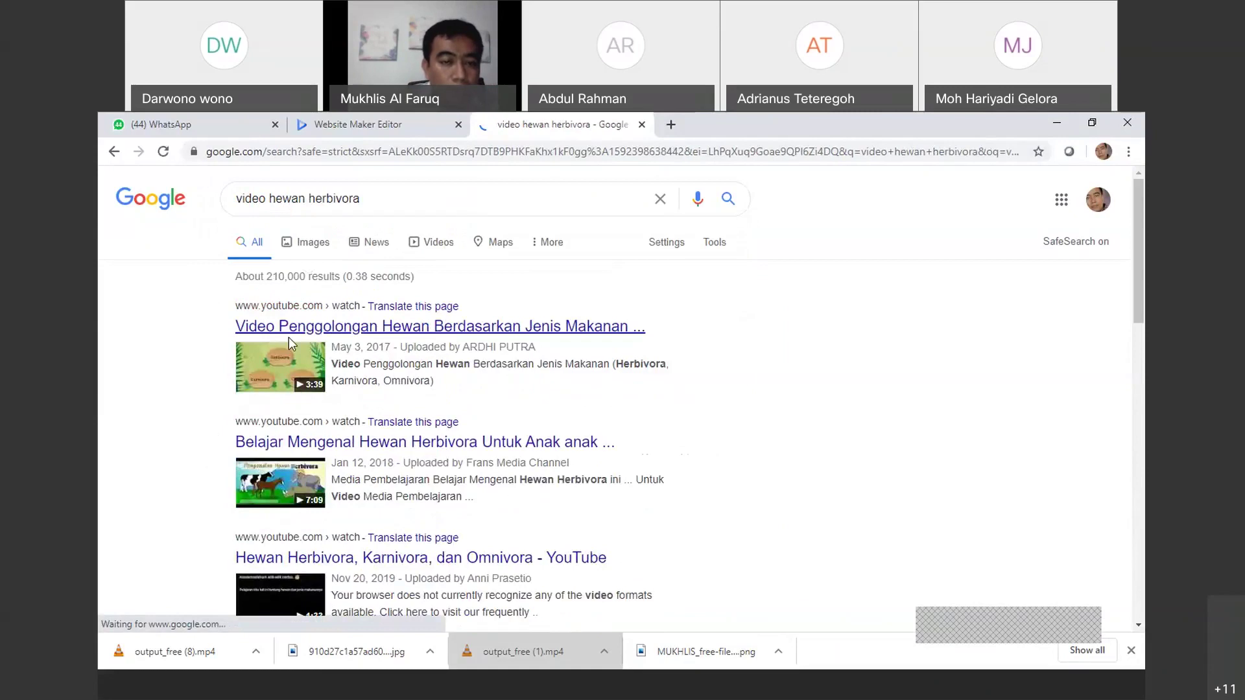
Open the YouTube result "Belajar Mengenal Hewan Herbivora Untuk Anak anak" and copy its full web address
{"action": "left_click", "coordinate": [270, 471]}
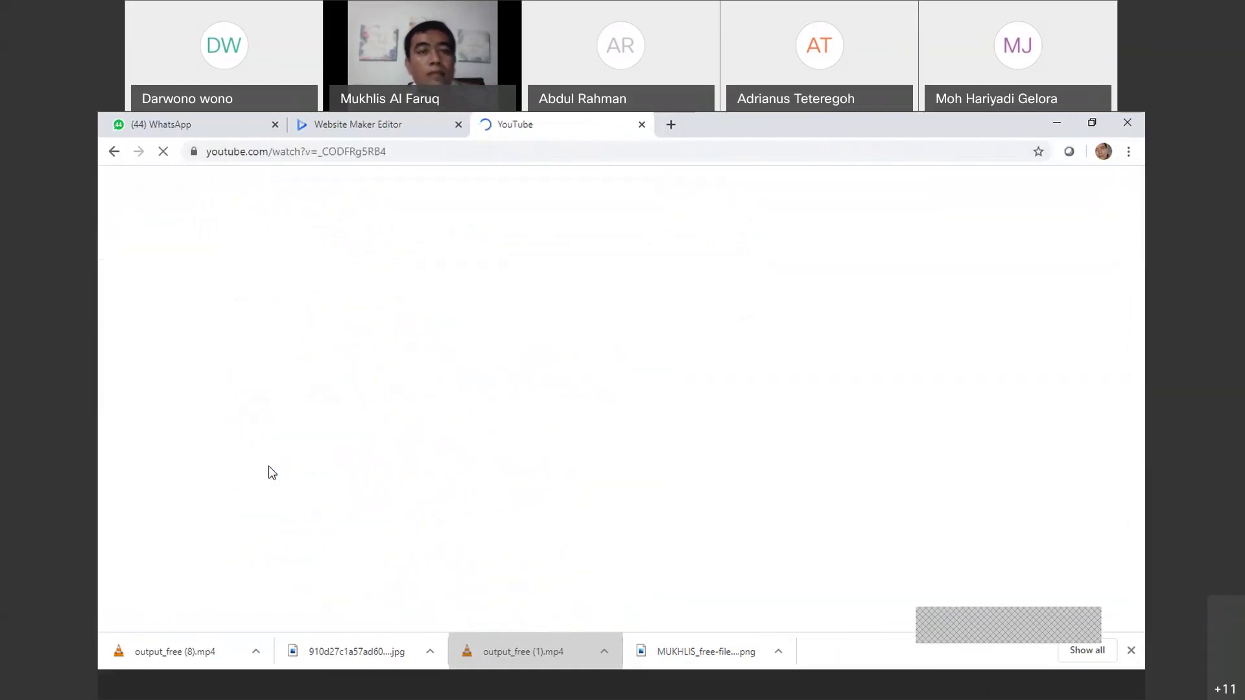
{"action": "left_click", "coordinate": [252, 155]}
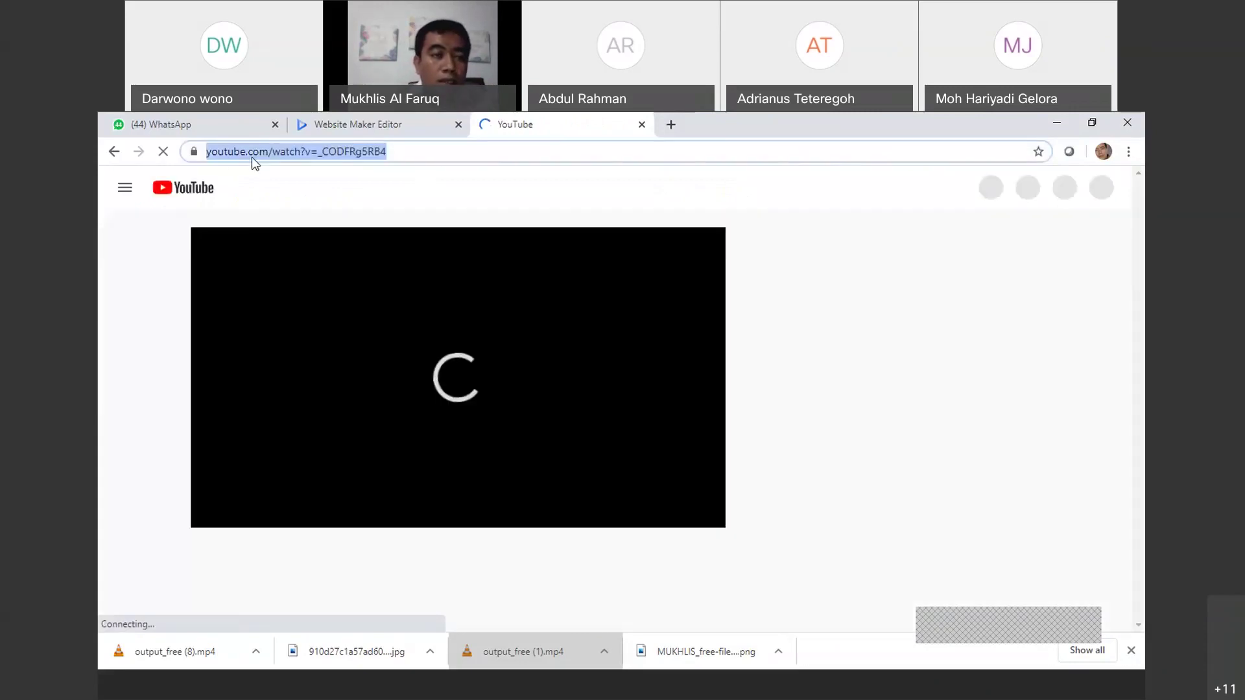
{"action": "left_click", "coordinate": [397, 148]}
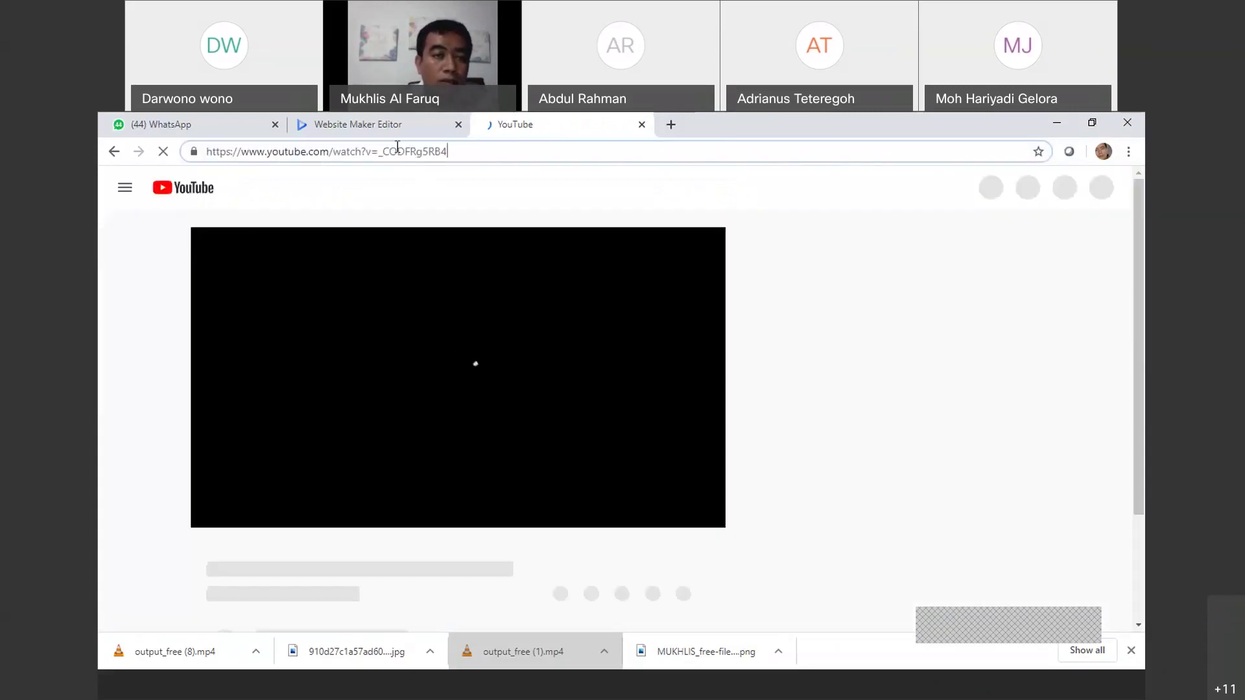
{"action": "key", "text": "ctrl+a"}
{"action": "key", "text": "ctrl+c"}
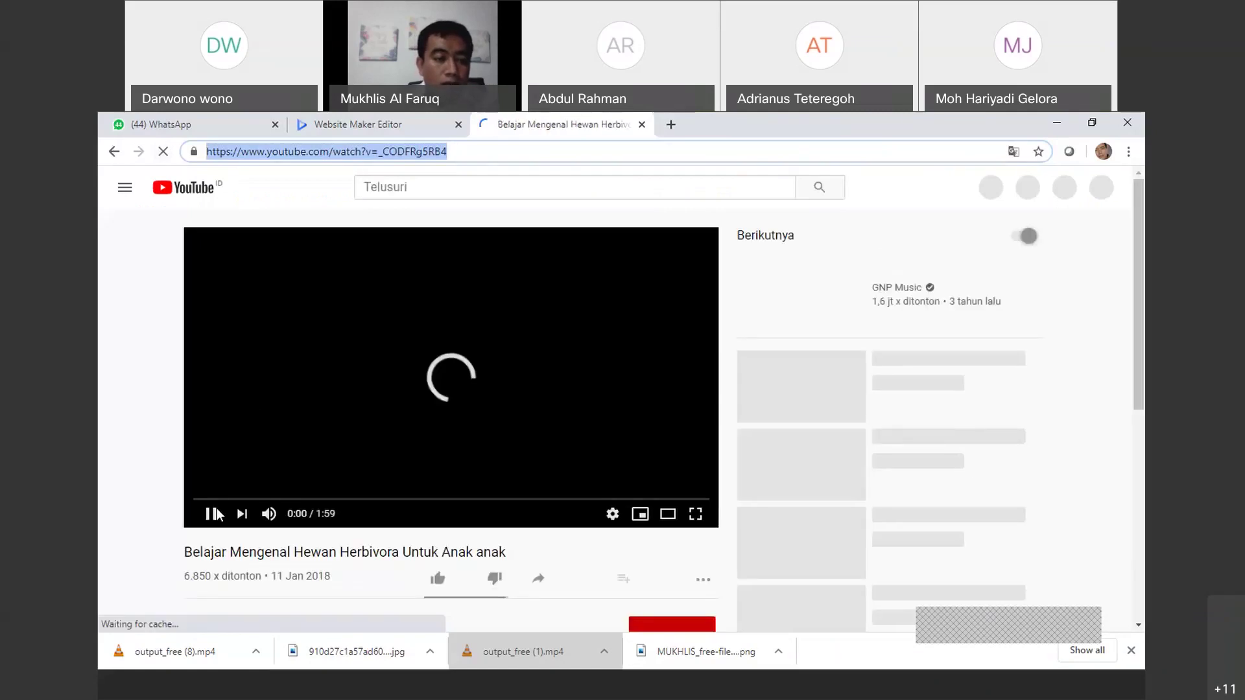
Pause the YouTube video, switch back to the website editor and save the copied video address as the Herbivora card's external link
{"action": "left_click", "coordinate": [216, 514]}
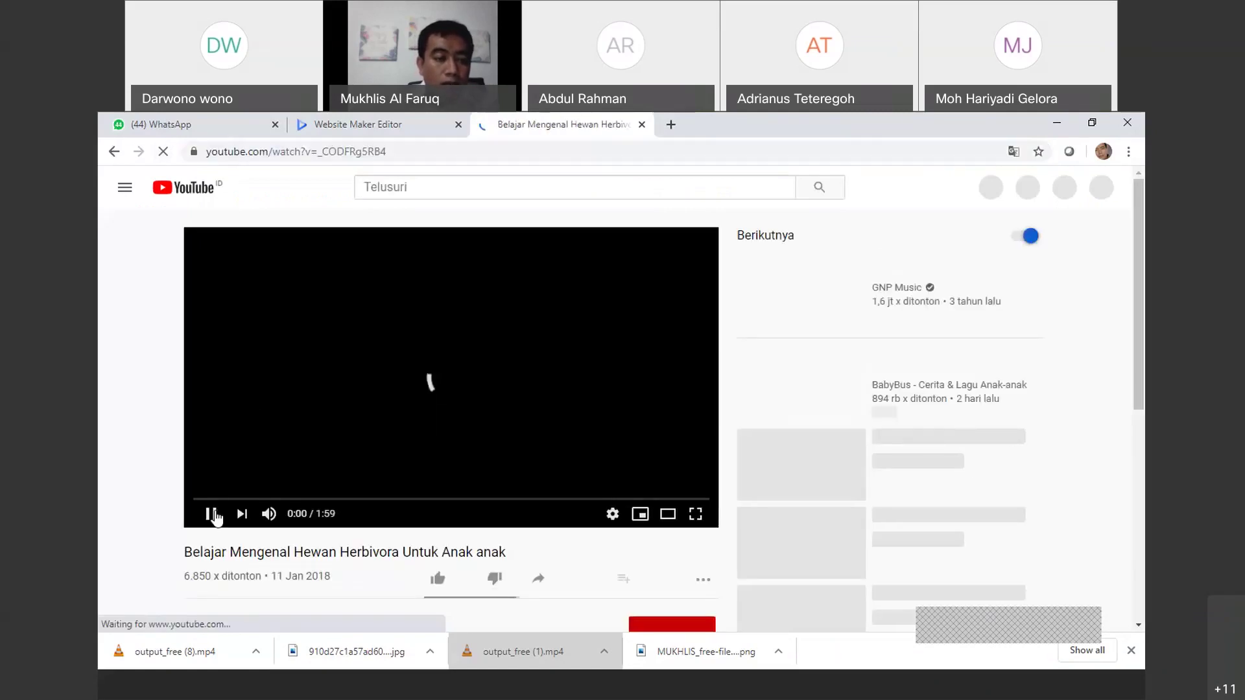
{"action": "left_click", "coordinate": [368, 123]}
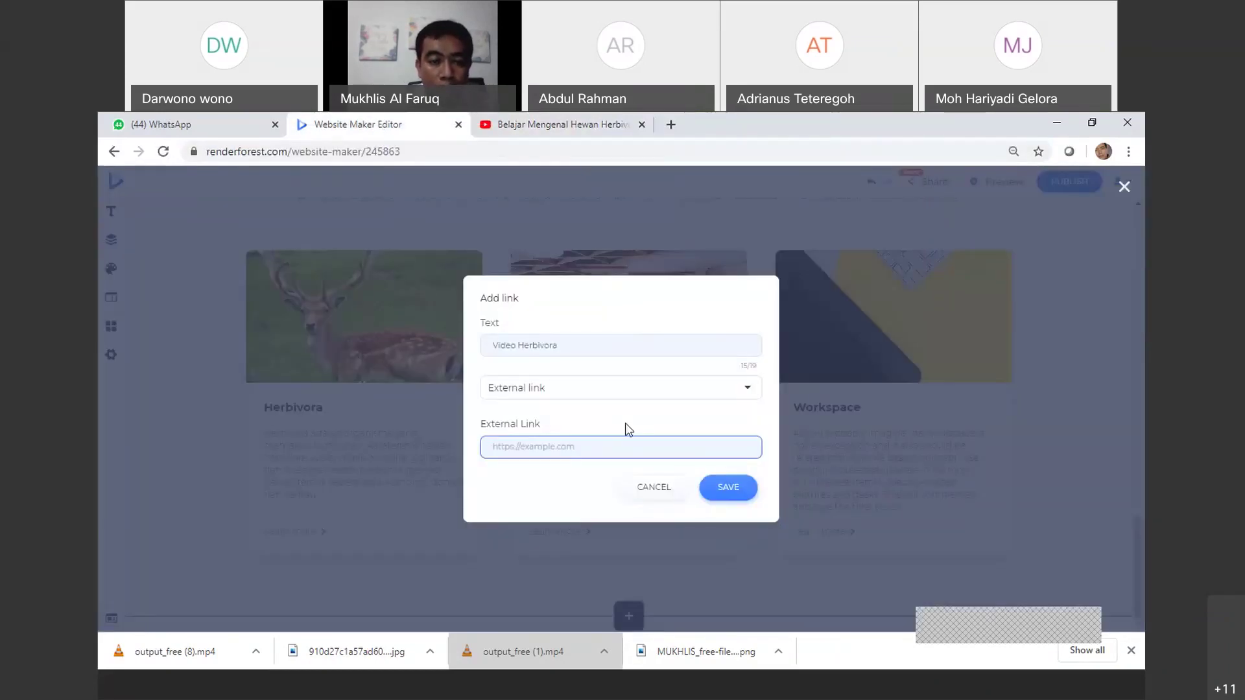
{"action": "left_click", "coordinate": [703, 392]}
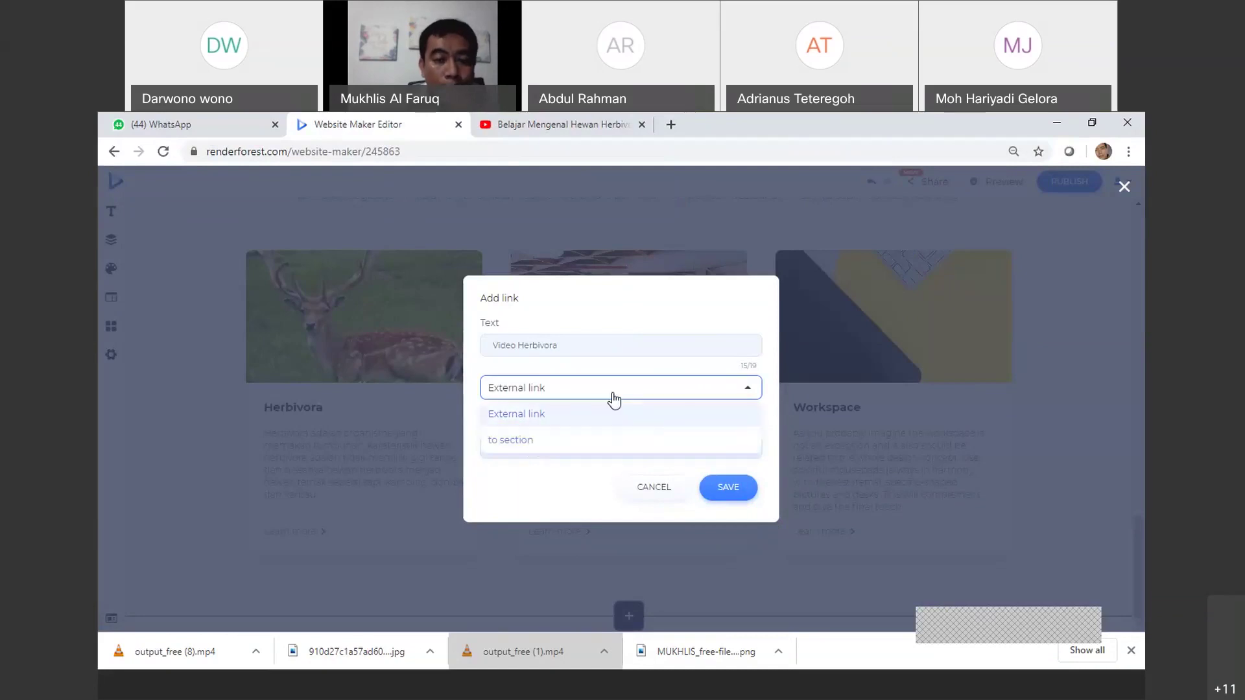
{"action": "left_click", "coordinate": [551, 480]}
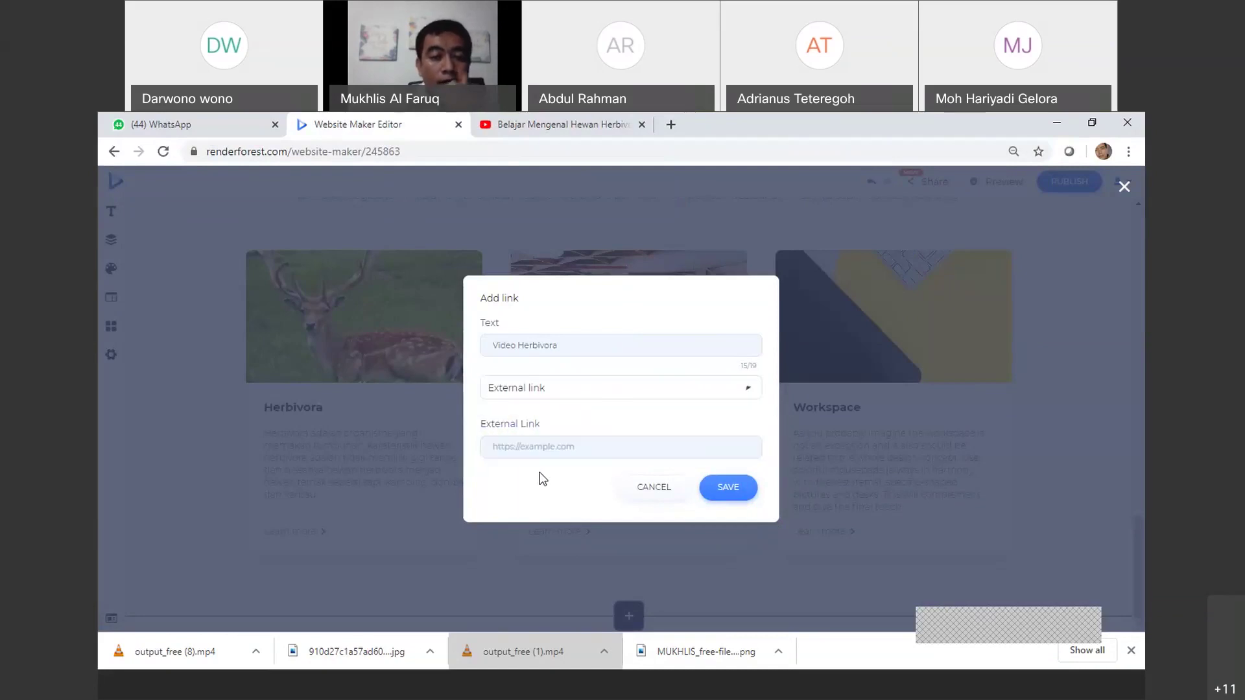
{"action": "left_click", "coordinate": [537, 447]}
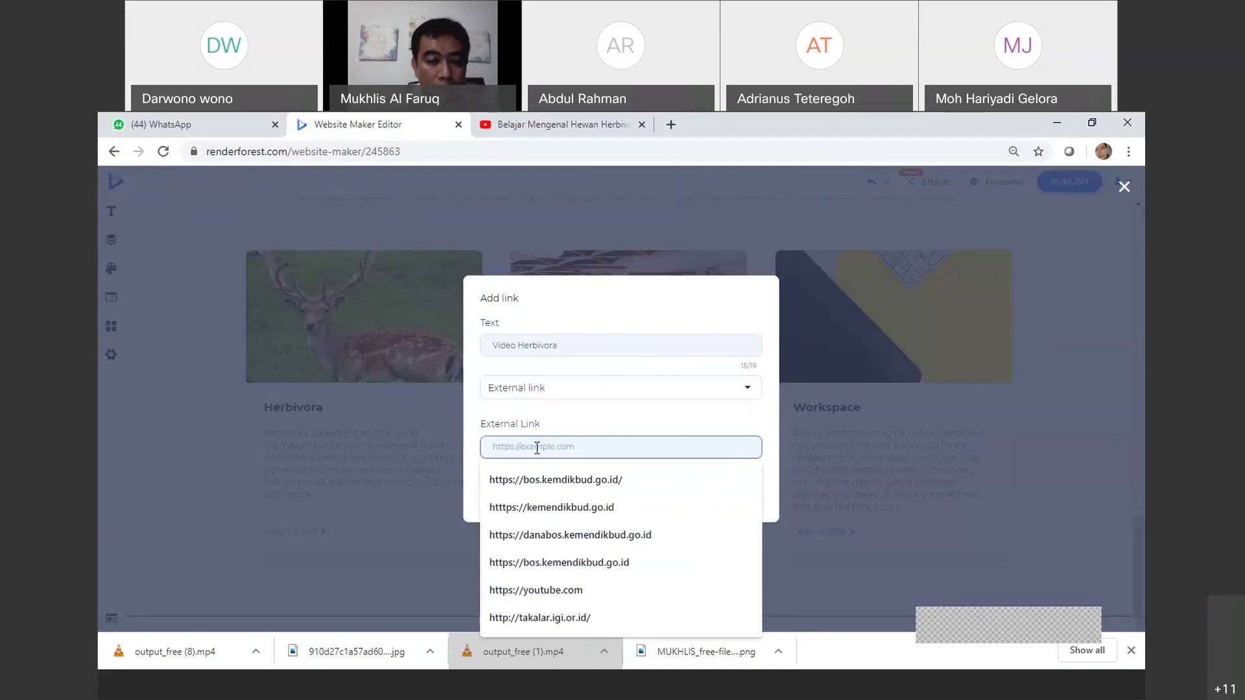
{"action": "key", "text": "ctrl+v"}
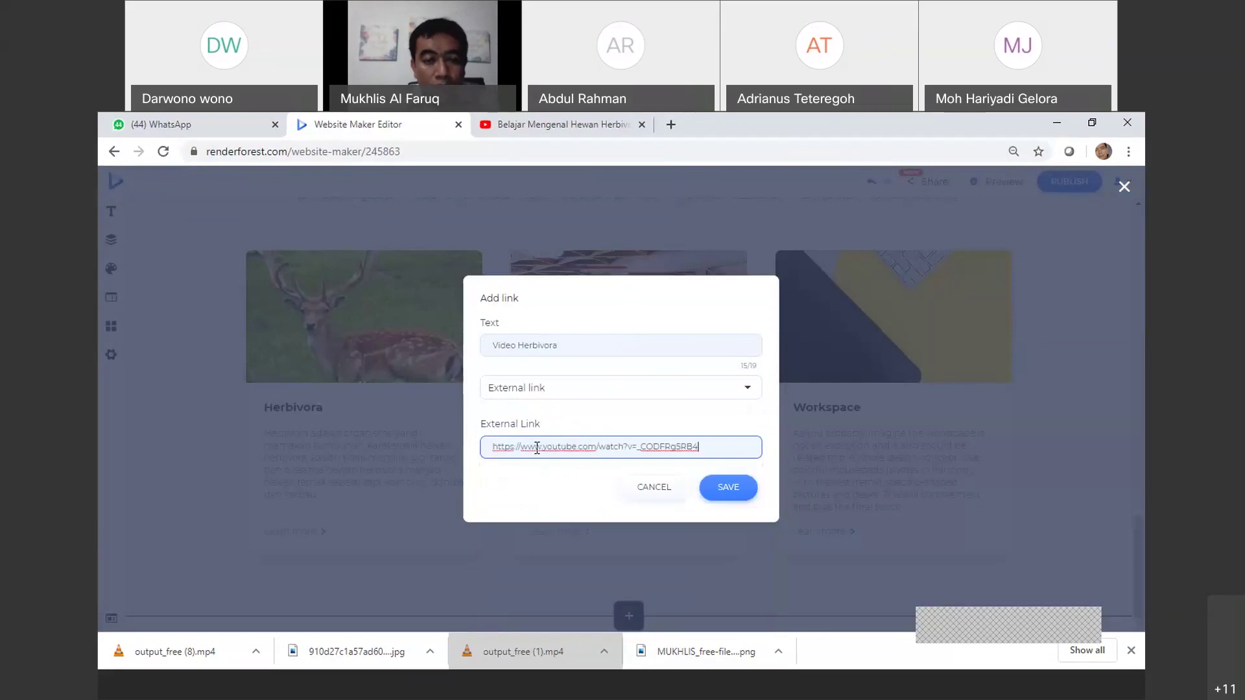
{"action": "left_click", "coordinate": [741, 487]}
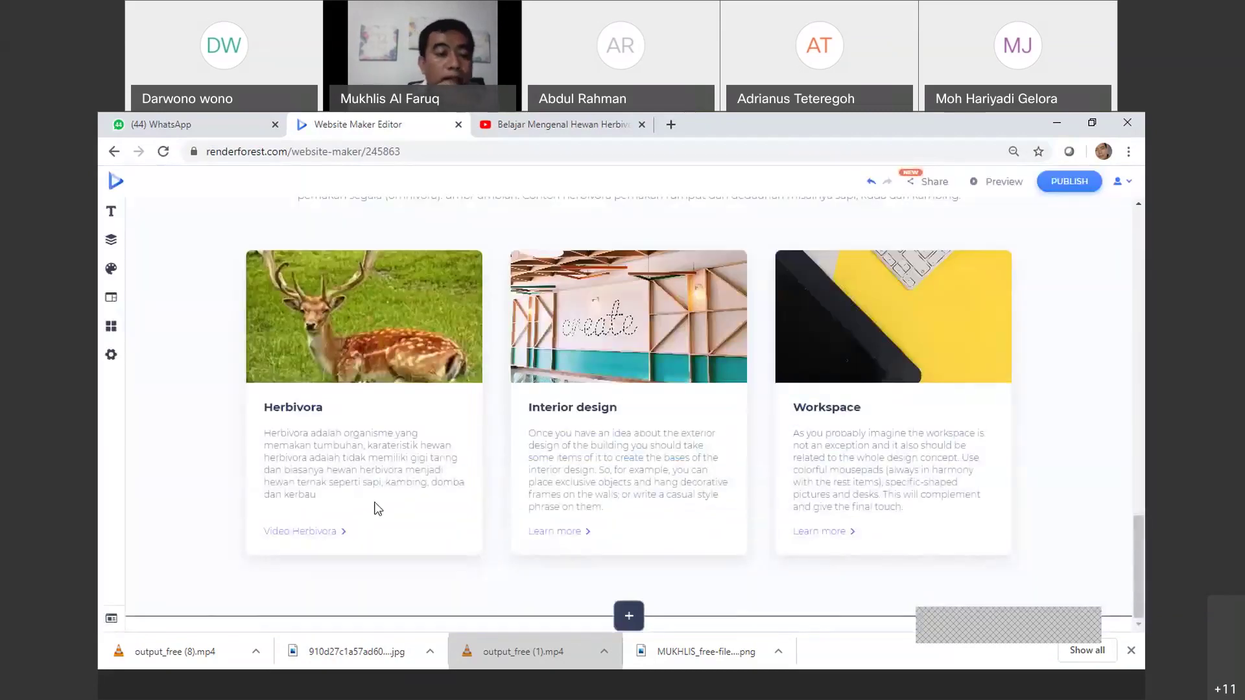
Test the Herbivora card's "Video Herbivora" link, pause the opened video and return to the website editor
{"action": "left_click", "coordinate": [317, 533]}
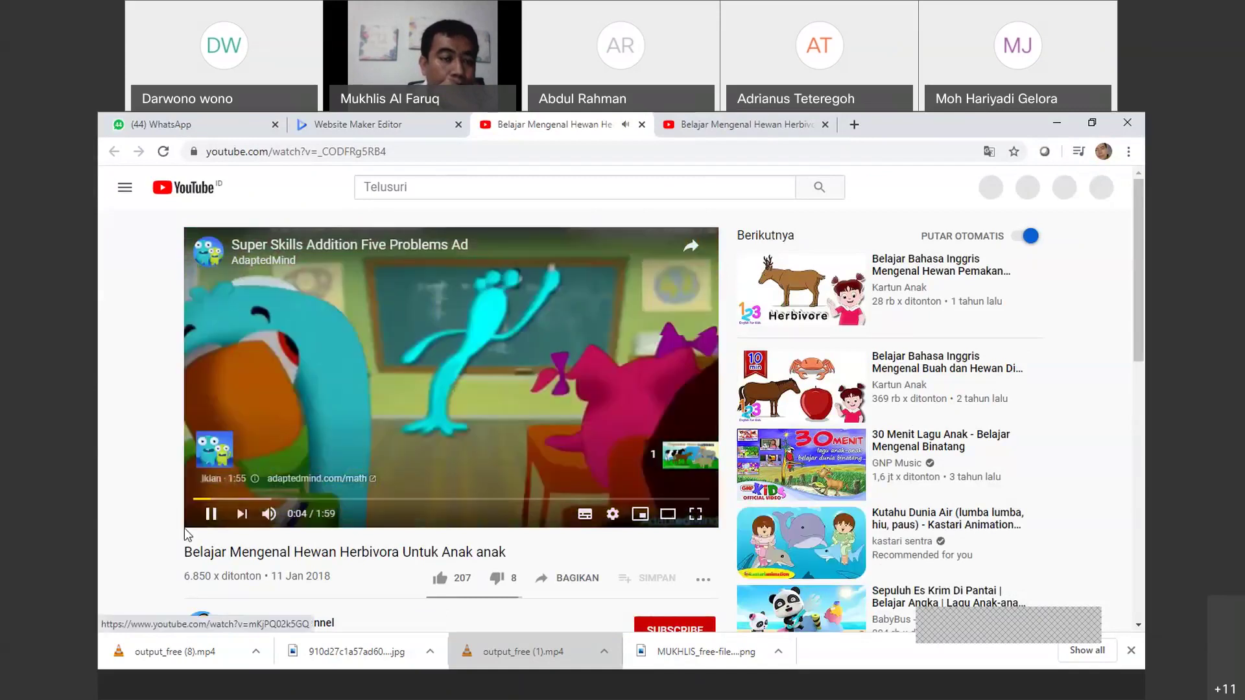
{"action": "left_click", "coordinate": [208, 516]}
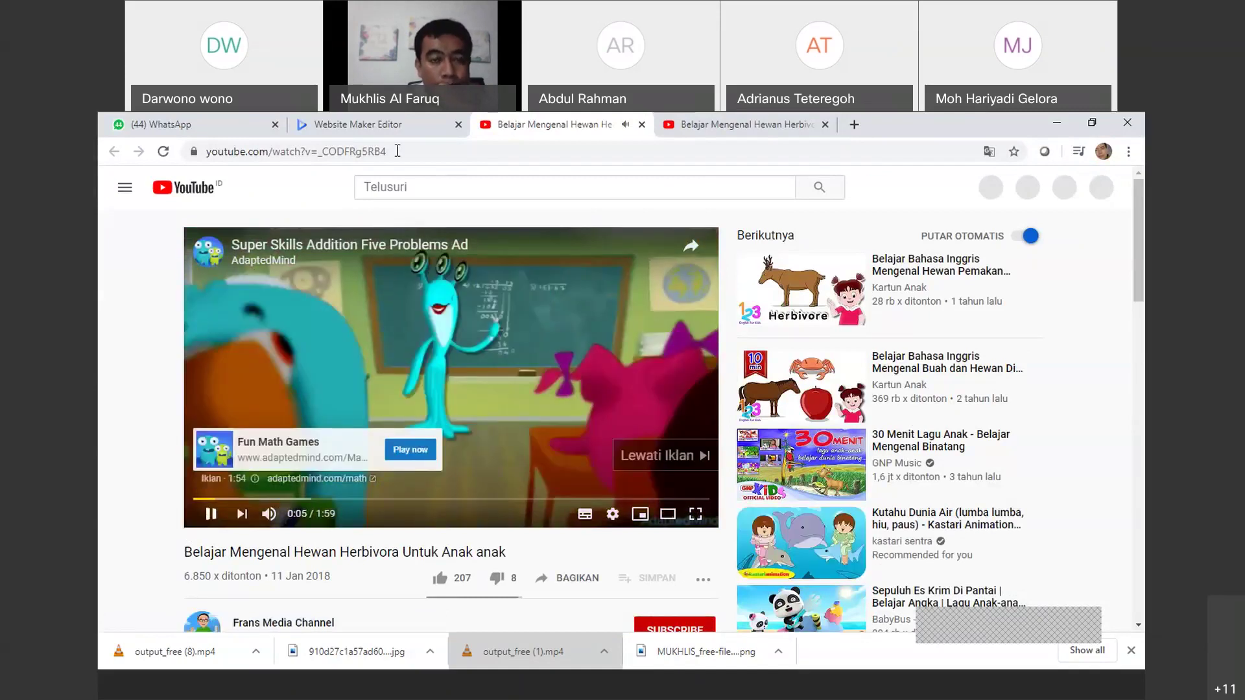
{"action": "left_click", "coordinate": [389, 127]}
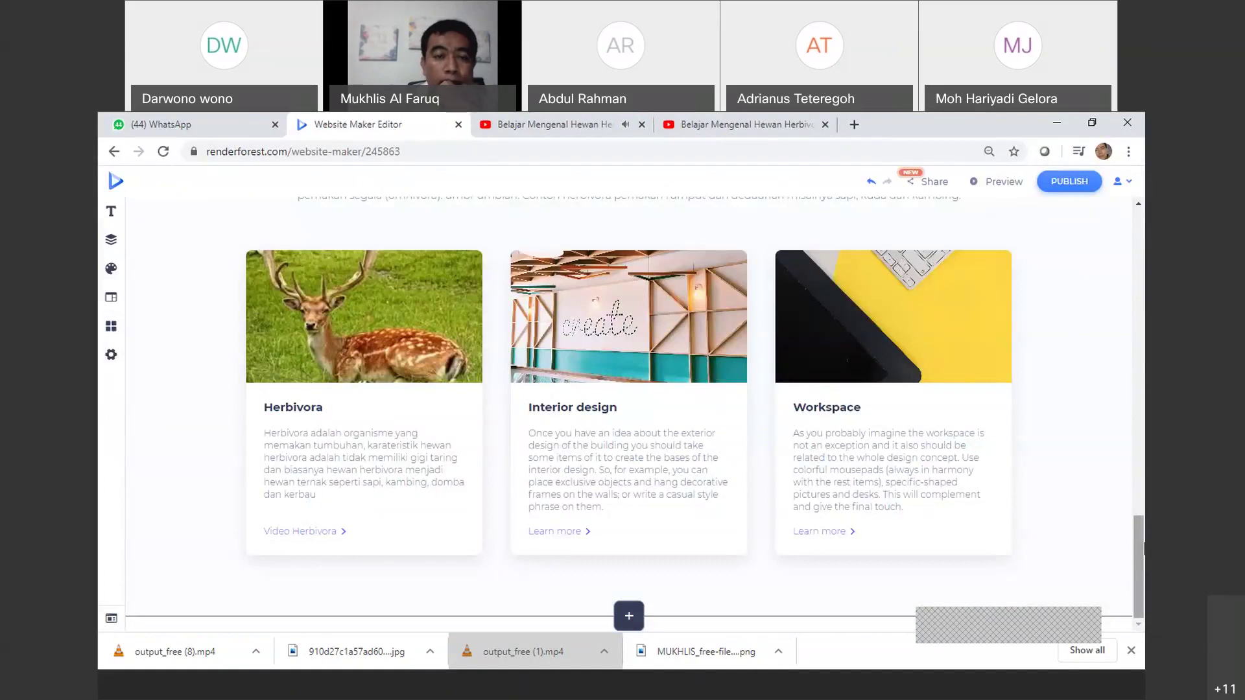
Open the header's "Home" menu link for editing and replace its text with "Halaman Depan"
{"action": "scroll", "coordinate": [522, 522], "scroll_direction": "up", "scroll_amount": 3}
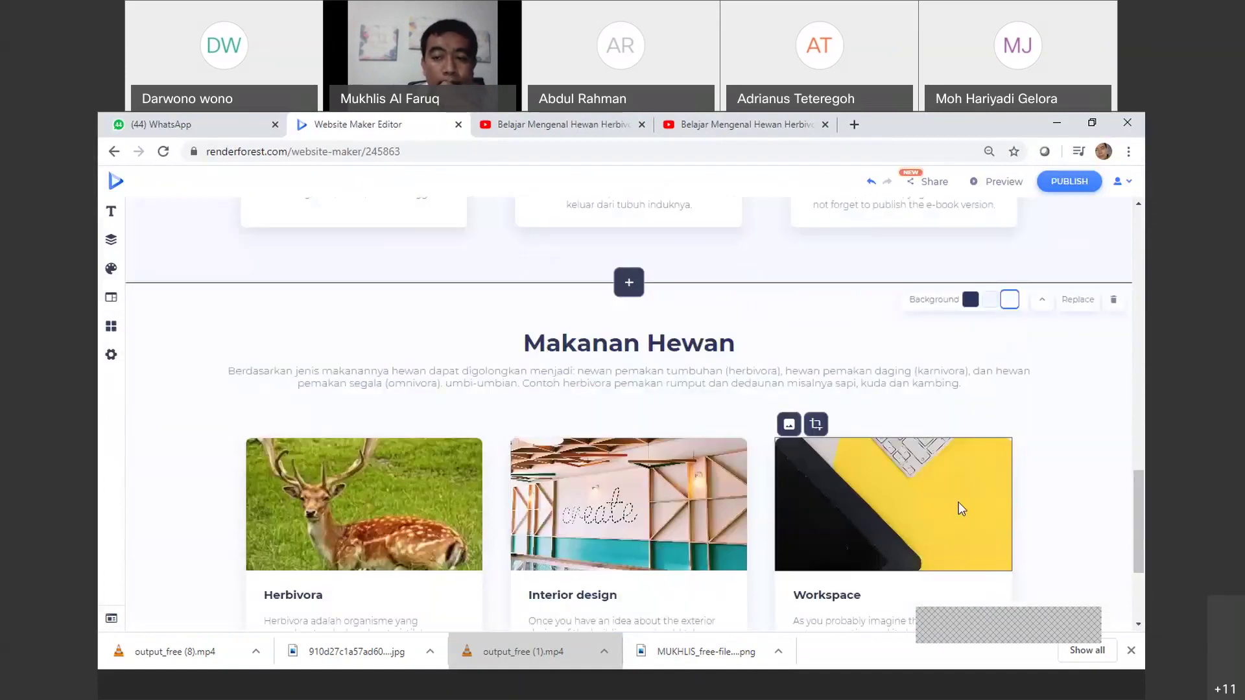
{"action": "left_click_drag", "start_coordinate": [1142, 521], "coordinate": [1142, 405]}
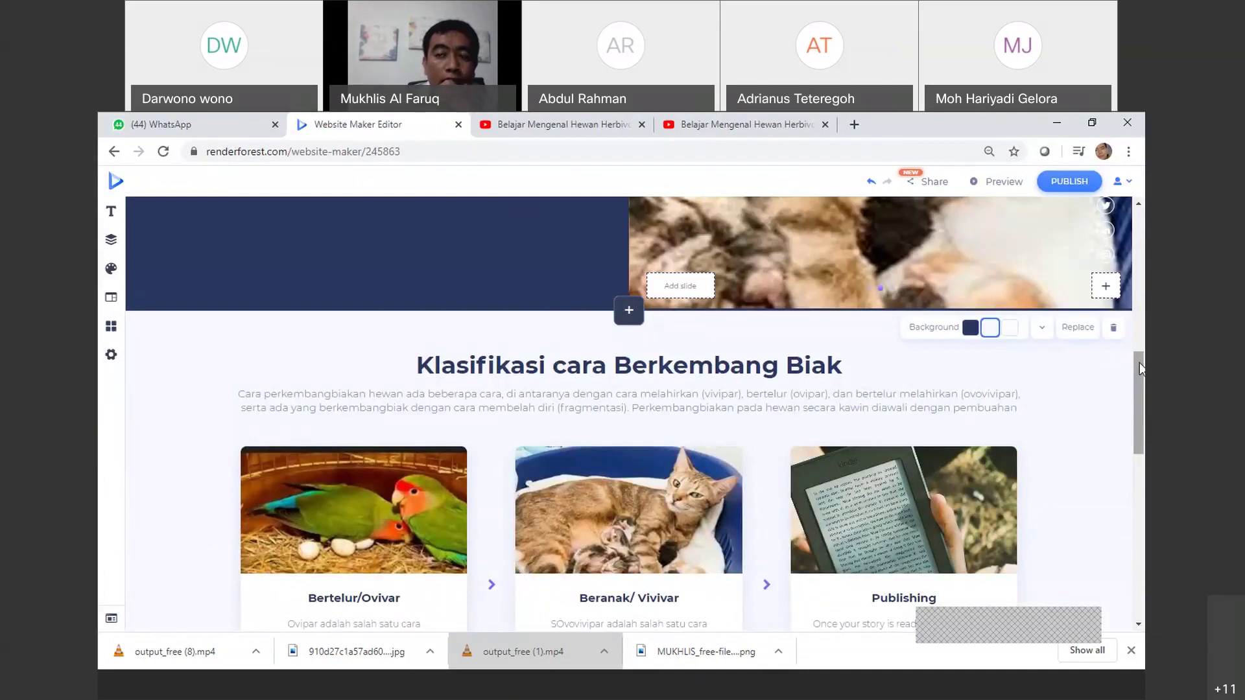
{"action": "left_click_drag", "start_coordinate": [1141, 369], "coordinate": [1138, 220]}
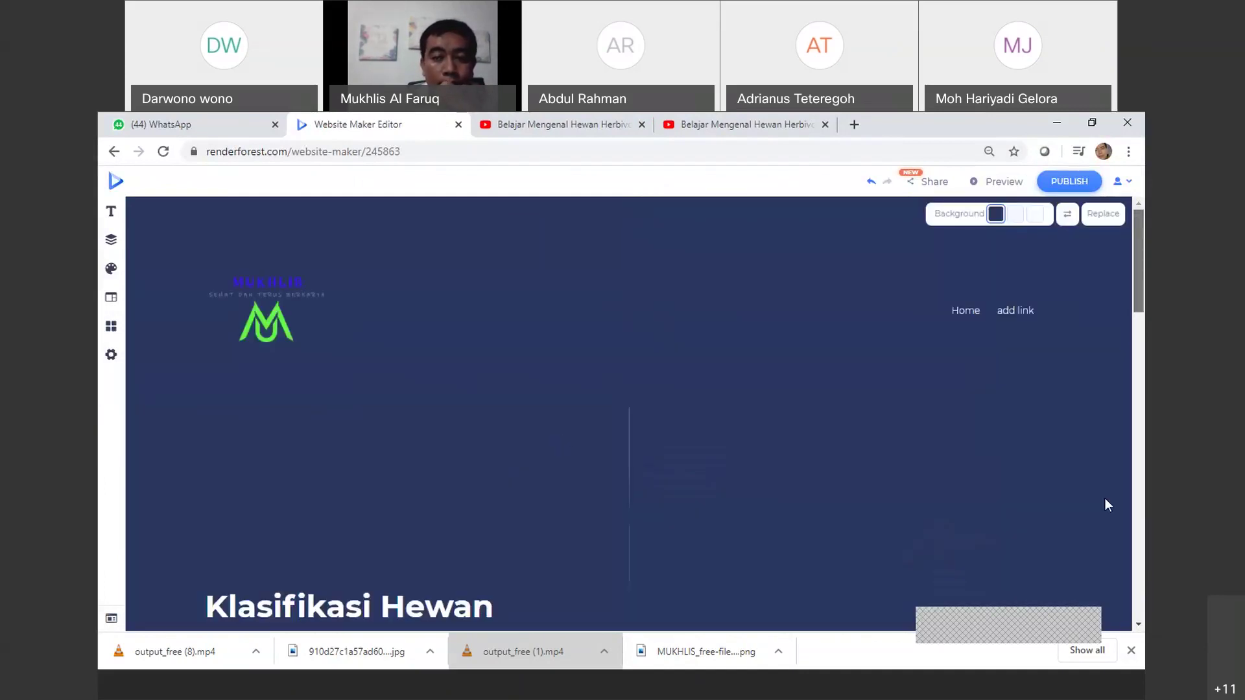
{"action": "left_click", "coordinate": [978, 314]}
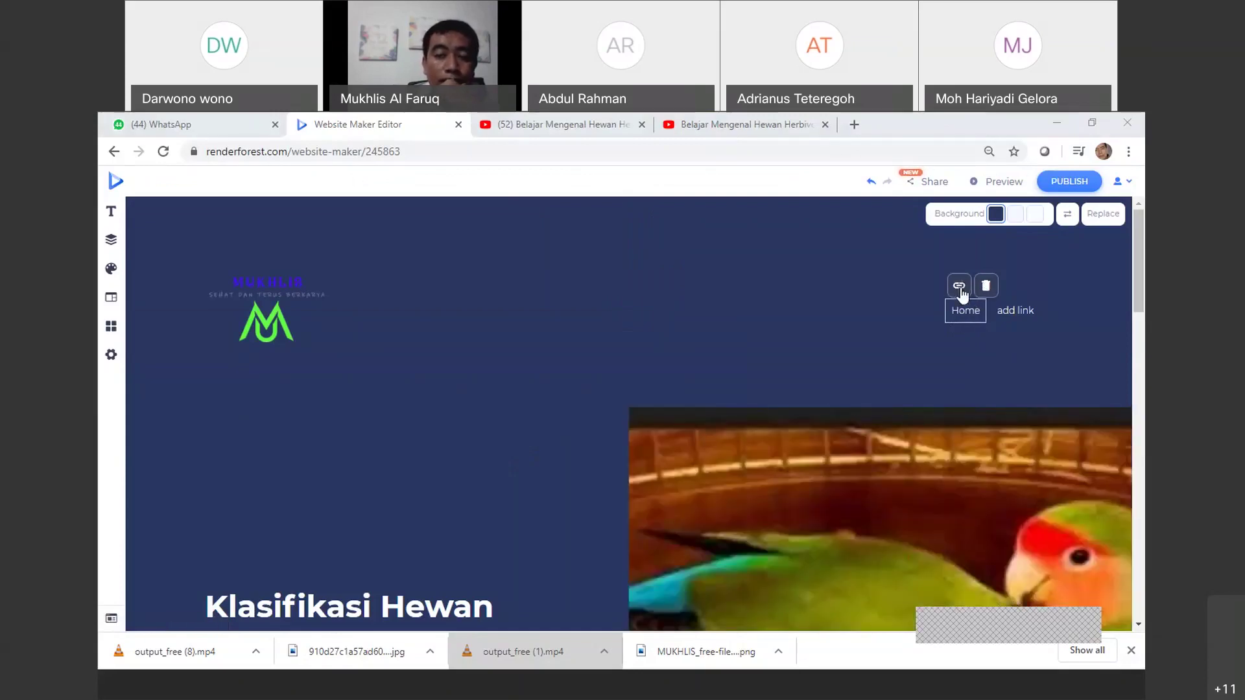
{"action": "left_click", "coordinate": [960, 287]}
{"action": "left_click", "coordinate": [592, 339]}
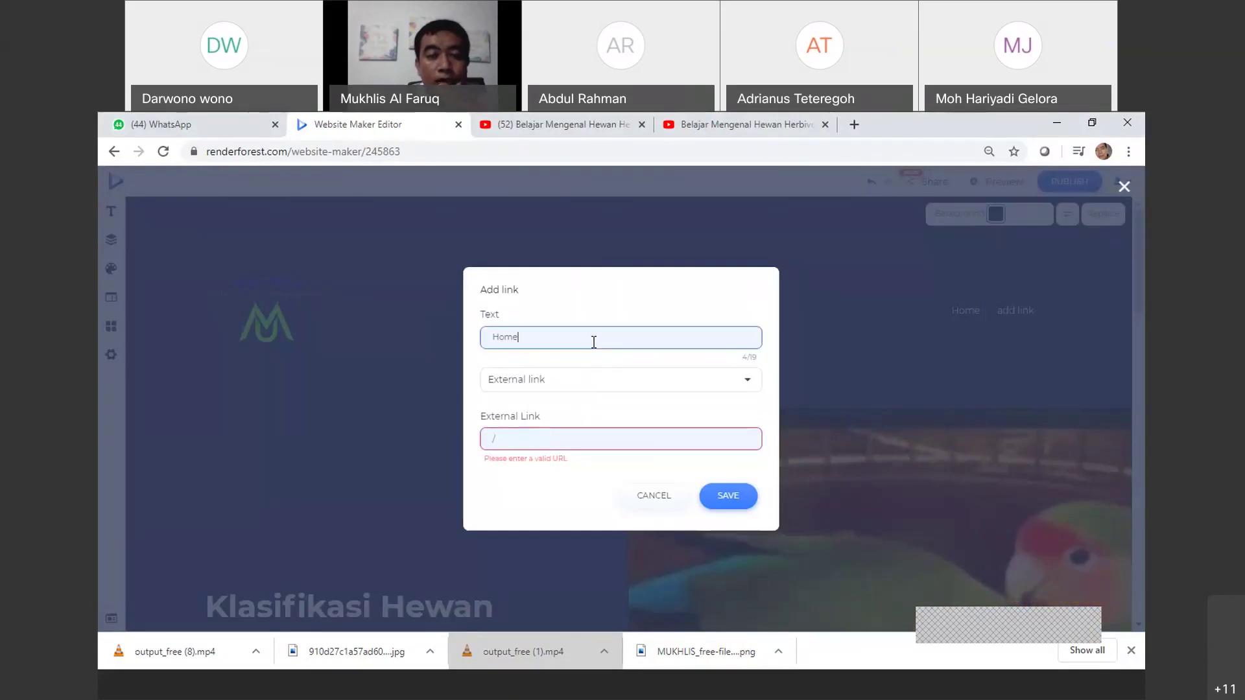
{"action": "left_click_drag", "start_coordinate": [585, 342], "coordinate": [488, 342]}
{"action": "type", "text": "Halaman "}
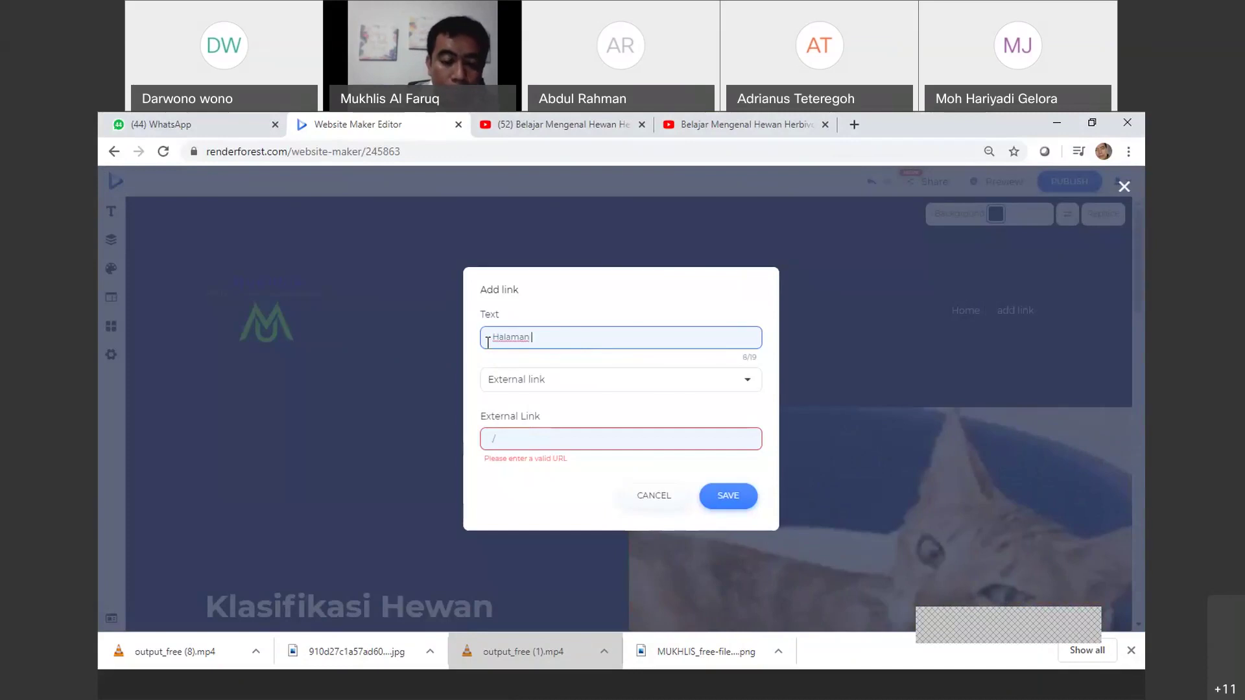
{"action": "type", "text": "Depan"}
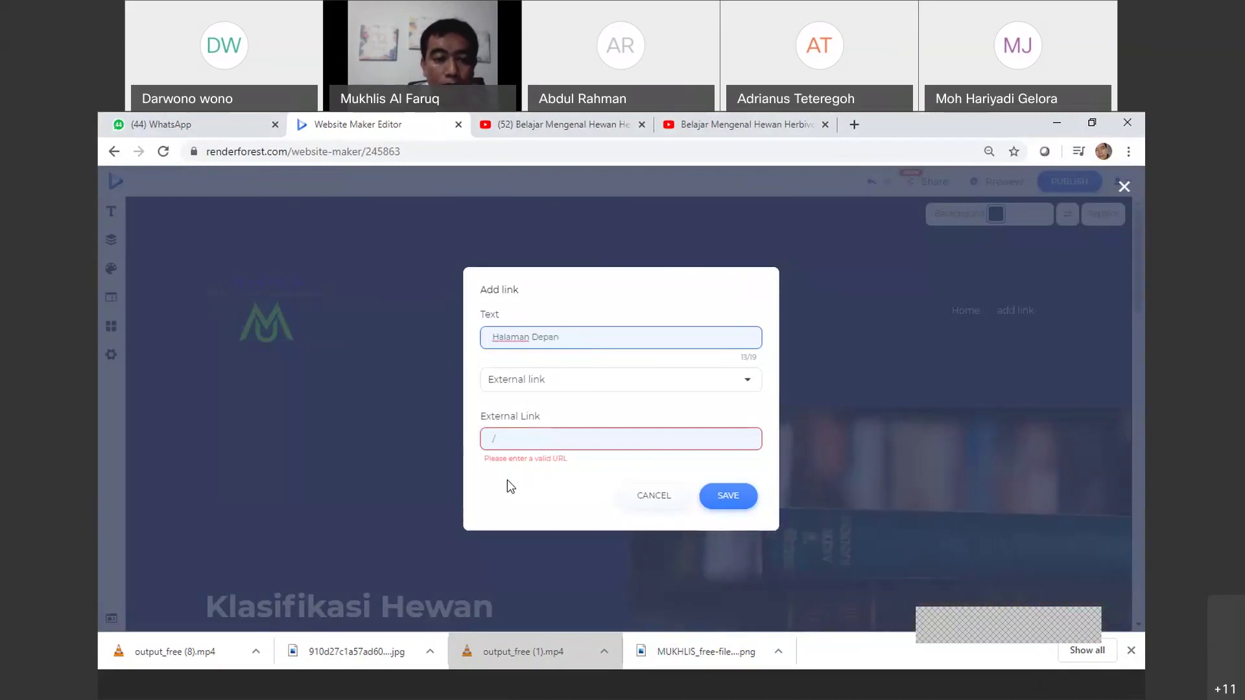
Set the "Halaman Depan" link's type to "to section" with Header30 (Klasifikasi Hewan) as its target and save it
{"action": "left_click", "coordinate": [1145, 459]}
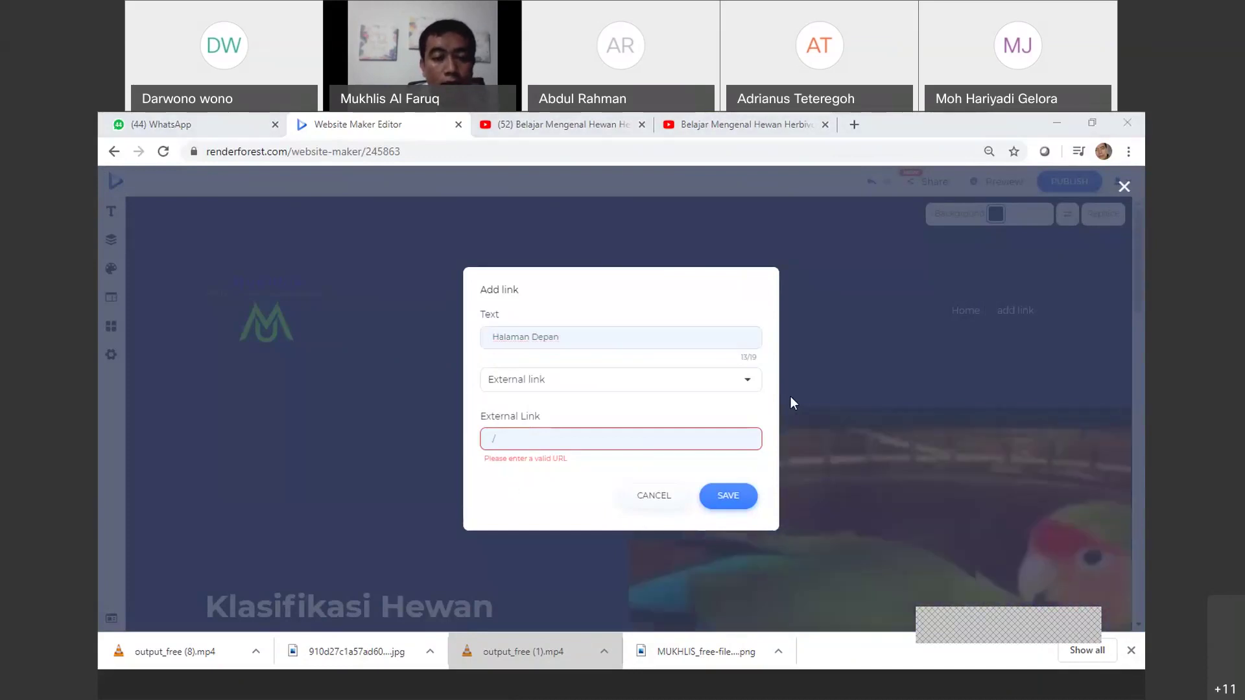
{"action": "left_click", "coordinate": [740, 391]}
{"action": "left_click", "coordinate": [740, 391]}
{"action": "left_click", "coordinate": [533, 439]}
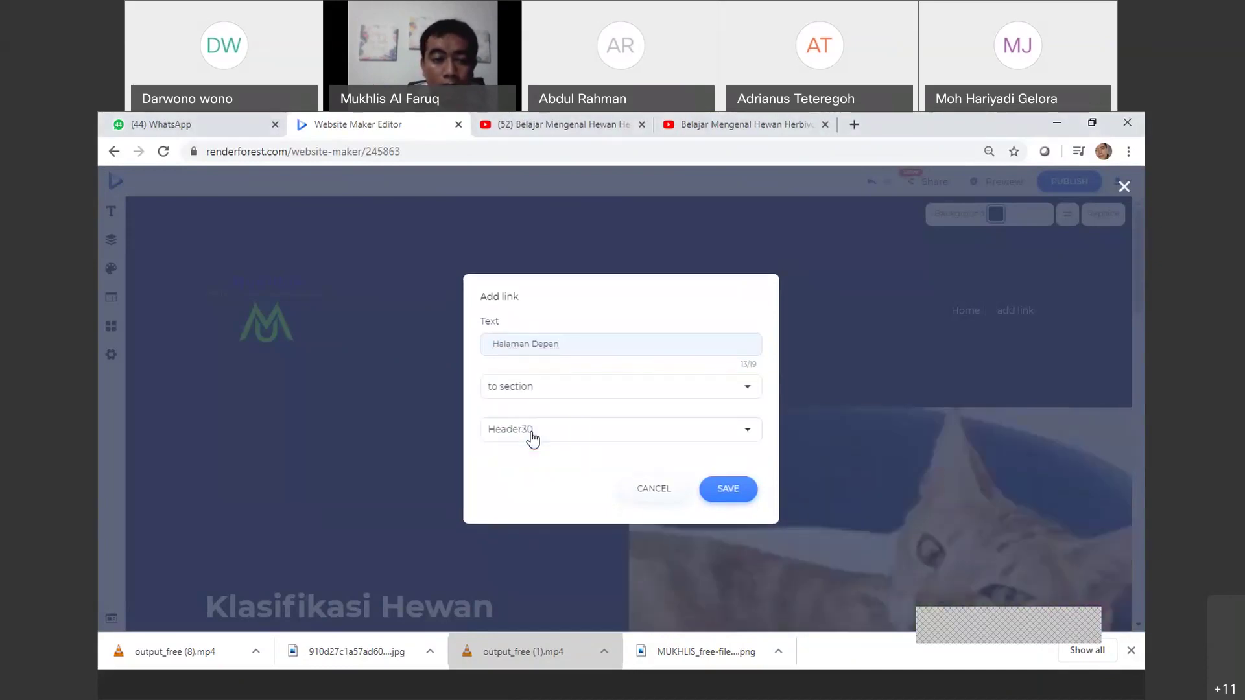
{"action": "left_click", "coordinate": [616, 431]}
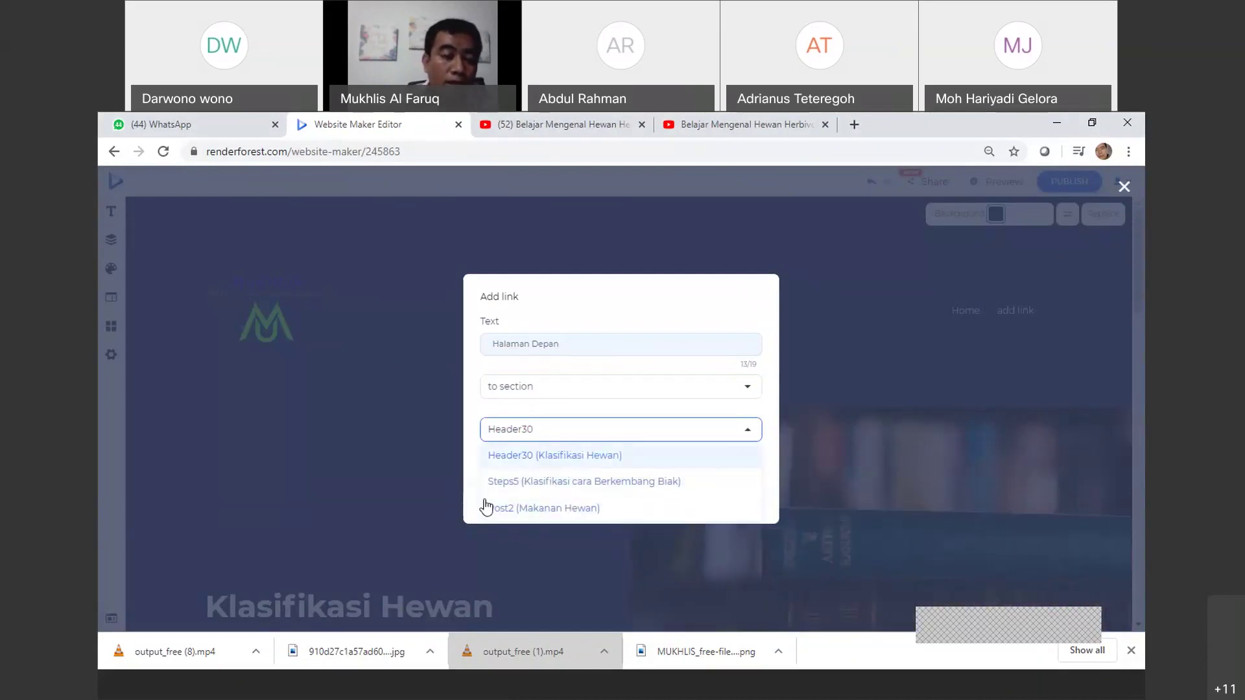
{"action": "left_click", "coordinate": [535, 456]}
{"action": "left_click", "coordinate": [726, 489]}
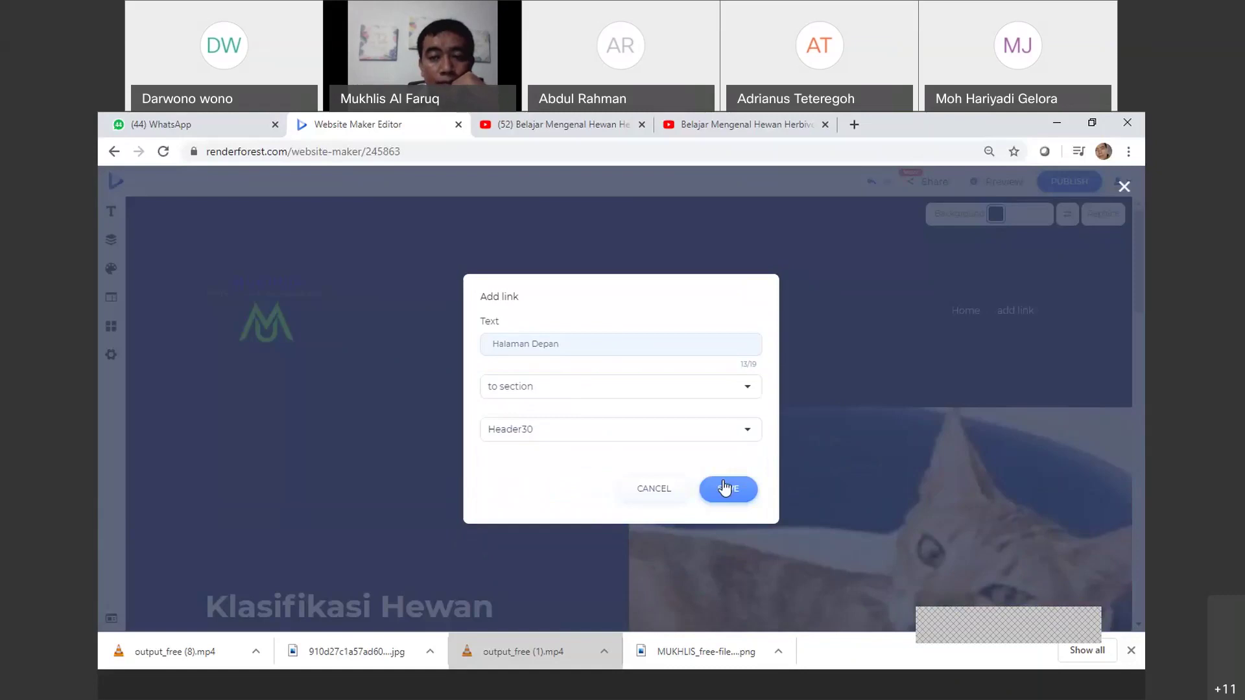
Add a new link to the header menu and replace its text with "Cara Makan Hewan"
{"action": "left_click", "coordinate": [1014, 316]}
{"action": "mouse_move", "coordinate": [973, 315]}
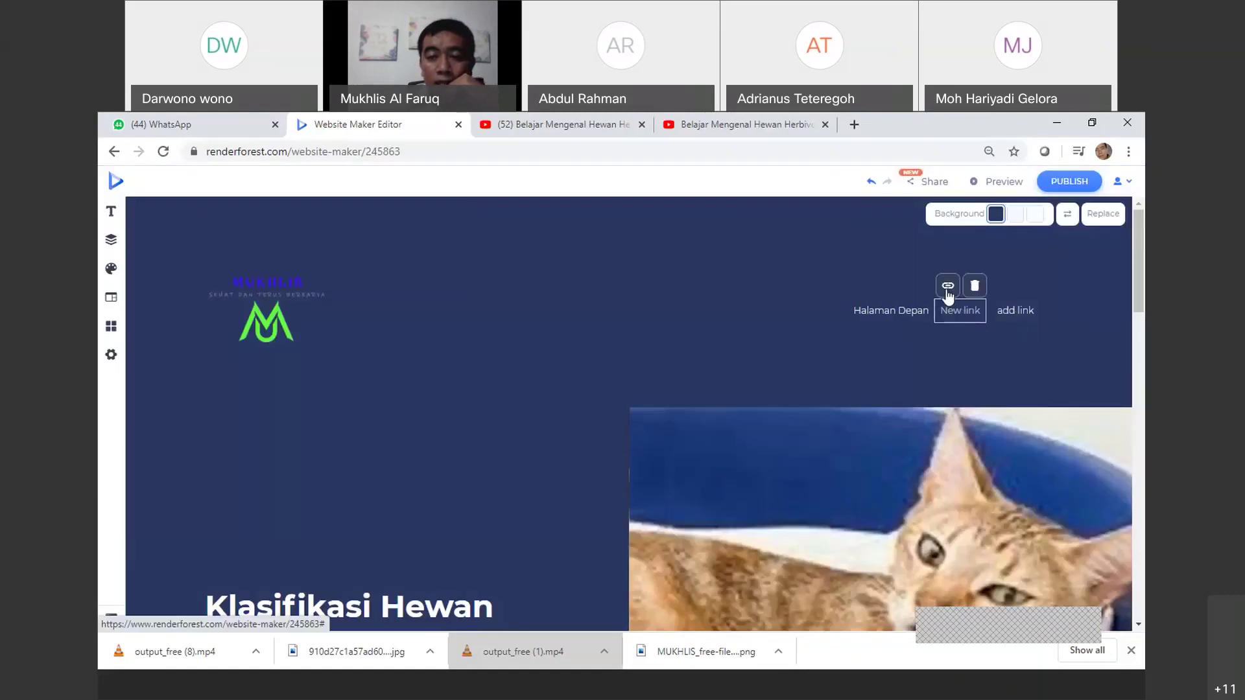
{"action": "left_click", "coordinate": [947, 290]}
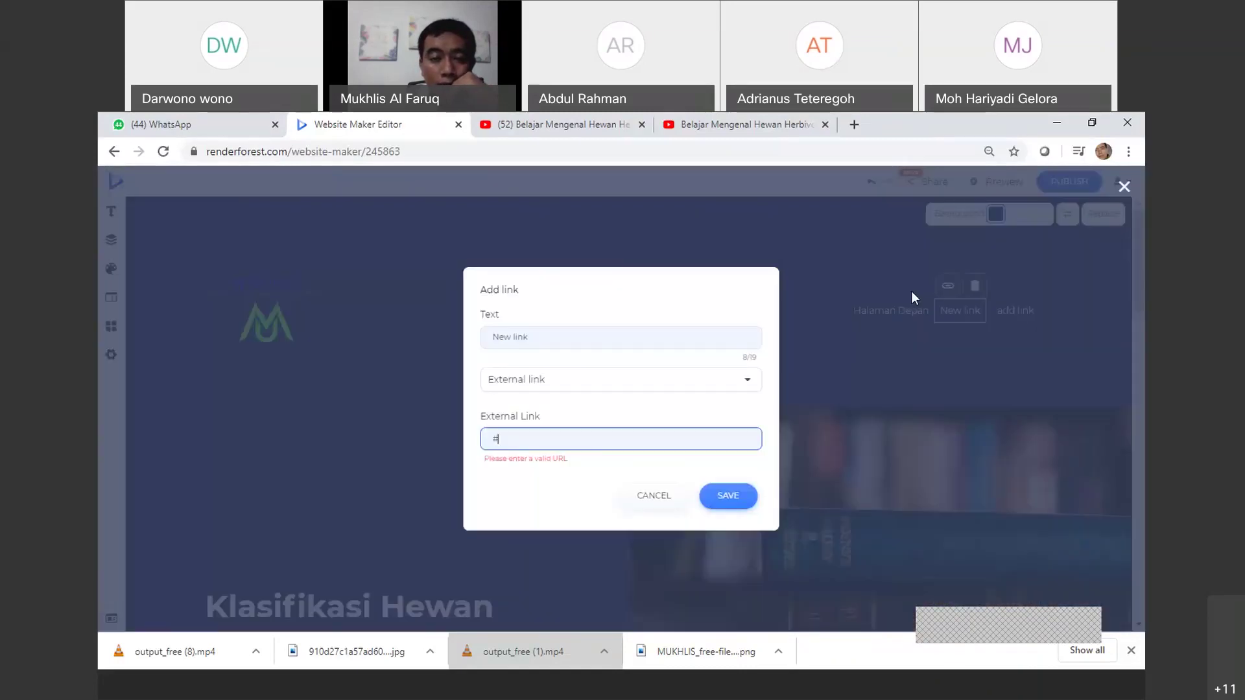
{"action": "left_click", "coordinate": [612, 342]}
{"action": "key", "text": "BackSpace"}
{"action": "key", "text": "BackSpace"}
{"action": "key", "text": "BackSpace"}
{"action": "key", "text": "BackSpace"}
{"action": "key", "text": "BackSpace"}
{"action": "key", "text": "BackSpace"}
{"action": "key", "text": "BackSpace"}
{"action": "key", "text": "BackSpace"}
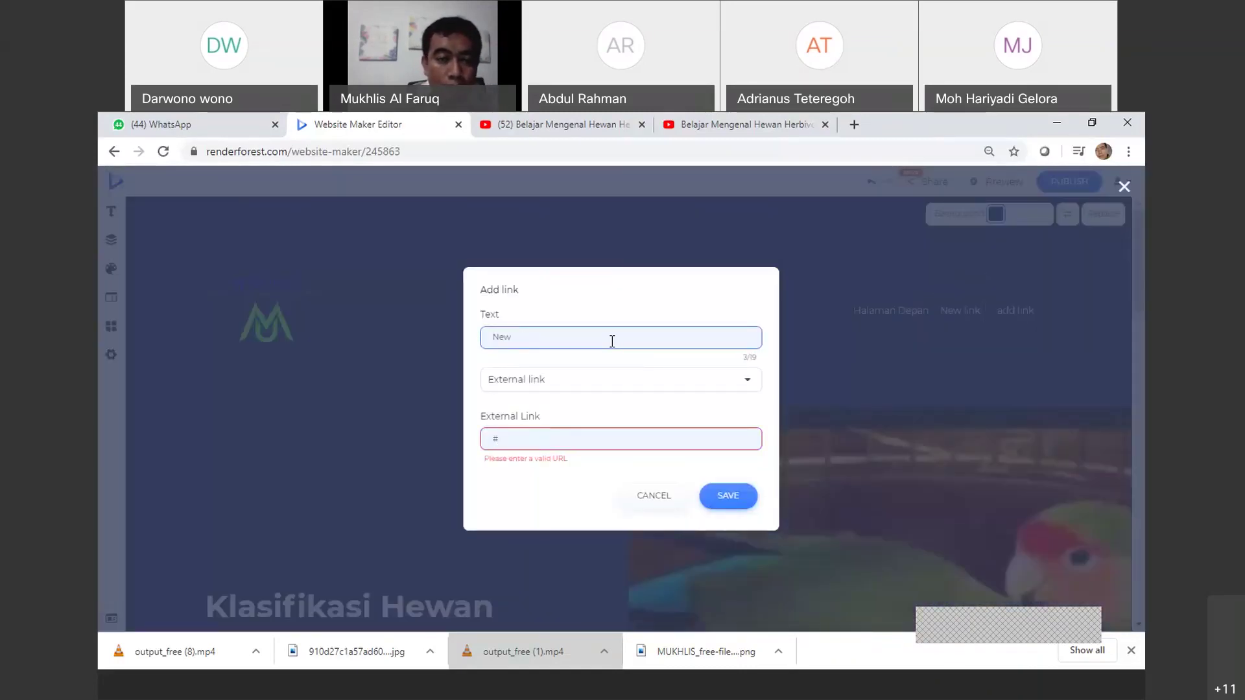
{"action": "type", "text": "C"}
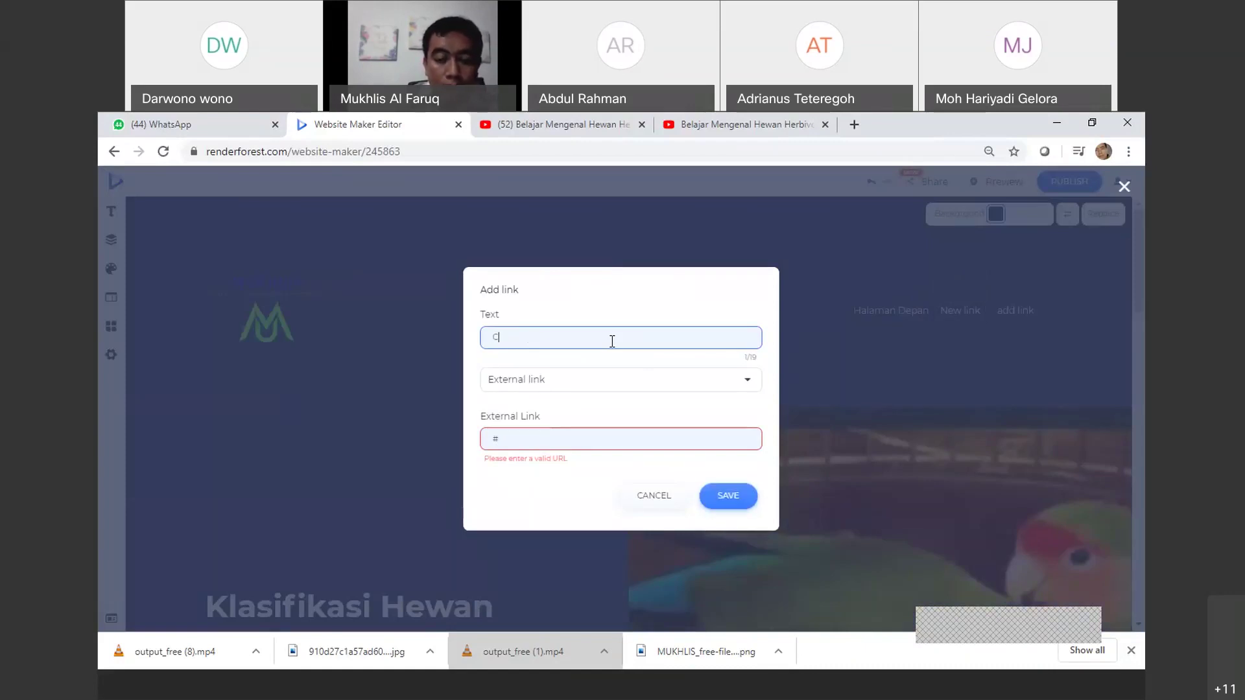
{"action": "key", "text": "BackSpace"}
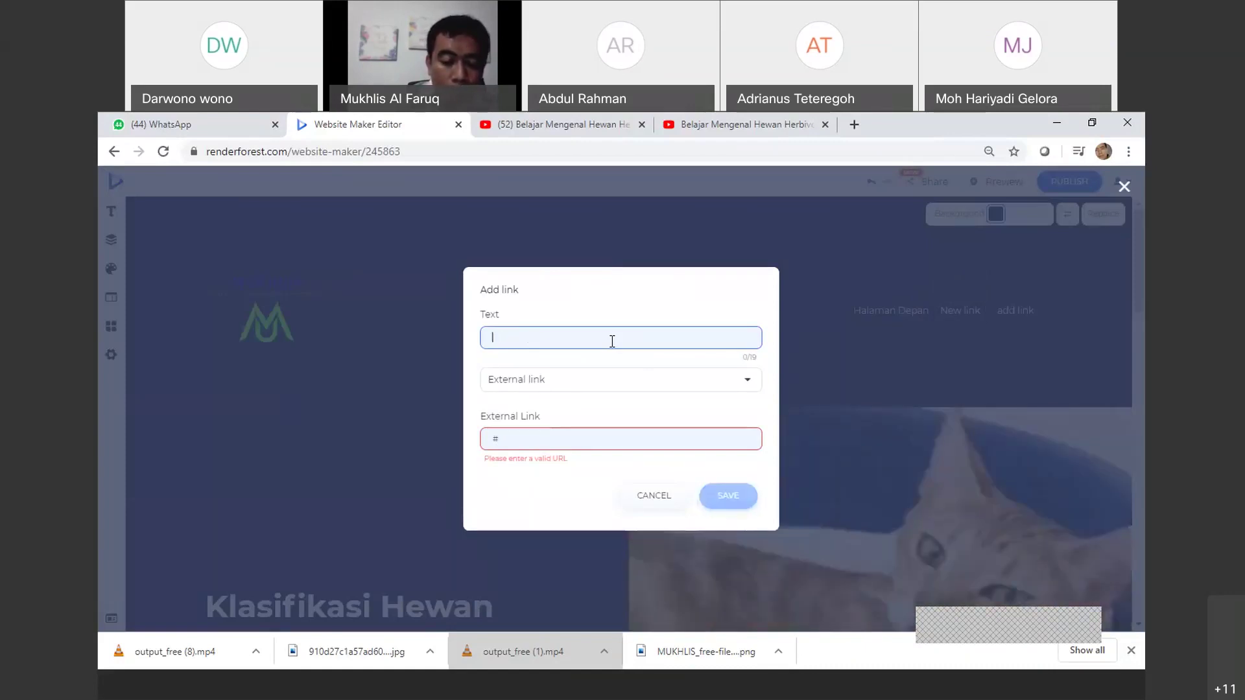
{"action": "type", "text": "Cara "}
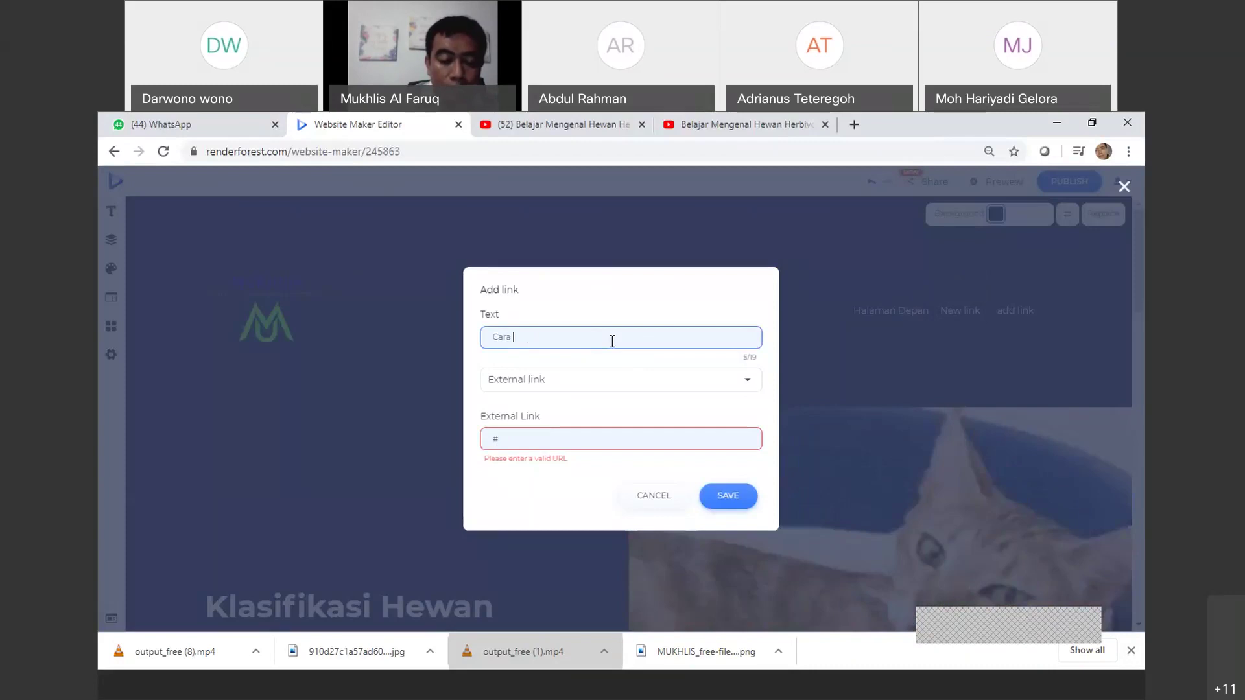
{"action": "type", "text": "Makan H"}
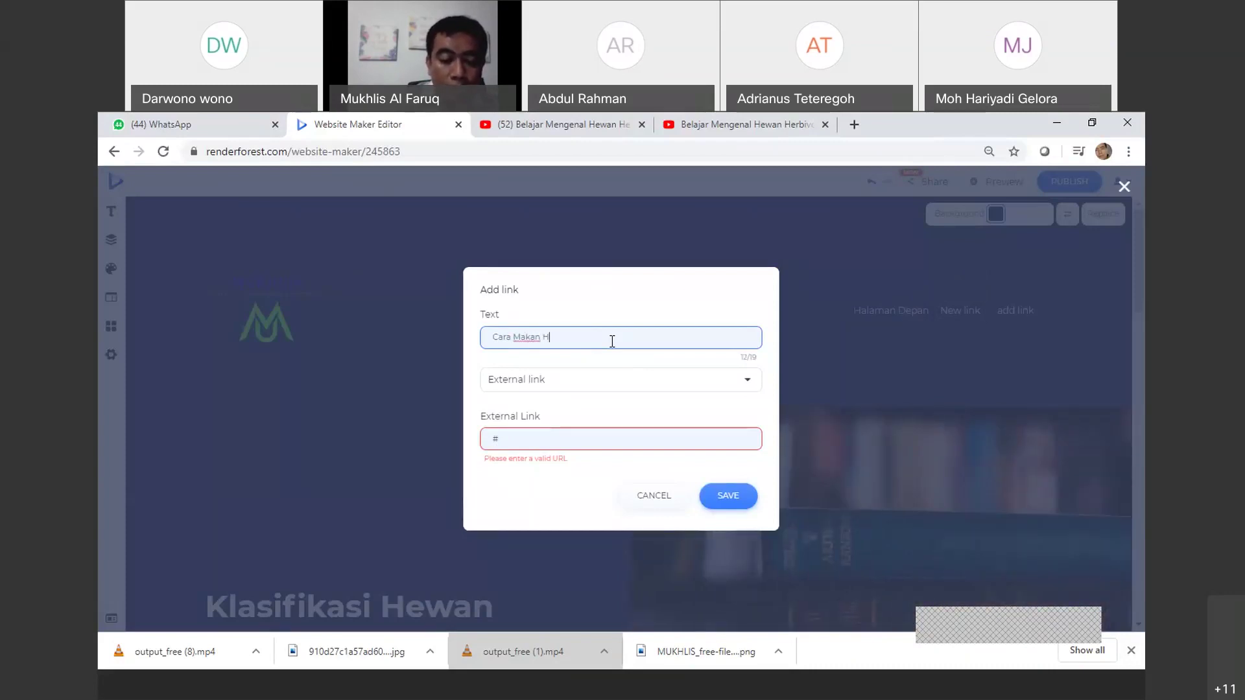
{"action": "type", "text": "ewan"}
Point the "Cara Makan Hewan" link to the section Post2 (Makanan Hewan) and save it
{"action": "left_click", "coordinate": [658, 388]}
{"action": "left_click", "coordinate": [545, 435]}
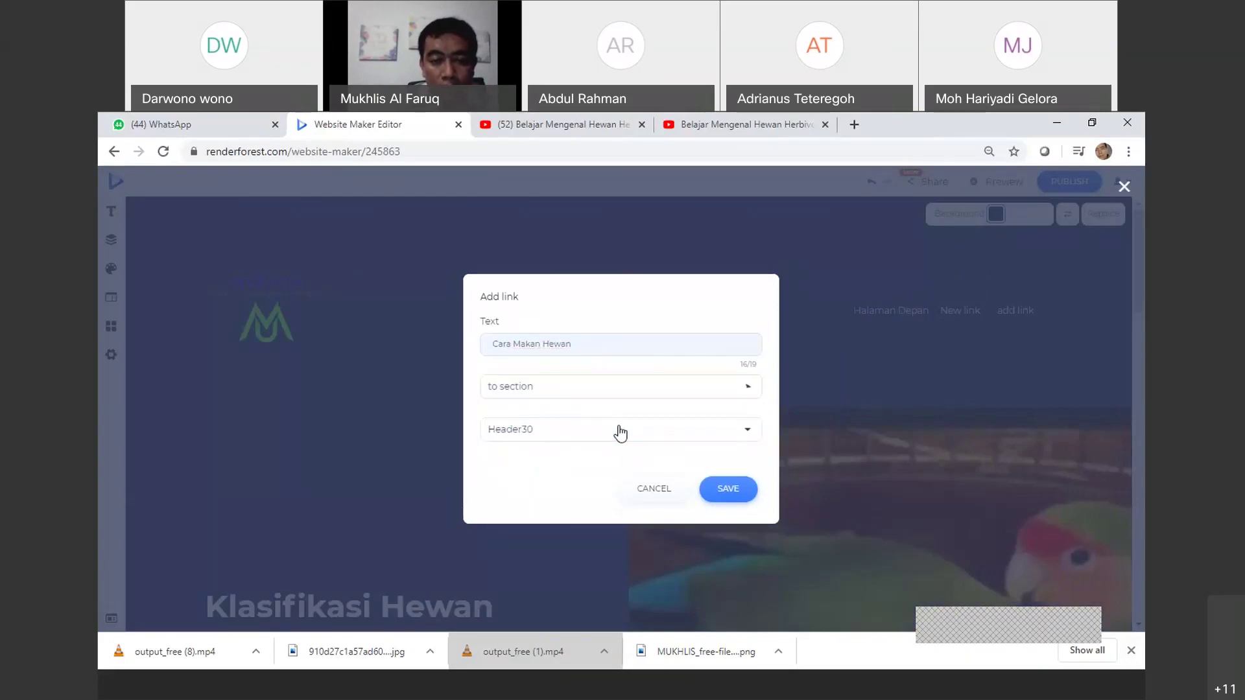
{"action": "left_click", "coordinate": [746, 441]}
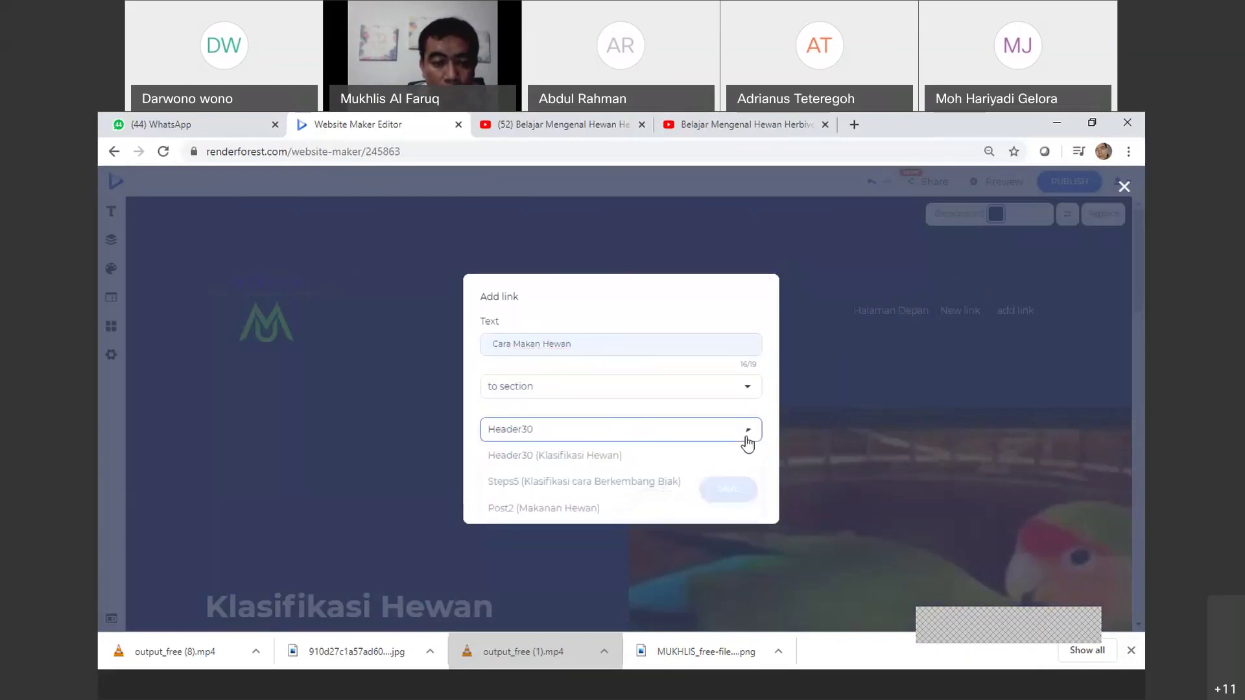
{"action": "left_click", "coordinate": [585, 510]}
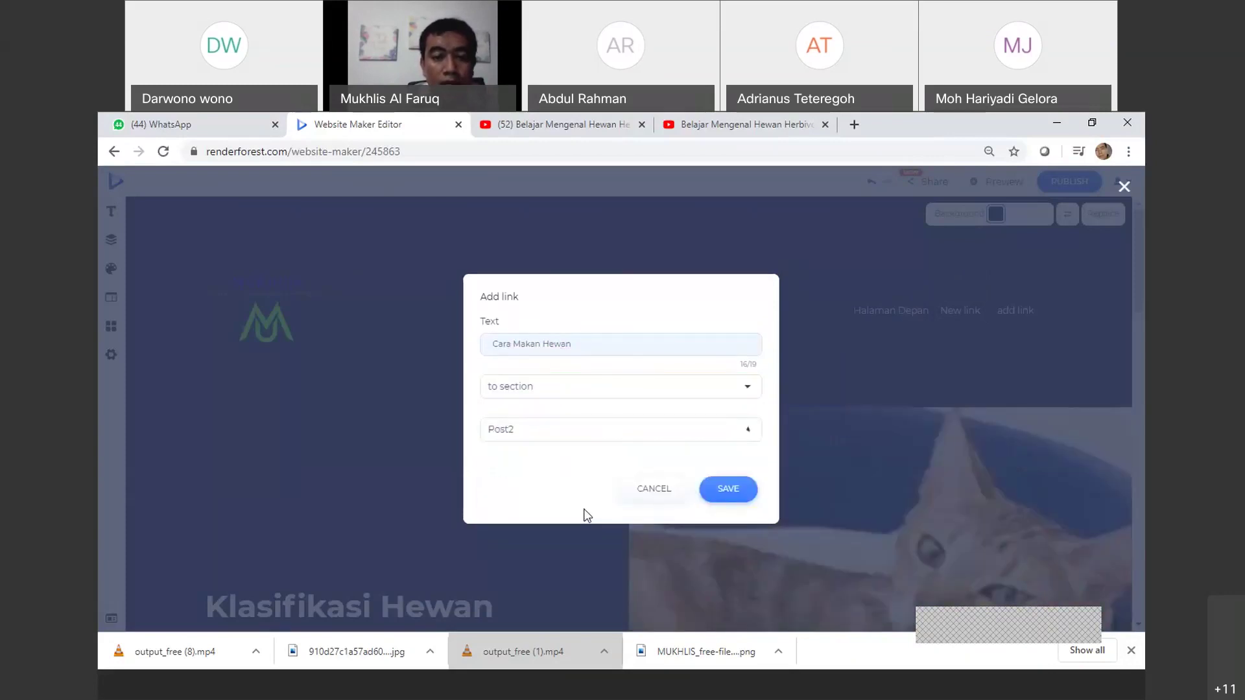
{"action": "left_click", "coordinate": [723, 491]}
Add a new link to the header menu and replace its text with "Cara Berkembang Bia"
{"action": "left_click", "coordinate": [1015, 311]}
{"action": "mouse_move", "coordinate": [967, 321]}
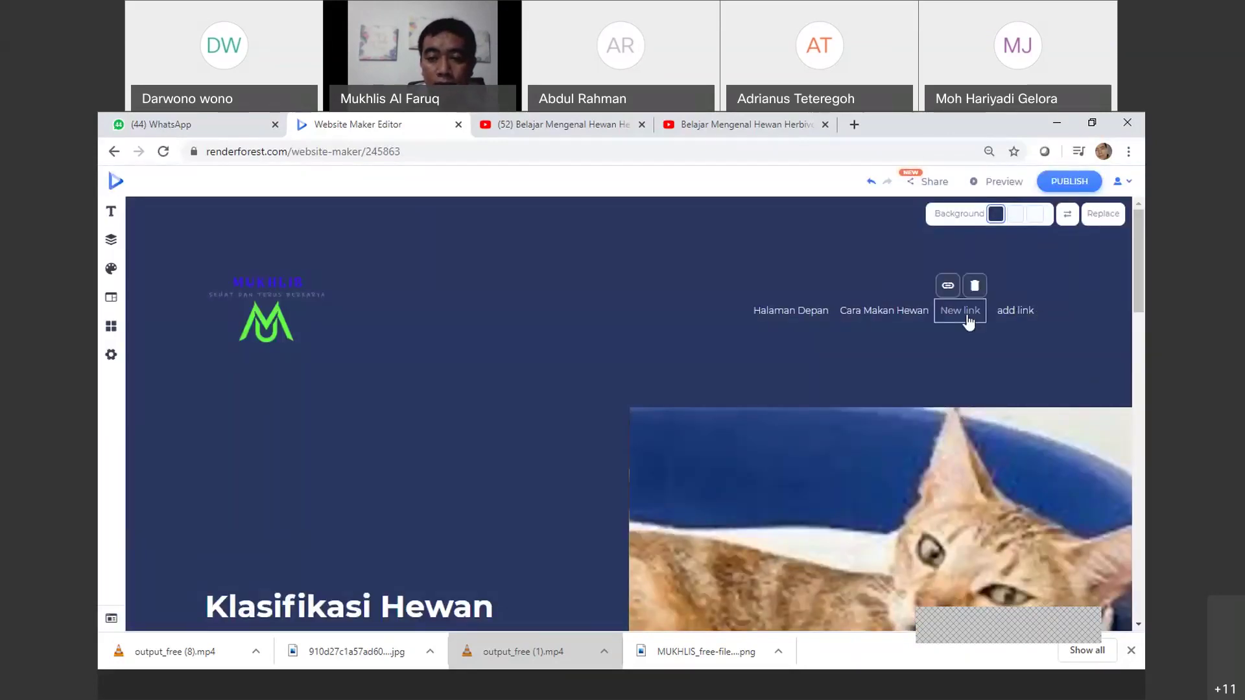
{"action": "left_click", "coordinate": [947, 286]}
{"action": "left_click", "coordinate": [563, 341]}
{"action": "key", "text": "BackSpace"}
{"action": "key", "text": "BackSpace"}
{"action": "key", "text": "BackSpace"}
{"action": "key", "text": "BackSpace"}
{"action": "key", "text": "BackSpace"}
{"action": "key", "text": "BackSpace"}
{"action": "key", "text": "BackSpace"}
{"action": "key", "text": "BackSpace"}
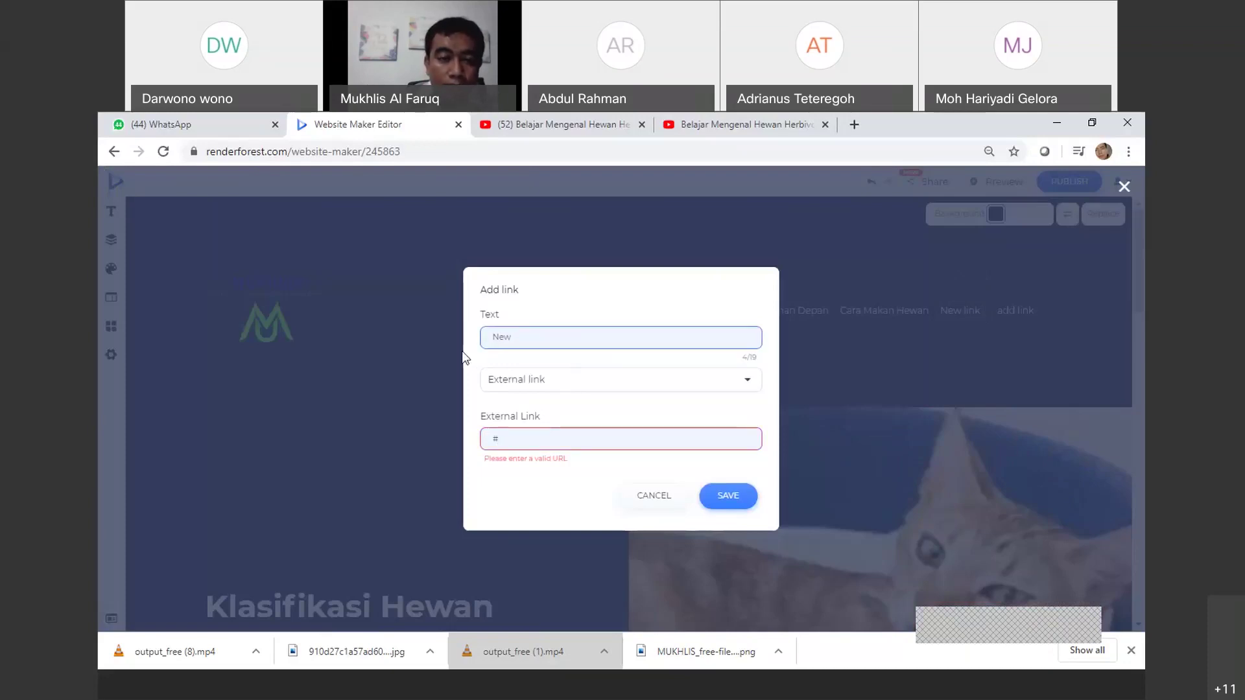
{"action": "type", "text": "Ca"}
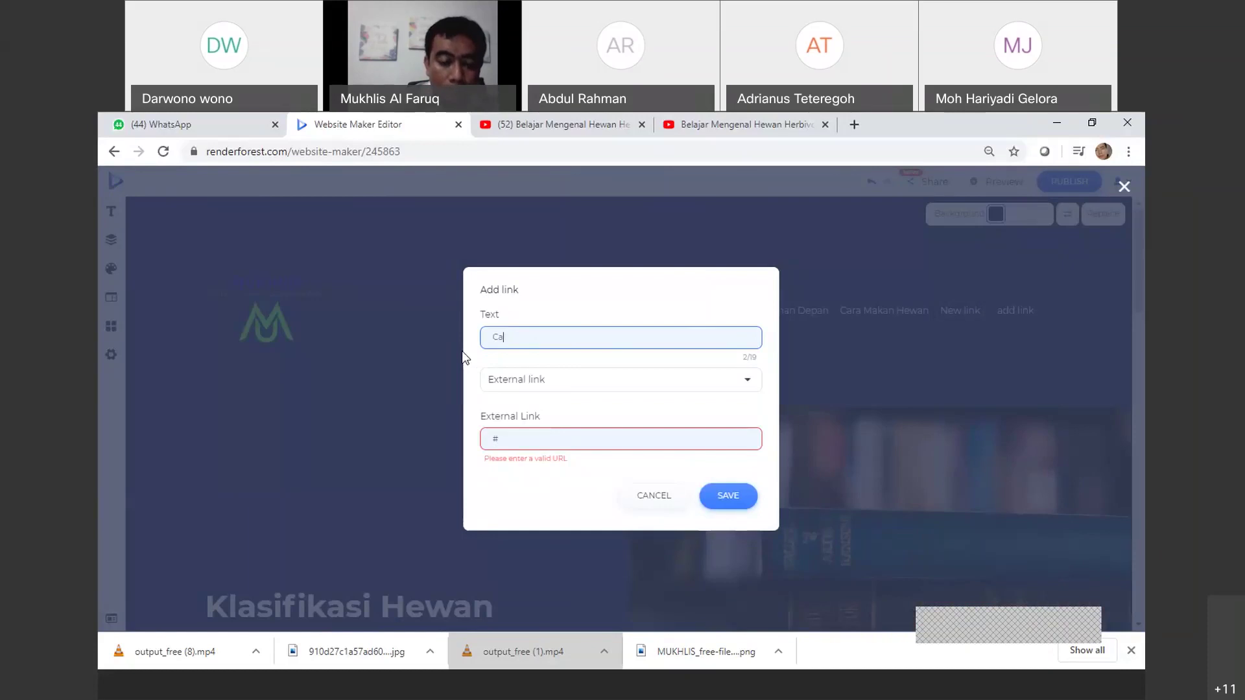
{"action": "type", "text": "ra Berkemn"}
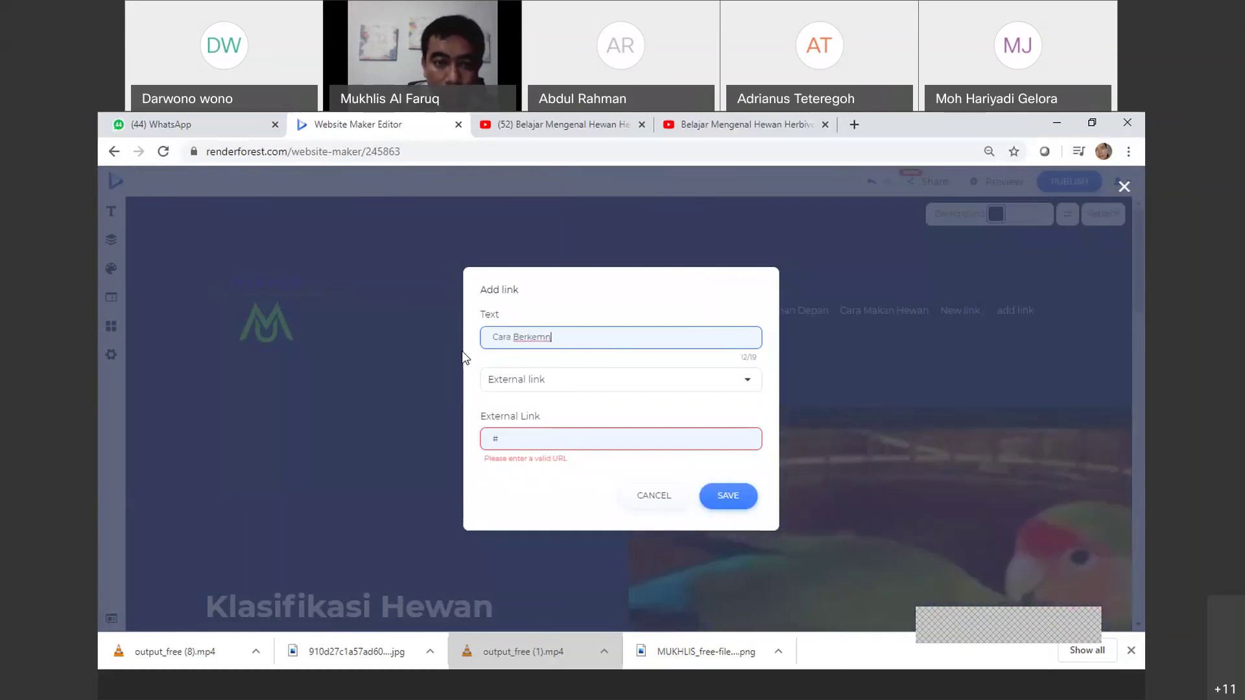
{"action": "key", "text": "BackSpace"}
{"action": "type", "text": "bang Bi"}
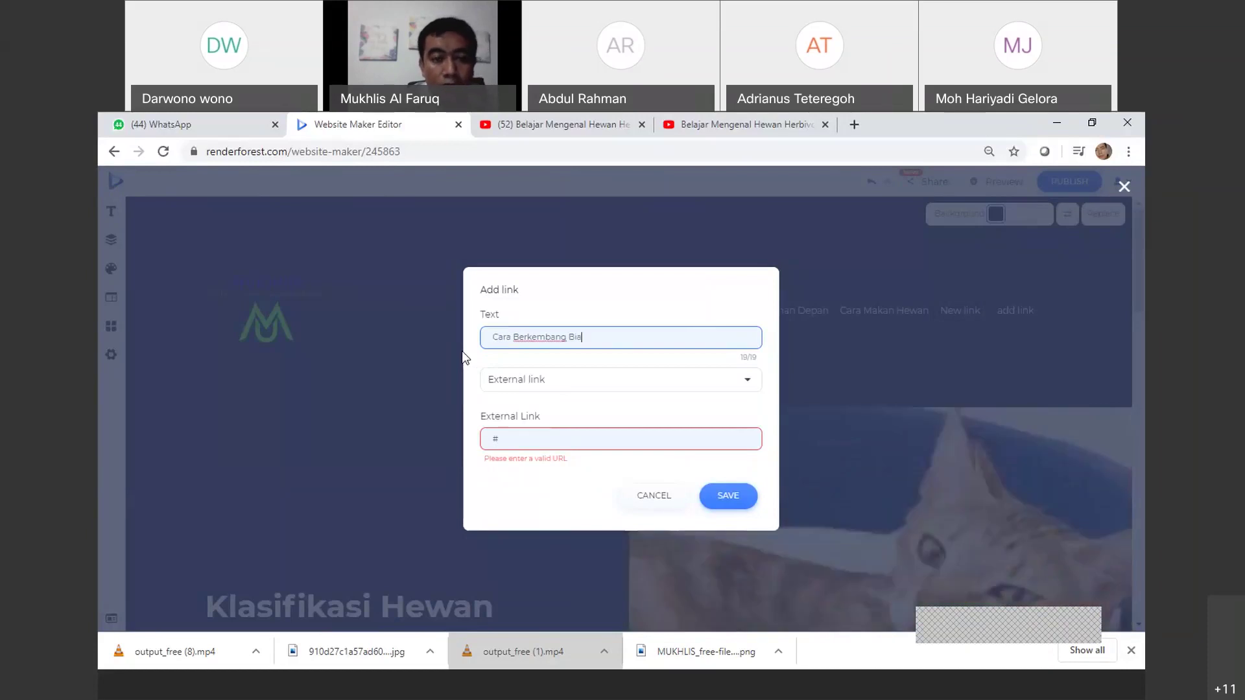
{"action": "type", "text": "a"}
Point the "Cara Berkembang Bia" link to the section Steps5 (Klasifikasi cara Berkembang Biak) and save it
{"action": "left_click", "coordinate": [534, 382]}
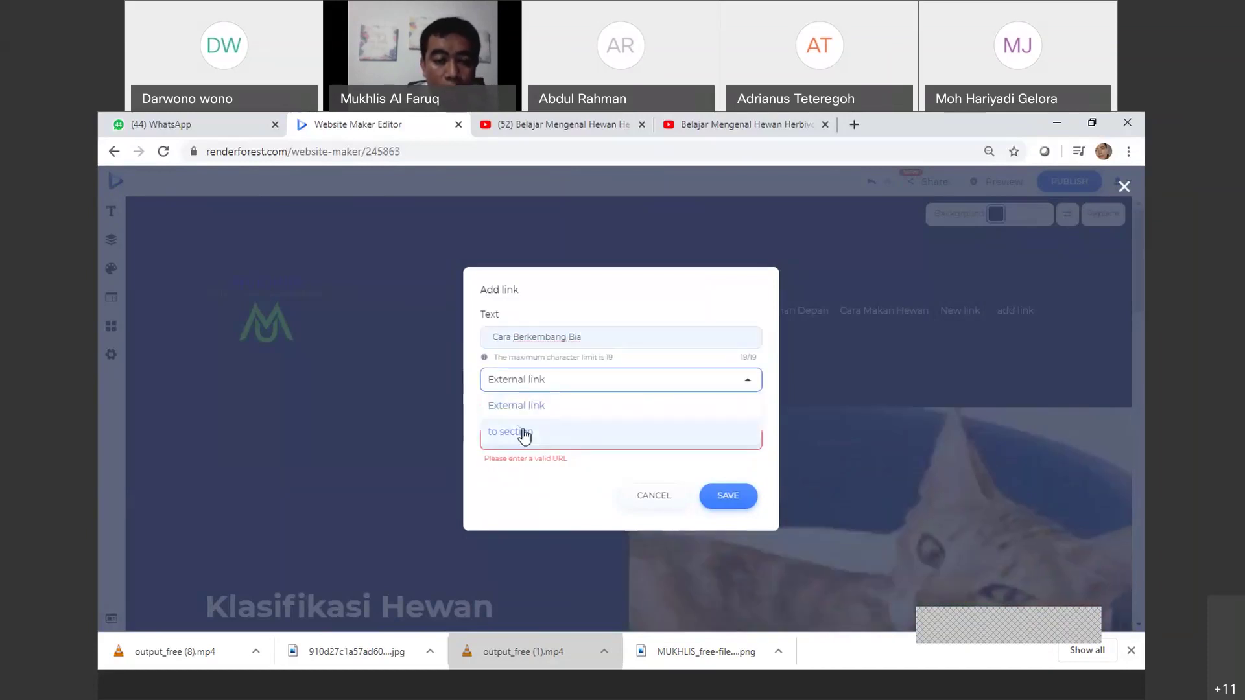
{"action": "left_click", "coordinate": [518, 433]}
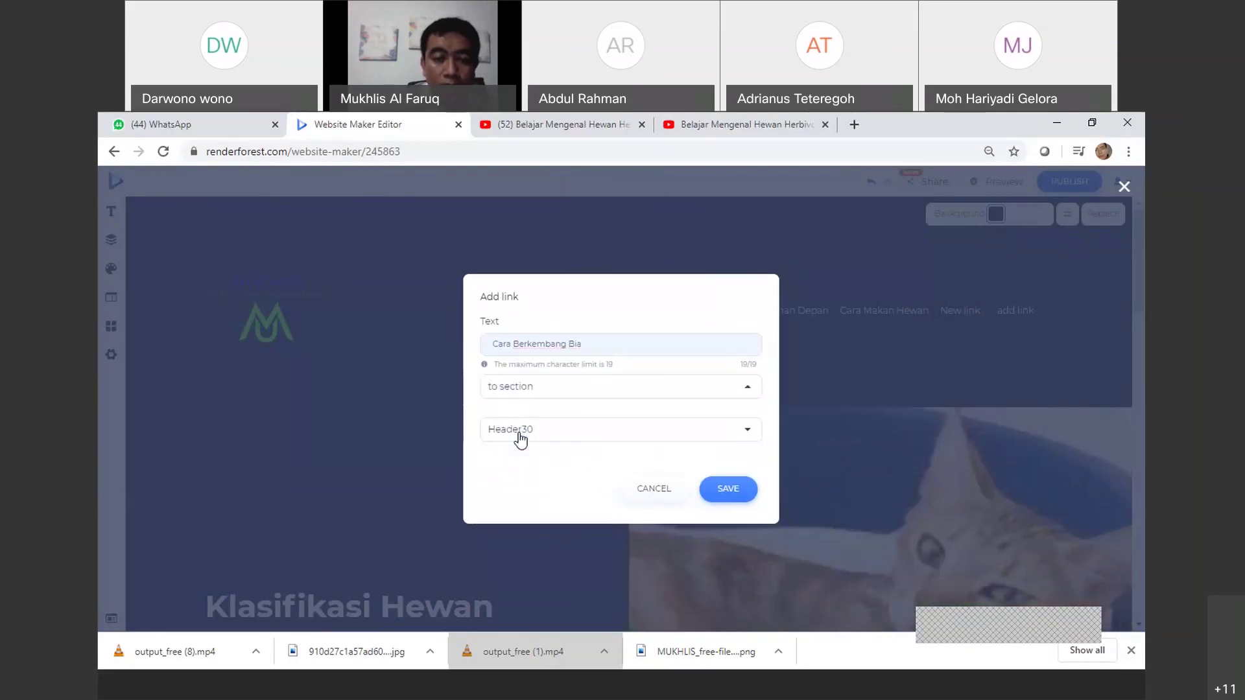
{"action": "left_click", "coordinate": [570, 435]}
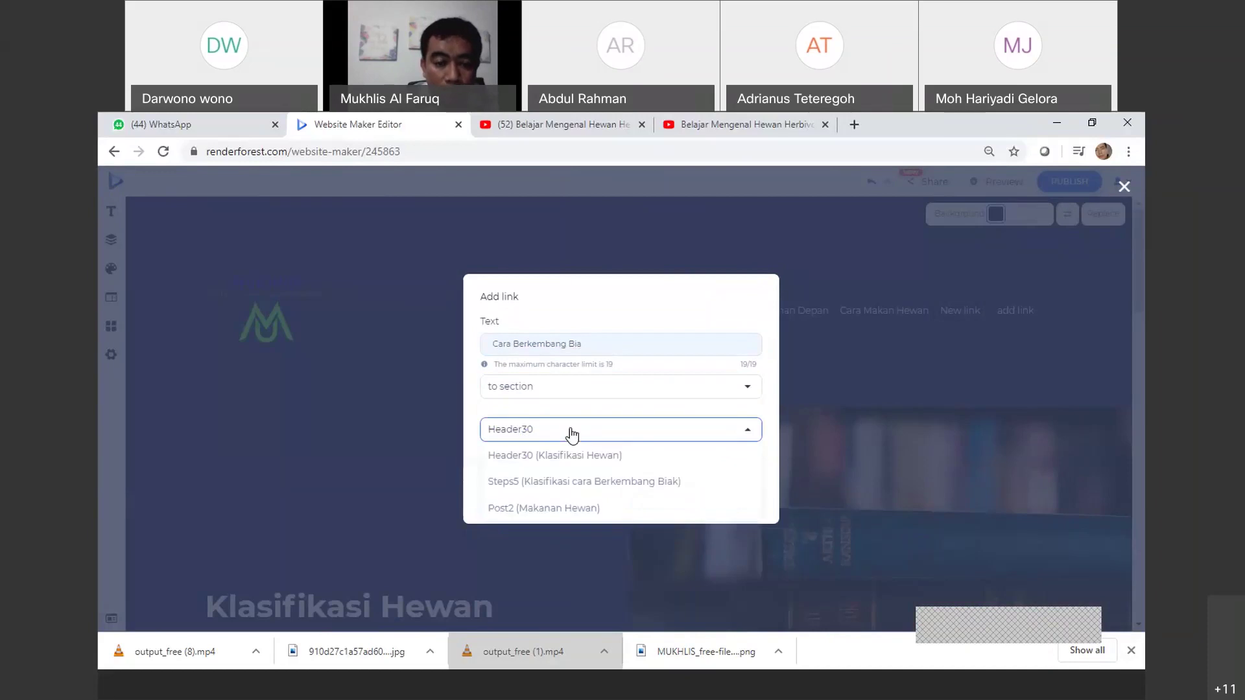
{"action": "left_click", "coordinate": [595, 484]}
{"action": "left_click", "coordinate": [722, 492]}
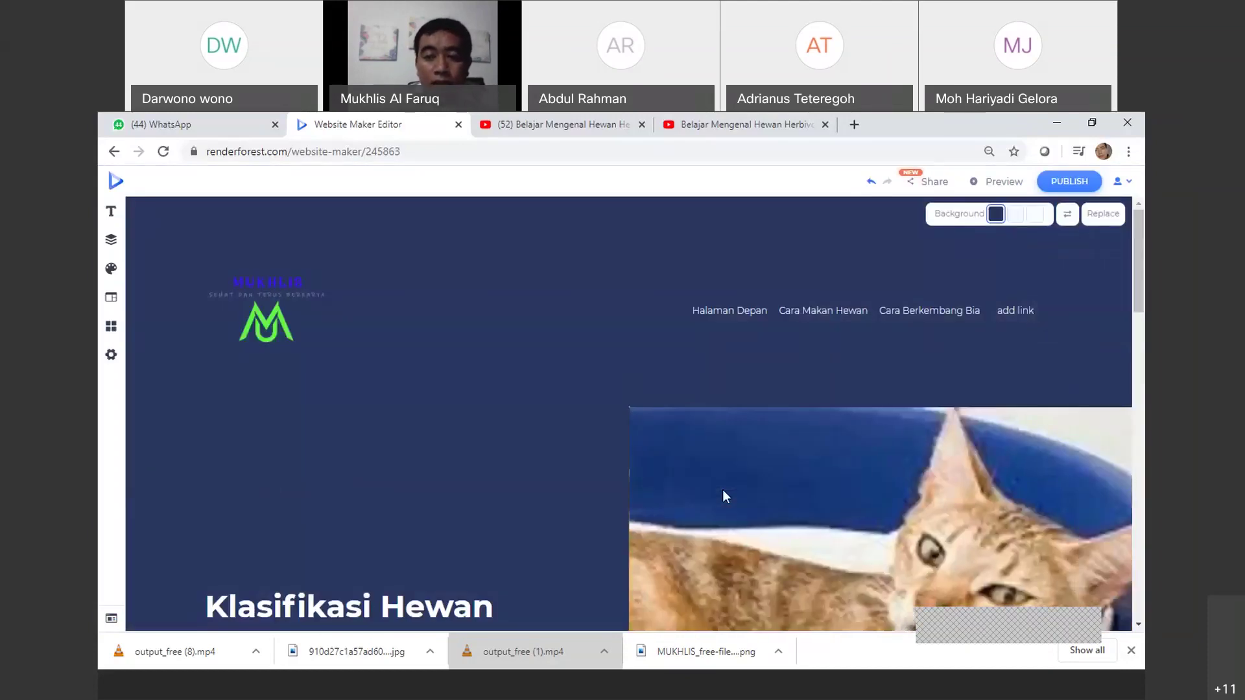
Add another header menu link with the text "Rumah Belajar" and set its type to External link
{"action": "left_click", "coordinate": [1012, 315]}
{"action": "mouse_move", "coordinate": [950, 311]}
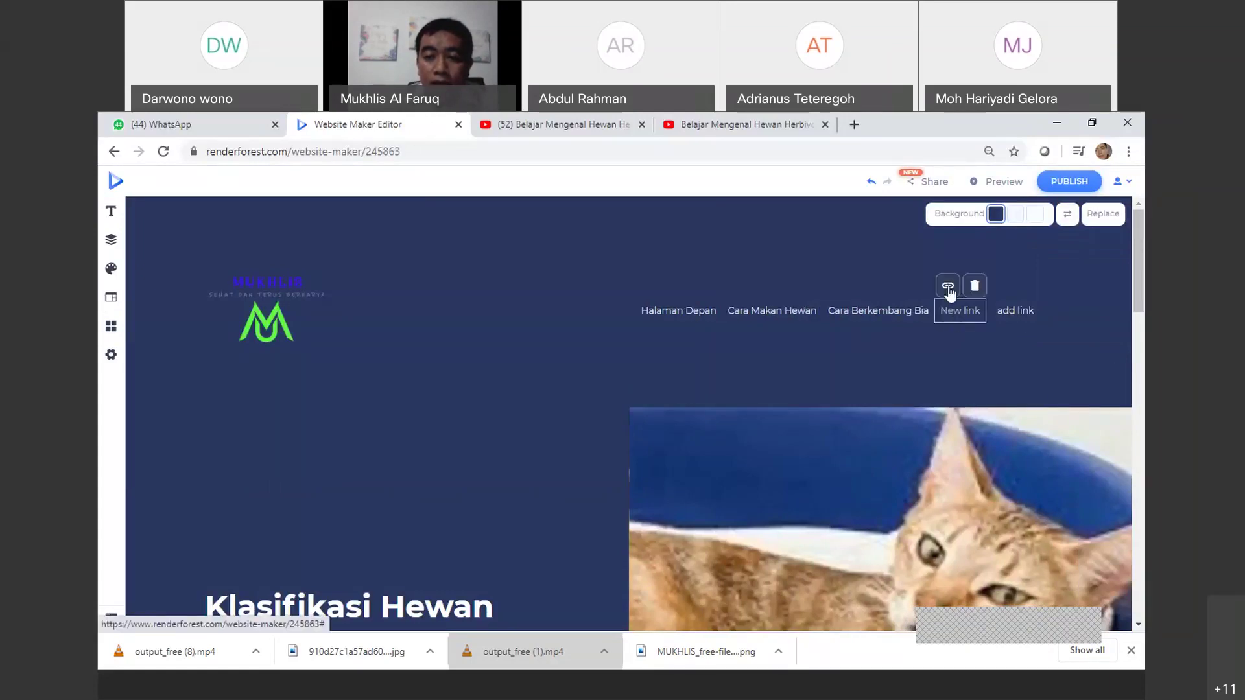
{"action": "left_click", "coordinate": [948, 288]}
{"action": "left_click", "coordinate": [599, 340]}
{"action": "key", "text": "BackSpace"}
{"action": "key", "text": "BackSpace"}
{"action": "key", "text": "BackSpace"}
{"action": "key", "text": "BackSpace"}
{"action": "key", "text": "BackSpace"}
{"action": "key", "text": "BackSpace"}
{"action": "key", "text": "BackSpace"}
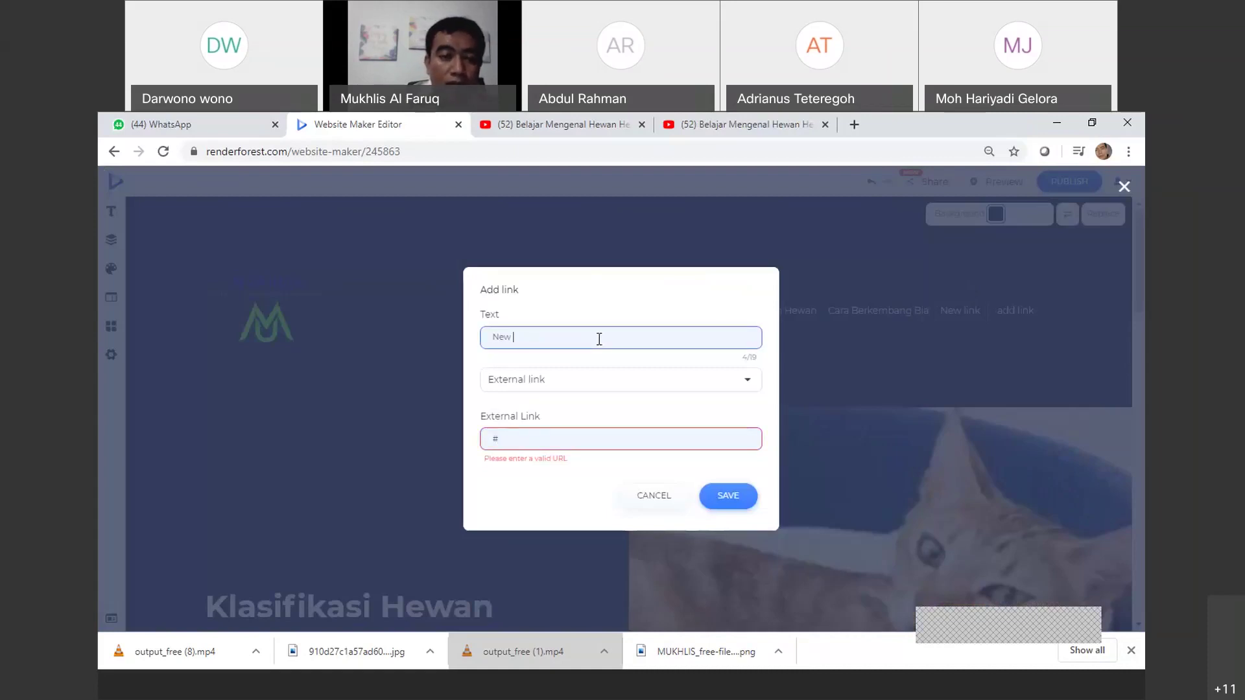
{"action": "type", "text": "Rum"}
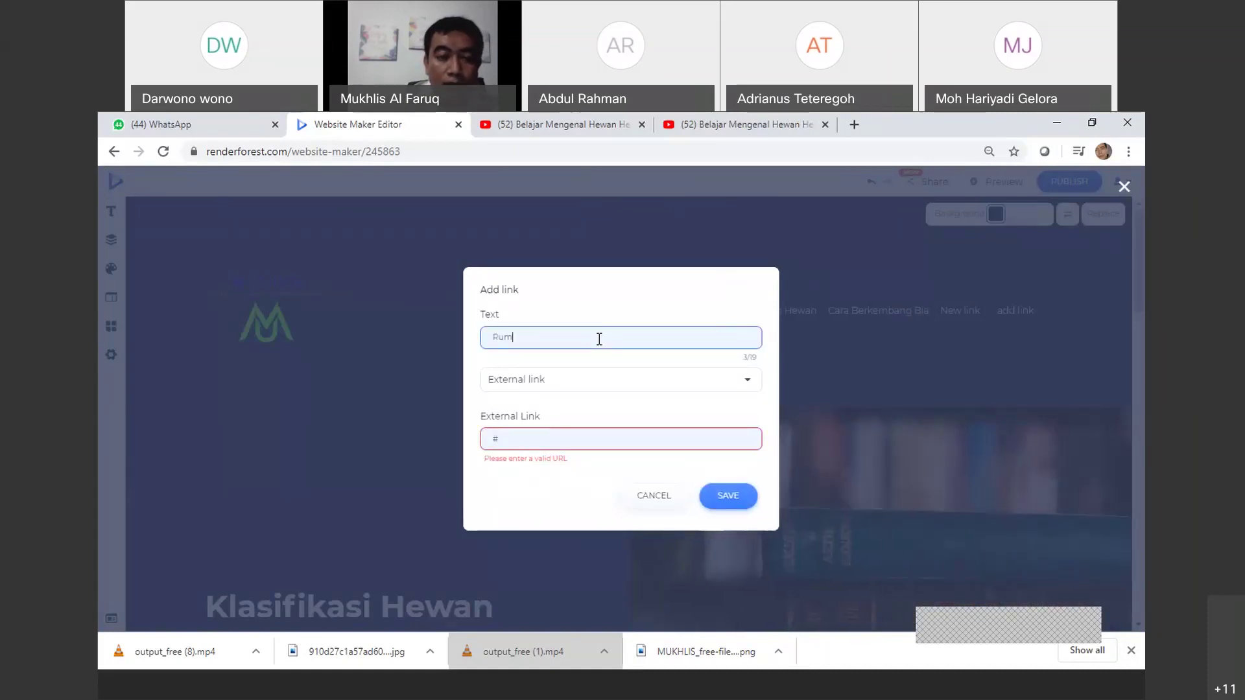
{"action": "type", "text": "ah Belajar"}
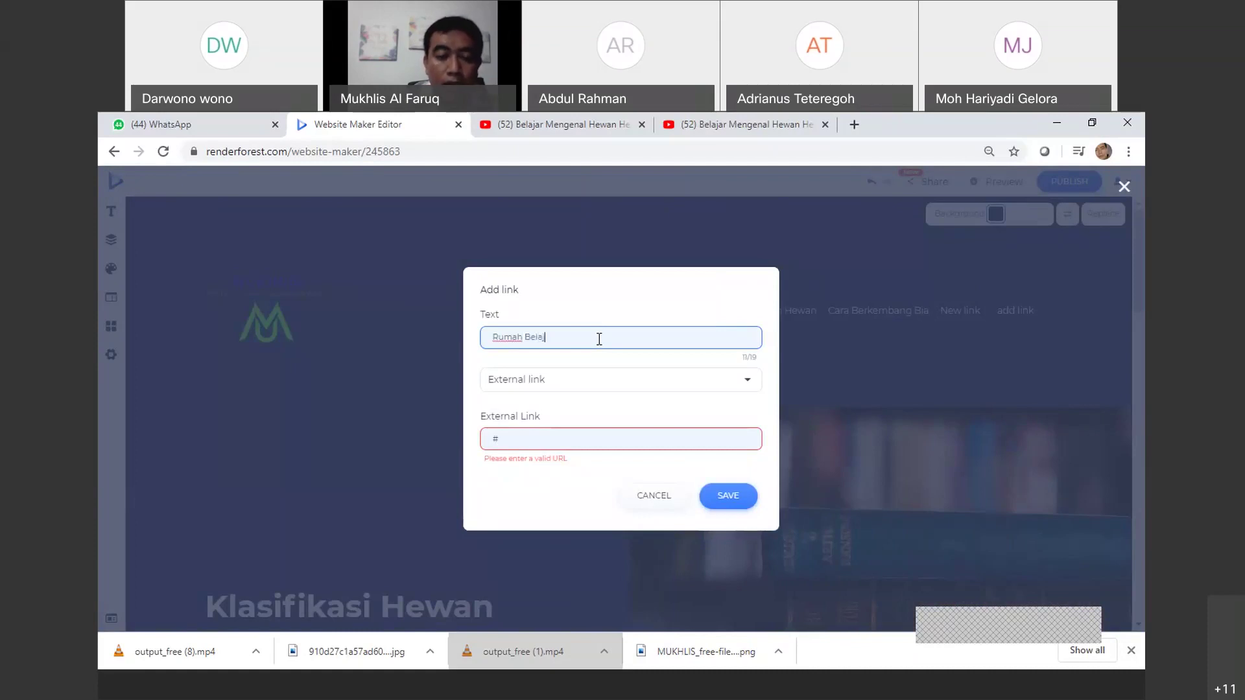
{"action": "left_click", "coordinate": [581, 388]}
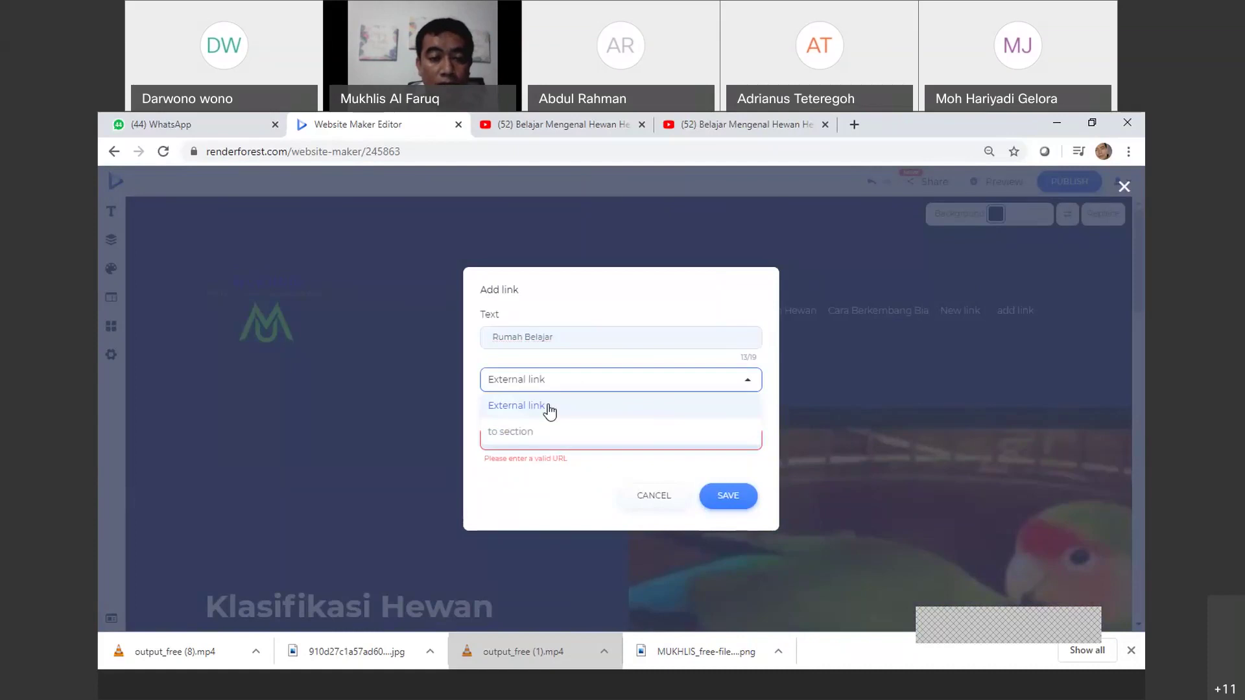
{"action": "left_click", "coordinate": [550, 407]}
{"action": "left_click", "coordinate": [534, 446]}
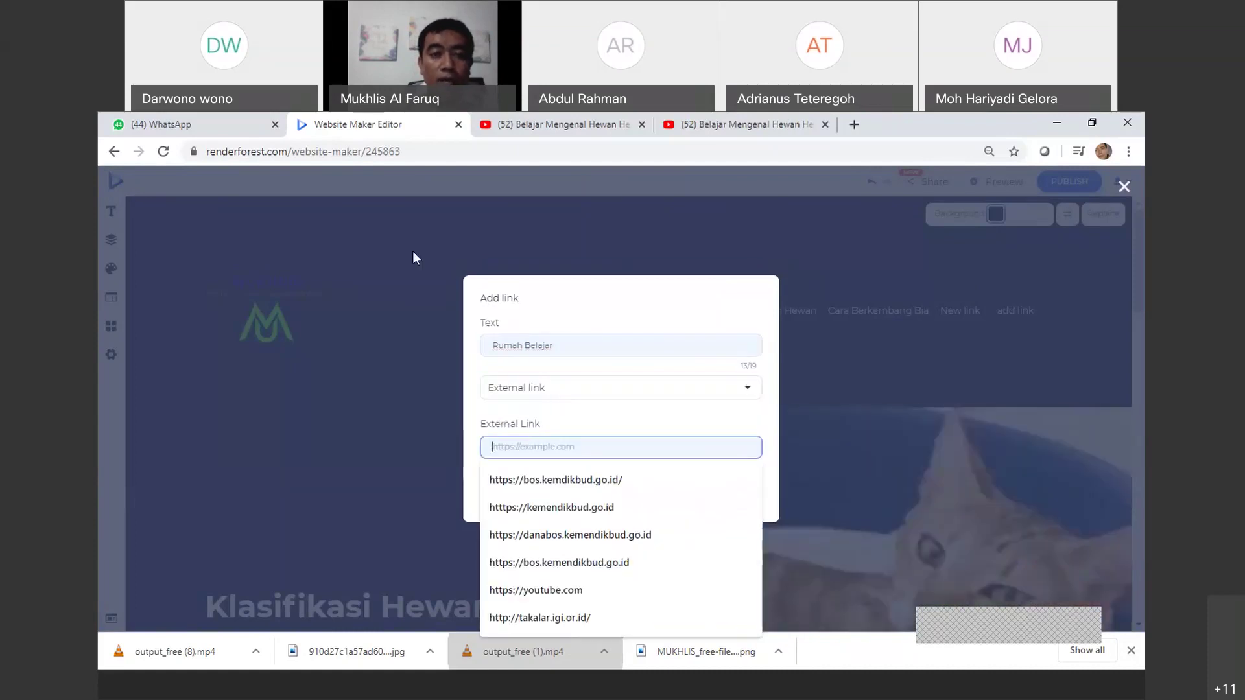
Search Google for "rumah belajar kemdikbud", open the Rumah Belajar portal at belajar.kemdikbud.go.id and copy its address
{"action": "left_click", "coordinate": [798, 128]}
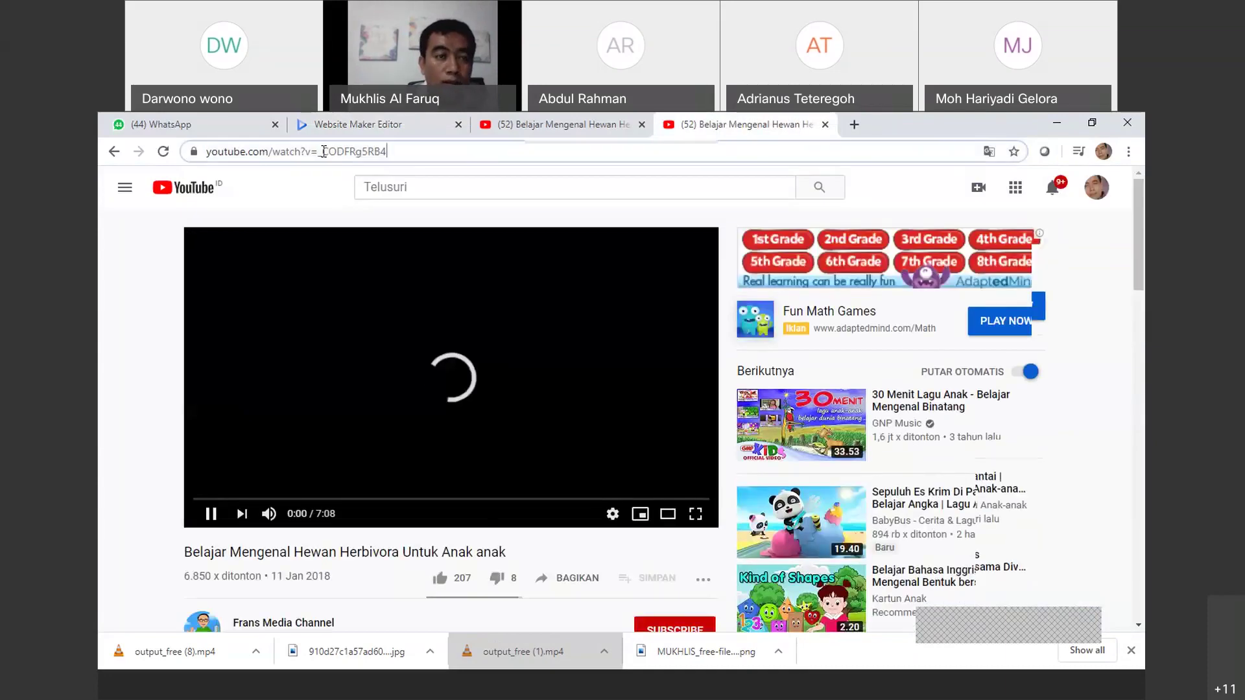
{"action": "left_click", "coordinate": [323, 151]}
{"action": "type", "text": "rum"}
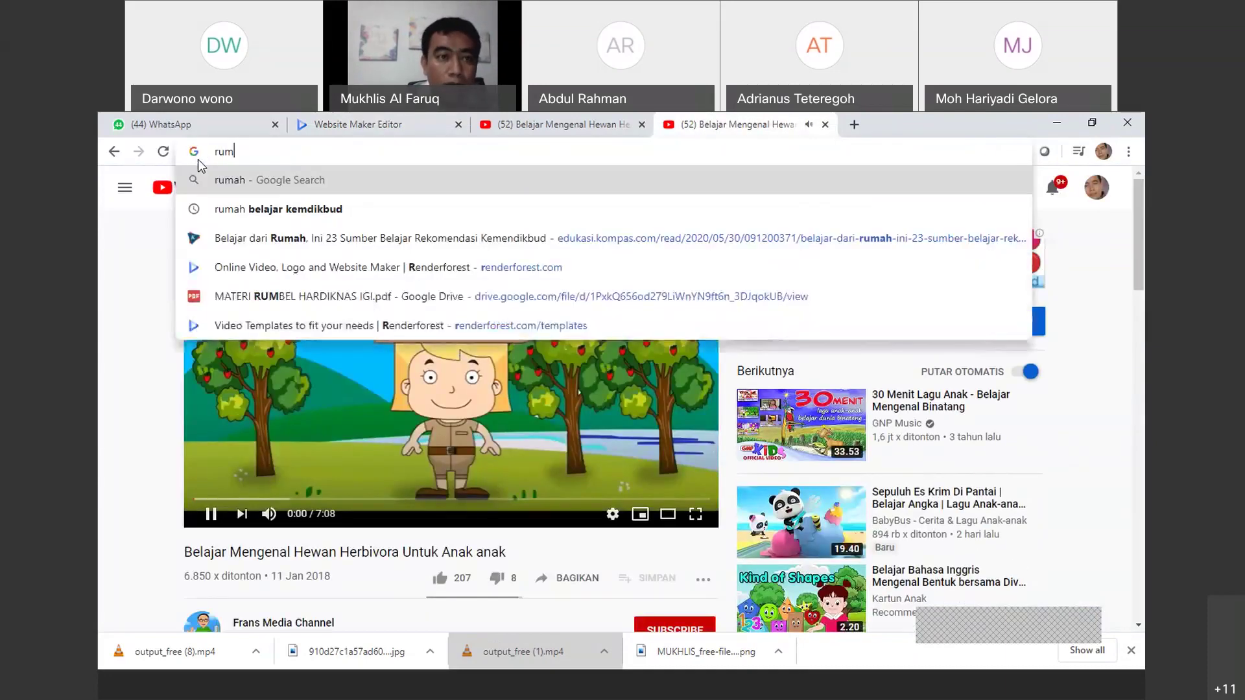
{"action": "type", "text": "ah"}
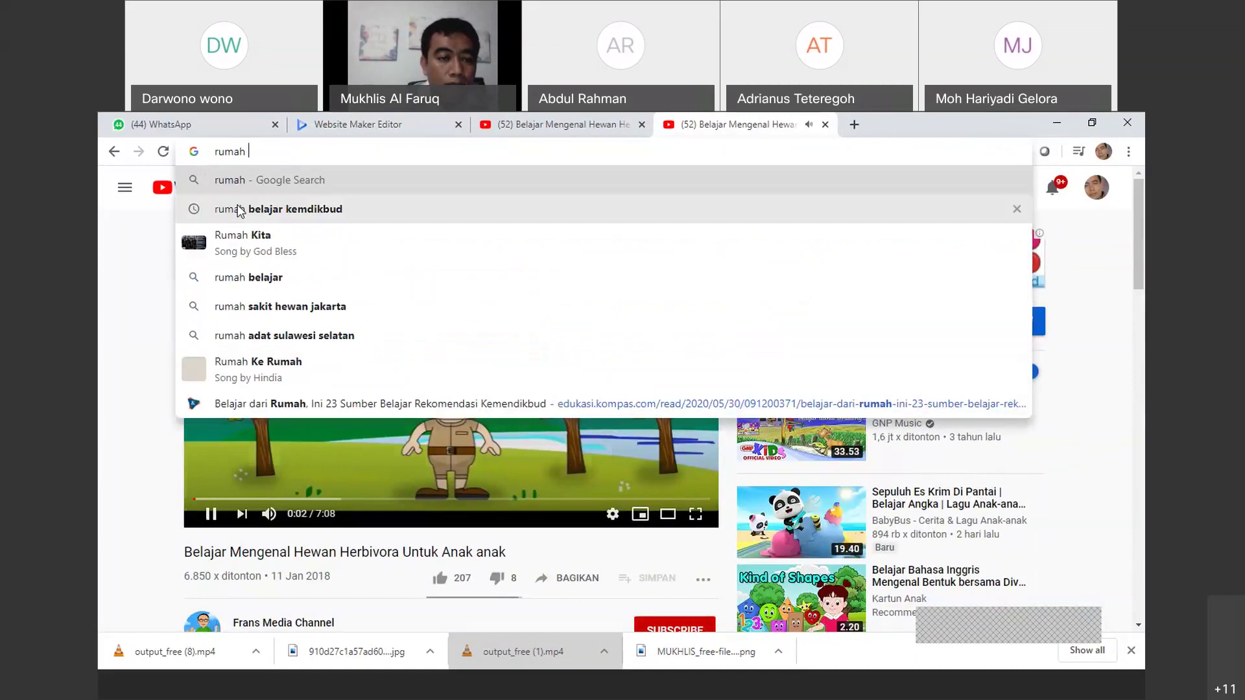
{"action": "left_click", "coordinate": [240, 208]}
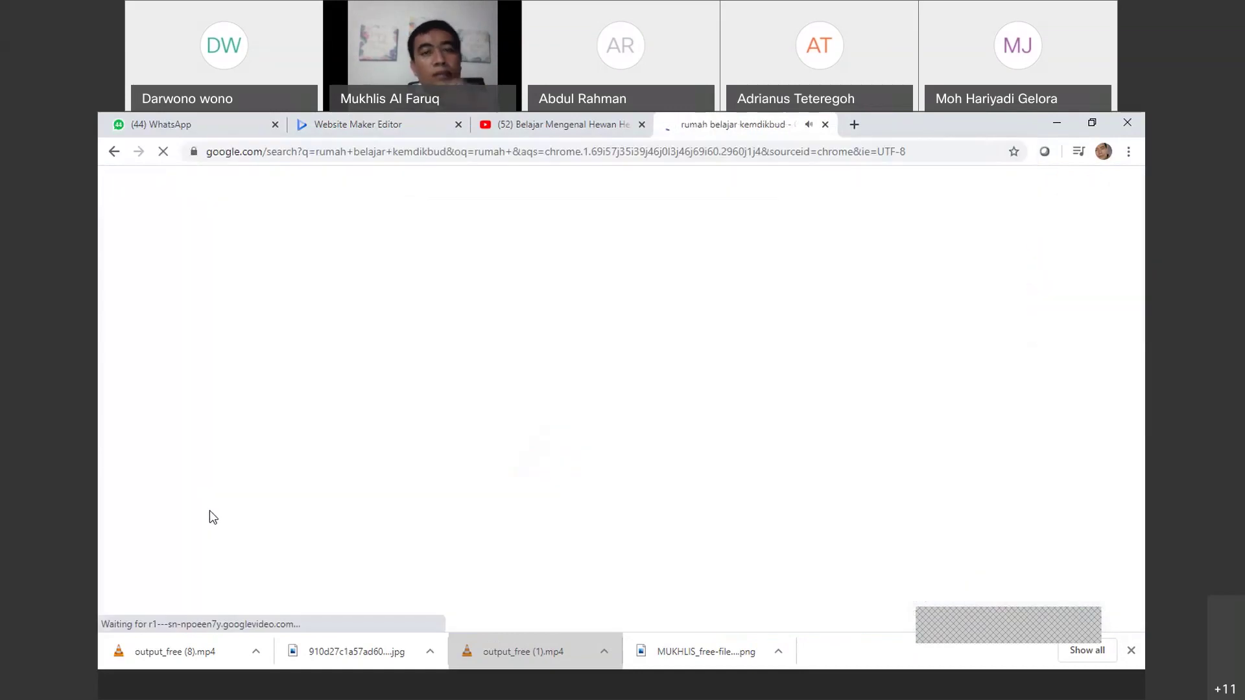
{"action": "left_click", "coordinate": [280, 335]}
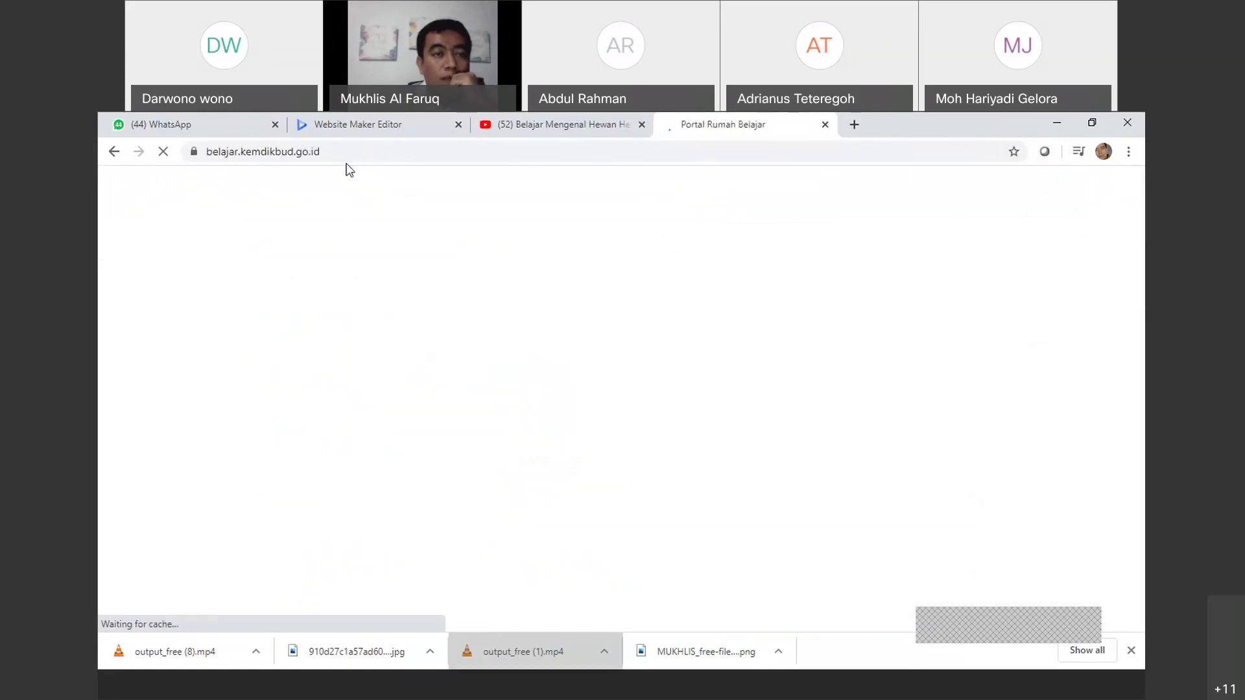
{"action": "left_click", "coordinate": [209, 153]}
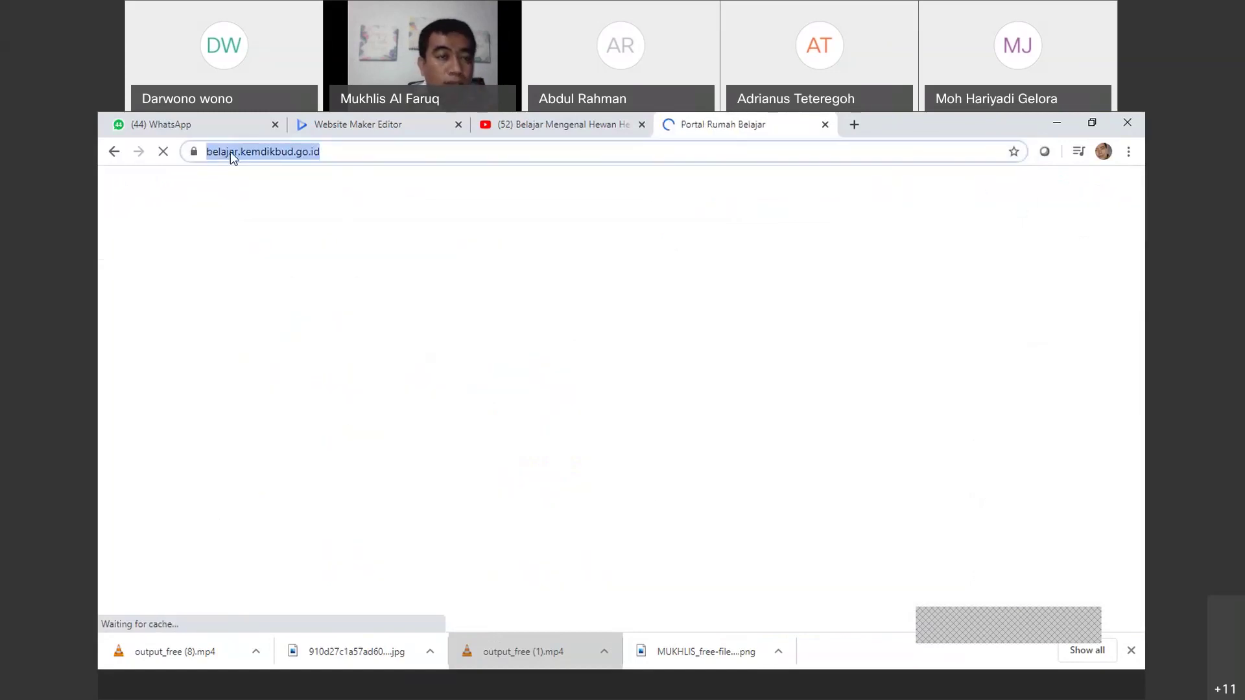
{"action": "right_click", "coordinate": [232, 158]}
{"action": "left_click", "coordinate": [258, 235]}
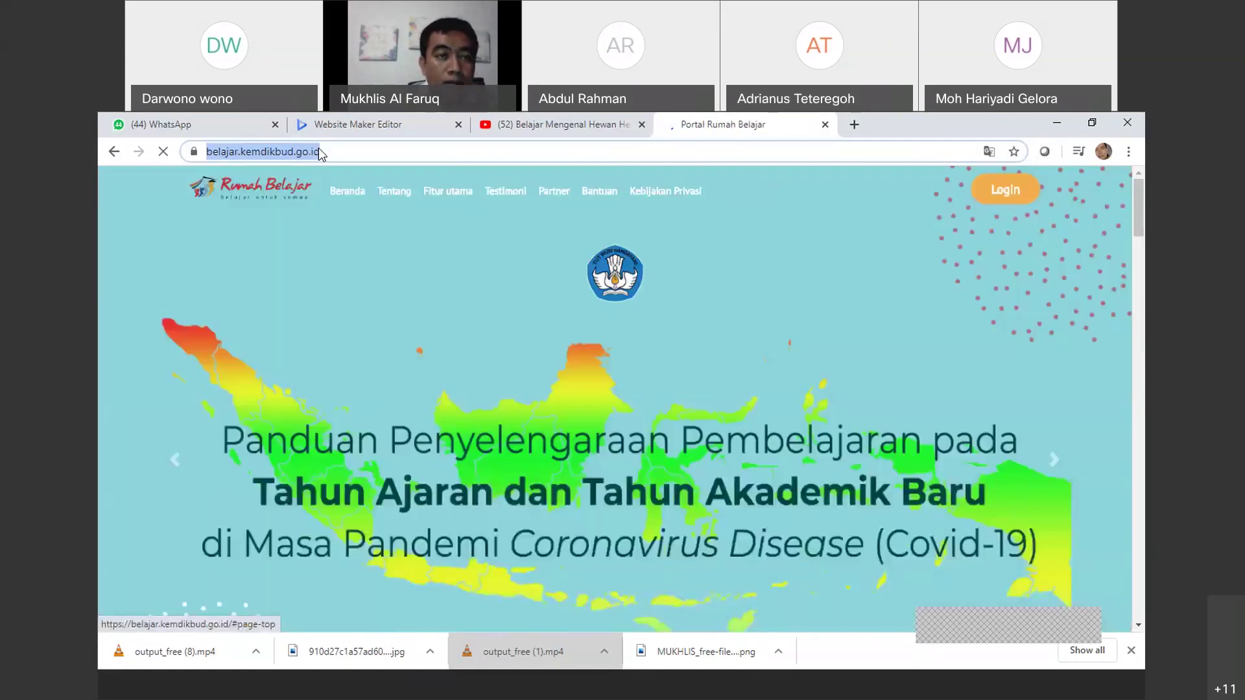
{"action": "left_click", "coordinate": [356, 124]}
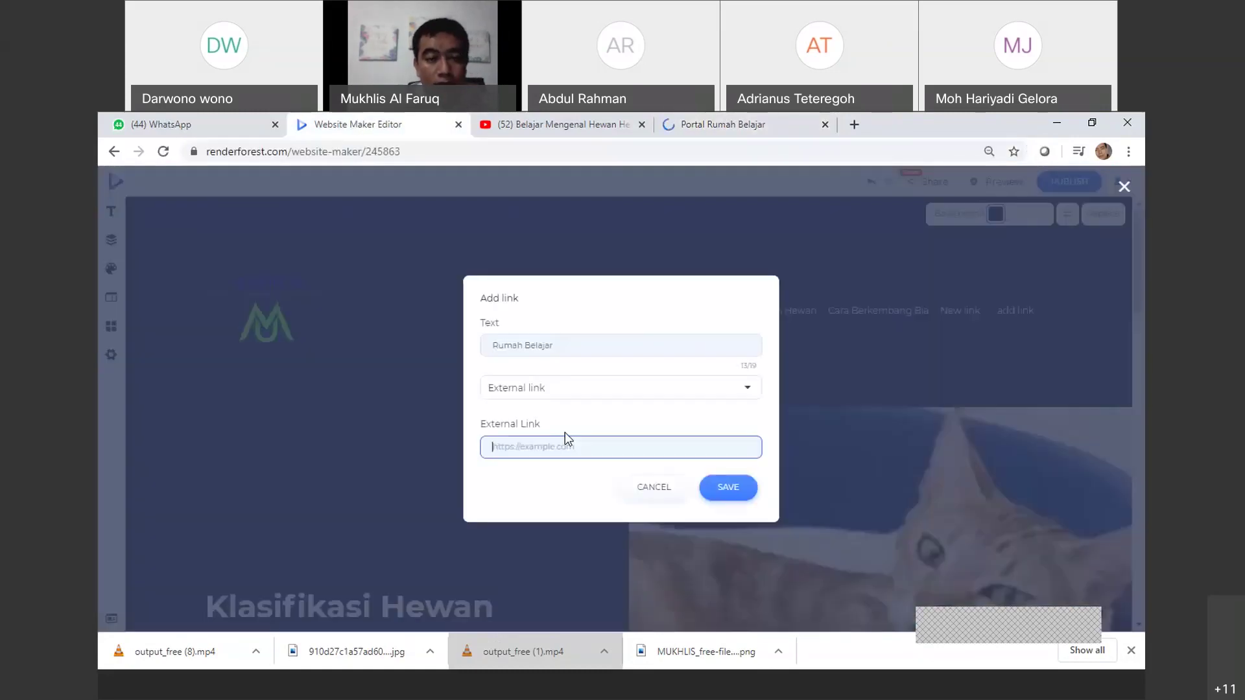
{"action": "key", "text": "ctrl+v"}
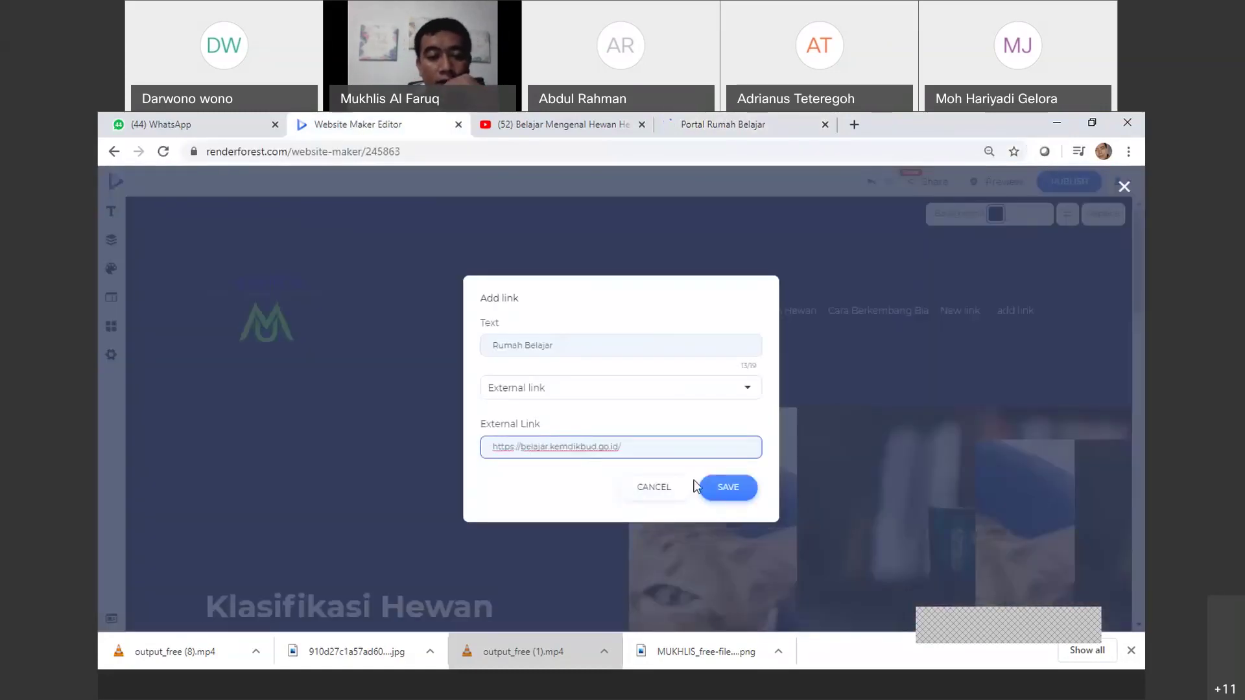
{"action": "left_click", "coordinate": [722, 488]}
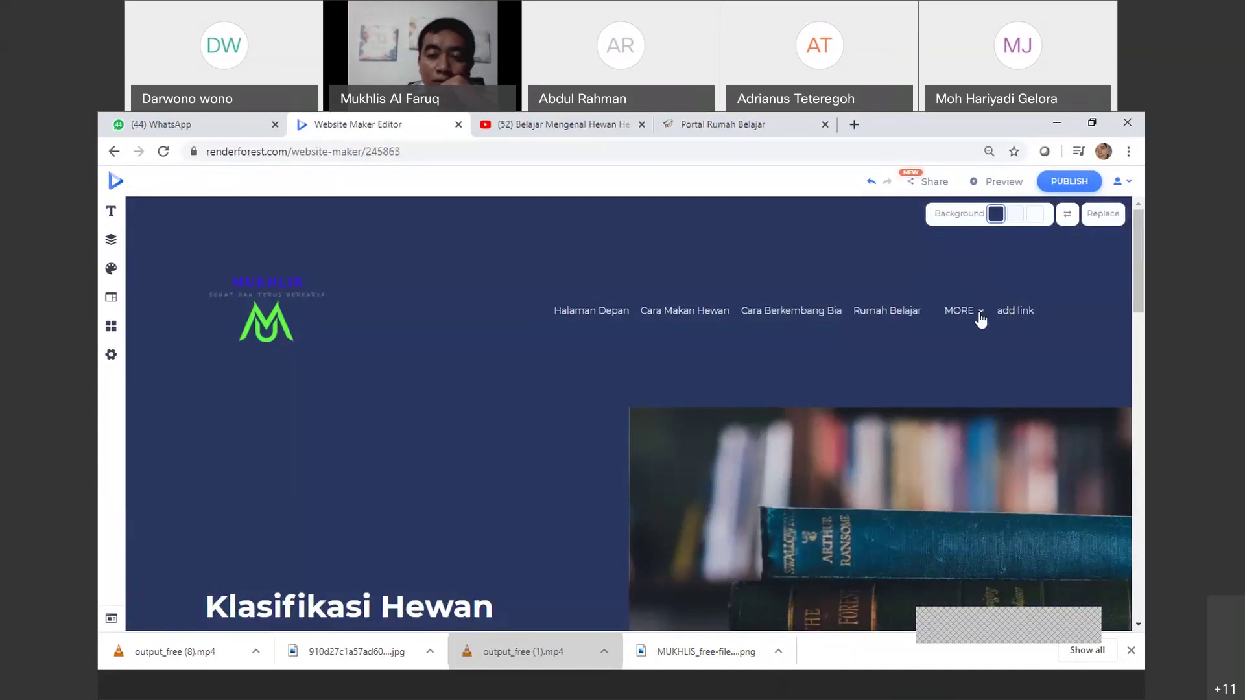
{"action": "left_click", "coordinate": [981, 318]}
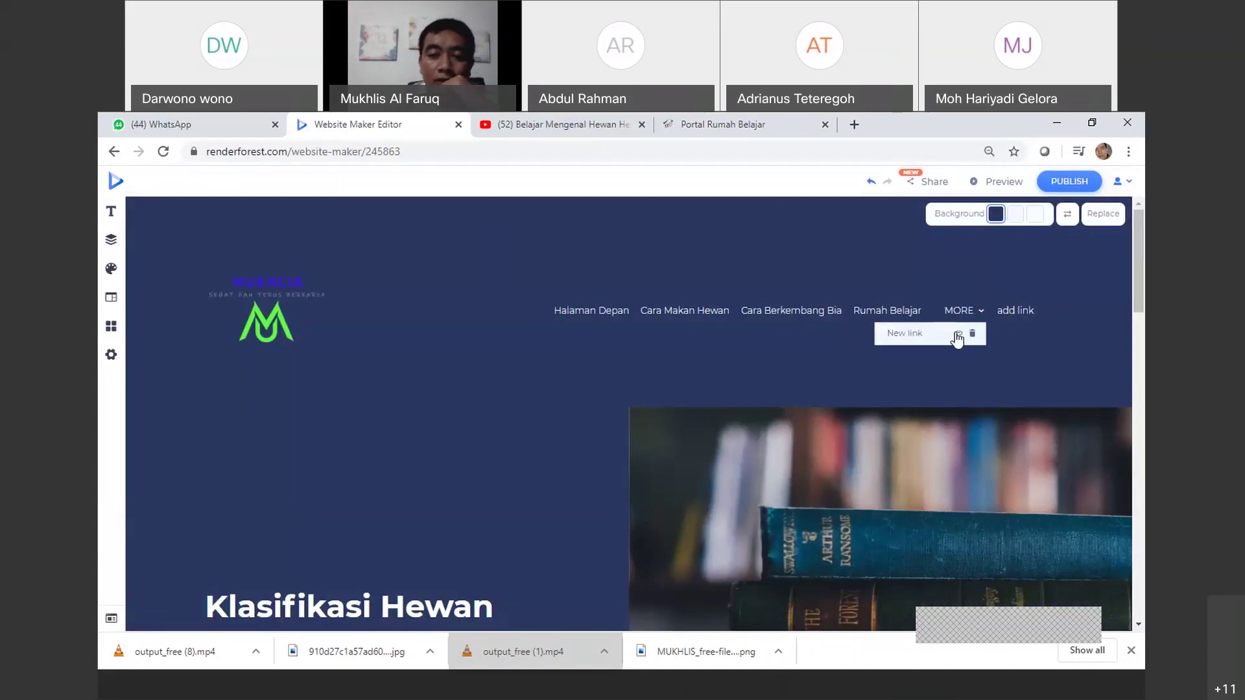
{"action": "left_click", "coordinate": [958, 334]}
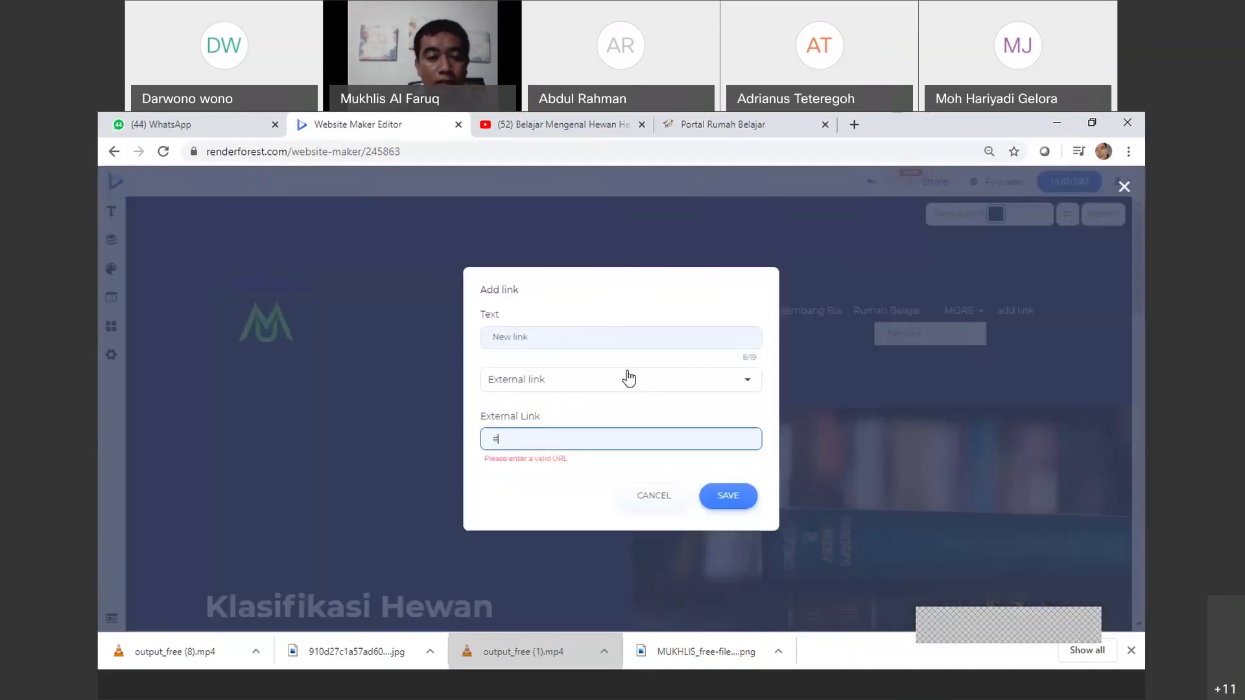
{"action": "left_click", "coordinate": [542, 332]}
{"action": "key", "text": "ctrl+a"}
{"action": "key", "text": "BackSpace"}
{"action": "type", "text": "Ruang "}
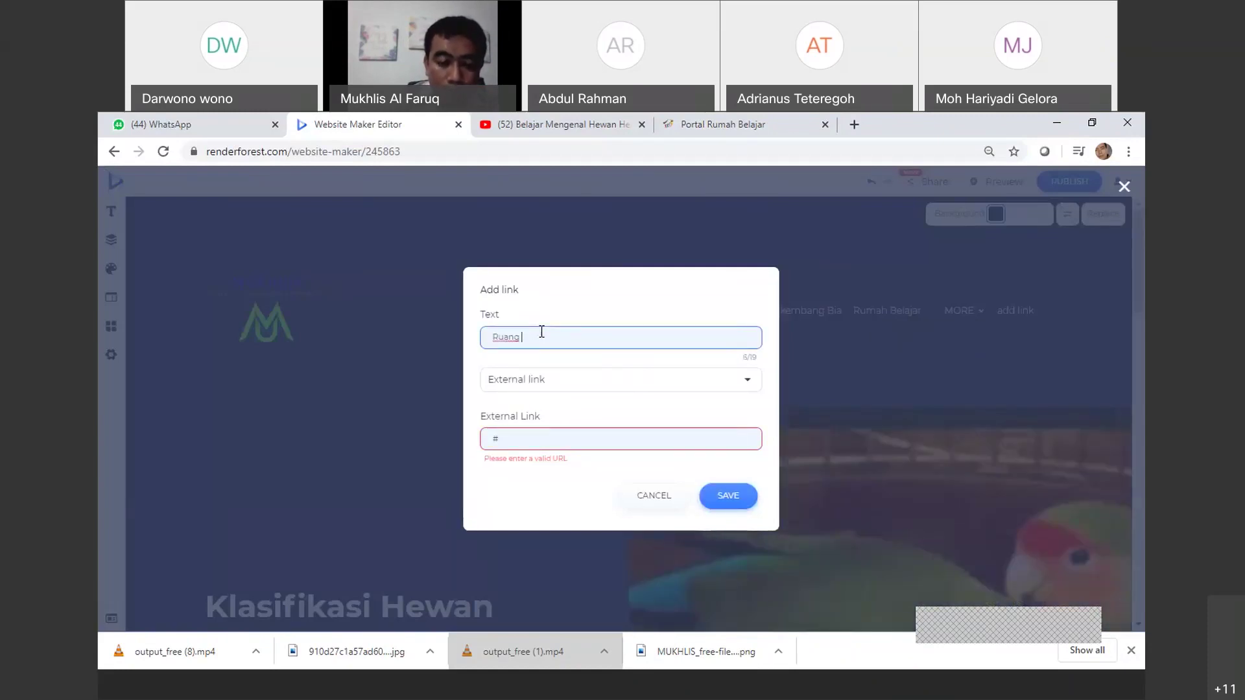
{"action": "type", "text": "C"}
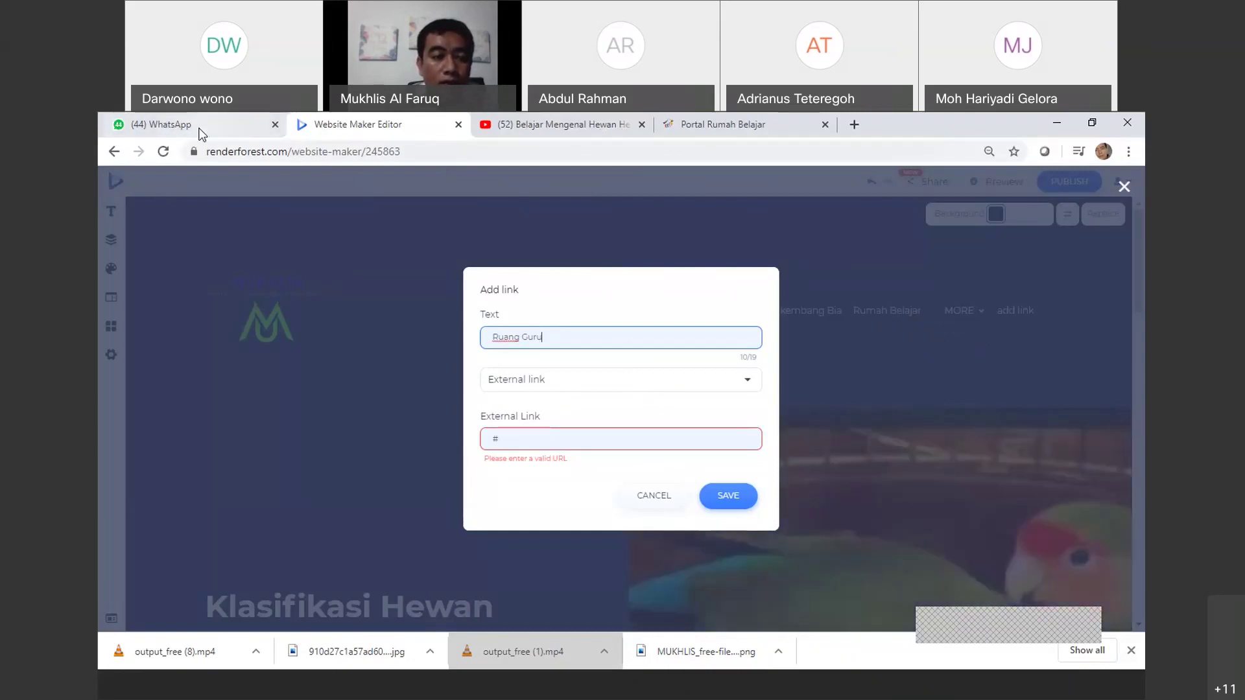
{"action": "left_click", "coordinate": [458, 236]}
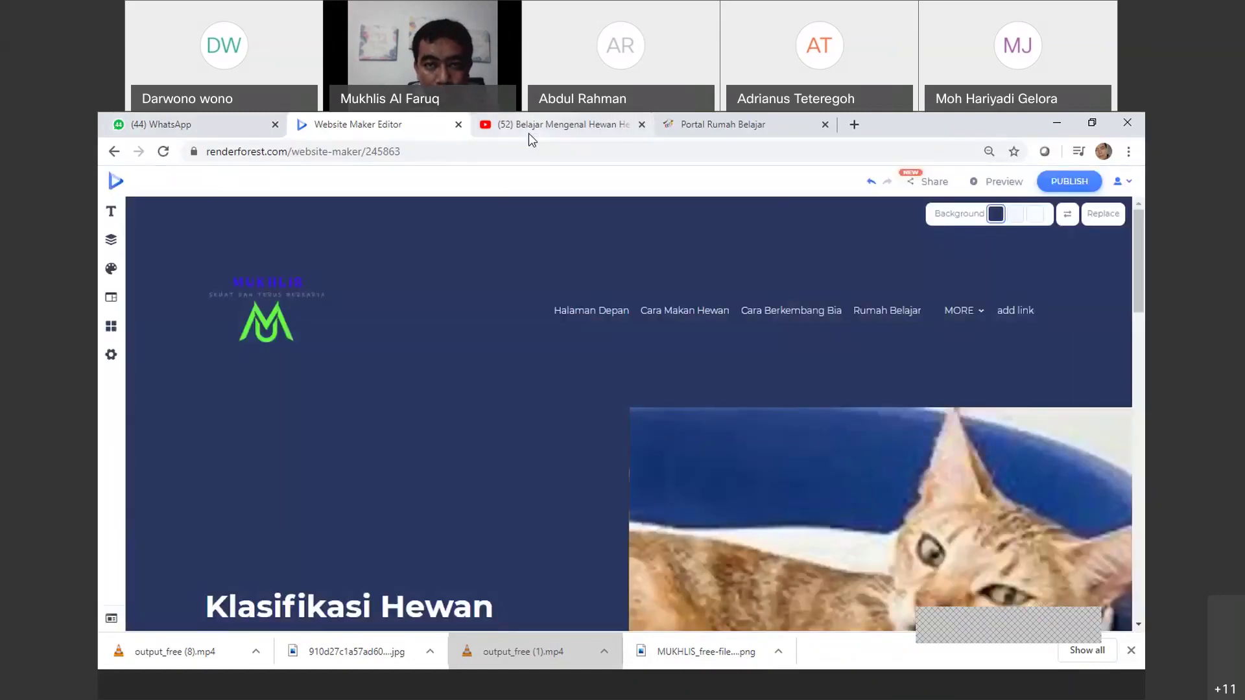
Search Google for "ruang guru", open the Ruangguru site at bimbel.ruangguru.com and copy its address
{"action": "left_click", "coordinate": [517, 126]}
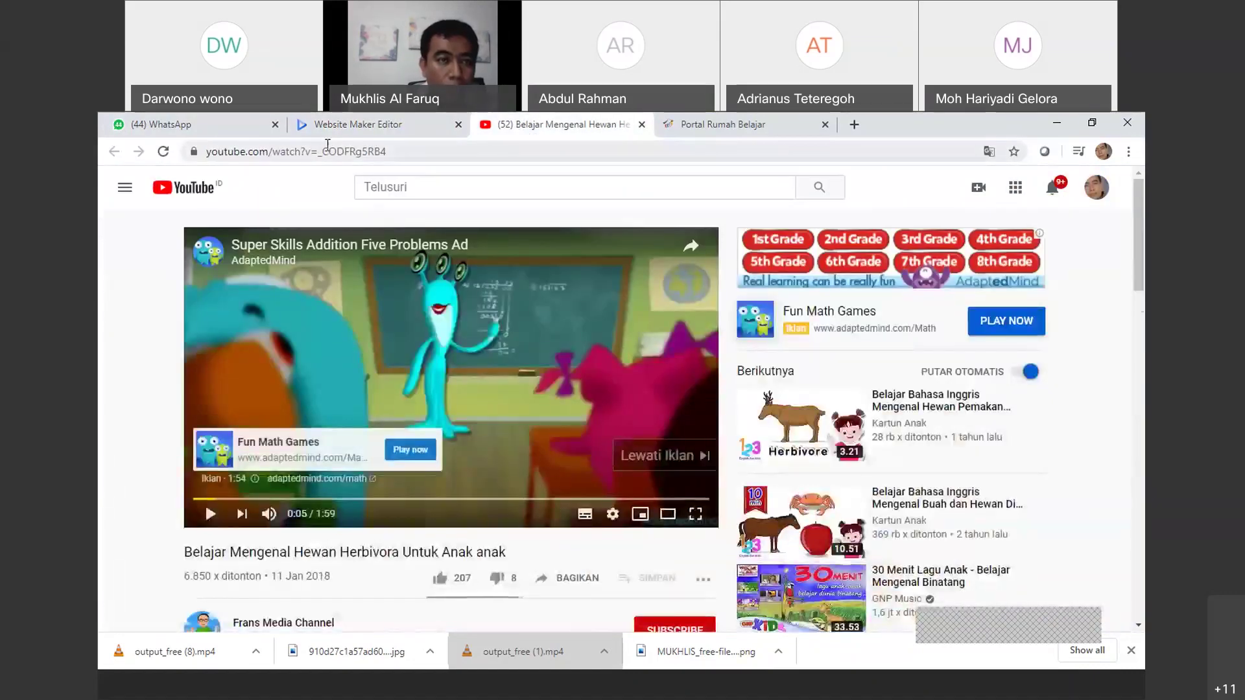
{"action": "left_click", "coordinate": [329, 151]}
{"action": "type", "text": "ruang Guru"}
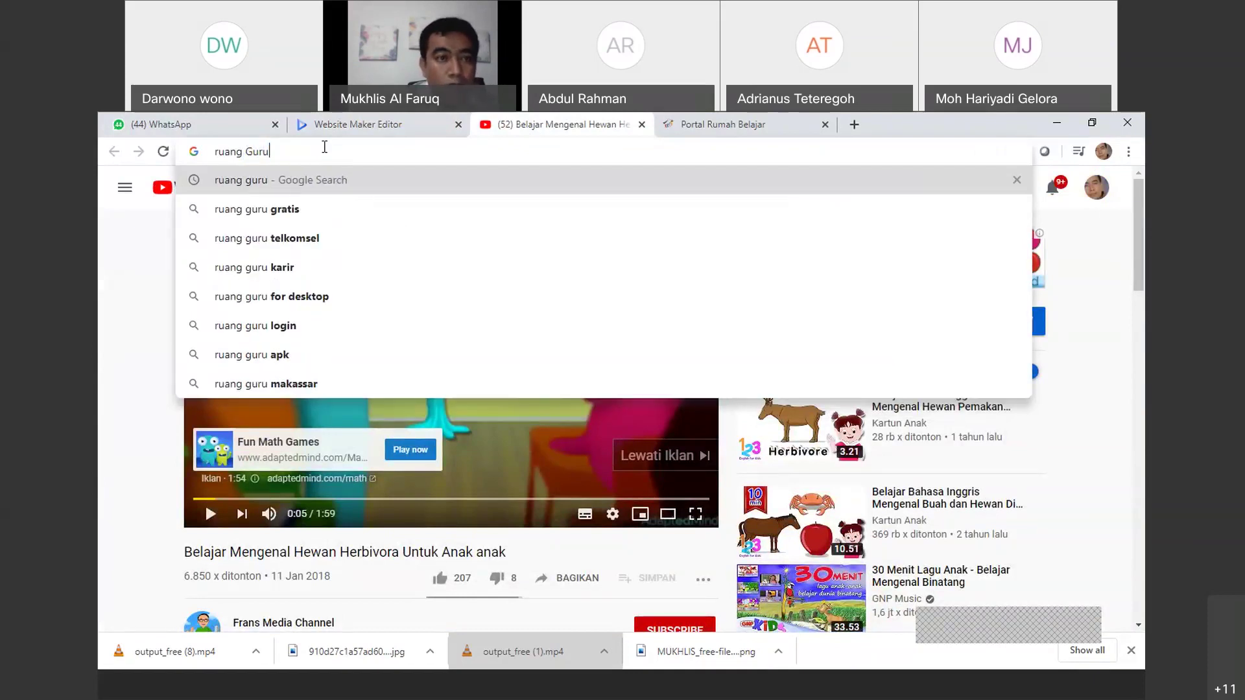
{"action": "left_click", "coordinate": [249, 188]}
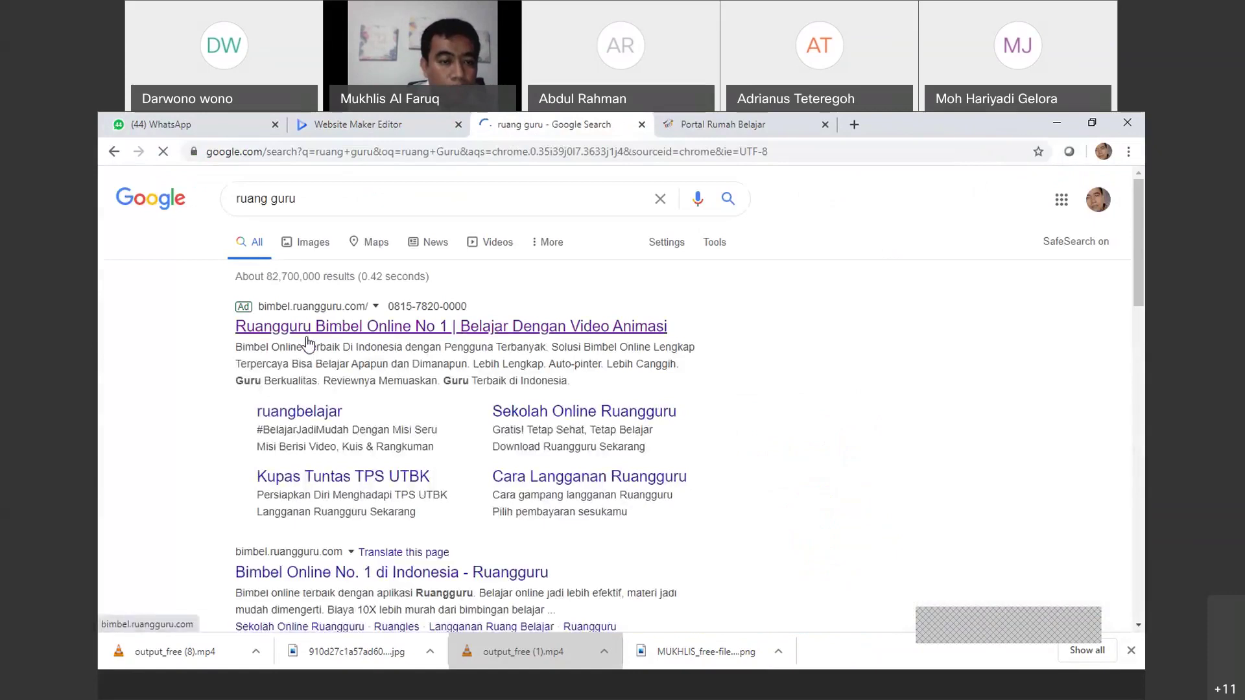
{"action": "left_click", "coordinate": [314, 574]}
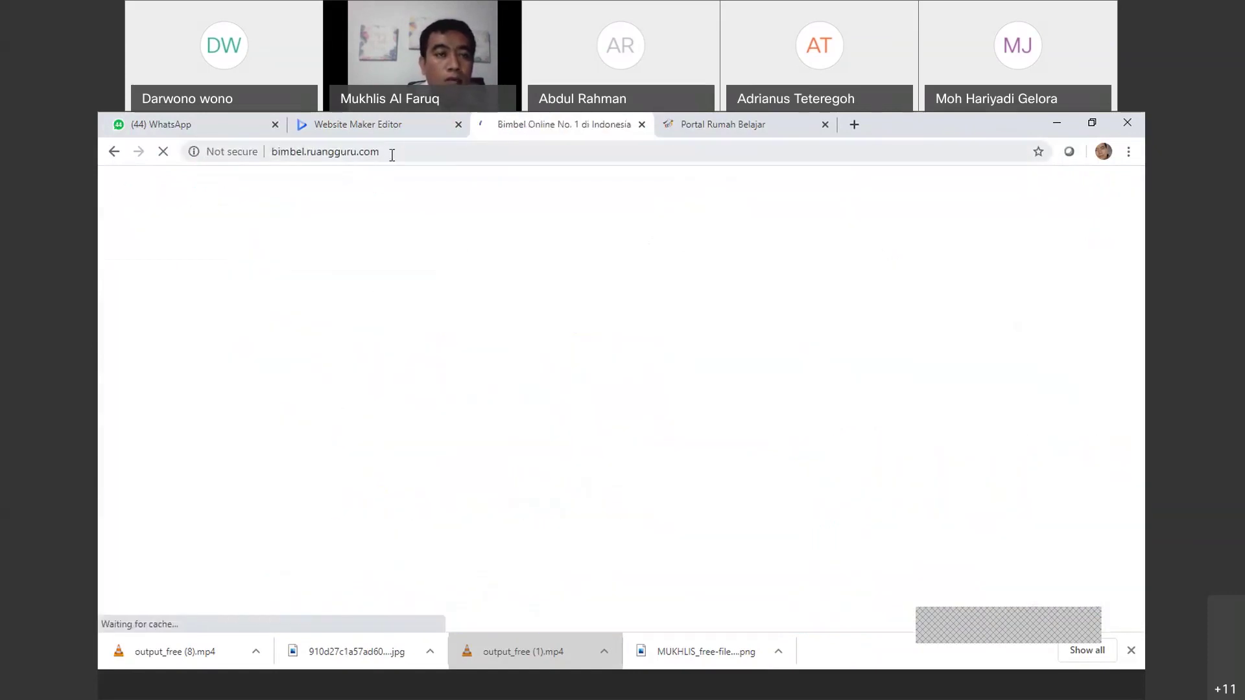
{"action": "left_click", "coordinate": [392, 154]}
{"action": "key", "text": "ctrl+c"}
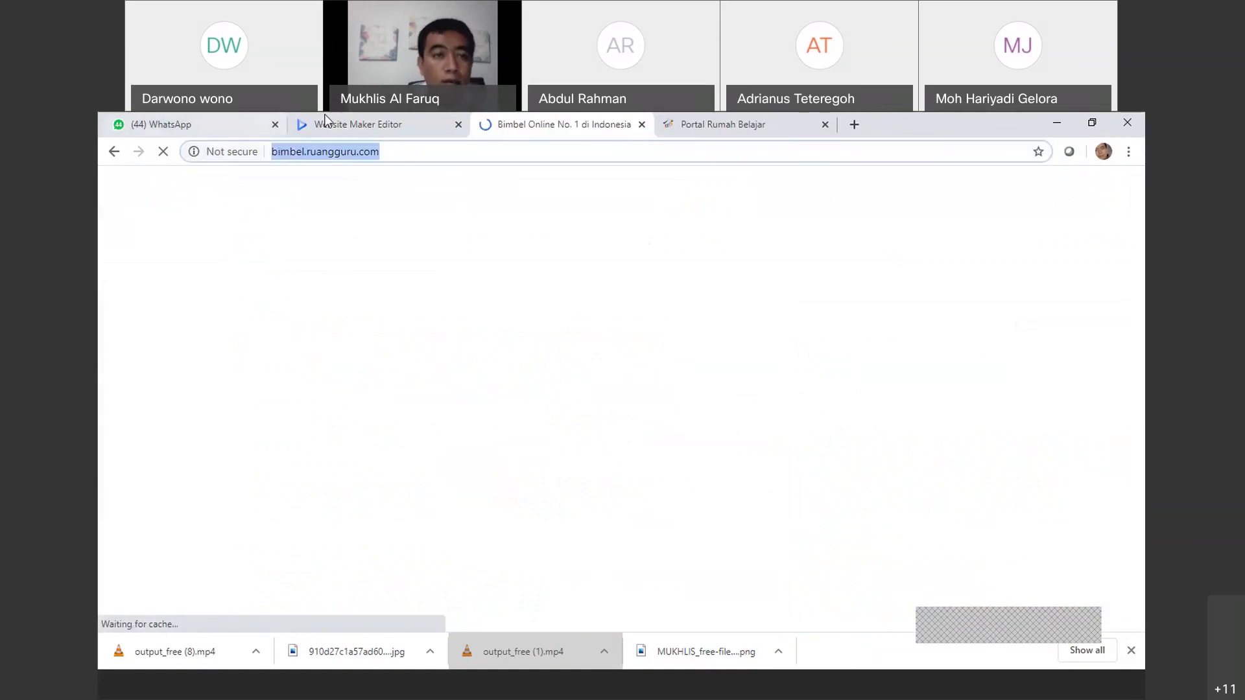
{"action": "left_click", "coordinate": [326, 120]}
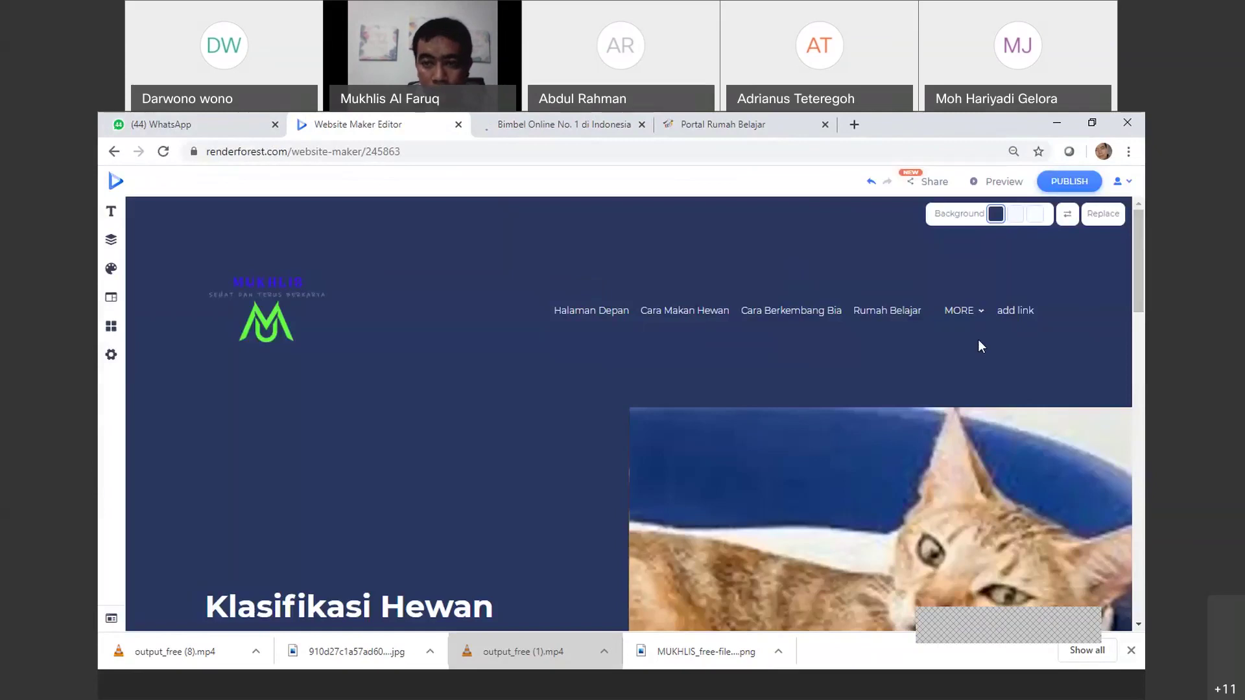
{"action": "left_click", "coordinate": [971, 312]}
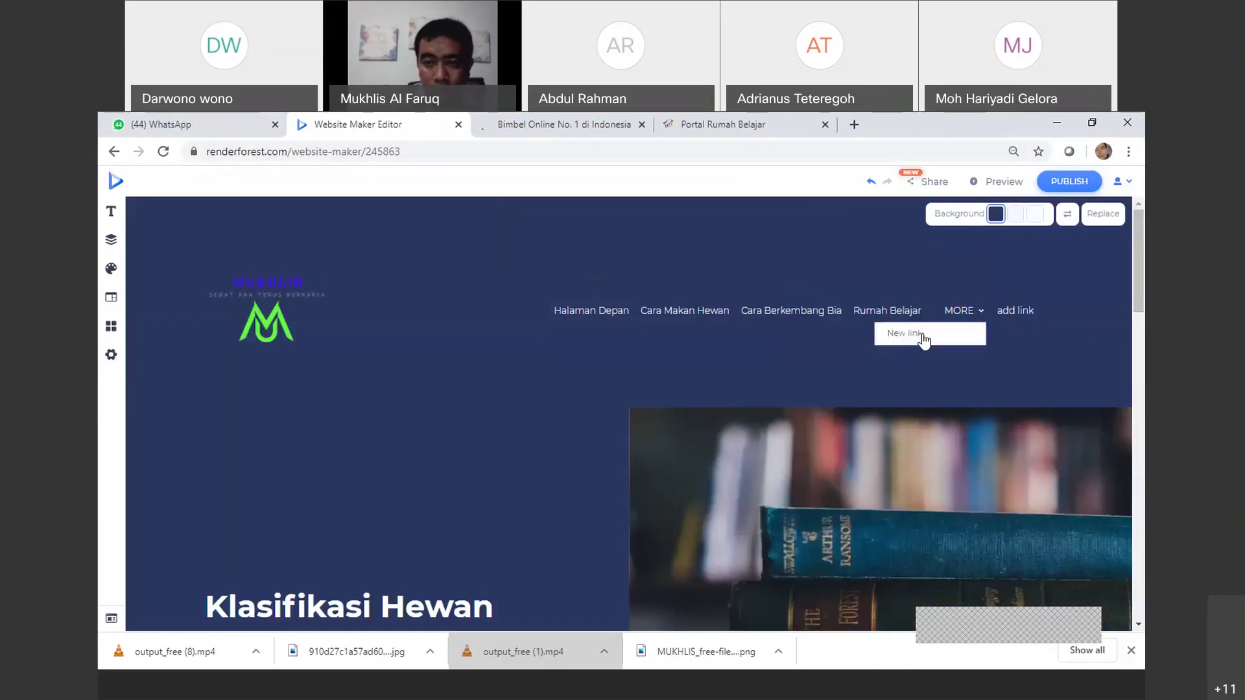
{"action": "left_click", "coordinate": [958, 335]}
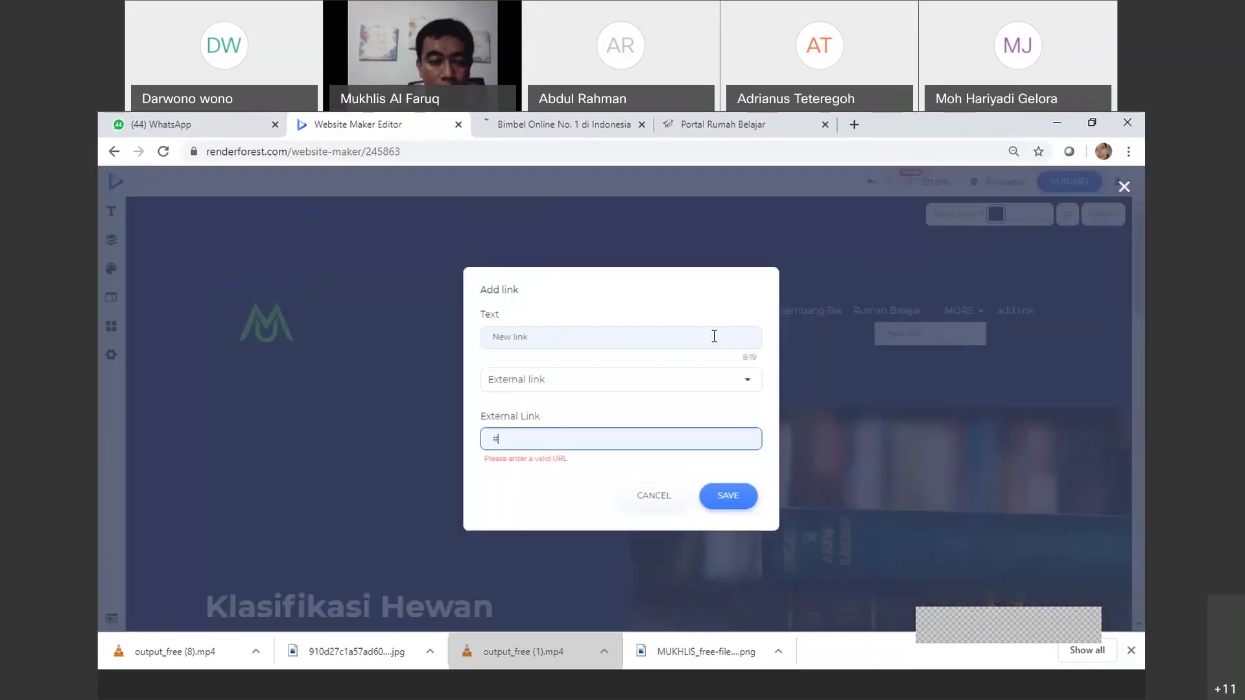
{"action": "left_click_drag", "start_coordinate": [571, 434], "coordinate": [483, 446]}
{"action": "key", "text": "ctrl+v"}
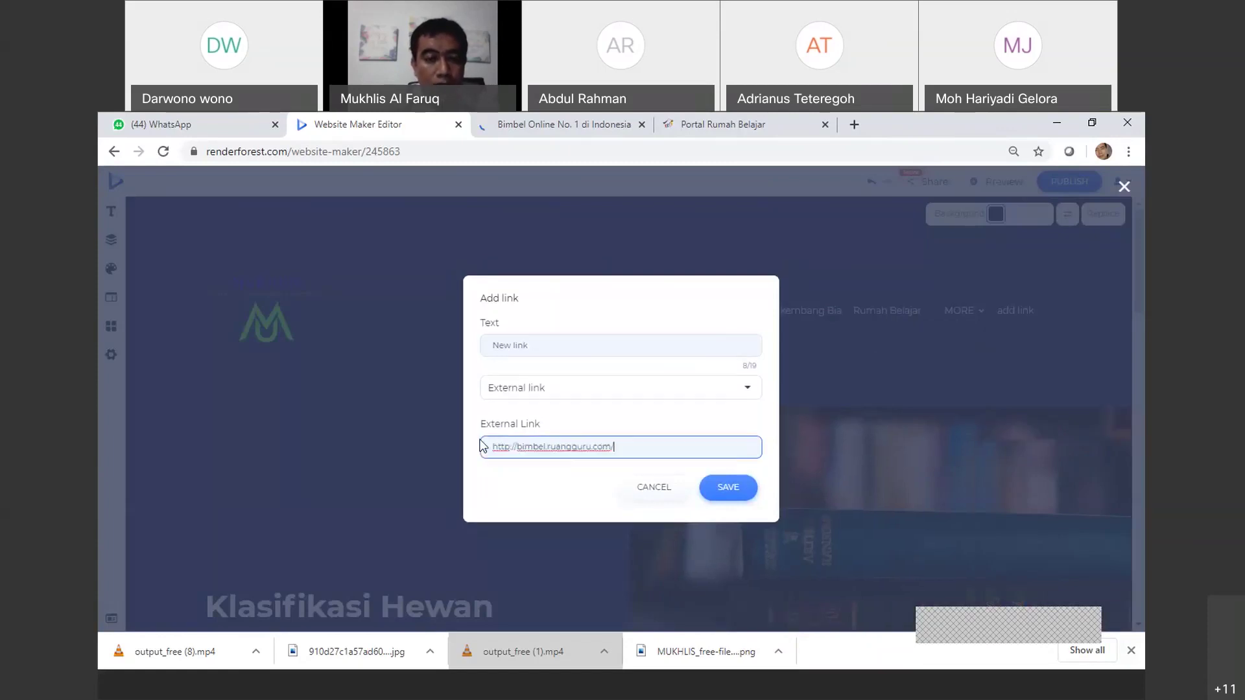
{"action": "left_click_drag", "start_coordinate": [538, 345], "coordinate": [452, 356]}
{"action": "type", "text": "Ru"}
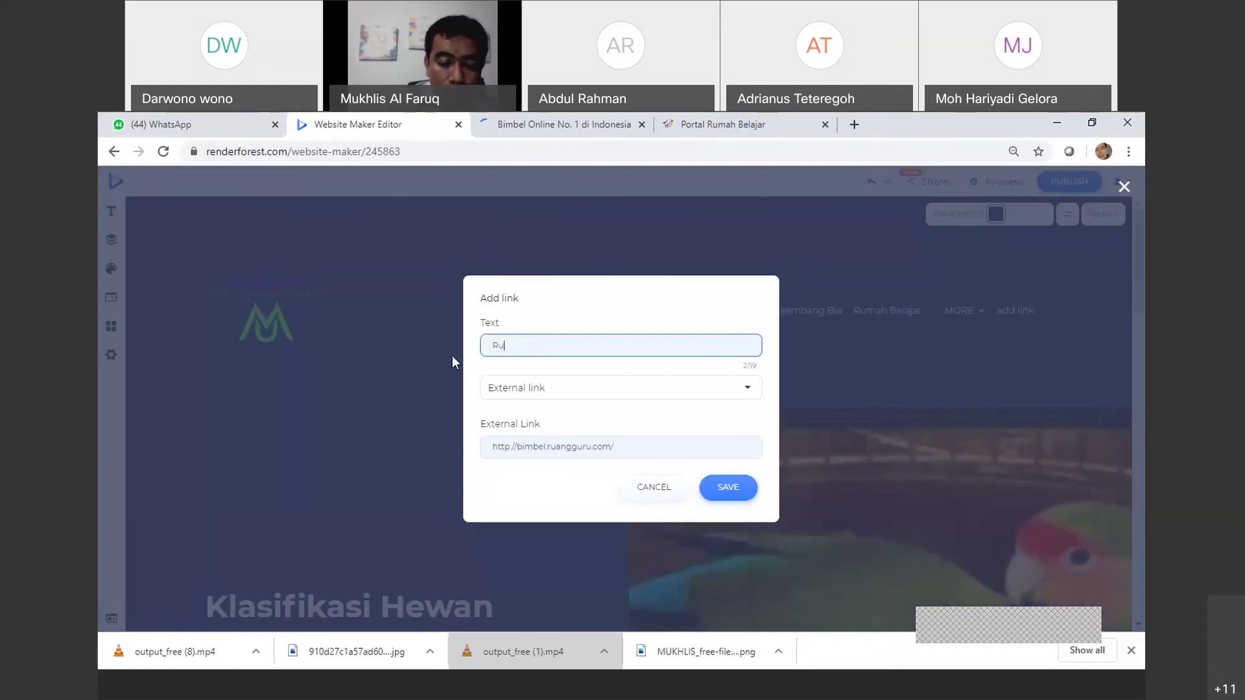
{"action": "type", "text": "ang Guru"}
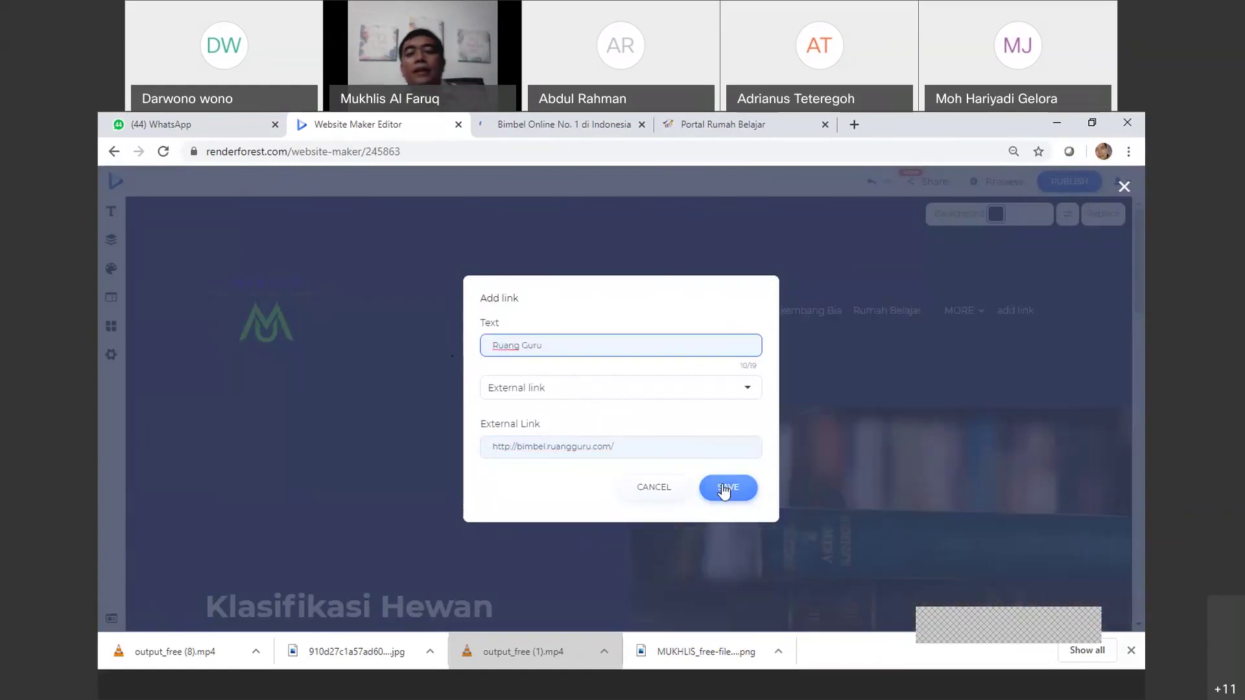
{"action": "left_click", "coordinate": [724, 490]}
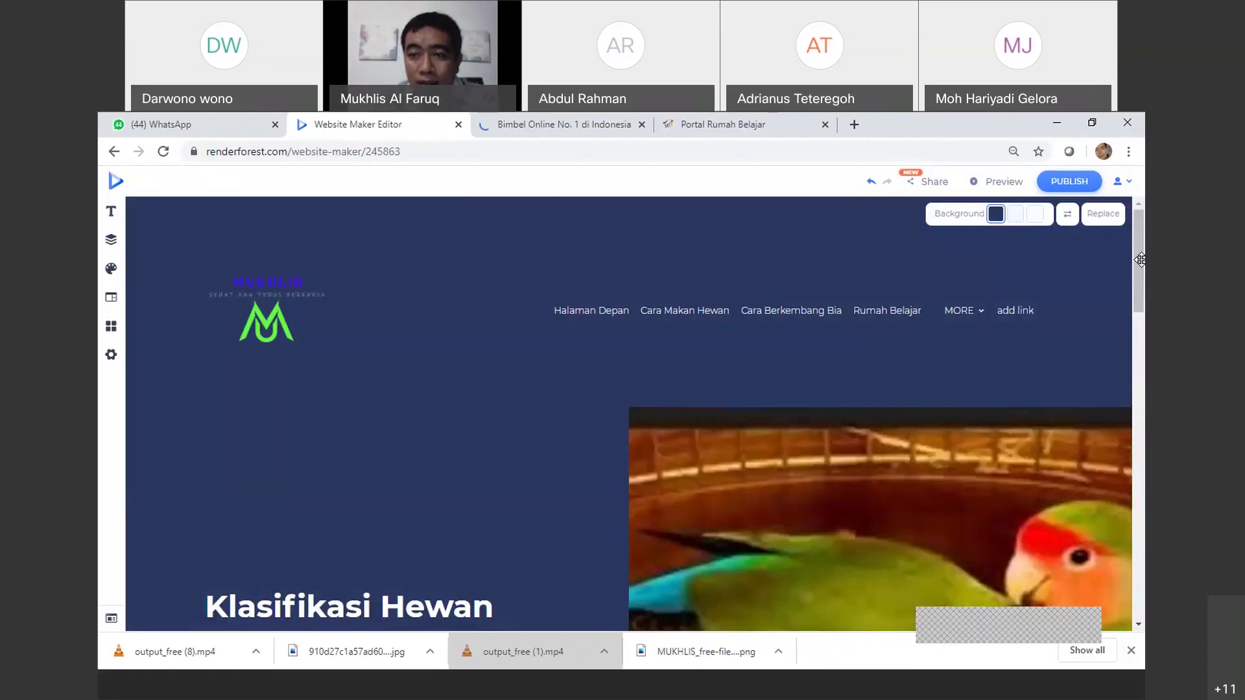
Publish the website with the Free Plan
{"action": "left_click", "coordinate": [1066, 182]}
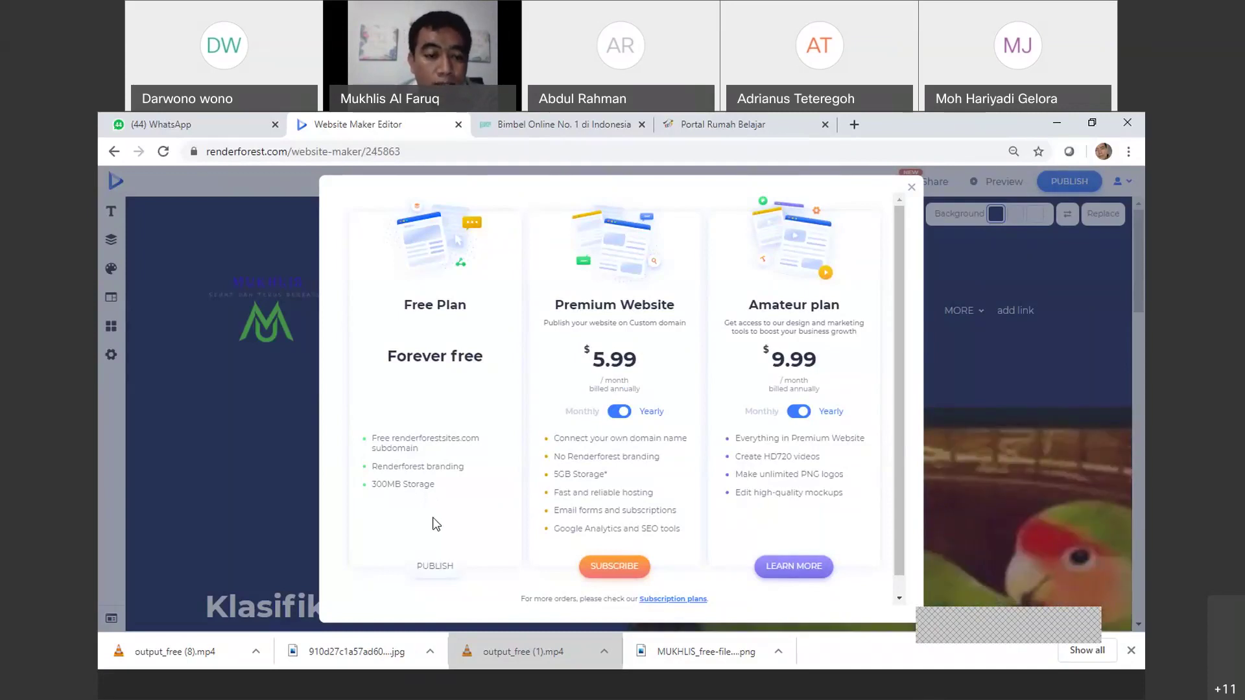
{"action": "left_click", "coordinate": [430, 567]}
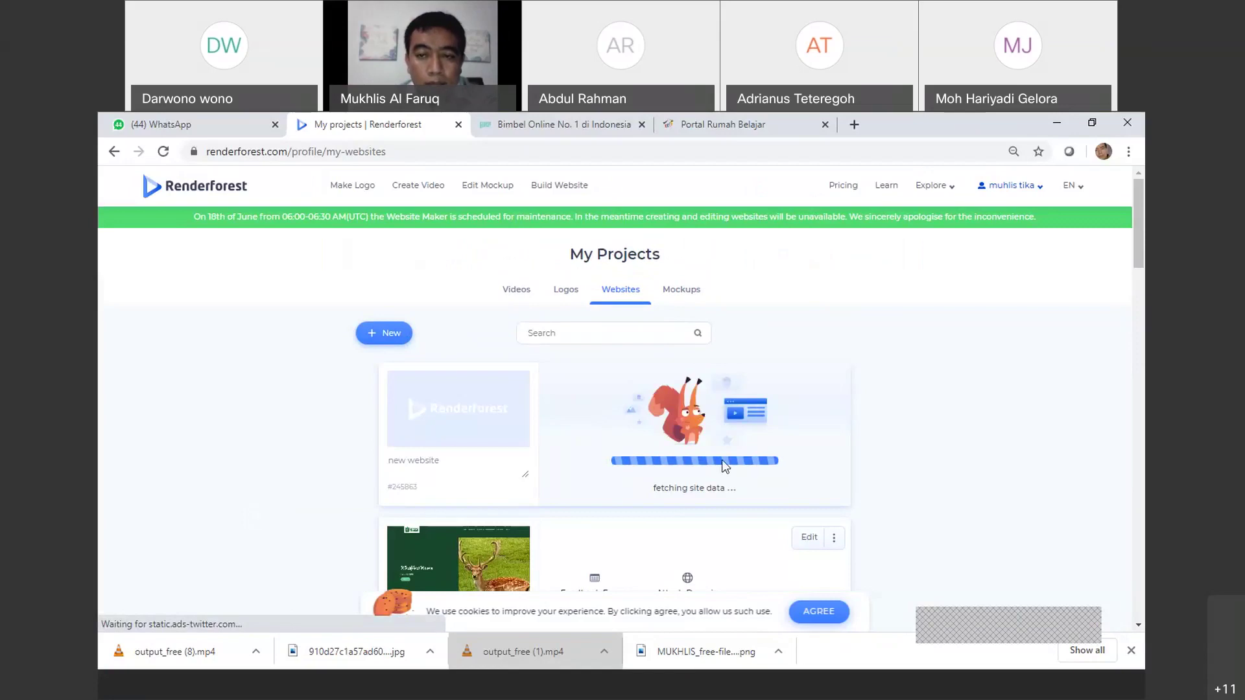
Copy the published address of the website project with the deer thumbnail and open it in a new browser tab
{"action": "scroll", "coordinate": [1143, 227], "scroll_direction": "down", "scroll_amount": 1}
{"action": "scroll", "coordinate": [1139, 243], "scroll_direction": "down", "scroll_amount": 4}
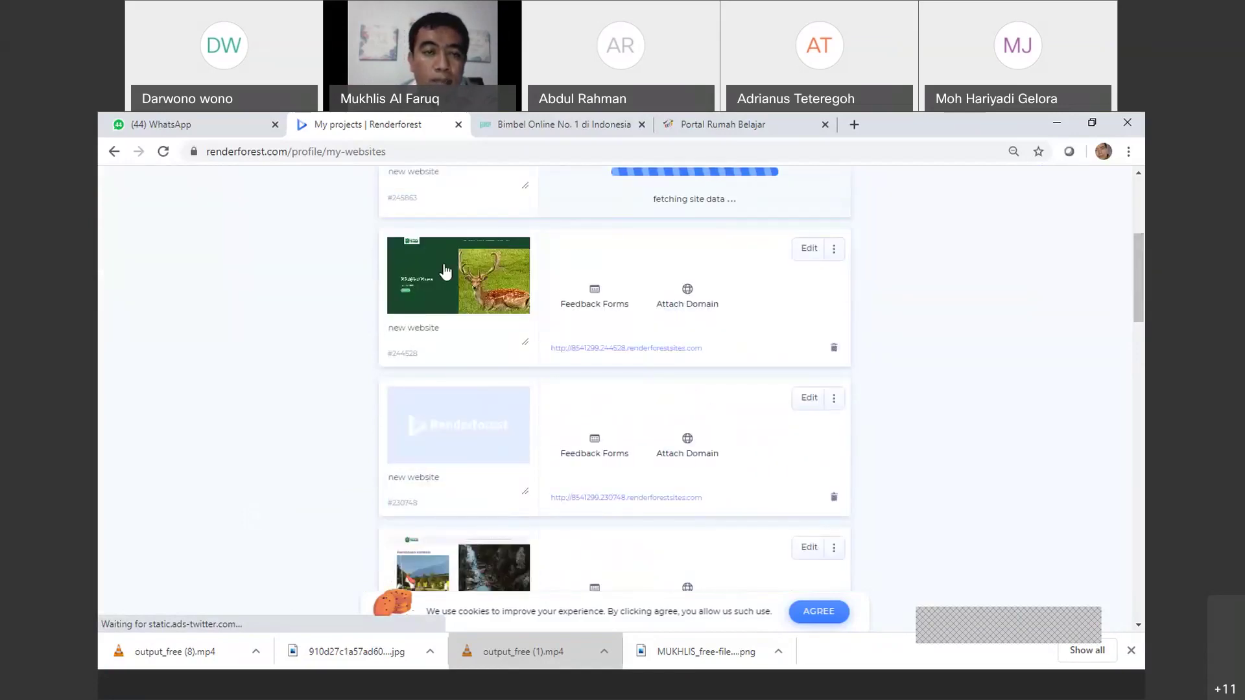
{"action": "right_click", "coordinate": [581, 350]}
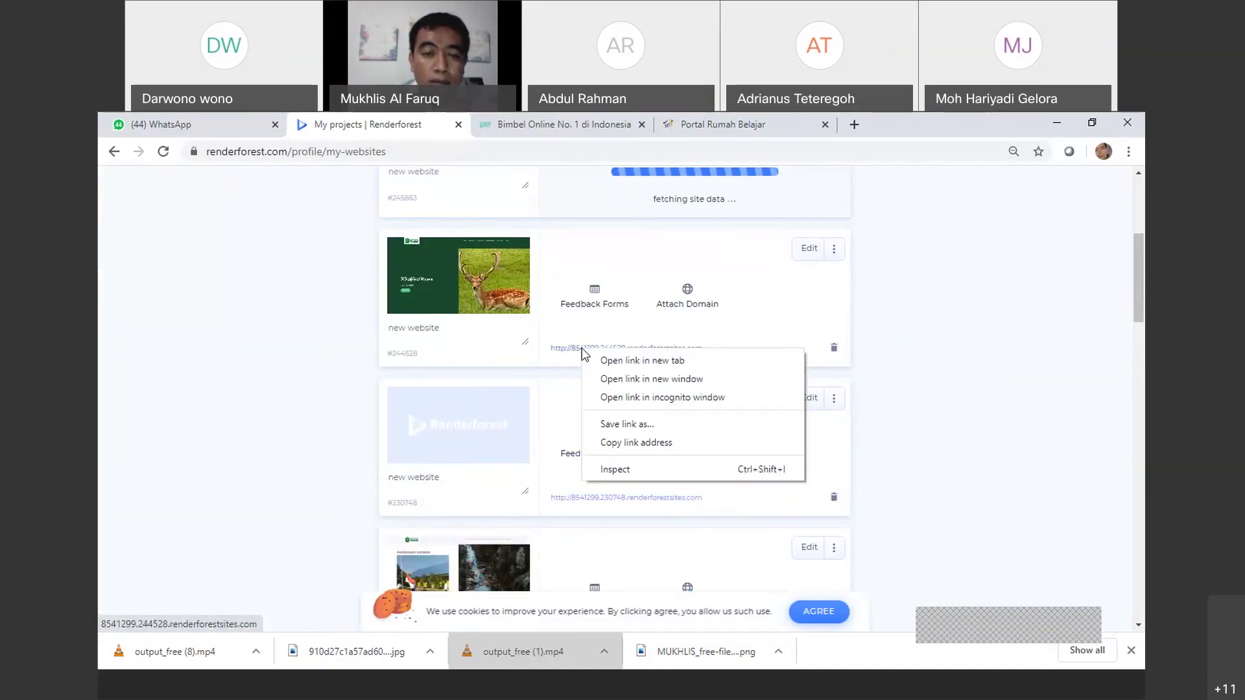
{"action": "left_click", "coordinate": [620, 444]}
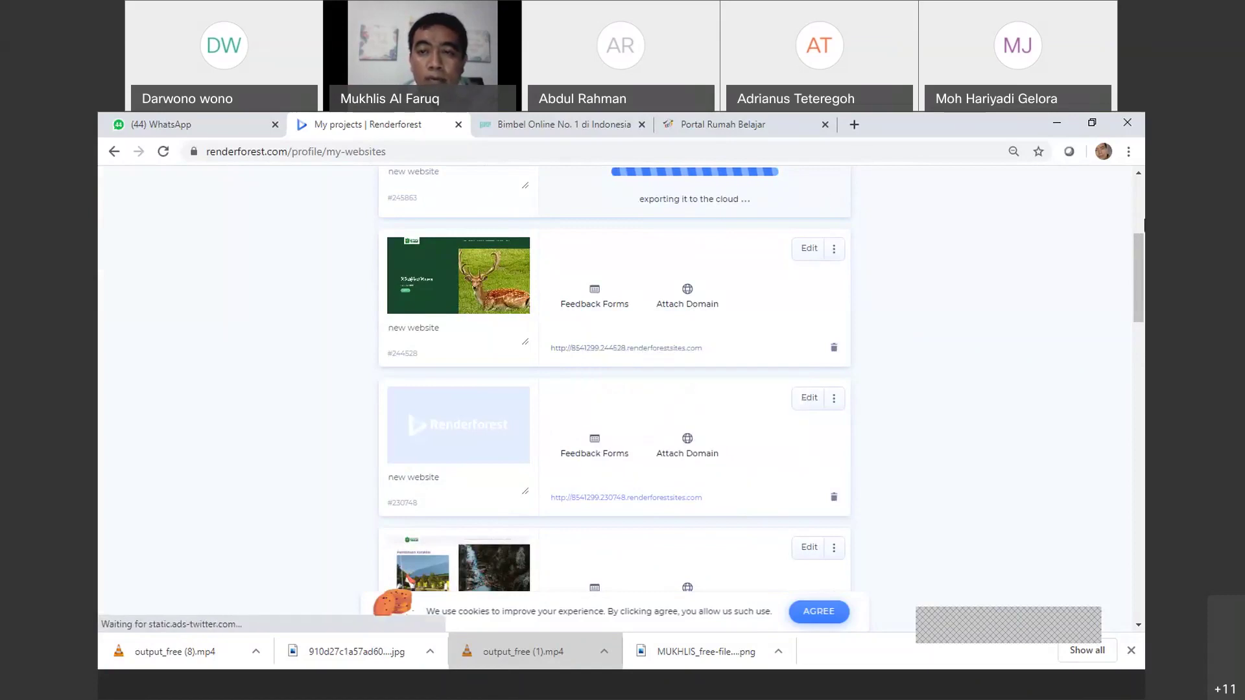
{"action": "left_click", "coordinate": [1137, 220]}
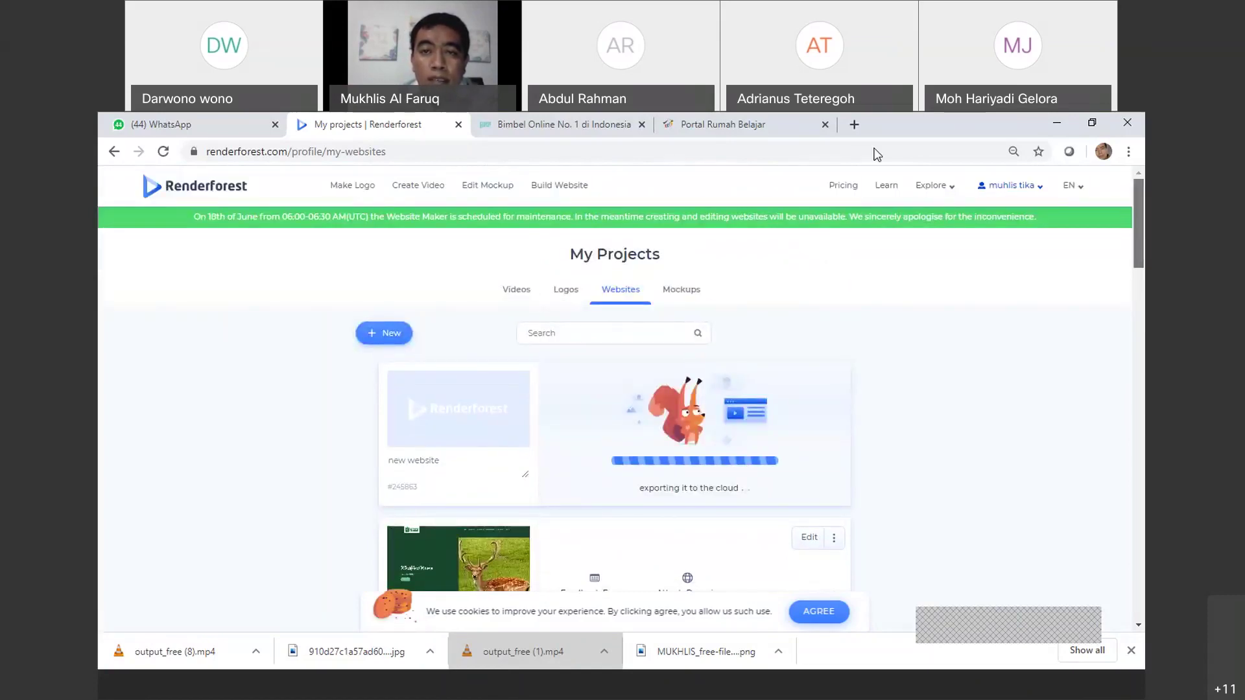
{"action": "left_click", "coordinate": [853, 125]}
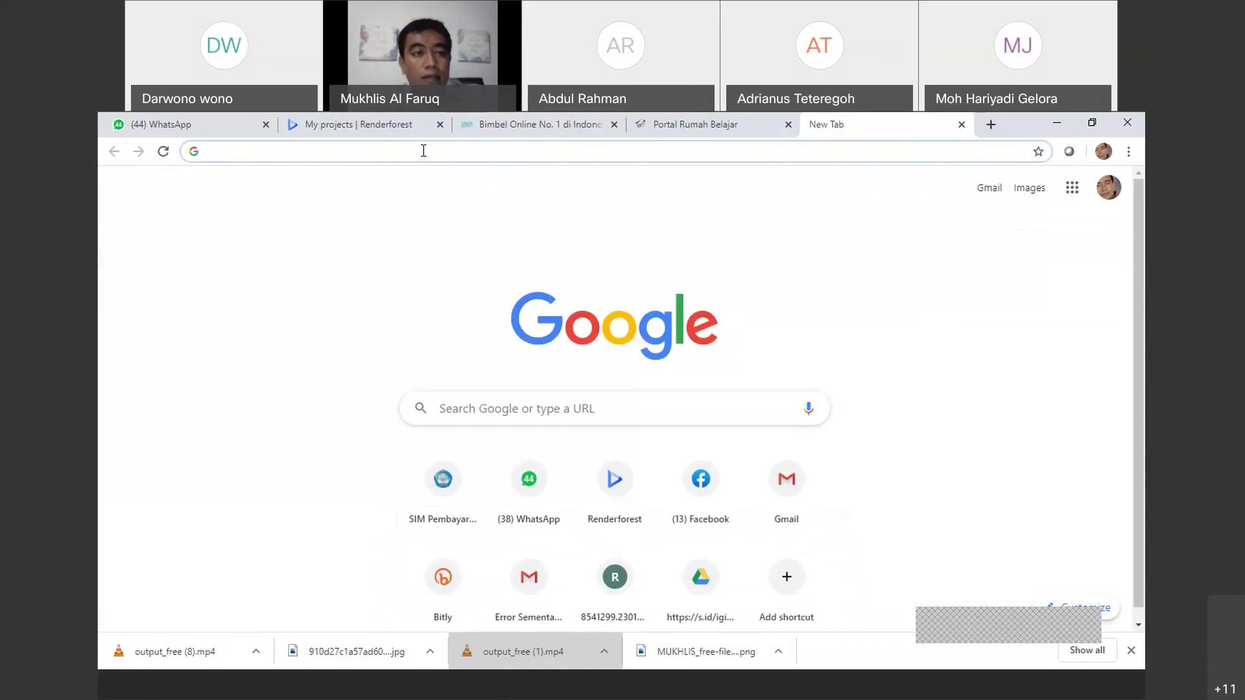
{"action": "key", "text": "ctrl+v"}
{"action": "left_click", "coordinate": [363, 185]}
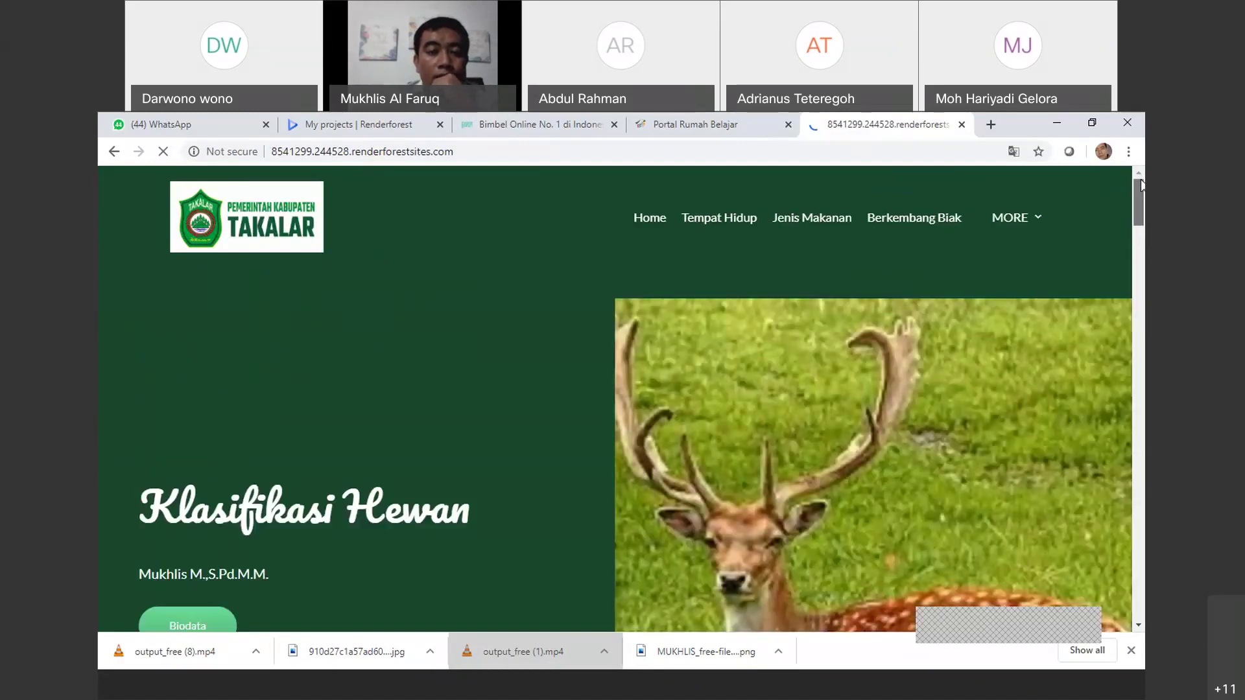
Reduce the page zoom of the opened animal classification site to 50%
{"action": "scroll", "coordinate": [1141, 187], "scroll_direction": "down", "scroll_amount": 1}
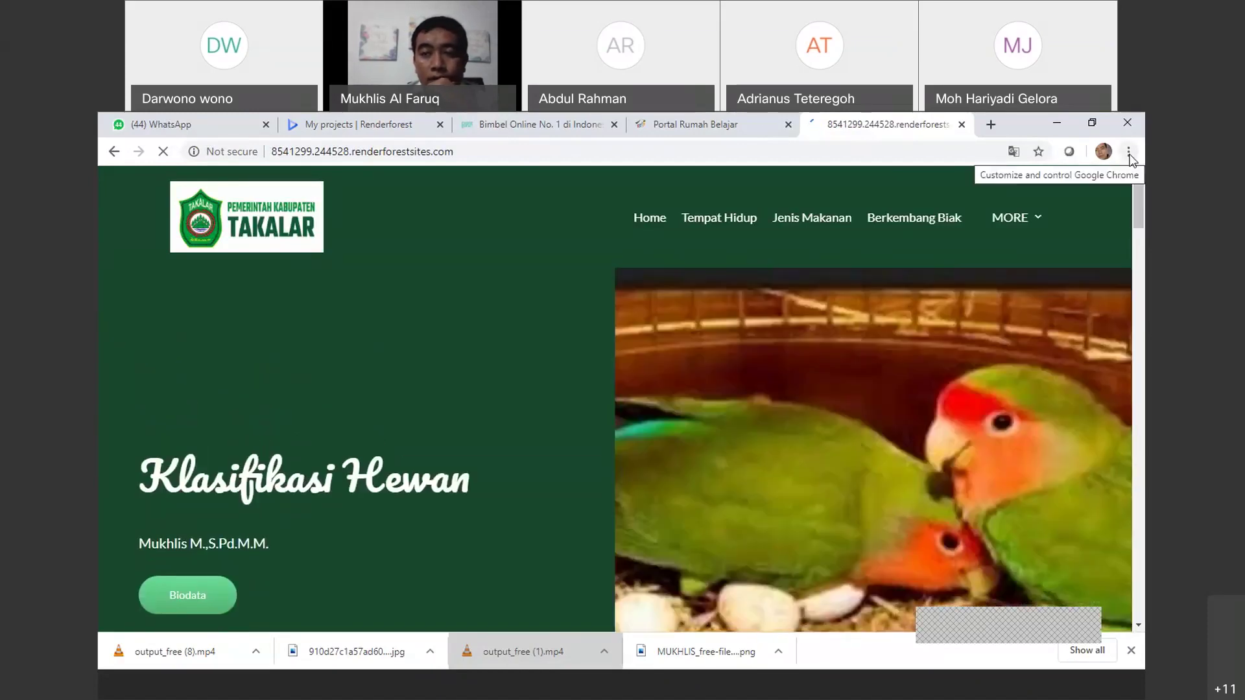
{"action": "left_click", "coordinate": [1128, 151]}
{"action": "left_click", "coordinate": [1026, 294]}
{"action": "left_click", "coordinate": [1025, 295]}
{"action": "left_click", "coordinate": [1025, 294]}
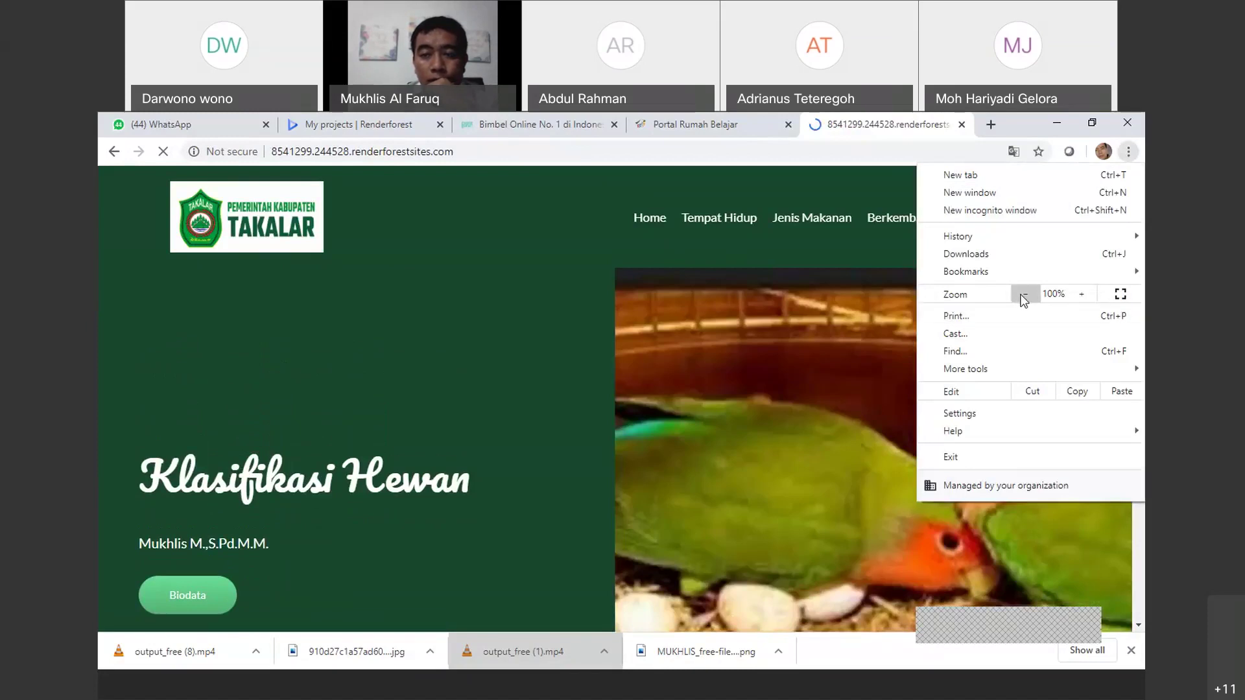
{"action": "left_click", "coordinate": [1025, 295]}
{"action": "left_click", "coordinate": [1026, 294]}
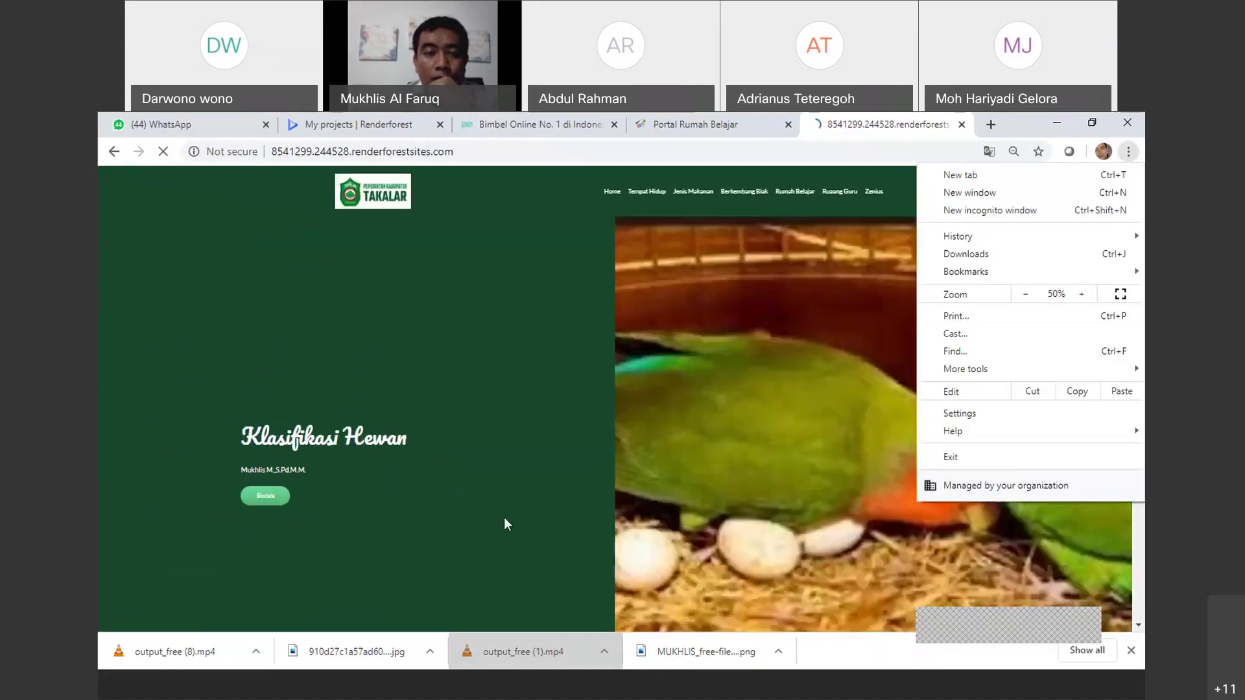
{"action": "left_click", "coordinate": [503, 517]}
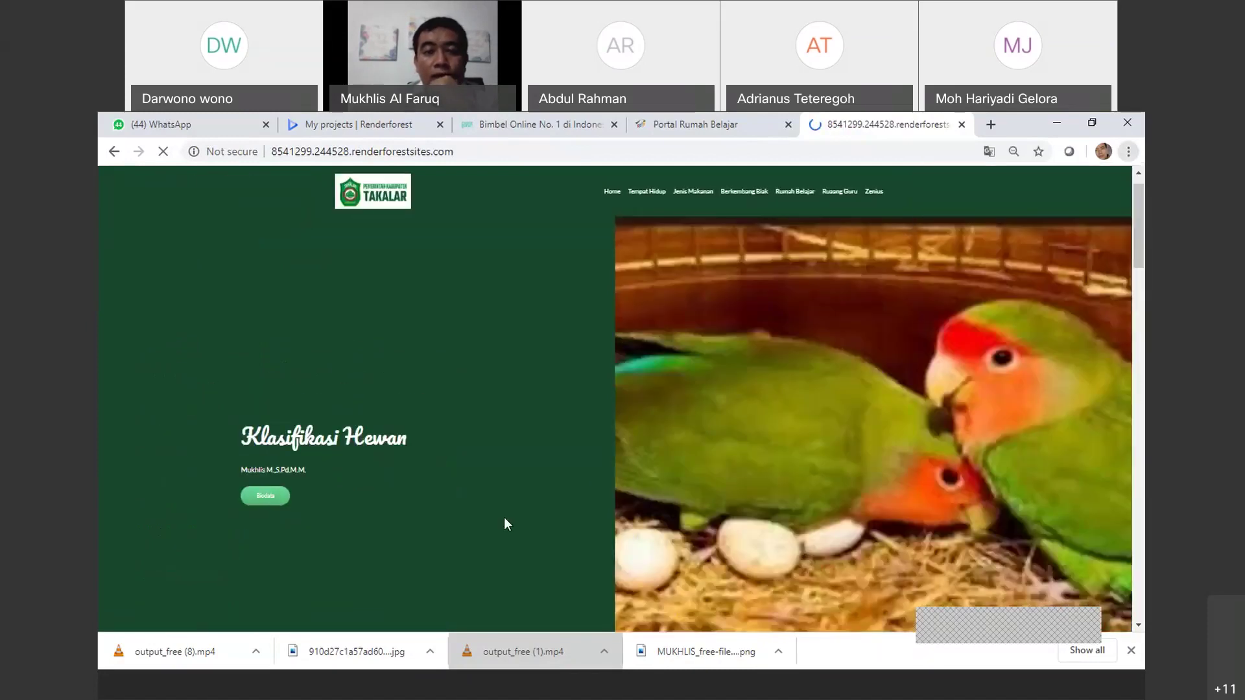
Enlarge the page zoom again to slightly above 75% so the site's text is easier to read
{"action": "left_click", "coordinate": [1129, 151]}
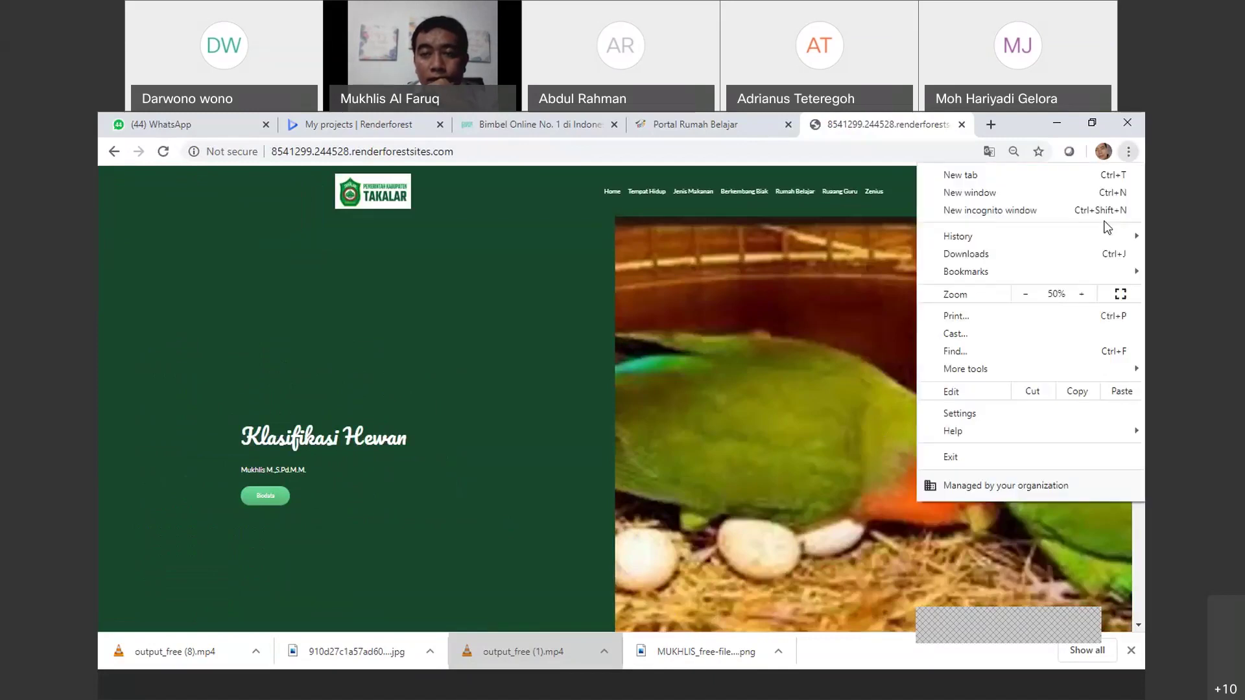
{"action": "left_click", "coordinate": [1081, 294]}
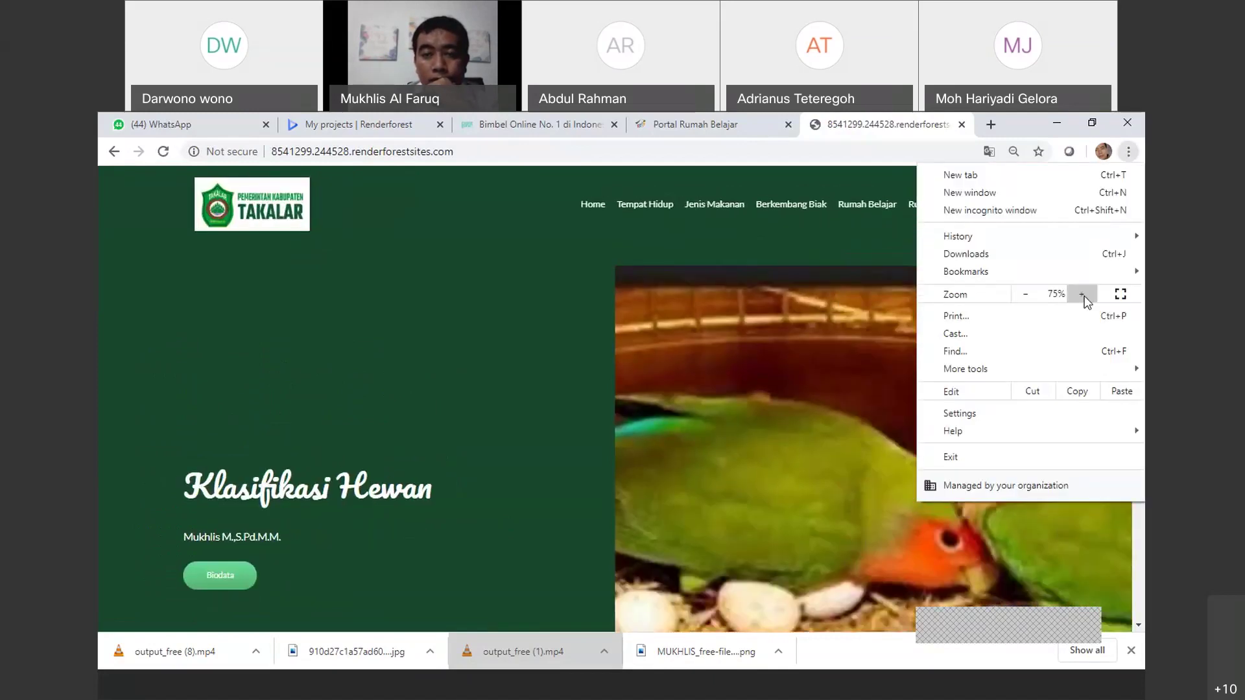
{"action": "left_click", "coordinate": [1082, 295]}
{"action": "left_click", "coordinate": [542, 357]}
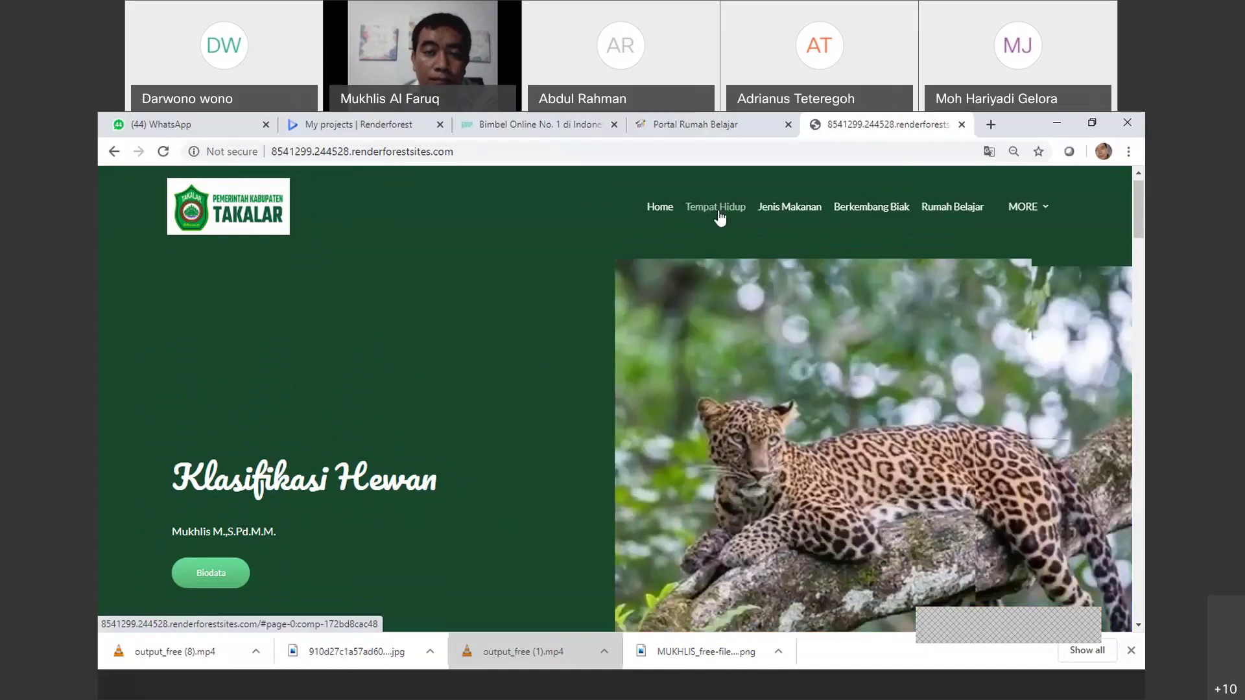
Test the published site's Tempat Hidup, Jenis Makanan and Rumah Belajar menu links and return to the site
{"action": "left_click", "coordinate": [718, 212]}
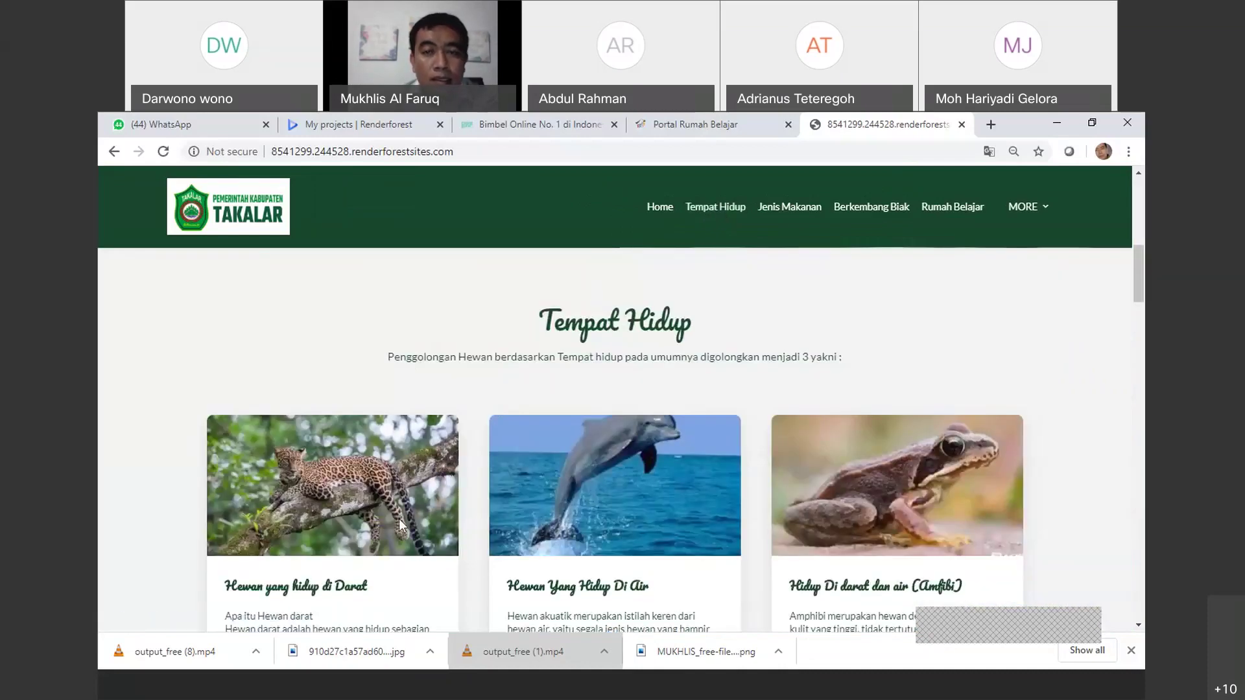
{"action": "left_click", "coordinate": [783, 214]}
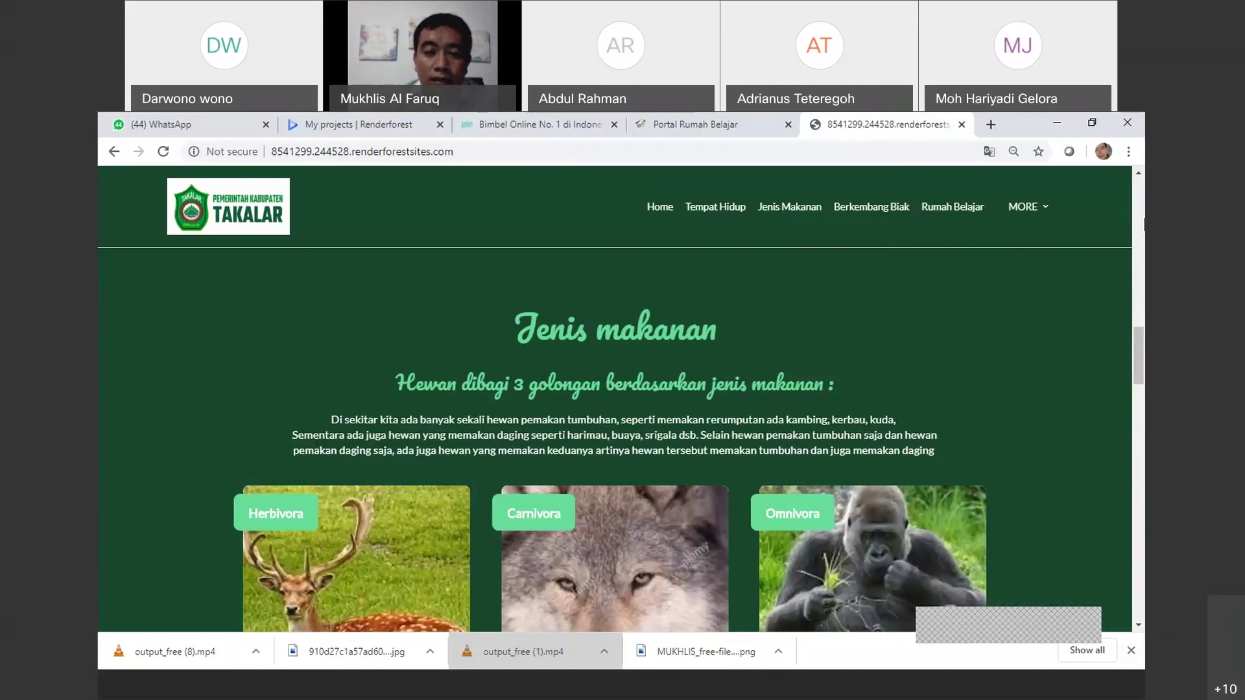
{"action": "left_click", "coordinate": [1143, 224]}
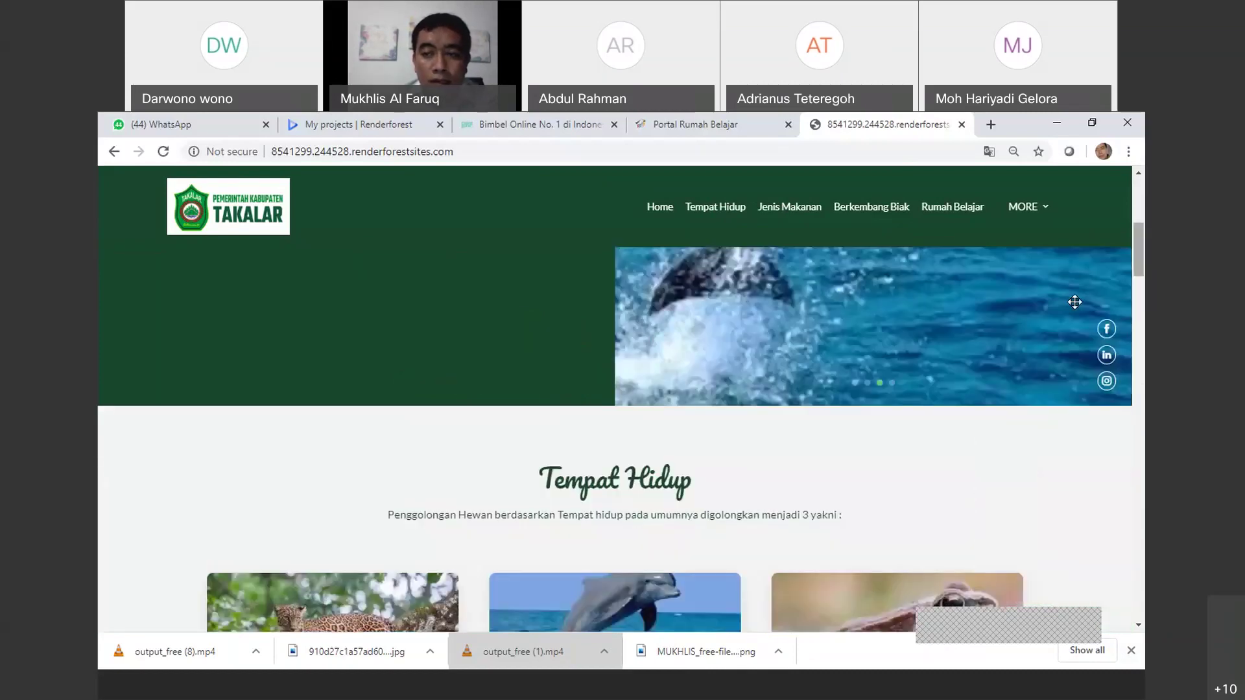
{"action": "left_click", "coordinate": [1142, 363]}
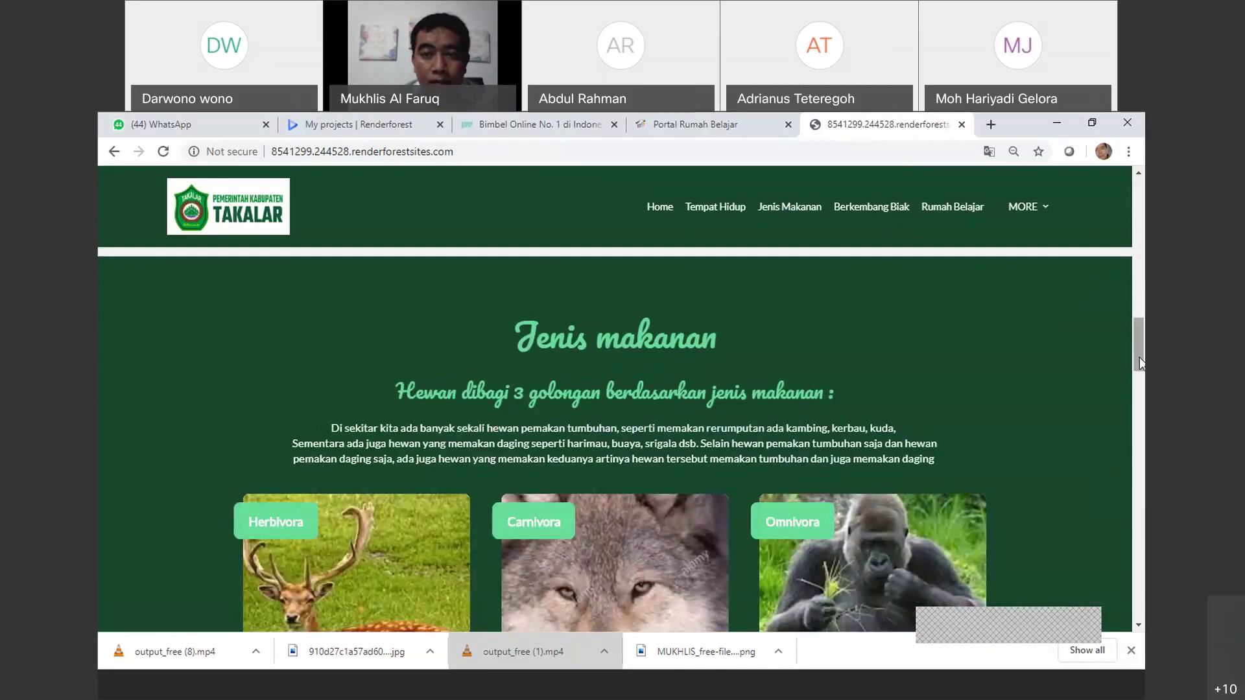
{"action": "left_click", "coordinate": [795, 211]}
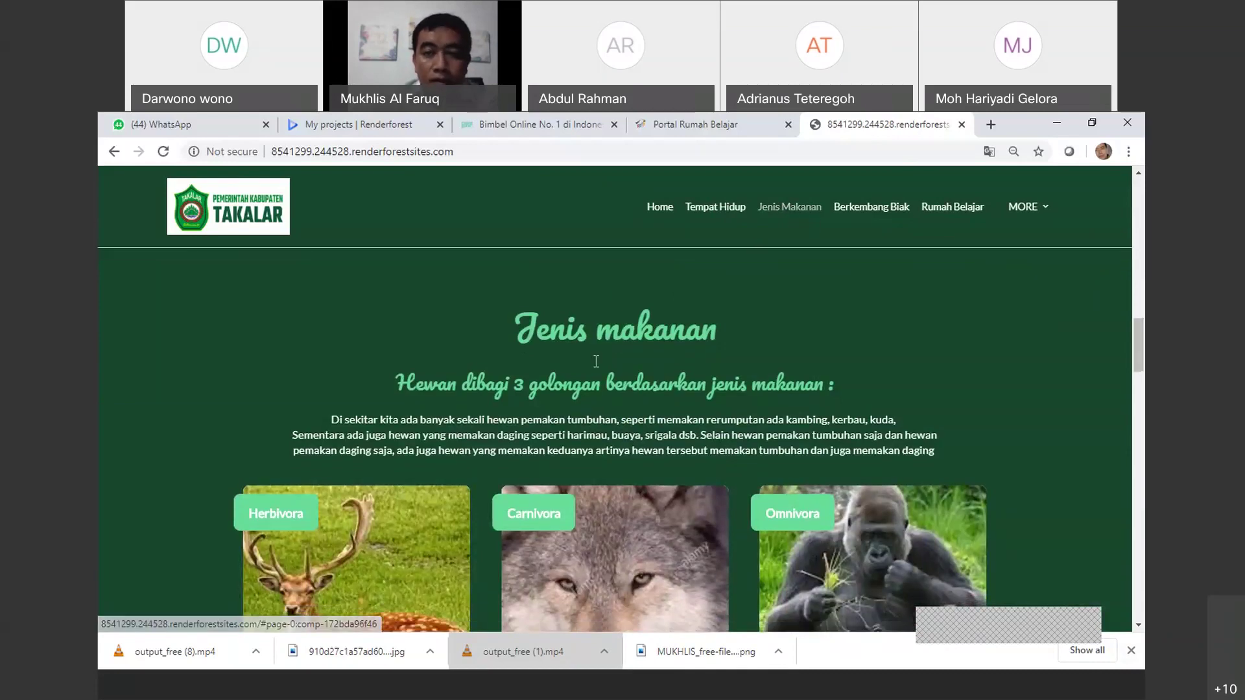
{"action": "left_click", "coordinate": [954, 208]}
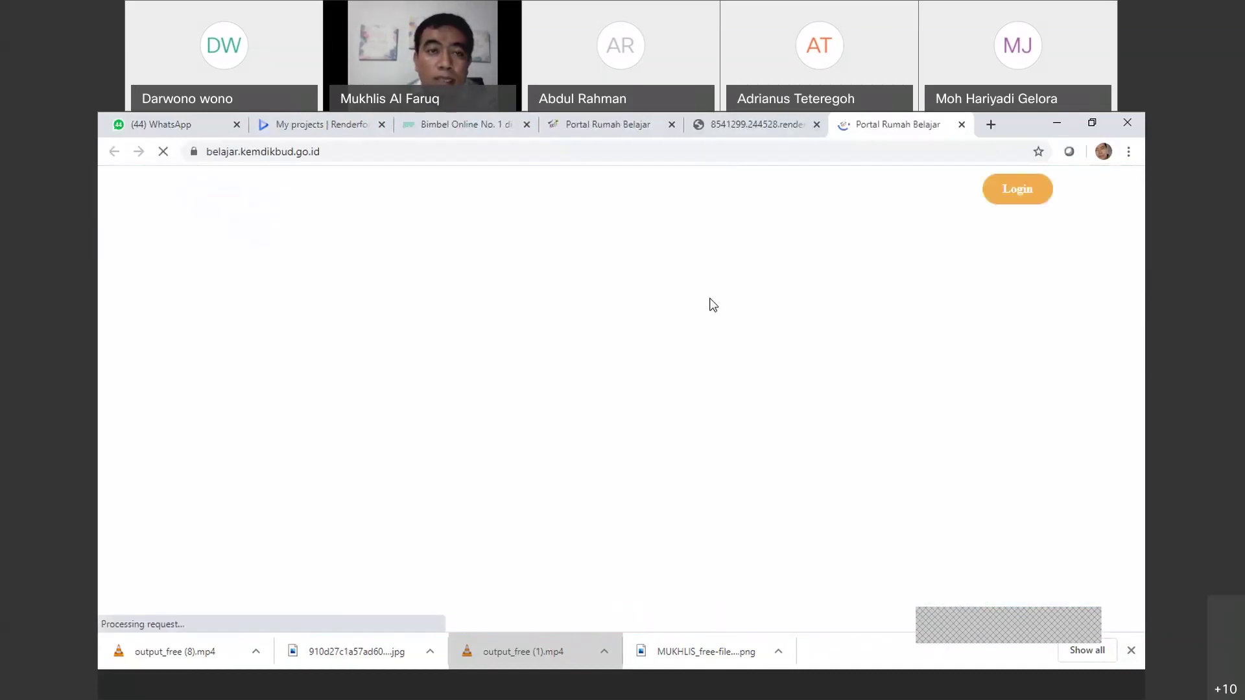
{"action": "left_click", "coordinate": [812, 133]}
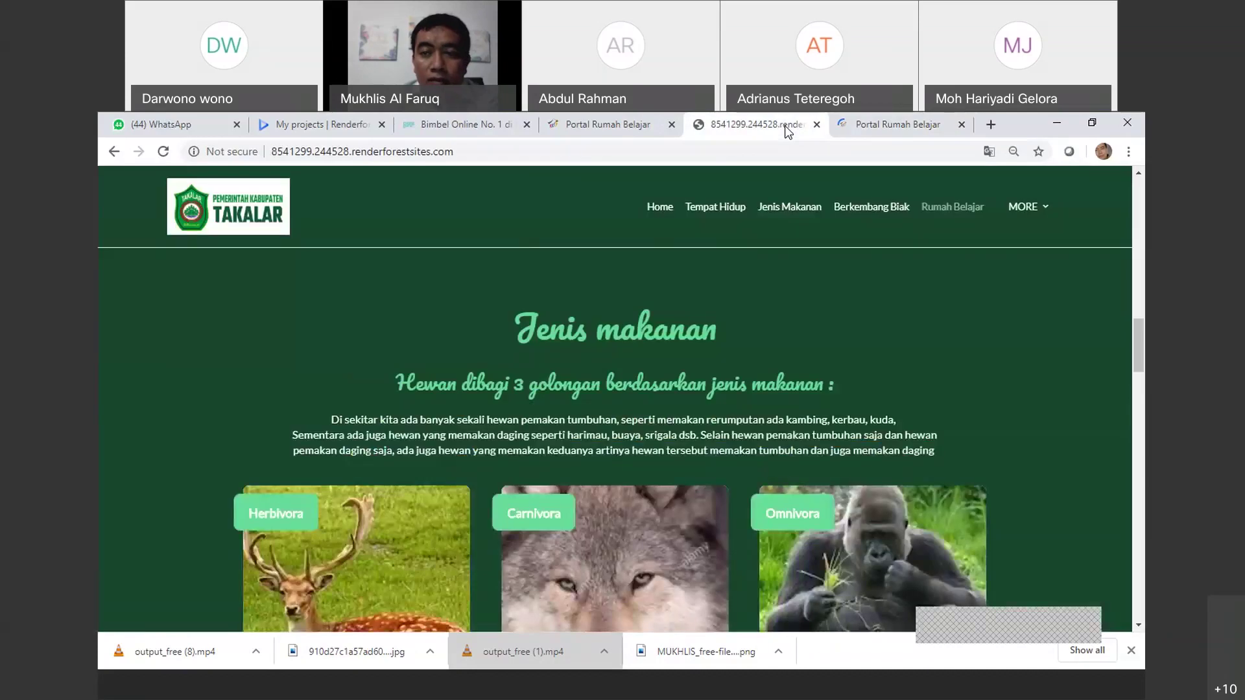
Open the "Hewan Air" link in the Tempat Hidup section, pause its YouTube video and return to the site
{"action": "scroll", "coordinate": [1143, 232], "scroll_direction": "up", "scroll_amount": 10}
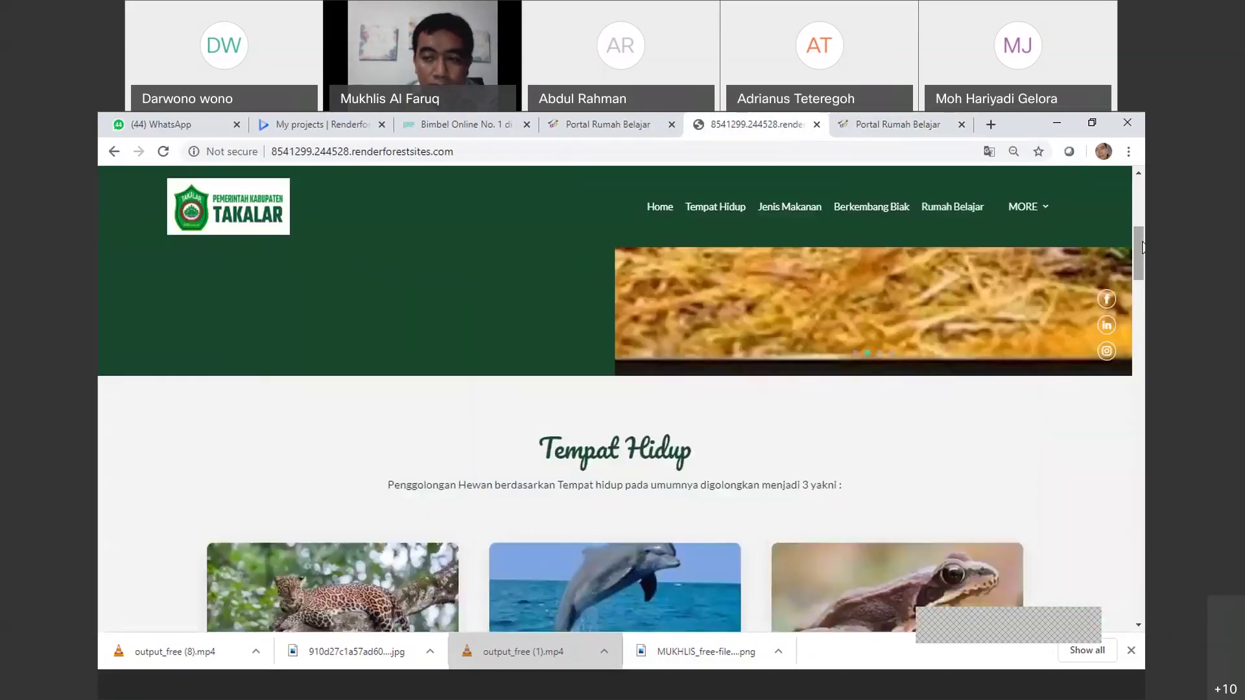
{"action": "scroll", "coordinate": [1143, 370], "scroll_direction": "down", "scroll_amount": 7}
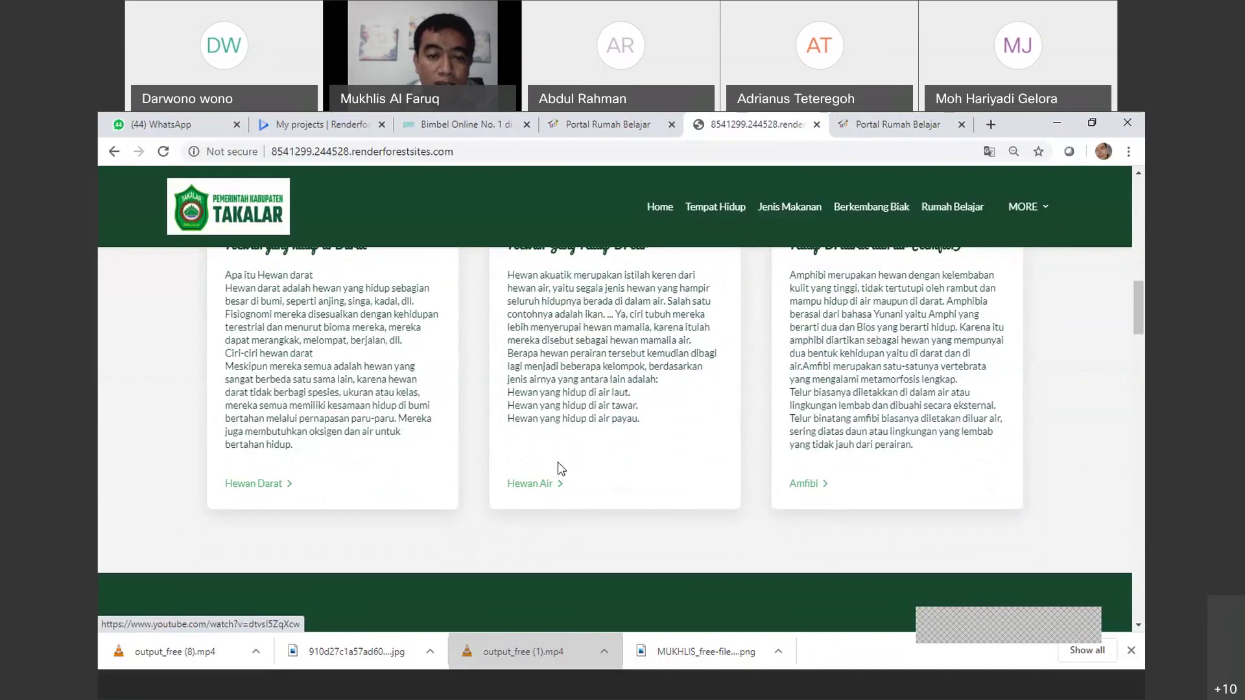
{"action": "left_click", "coordinate": [522, 486]}
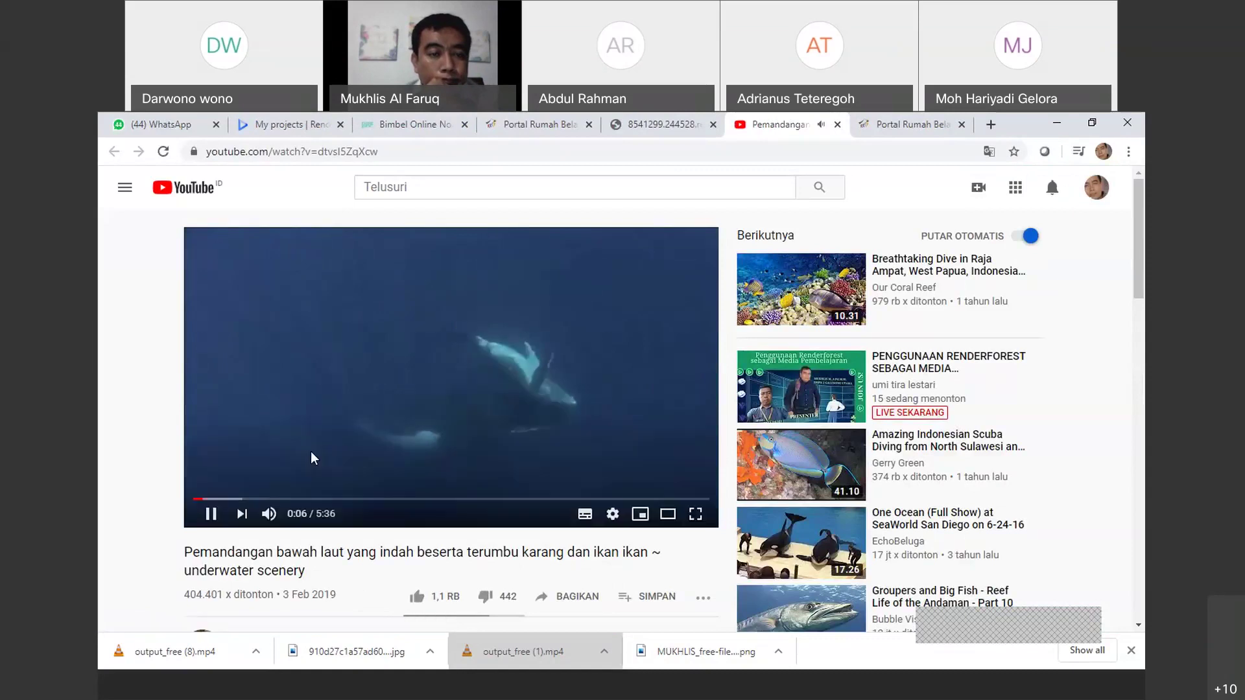
{"action": "left_click", "coordinate": [230, 501]}
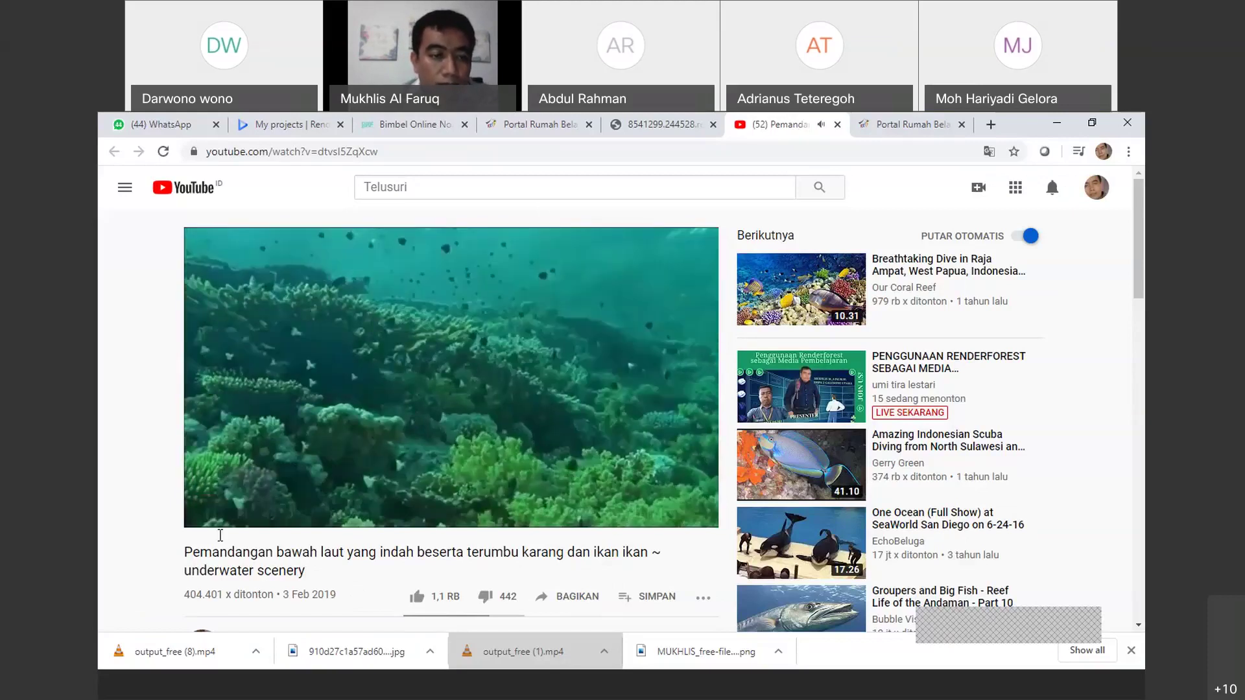
{"action": "left_click", "coordinate": [211, 514]}
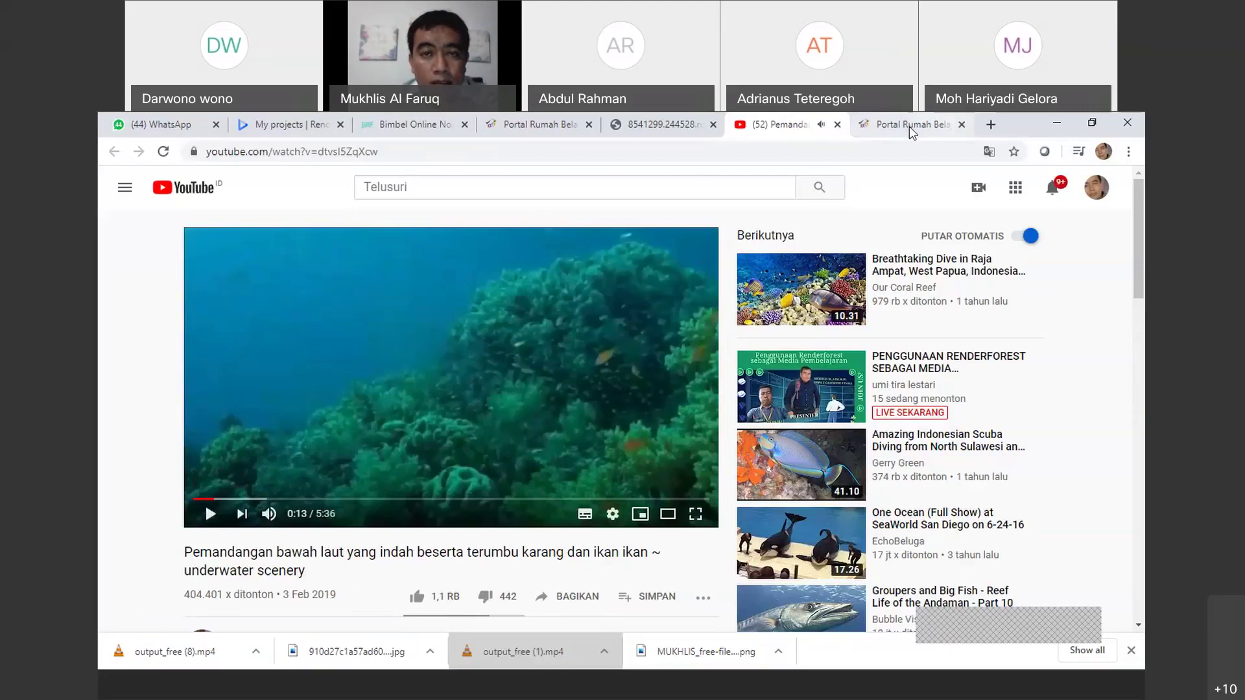
{"action": "left_click", "coordinate": [665, 127]}
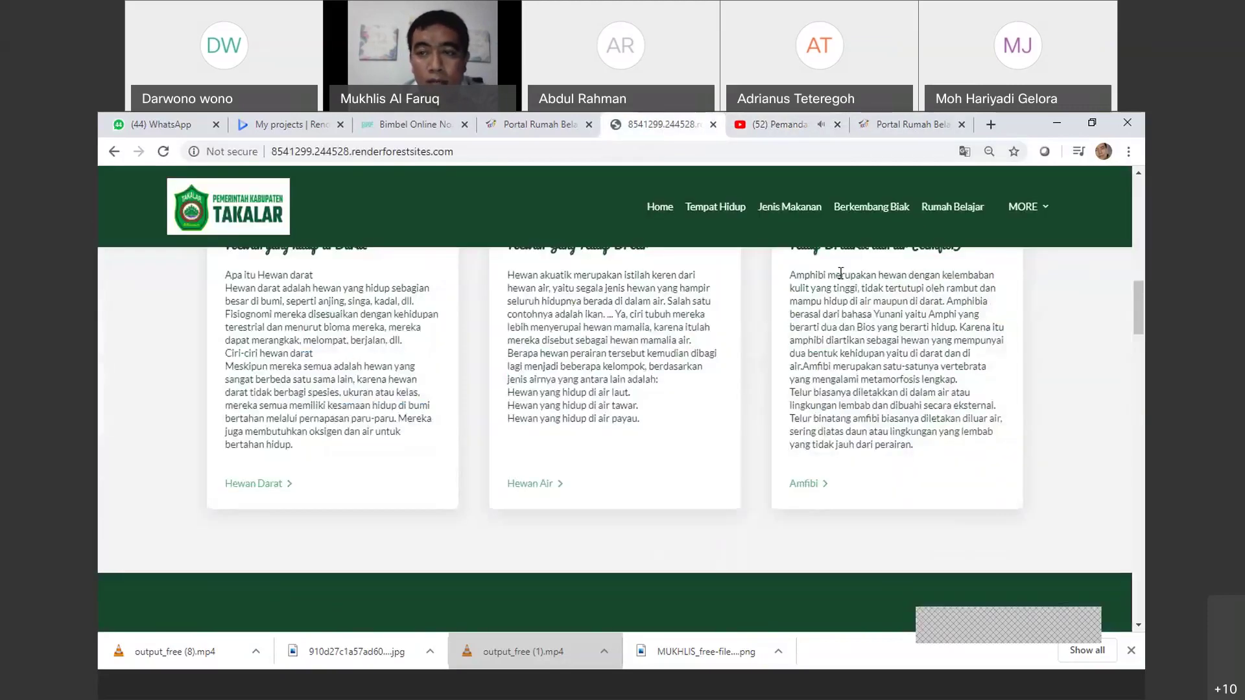
Sign out of the Renderforest account from the projects page and sign back in through Google
{"action": "left_click", "coordinate": [1141, 216]}
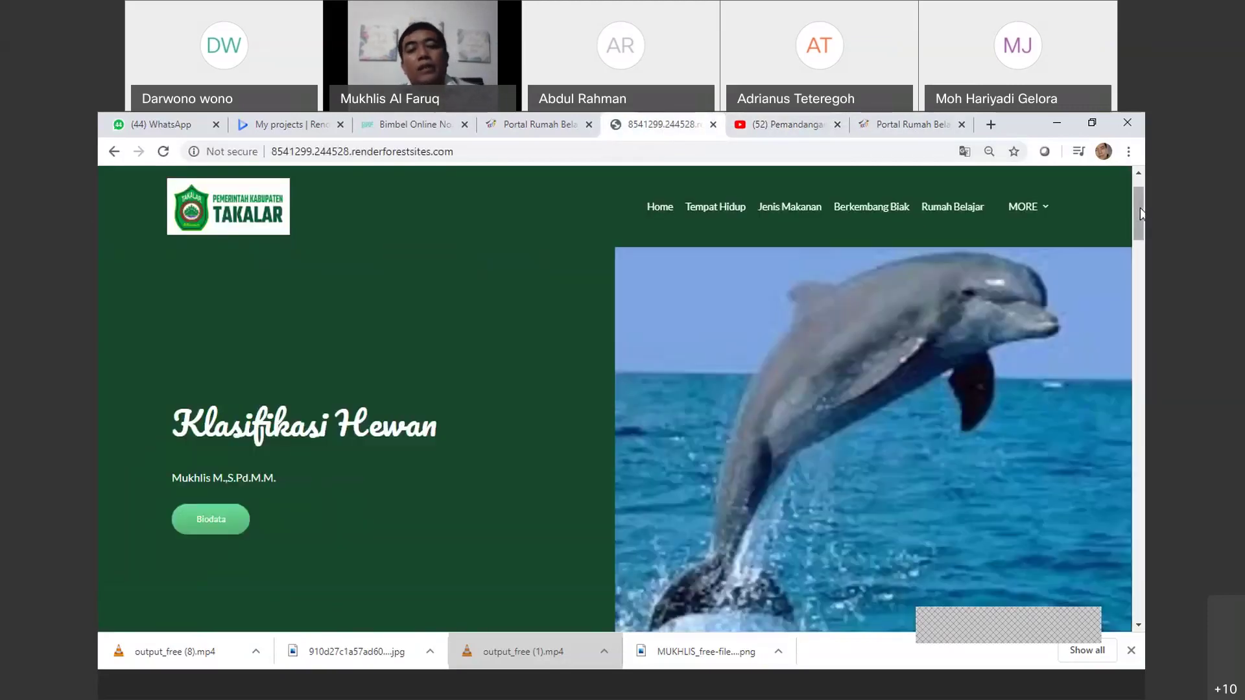
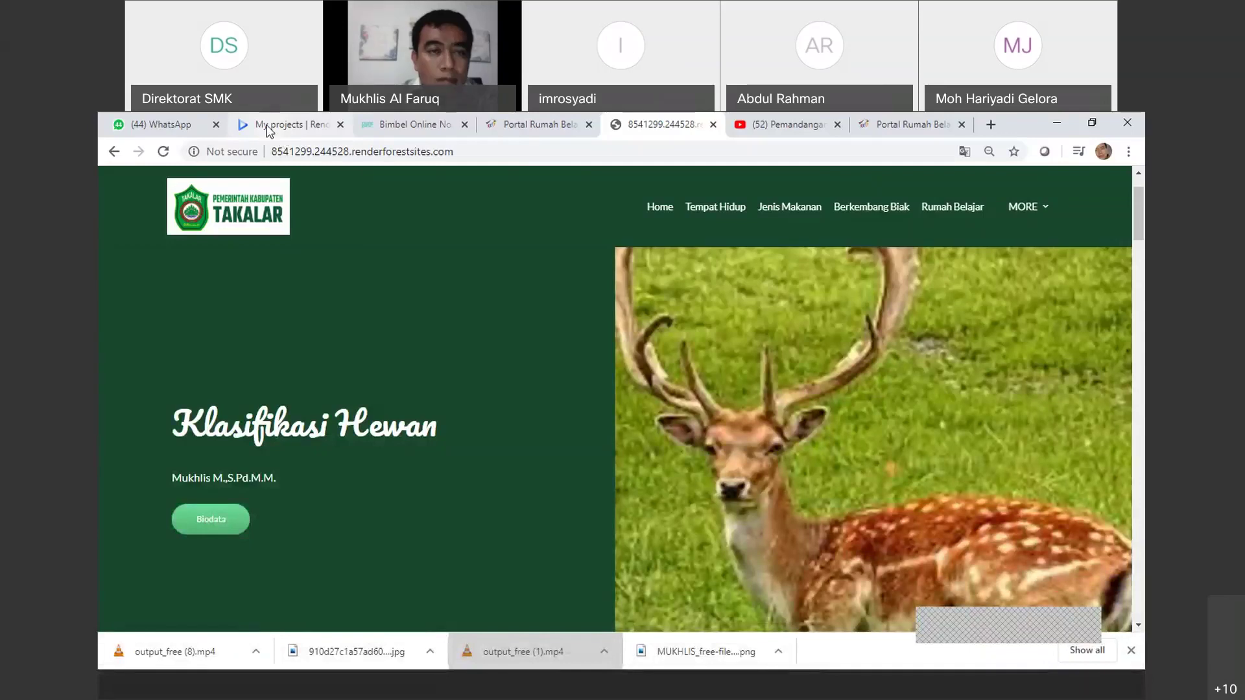
{"action": "left_click", "coordinate": [267, 126]}
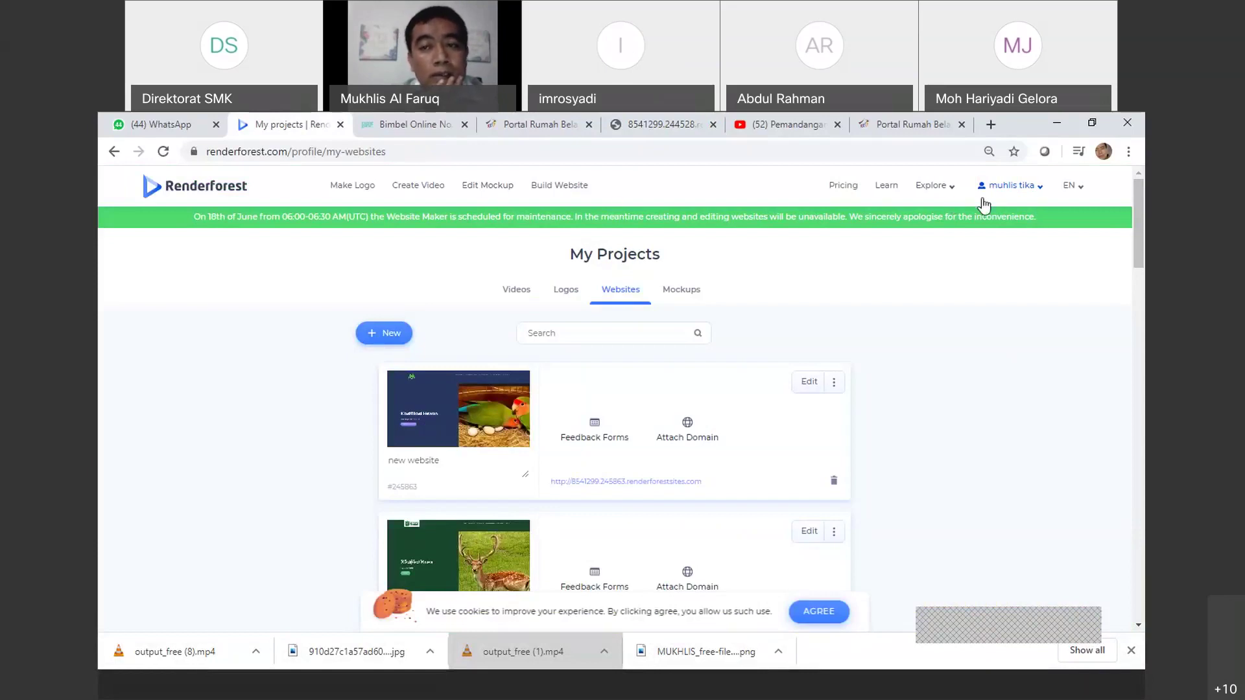
{"action": "left_click", "coordinate": [1009, 190]}
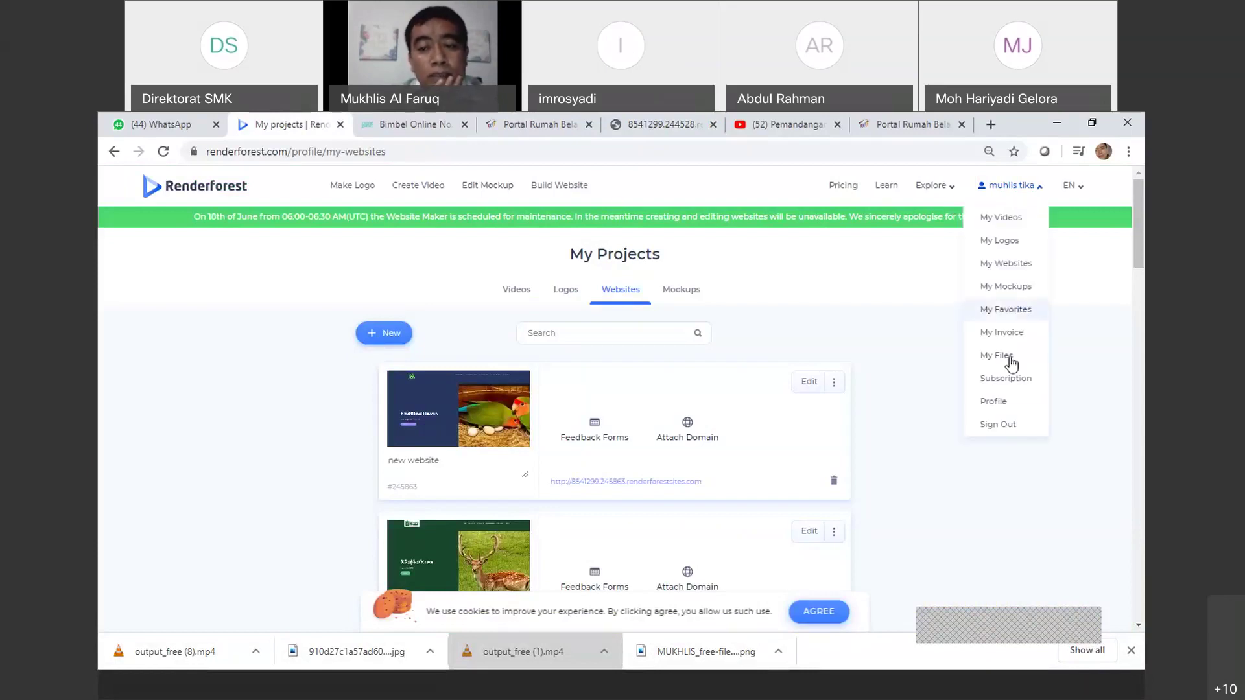
{"action": "left_click", "coordinate": [998, 424]}
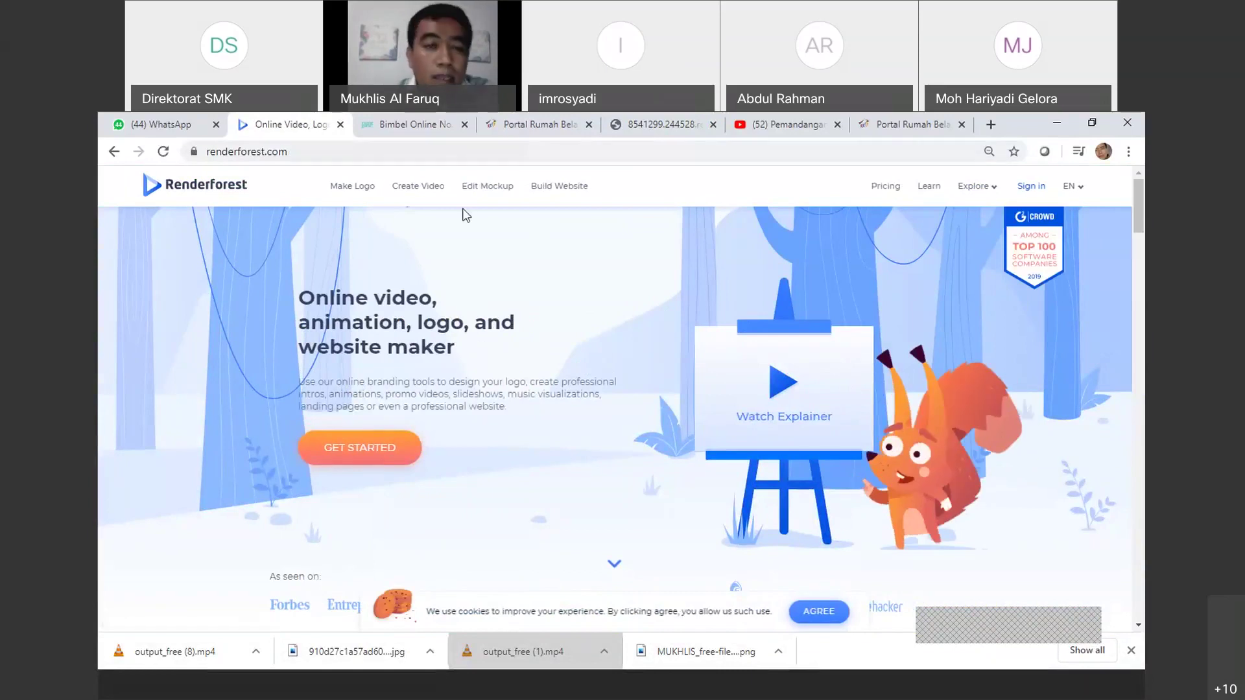
{"action": "left_click", "coordinate": [1027, 188]}
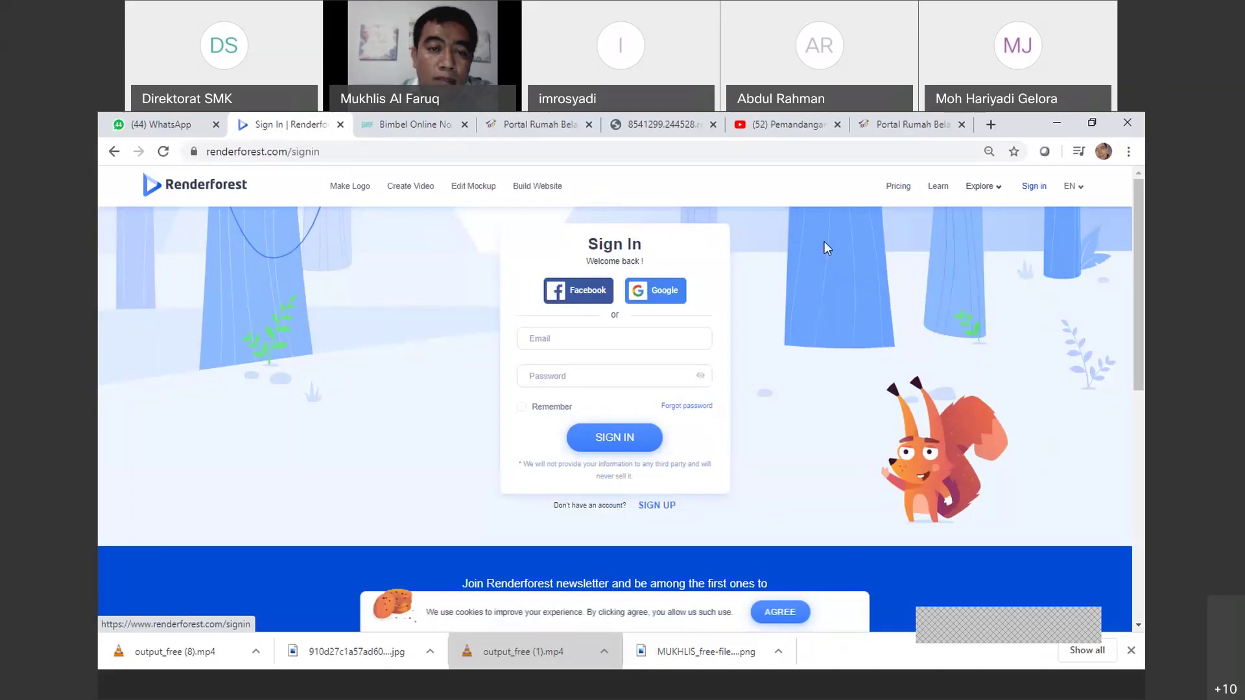
{"action": "left_click", "coordinate": [662, 293]}
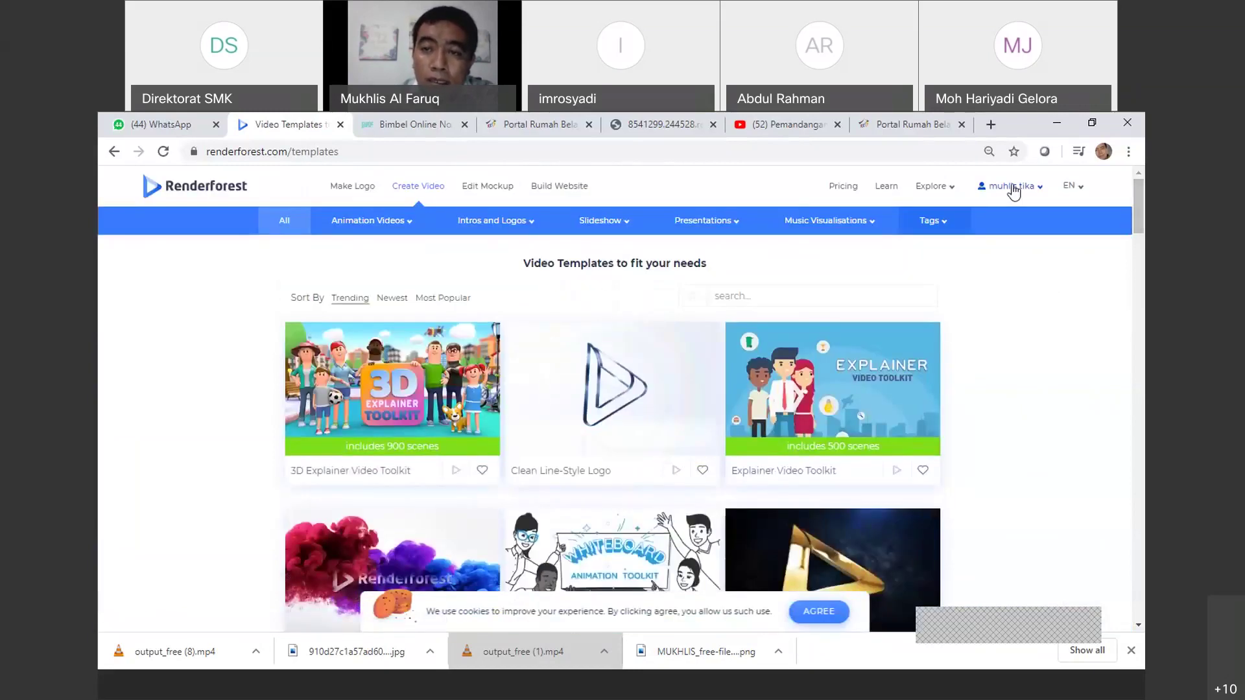
Open the account's video projects and edit the Explainer Video Toolkit project exported on 17.06.2020 at 20:33
{"action": "left_click", "coordinate": [1028, 188]}
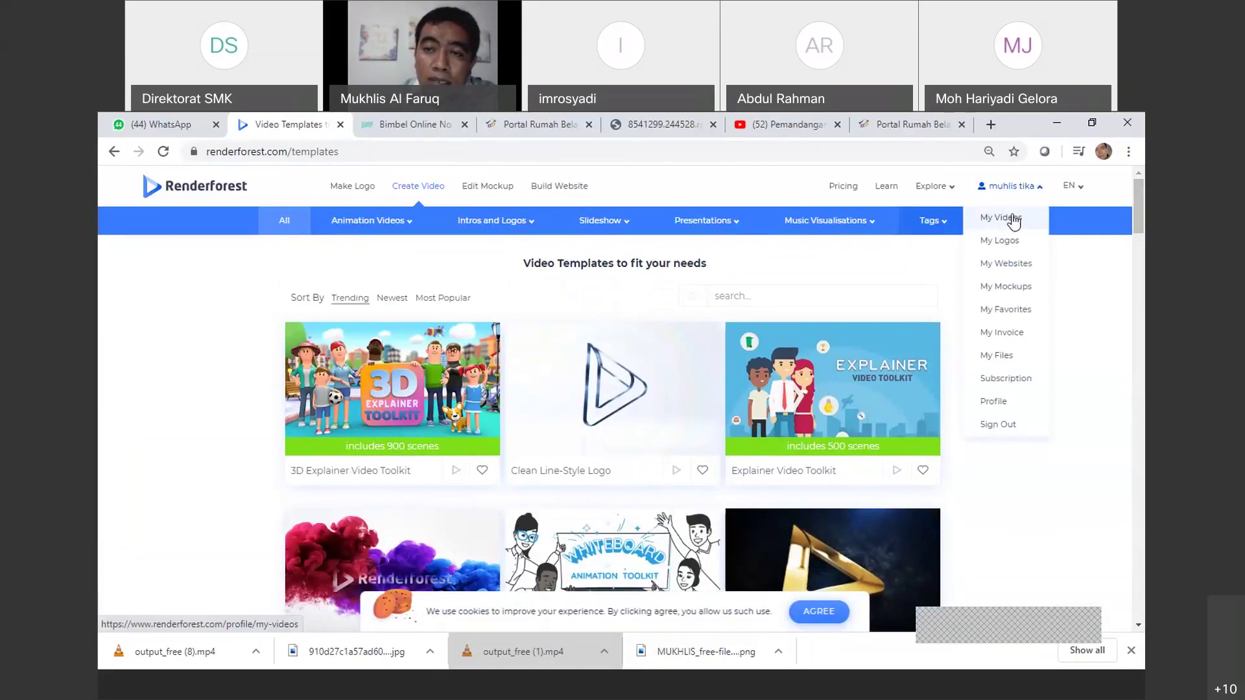
{"action": "left_click", "coordinate": [1013, 221]}
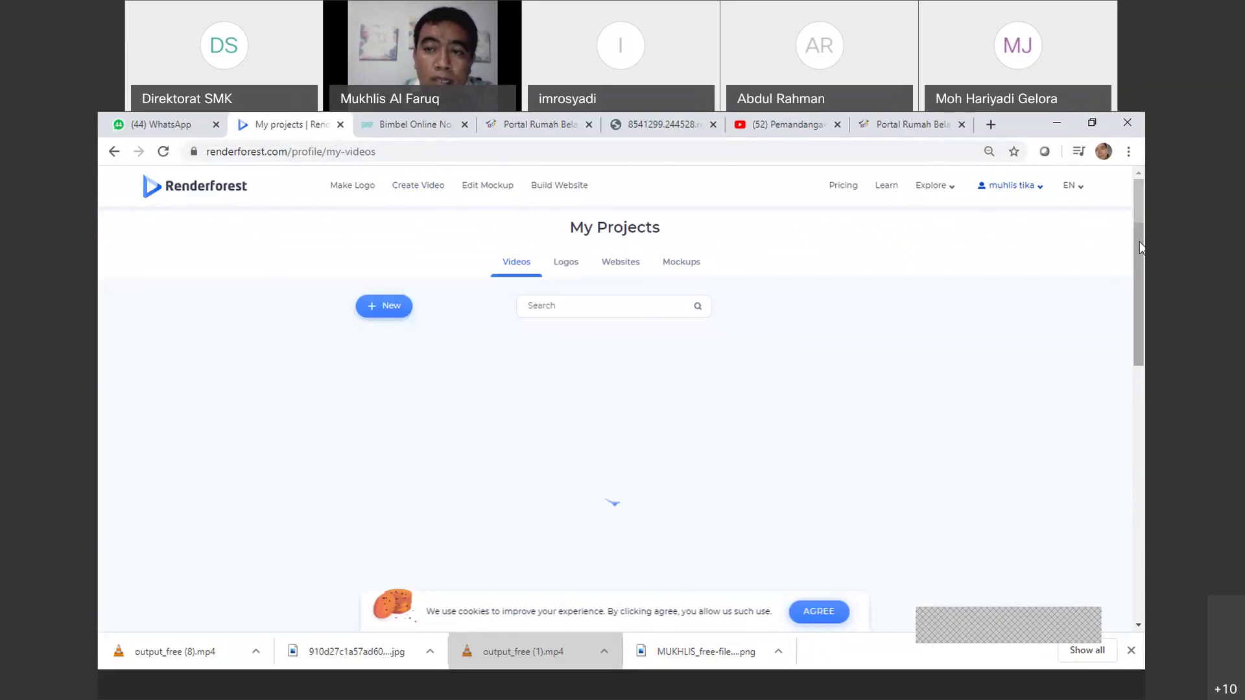
{"action": "scroll", "coordinate": [1139, 241], "scroll_direction": "down", "scroll_amount": 5}
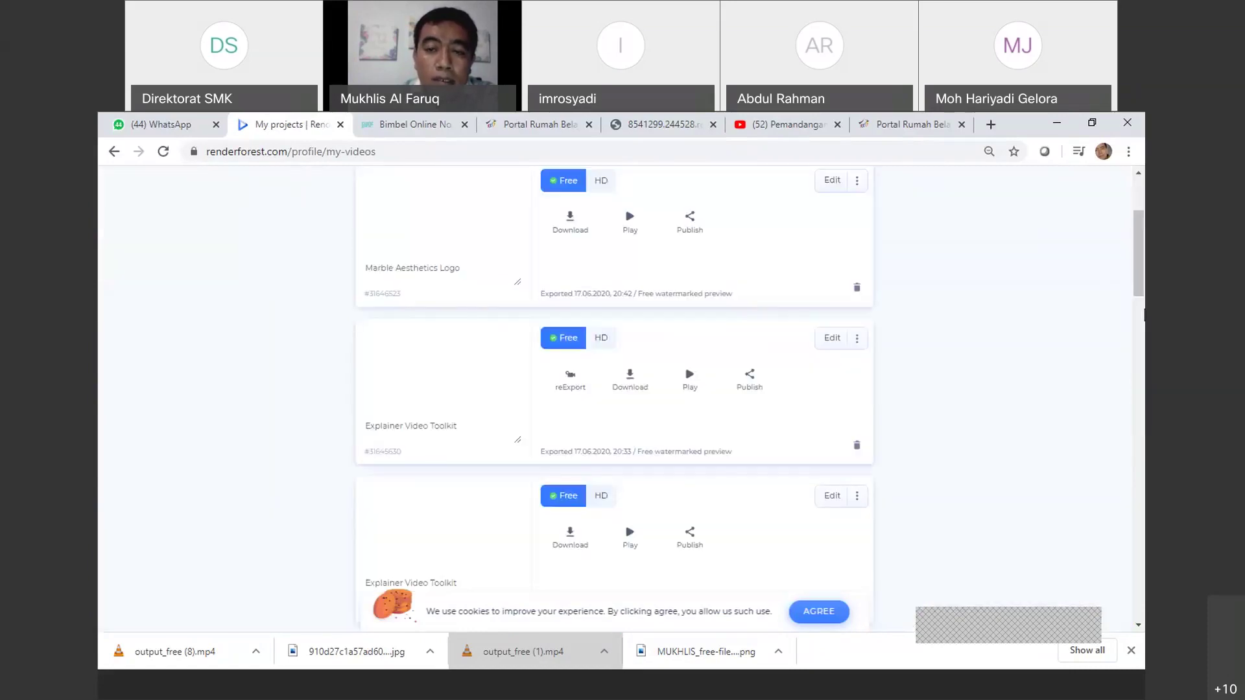
{"action": "scroll", "coordinate": [1144, 316], "scroll_direction": "down", "scroll_amount": 3}
{"action": "scroll", "coordinate": [1145, 228], "scroll_direction": "up", "scroll_amount": 3}
{"action": "mouse_move", "coordinate": [1144, 229]}
{"action": "left_mouse_down"}
{"action": "mouse_move", "coordinate": [1144, 216]}
{"action": "mouse_move", "coordinate": [1144, 251]}
{"action": "mouse_move", "coordinate": [1144, 204]}
{"action": "mouse_move", "coordinate": [1144, 251]}
{"action": "left_mouse_up"}
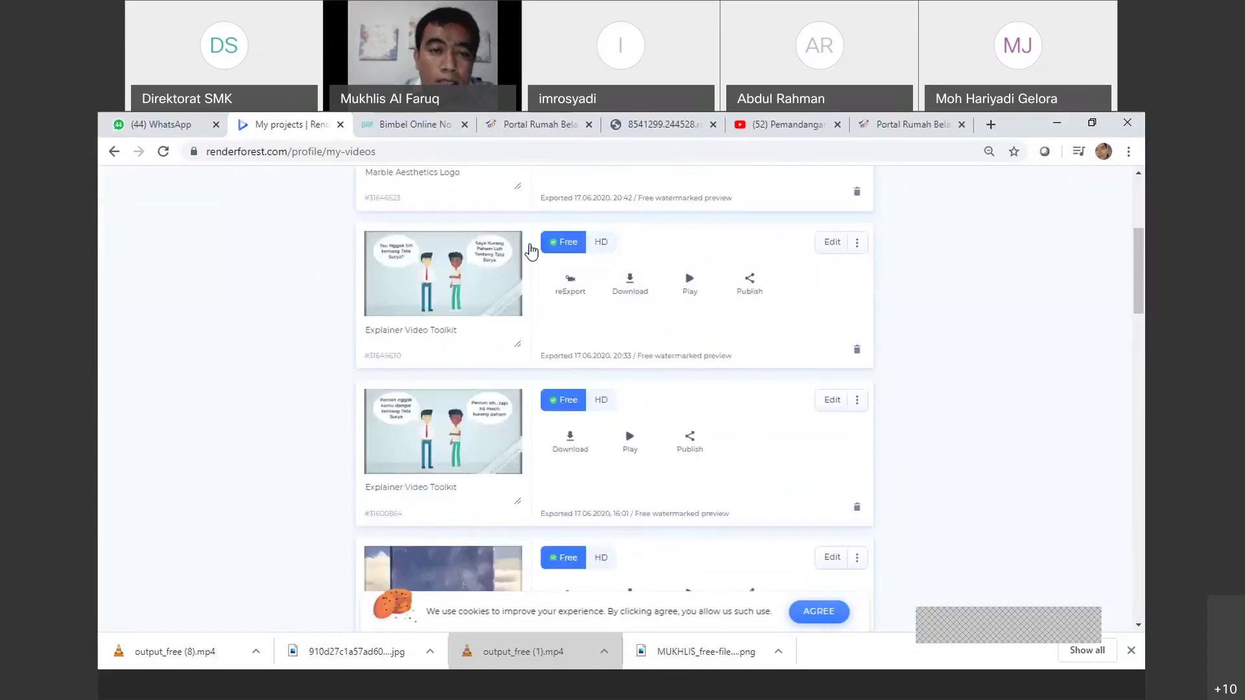
{"action": "left_click", "coordinate": [832, 244]}
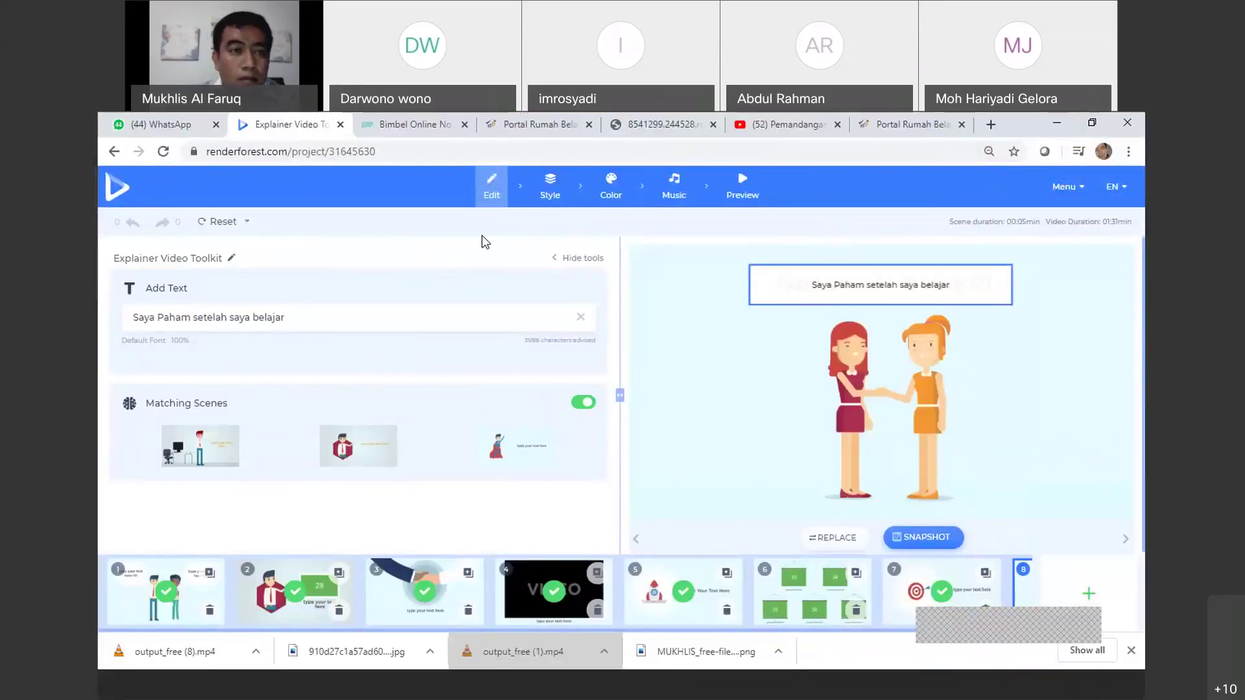
Leave the video project and load the renderforest.com home page in its place
{"action": "left_click", "coordinate": [399, 125]}
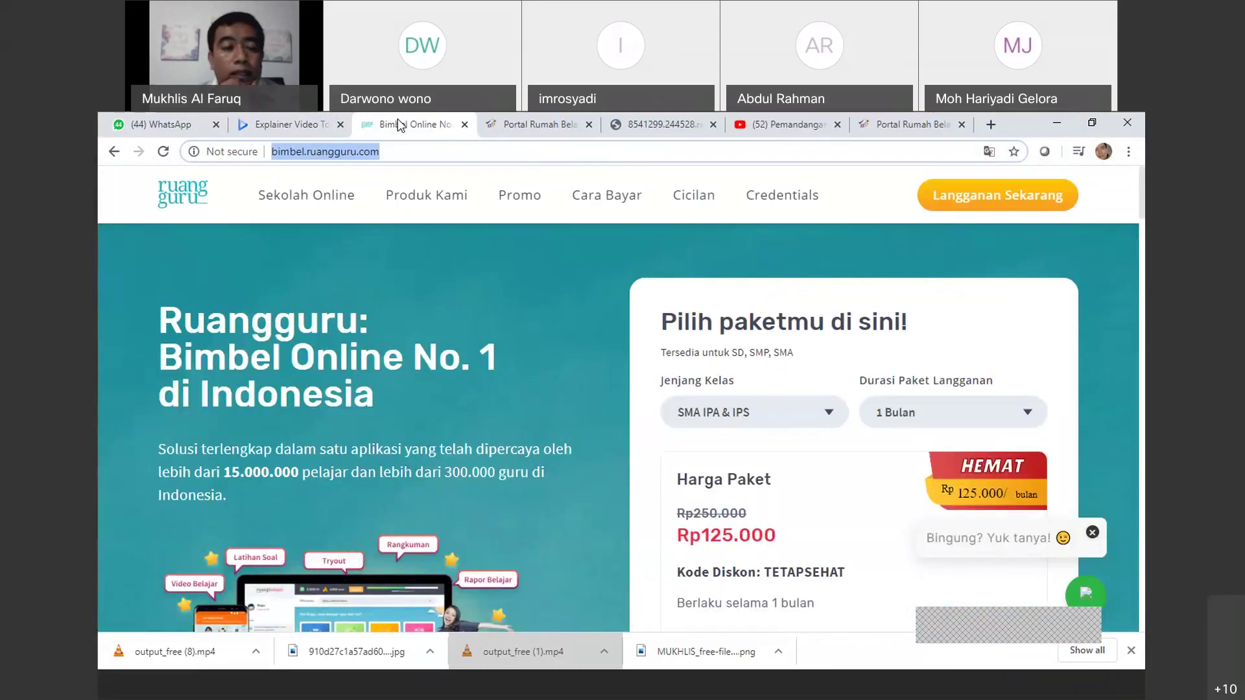
{"action": "left_click", "coordinate": [269, 124]}
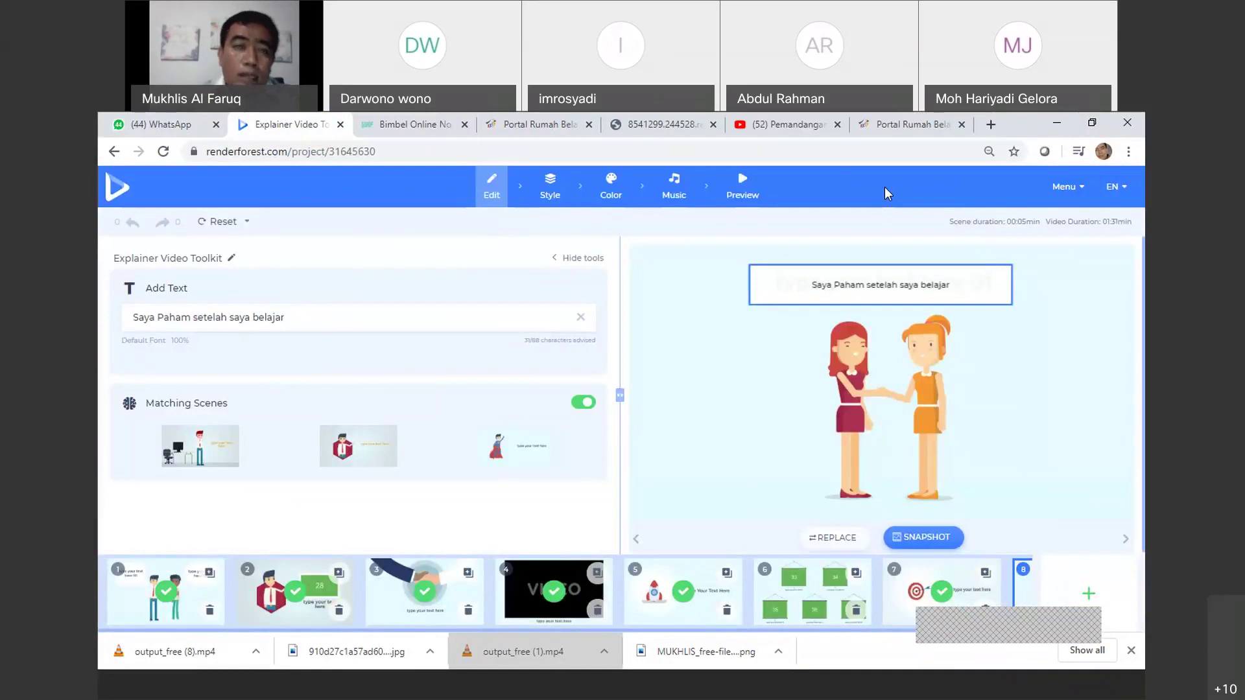
{"action": "left_click_drag", "start_coordinate": [384, 152], "coordinate": [299, 150]}
{"action": "key", "text": "BackSpace"}
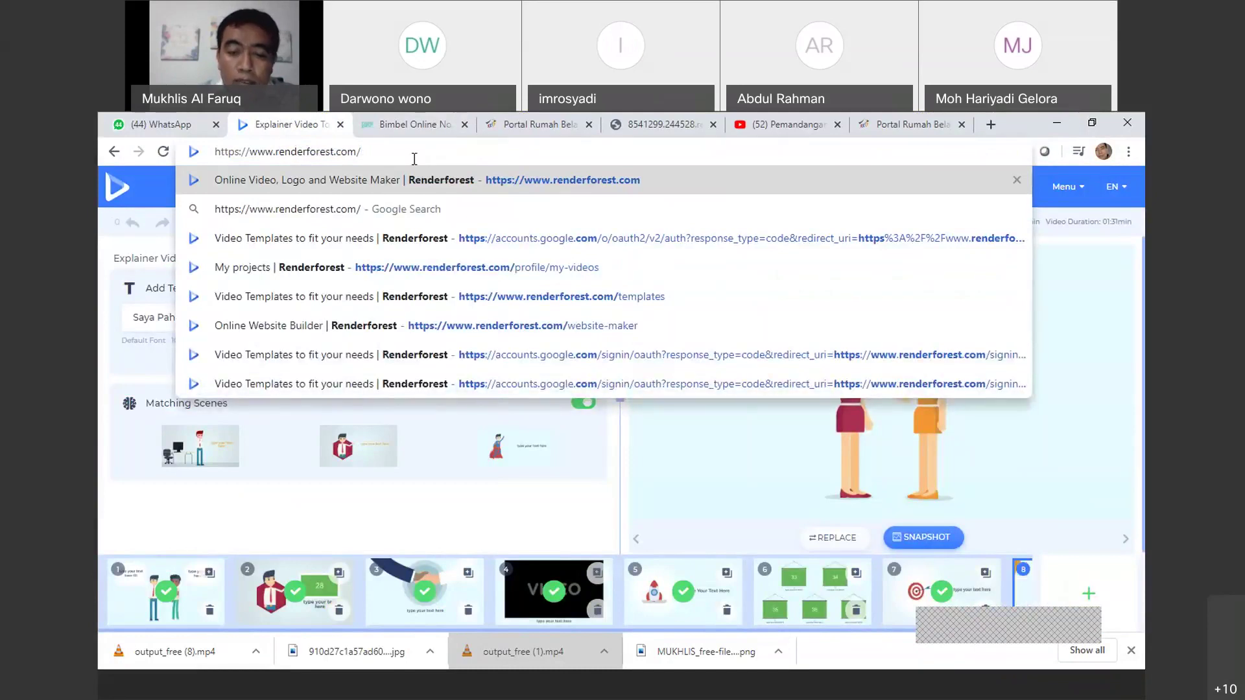
{"action": "key", "text": "Return"}
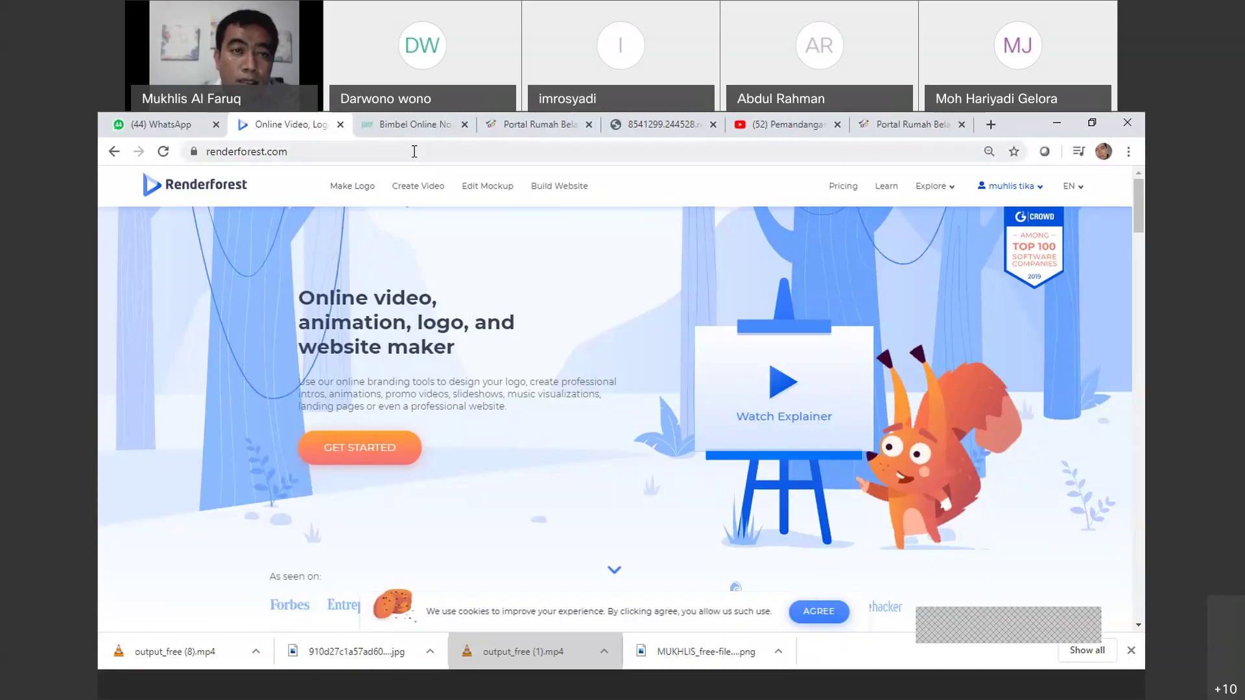
Search the web for "join video online" in place of the Ruangguru page and open Online Converter's Merge Video page
{"action": "left_click", "coordinate": [409, 125]}
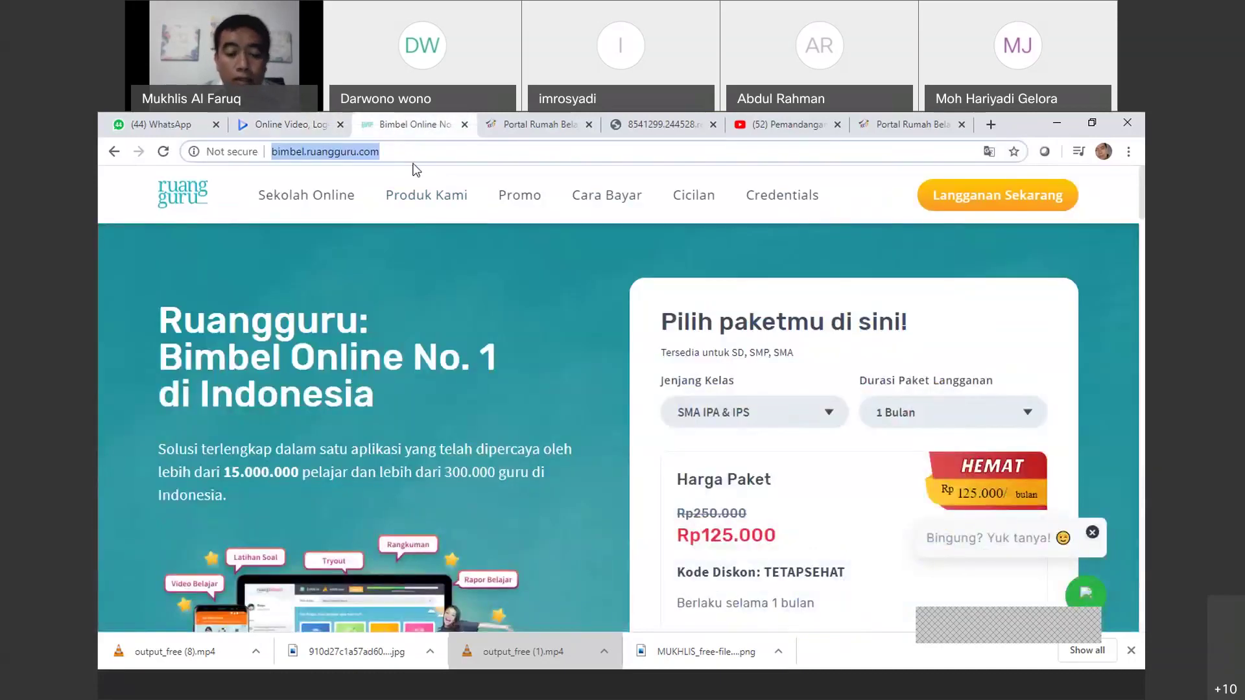
{"action": "type", "text": "join vi"}
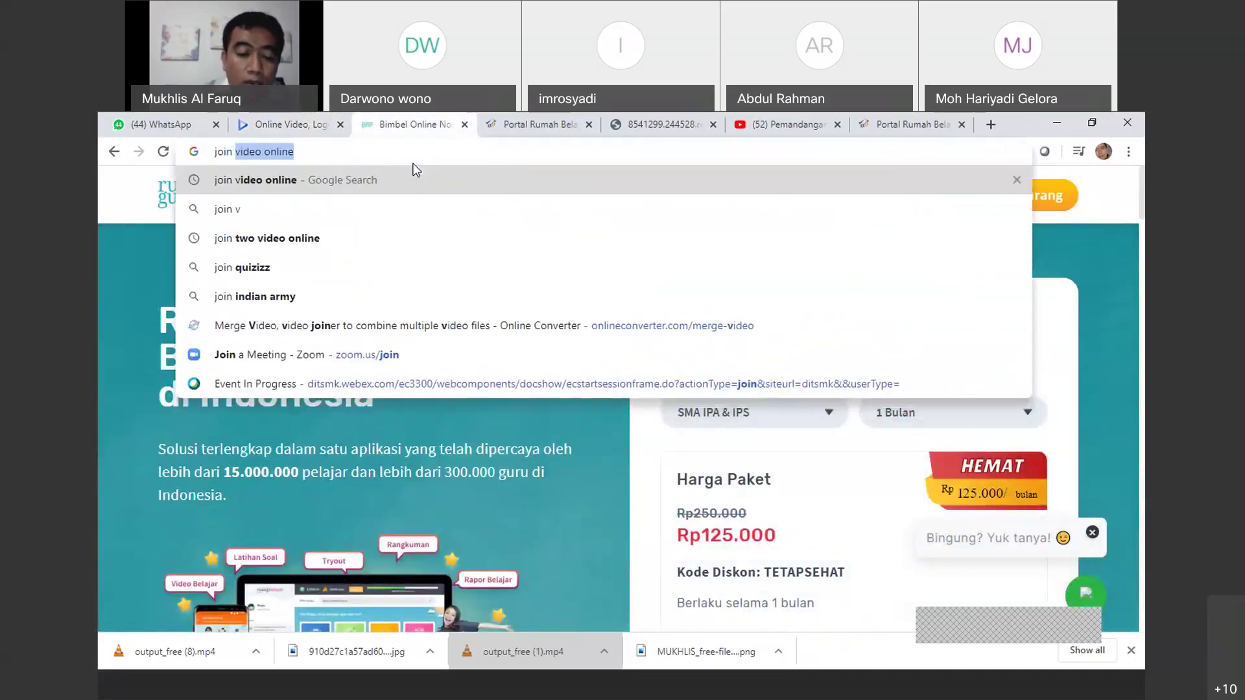
{"action": "type", "text": "deo"}
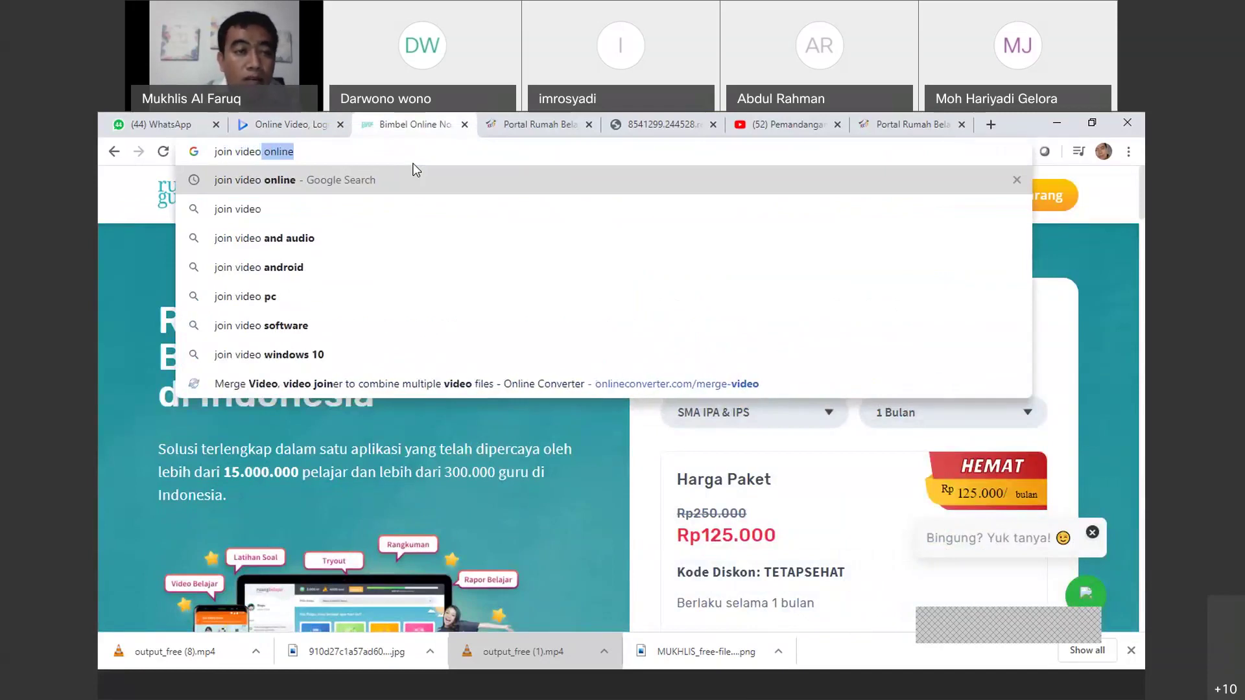
{"action": "left_click", "coordinate": [284, 175]}
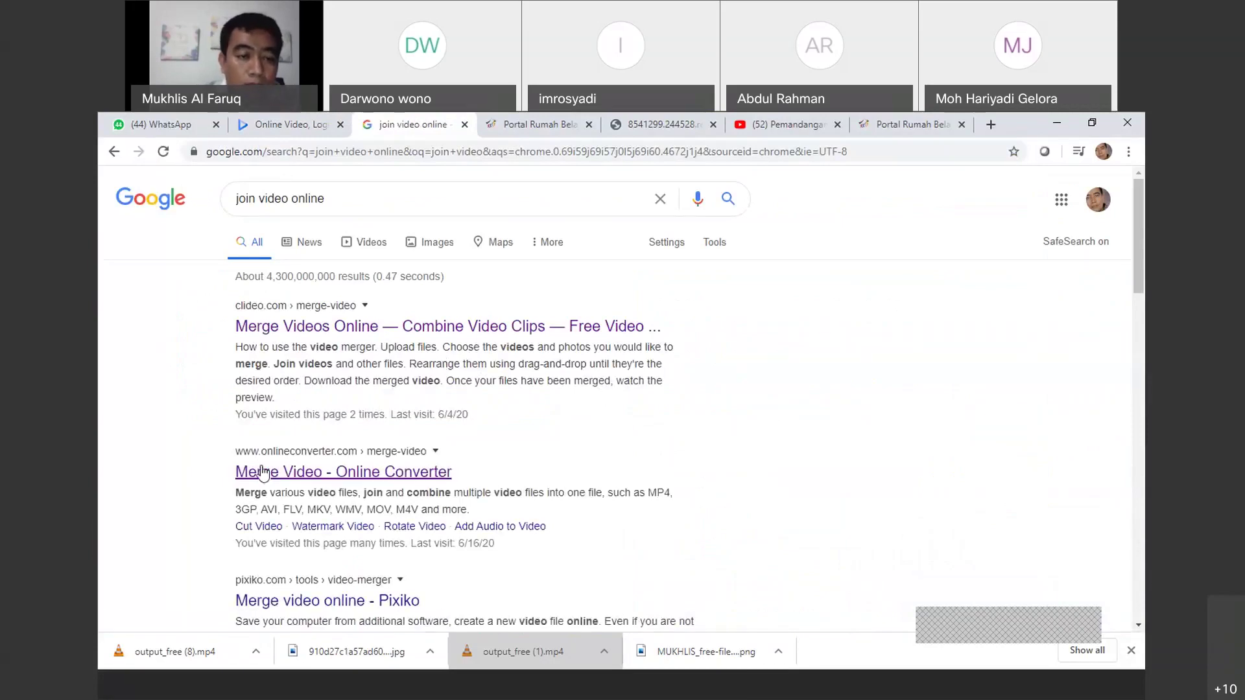
{"action": "left_click", "coordinate": [326, 470]}
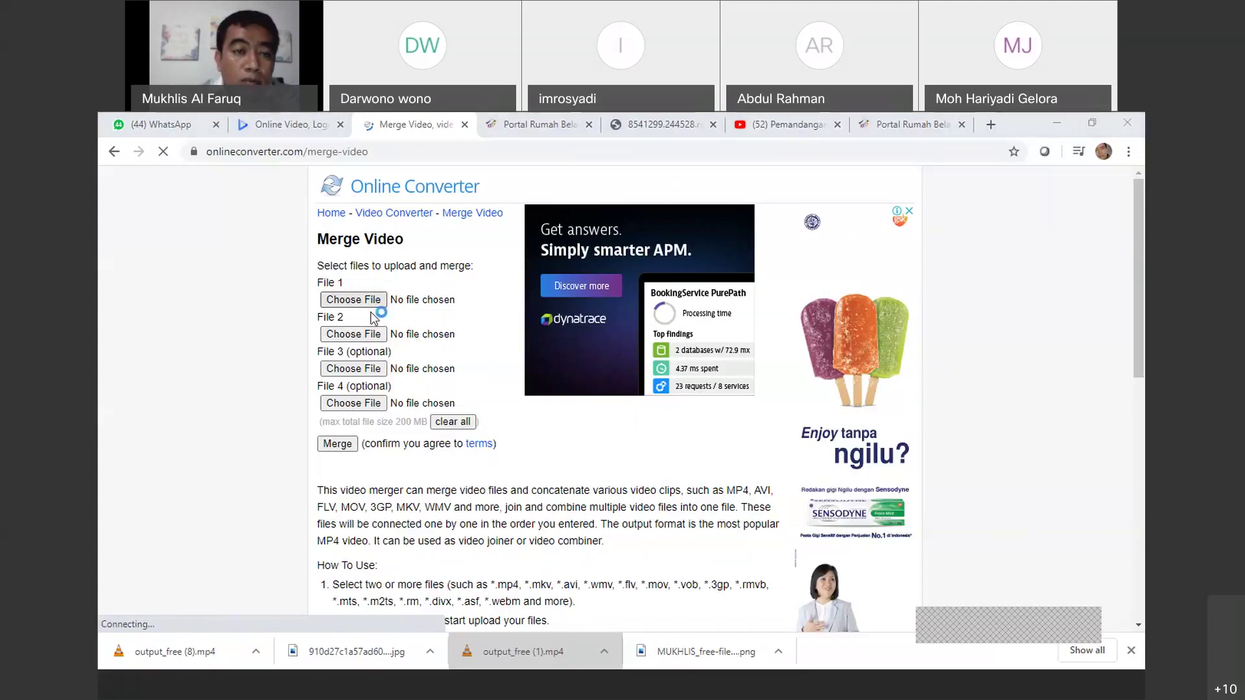
Choose the Intro Youtube video from the REnderForest New folder as File 1 of the merge
{"action": "left_click", "coordinate": [347, 300]}
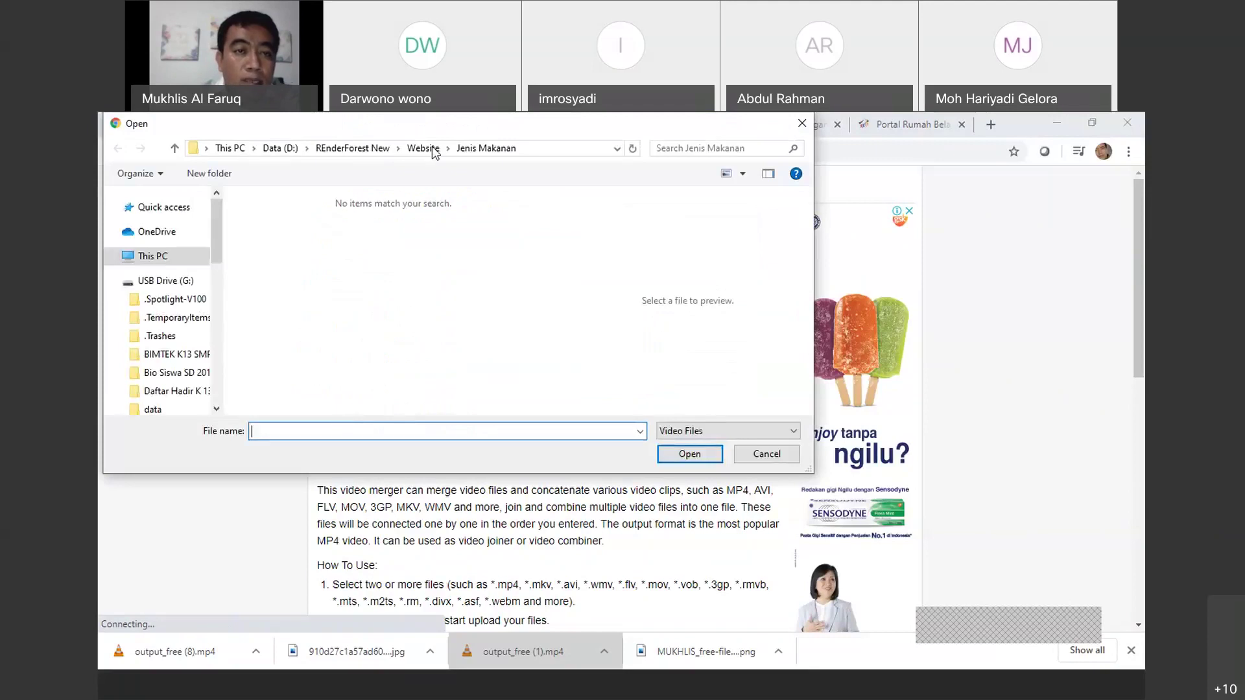
{"action": "left_click", "coordinate": [351, 149]}
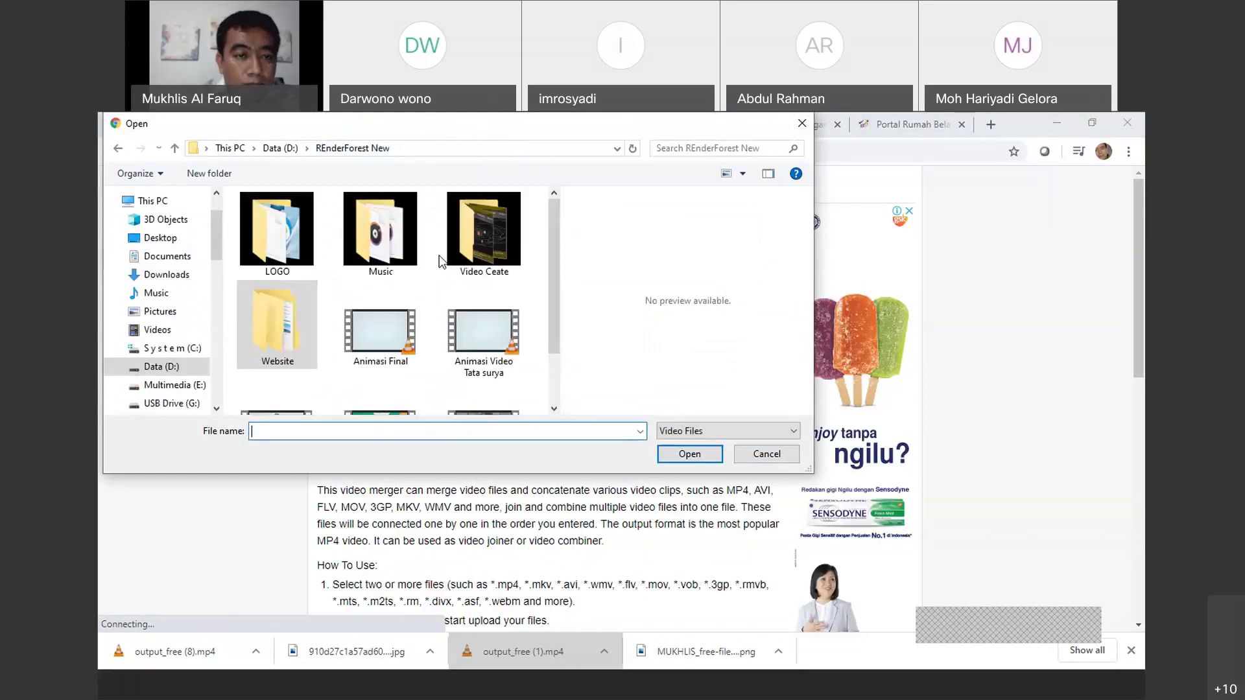
{"action": "left_click", "coordinate": [546, 266]}
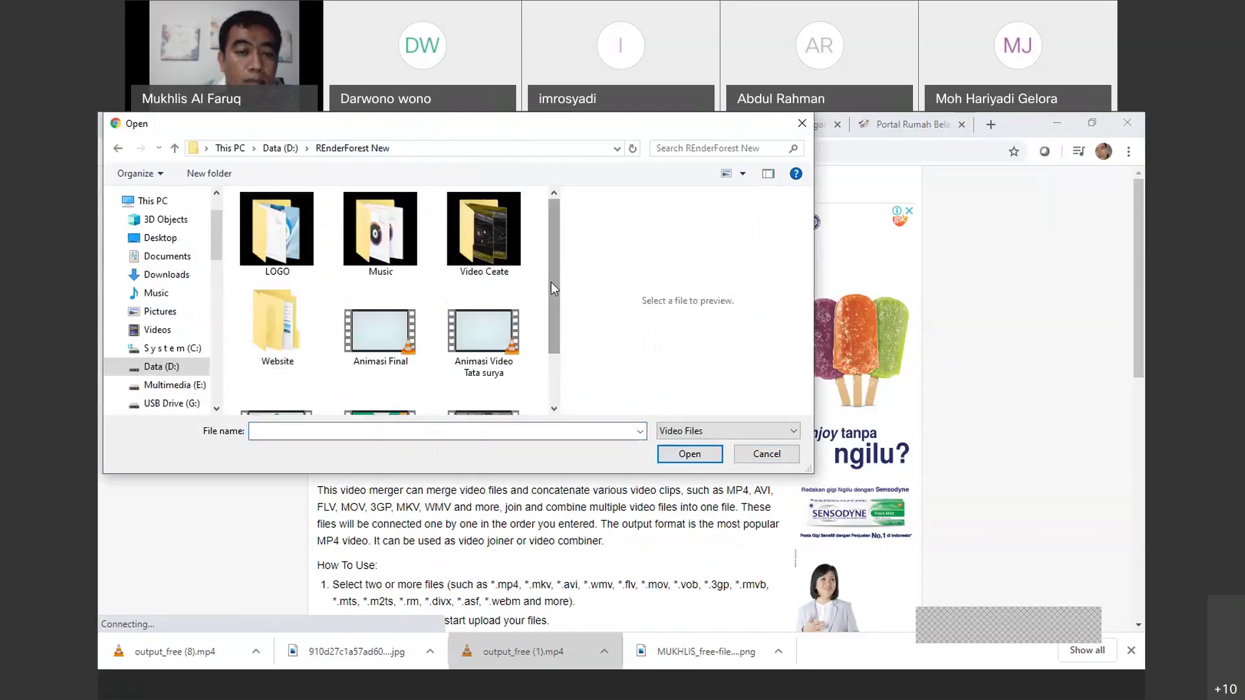
{"action": "scroll", "coordinate": [550, 315], "scroll_direction": "down", "scroll_amount": 1}
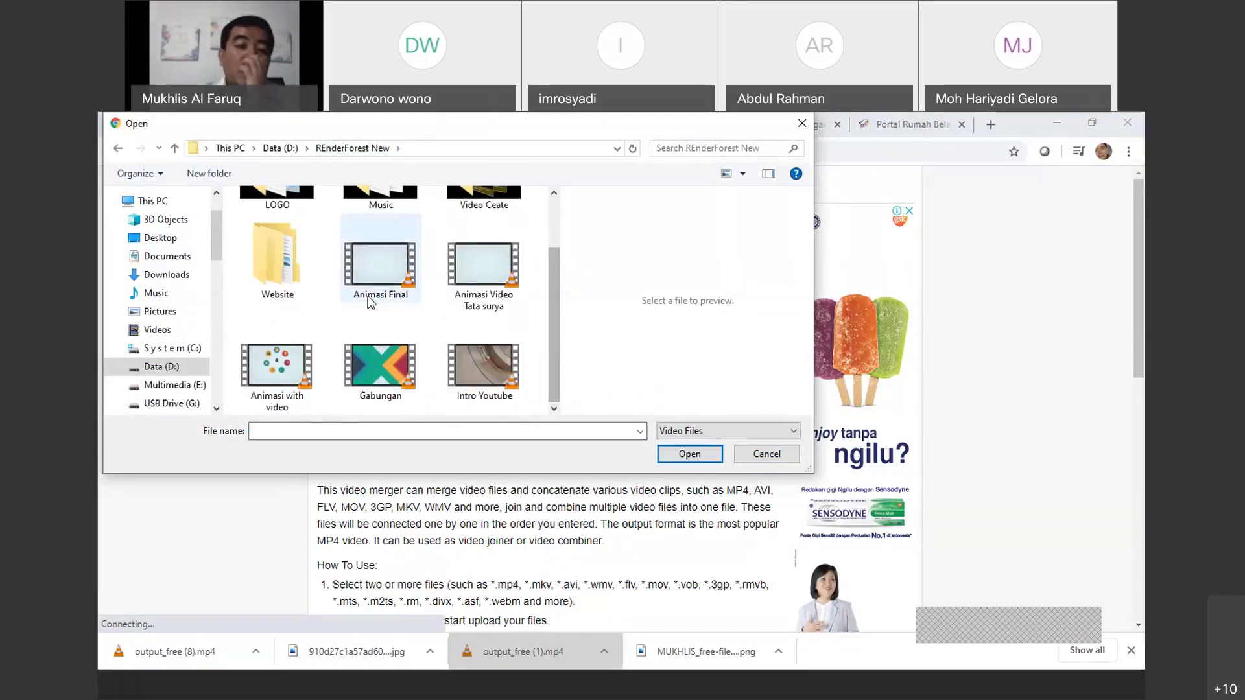
{"action": "left_click", "coordinate": [461, 386]}
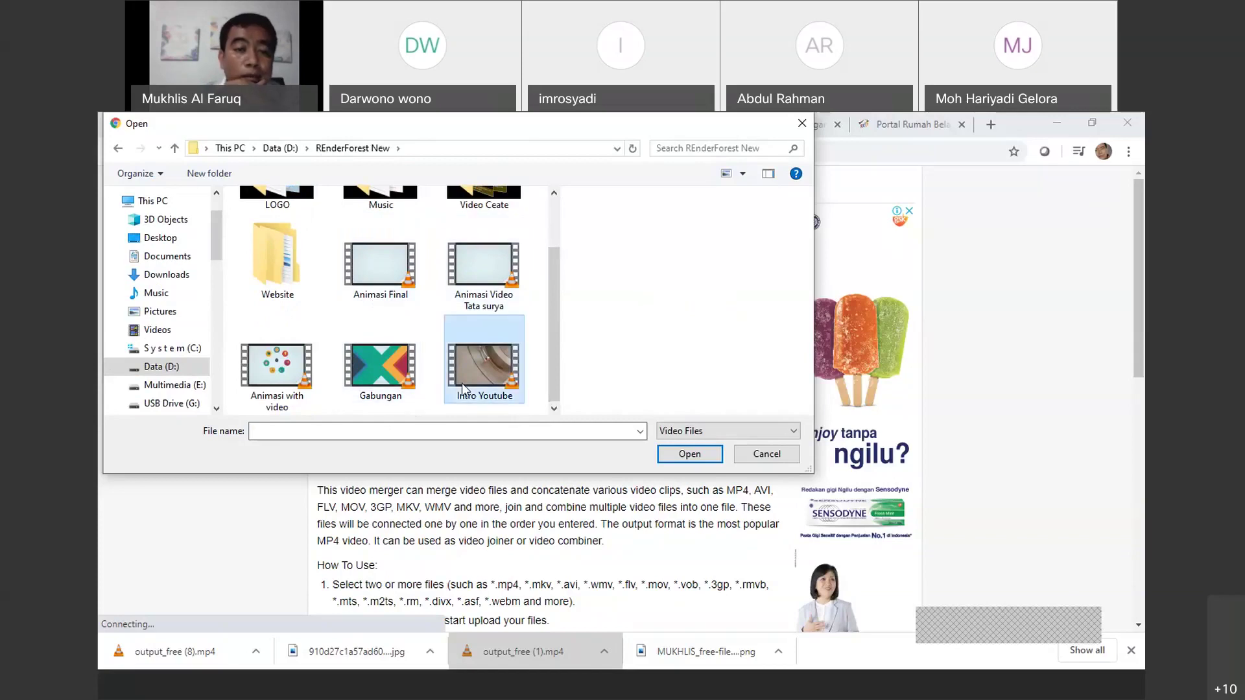
{"action": "double_click", "coordinate": [461, 384]}
{"action": "left_click", "coordinate": [372, 338]}
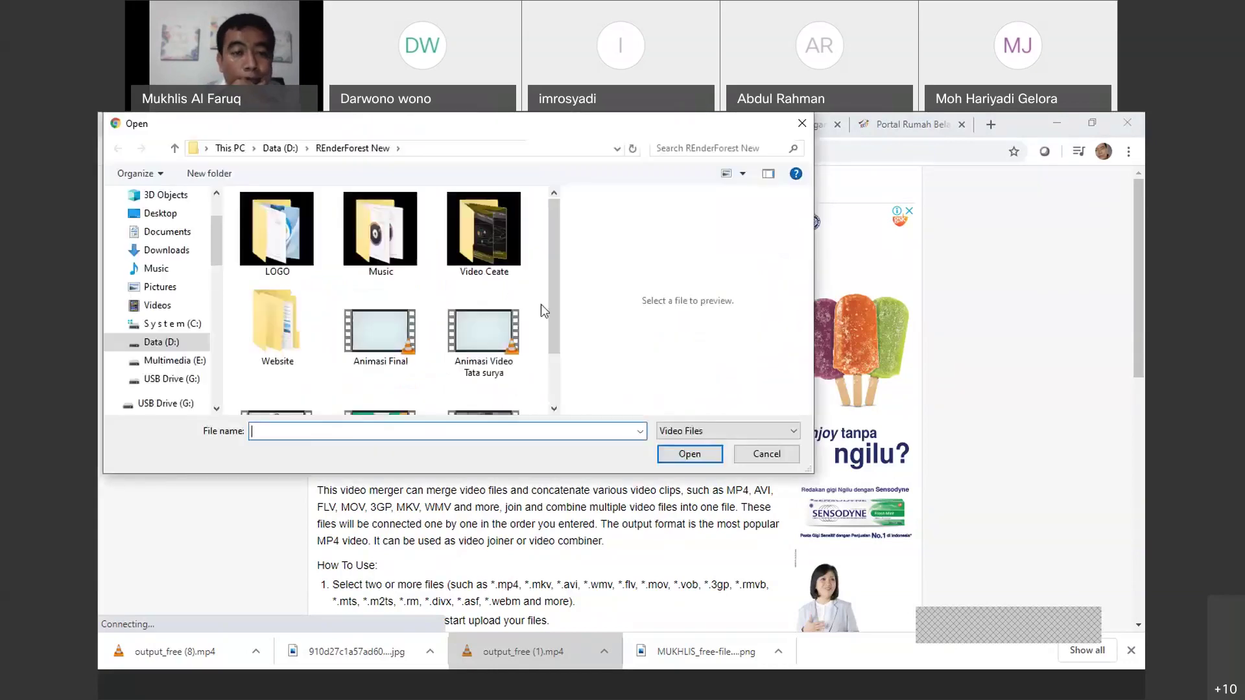
{"action": "left_click_drag", "start_coordinate": [550, 303], "coordinate": [554, 334]}
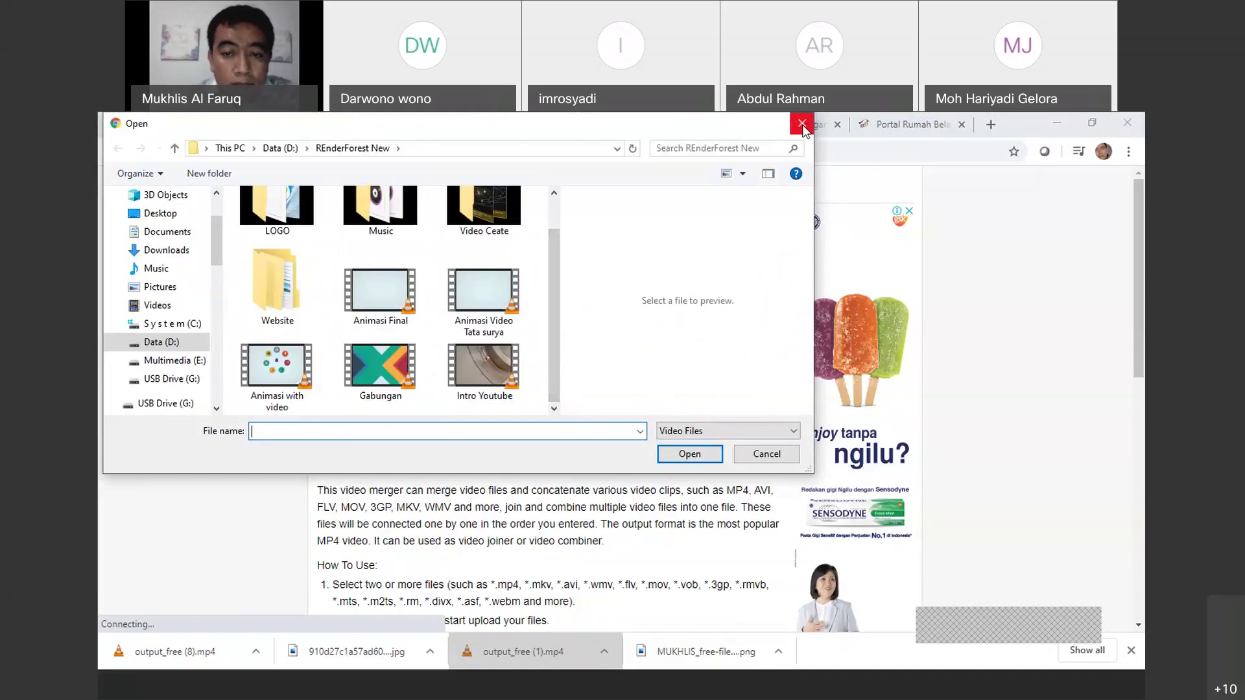
{"action": "left_click", "coordinate": [767, 455]}
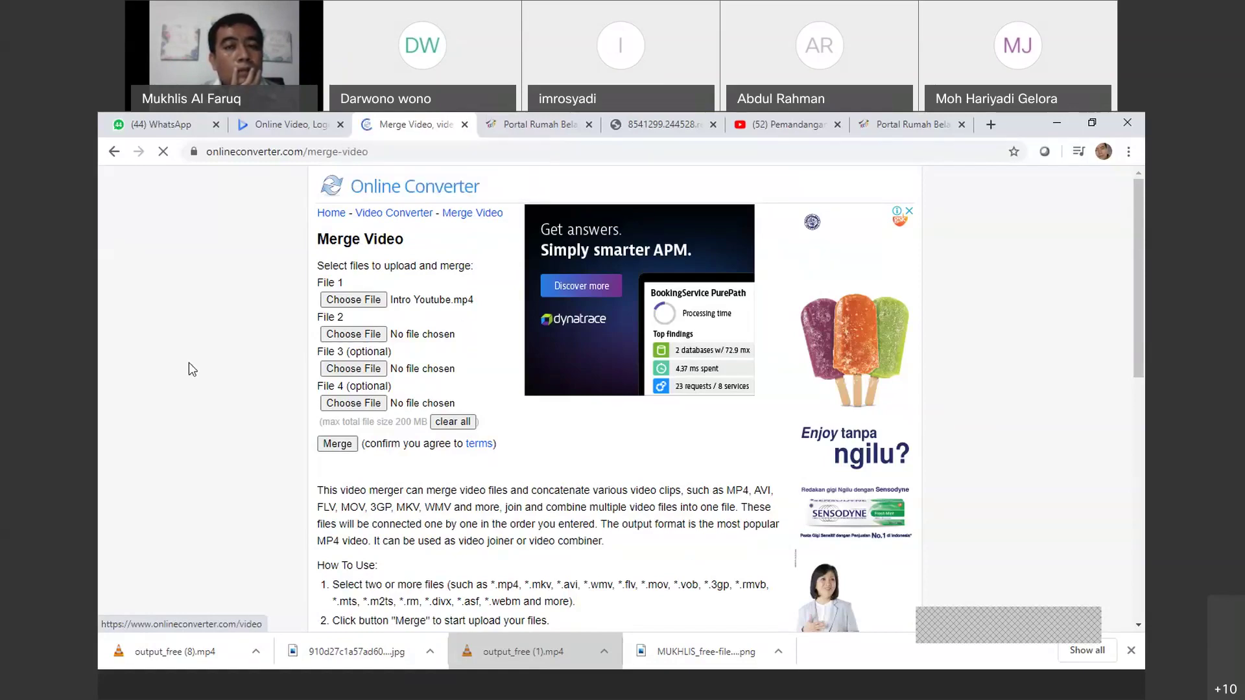
Return to the Renderforest home page, view its list of site languages and close the list
{"action": "left_click", "coordinate": [317, 121]}
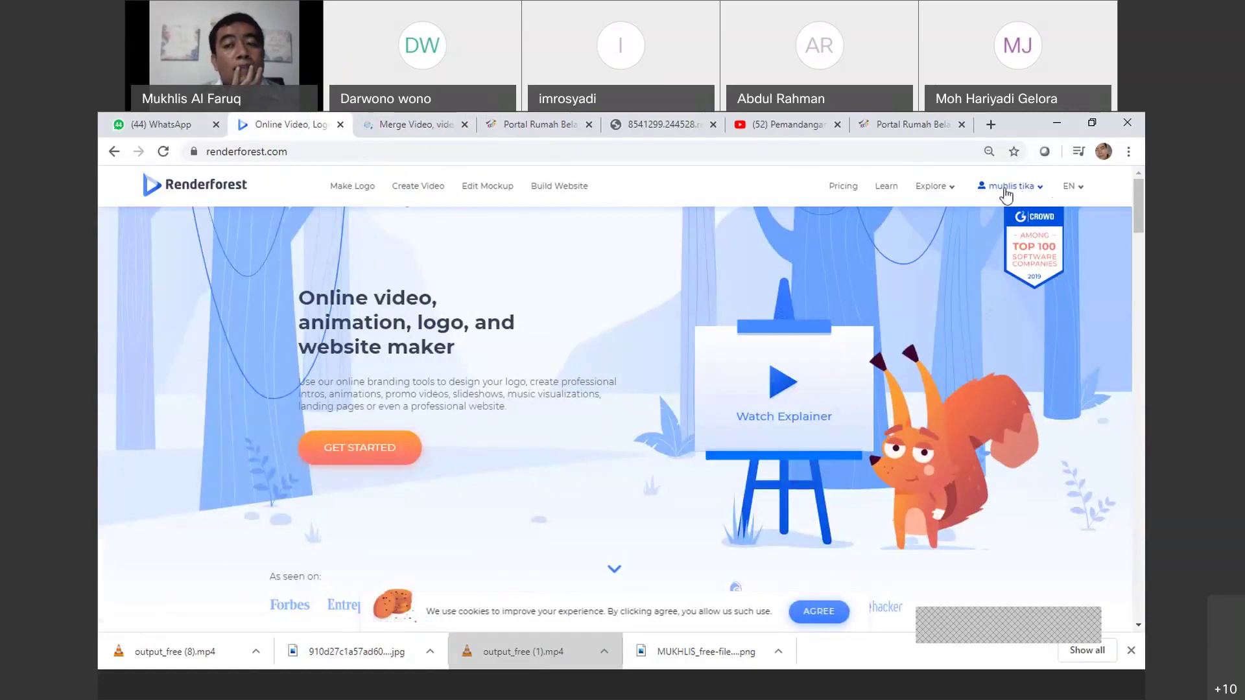
{"action": "left_click", "coordinate": [1082, 188]}
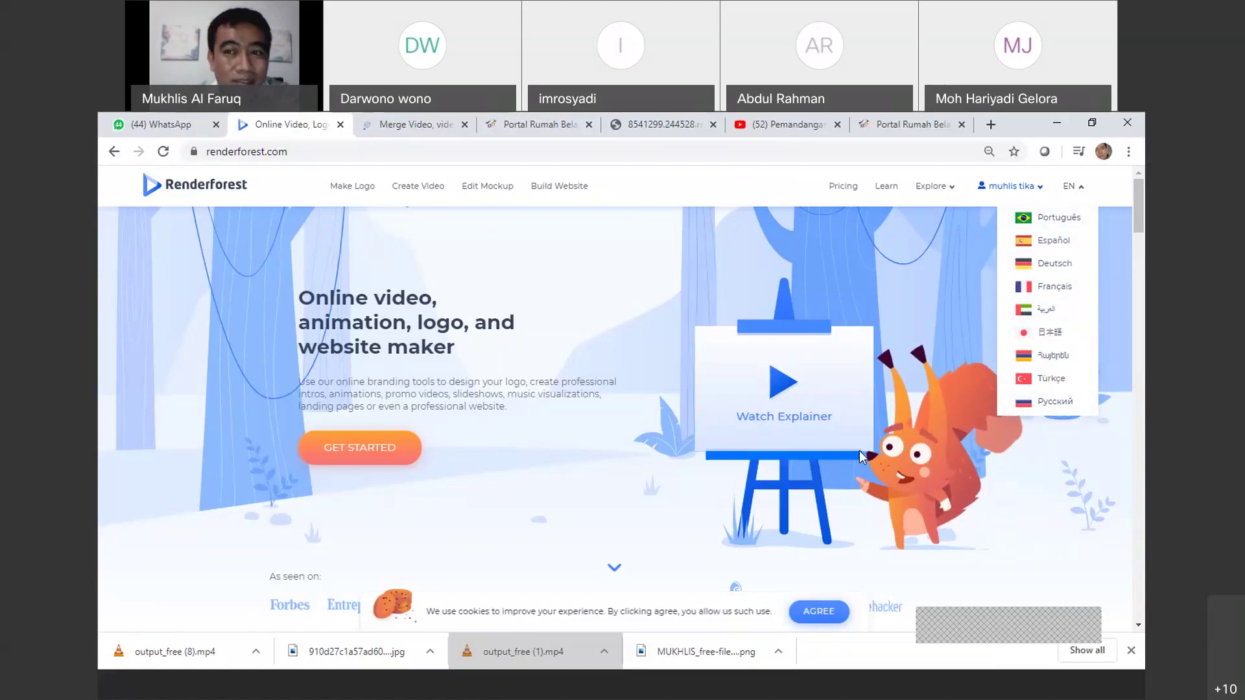
{"action": "left_click", "coordinate": [899, 319]}
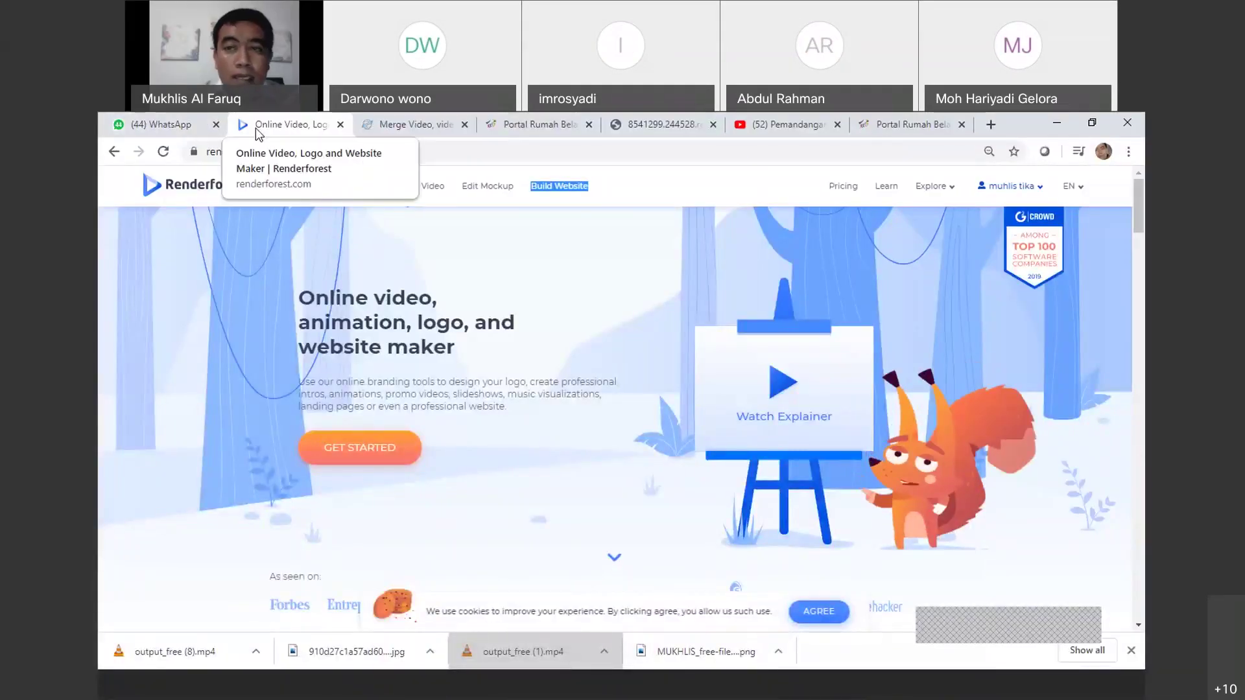
Search the web for "cut music online" in place of the Rumah Belajar page and open mp3cut.net's Online MP3 Cutter
{"action": "left_click", "coordinate": [897, 130]}
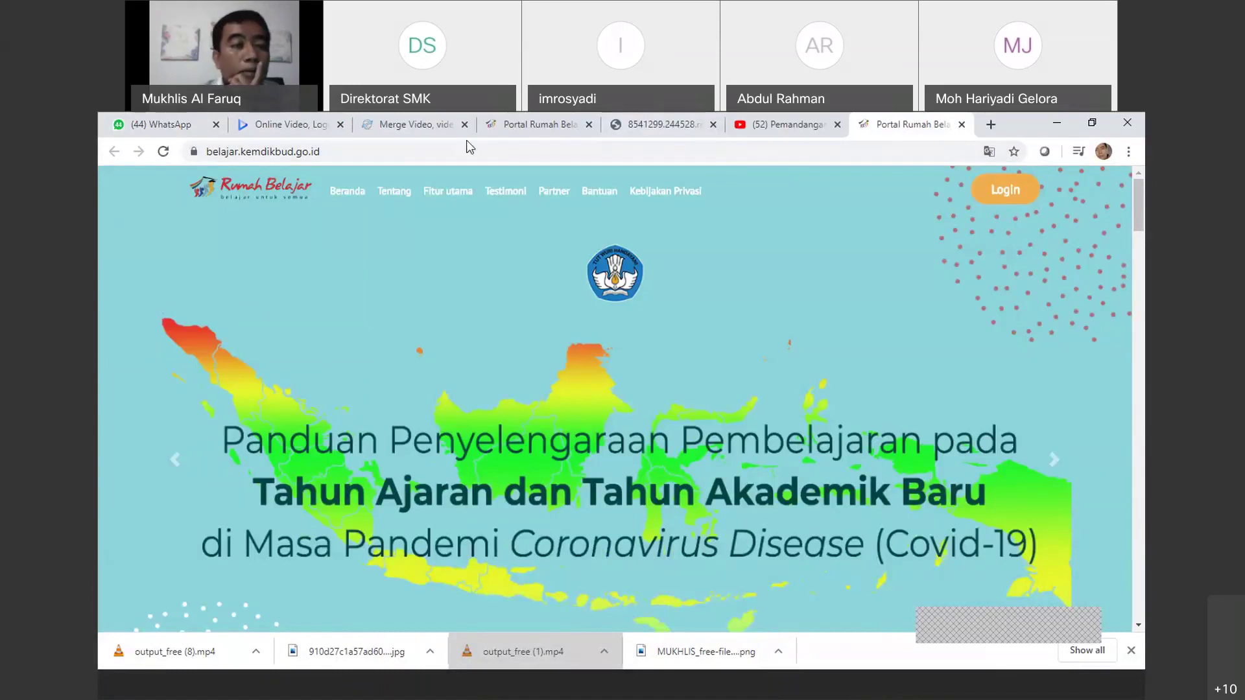
{"action": "left_click", "coordinate": [314, 154]}
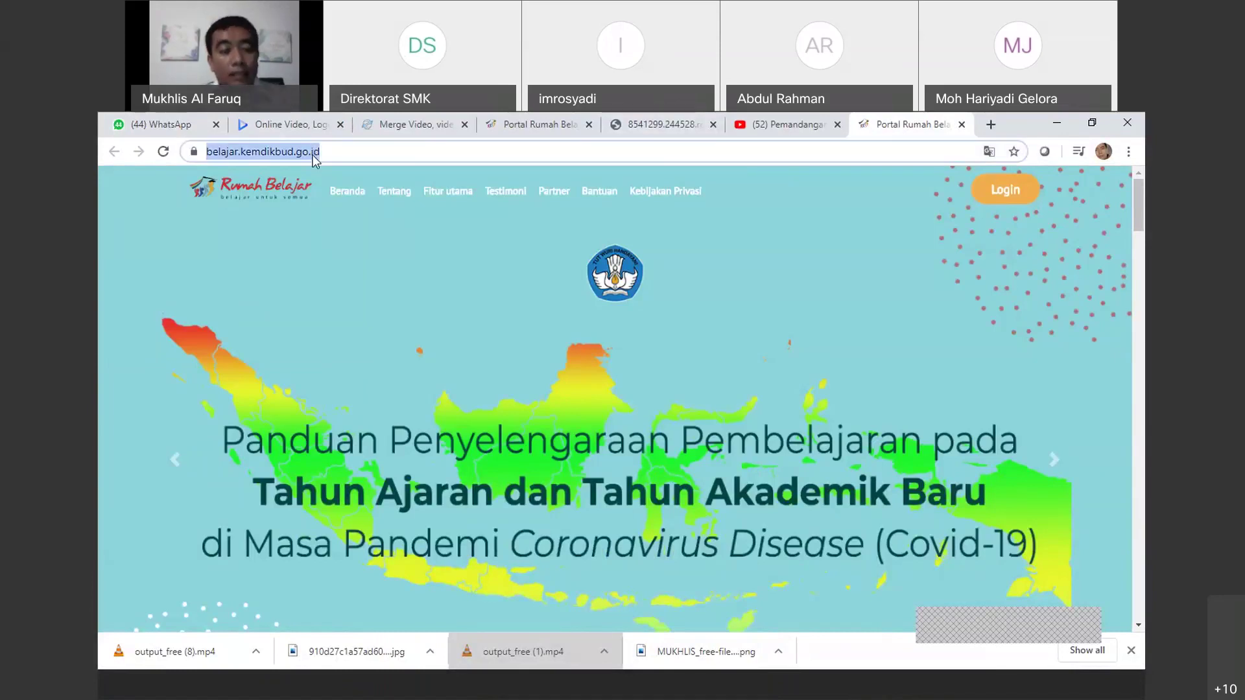
{"action": "type", "text": "cut"}
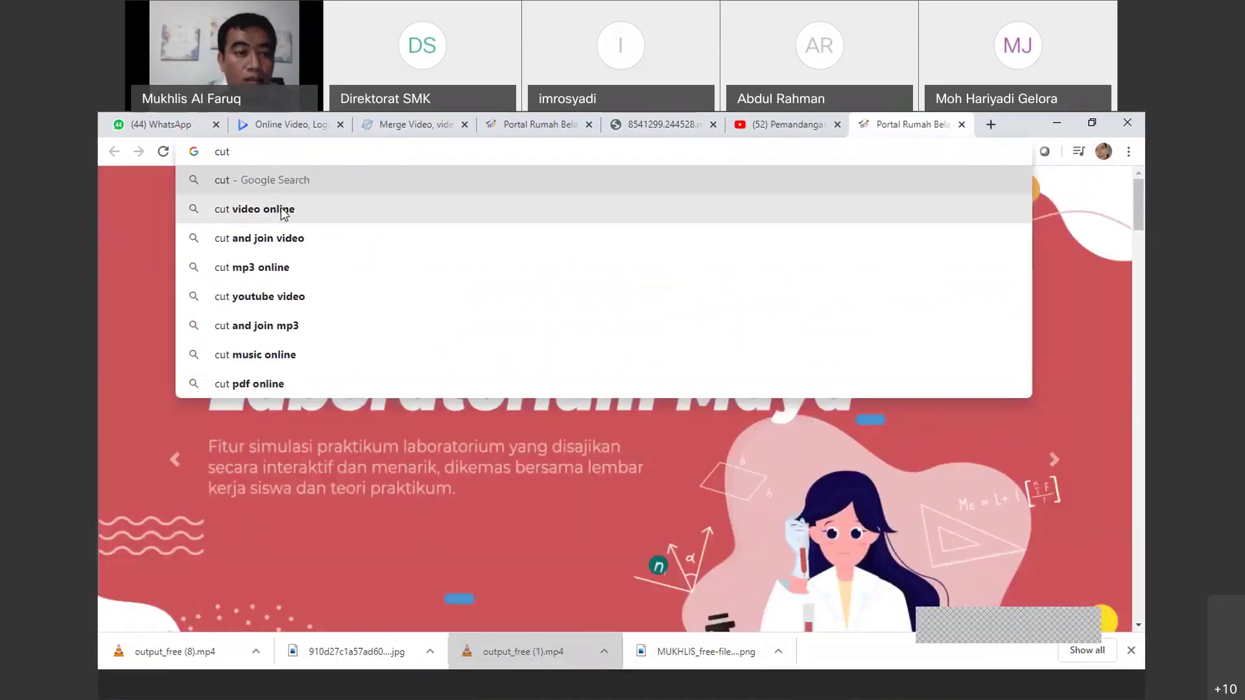
{"action": "type", "text": "music"}
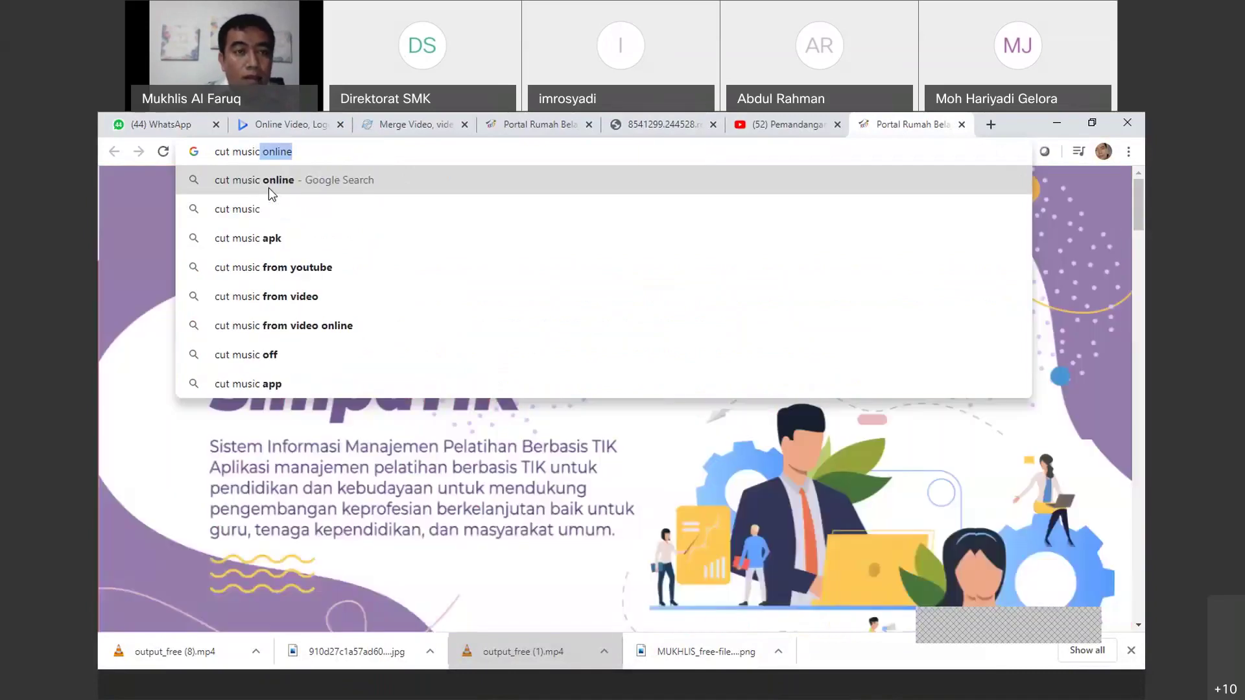
{"action": "left_click", "coordinate": [270, 189]}
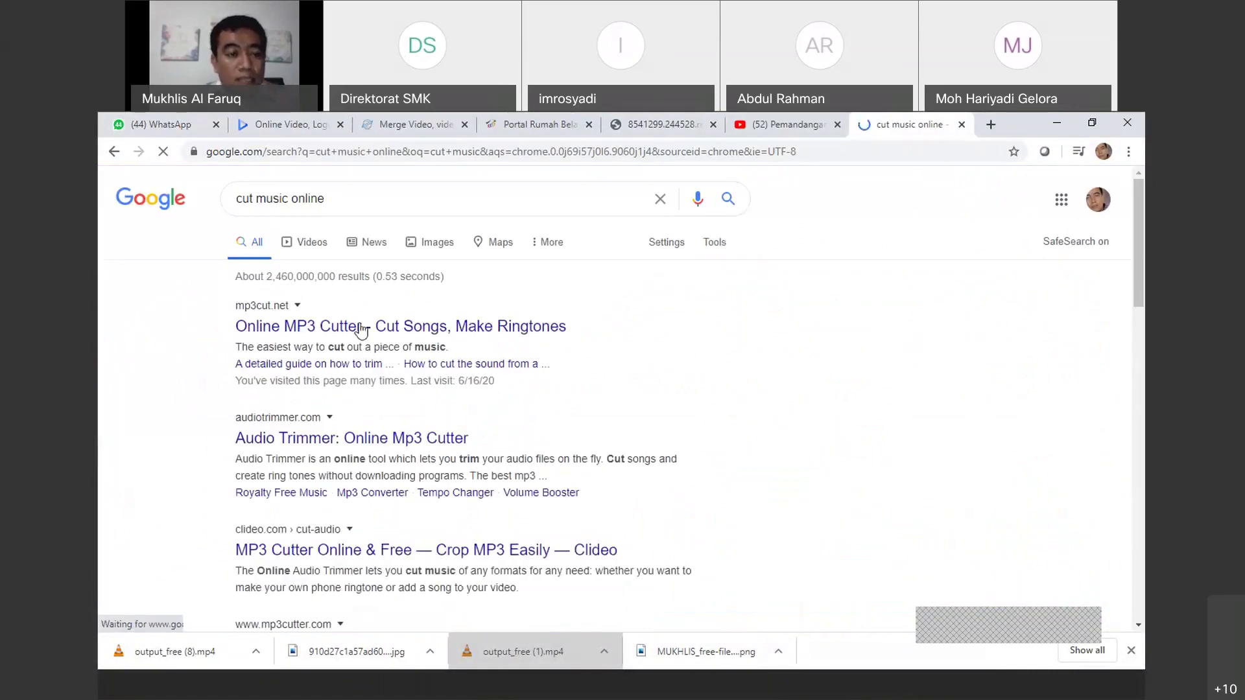
{"action": "left_click", "coordinate": [269, 326]}
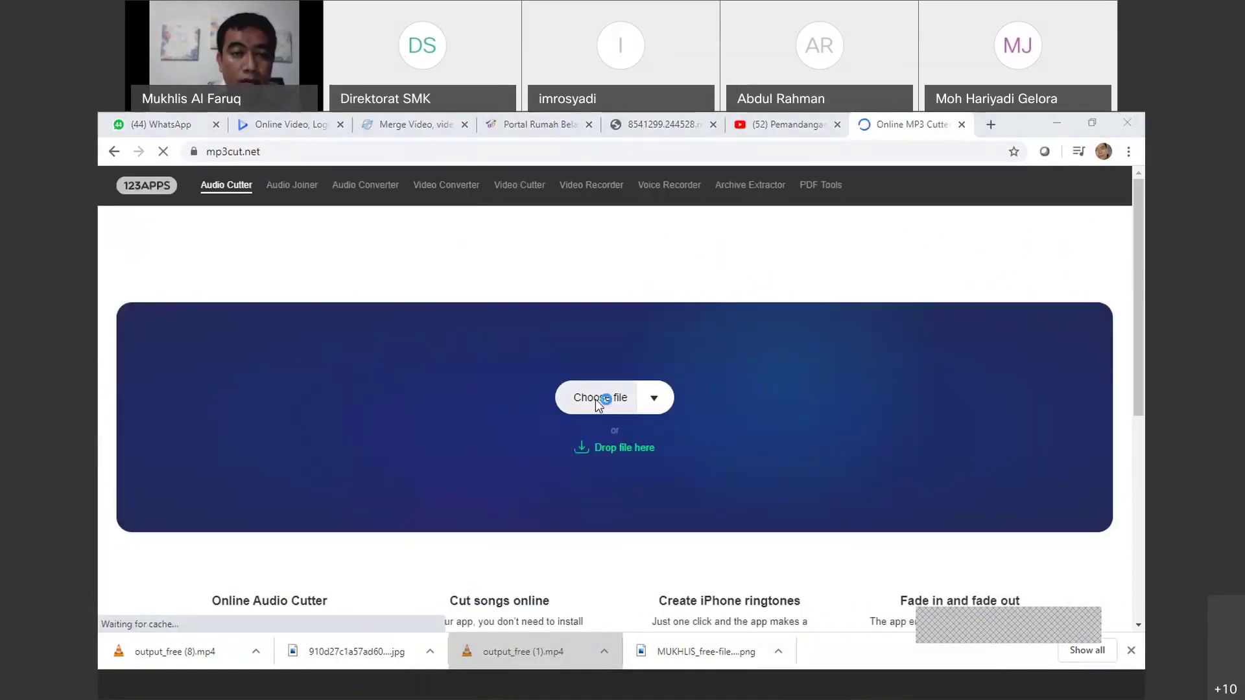
Load the file "Wali_Mari Sholawat (mp3cut.net) (1)" from the REnderForest New Music folder into the audio cutter
{"action": "left_click", "coordinate": [595, 400]}
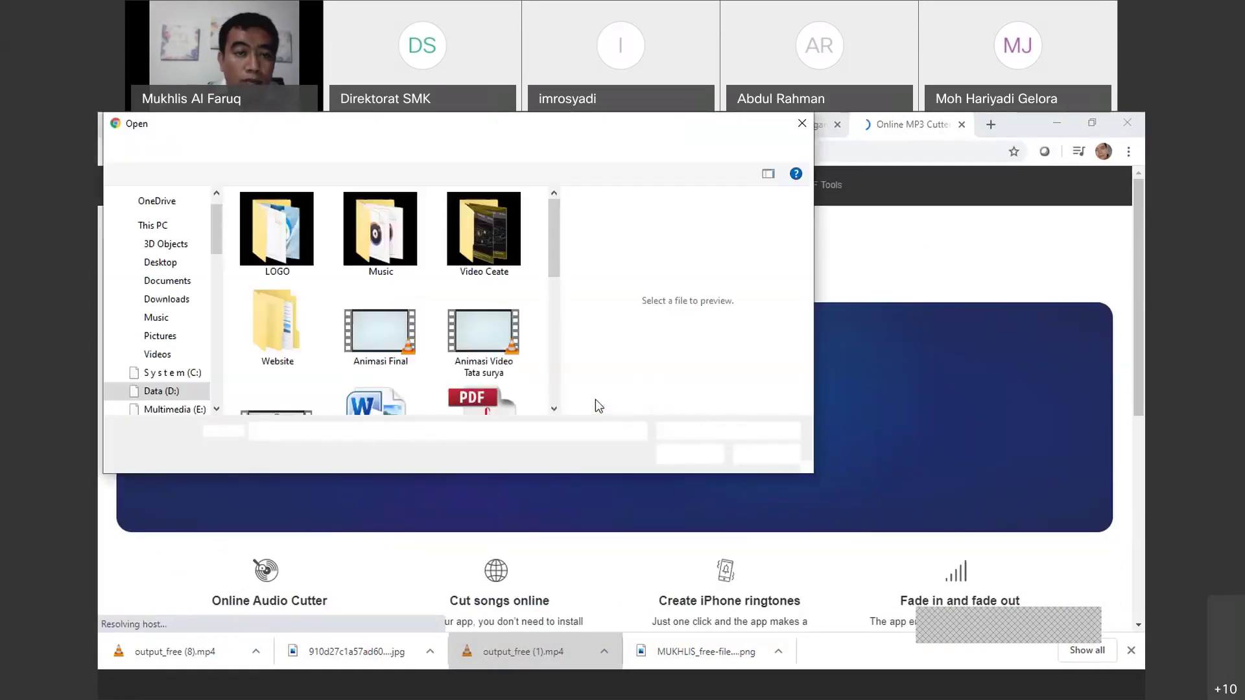
{"action": "double_click", "coordinate": [405, 253]}
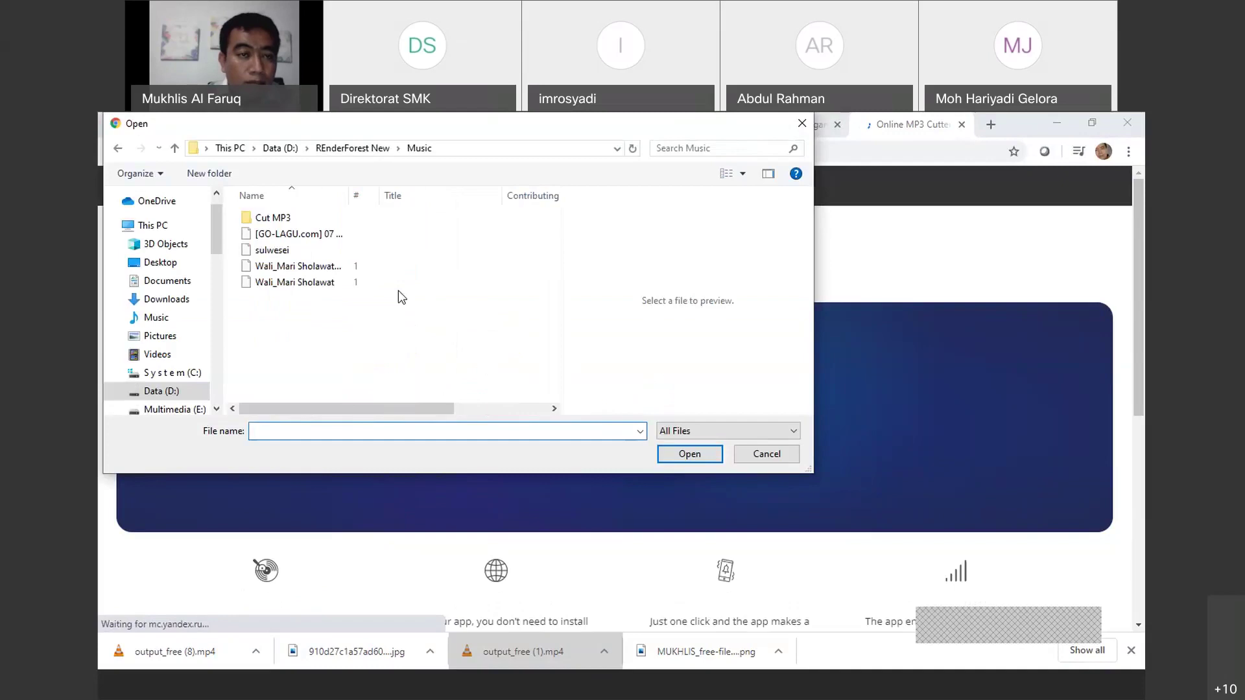
{"action": "left_click", "coordinate": [307, 266]}
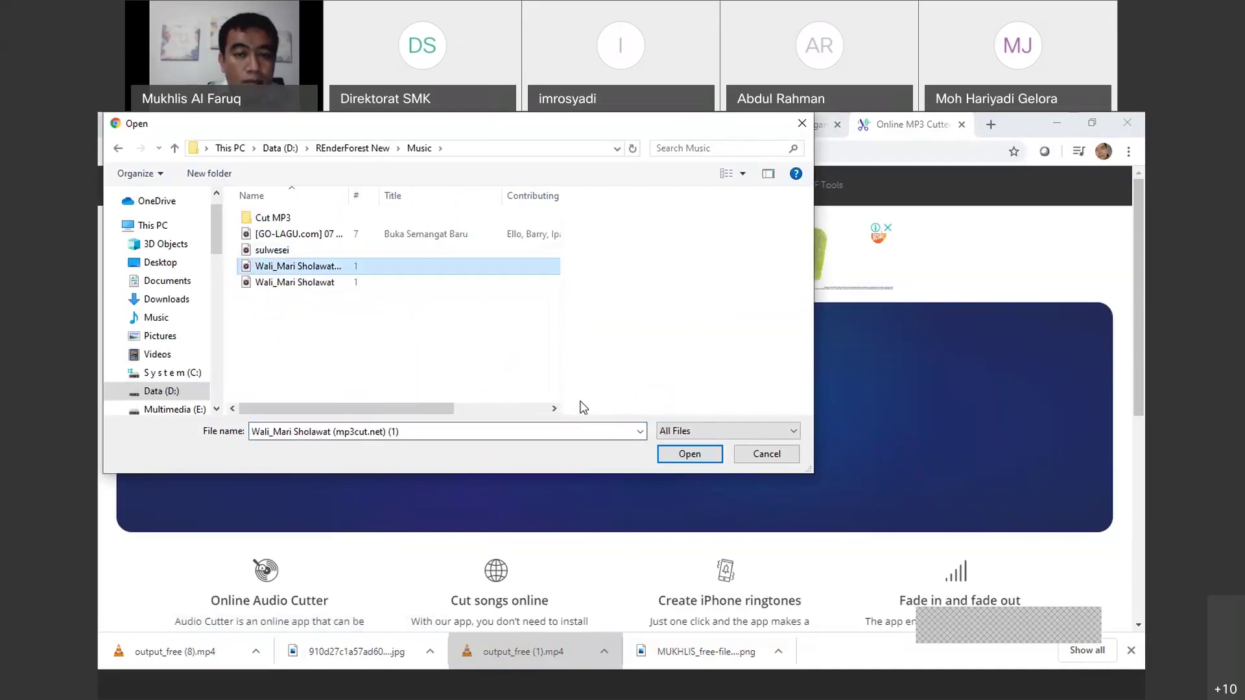
{"action": "left_click", "coordinate": [675, 455]}
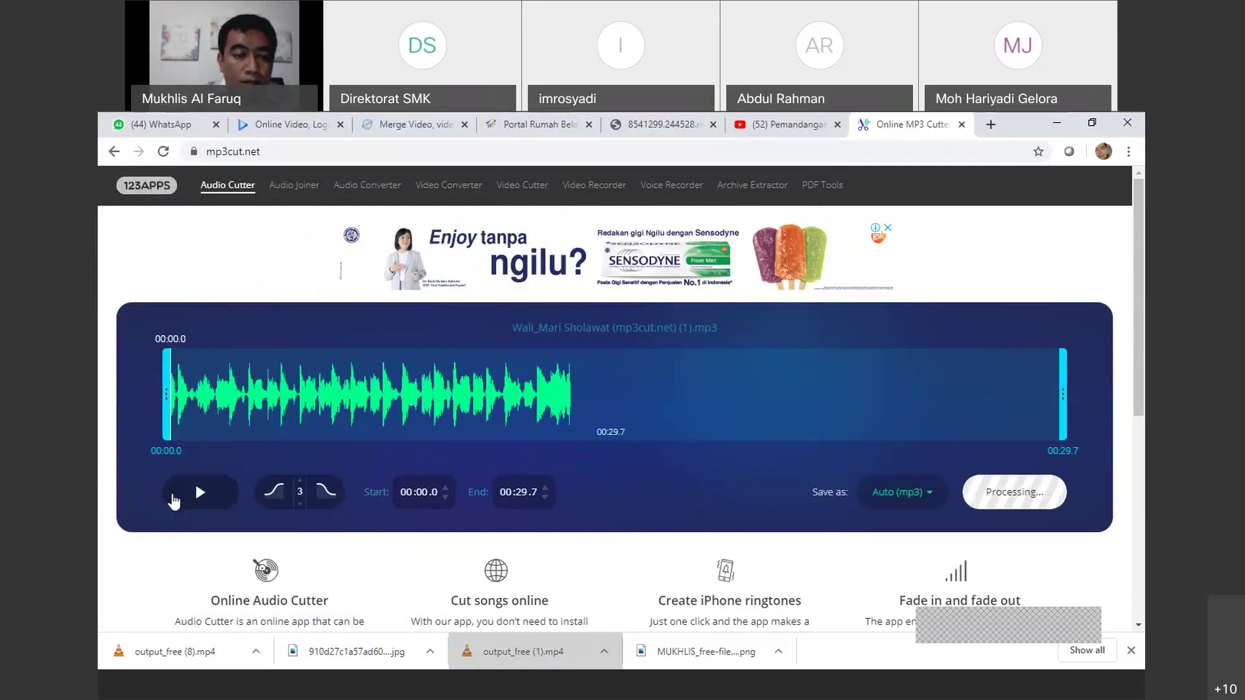
Preview the beginning of the loaded song, replay it from about 00:00.8 and pause it
{"action": "left_click", "coordinate": [201, 497]}
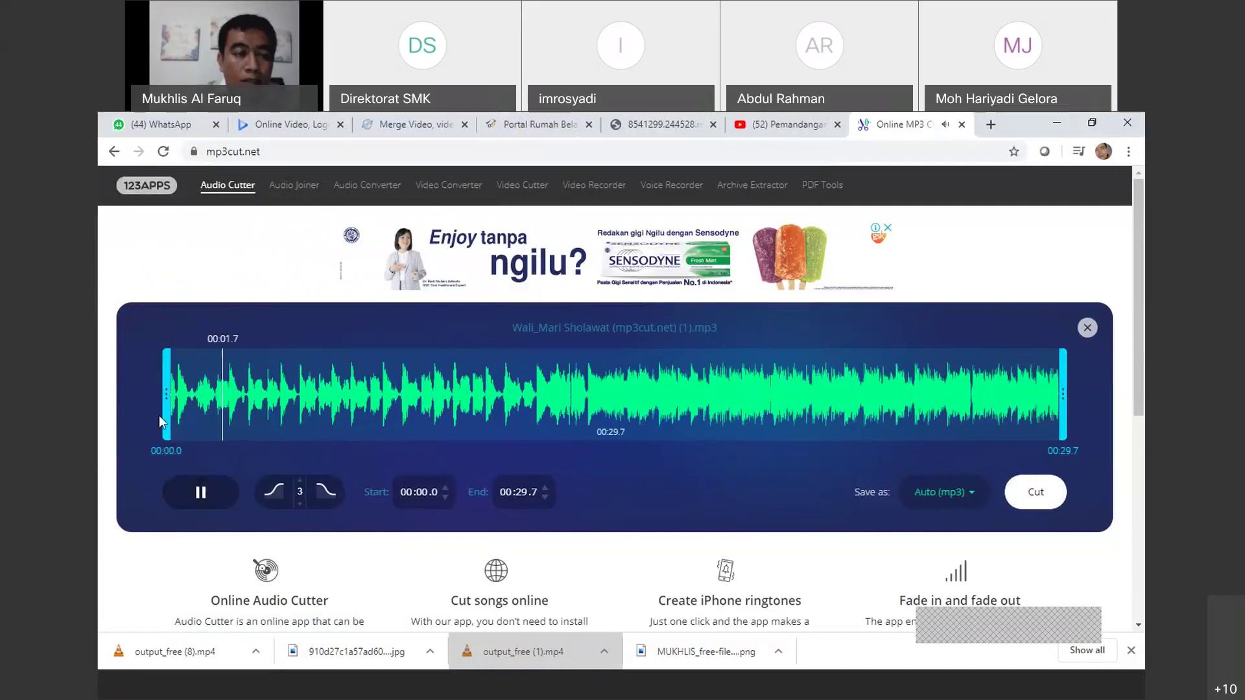
{"action": "left_click", "coordinate": [196, 428]}
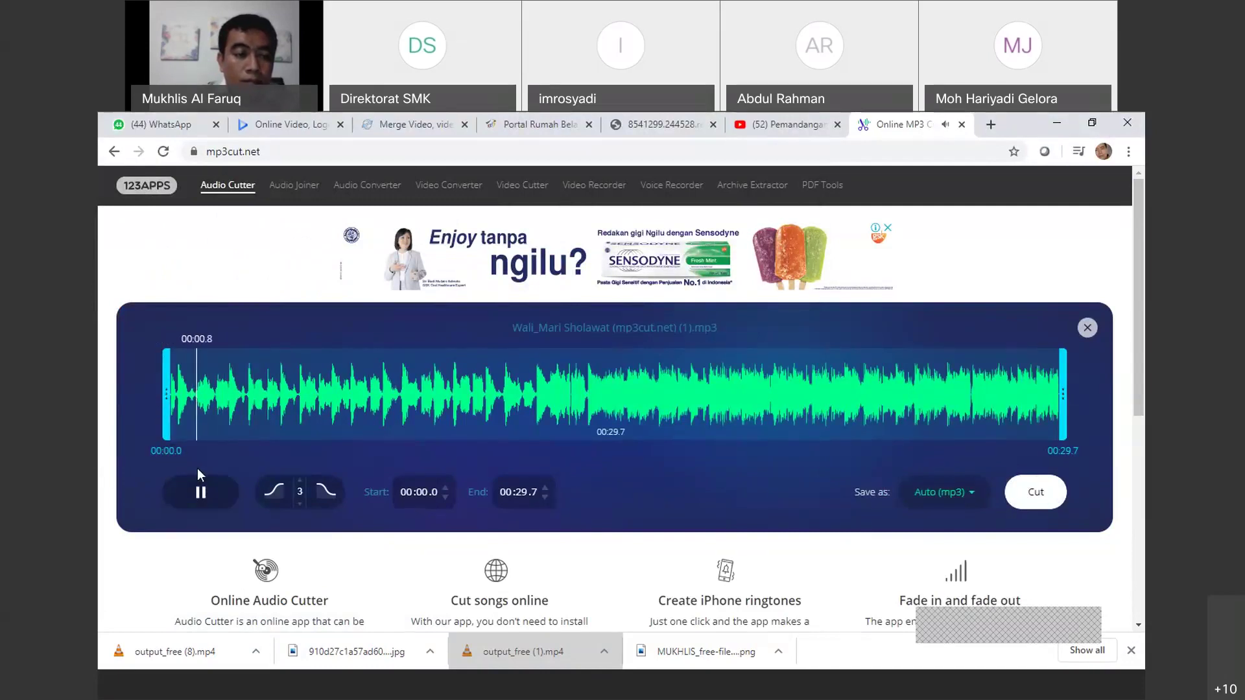
{"action": "left_click", "coordinate": [203, 496]}
Trim the song to the section from about 00:03.7 to 00:20.1 and save the cut audio file
{"action": "left_click_drag", "start_coordinate": [170, 396], "coordinate": [271, 397]}
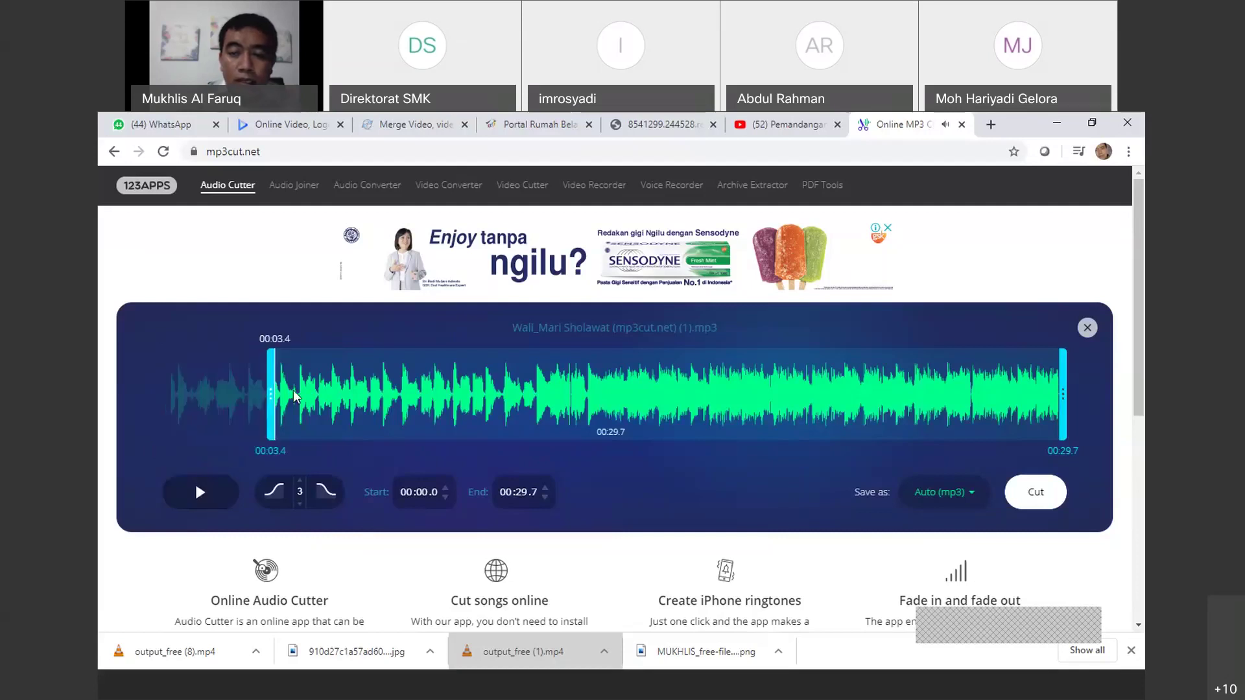
{"action": "left_click_drag", "start_coordinate": [1061, 405], "coordinate": [769, 402]}
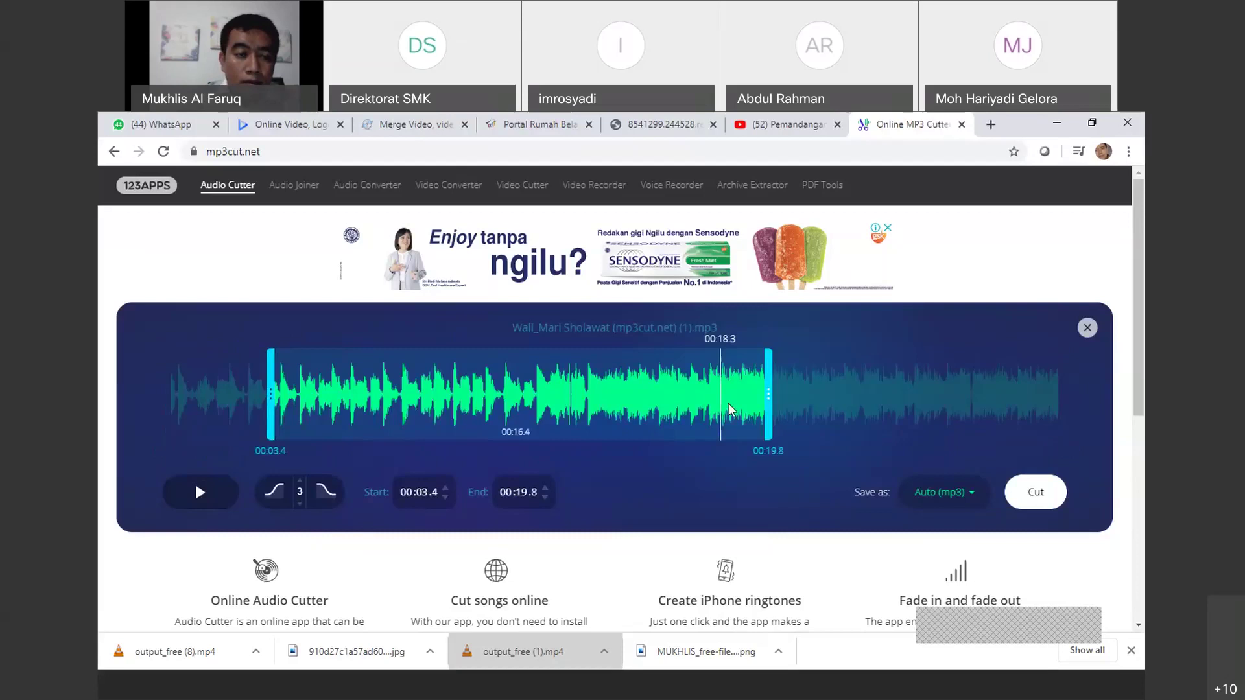
{"action": "left_click_drag", "start_coordinate": [275, 393], "coordinate": [283, 393]}
{"action": "left_click", "coordinate": [199, 491]}
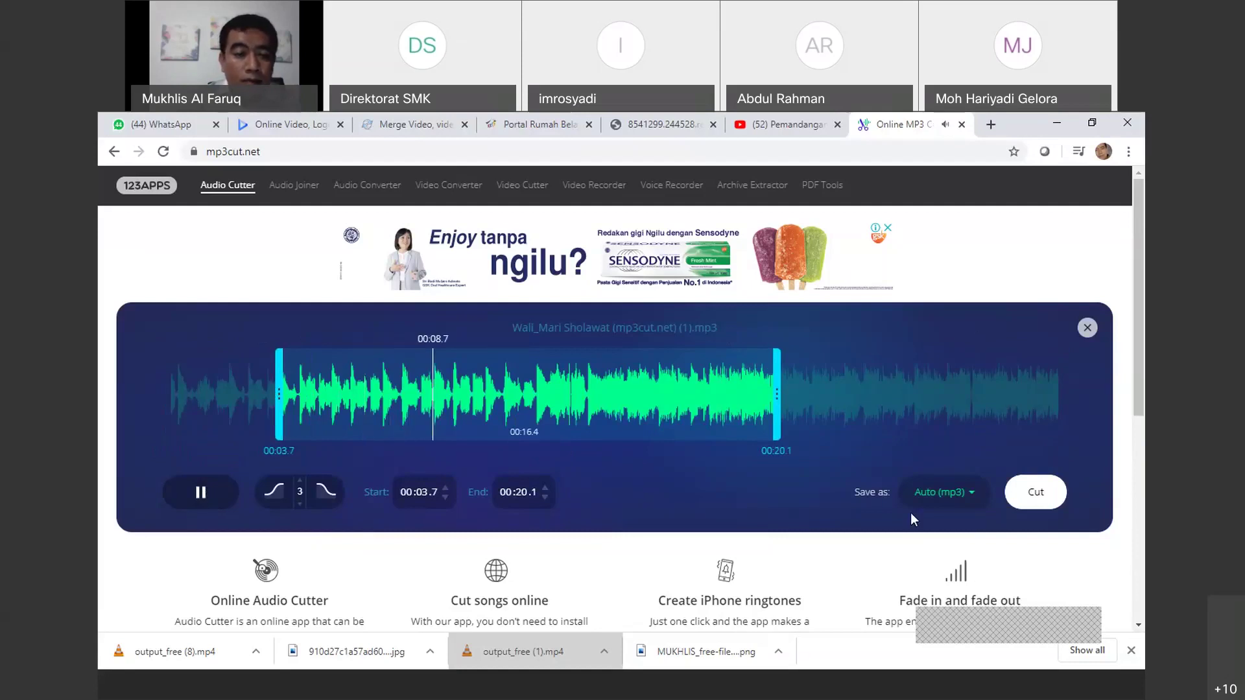
{"action": "left_click", "coordinate": [199, 492]}
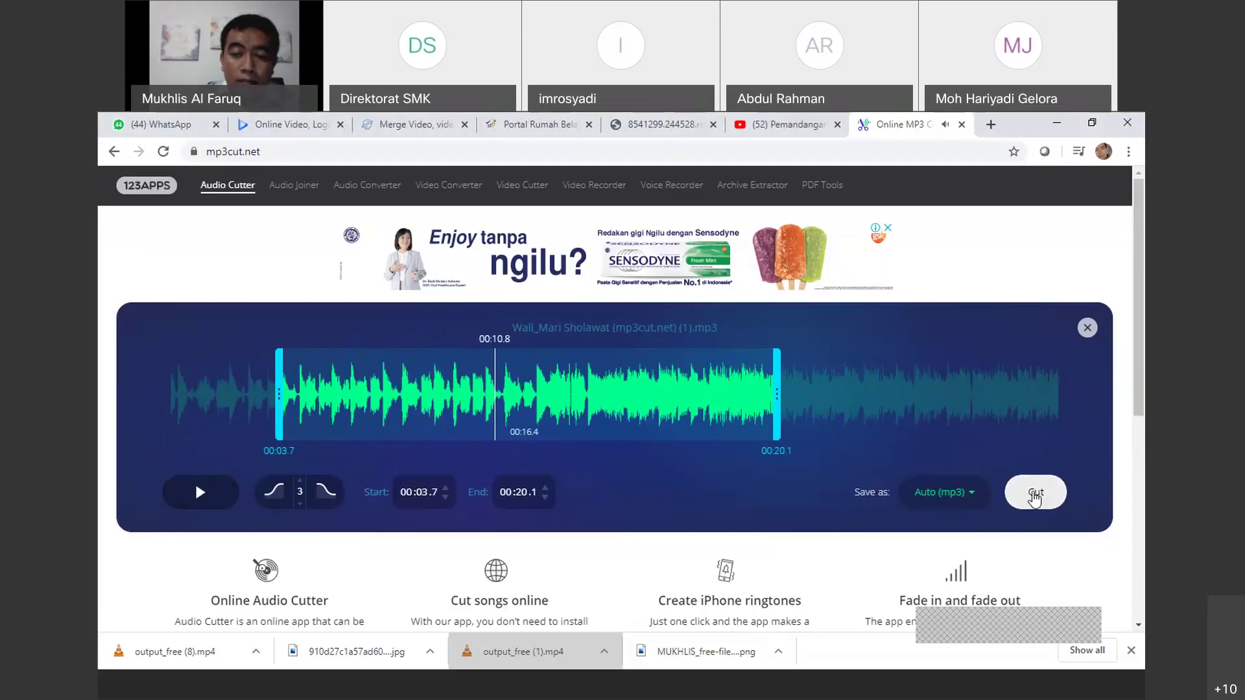
{"action": "left_click", "coordinate": [1040, 496]}
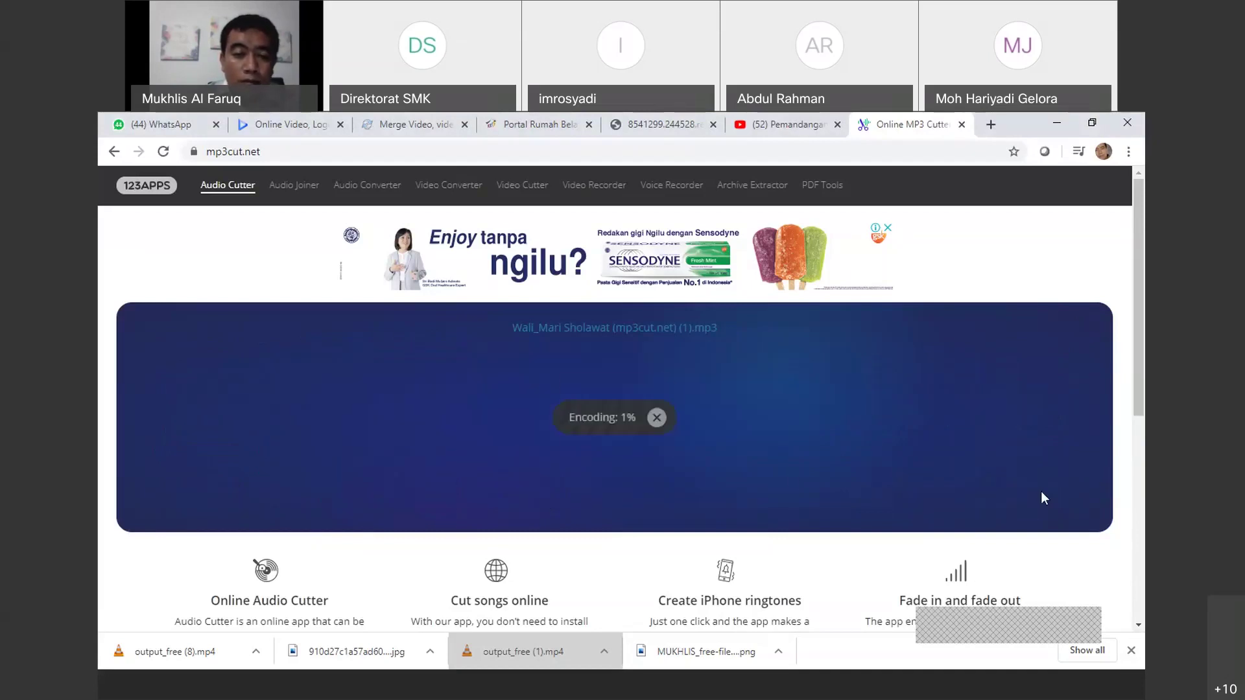
{"action": "left_click", "coordinate": [593, 394]}
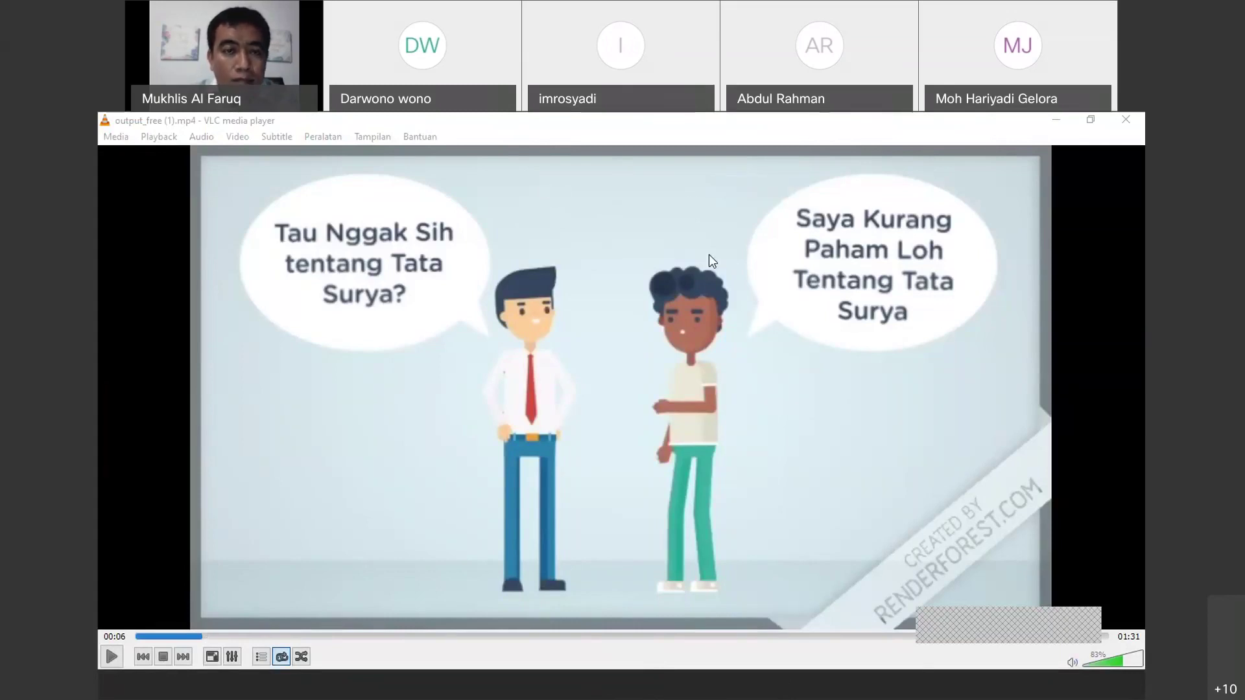
Return from VLC to the Renderforest page in the browser and open the account's My Videos project list
{"action": "key", "text": "alt+Tab"}
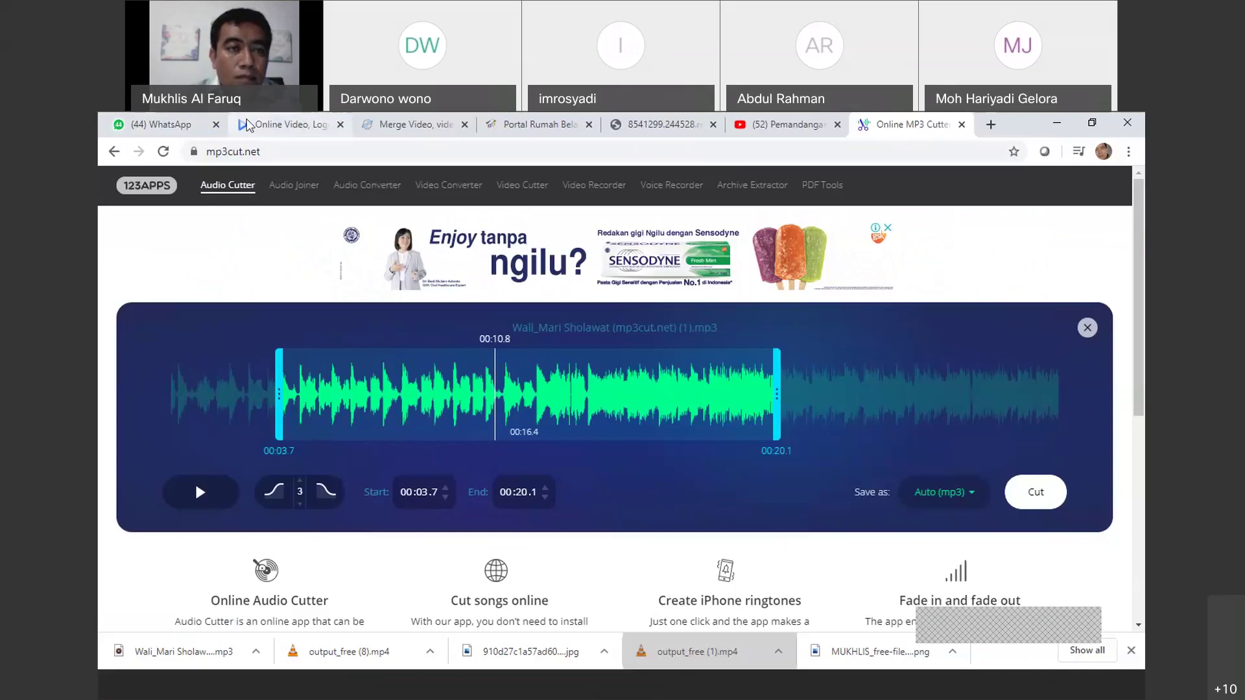
{"action": "left_click", "coordinate": [269, 129]}
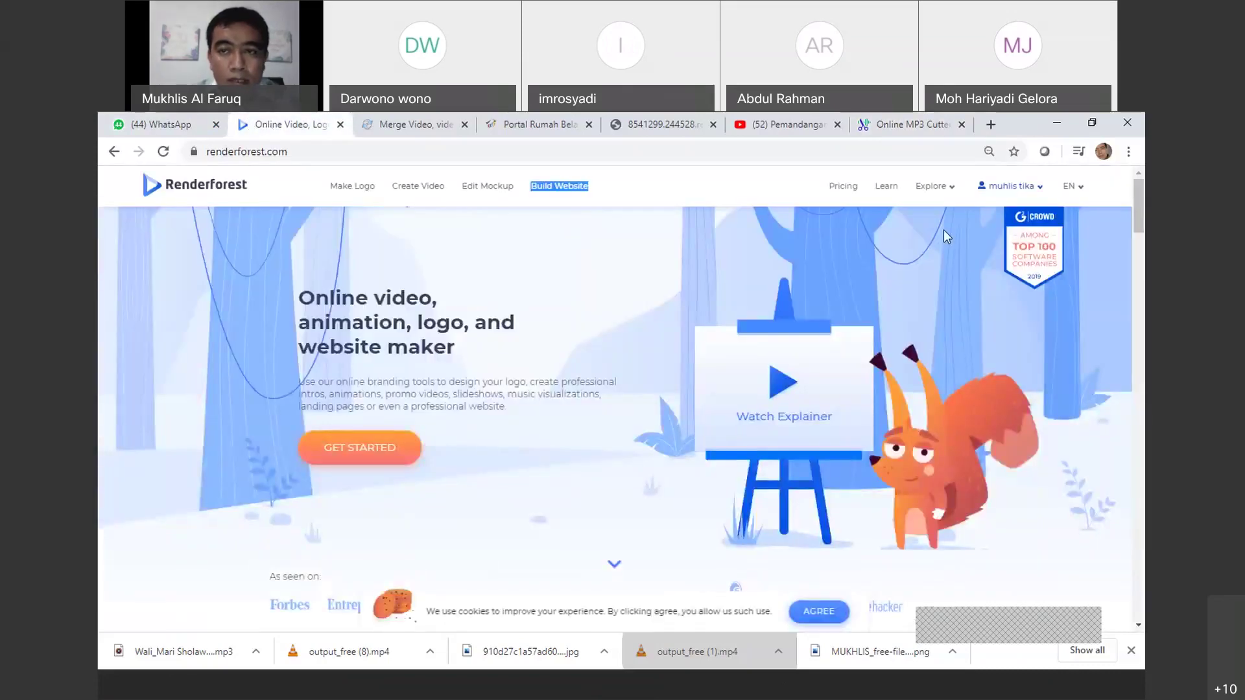
{"action": "left_click", "coordinate": [1025, 190]}
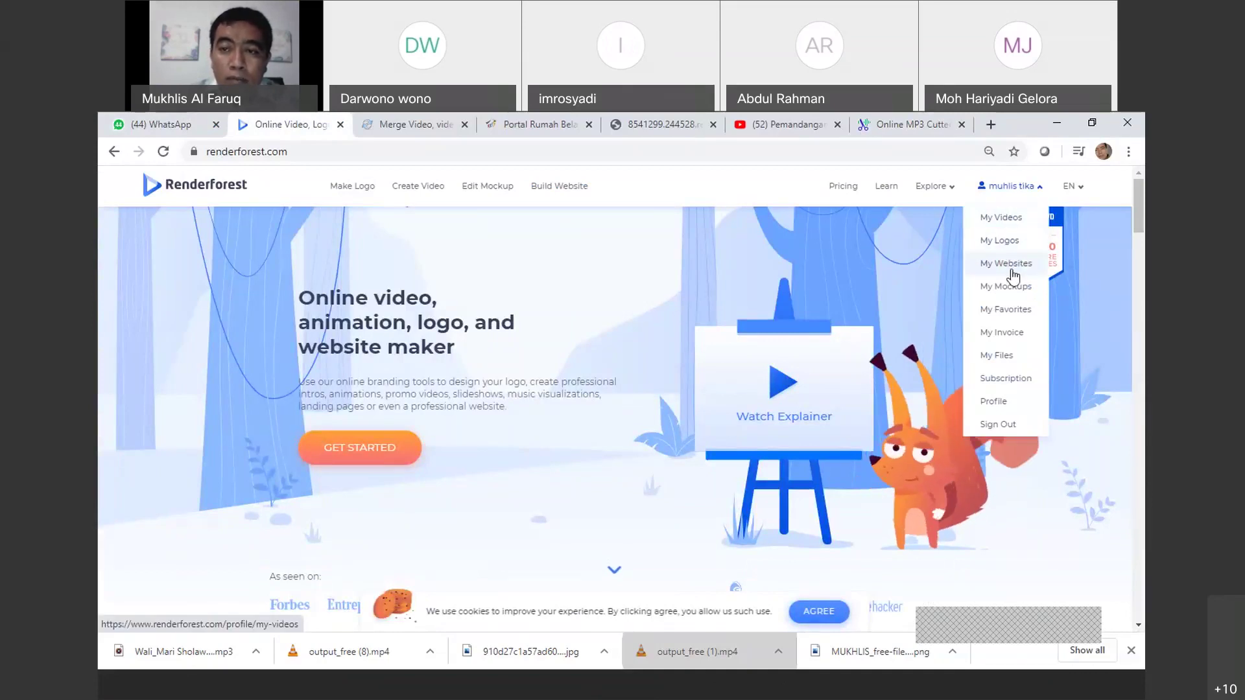
{"action": "left_click", "coordinate": [999, 219]}
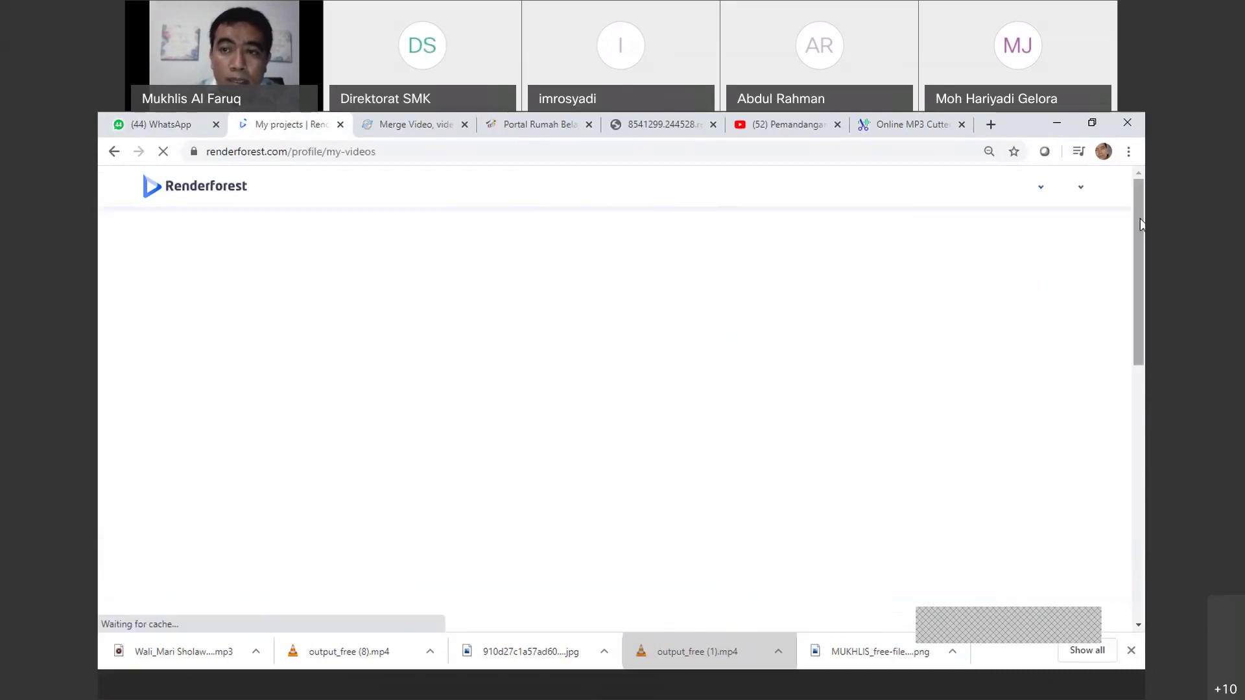
Delete the Cumulus Clouds Logo project from the video projects
{"action": "left_click_drag", "start_coordinate": [1142, 227], "coordinate": [1142, 242]}
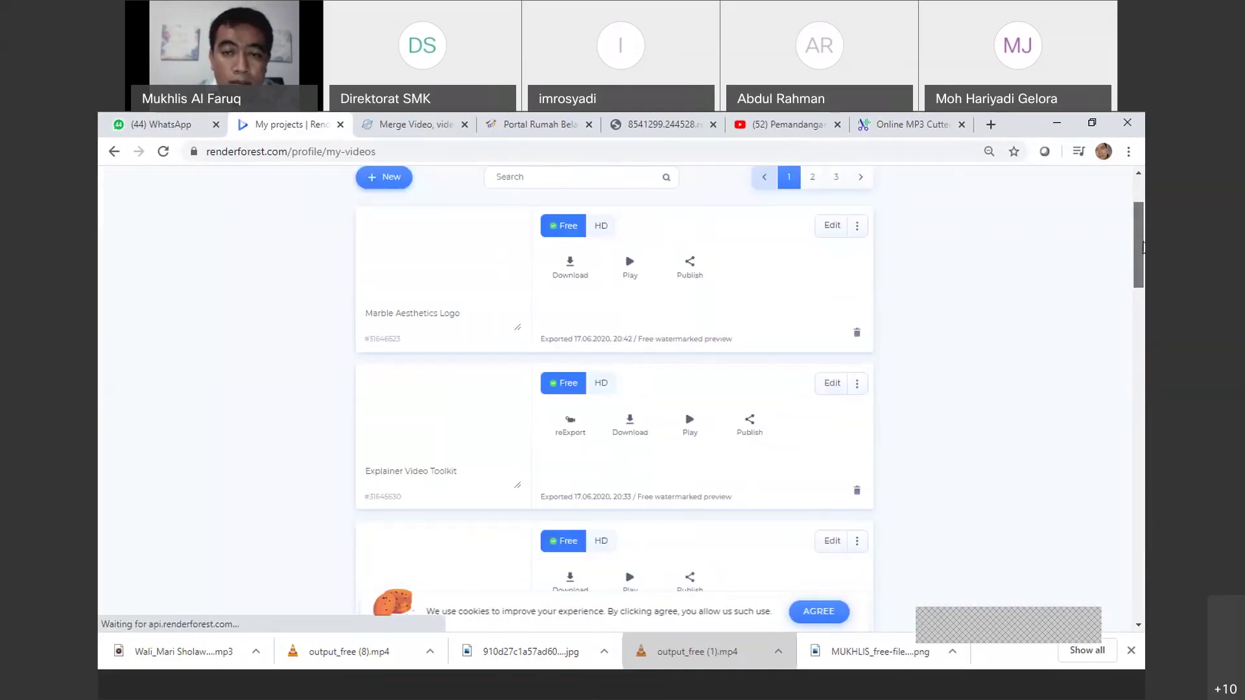
{"action": "scroll", "coordinate": [1144, 242], "scroll_direction": "down", "scroll_amount": 1}
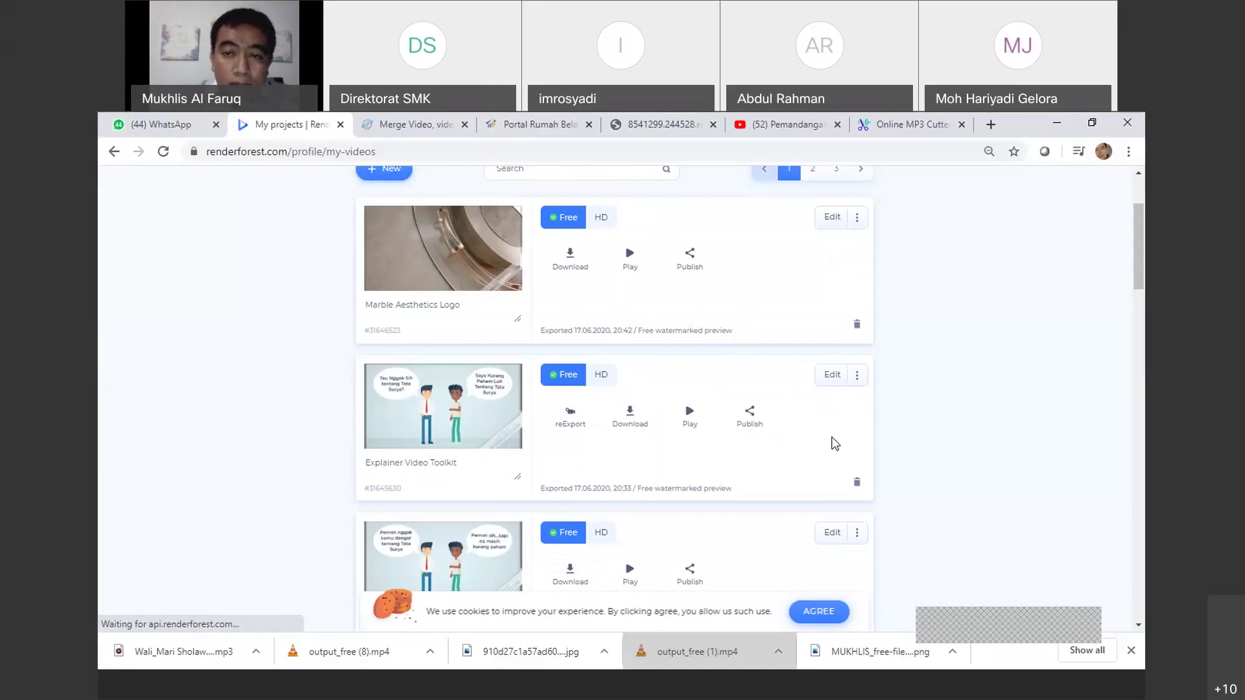
{"action": "scroll", "coordinate": [779, 402], "scroll_direction": "down", "scroll_amount": 4}
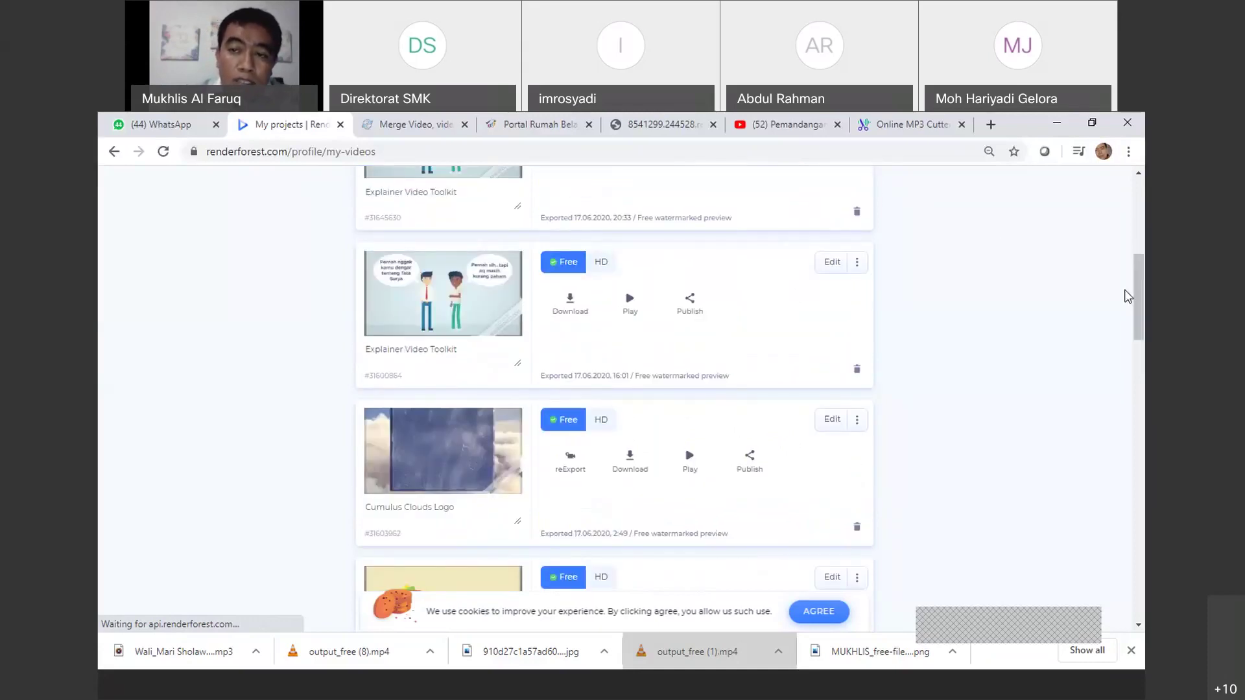
{"action": "scroll", "coordinate": [779, 363], "scroll_direction": "down", "scroll_amount": 2}
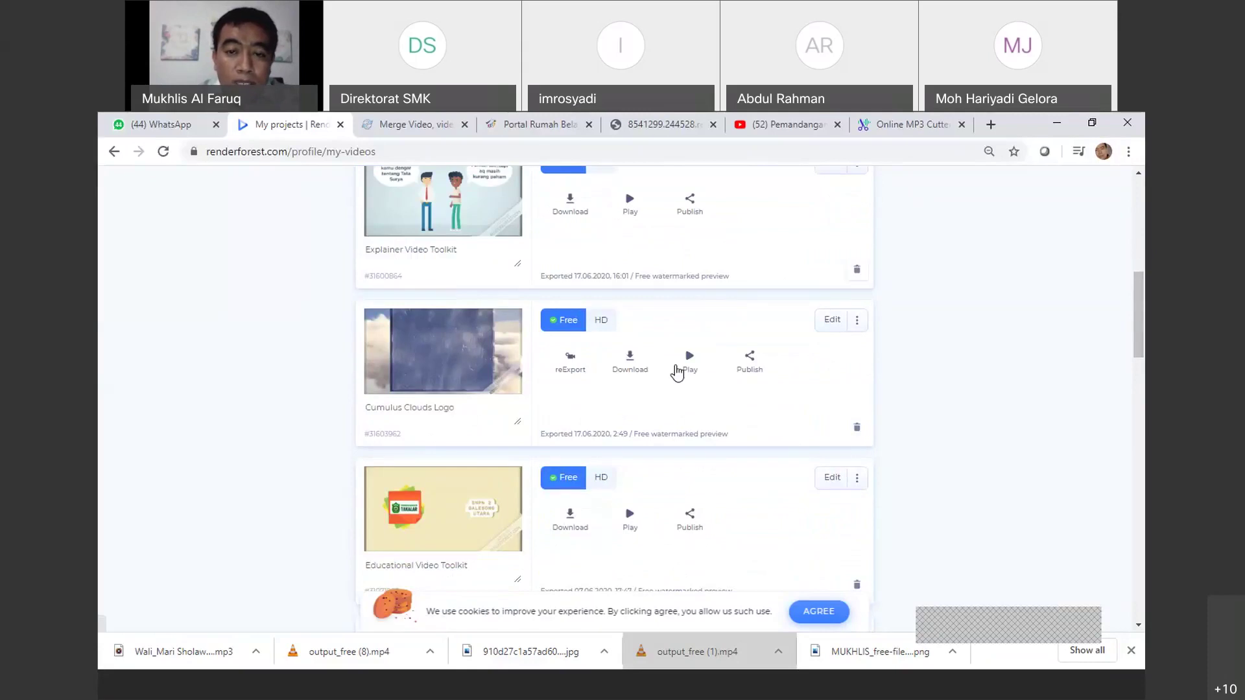
{"action": "left_click", "coordinate": [857, 428]}
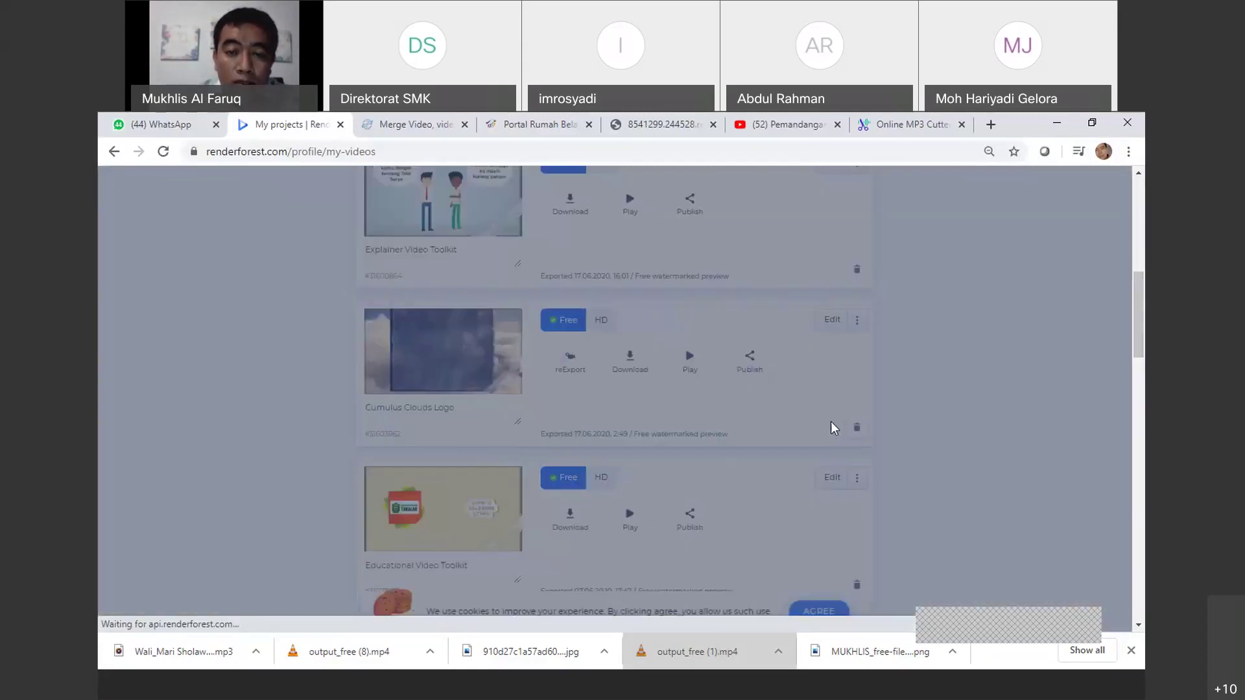
{"action": "left_click", "coordinate": [648, 419]}
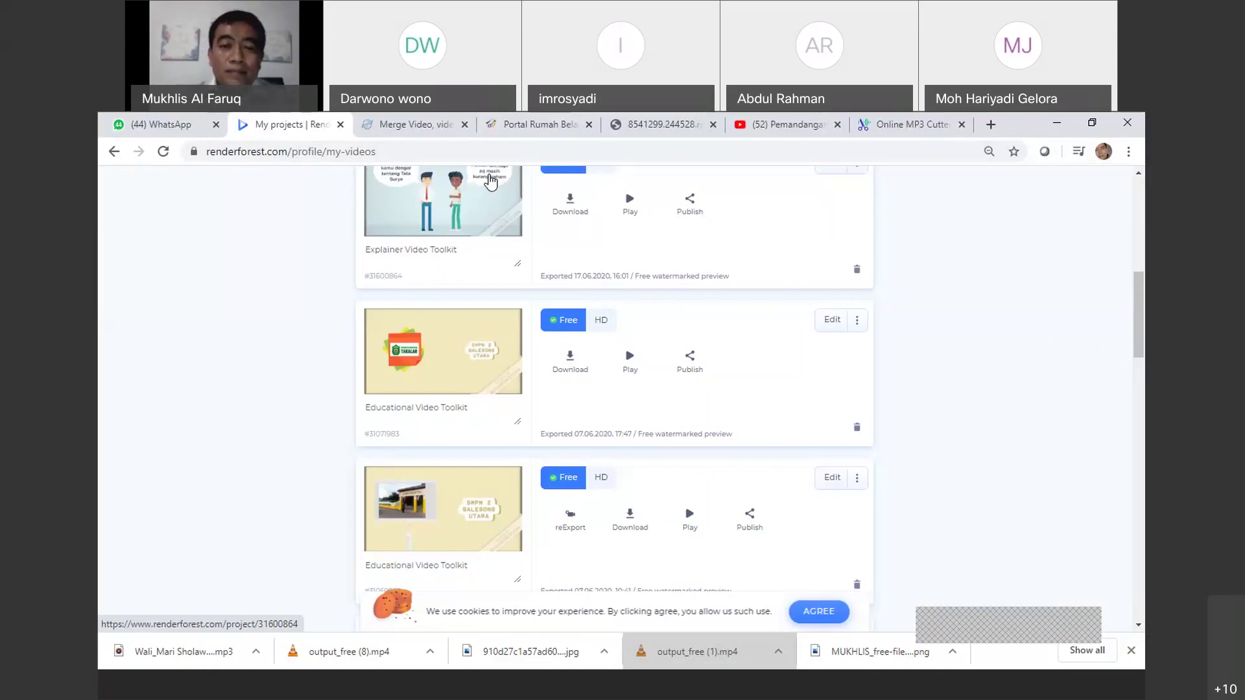
Open the account's My Websites list and look through the saved website projects
{"action": "left_click_drag", "start_coordinate": [1139, 347], "coordinate": [1141, 252]}
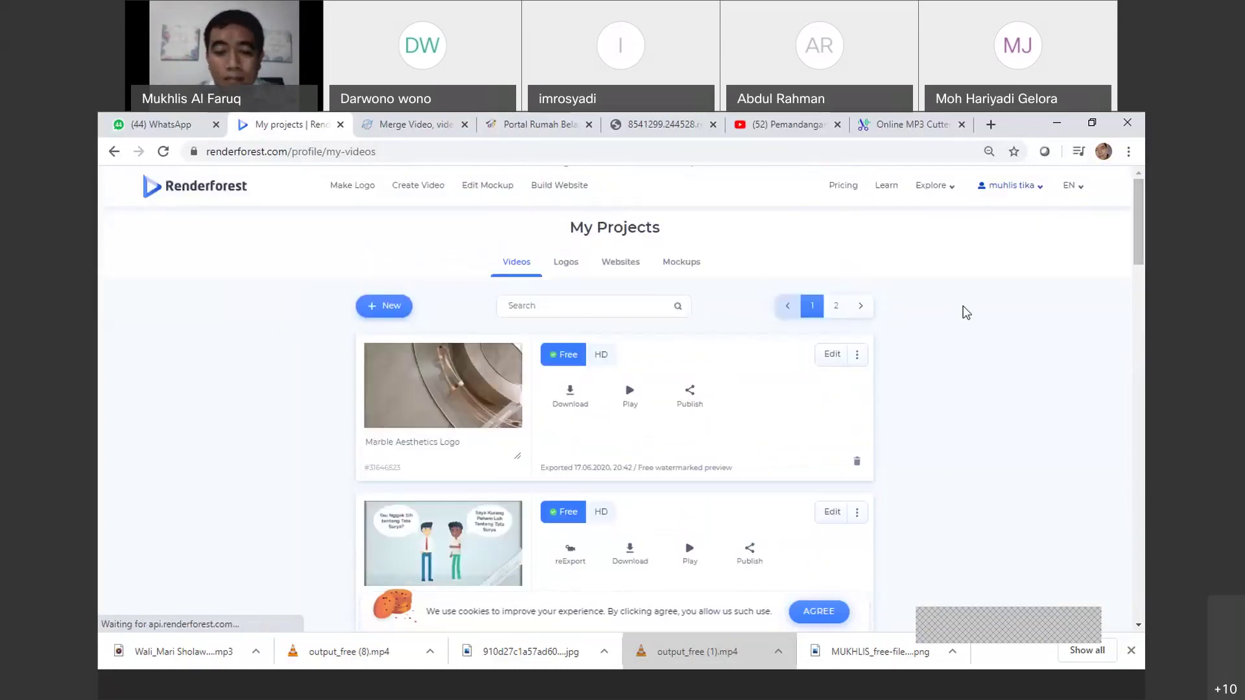
{"action": "left_click", "coordinate": [1036, 190]}
{"action": "left_click", "coordinate": [1012, 267]}
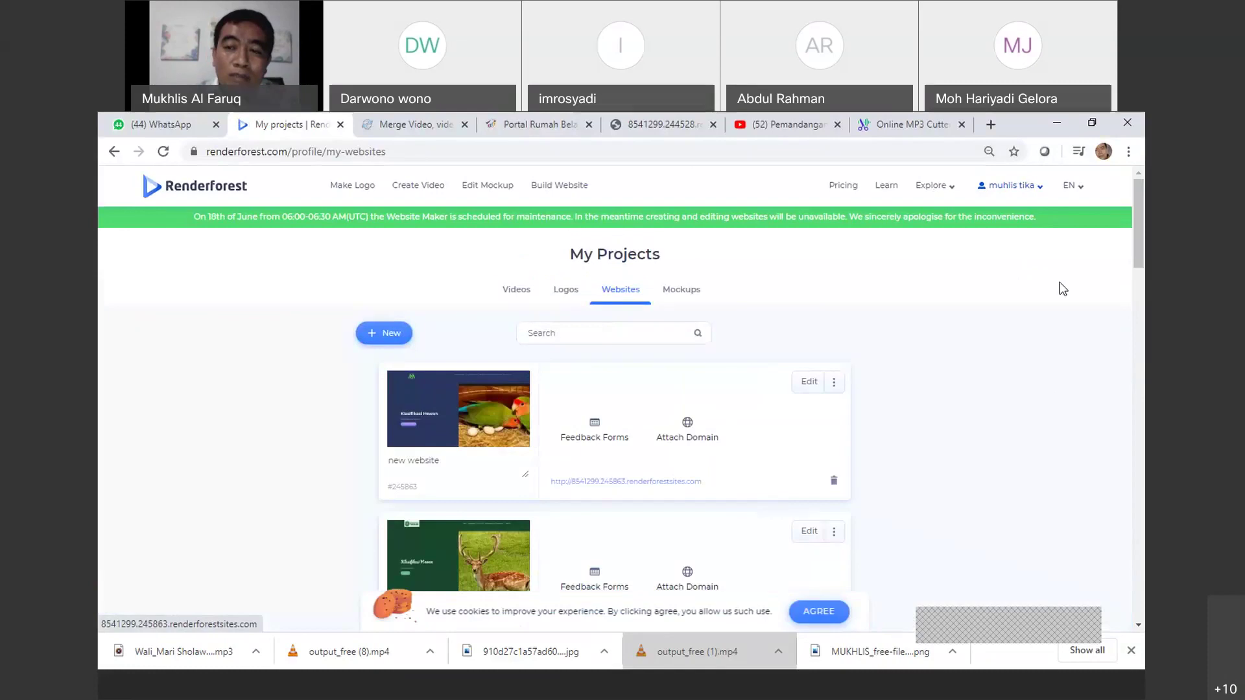
{"action": "mouse_move", "coordinate": [1141, 254]}
{"action": "left_mouse_down"}
{"action": "mouse_move", "coordinate": [1140, 326]}
{"action": "mouse_move", "coordinate": [1136, 276]}
{"action": "left_mouse_up"}
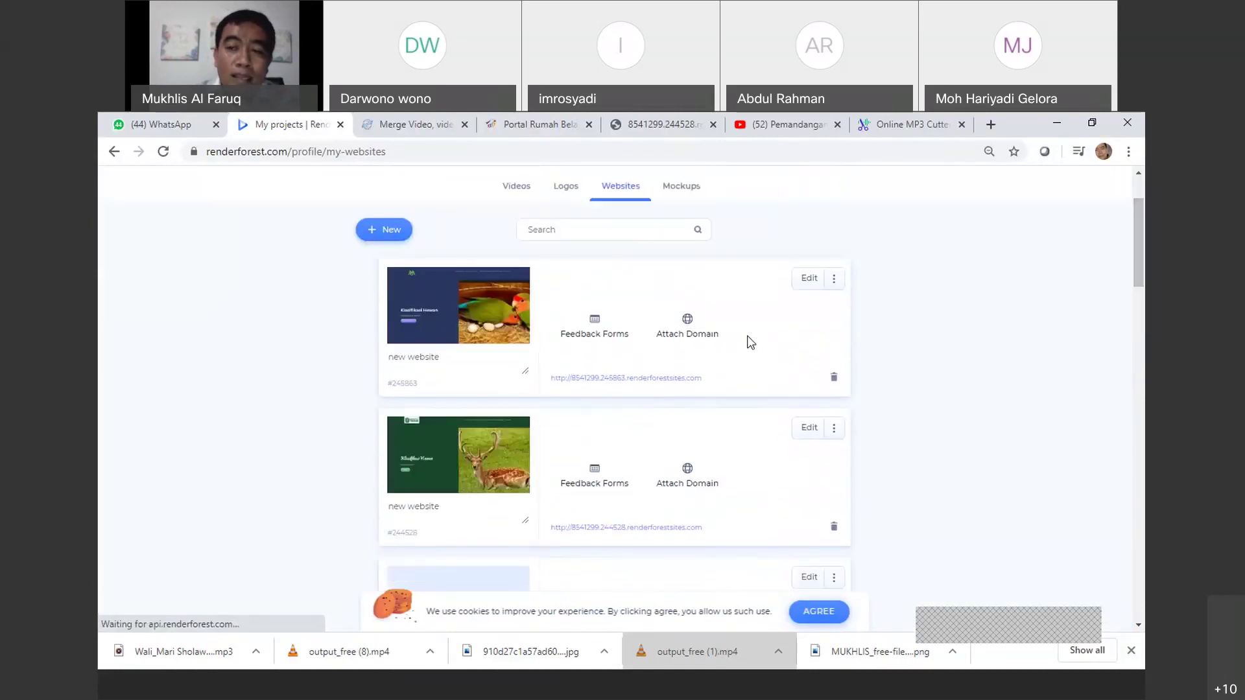
{"action": "scroll", "coordinate": [1143, 324], "scroll_direction": "down", "scroll_amount": 2}
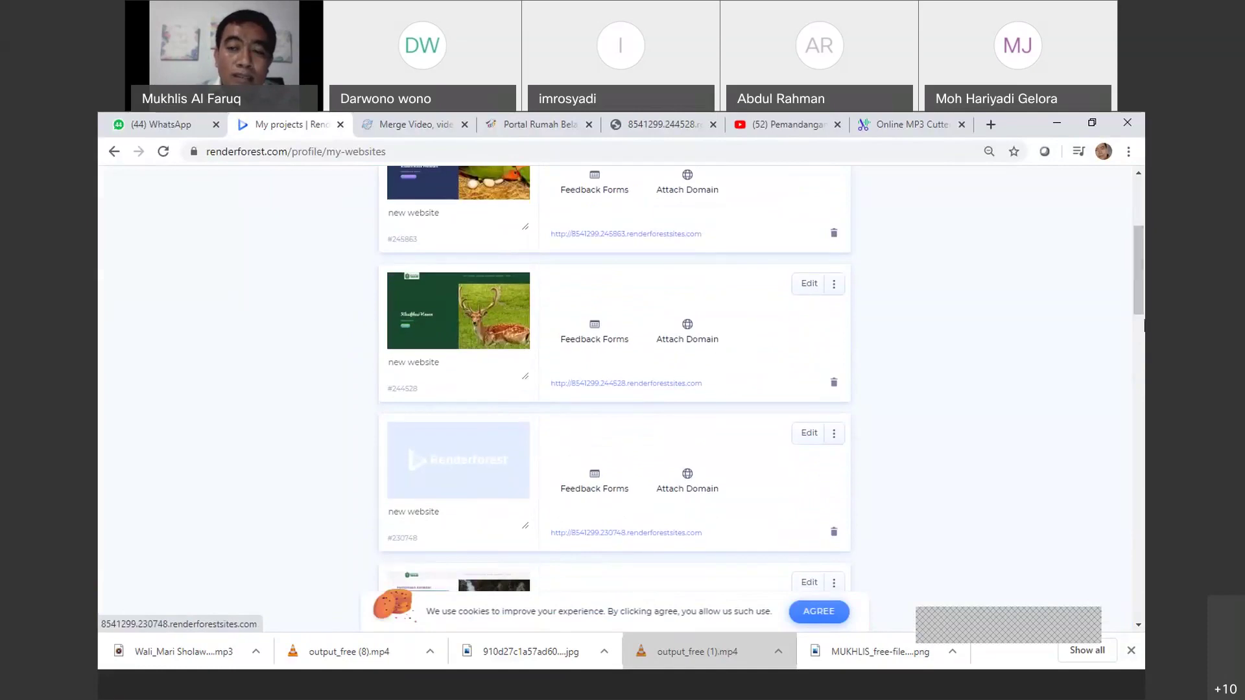
{"action": "scroll", "coordinate": [1144, 350], "scroll_direction": "down", "scroll_amount": 6}
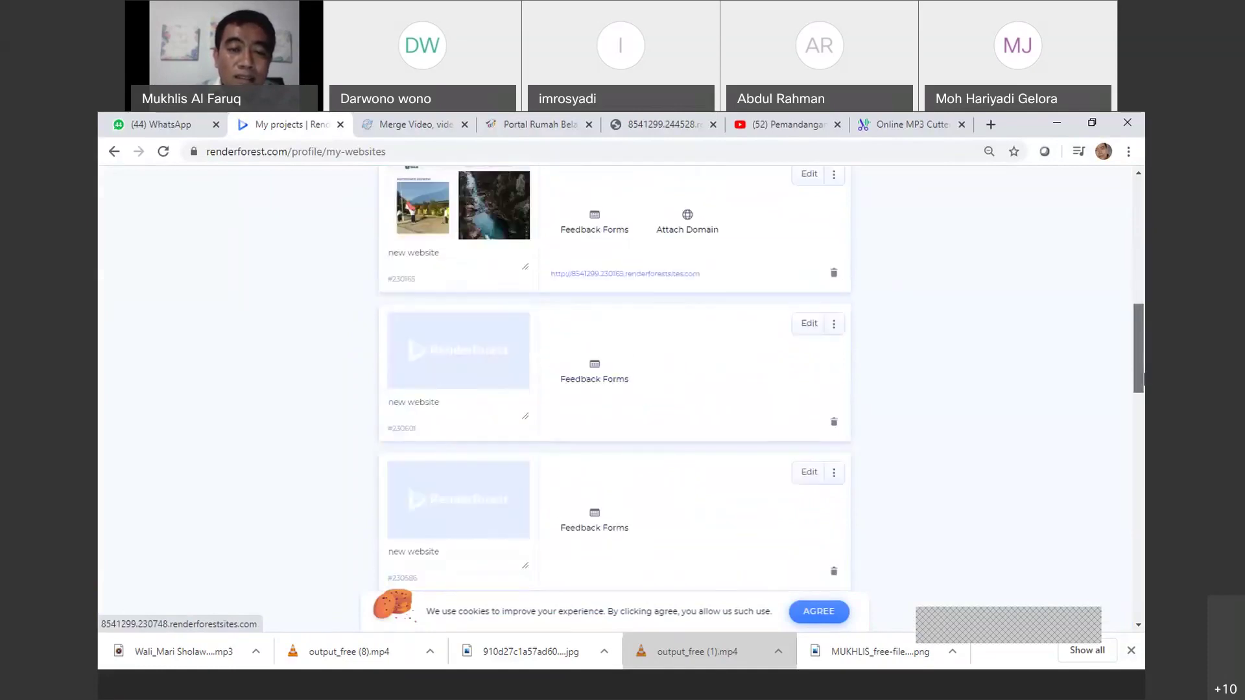
{"action": "scroll", "coordinate": [1144, 380], "scroll_direction": "up", "scroll_amount": 7}
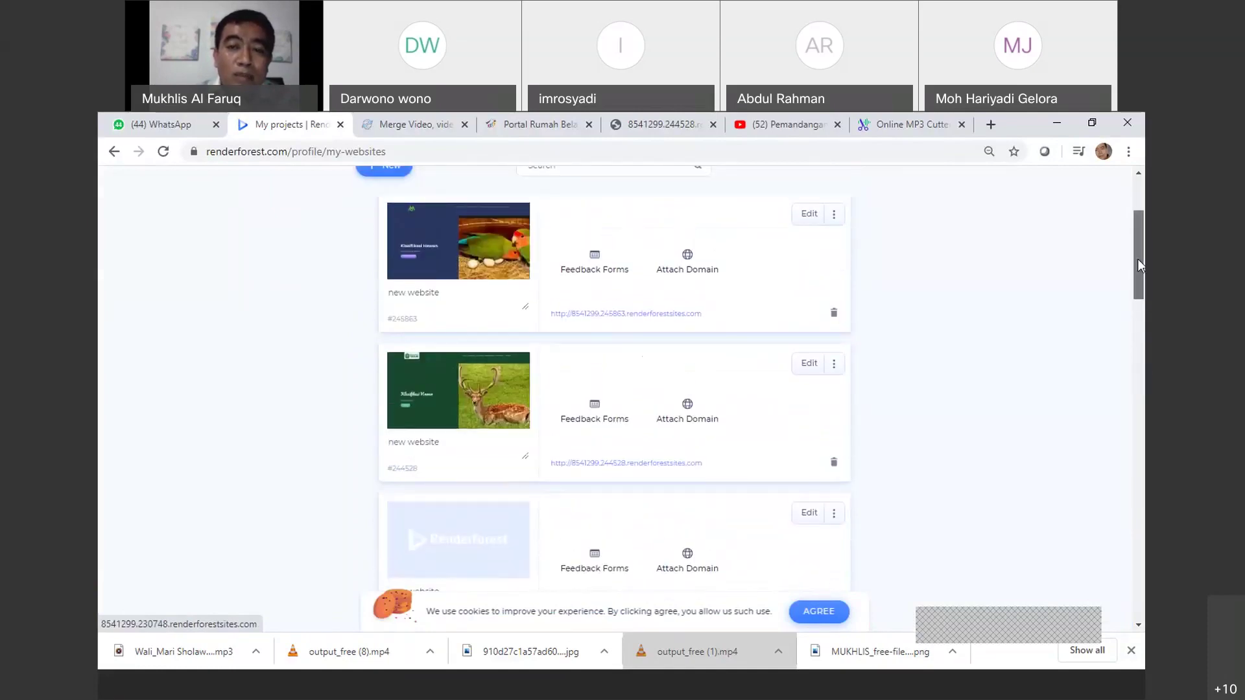
{"action": "scroll", "coordinate": [1137, 258], "scroll_direction": "up", "scroll_amount": 3}
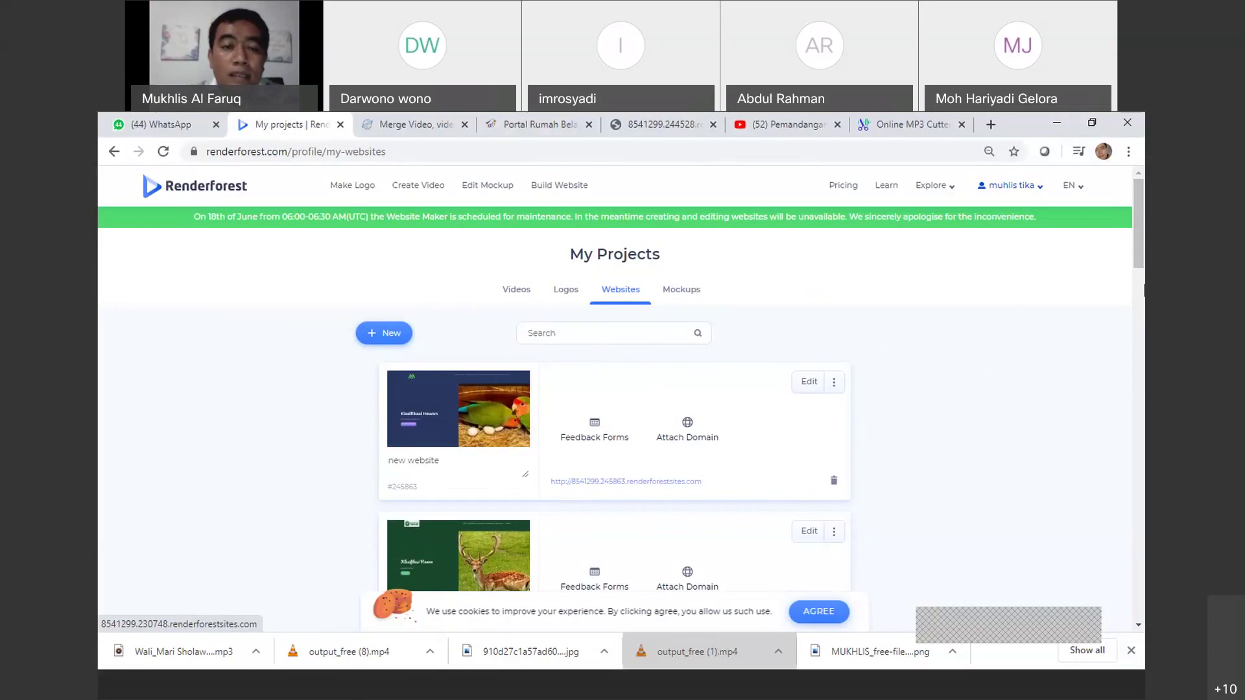
{"action": "left_click", "coordinate": [383, 347]}
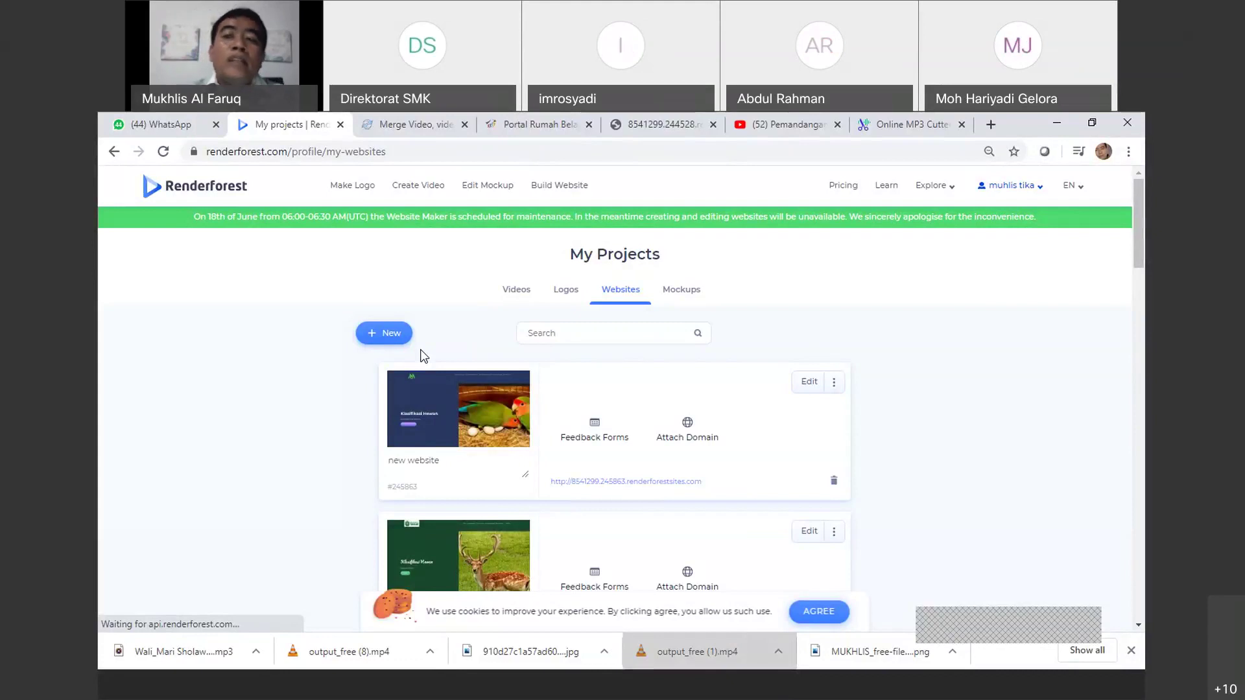
{"action": "left_click", "coordinate": [1023, 193]}
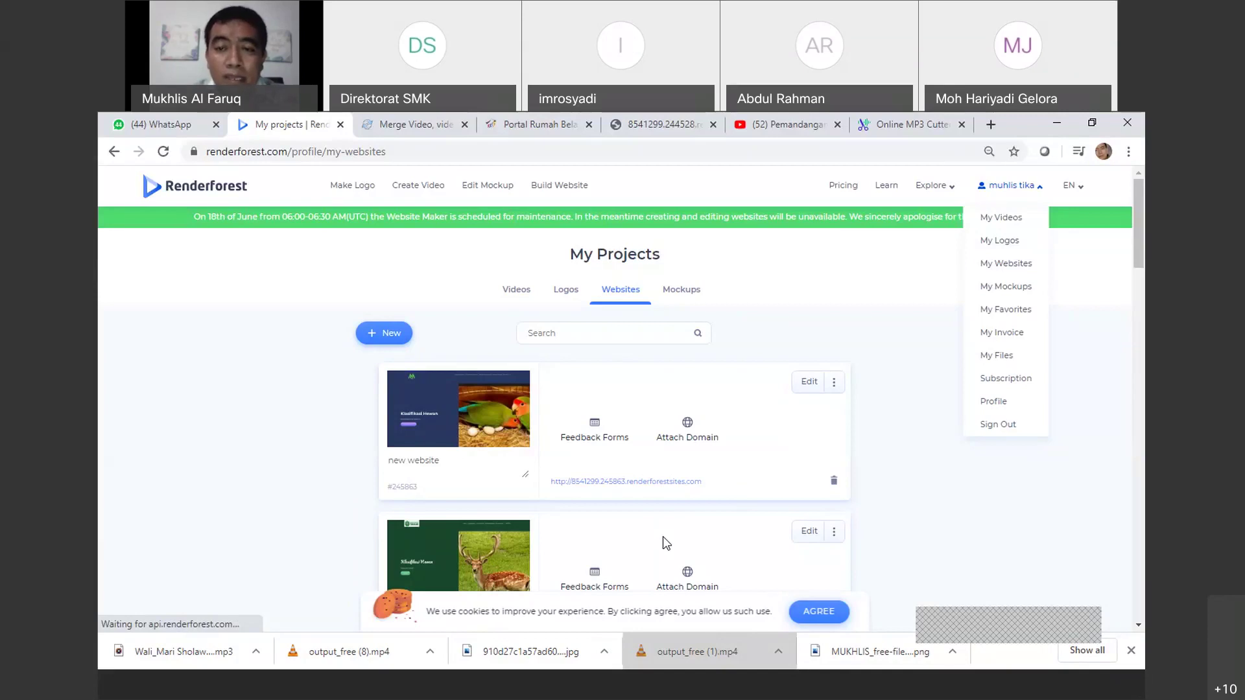
{"action": "left_click", "coordinate": [829, 319]}
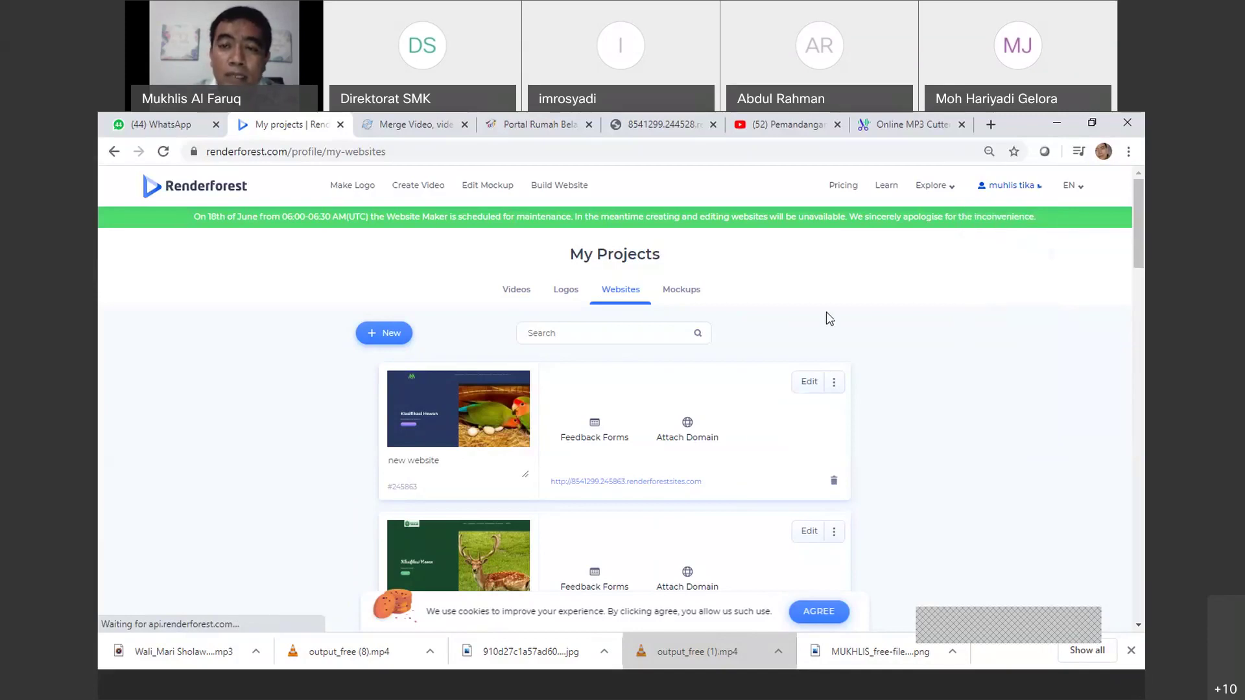
{"action": "left_click", "coordinate": [1029, 186]}
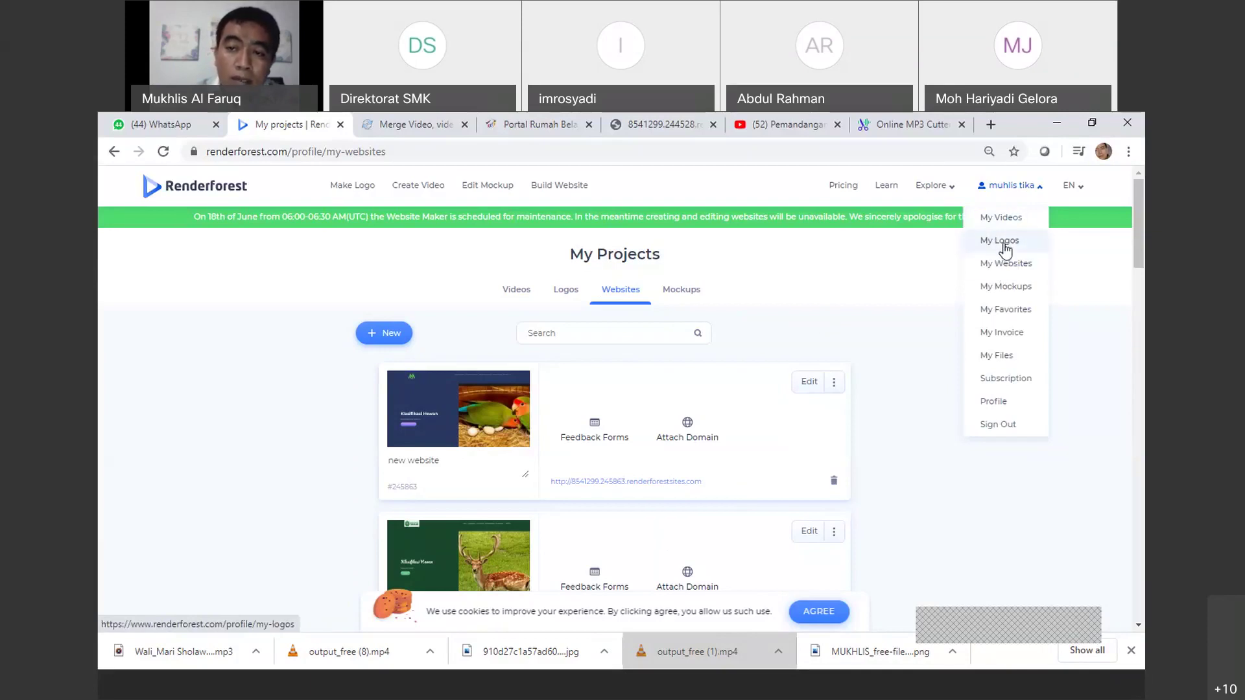
{"action": "left_click", "coordinate": [999, 223]}
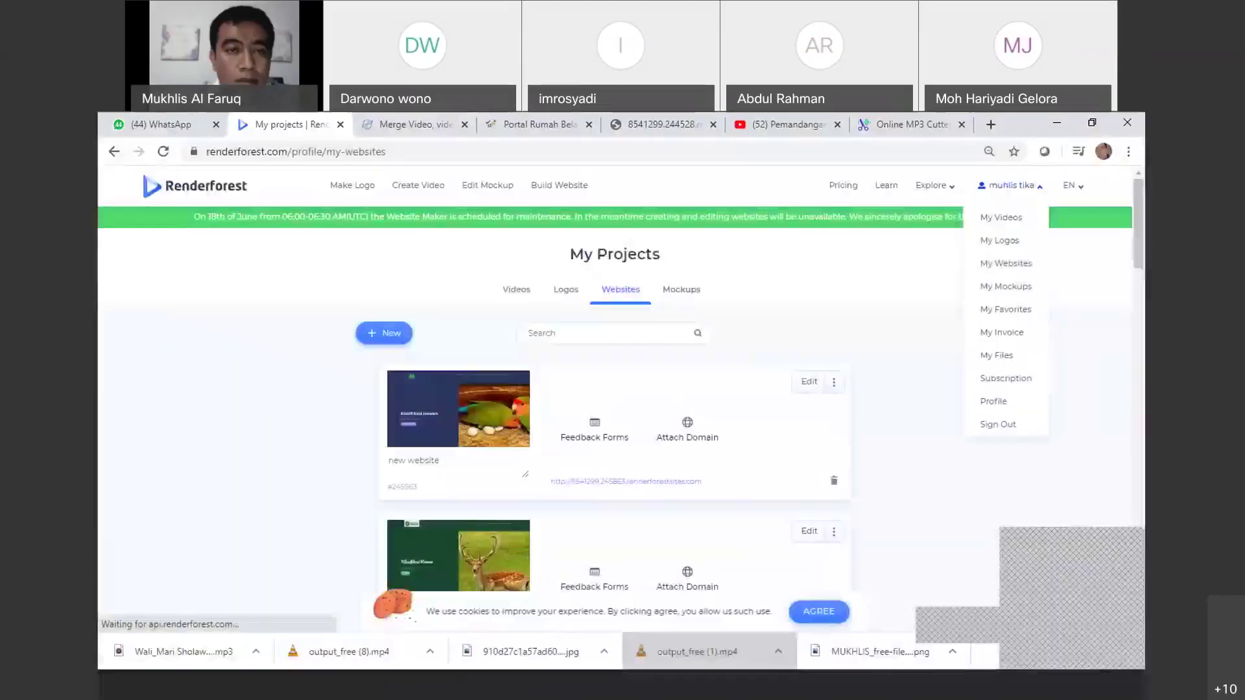
Open the Whiteboard Animation Toolkit page from the video templates and view the Presentations and Music Visualisations template categories
{"action": "left_click", "coordinate": [411, 187]}
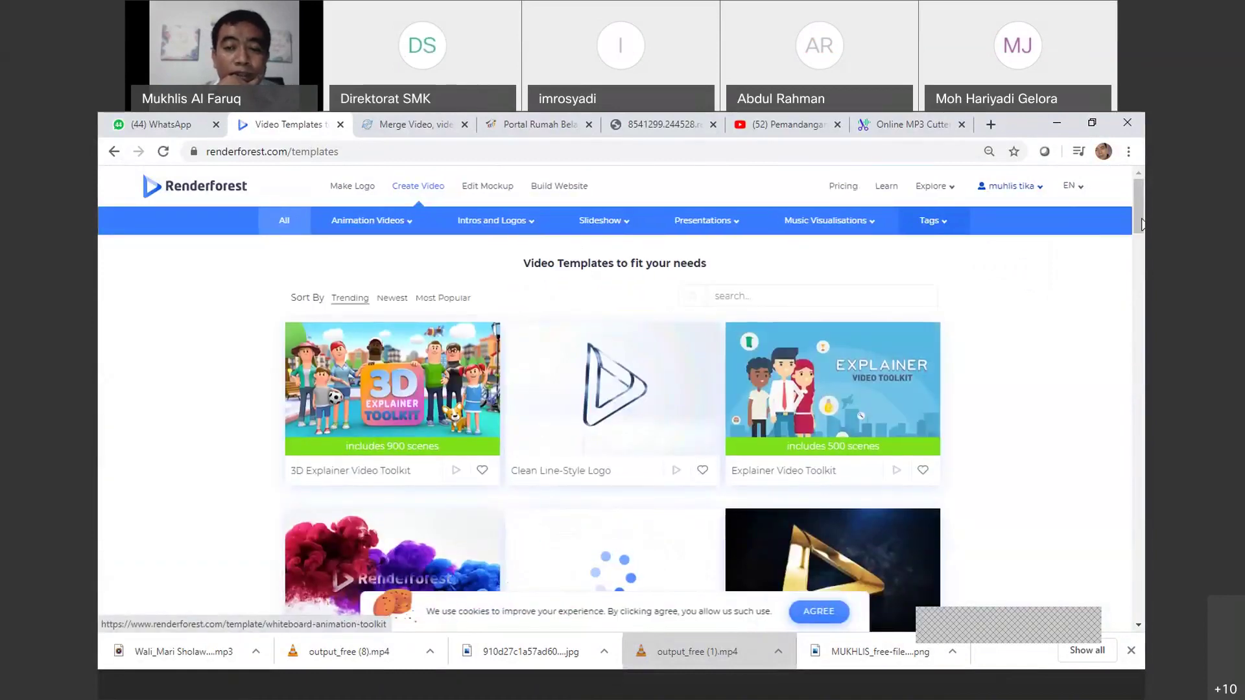
{"action": "scroll", "coordinate": [1143, 224], "scroll_direction": "down", "scroll_amount": 3}
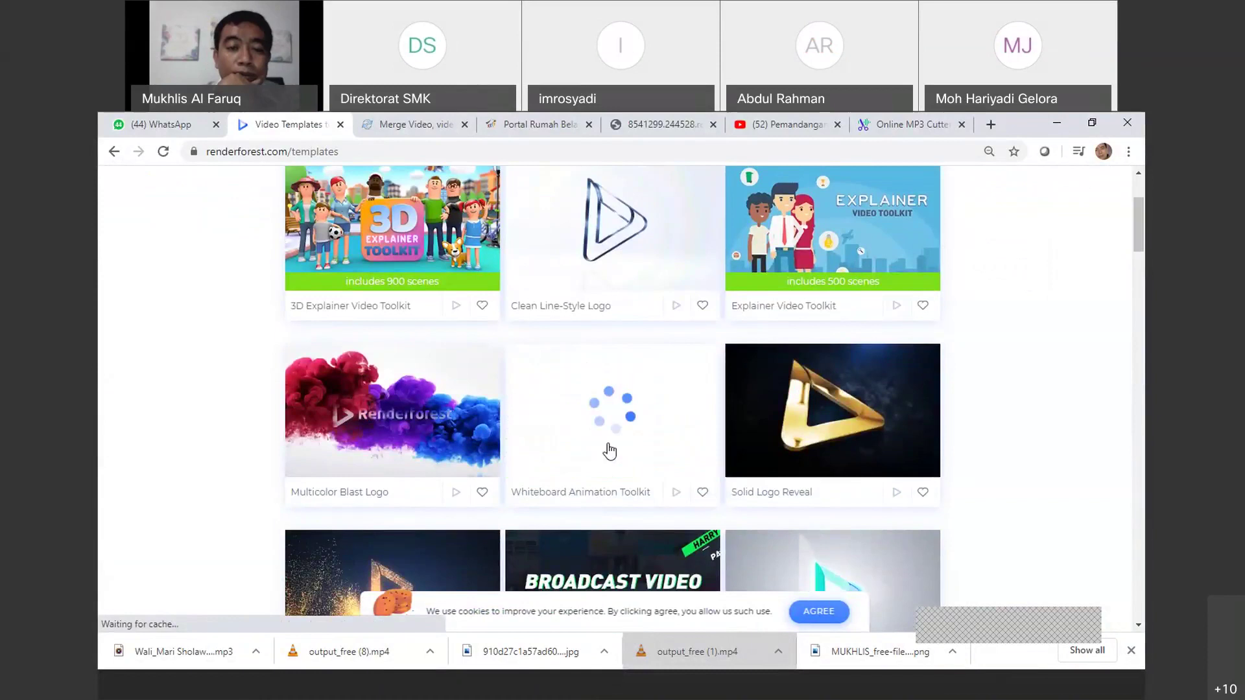
{"action": "left_click", "coordinate": [608, 448]}
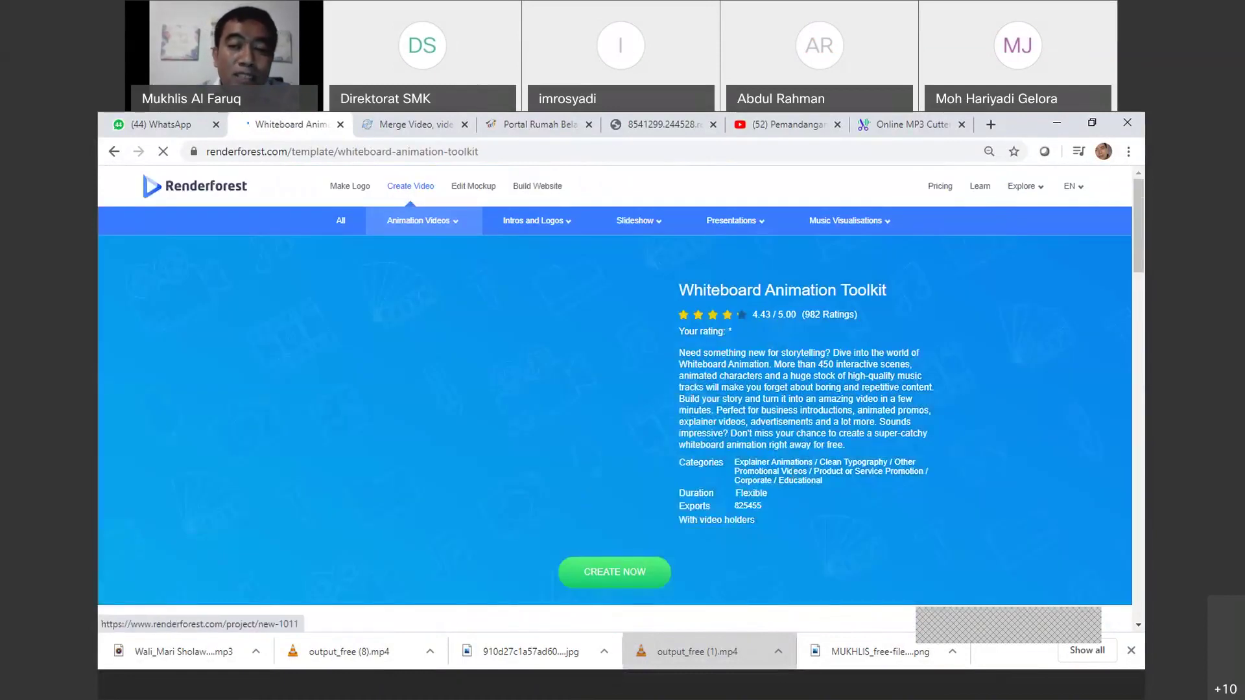
{"action": "mouse_move", "coordinate": [1141, 238]}
{"action": "left_mouse_down"}
{"action": "mouse_move", "coordinate": [1145, 309]}
{"action": "mouse_move", "coordinate": [1141, 232]}
{"action": "left_mouse_up"}
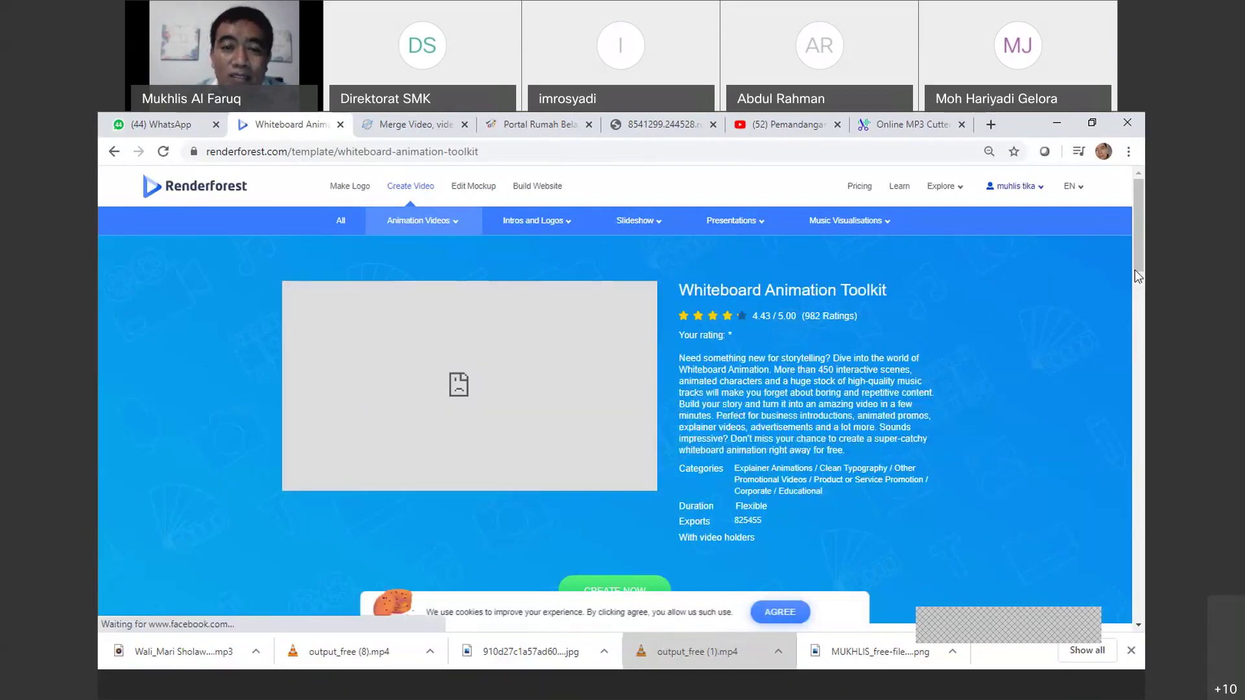
{"action": "mouse_move", "coordinate": [768, 229]}
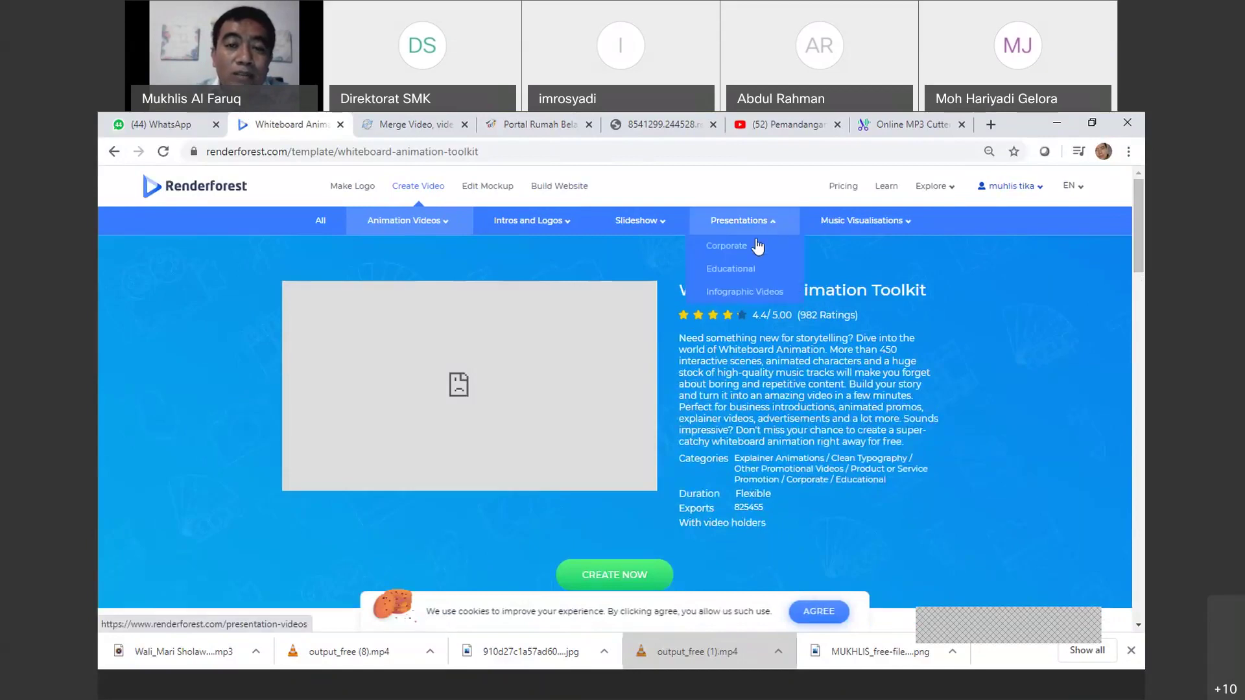
{"action": "mouse_move", "coordinate": [854, 229]}
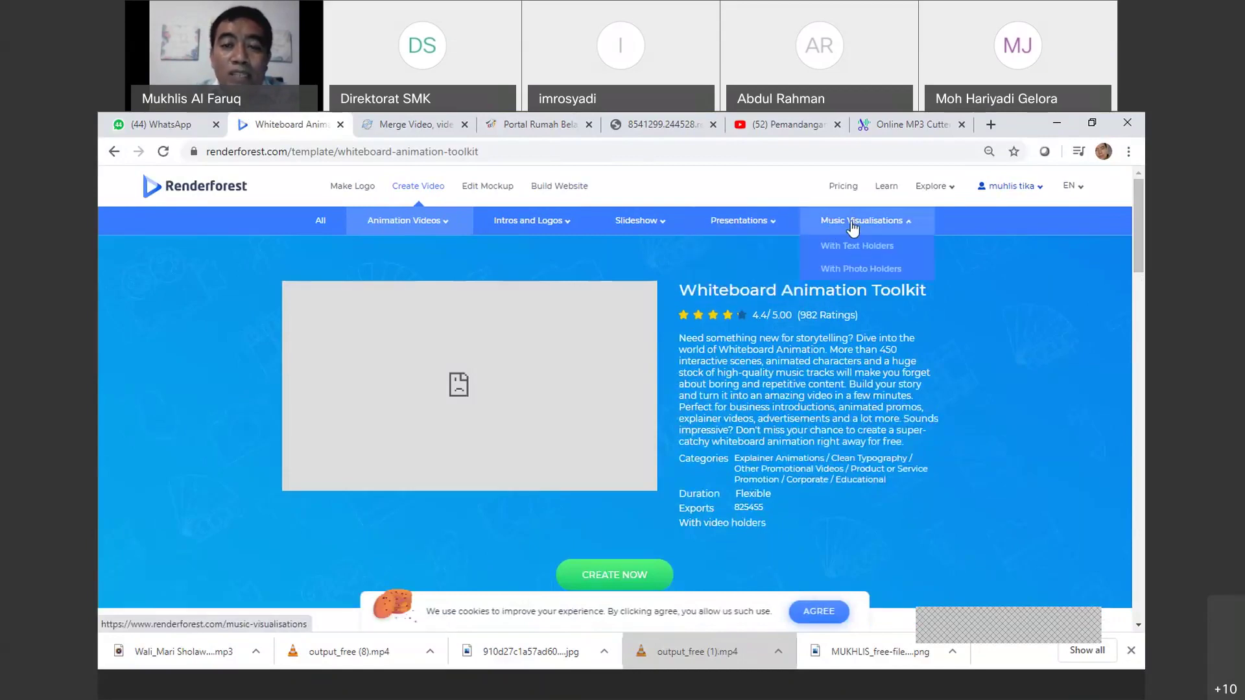